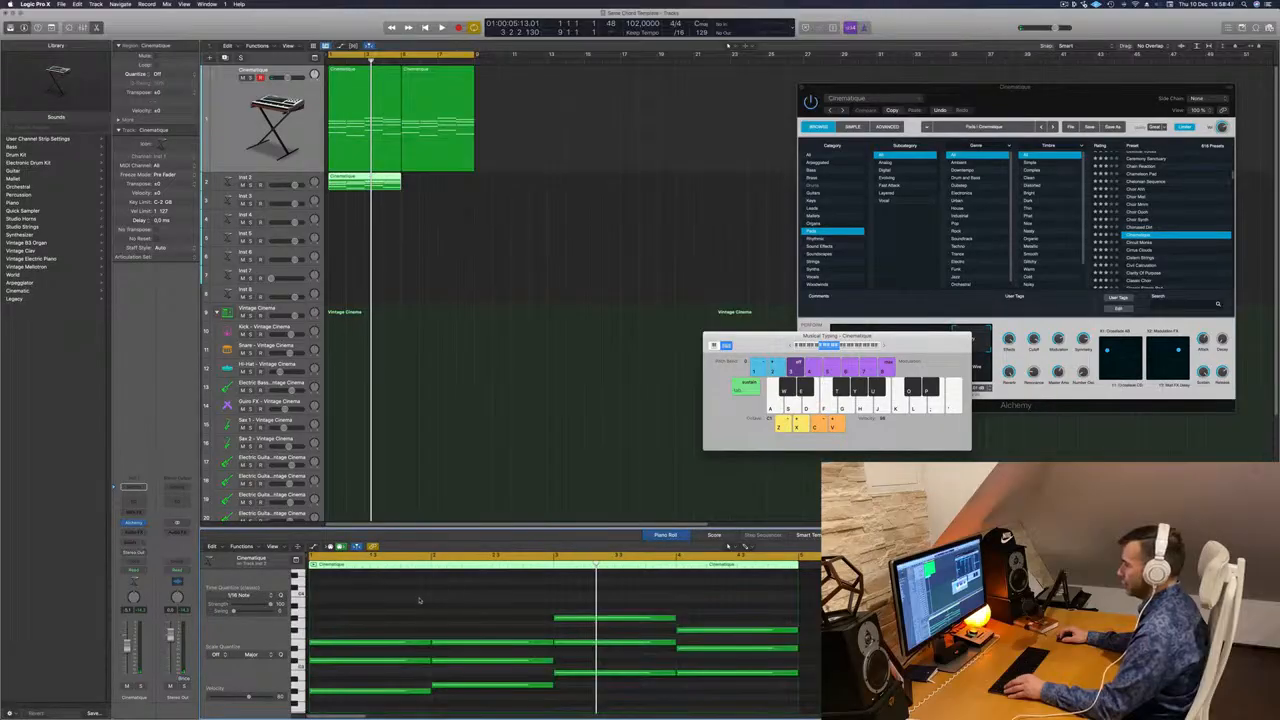
Delete the upper chord notes from the Cinematique region on the second track, keeping only its lowest notes as a bass line
drag(419, 600, 724, 684)
key(Return)
key(Delete)
scroll(671, 632, down, 3)
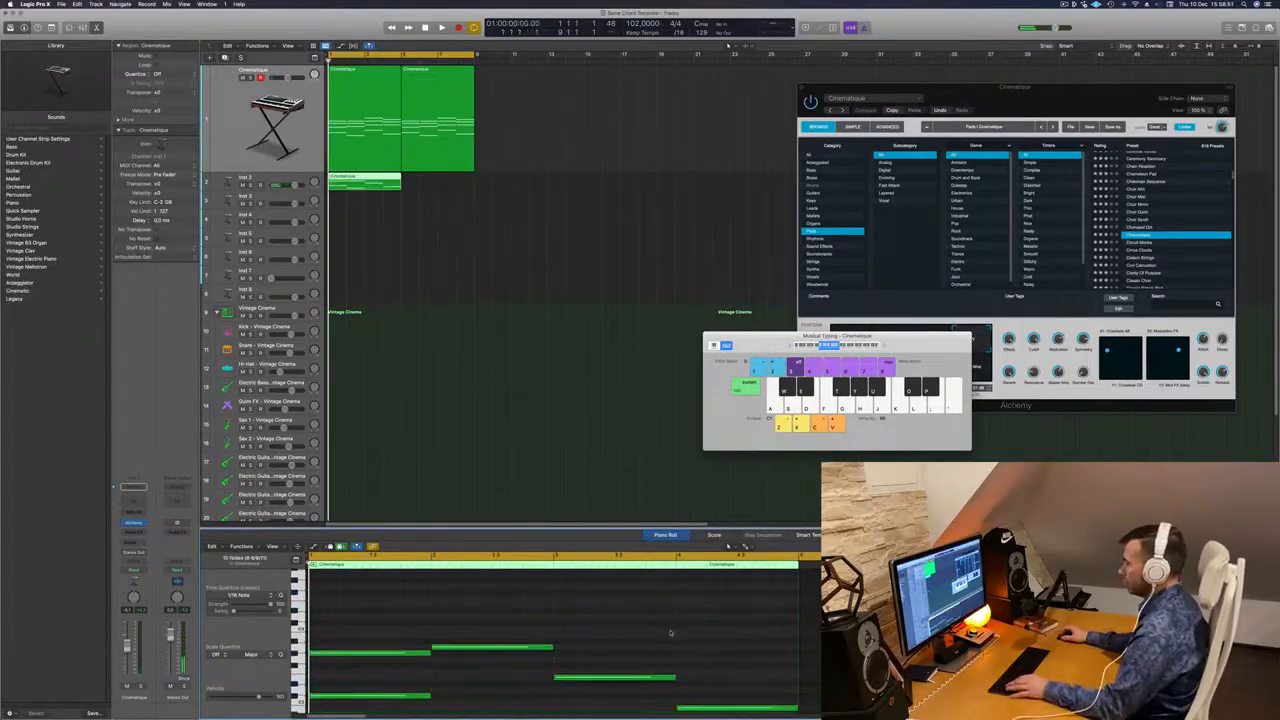
scroll(671, 632, down, 4)
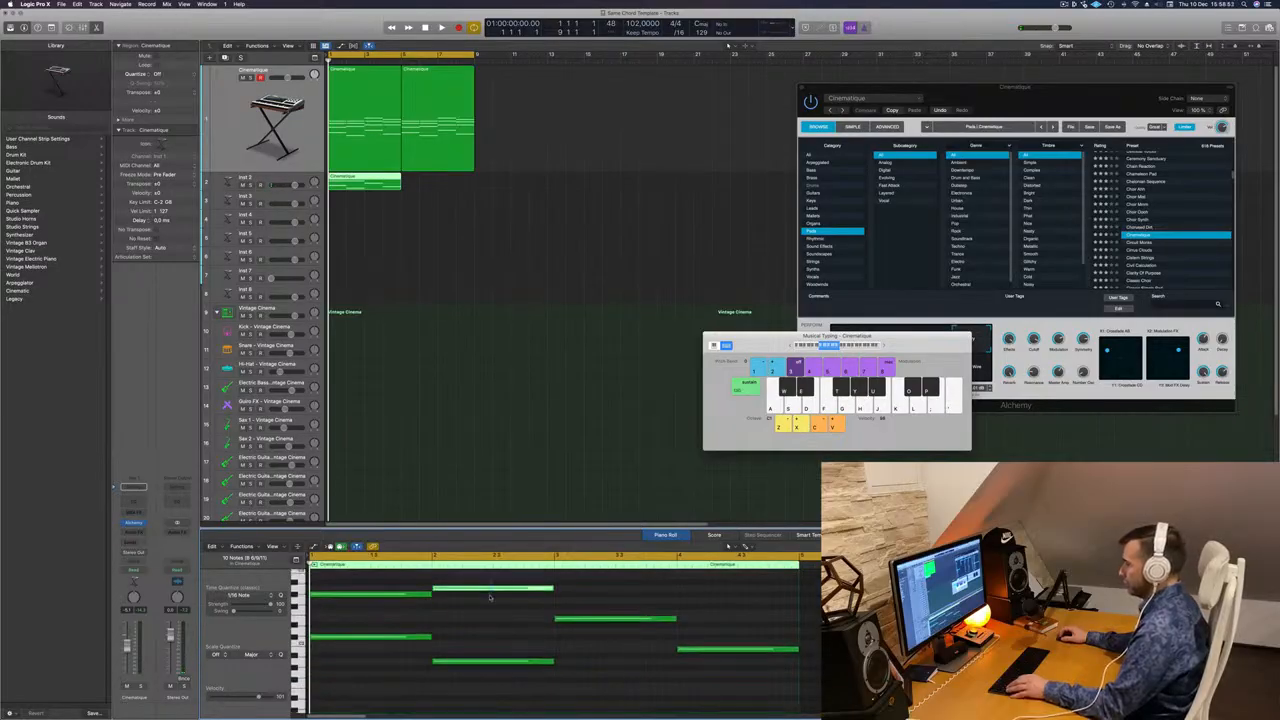
drag(571, 588, 394, 598)
key(Delete)
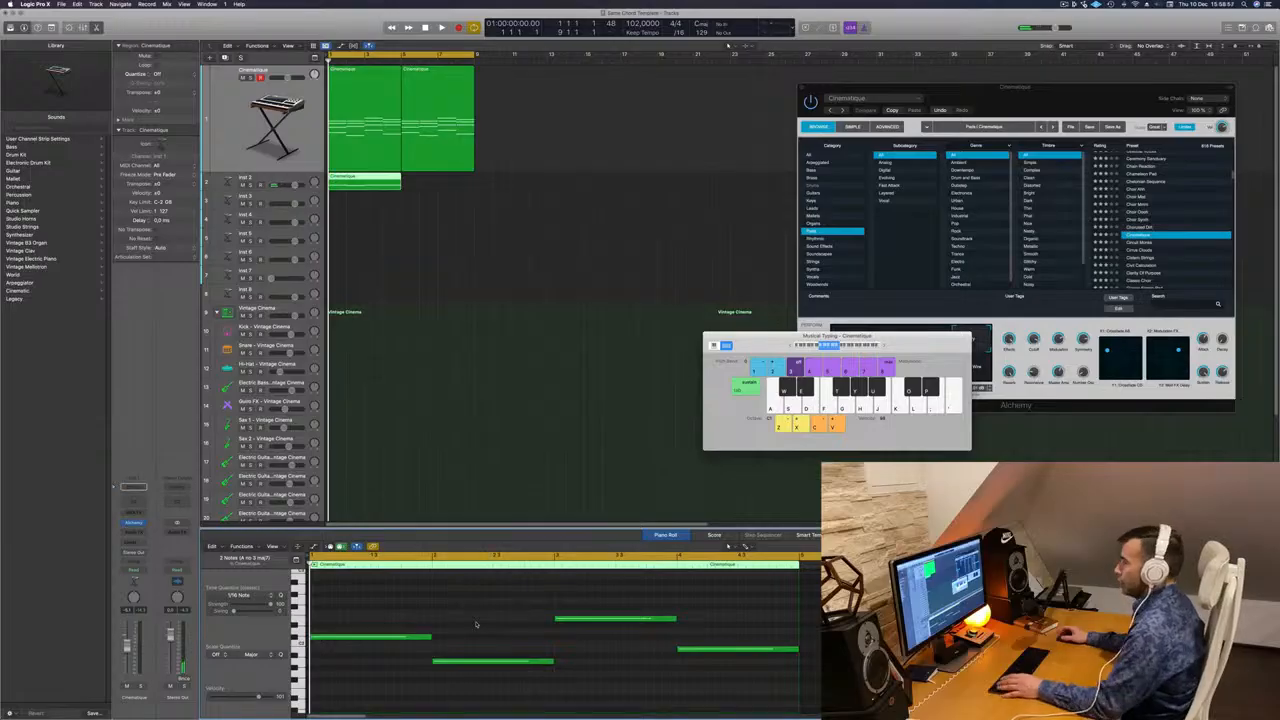
Copy the bass line region to bar 5 and open the Alchemy synth on the Inst 2 track
drag(365, 177, 437, 178)
click(298, 181)
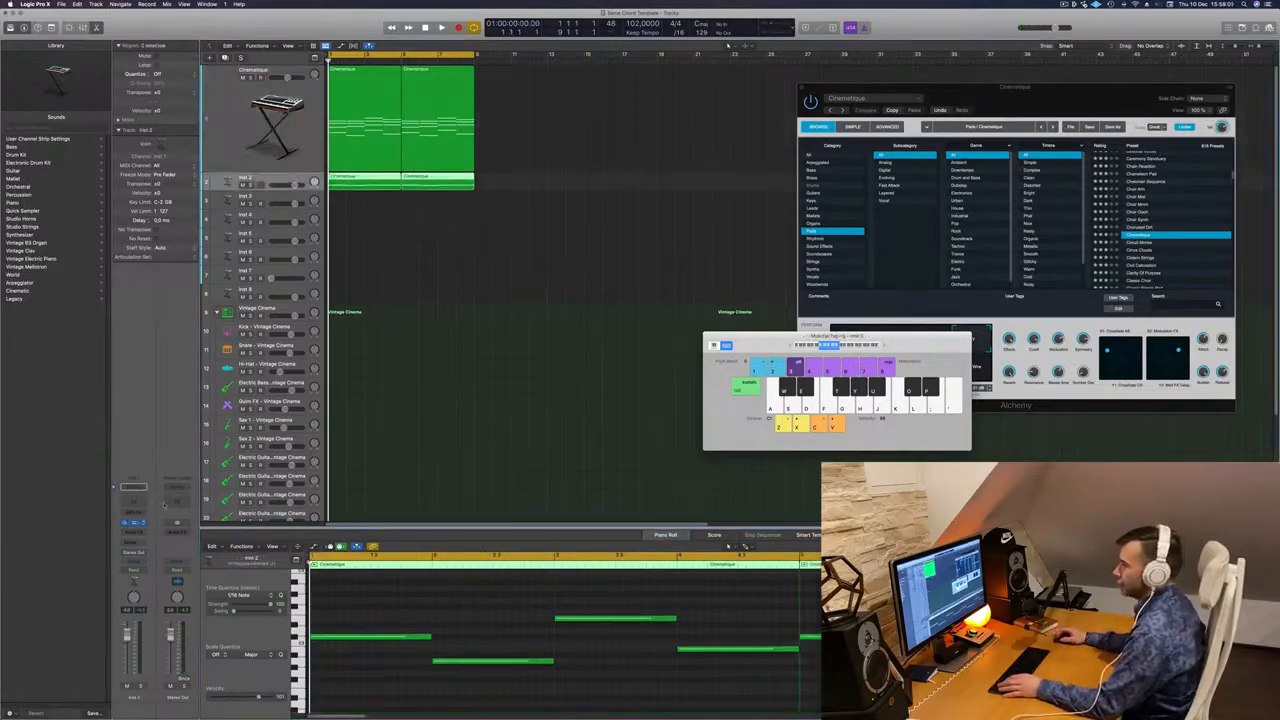
click(134, 522)
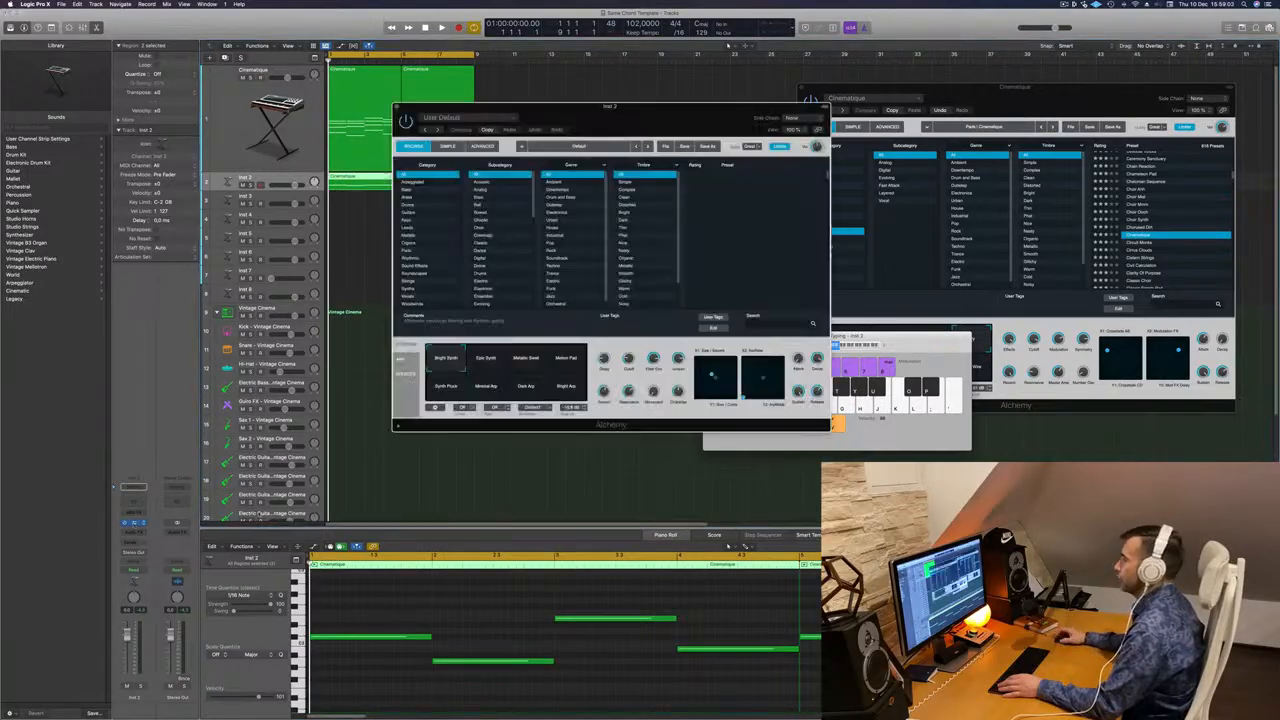
Audition Alchemy's Motion Pad sound on the Inst 2 bass line
click(564, 362)
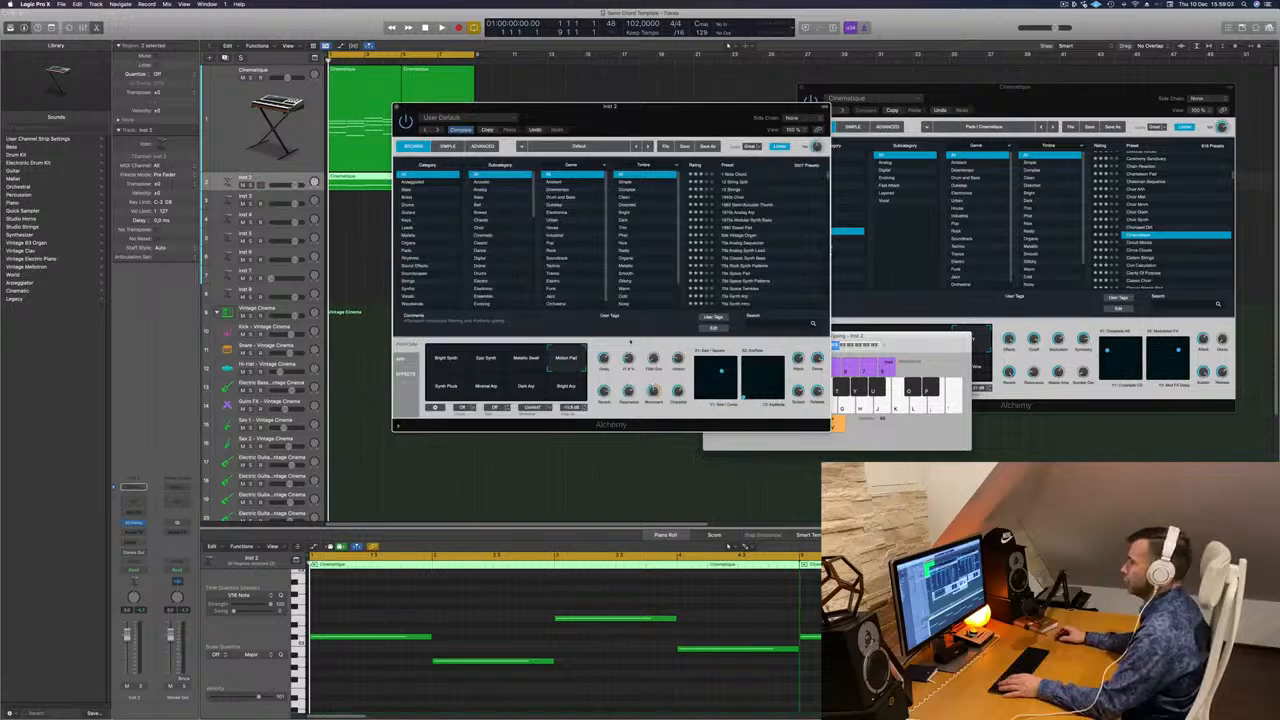
key(space)
drag(632, 106, 770, 87)
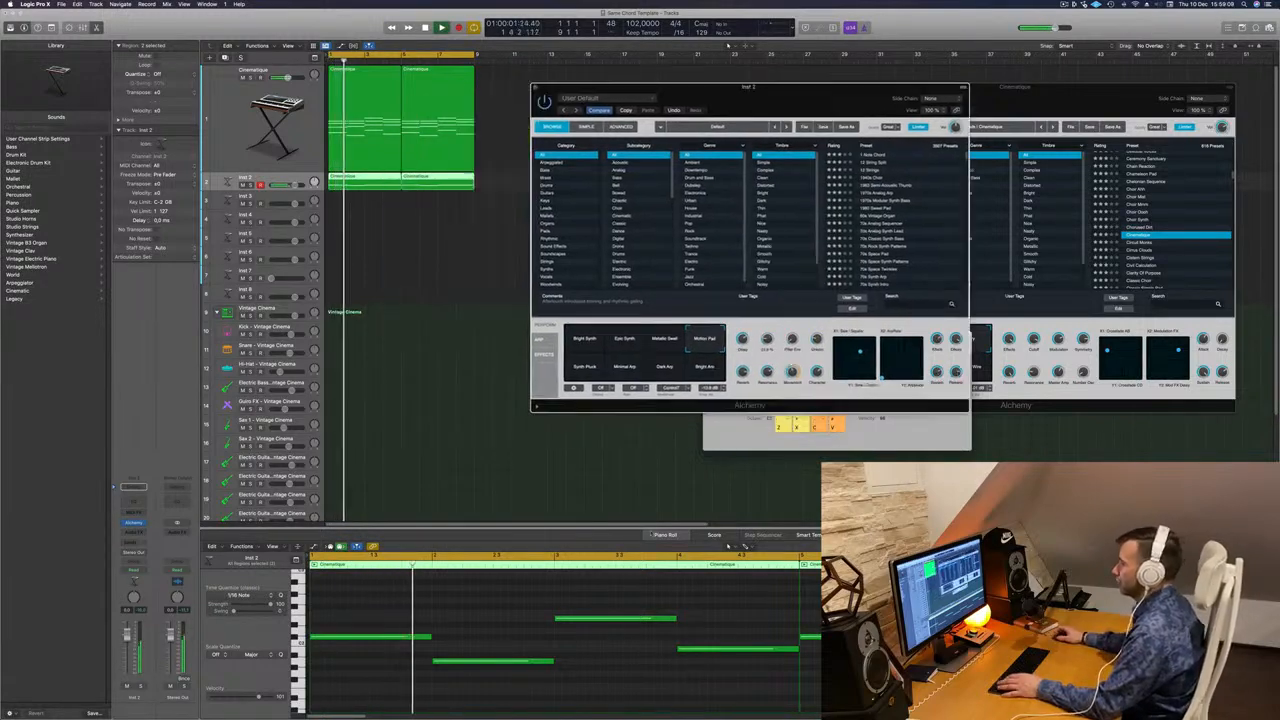
click(496, 615)
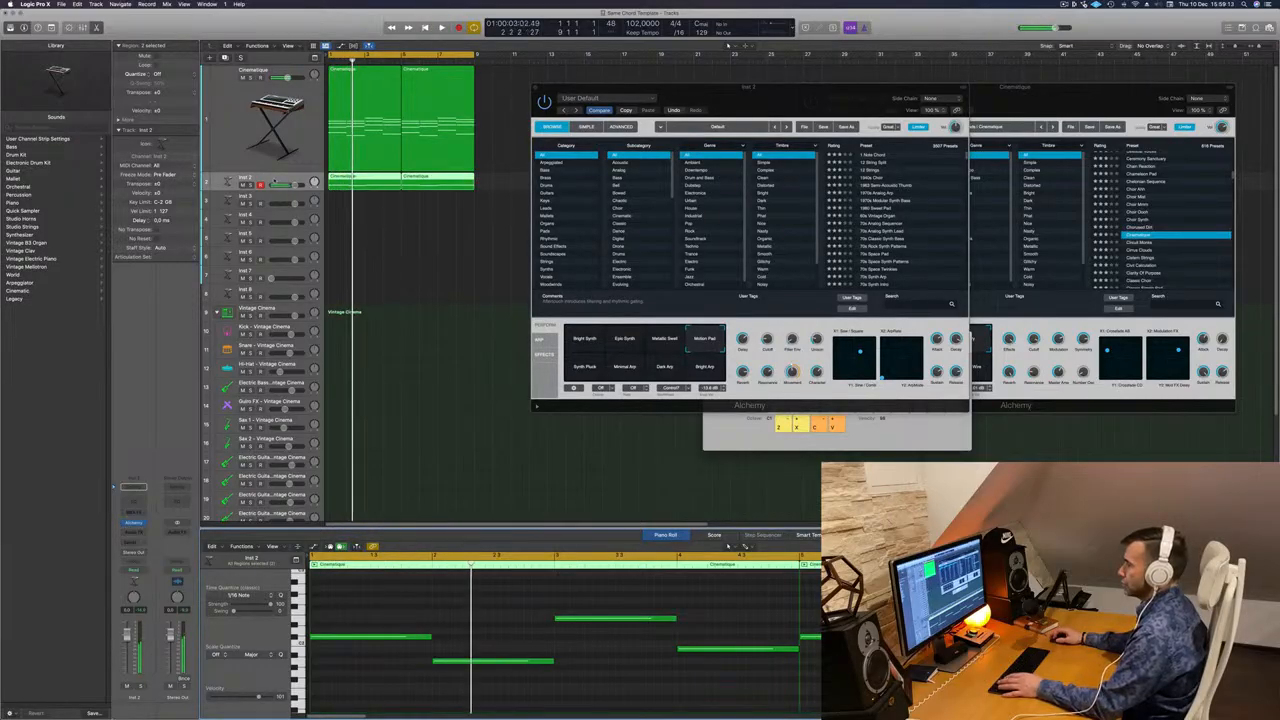
key(space)
key(space)
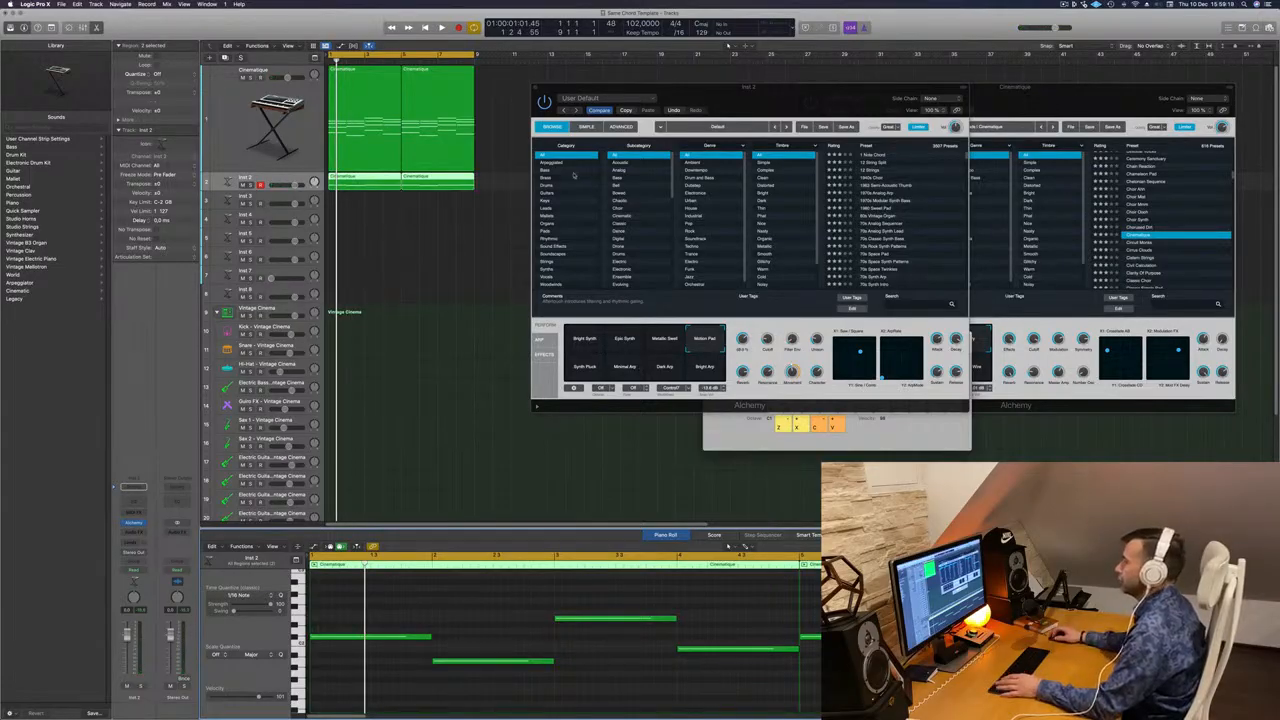
Filter the Alchemy presets to Pads sorted by rating, load Perfect Pad 01, and play it back
click(550, 231)
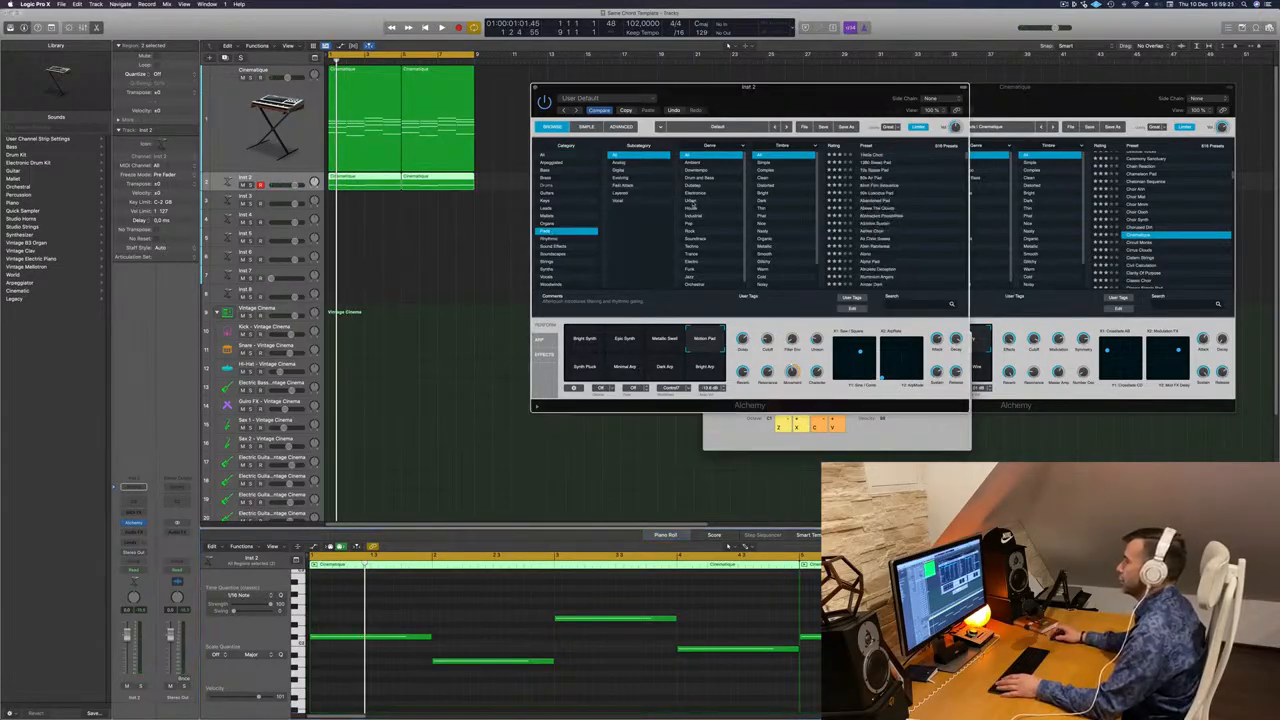
click(833, 146)
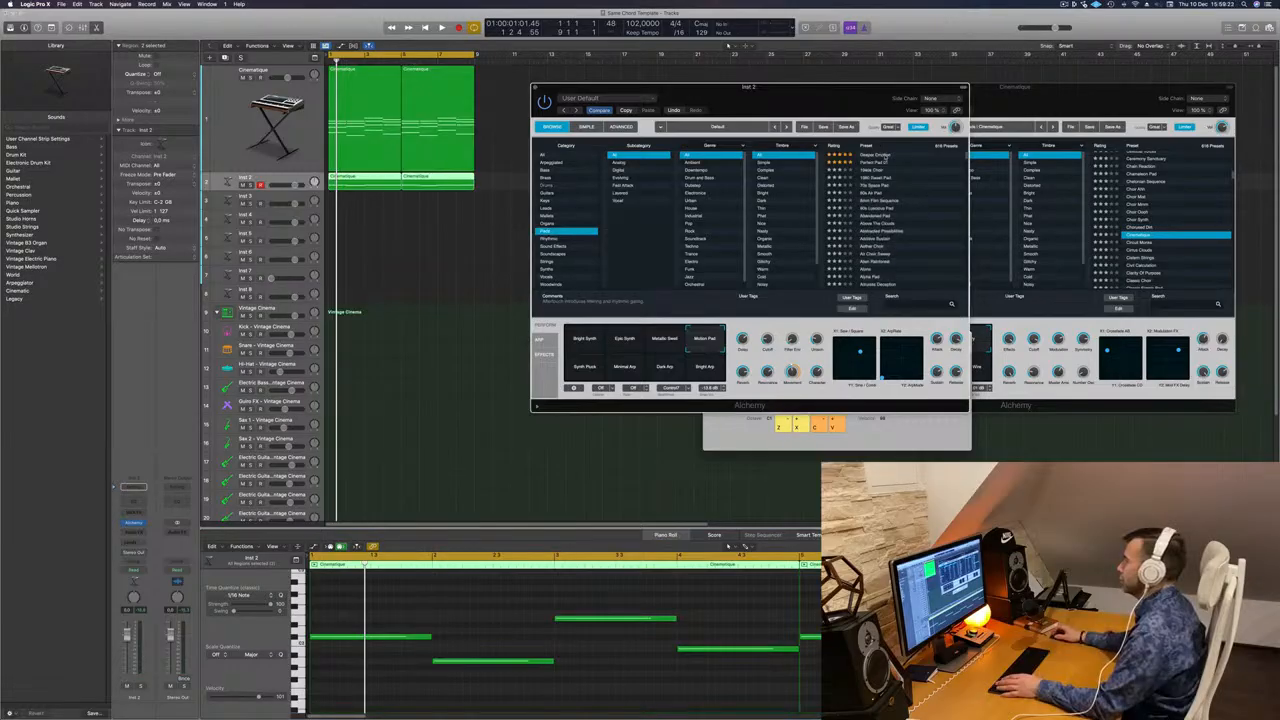
click(876, 162)
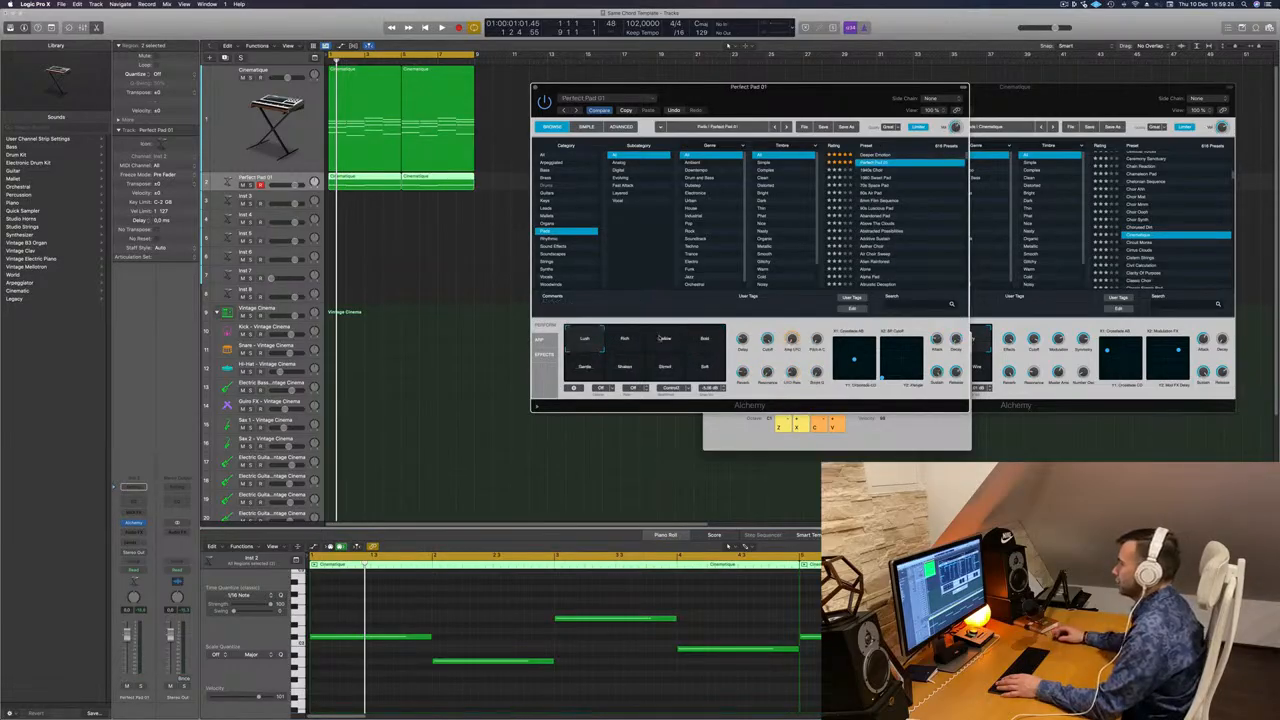
key(space)
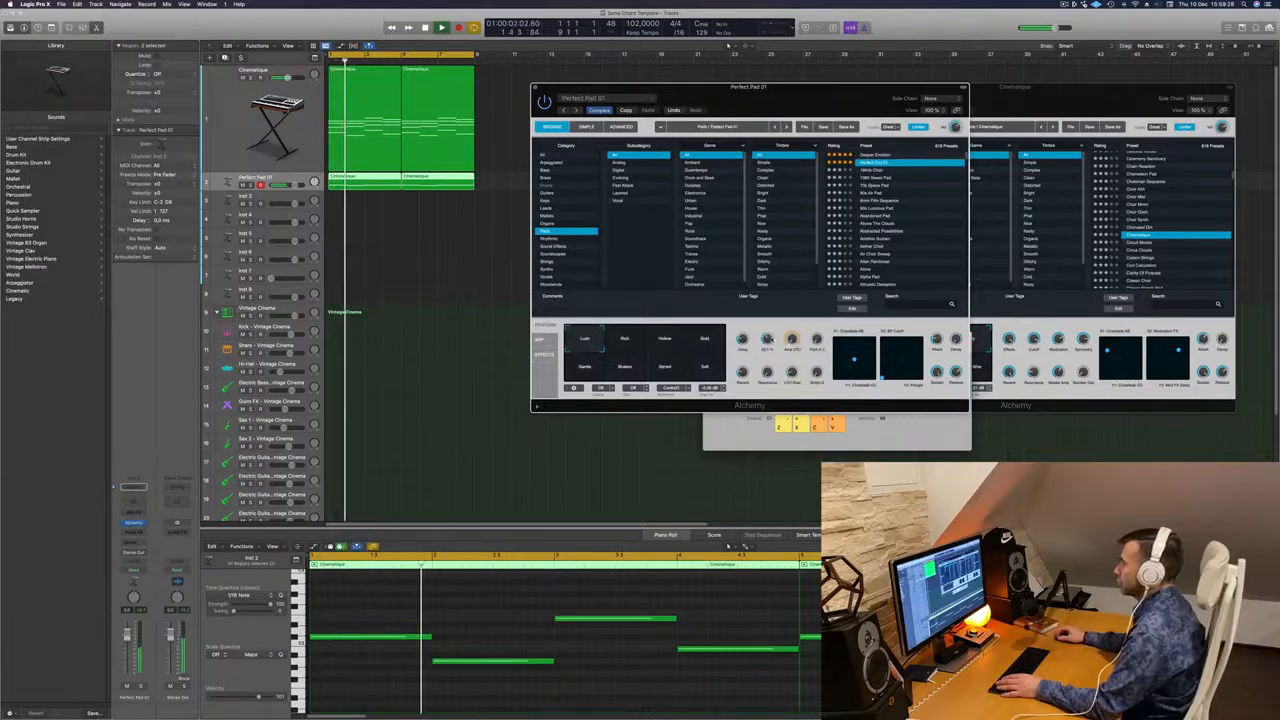
Transpose all the bass line notes on the Perfect Pad 01 track down one octave
click(487, 597)
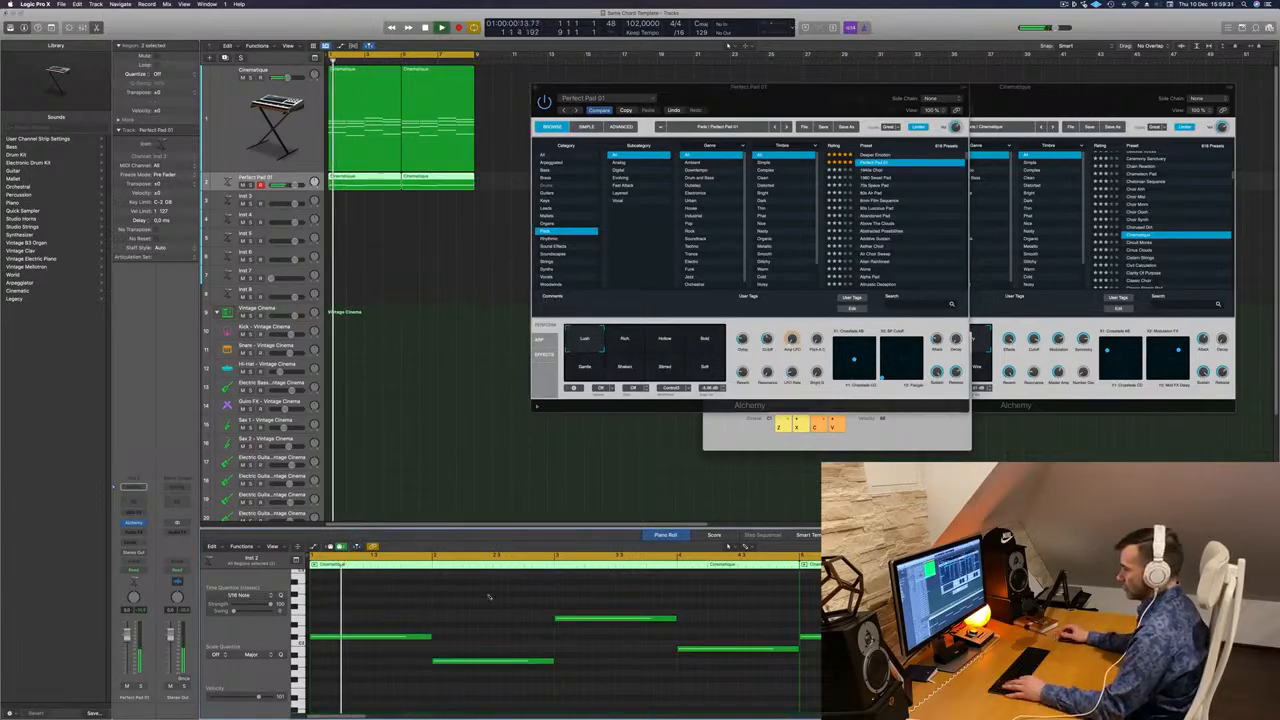
scroll(487, 597, up, 3)
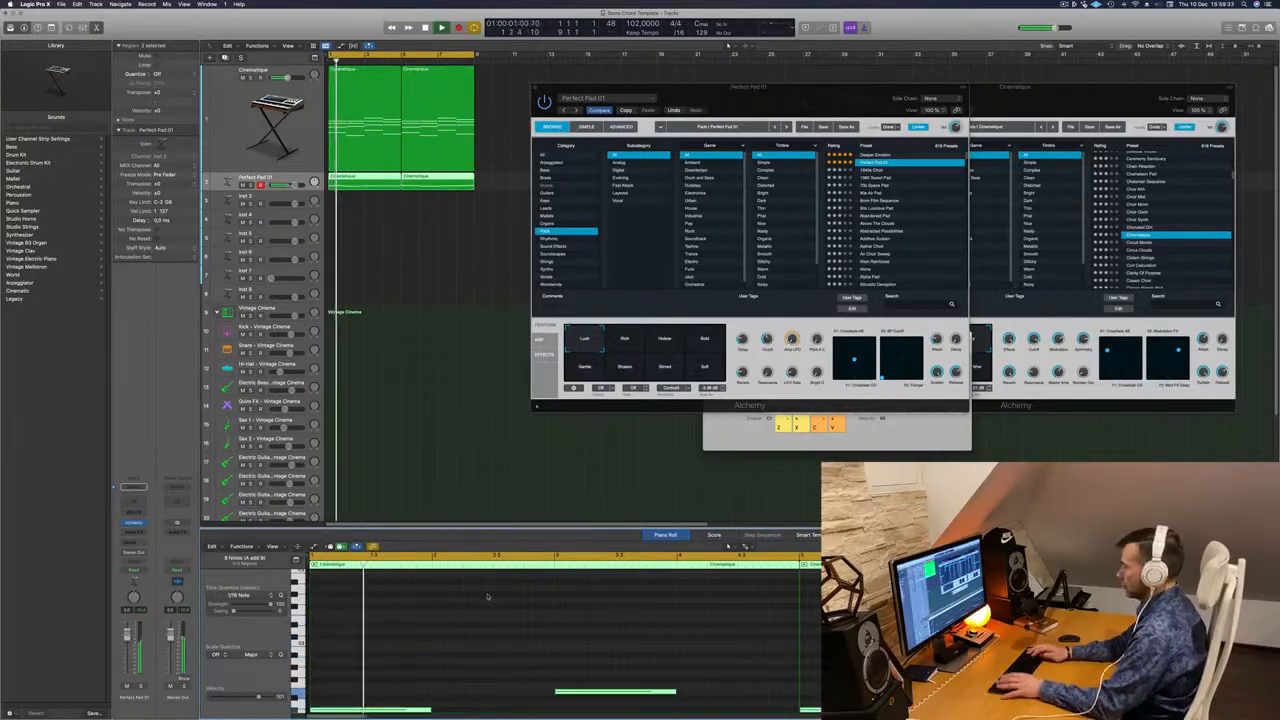
drag(805, 92, 918, 79)
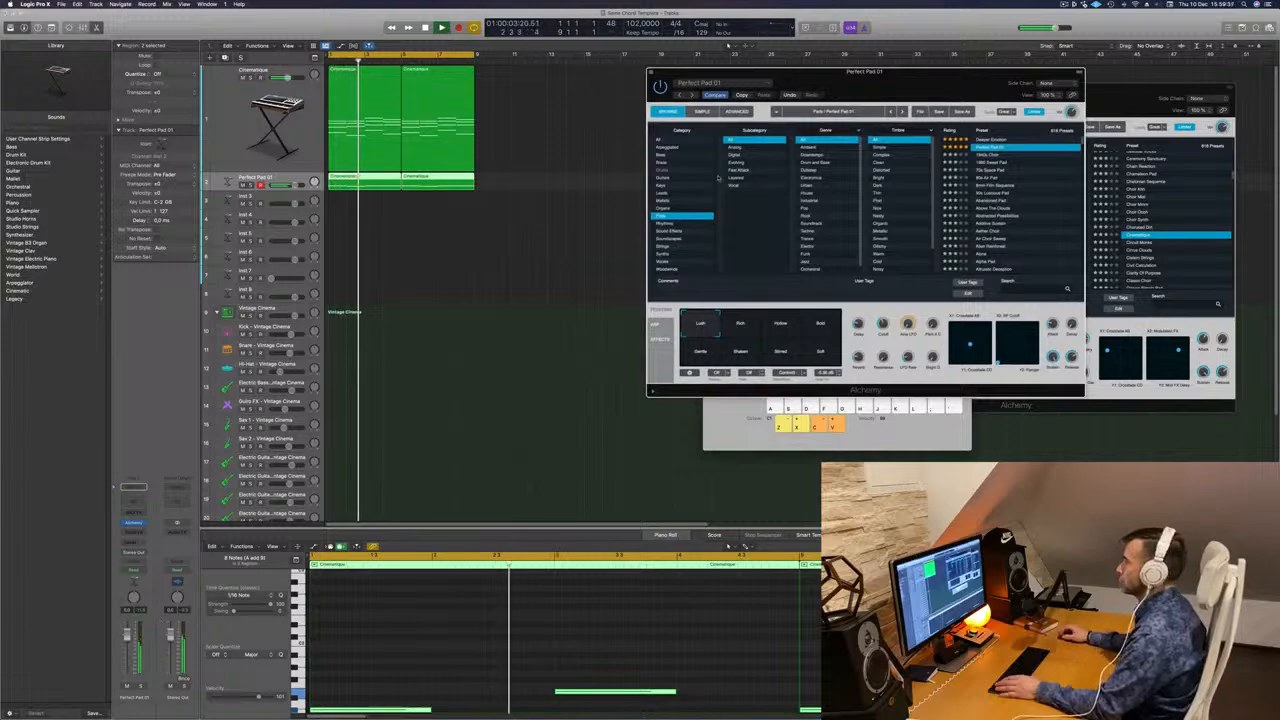
drag(888, 77, 864, 127)
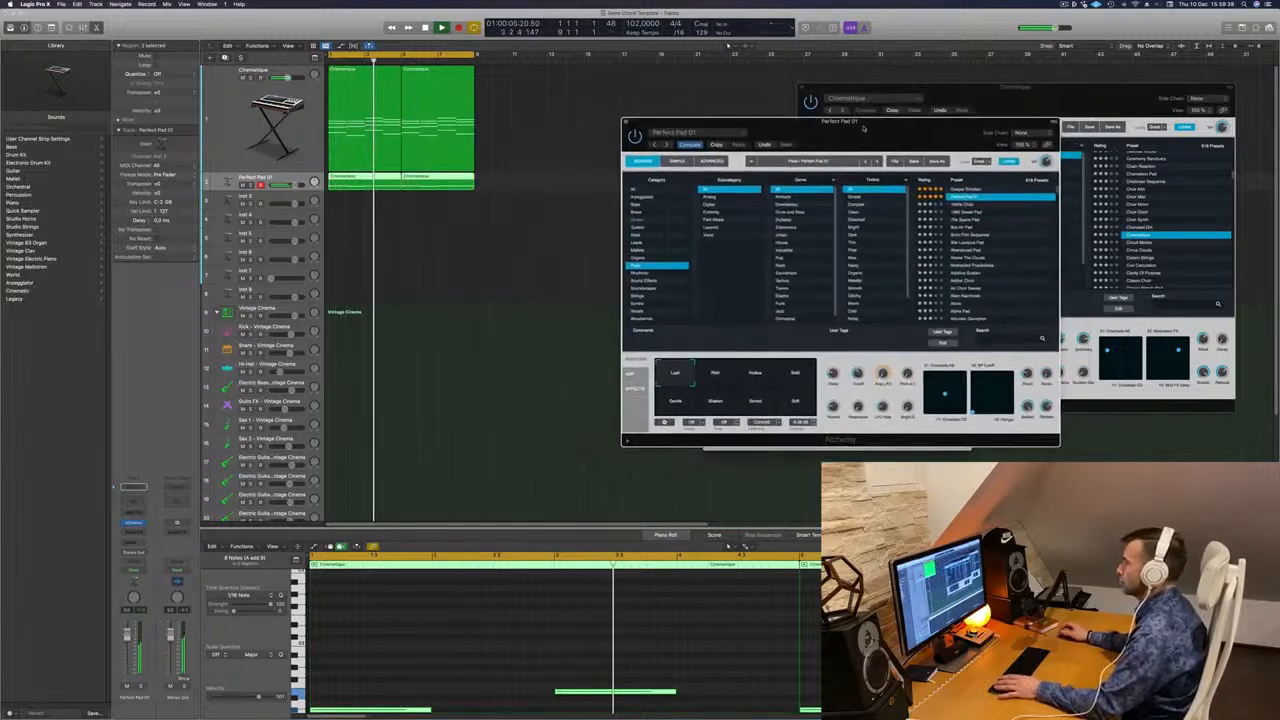
Switch Perfect Pad 01 to its Rich variation and raise the track's volume slightly
click(713, 375)
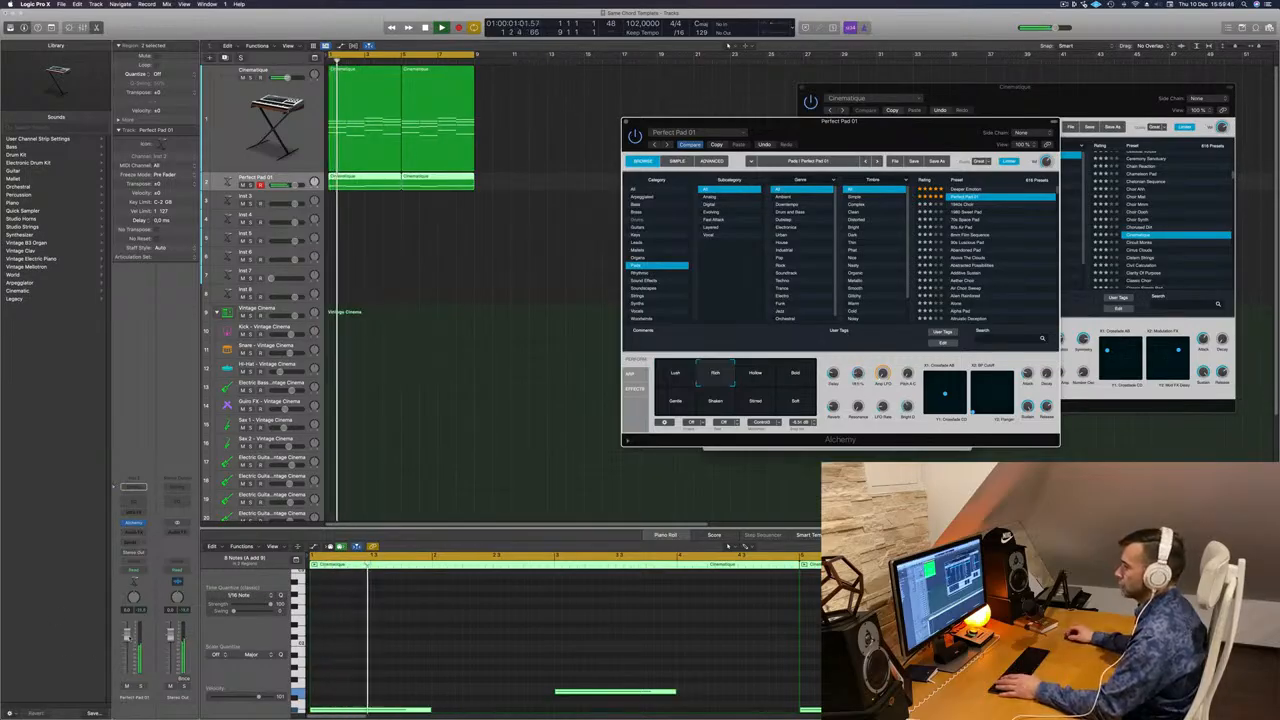
drag(129, 637, 128, 633)
key(Return)
Lower the volume of the Cinematique track to balance it with the bass pad, replaying from the start
click(245, 143)
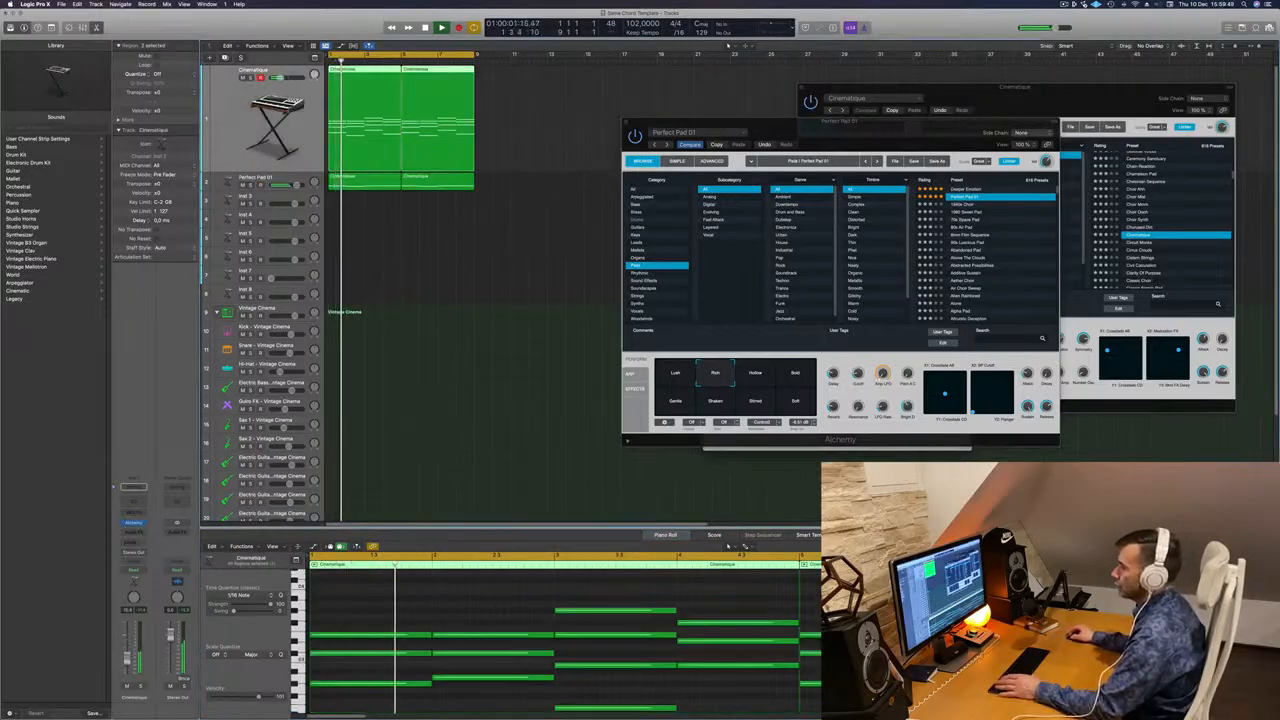
key(Return)
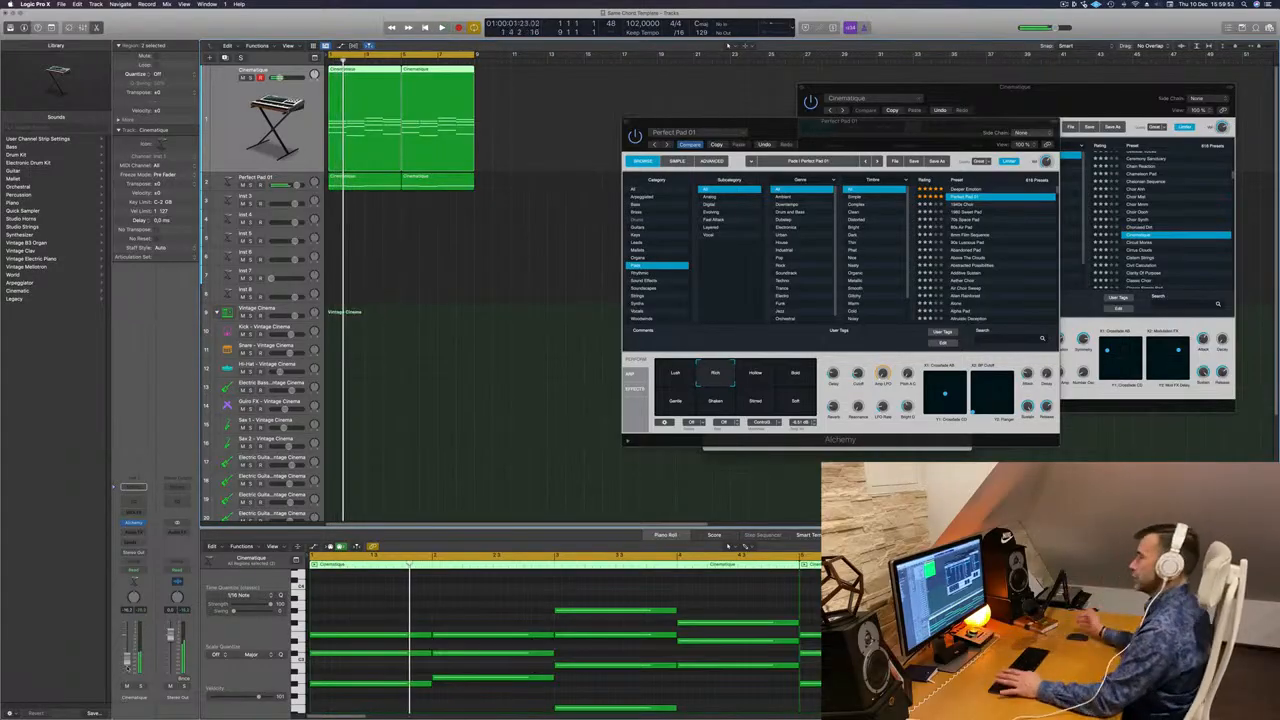
key(Return)
key(Return)
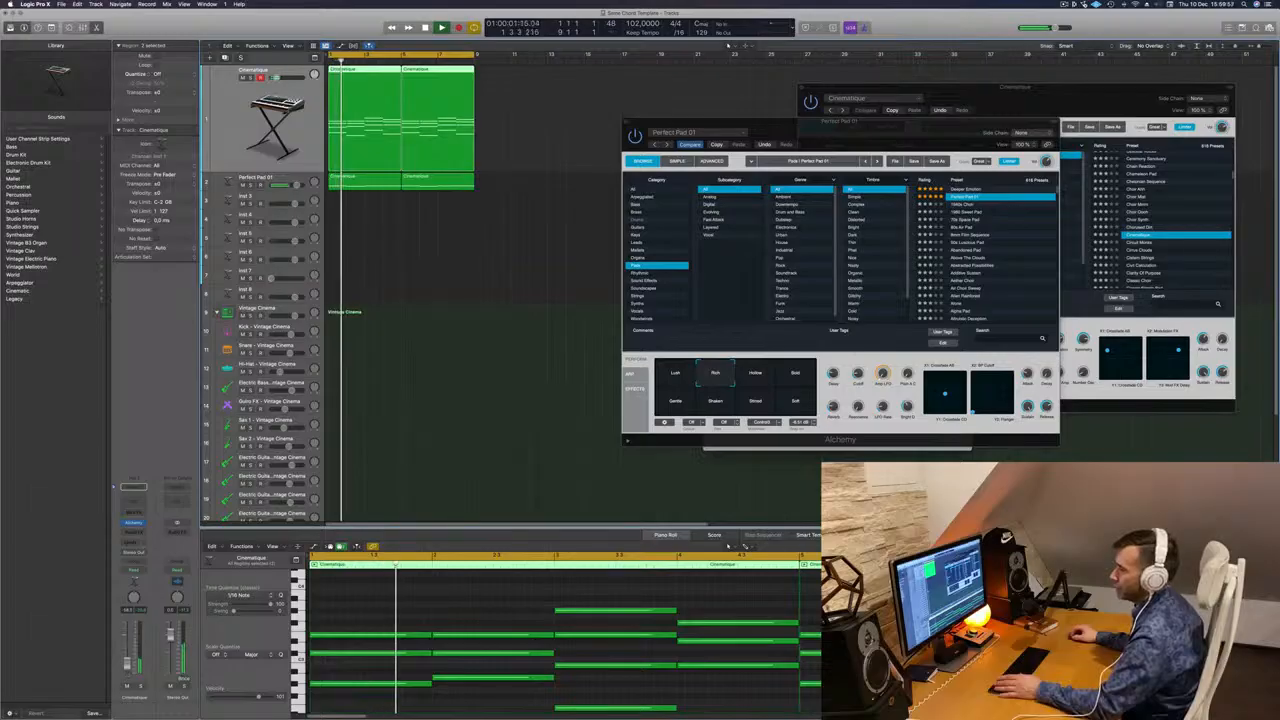
key(Return)
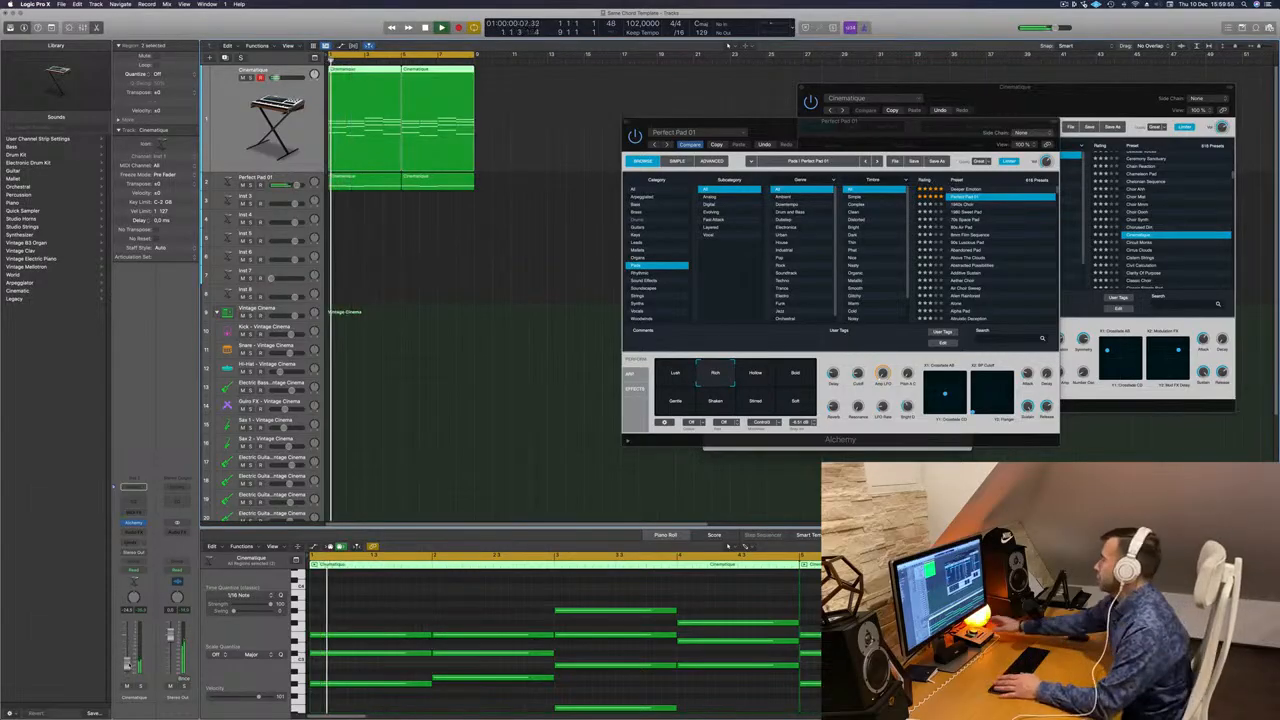
key(Return)
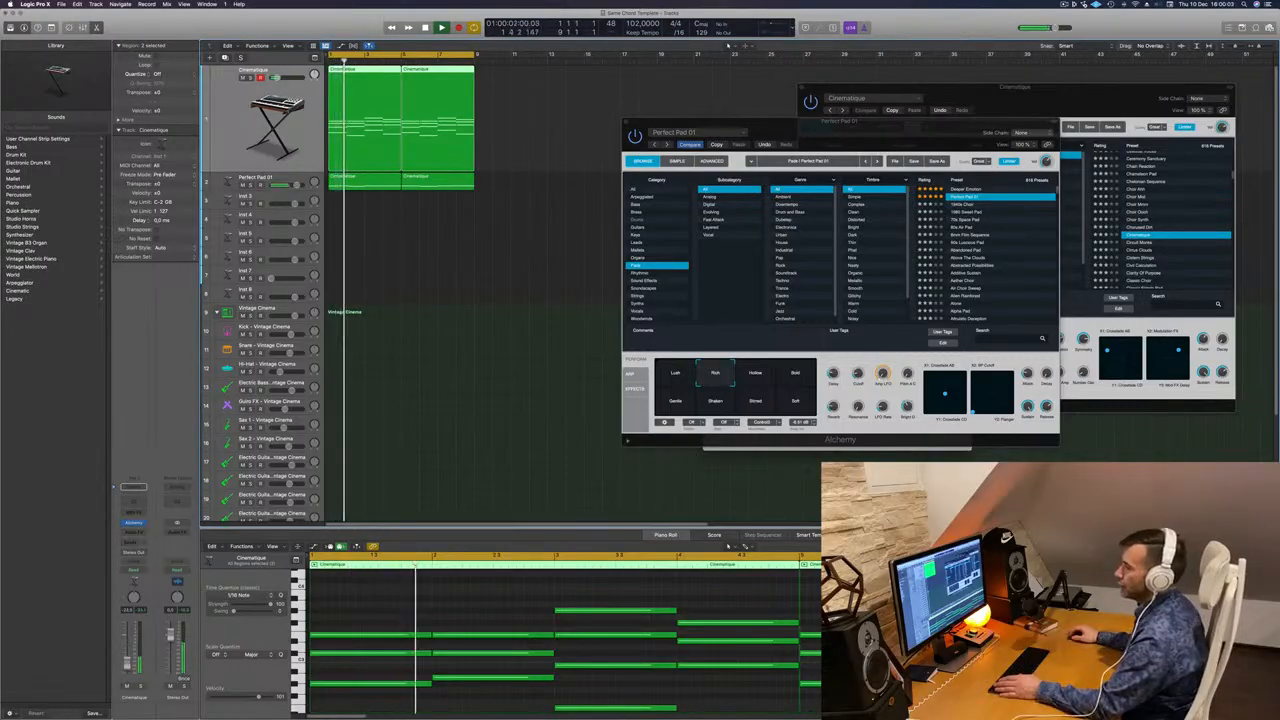
key(Return)
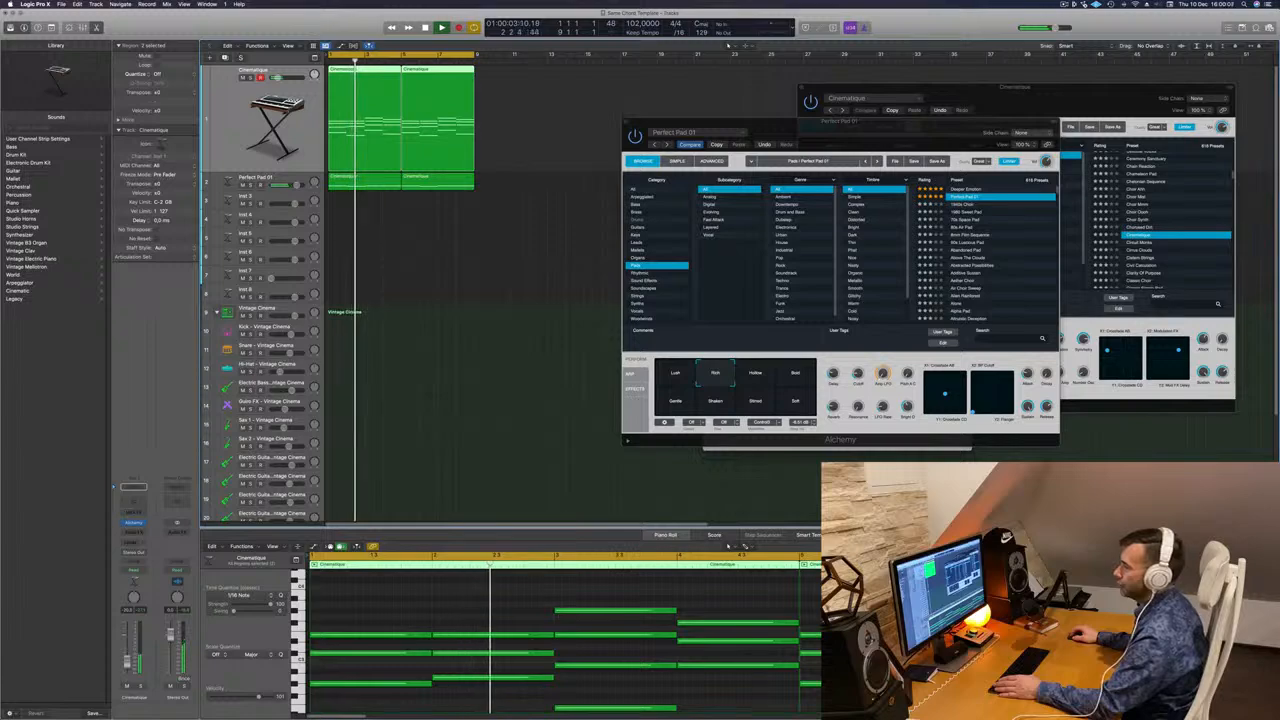
key(Return)
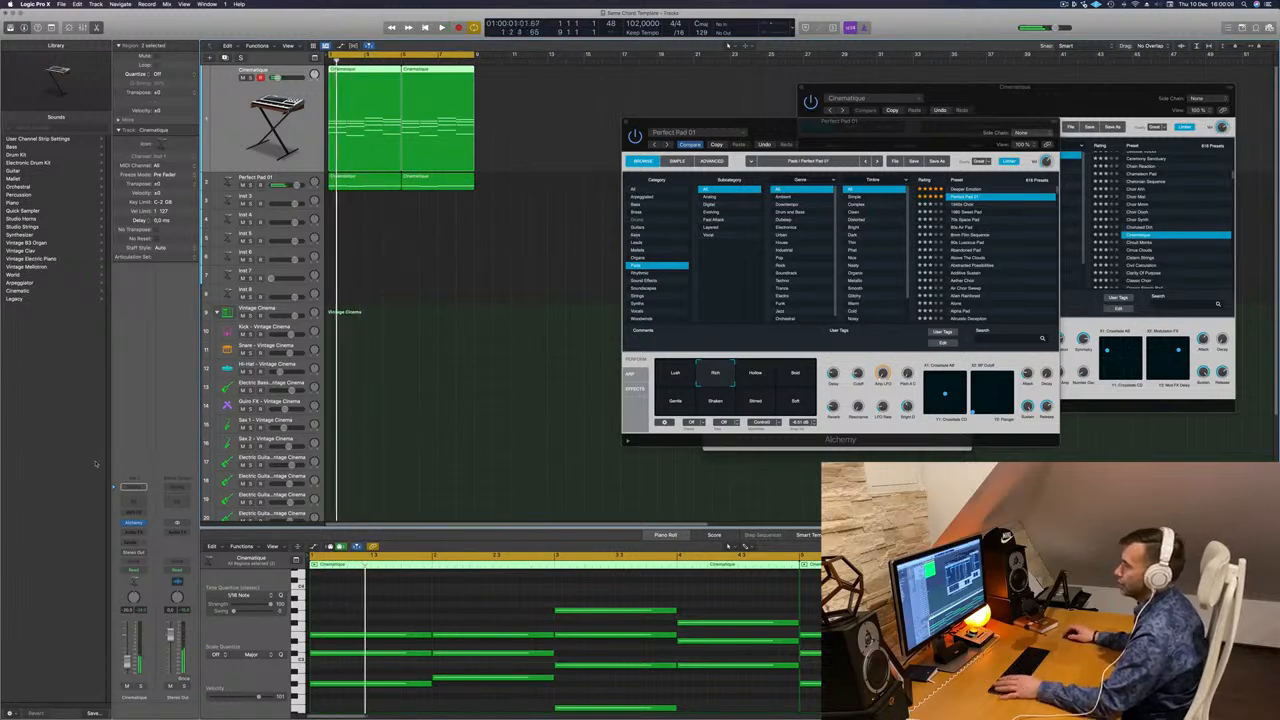
key(Return)
Open Alchemy on the Cinematique track and adjust its Cutoff during playback
click(135, 524)
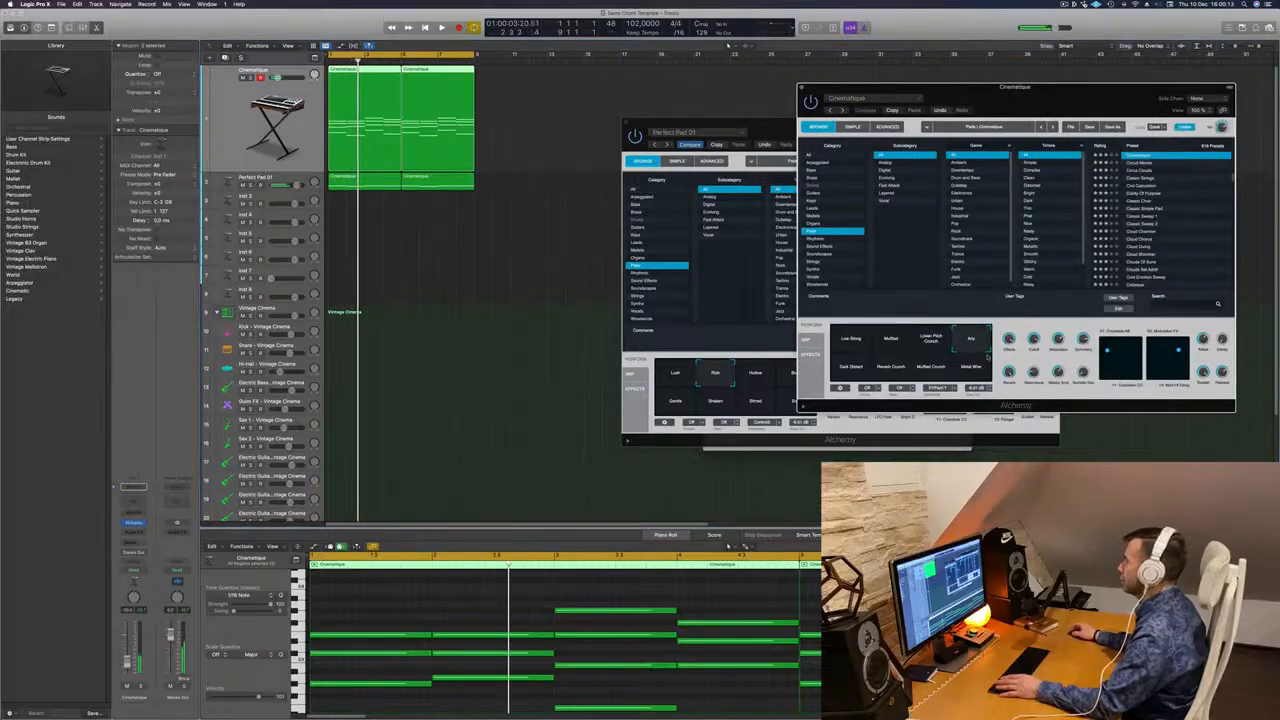
key(Return)
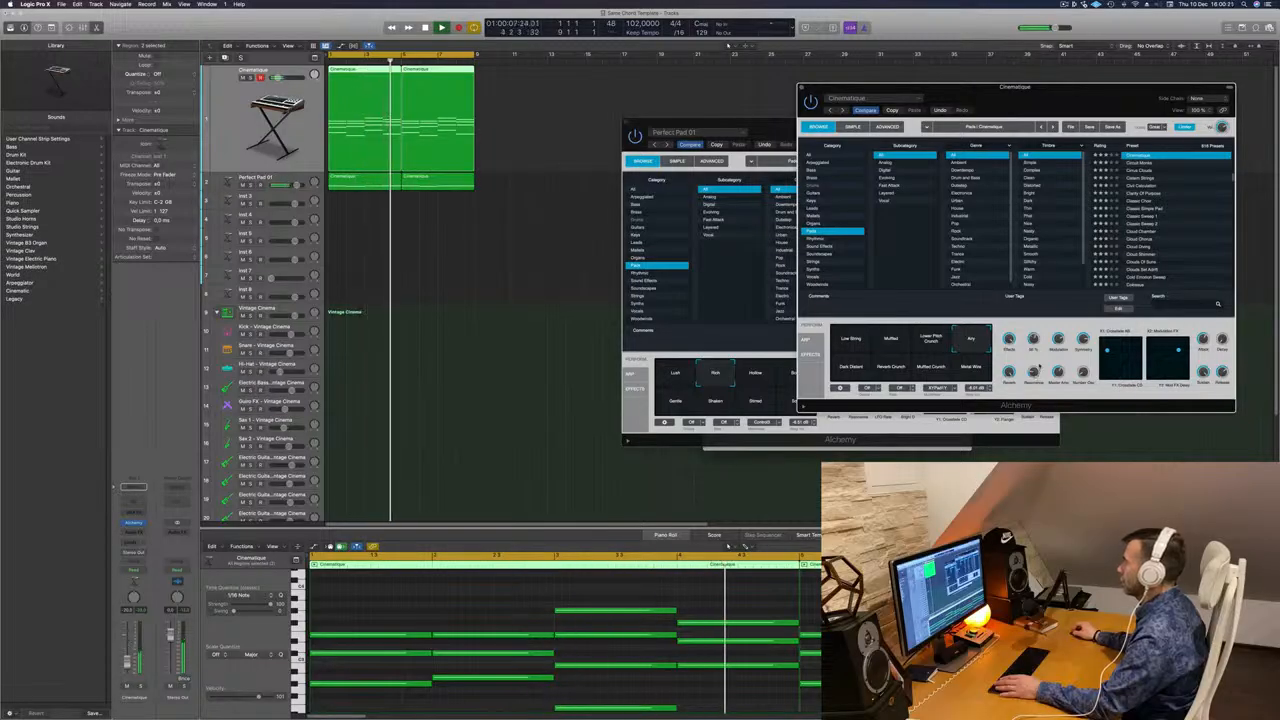
drag(1058, 95, 845, 62)
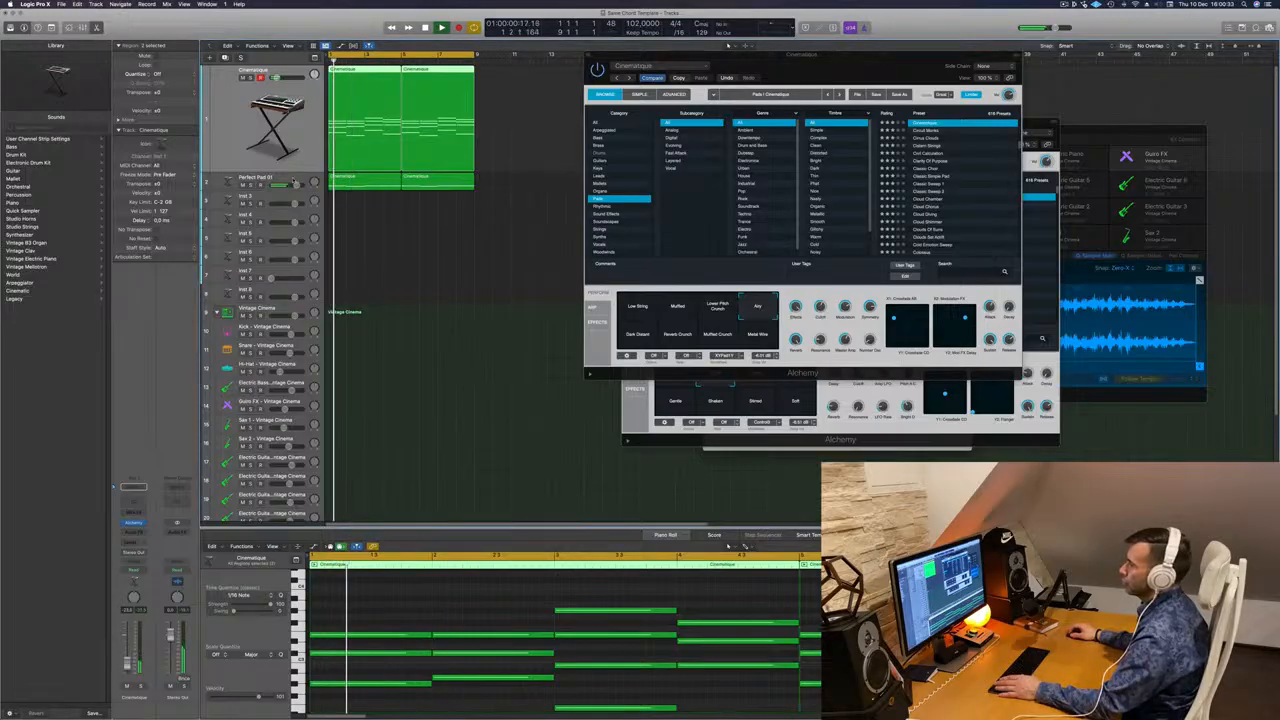
Open Alchemy on the Perfect Pad 01 track and adjust its Cutoff during playback
click(294, 182)
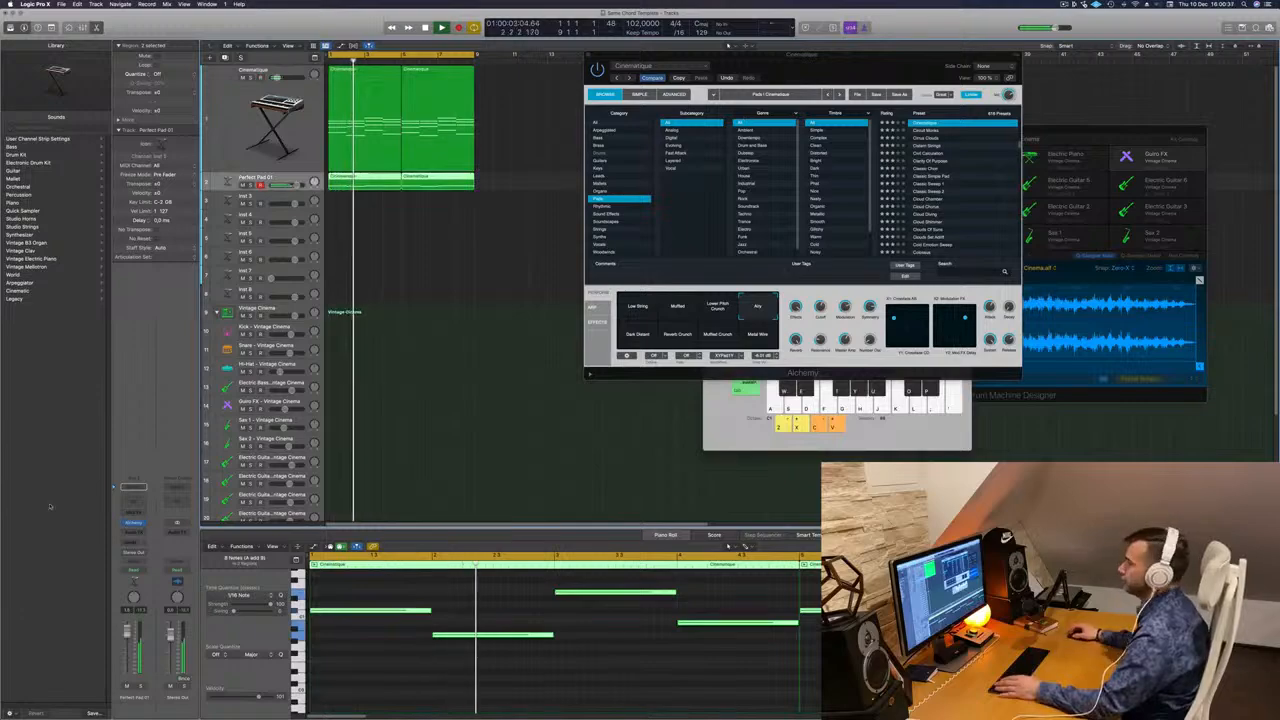
click(133, 522)
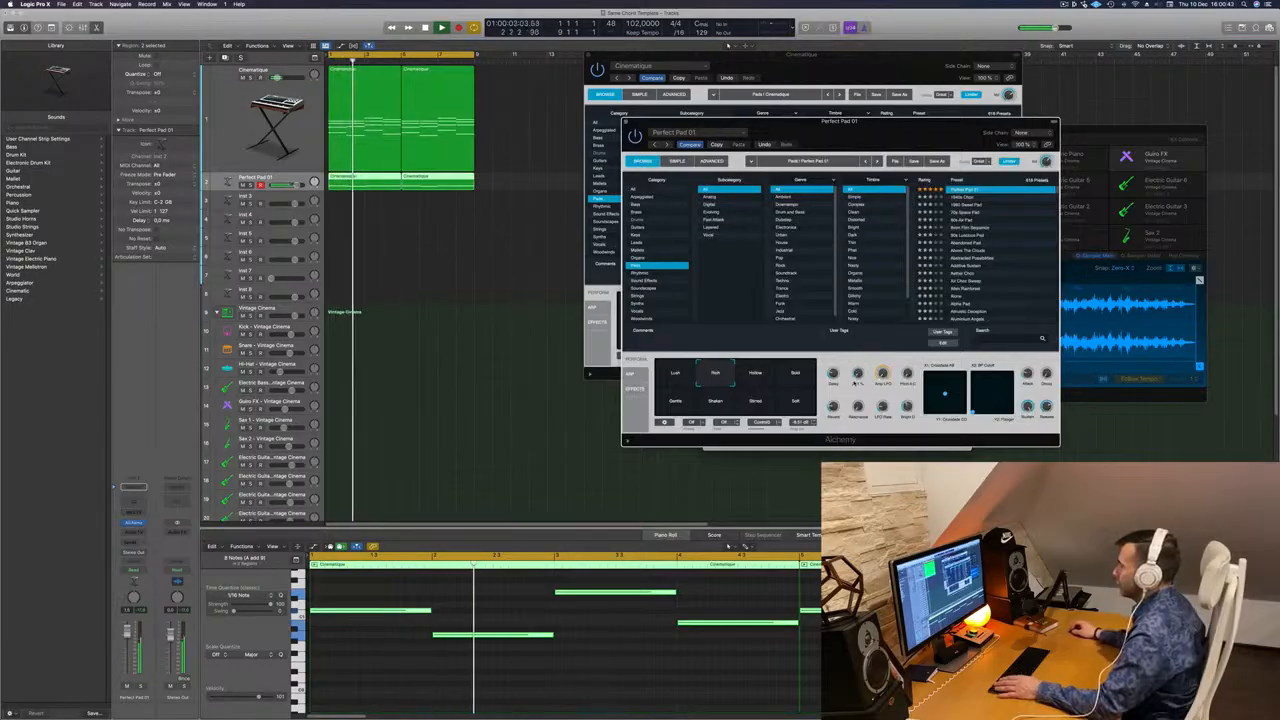
key(space)
key(space)
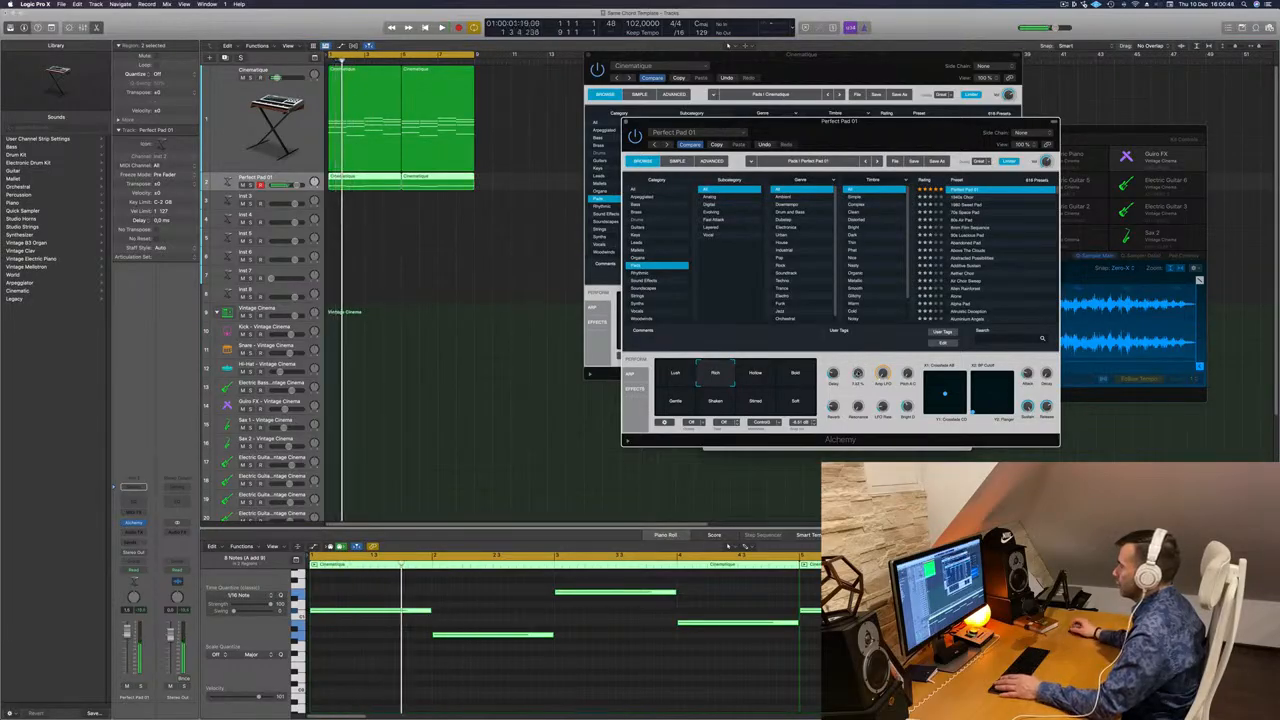
Adjust the Attack, Decay and Sustain of Perfect Pad 01 while replaying the loop
key(space)
key(space)
key(space)
key(space)
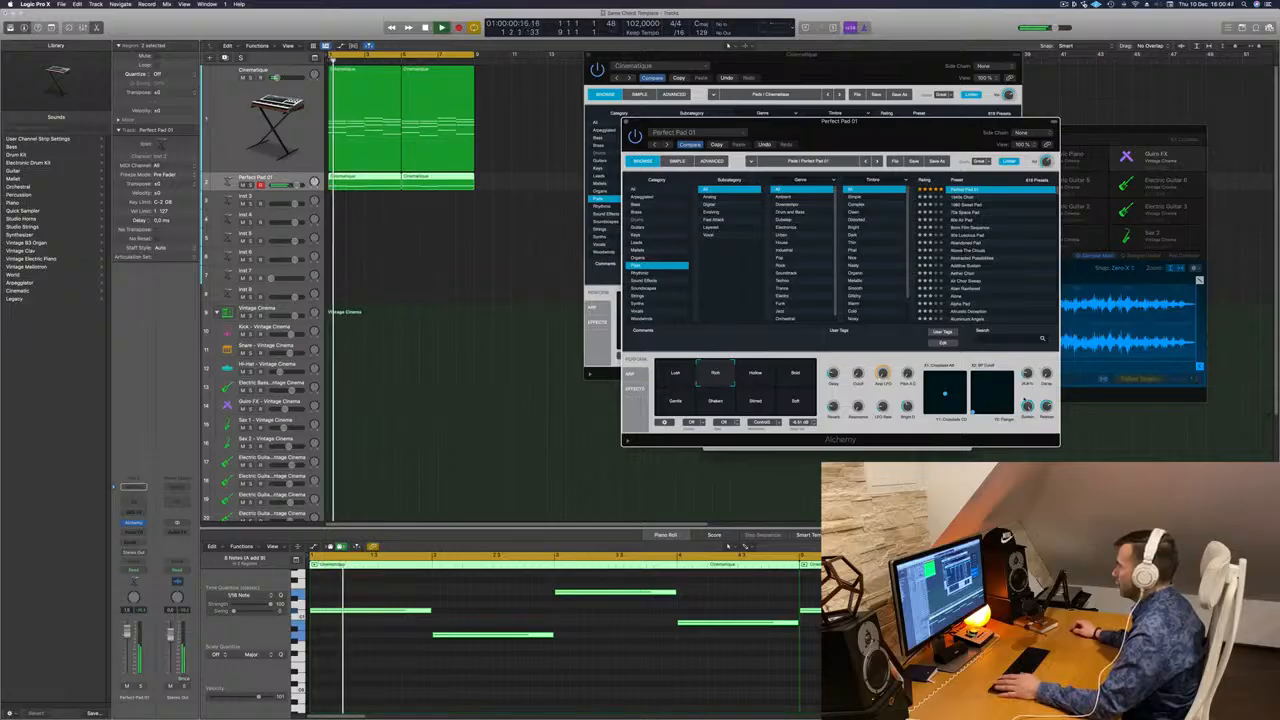
key(space)
key(space)
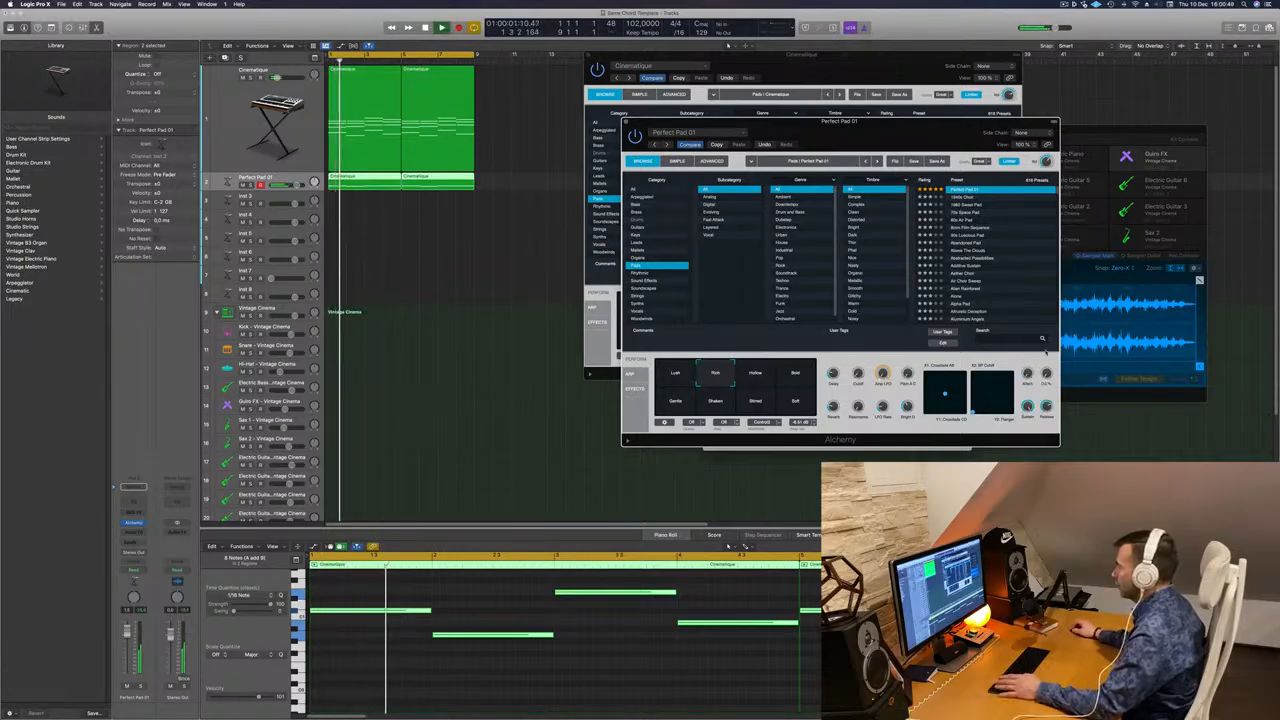
key(space)
key(space)
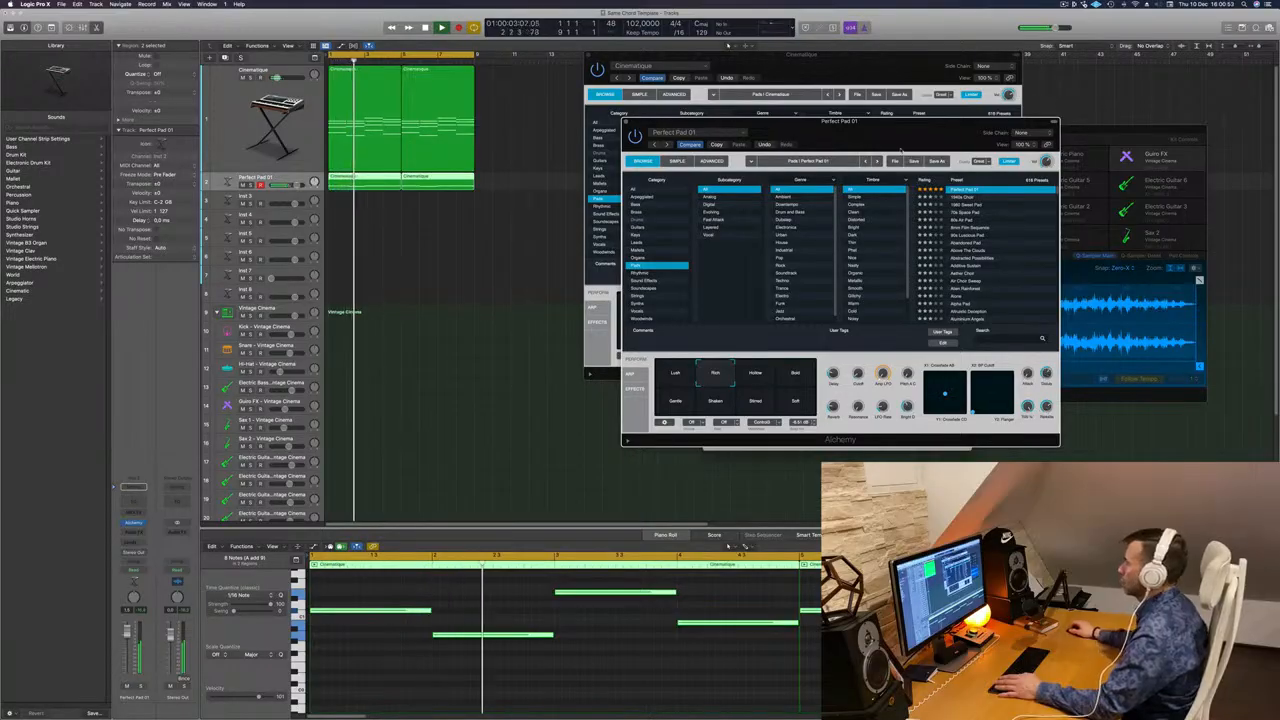
drag(894, 143, 861, 118)
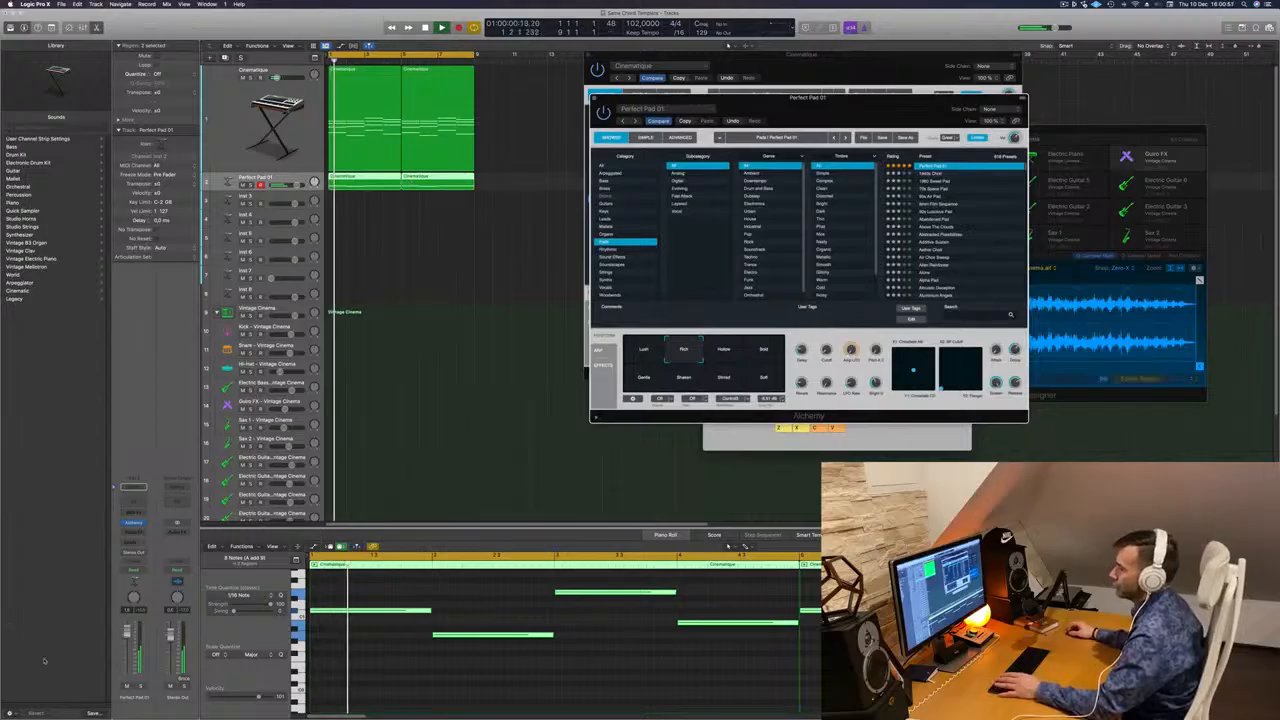
Insert a Compressor on the Perfect Pad 01 track while the loop plays
click(133, 522)
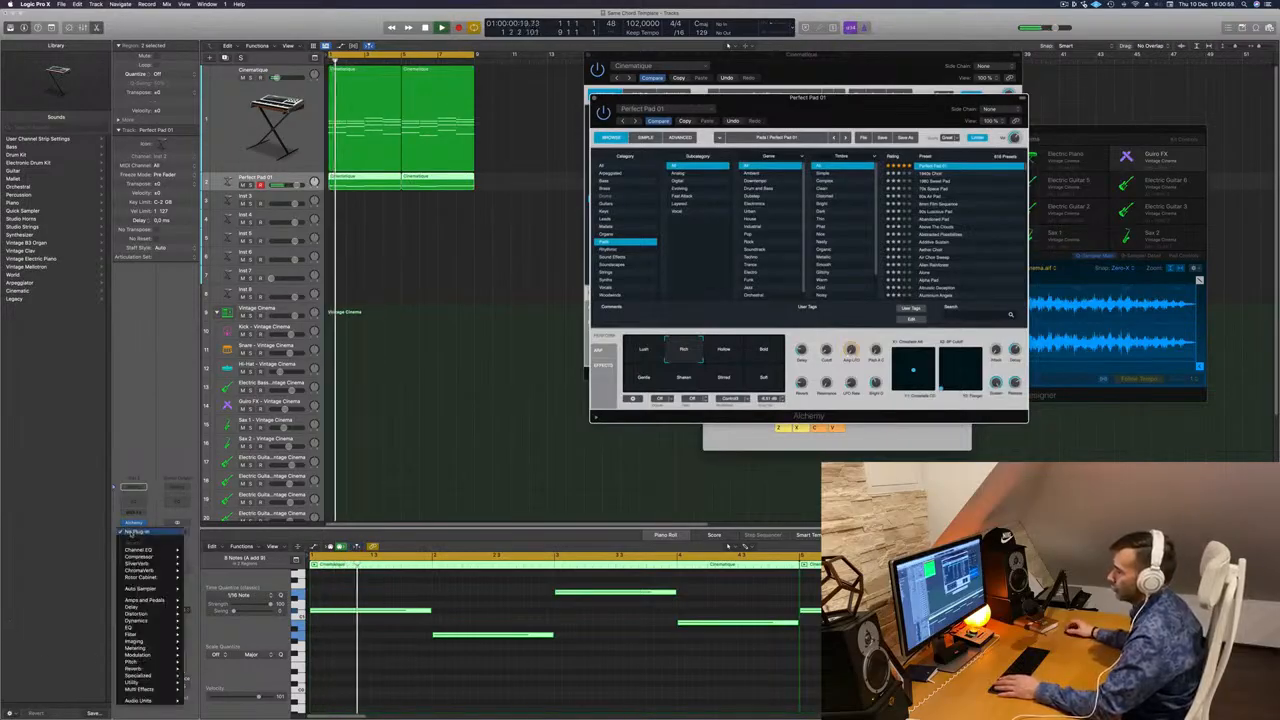
mouse_move(139, 557)
click(198, 557)
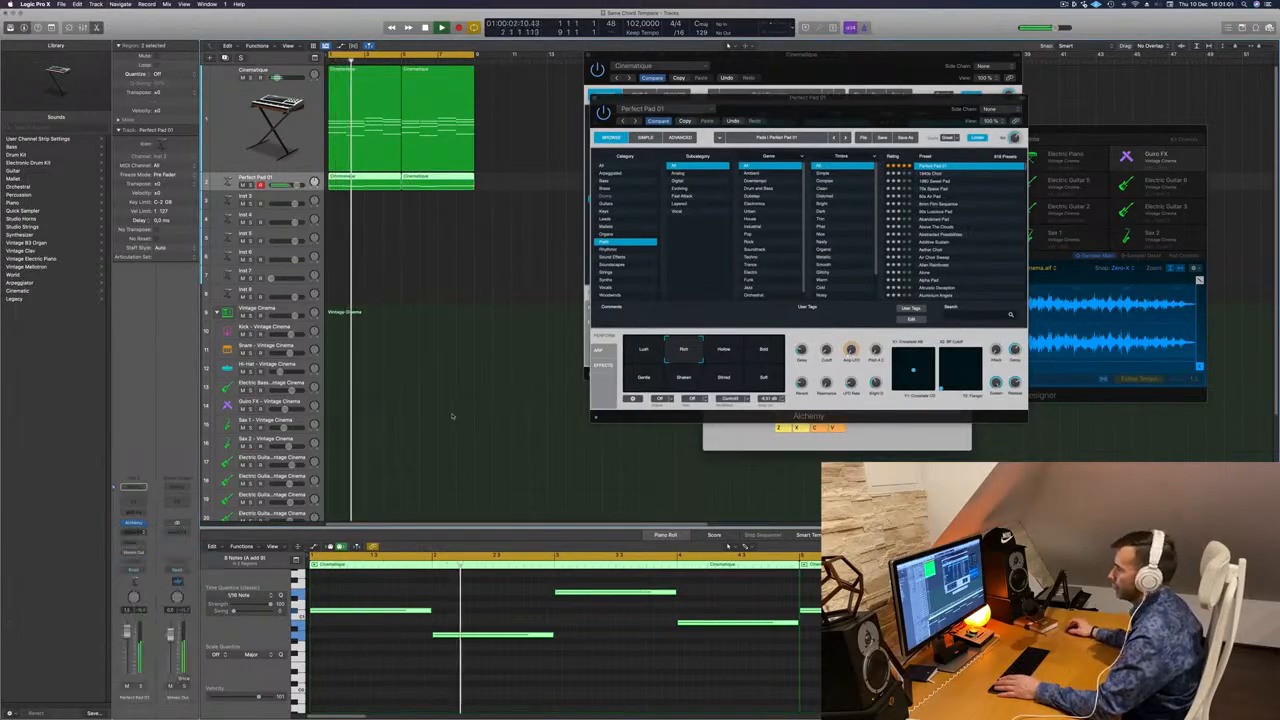
drag(611, 113, 663, 117)
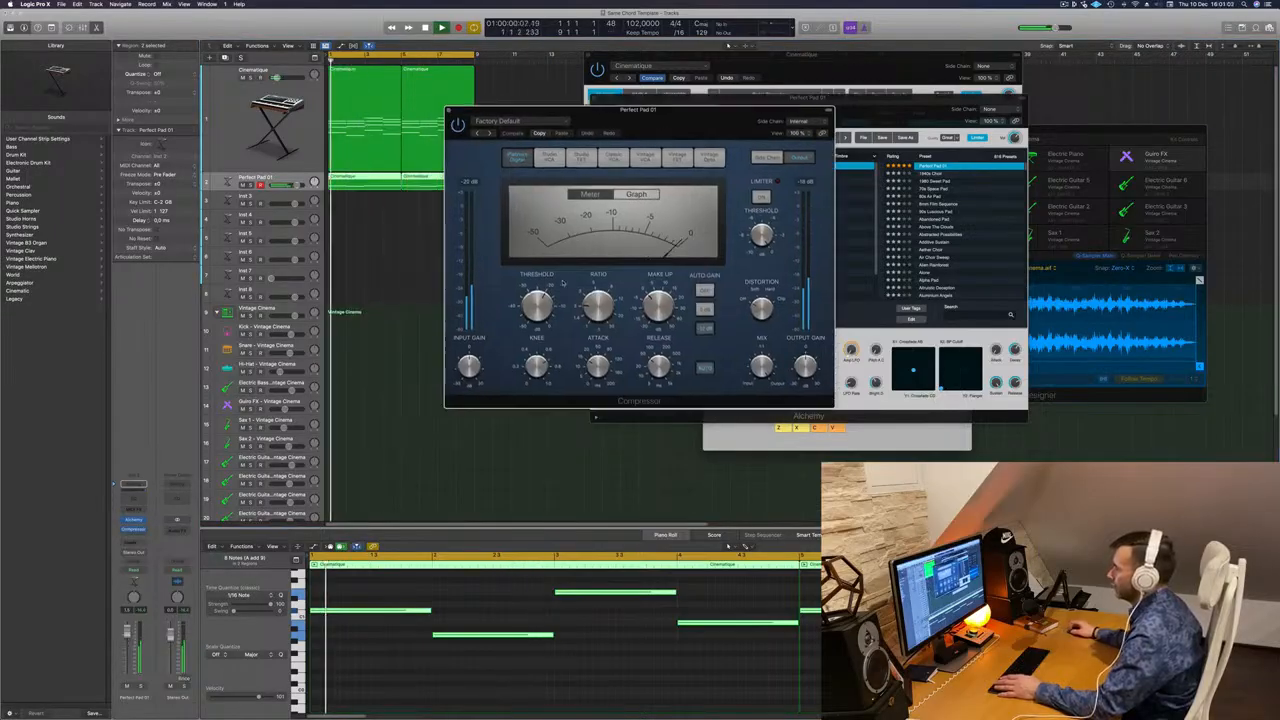
Adjust the Compressor's Threshold and Release, close it, and briefly solo the Perfect Pad 01 track to check it
drag(541, 297, 541, 299)
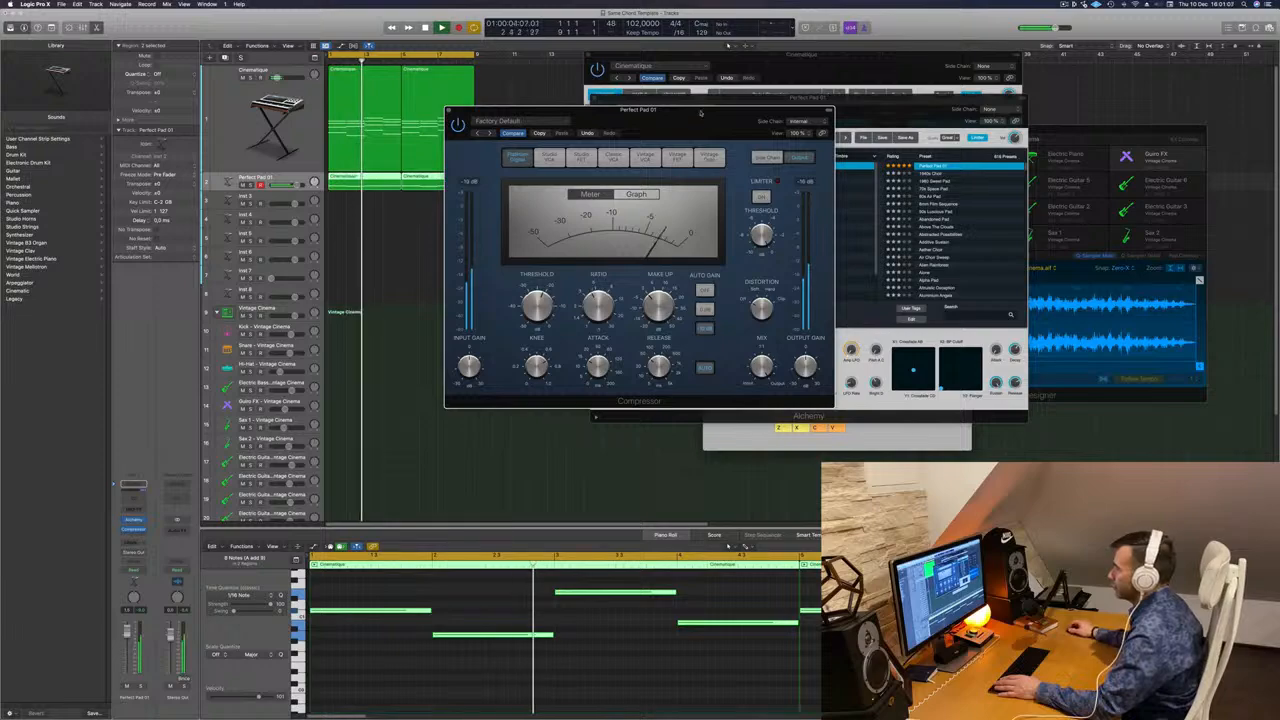
drag(701, 113, 746, 127)
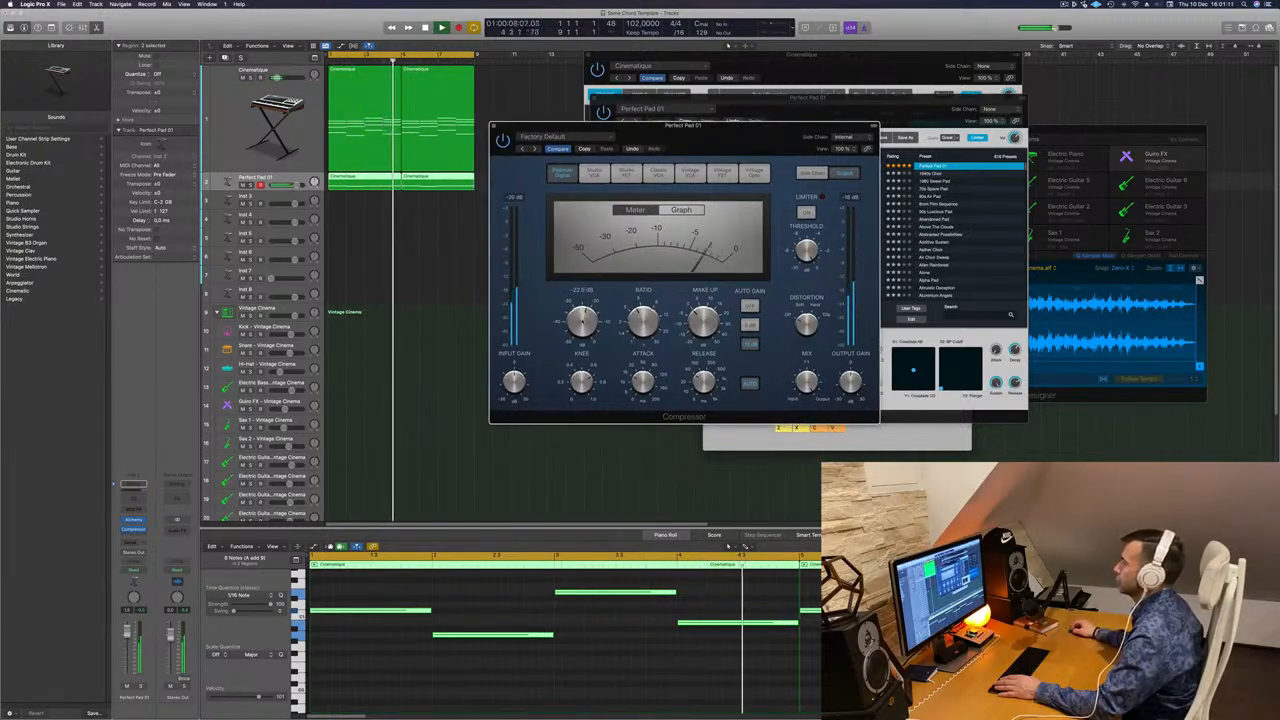
drag(580, 319, 589, 300)
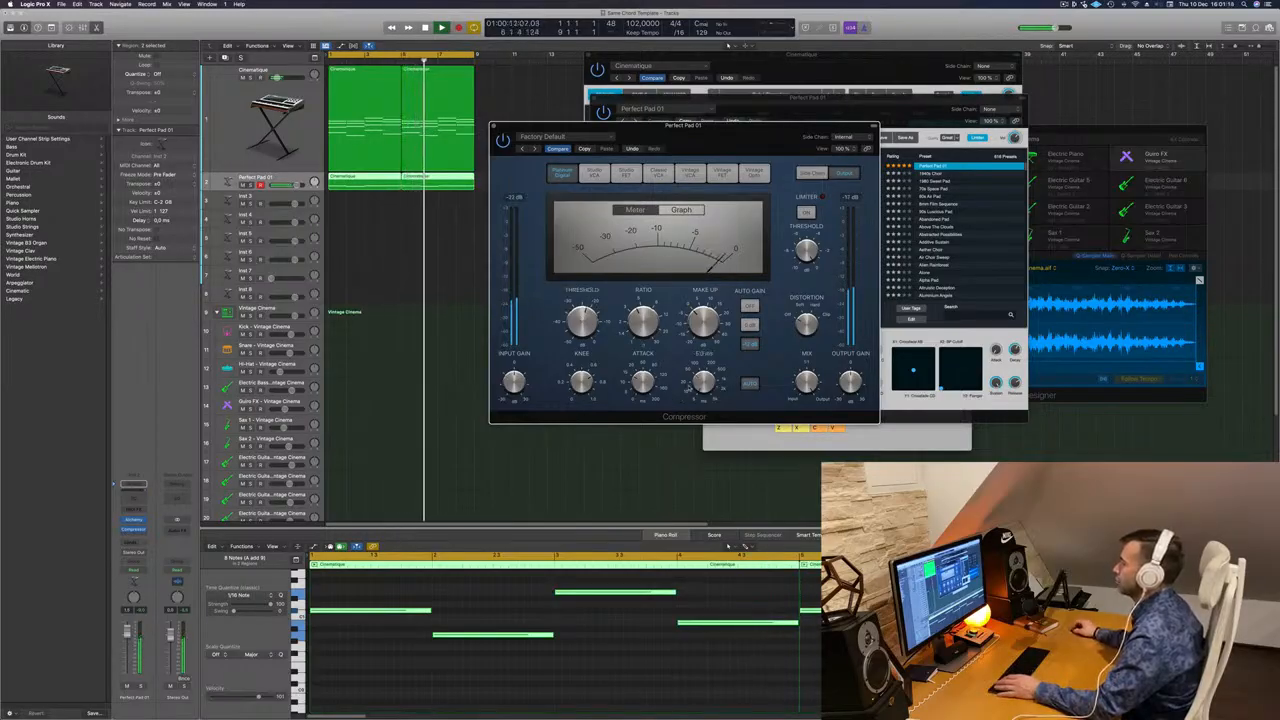
mouse_move(643, 411)
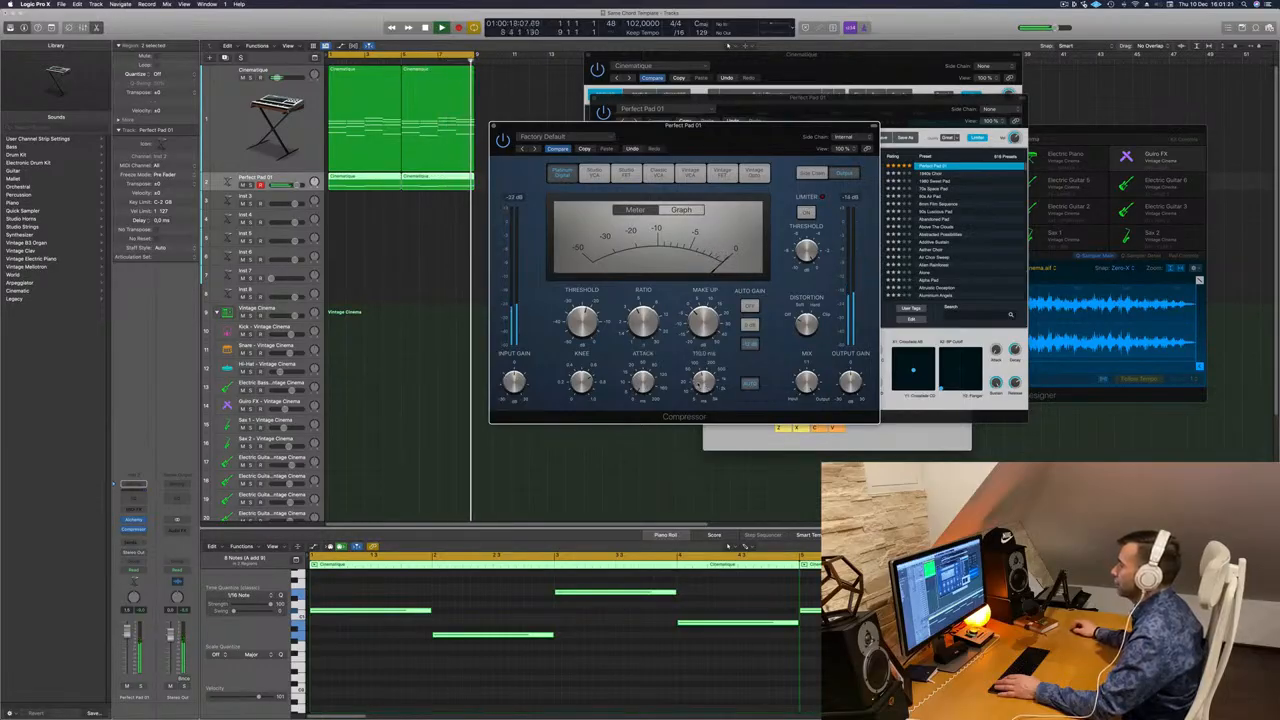
drag(712, 126, 508, 137)
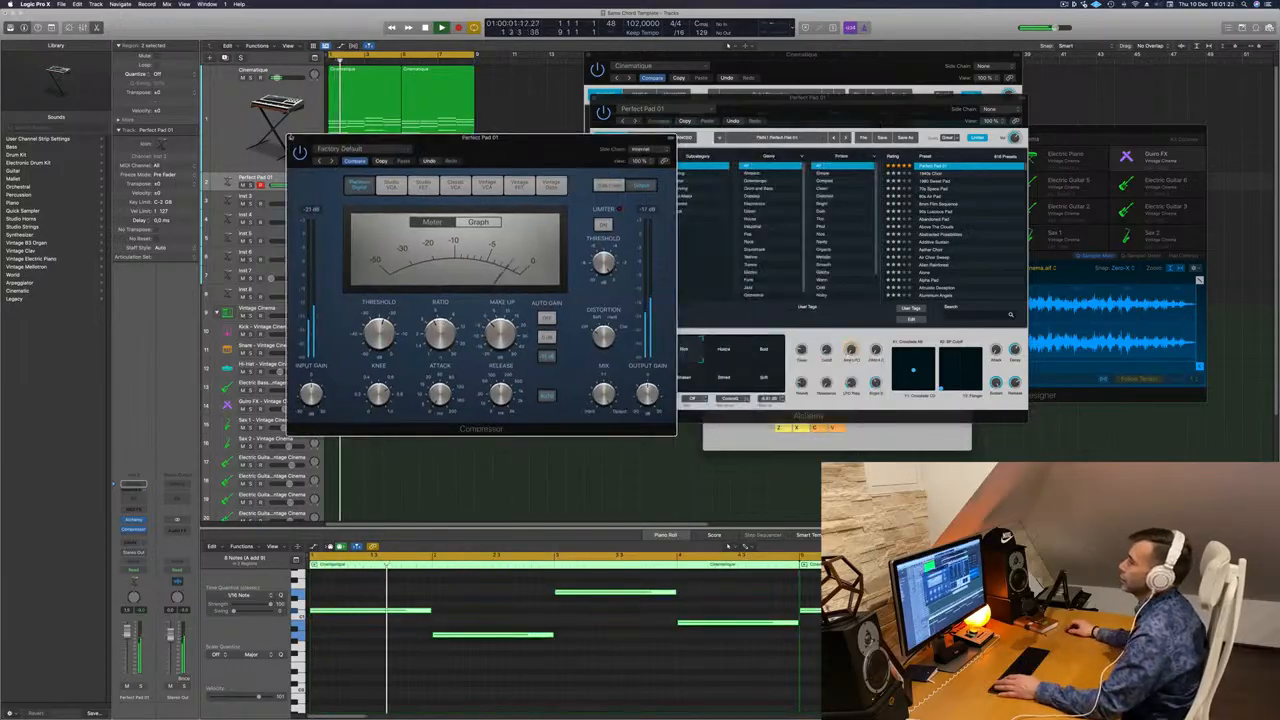
click(289, 137)
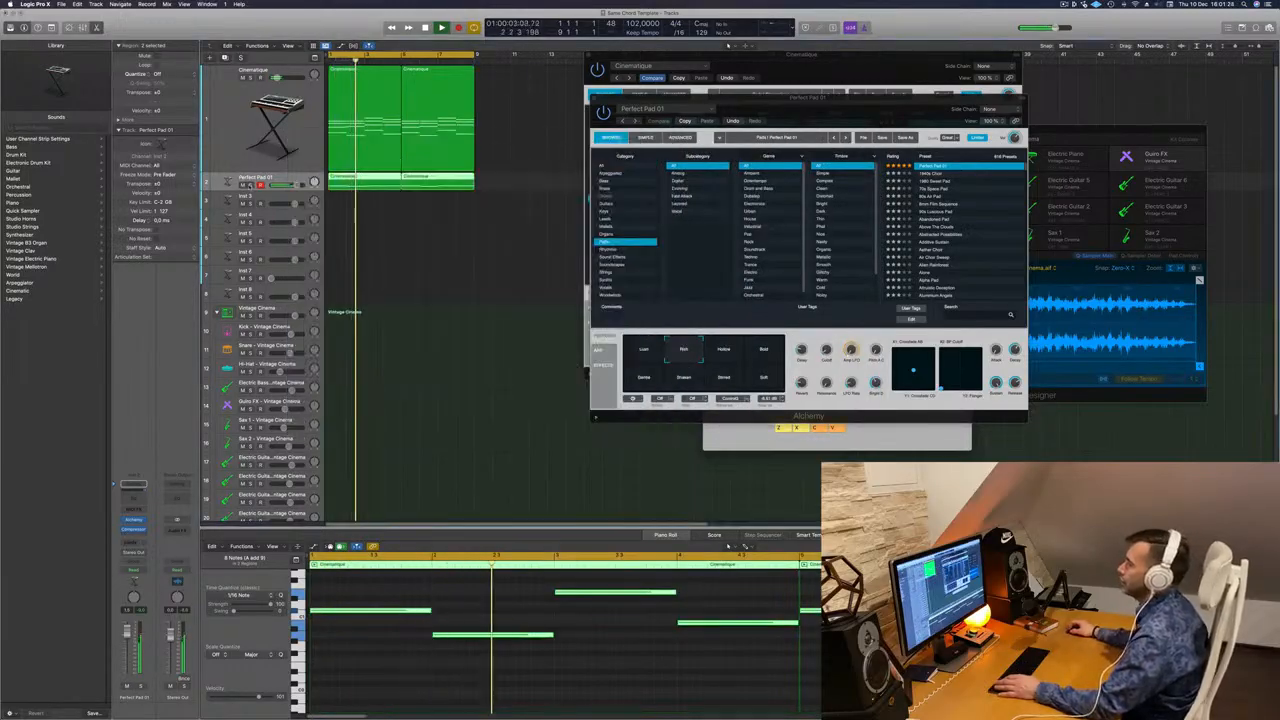
click(251, 186)
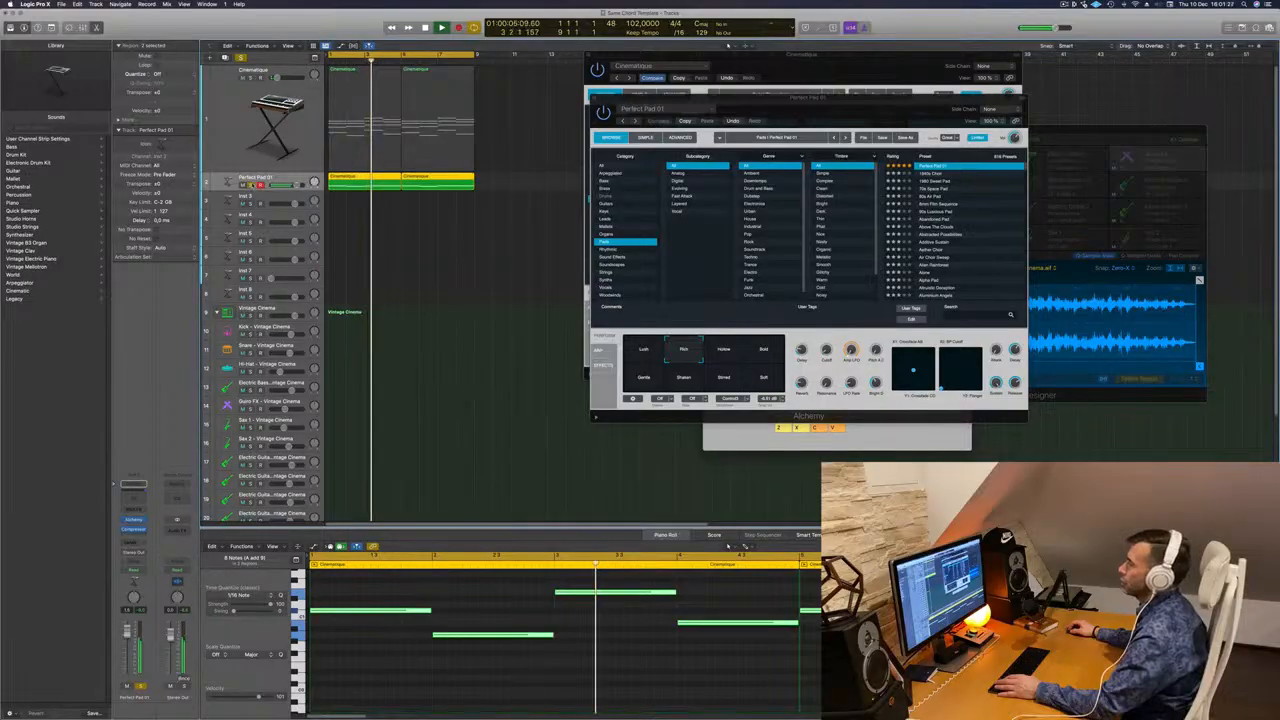
key(s)
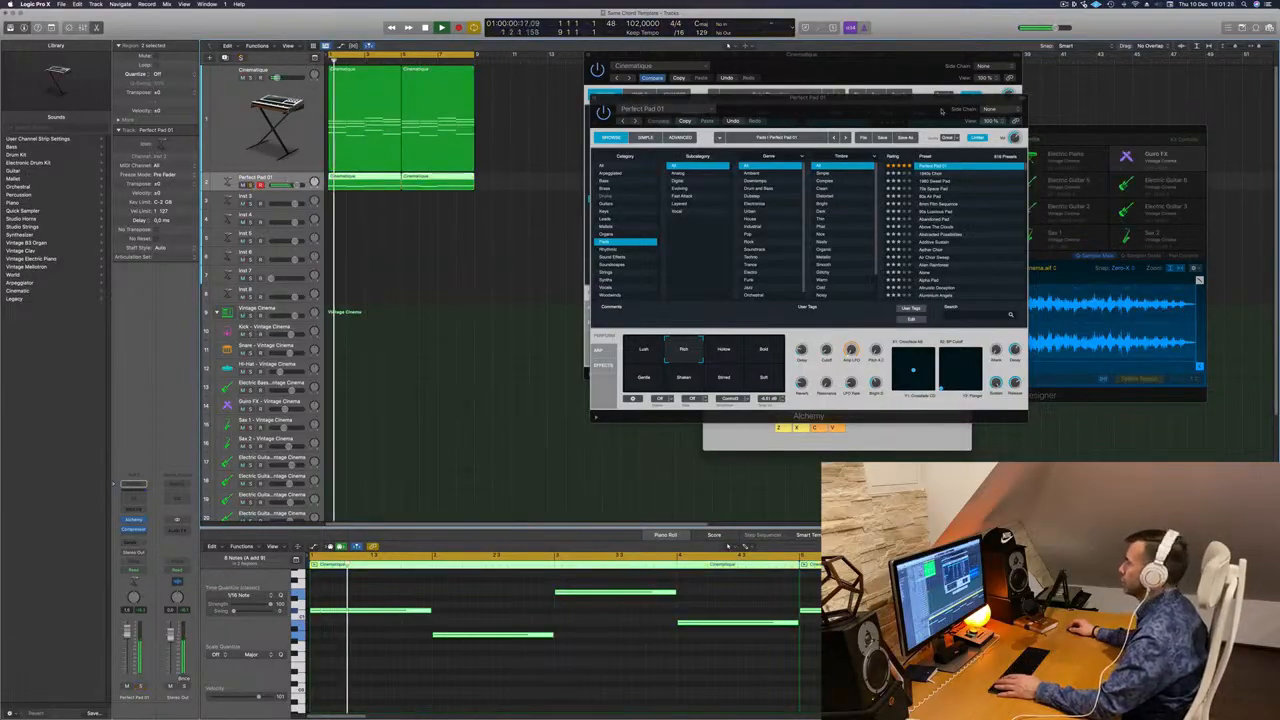
Try the Hollow, Bold and Gentle variations of Perfect Pad 01 in Alchemy during playback
drag(941, 110, 880, 111)
click(656, 356)
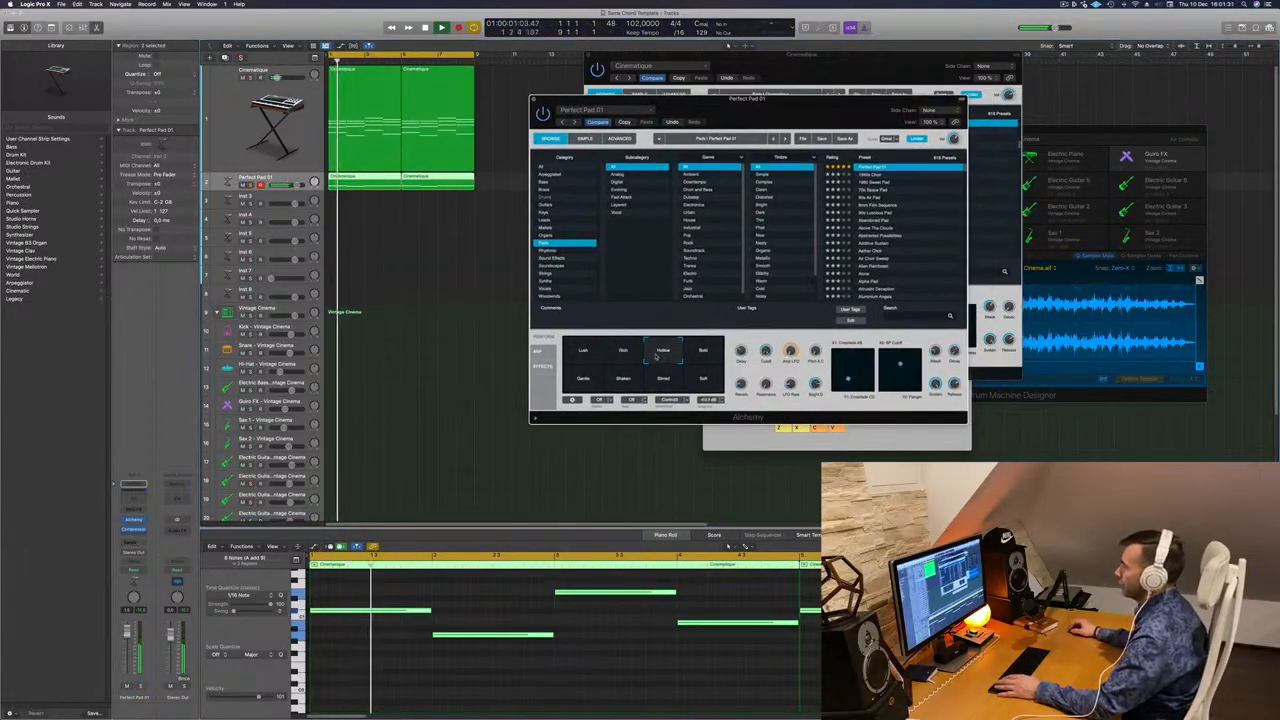
click(700, 352)
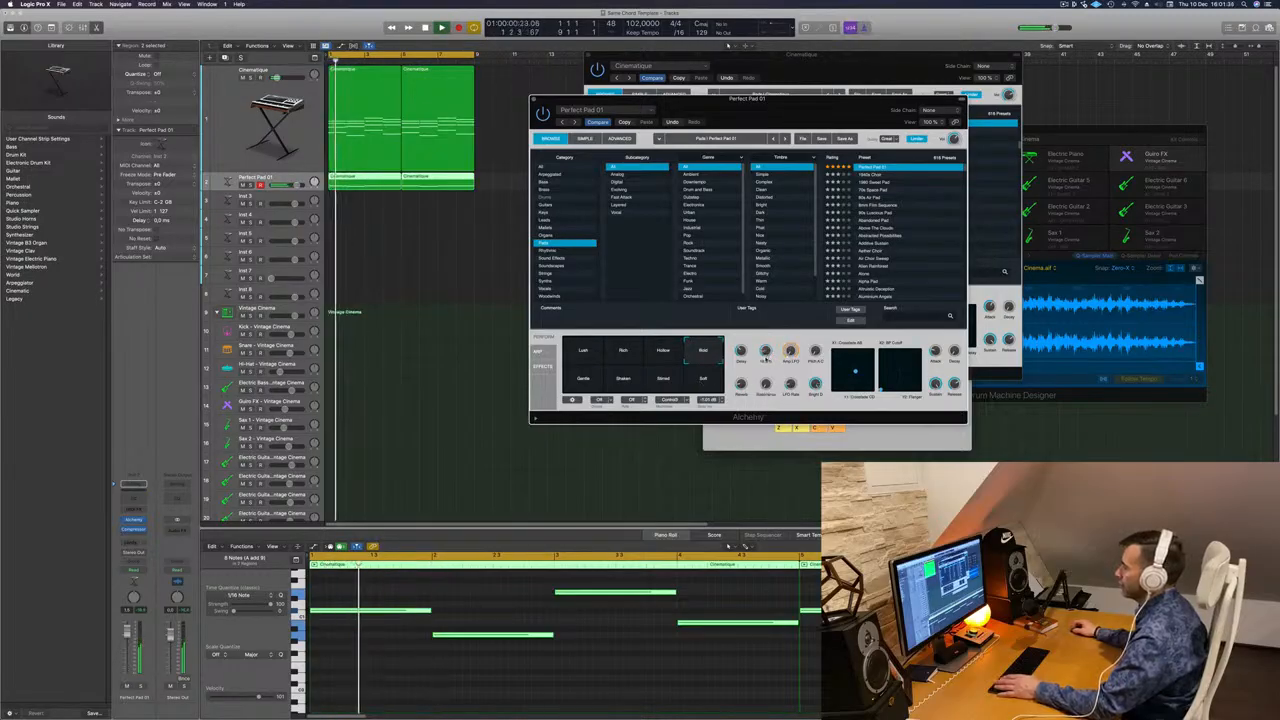
click(571, 379)
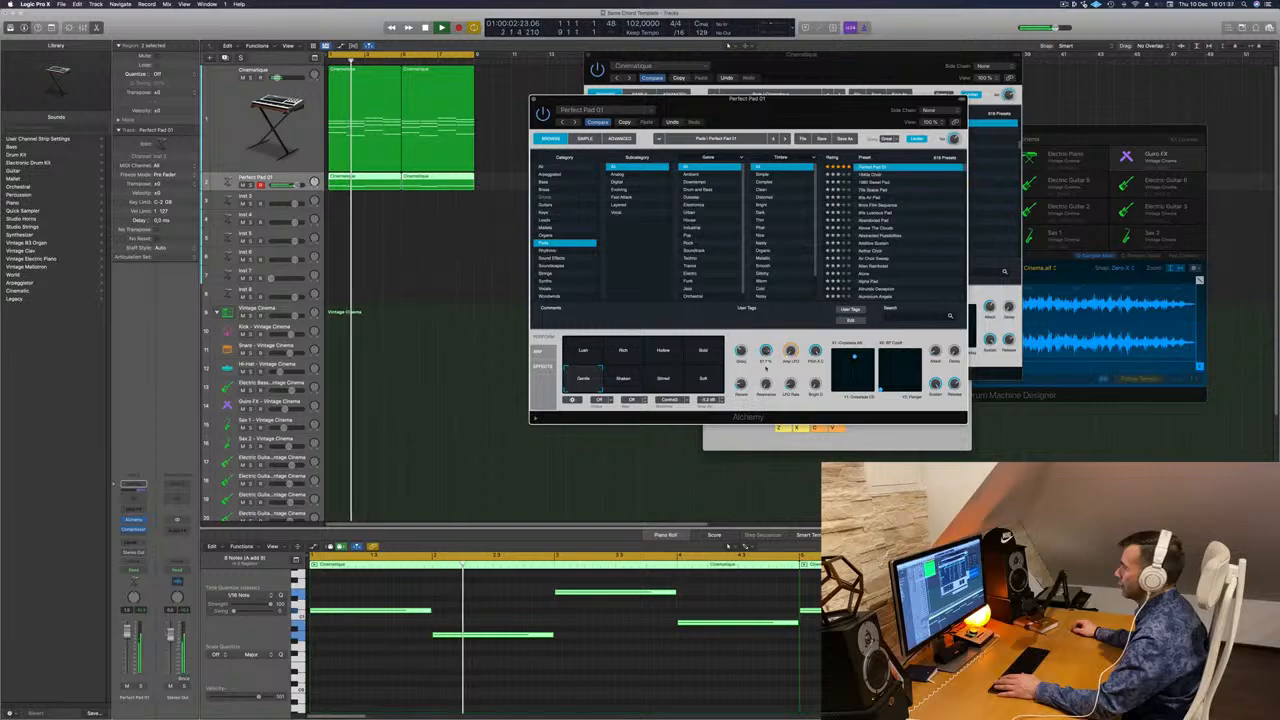
Try the 1940s Choir pad preset, and load Deeper Emotion as the bass pad sound
click(868, 175)
scroll(870, 175, up, 1)
key(Return)
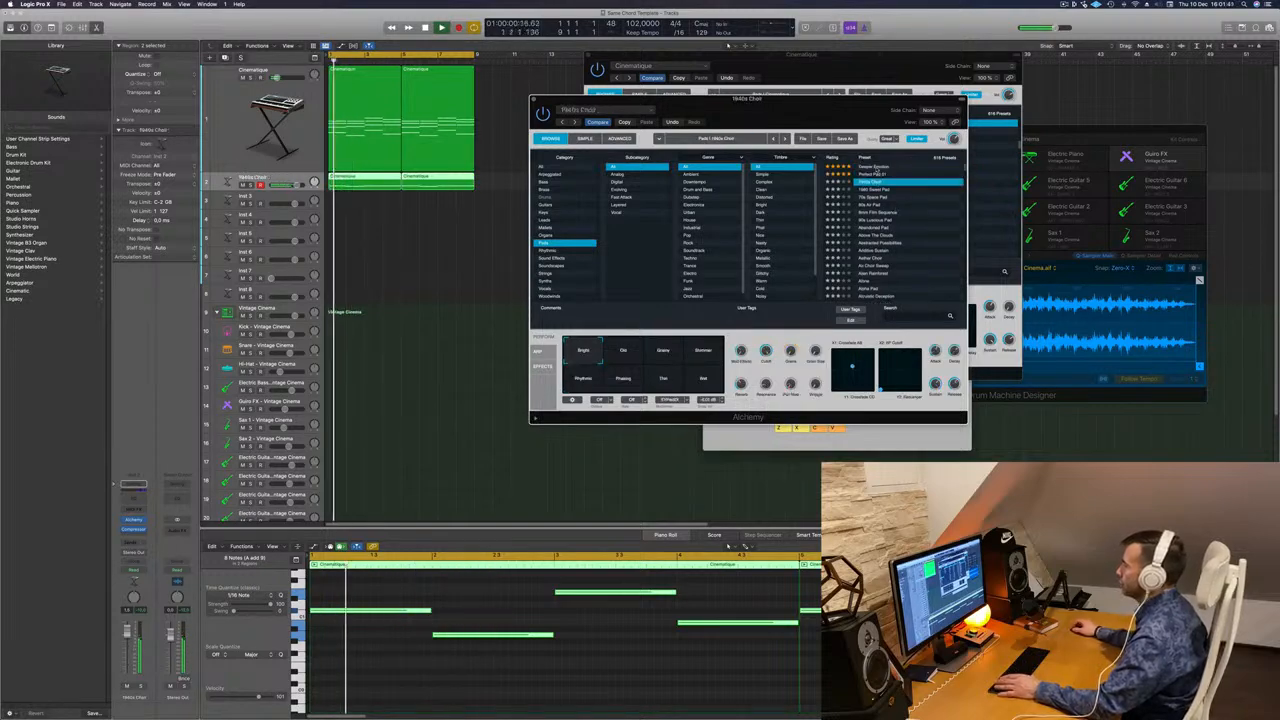
click(862, 167)
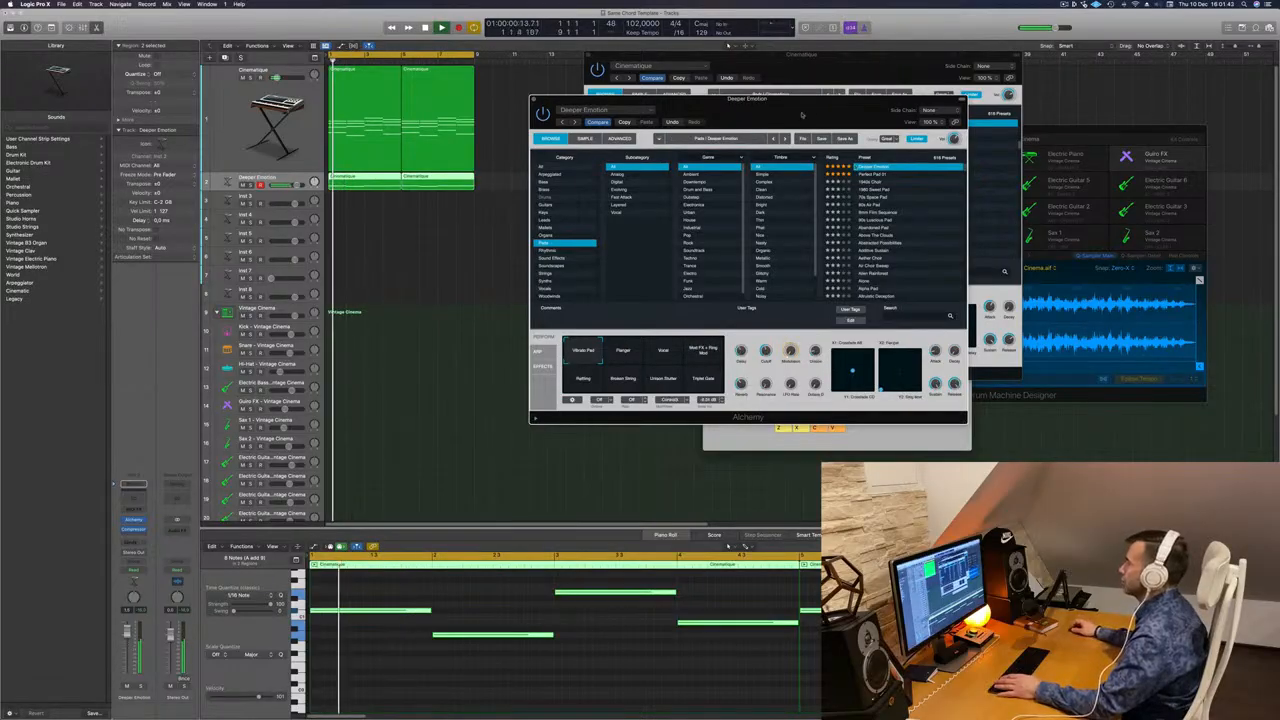
drag(750, 99, 853, 92)
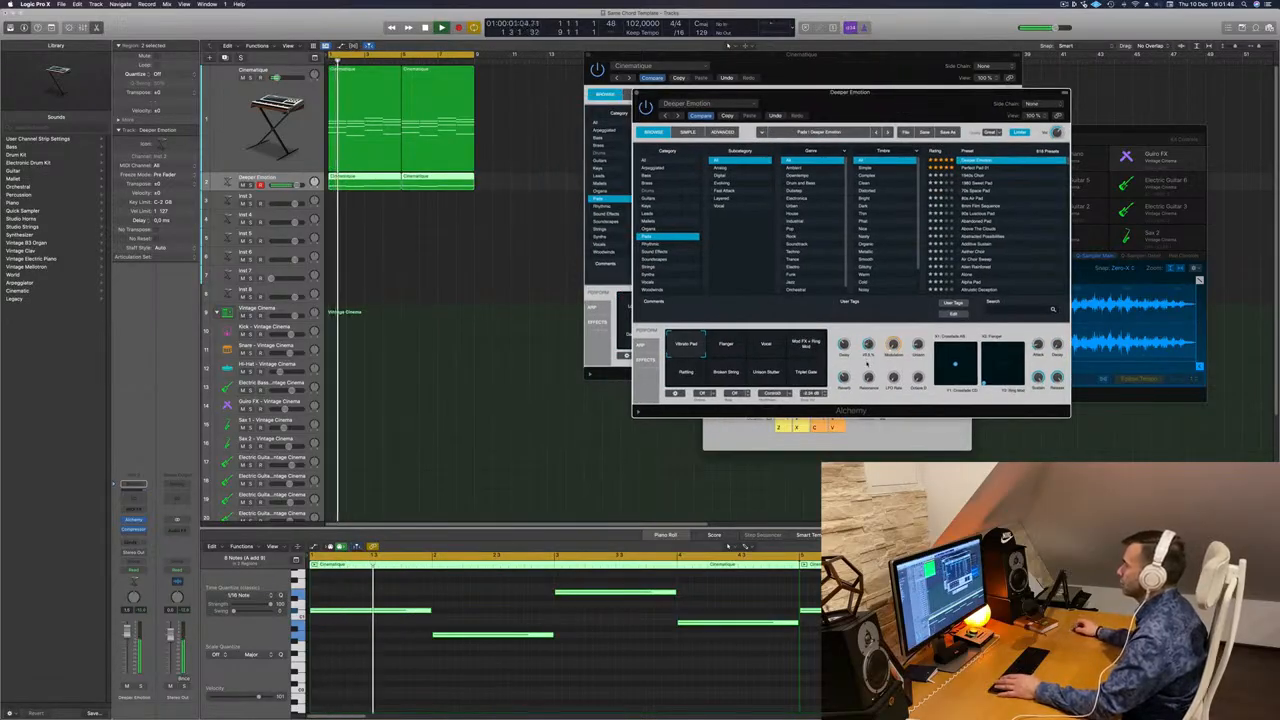
Adjust the Cutoff and Delay of Deeper Emotion while replaying the loop, comparing its Broken String variation with the first one
key(Return)
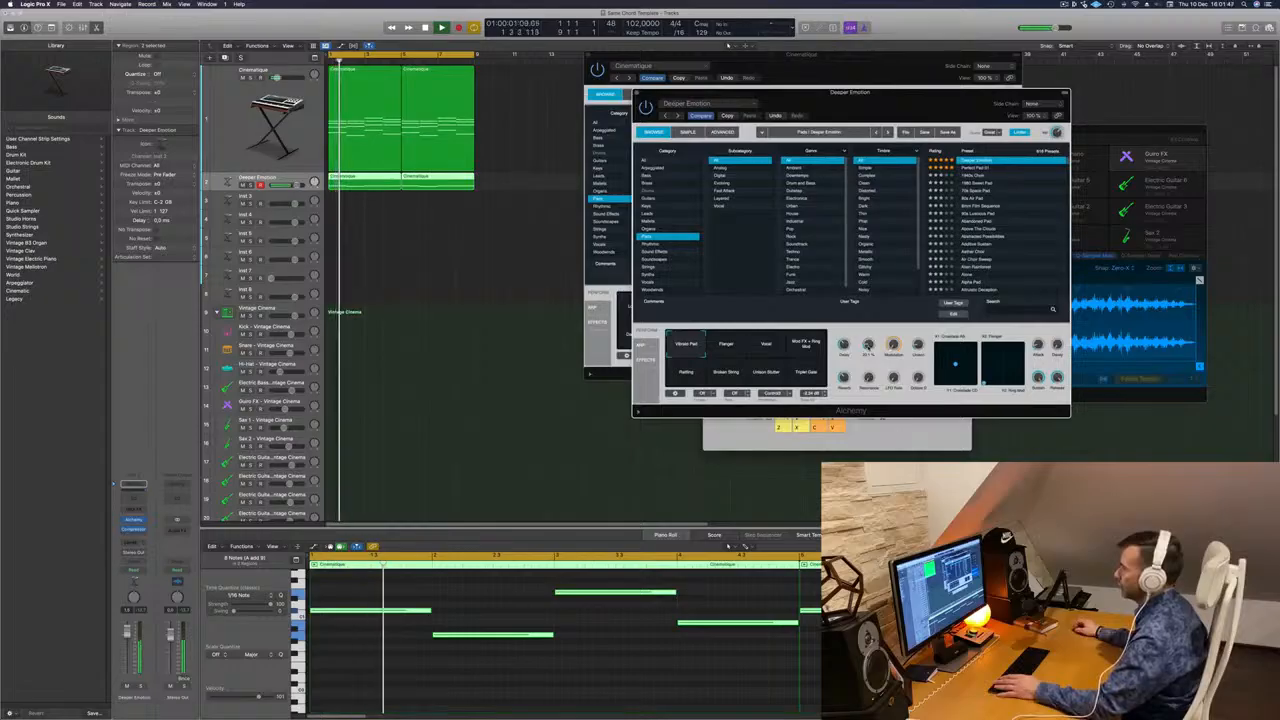
key(Return)
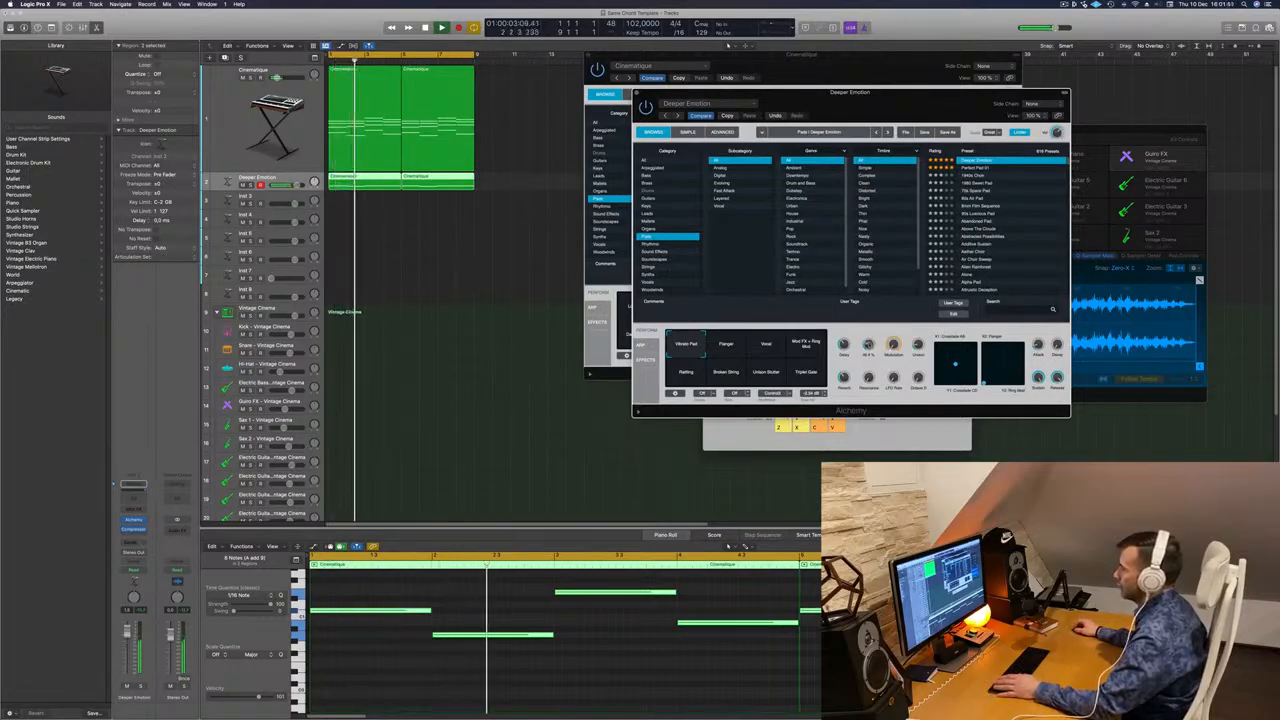
key(Return)
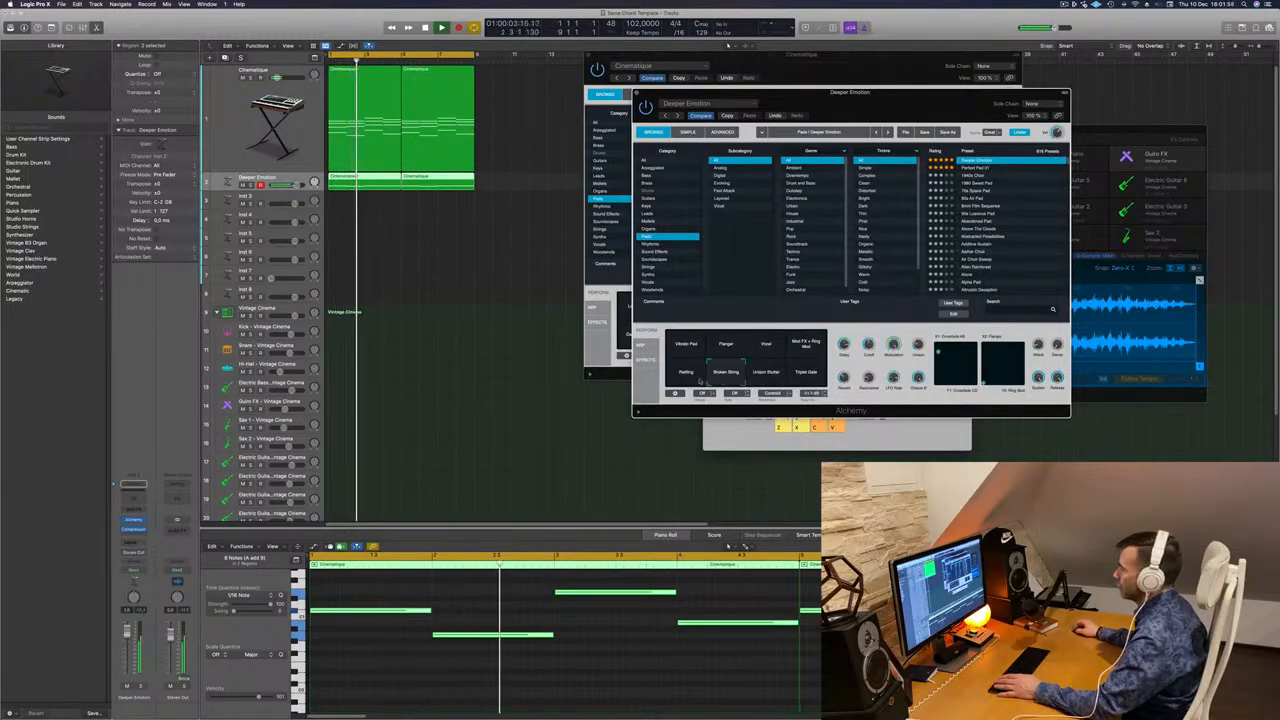
key(Return)
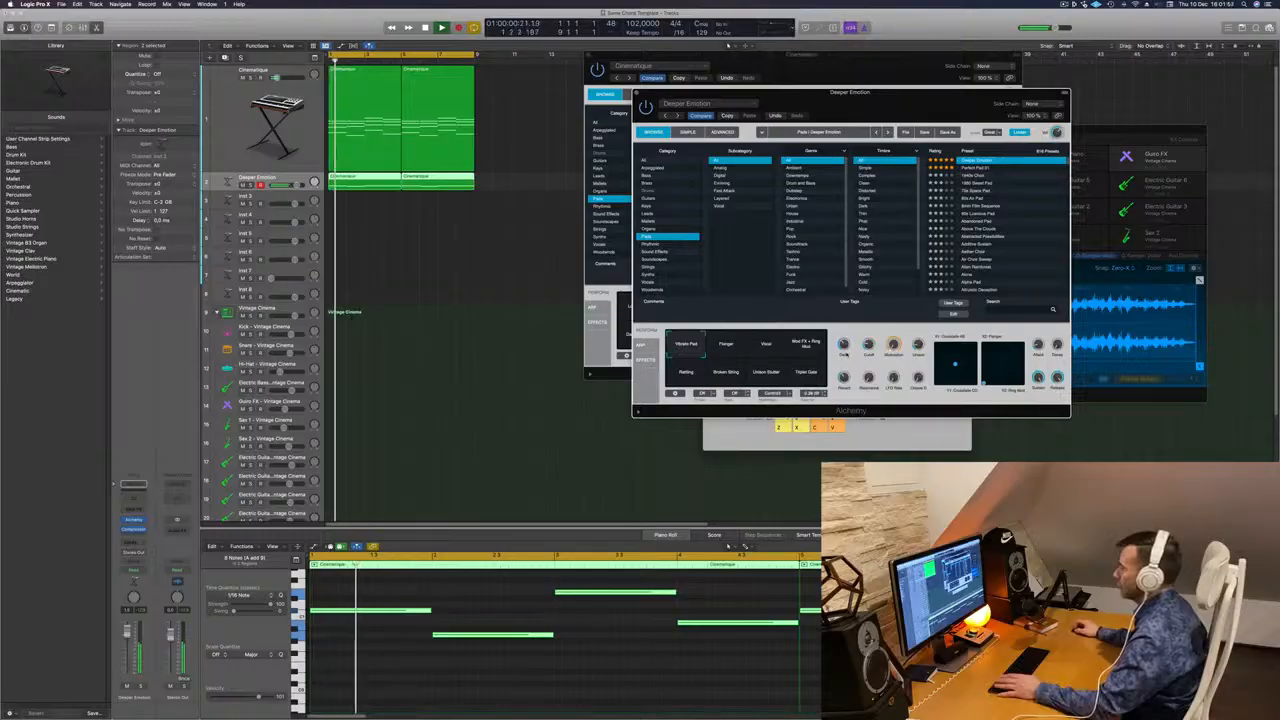
key(Return)
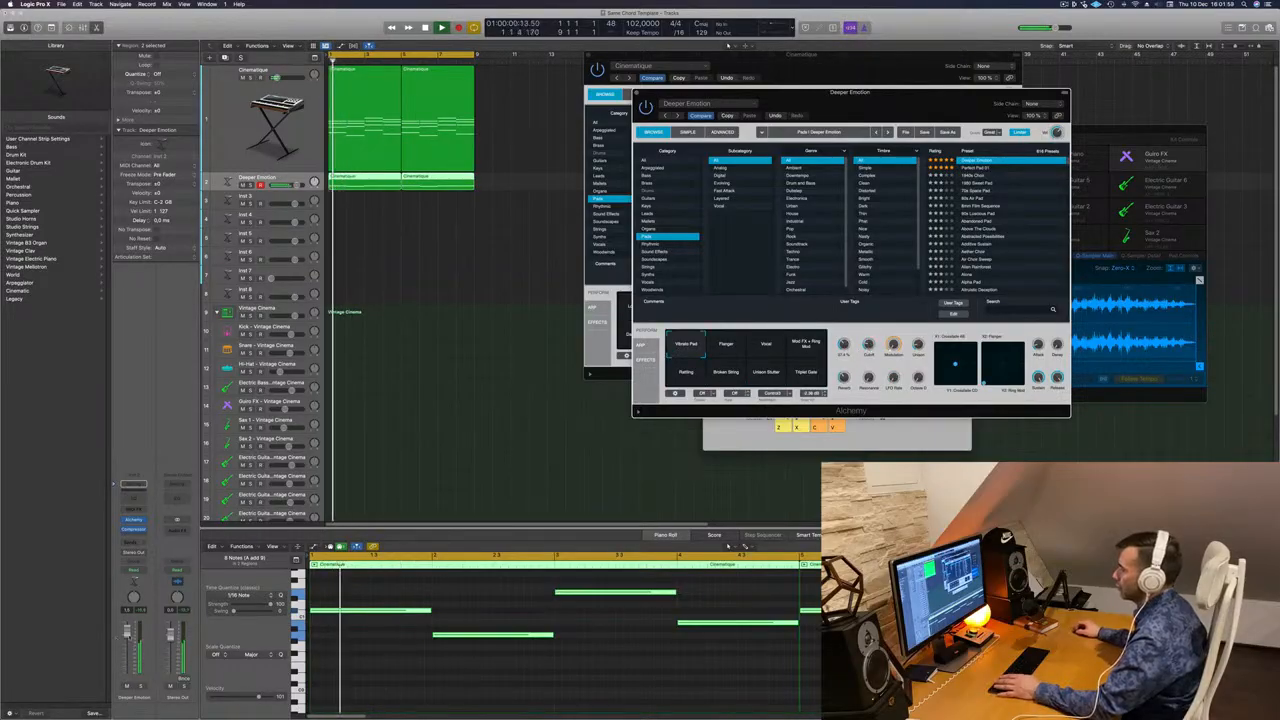
Adjust the Deeper Emotion track's volume and close both Alchemy windows
click(128, 635)
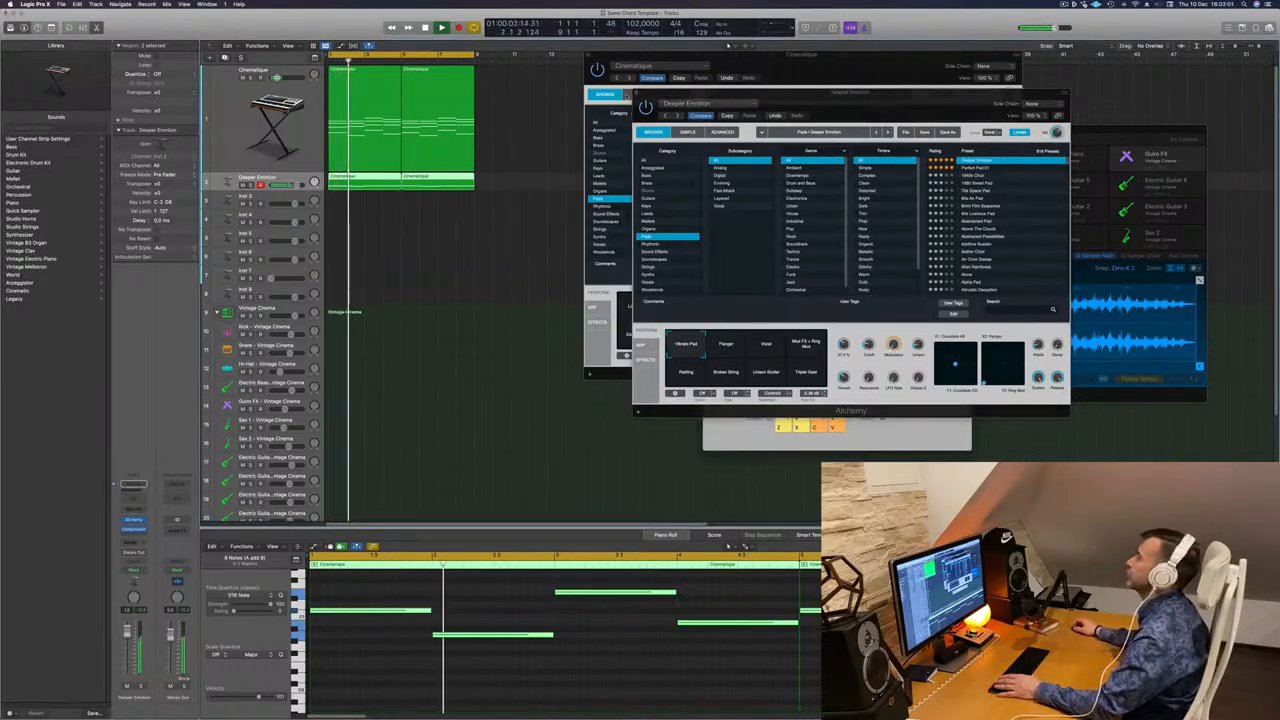
click(636, 93)
click(636, 93)
drag(607, 59, 561, 74)
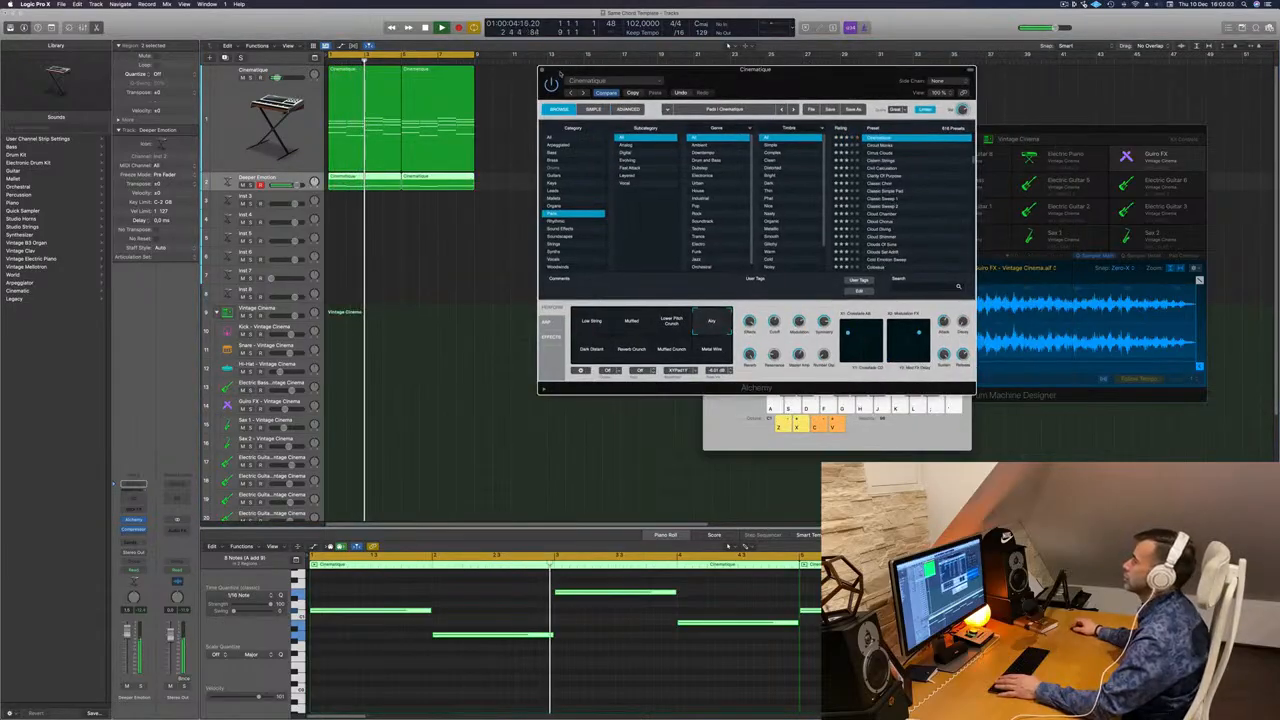
click(544, 70)
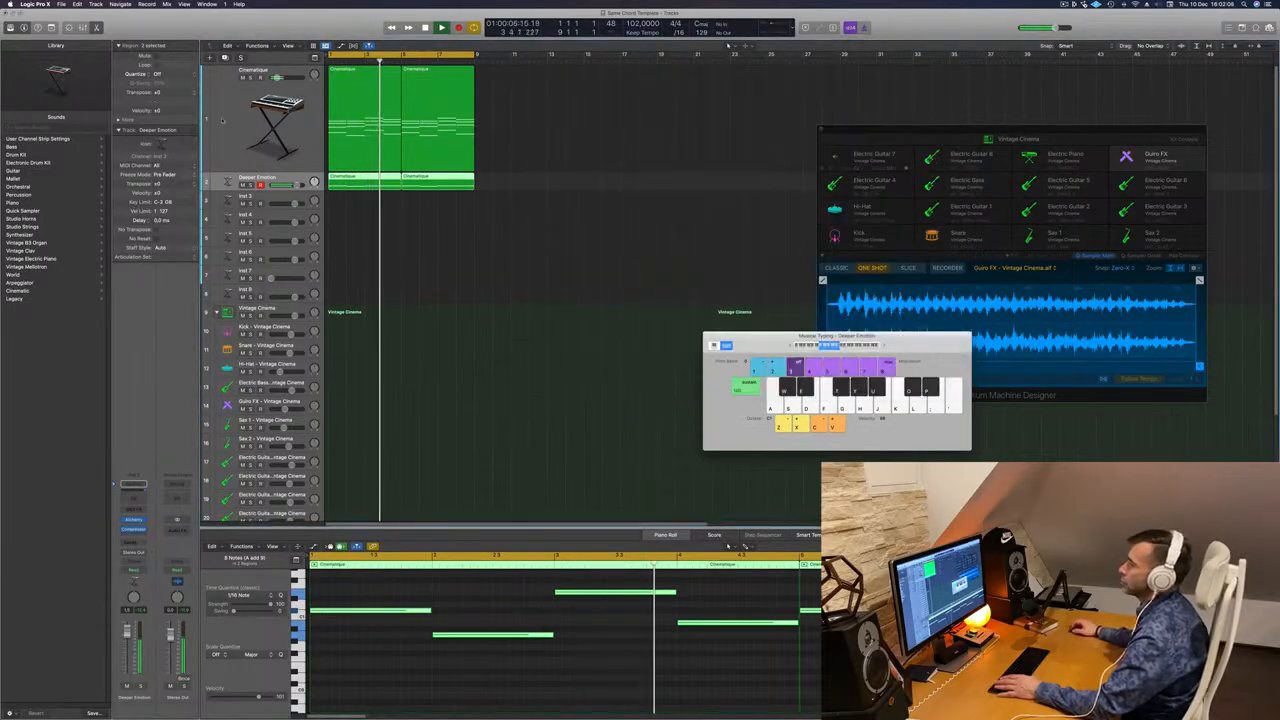
Duplicate the Cinematique track and copy its two chord regions onto the new track
click(224, 116)
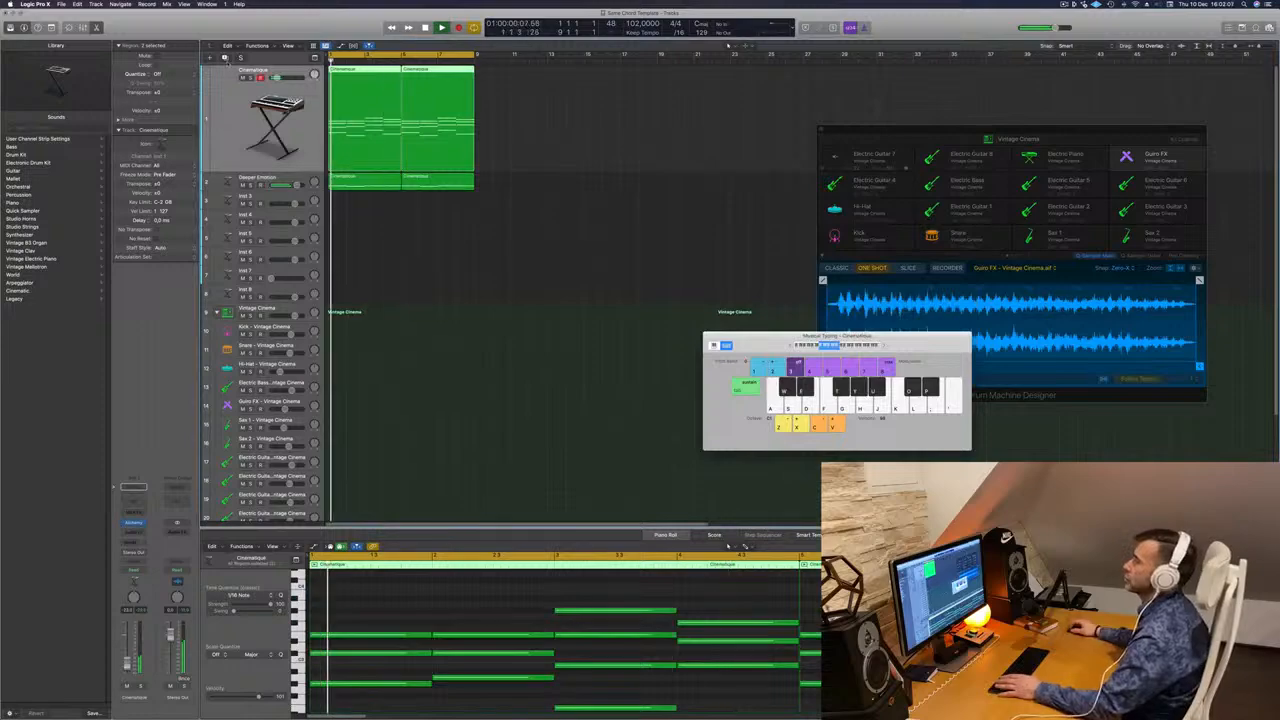
key(super+d)
drag(568, 151, 382, 157)
drag(362, 100, 361, 198)
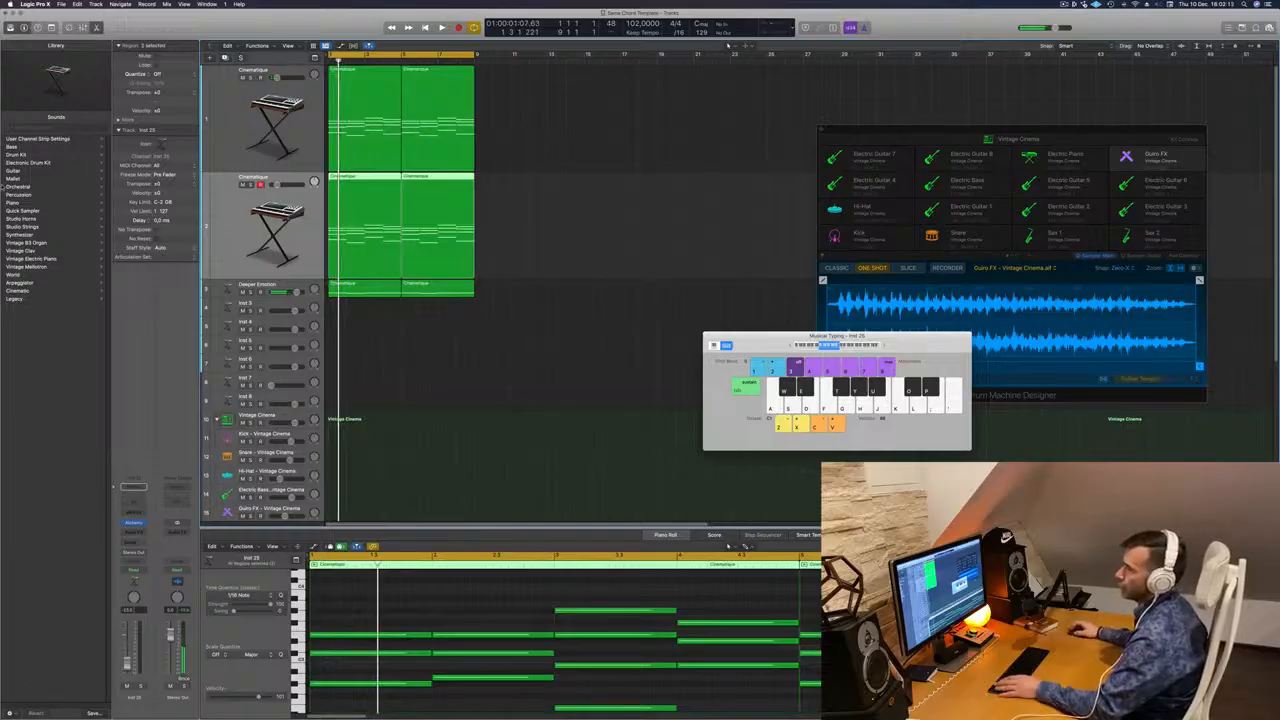
Load the Cellos patch from the Orchestral Strings sounds on the duplicated track and play the layered loop
click(15, 186)
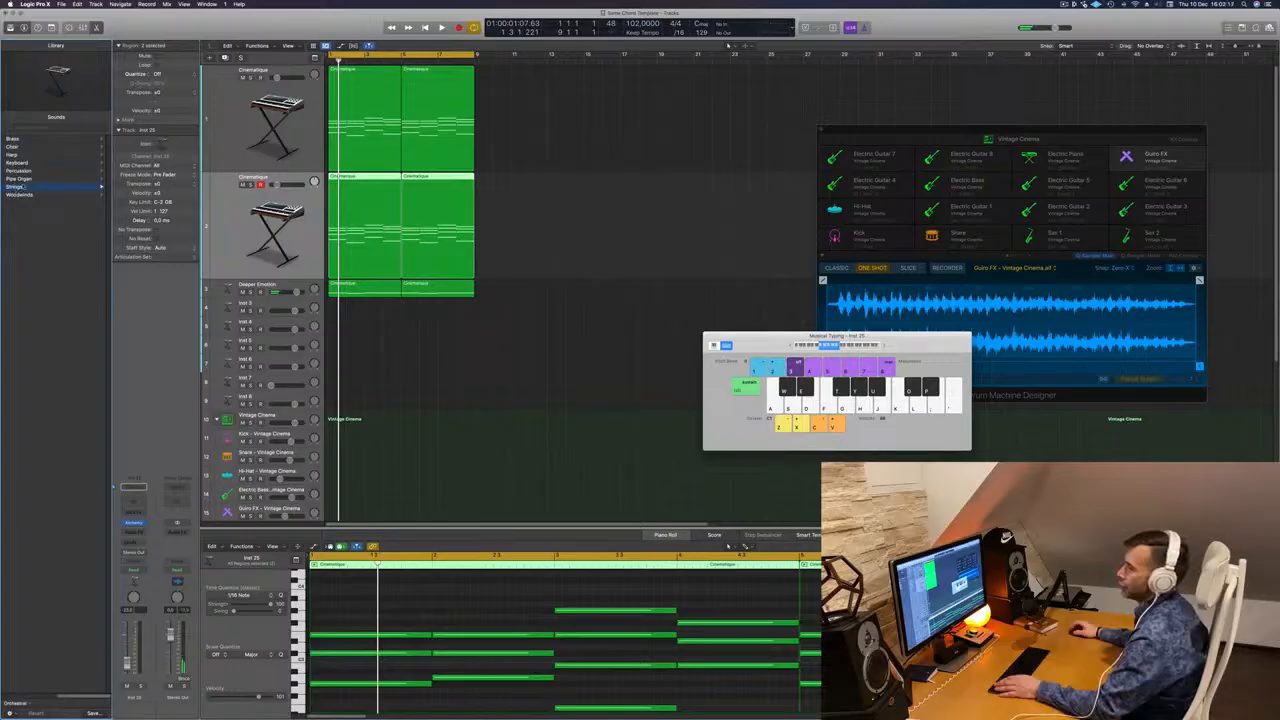
click(15, 186)
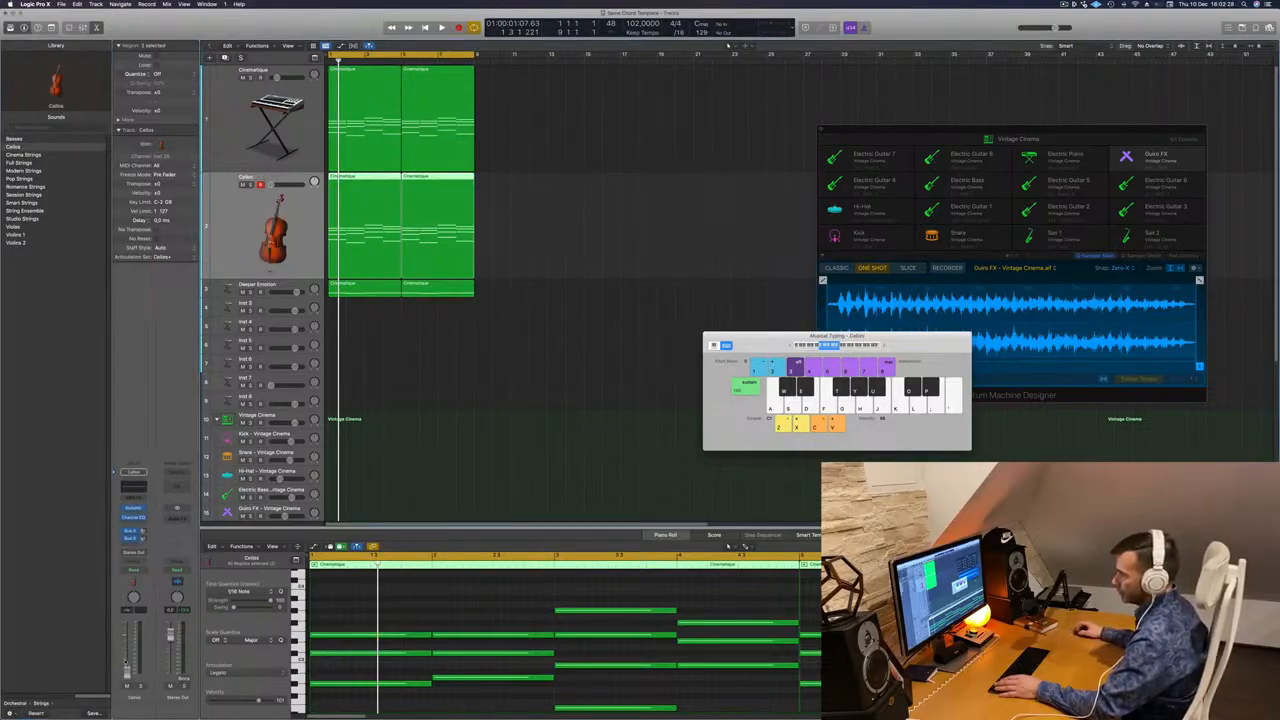
key(space)
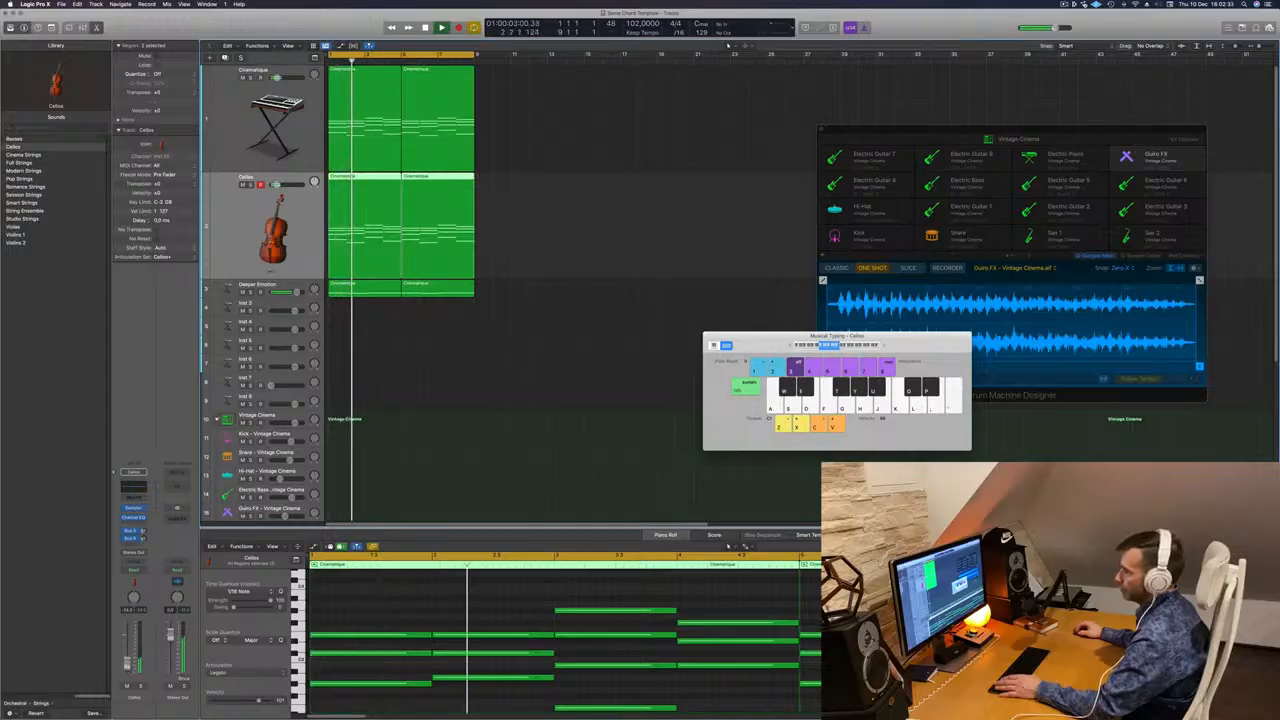
key(space)
key(space)
Try transposing all Cellos notes up one octave and replay the loop from the start
click(410, 609)
key(space)
key(space)
key(super+a)
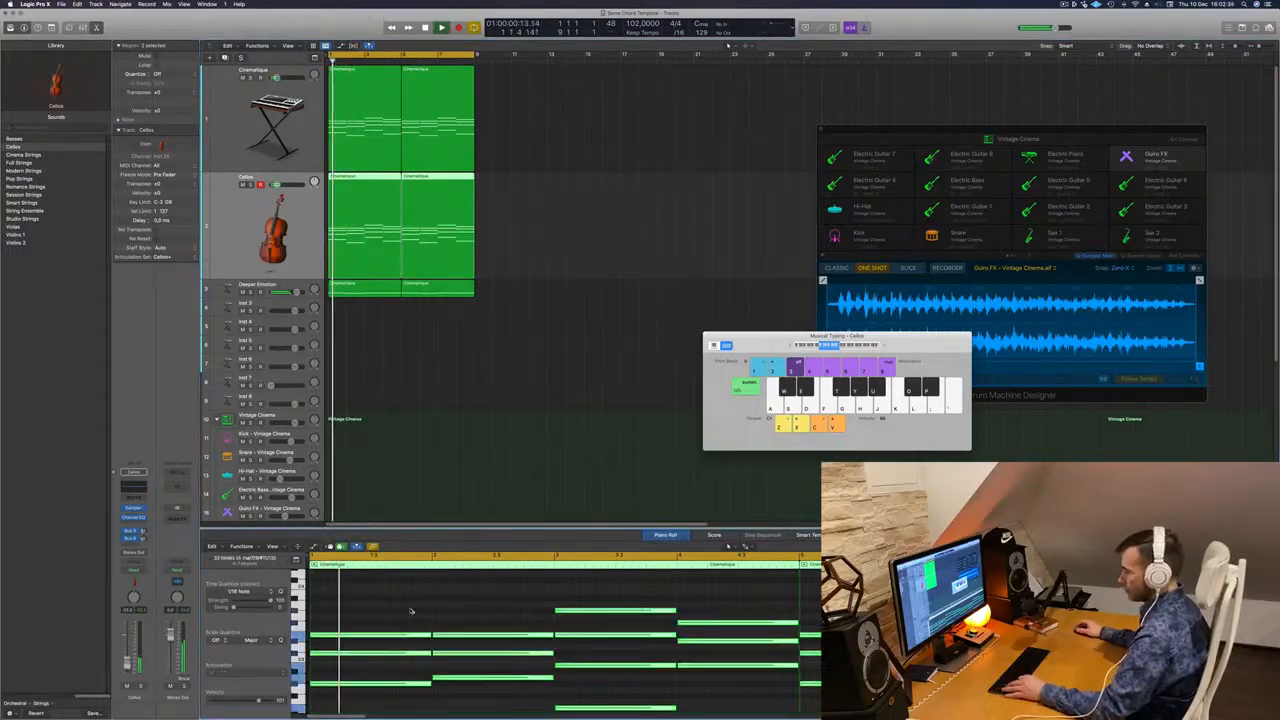
key(alt+shift+Up)
key(space)
key(space)
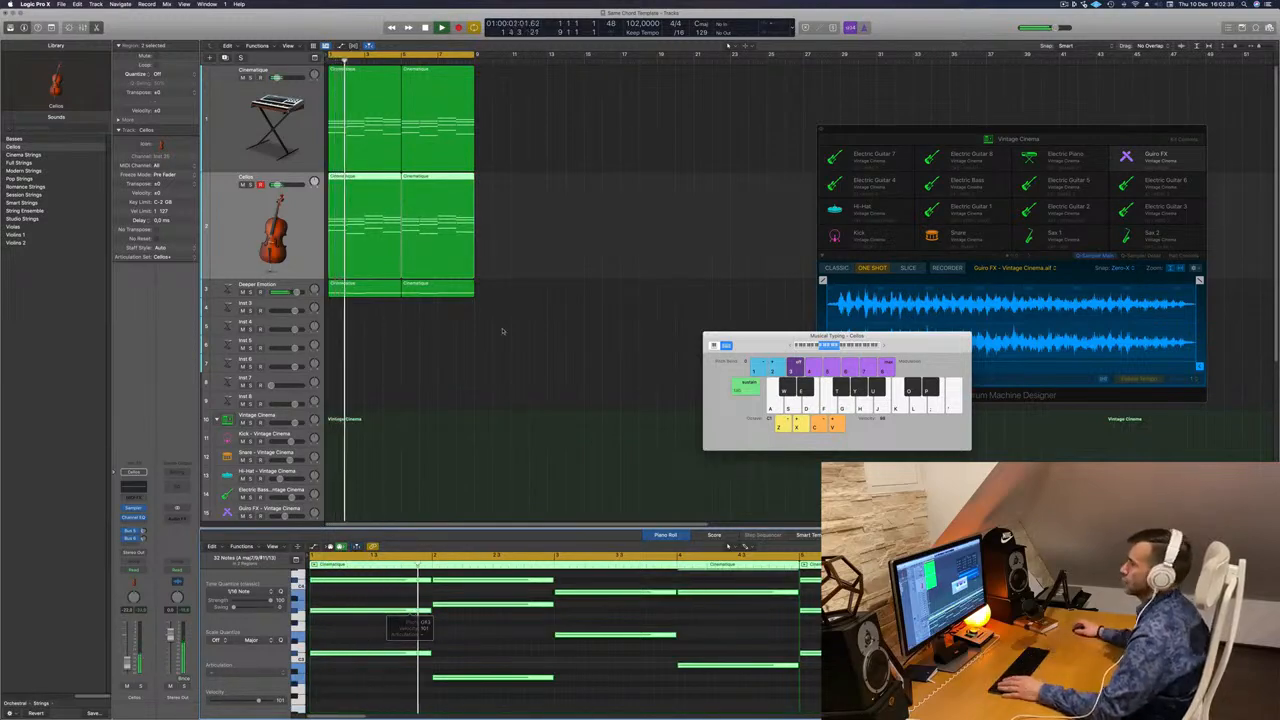
key(space)
key(space)
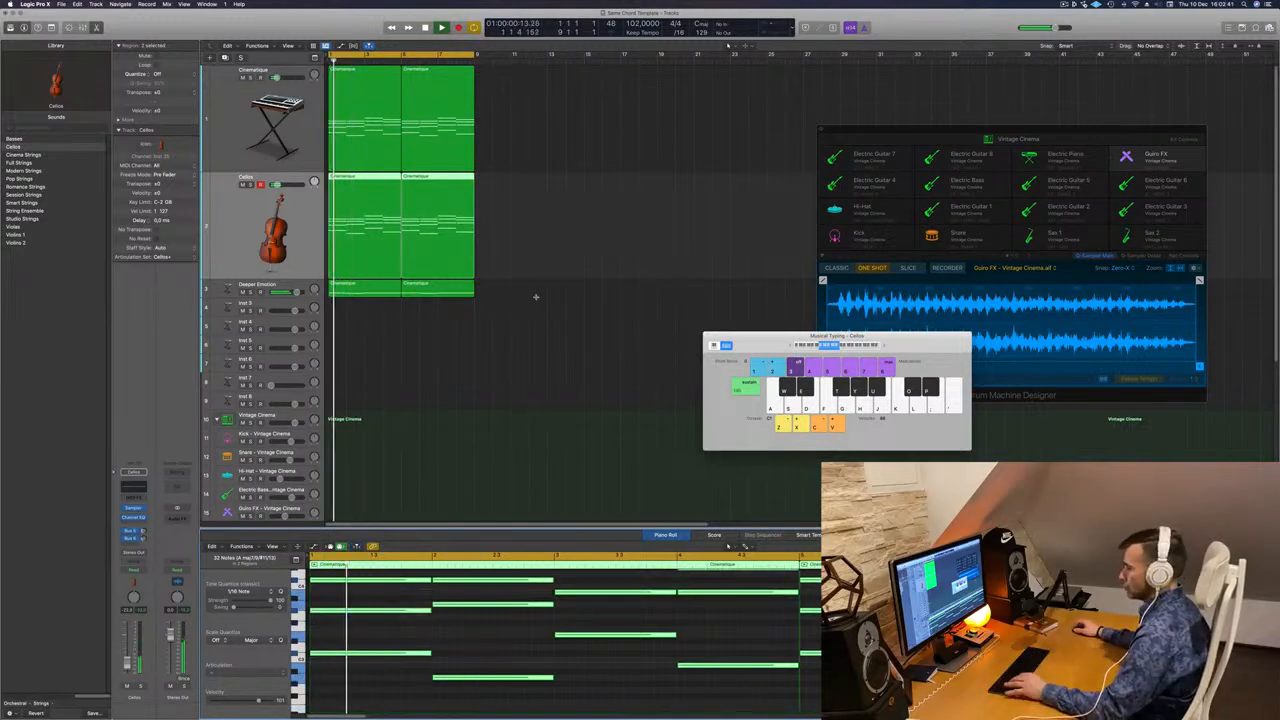
Undo the octave transposition of the Cellos notes and replay the loop
key(super+z)
key(space)
key(space)
key(space)
key(space)
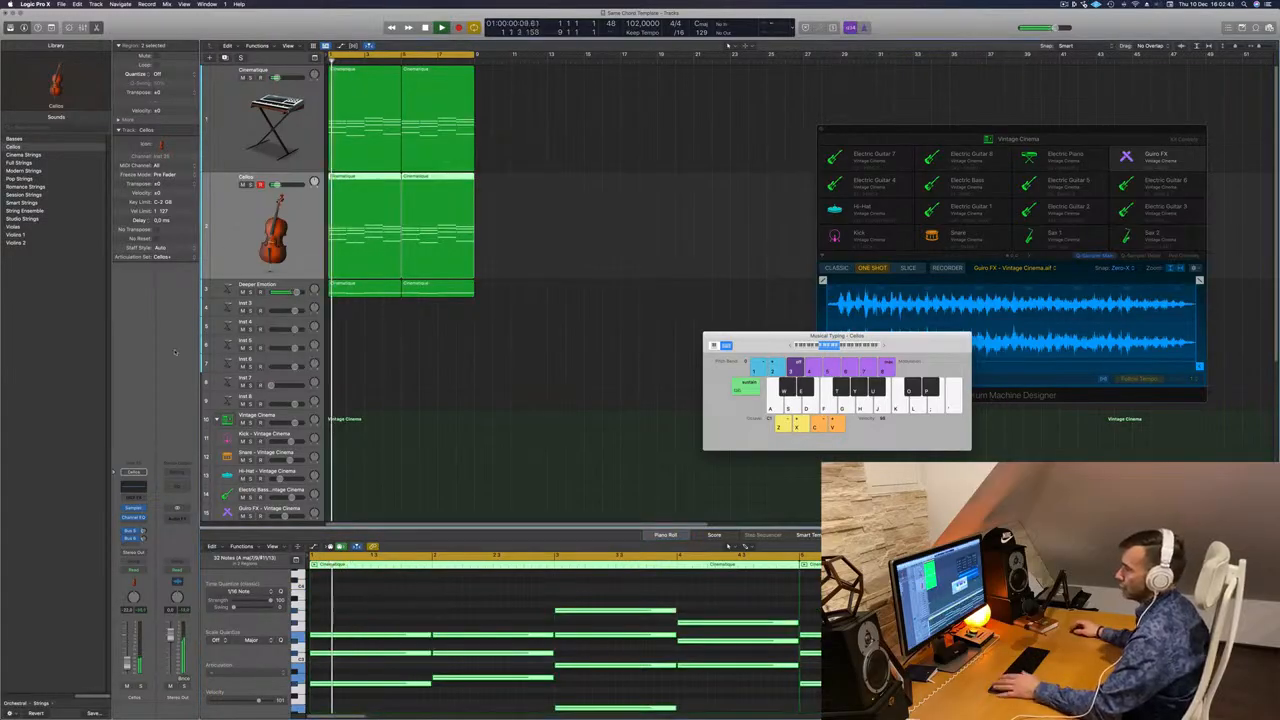
Add a send to Bus 4 on the Cellos track and restart the loop from the beginning
key(space)
key(space)
click(127, 546)
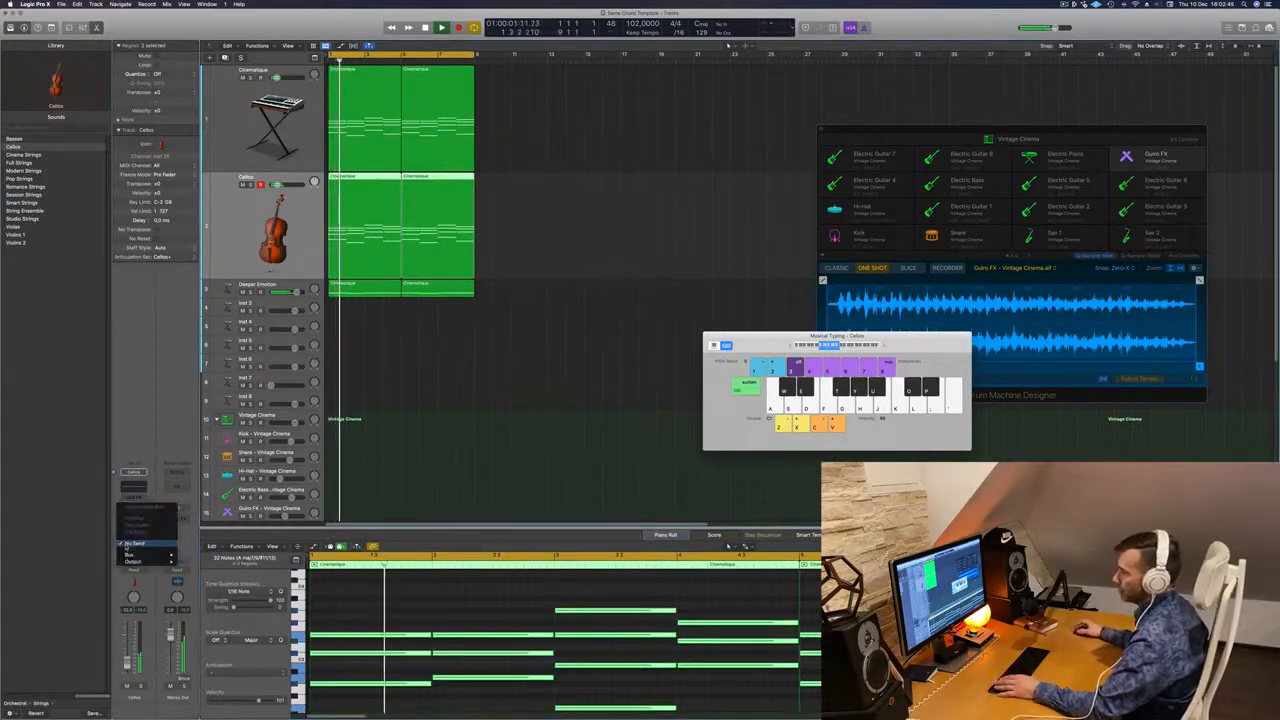
mouse_move(150, 554)
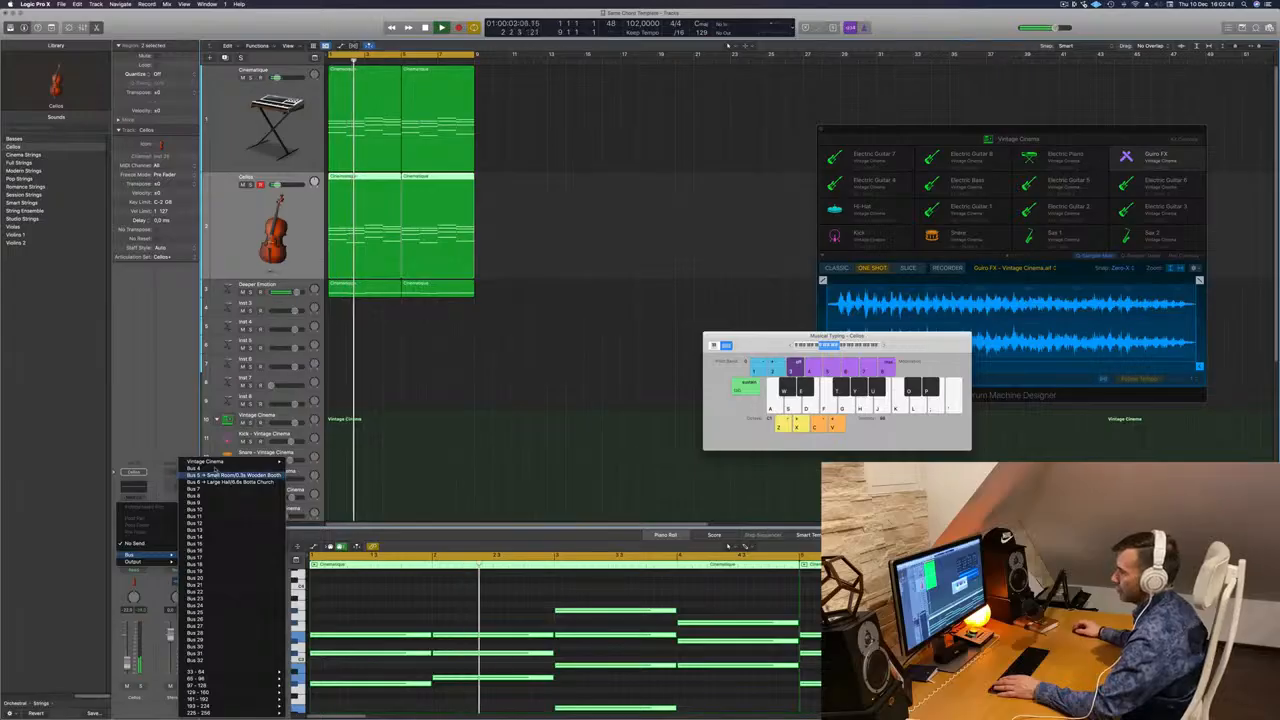
click(210, 468)
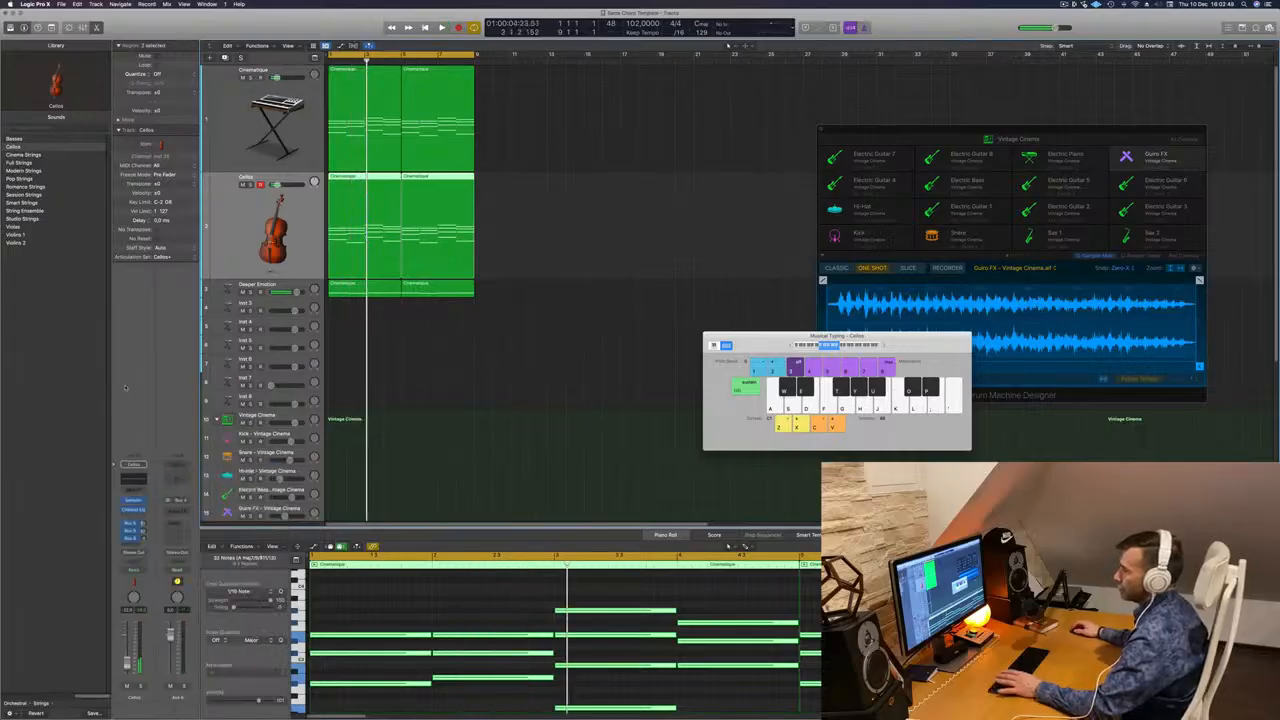
key(space)
key(space)
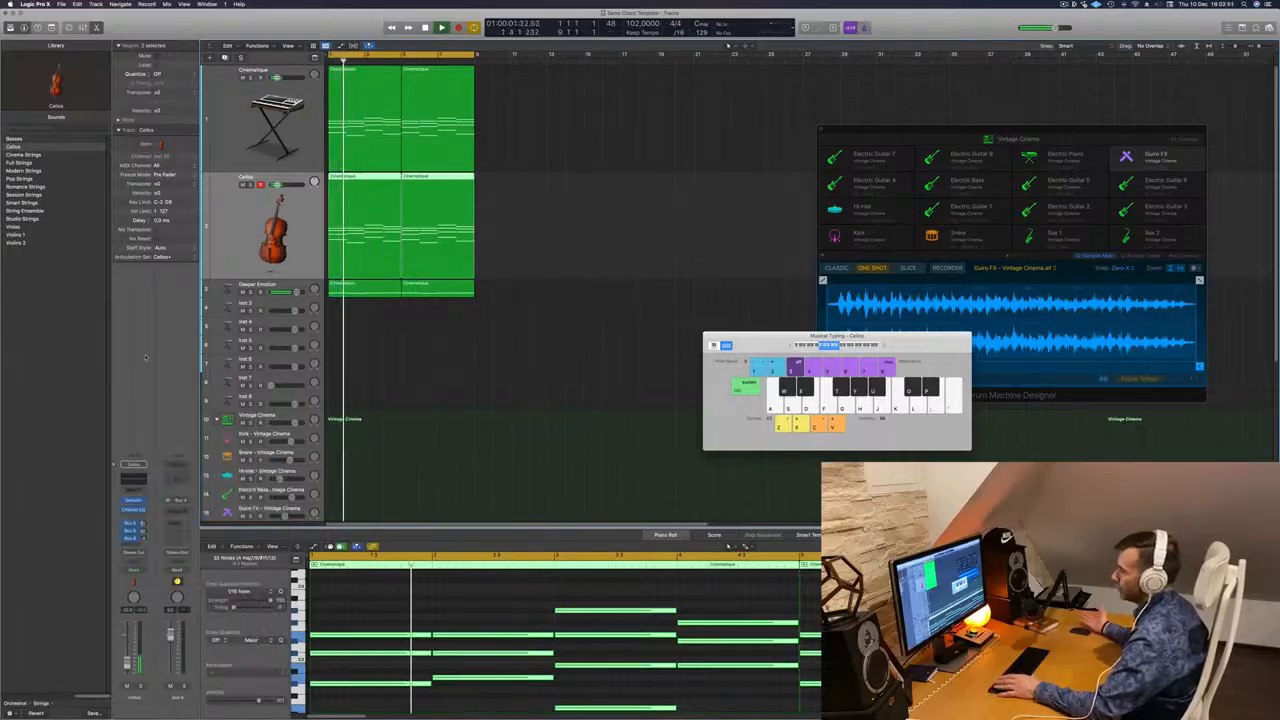
Adjust the send levels on the Cellos channel strip, including the Bus 4 send, while replaying the loop
click(143, 523)
click(143, 531)
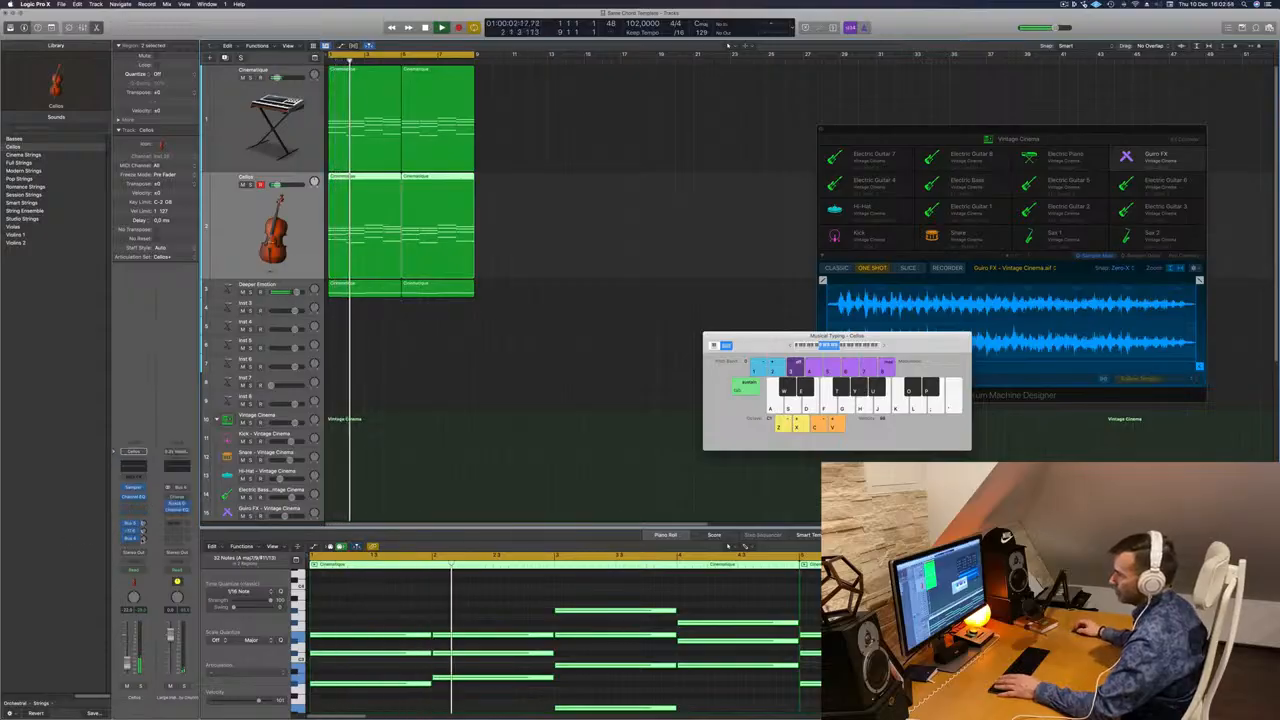
click(143, 539)
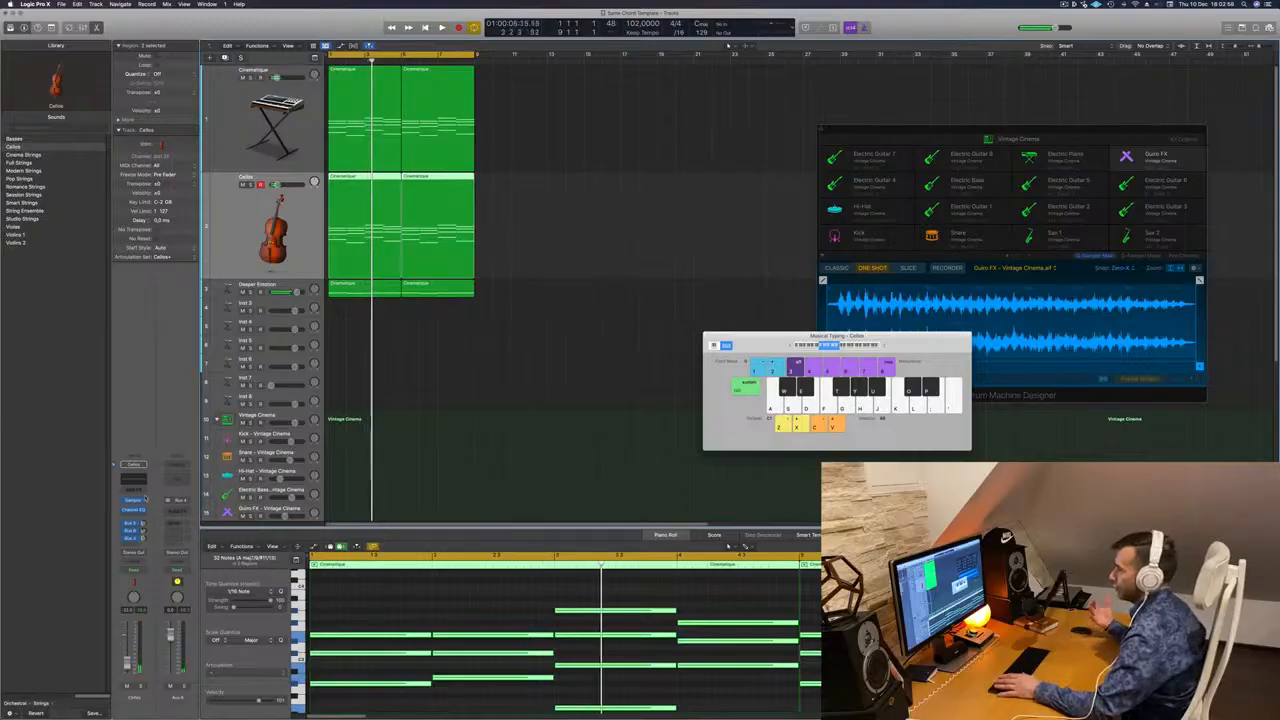
key(space)
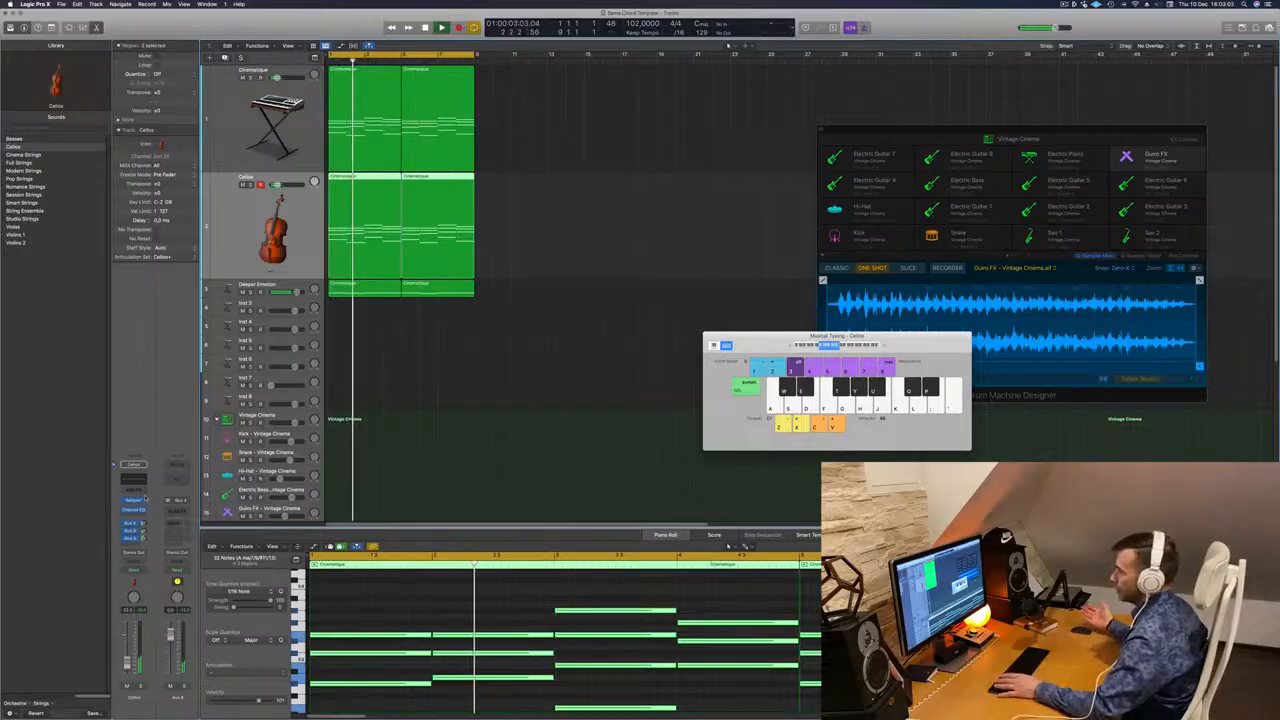
key(space)
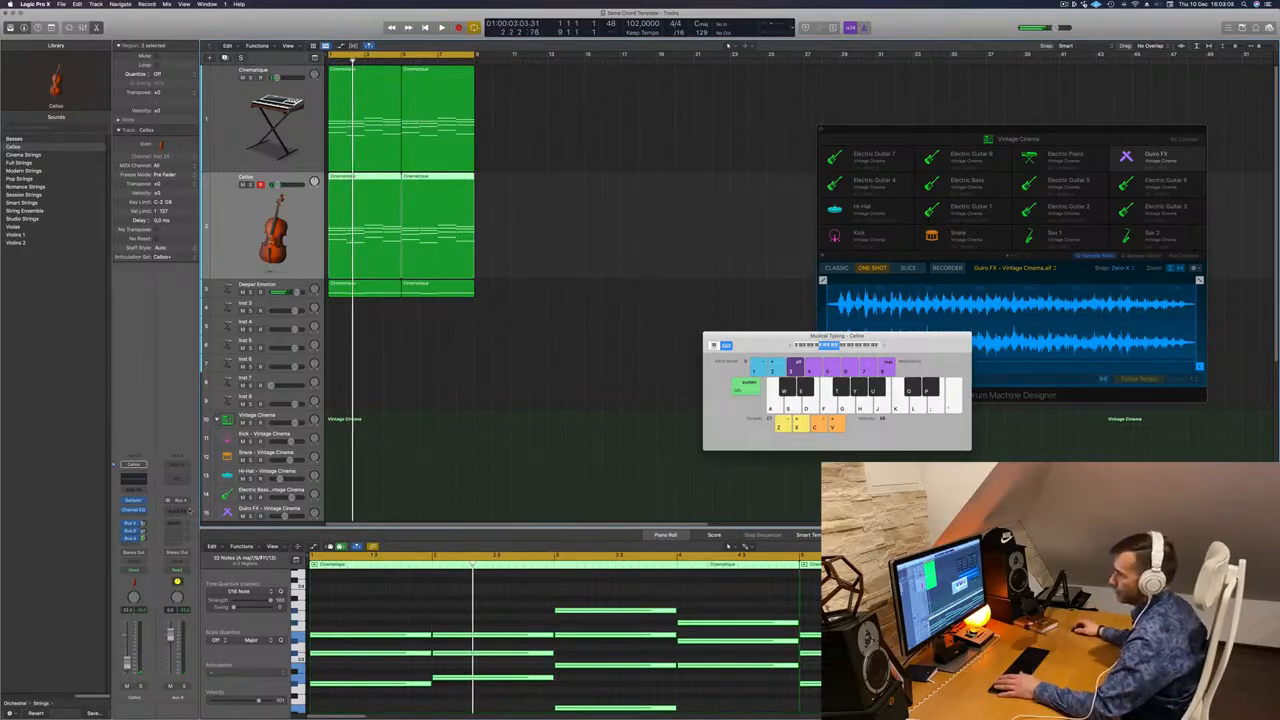
Insert a ChromaVerb reverb on the Bus 4 aux channel and load its Large Ambience preset
click(180, 510)
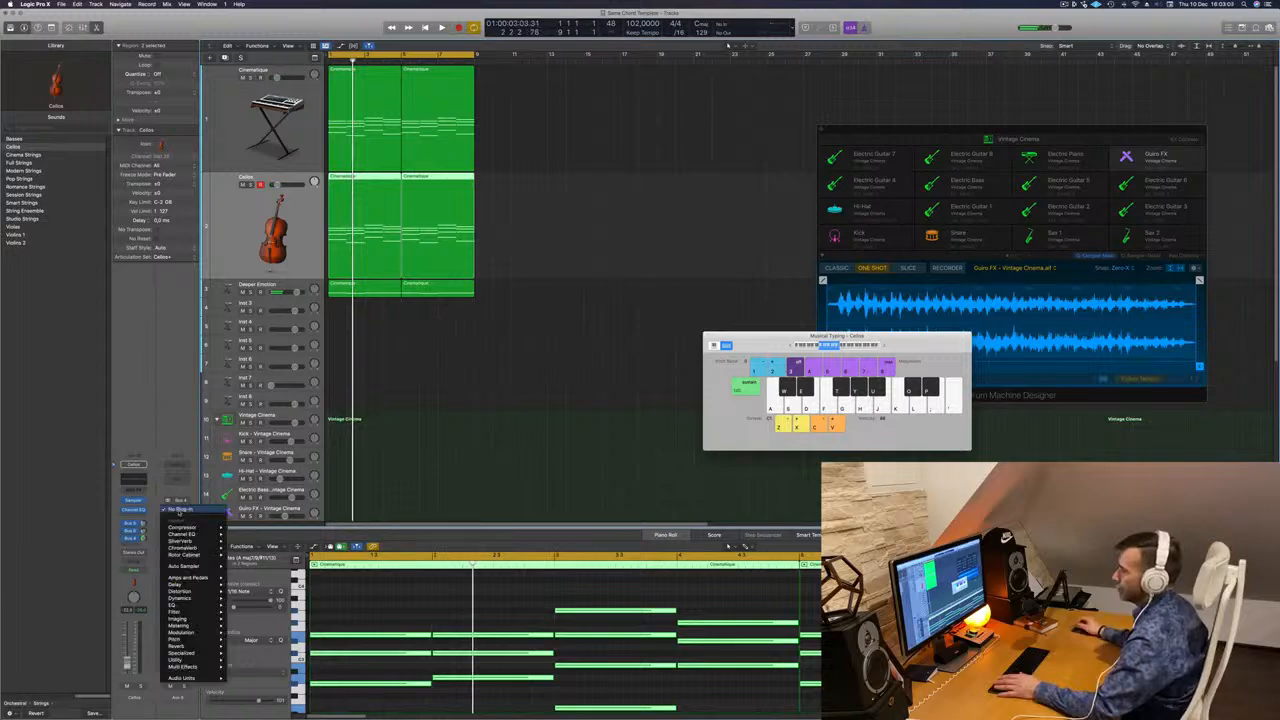
mouse_move(195, 555)
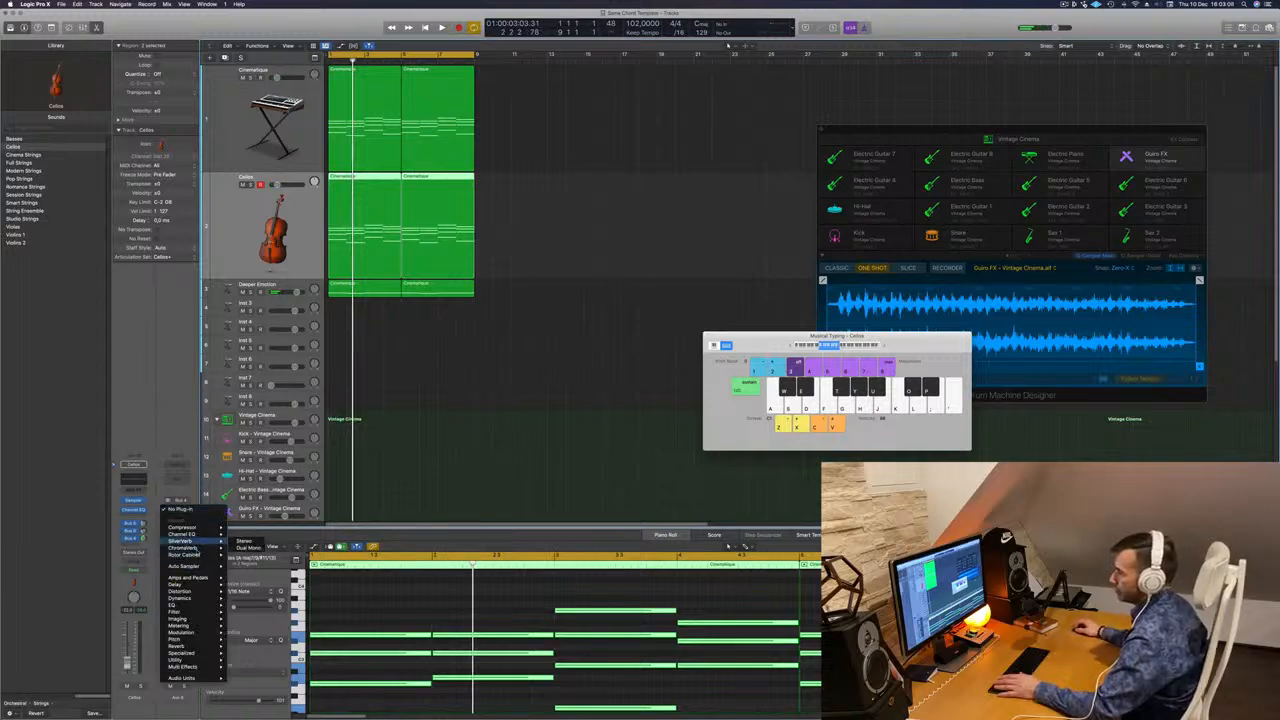
click(245, 549)
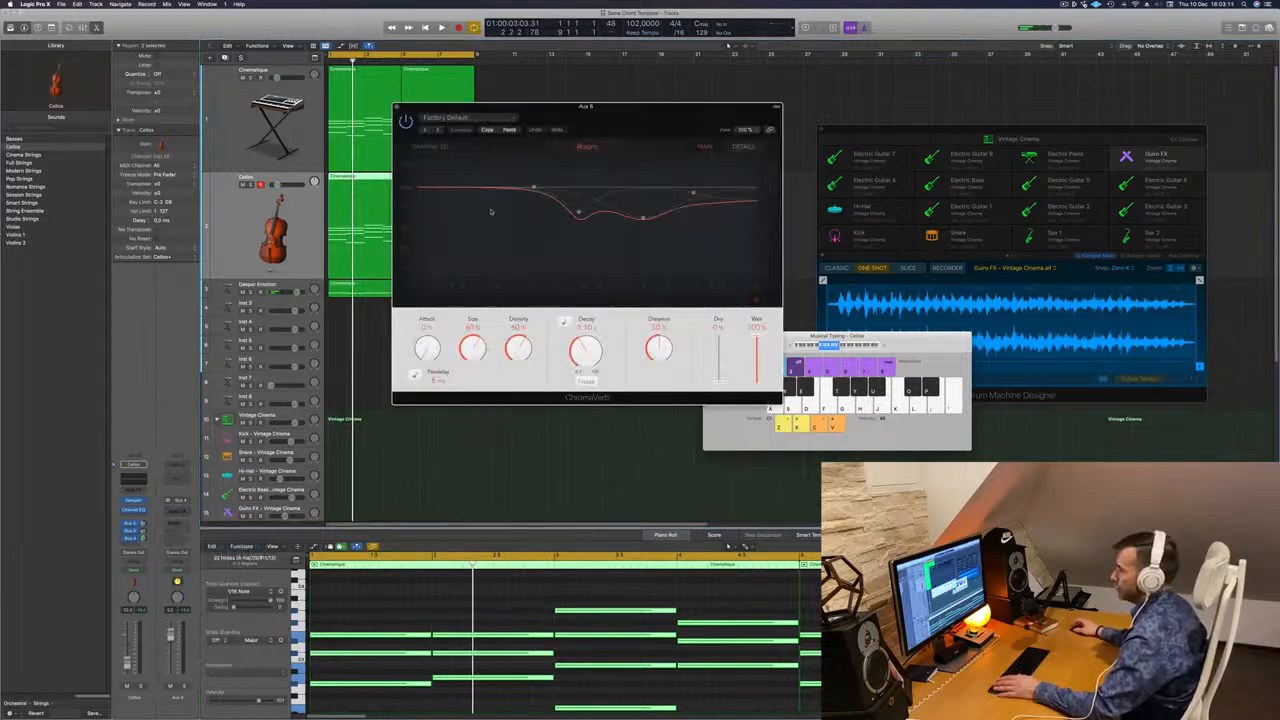
drag(500, 121, 515, 124)
click(504, 124)
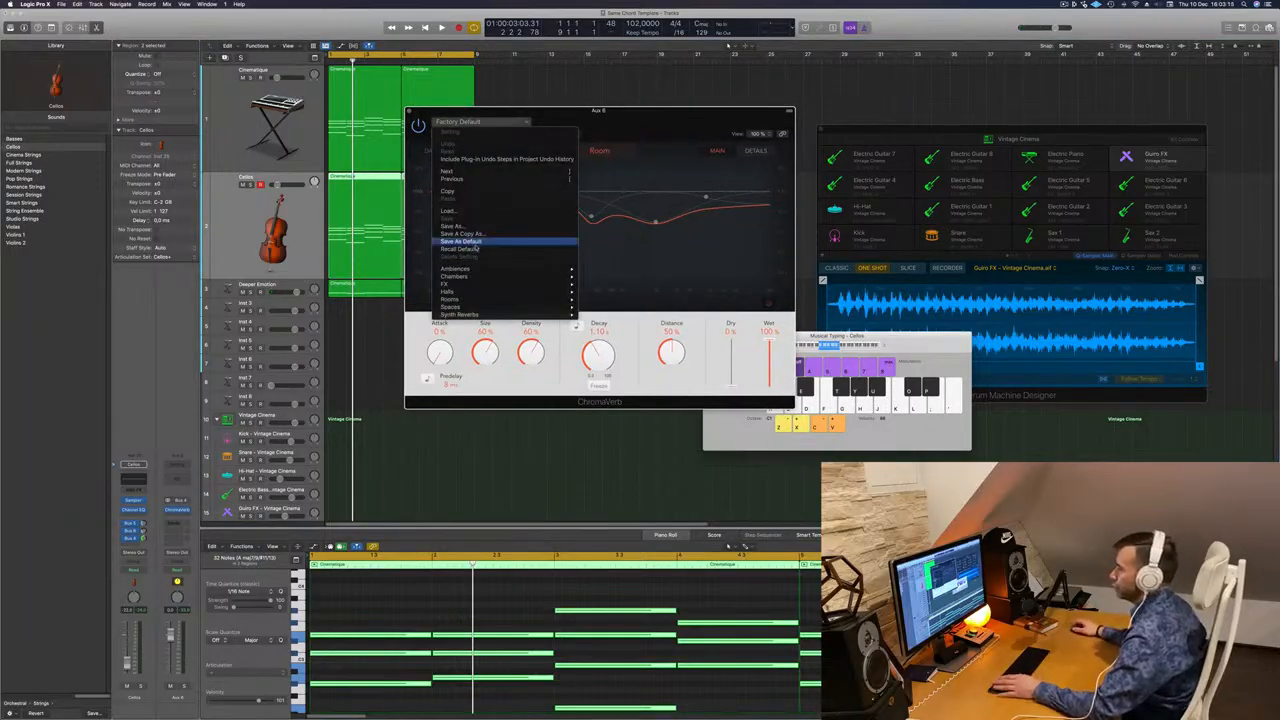
mouse_move(493, 299)
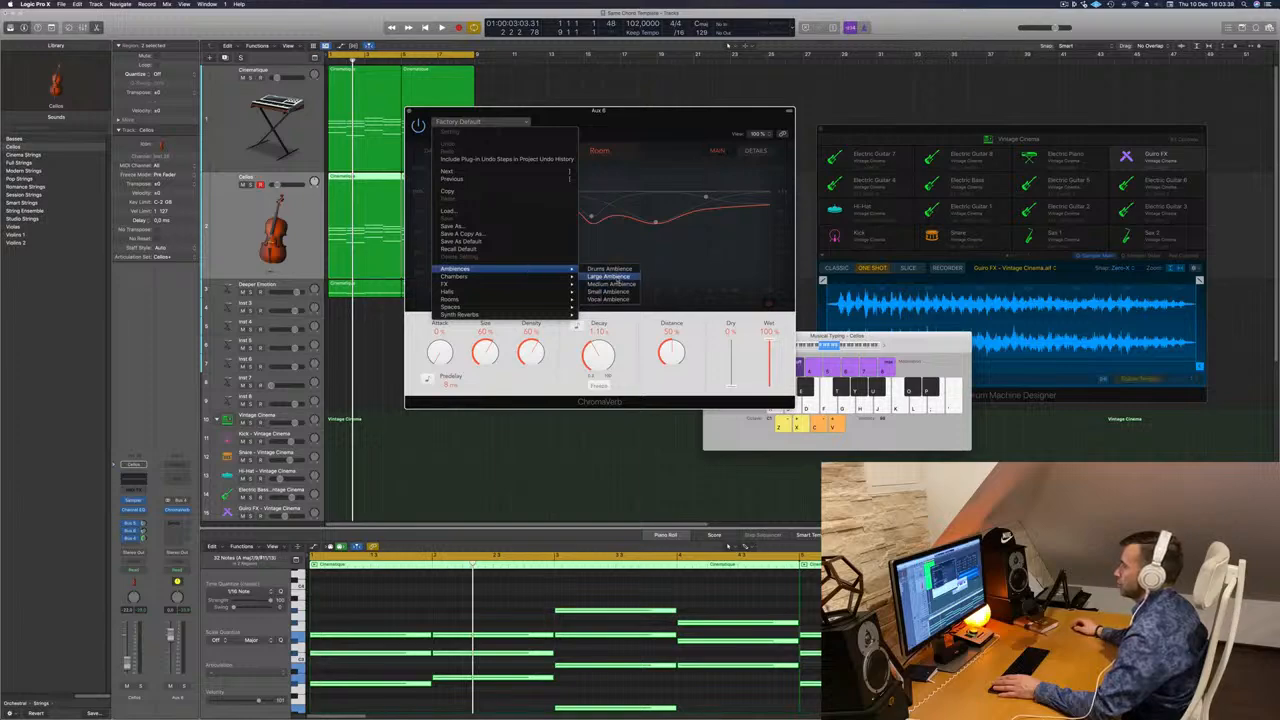
click(616, 278)
Play the loop and raise the high-frequency point of ChromaVerb's Damping EQ curve to the flat line
key(space)
drag(617, 134, 706, 134)
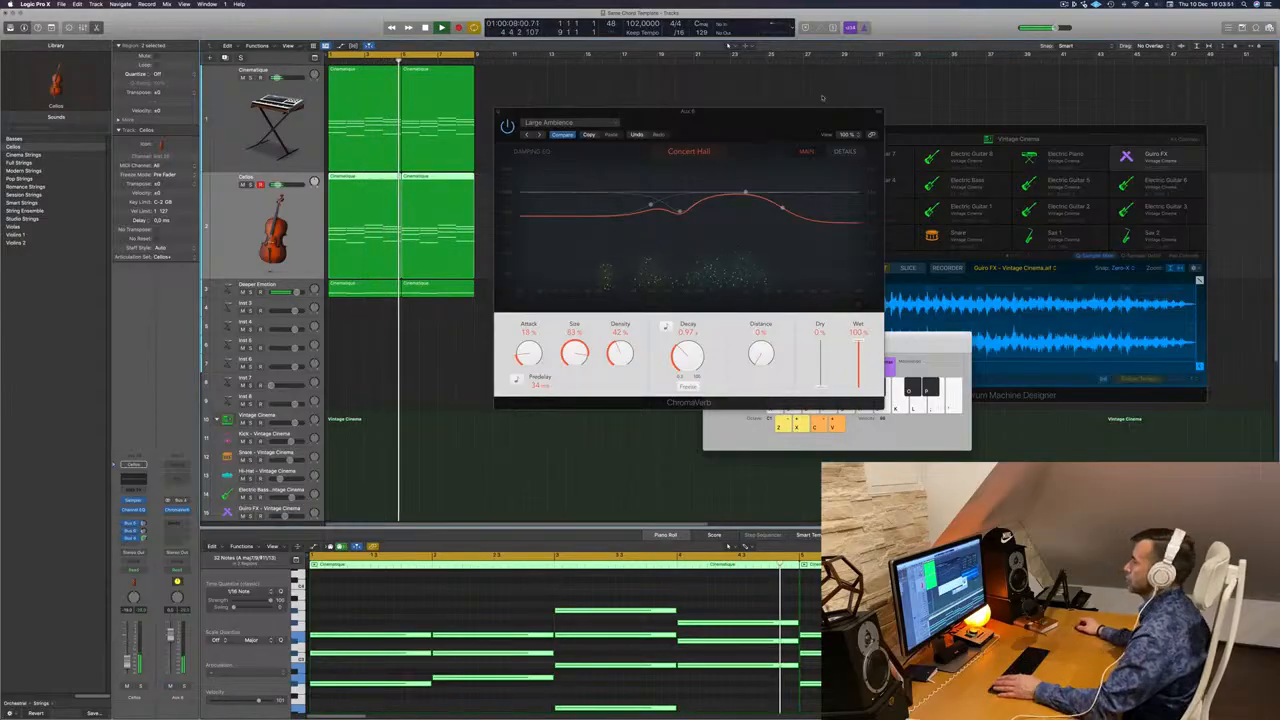
drag(820, 111, 770, 108)
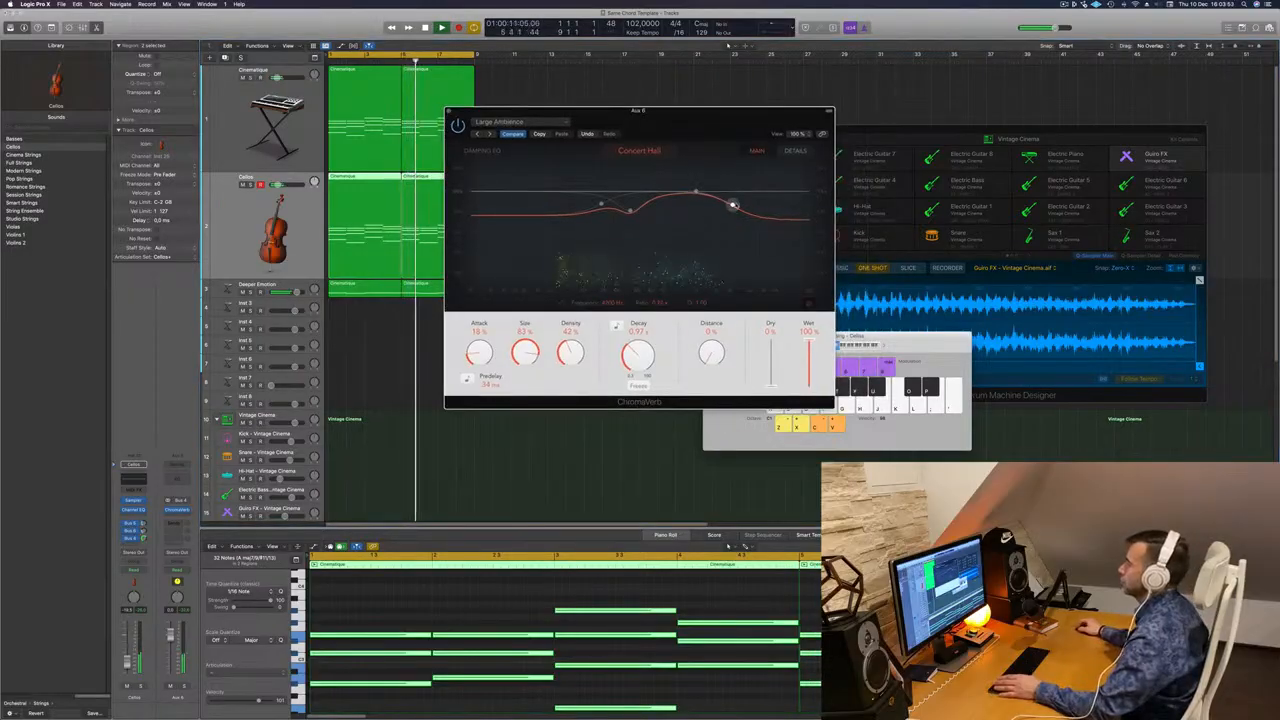
drag(733, 205, 717, 190)
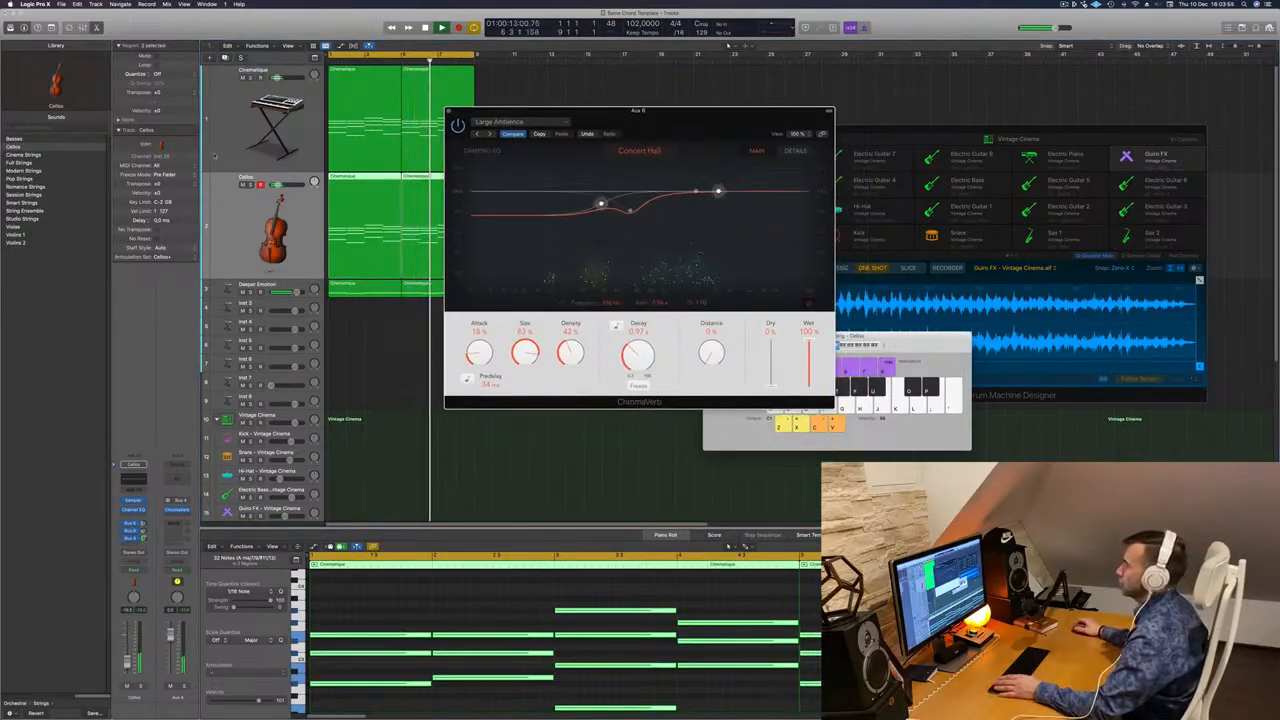
Compare the loop with the Cellos track muted and unmuted, replay it, and close ChromaVerb
click(223, 233)
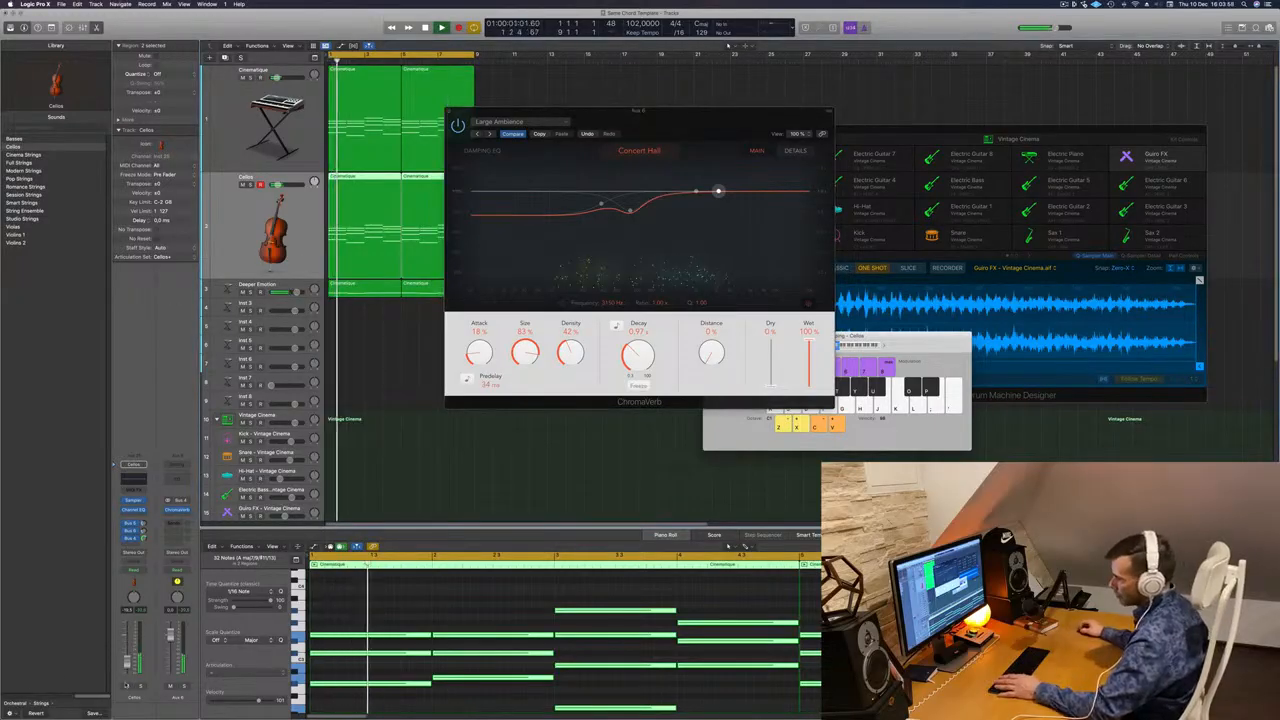
click(127, 686)
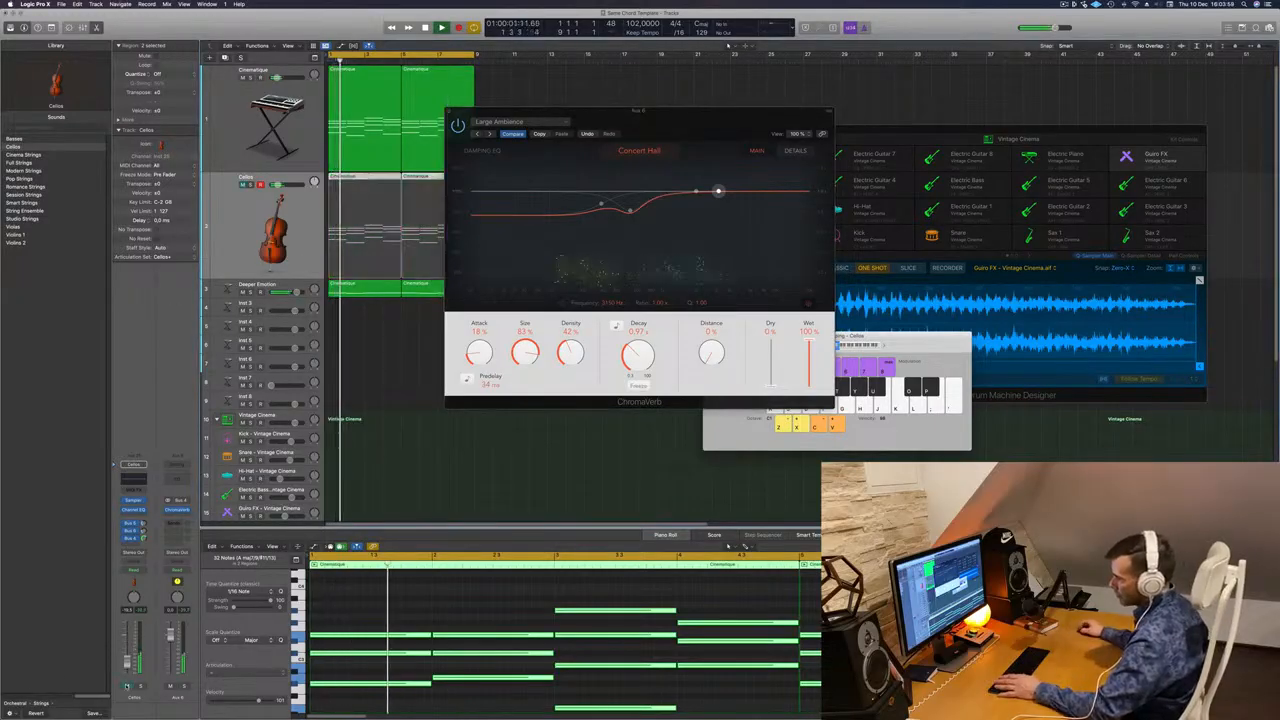
click(127, 686)
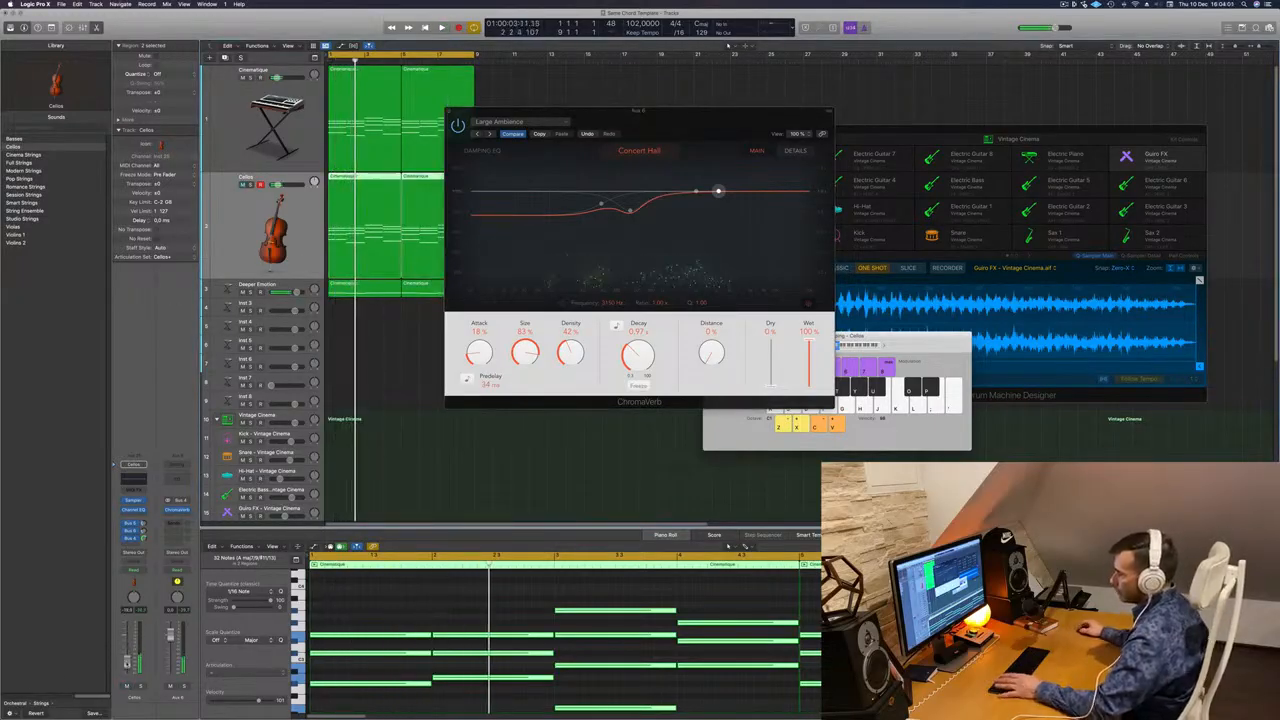
key(space)
key(space)
key(space)
drag(797, 117, 735, 130)
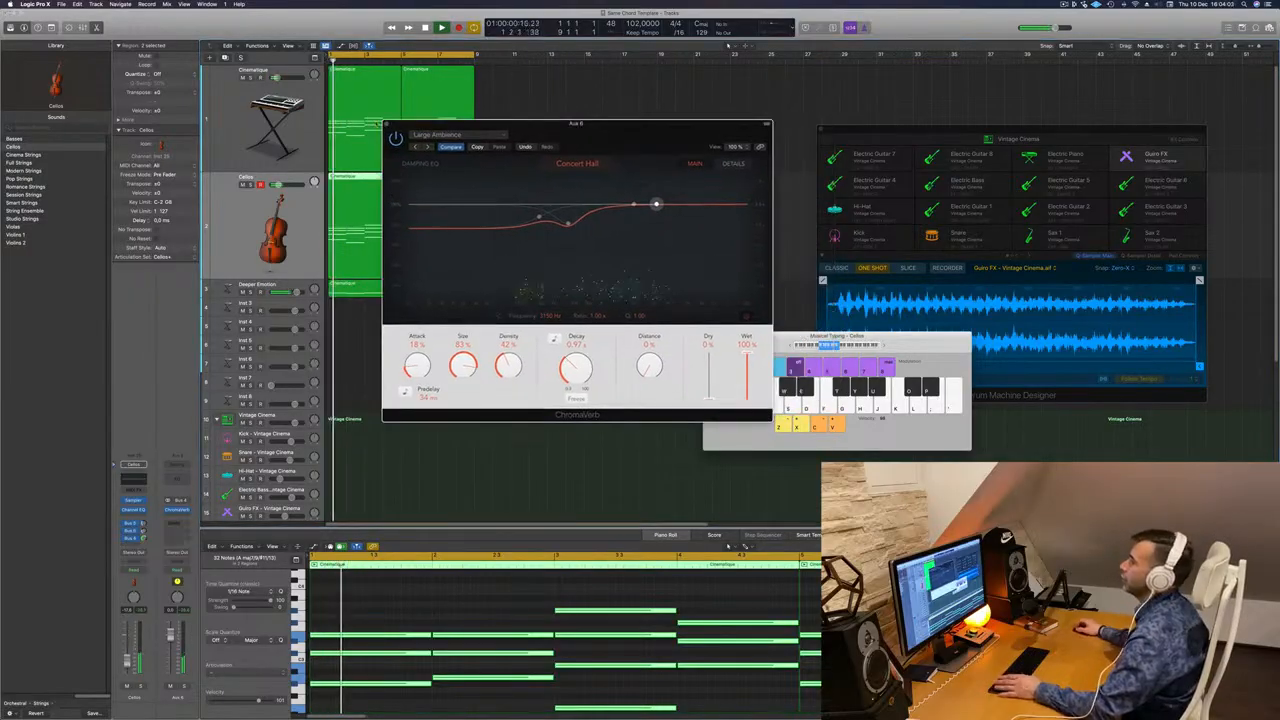
click(387, 124)
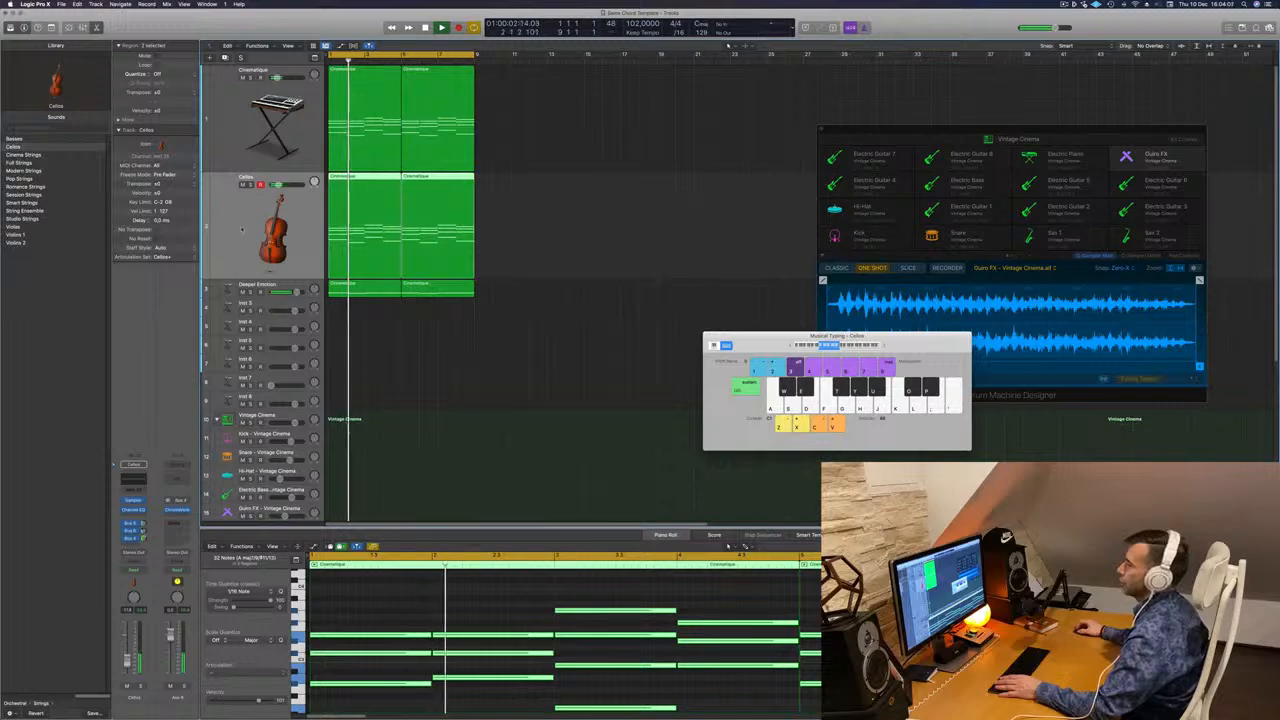
Duplicate the Cellos track and copy its first chord region onto the new track
key(super+d)
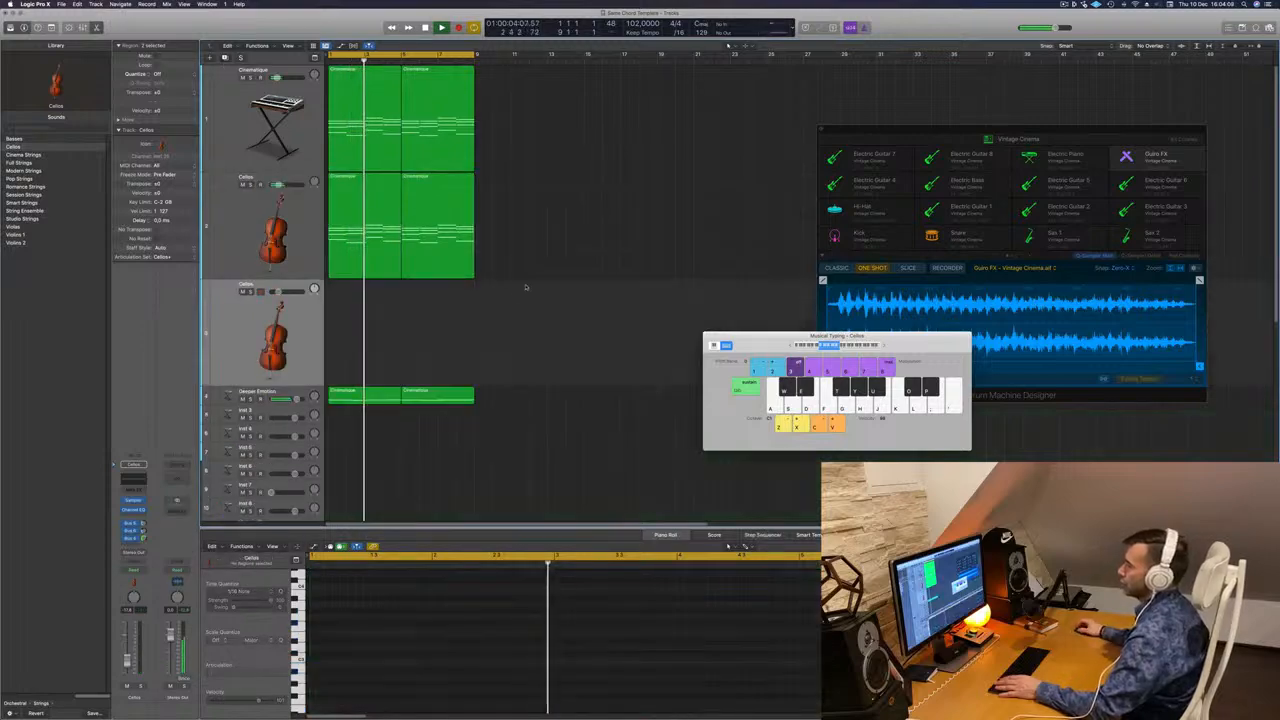
drag(358, 218, 358, 327)
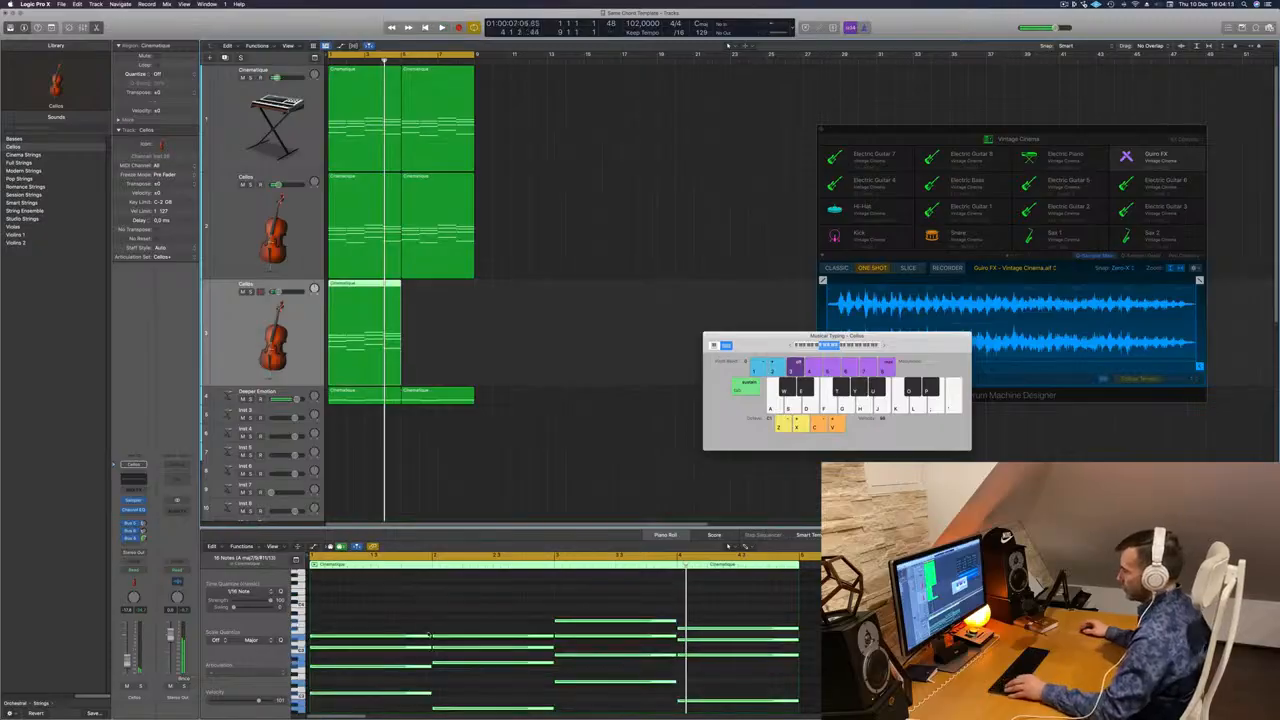
Delete the lower chord notes in the copied region, keeping only the top note of each chord as a melody
drag(430, 635, 477, 598)
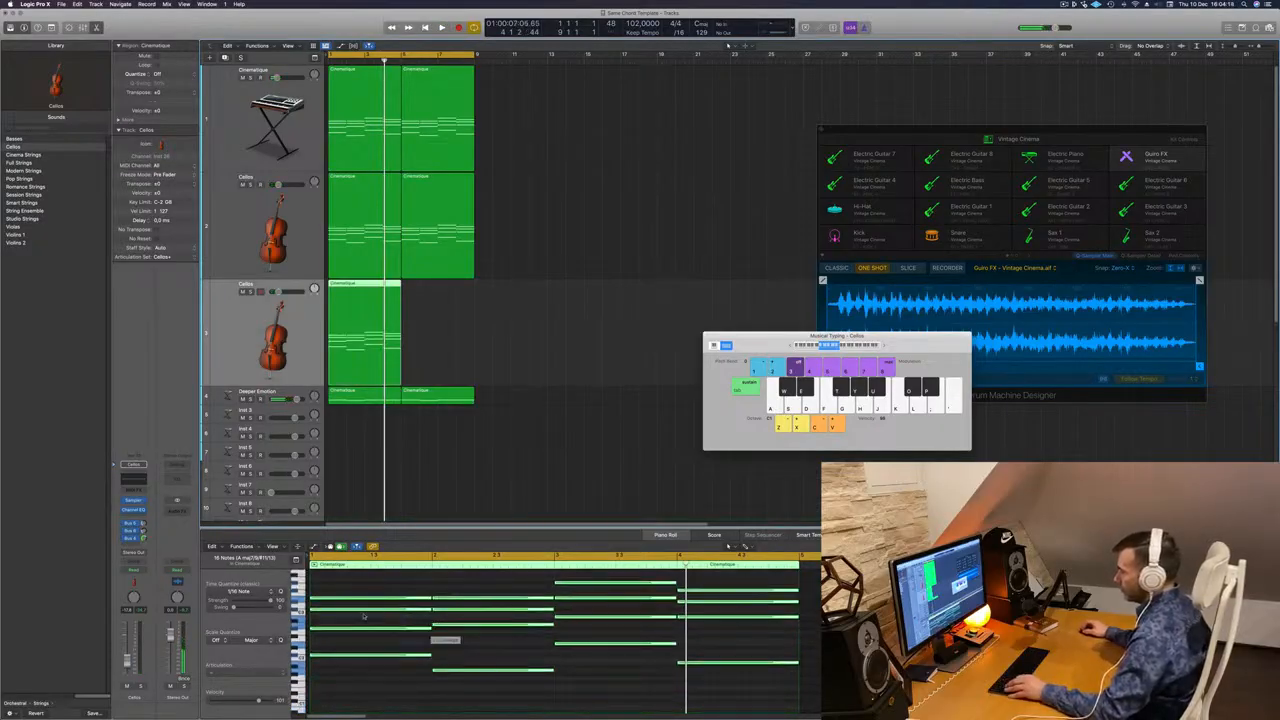
drag(364, 606, 512, 684)
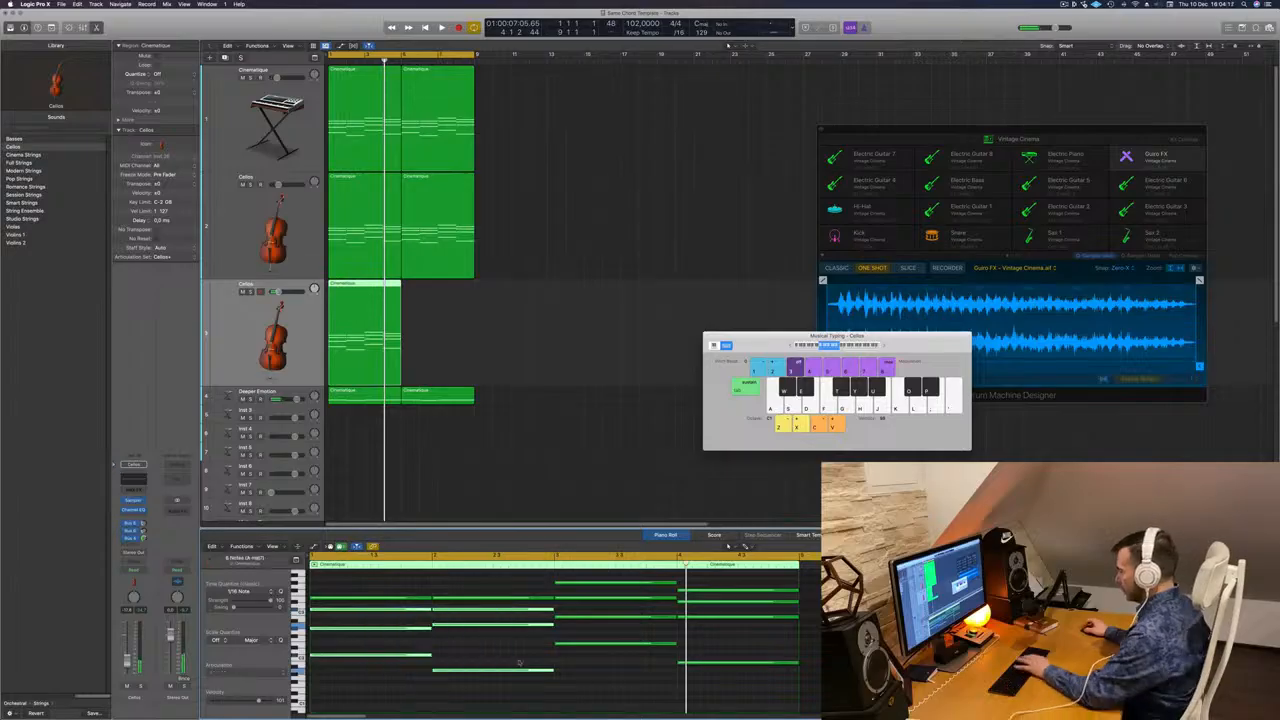
key(Delete)
drag(609, 592, 700, 594)
key(Delete)
key(Delete)
scroll(593, 653, up, 5)
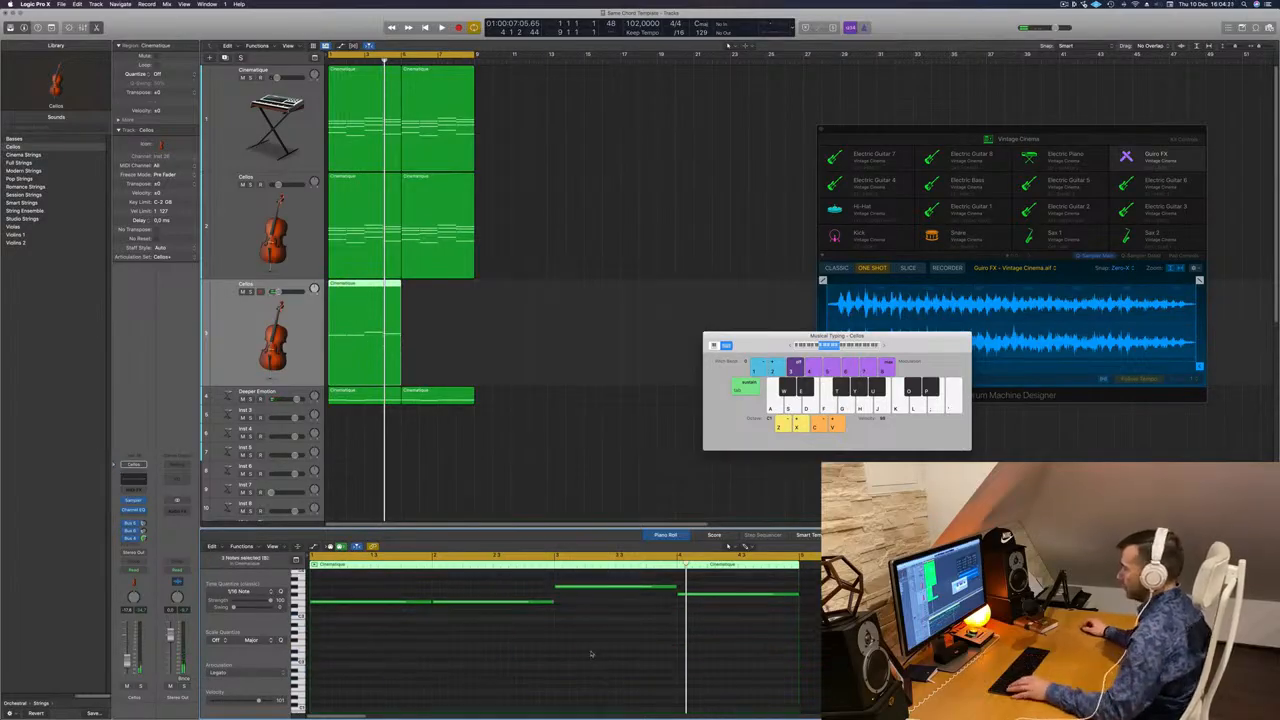
scroll(594, 653, down, 5)
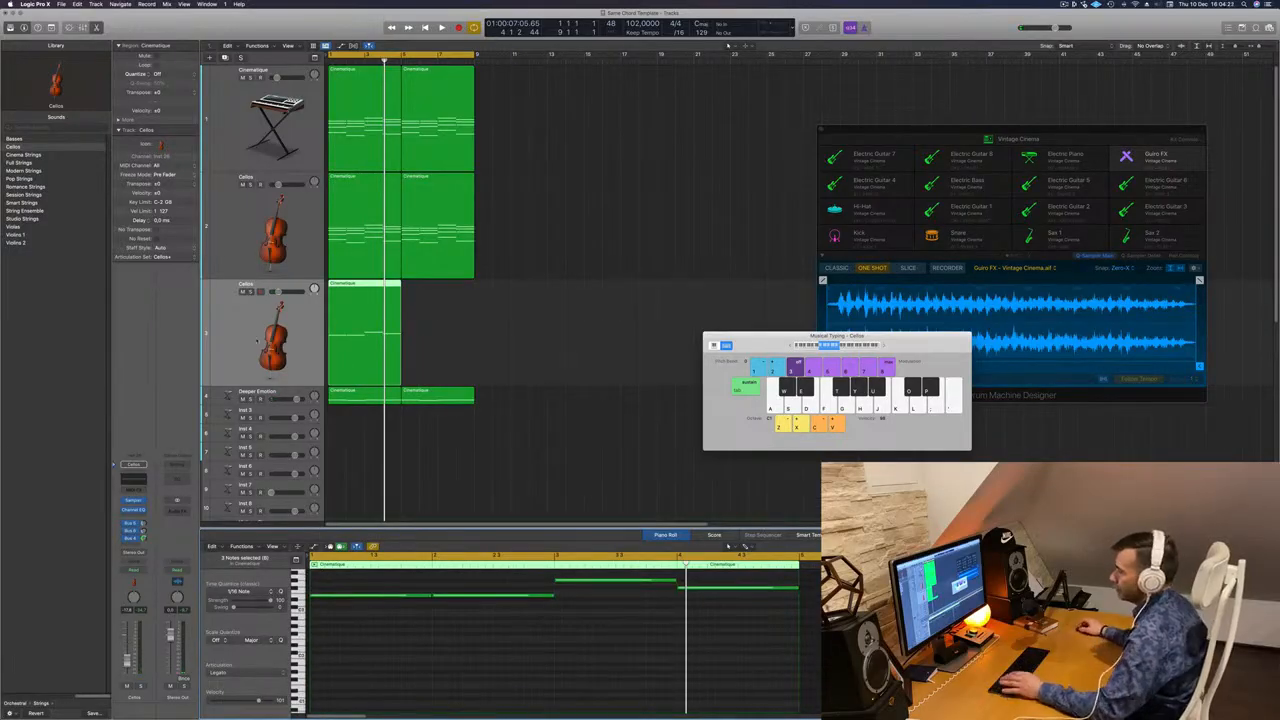
Browse the sound library's Bass, Studio Horns and Orchestral categories and load the Brass patch French Horn Solo on the duplicated melody track
click(222, 348)
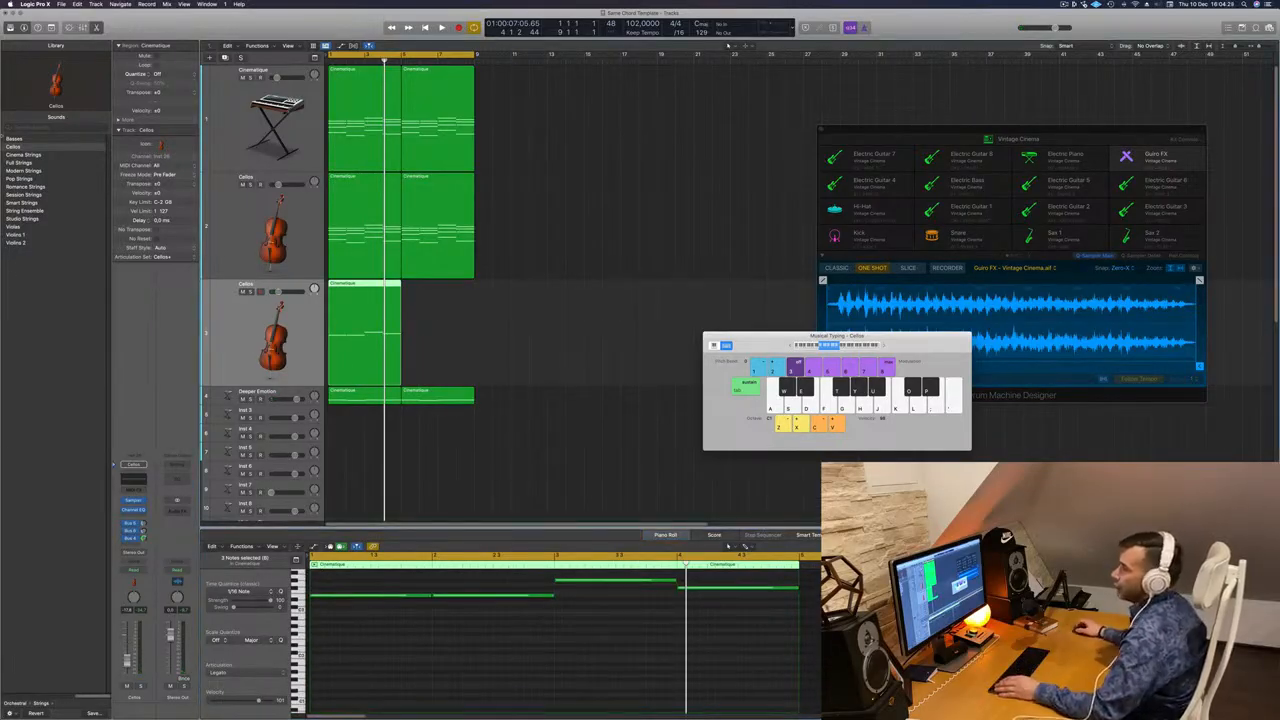
click(12, 703)
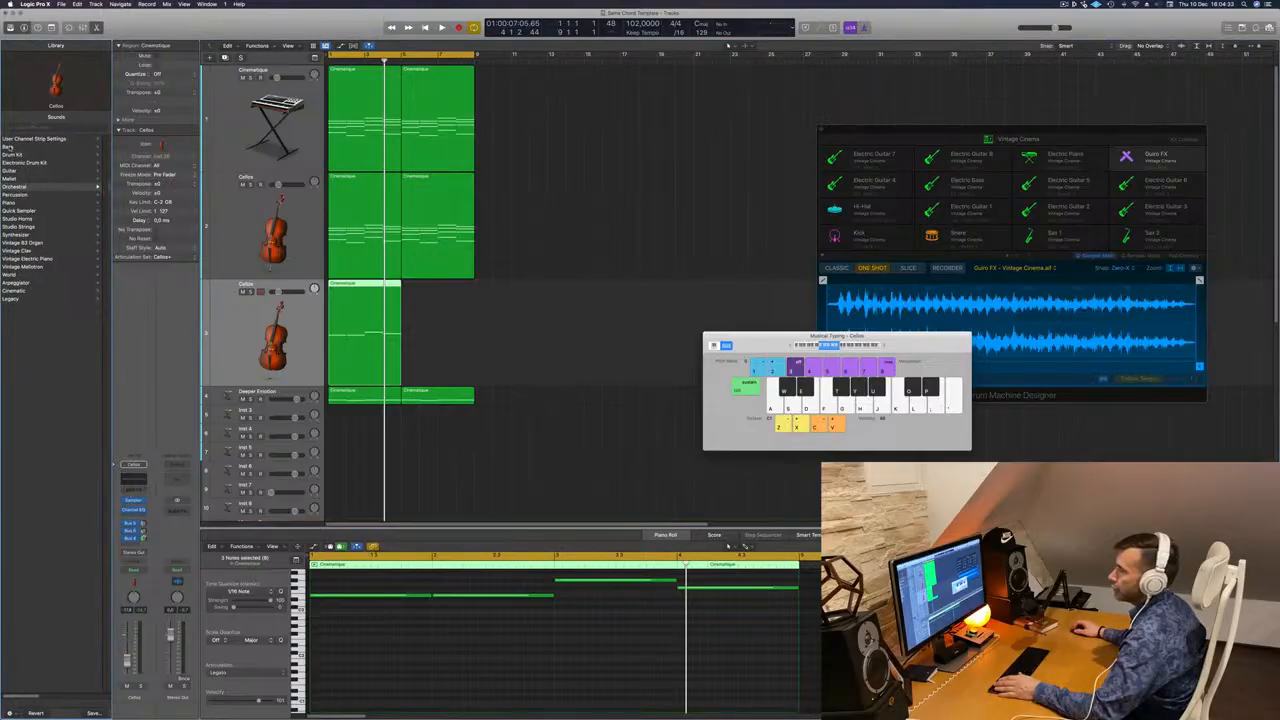
click(10, 147)
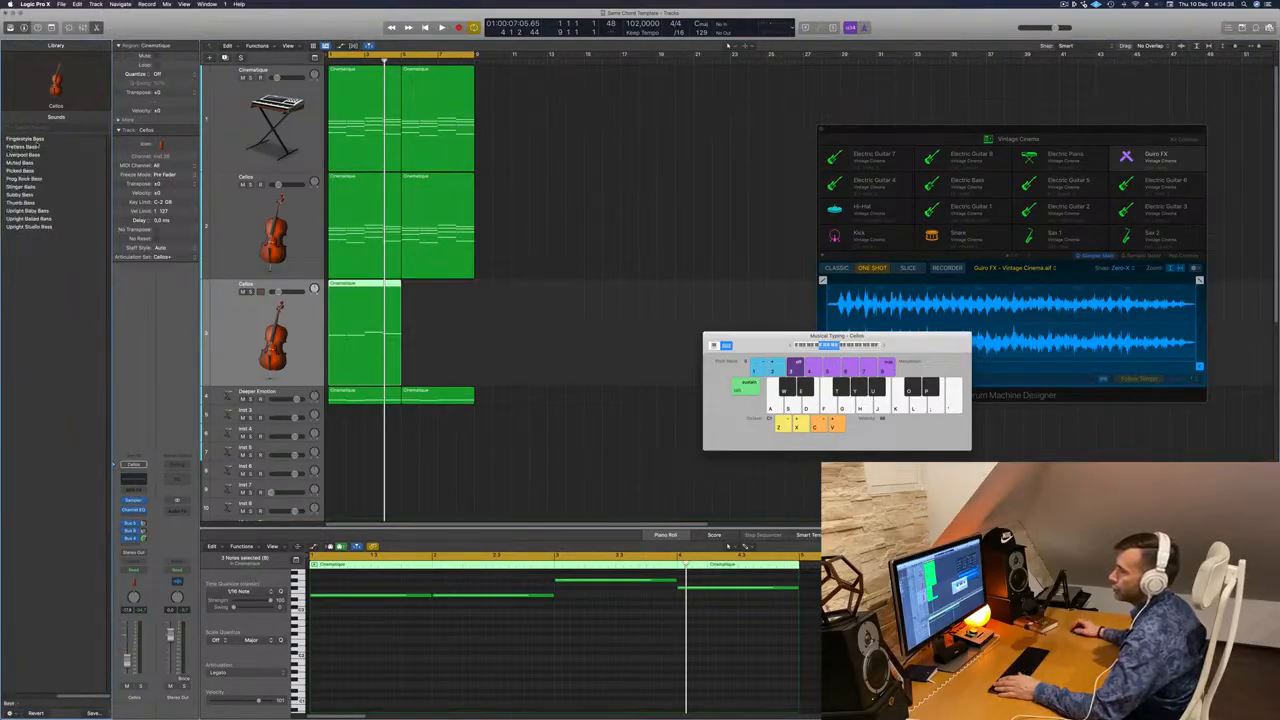
click(8, 704)
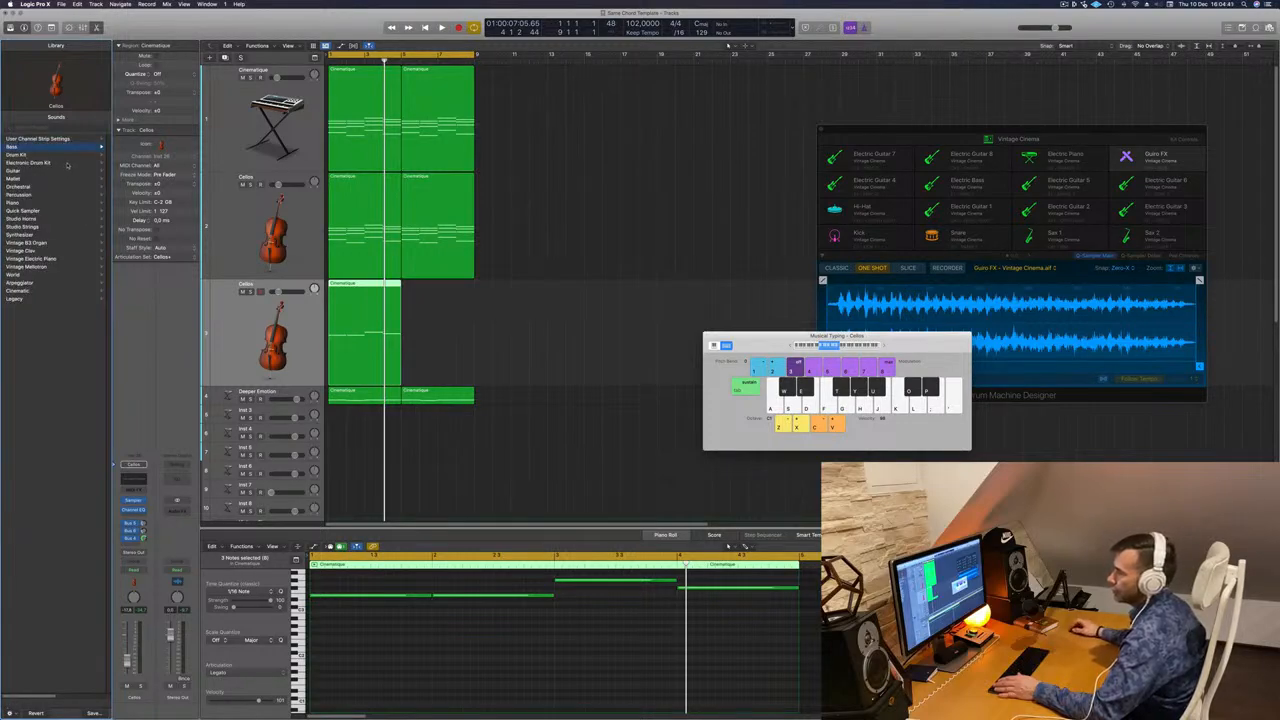
click(22, 222)
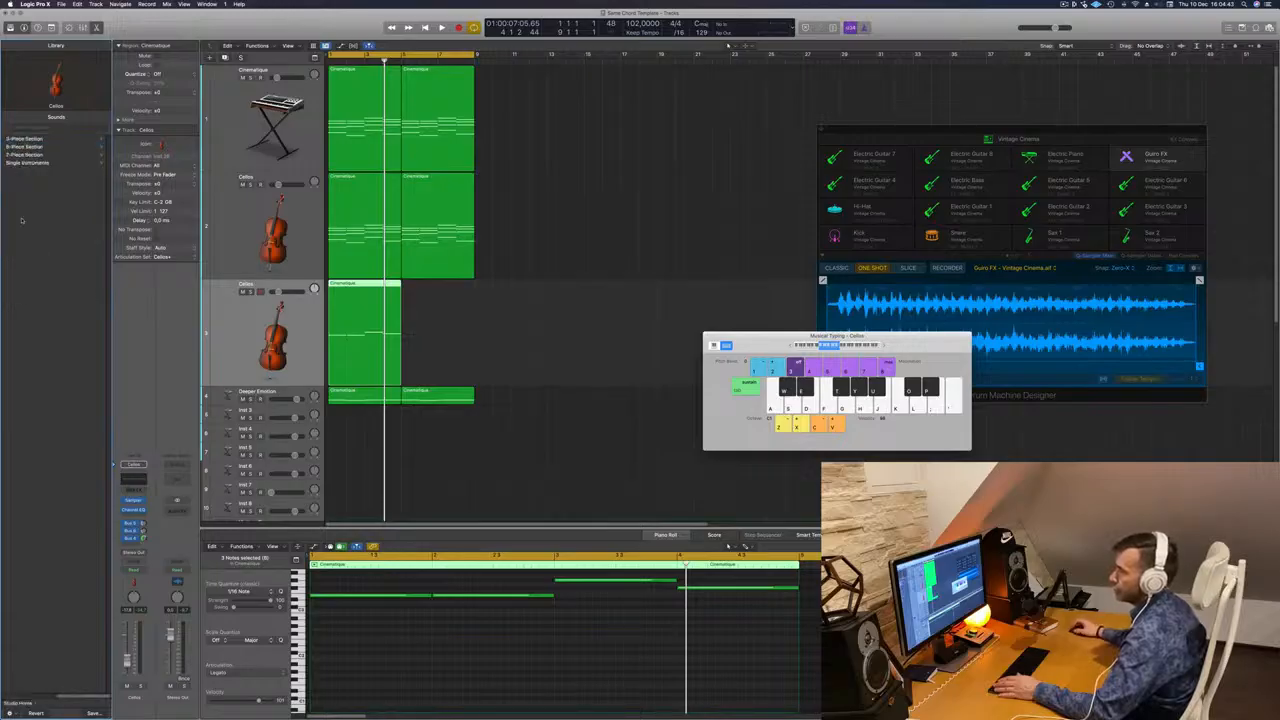
click(28, 164)
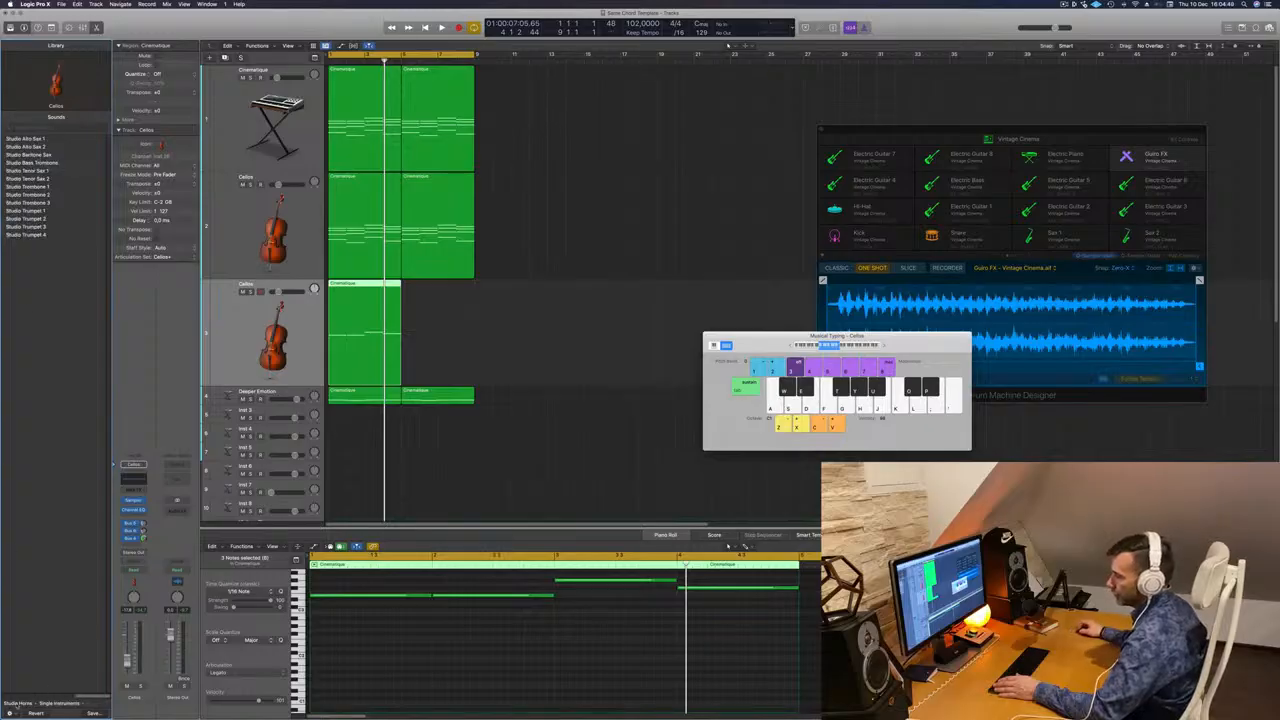
click(12, 704)
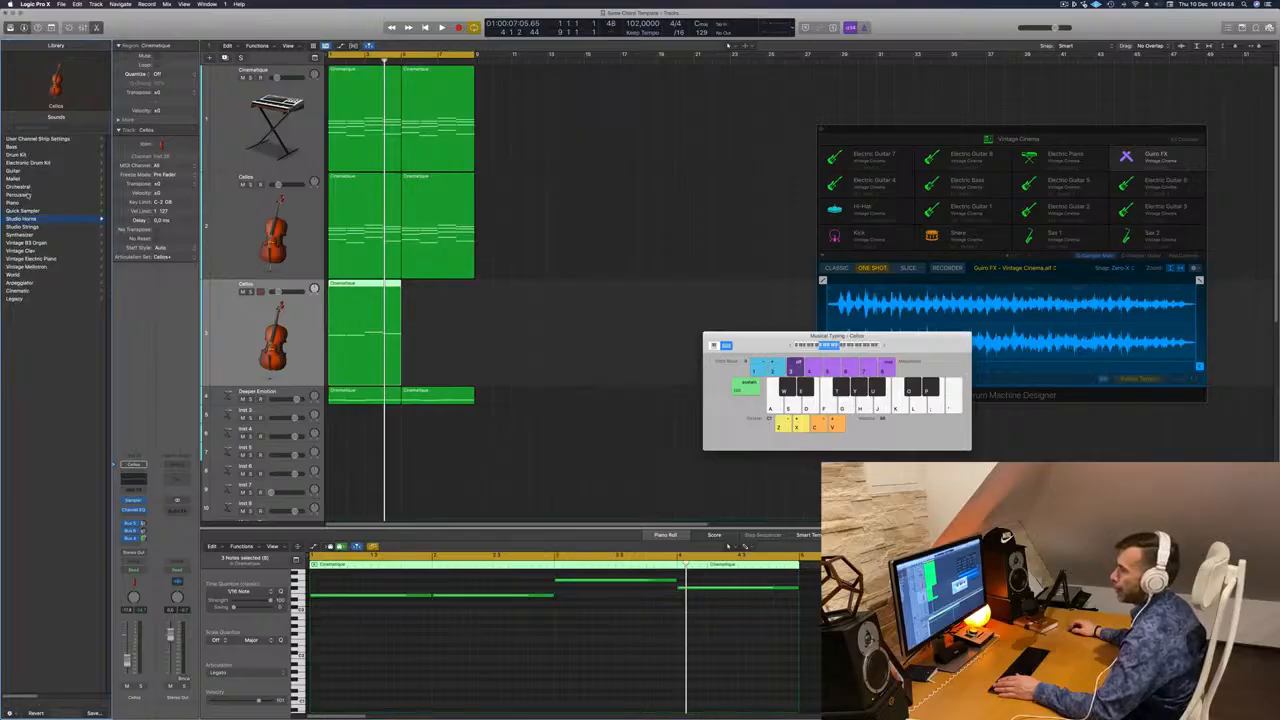
click(27, 187)
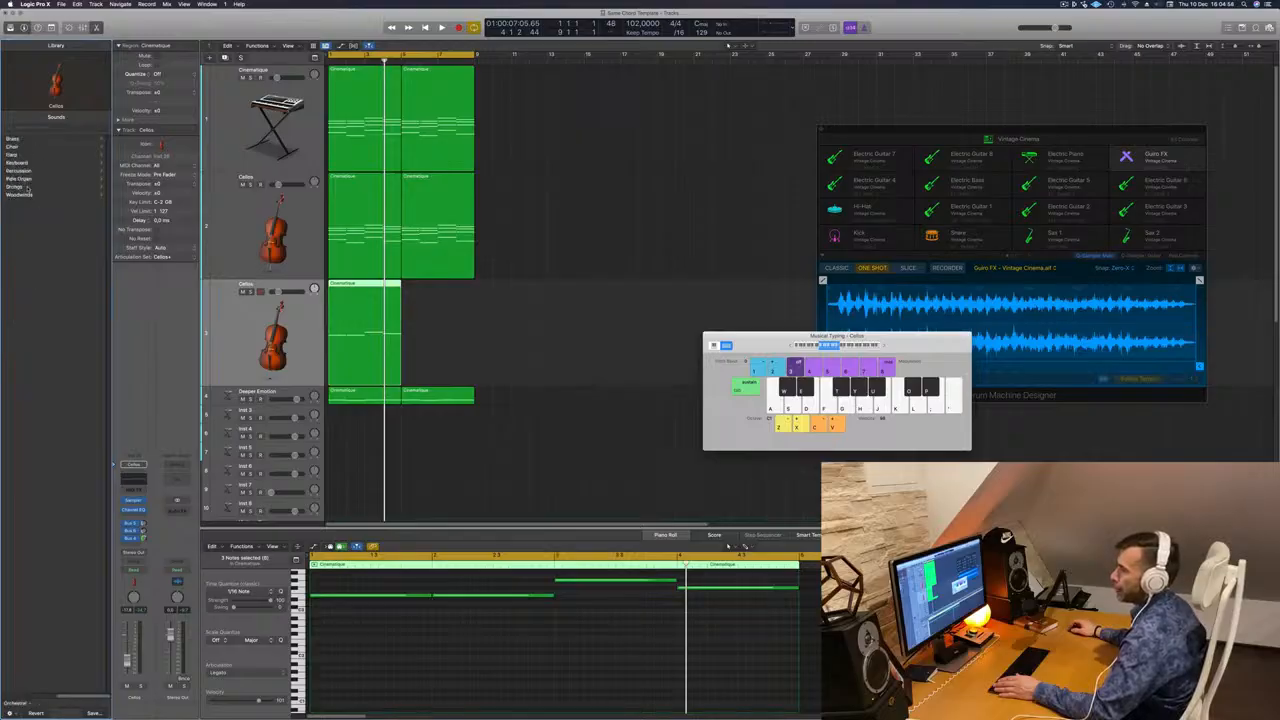
click(13, 138)
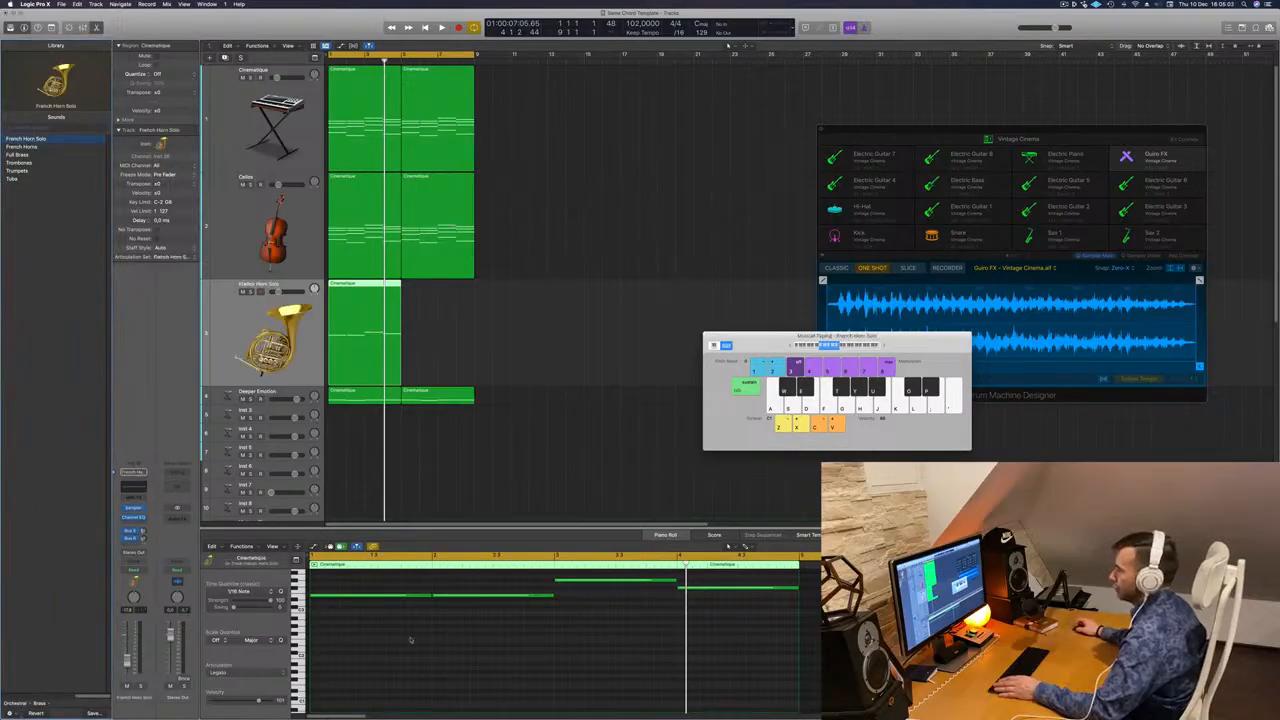
Delete the second of the two repeated melody notes and lengthen the first one to cover its duration
click(448, 601)
click(448, 597)
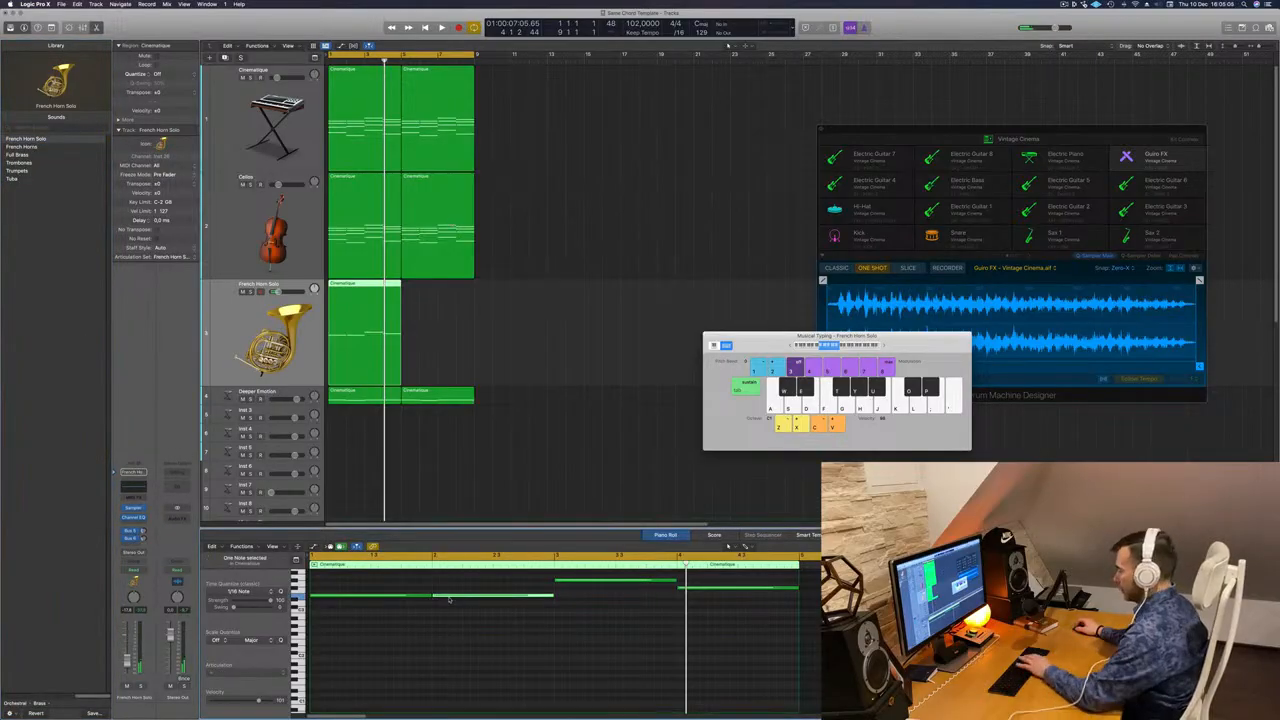
key(BackSpace)
drag(428, 595, 553, 596)
Send the French Horn Solo track to Bus 4, and set its ChromaVerb to 69 % density and 3.50 s decay during playback
click(128, 549)
mouse_move(131, 560)
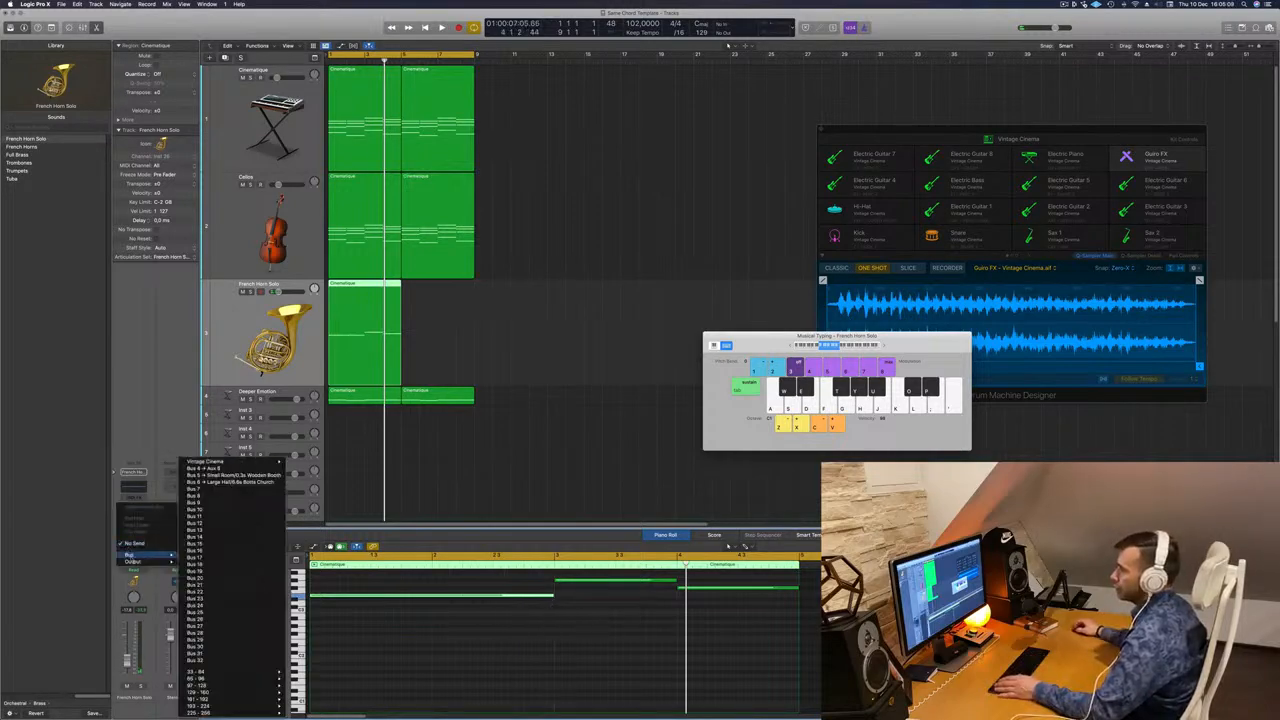
click(210, 468)
key(space)
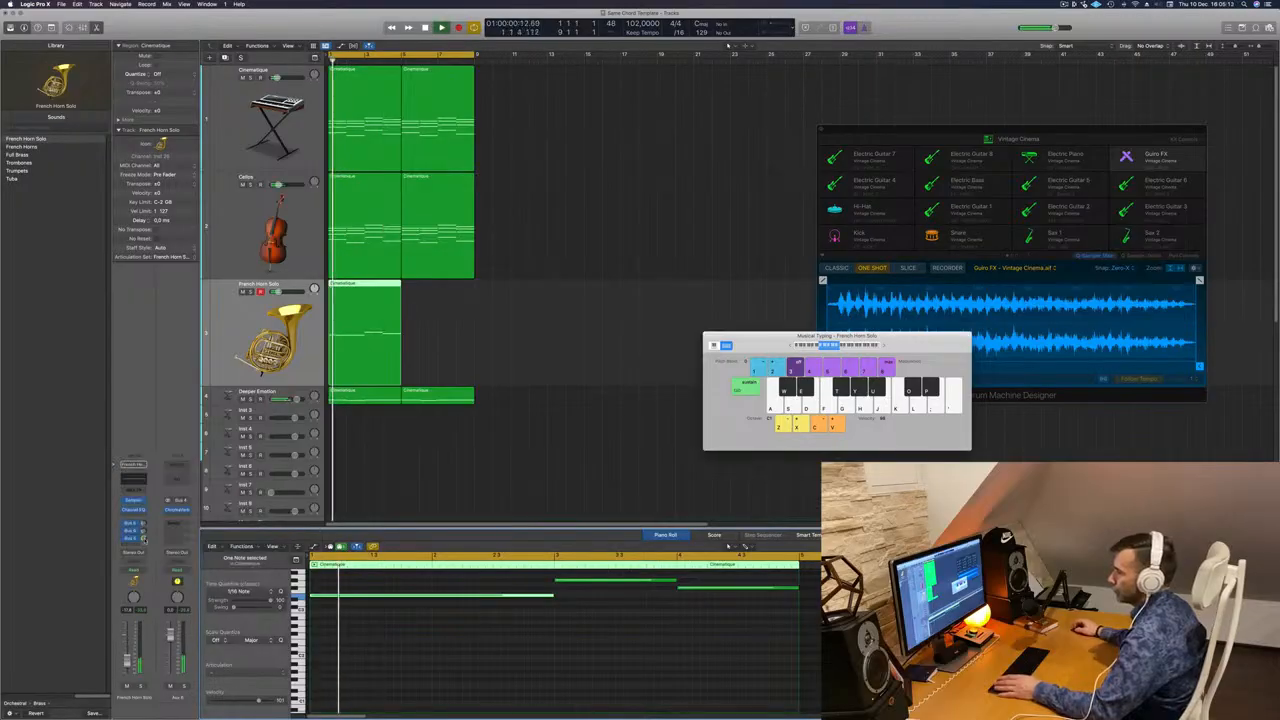
click(178, 510)
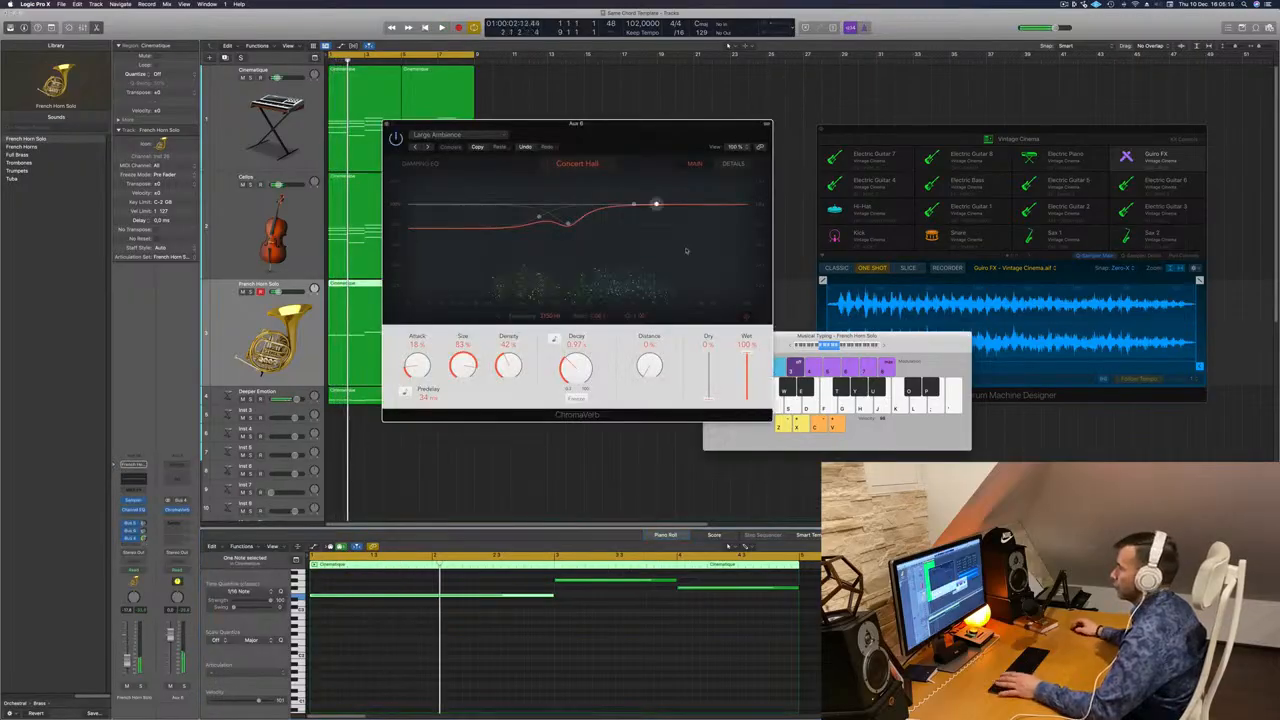
drag(570, 378, 518, 331)
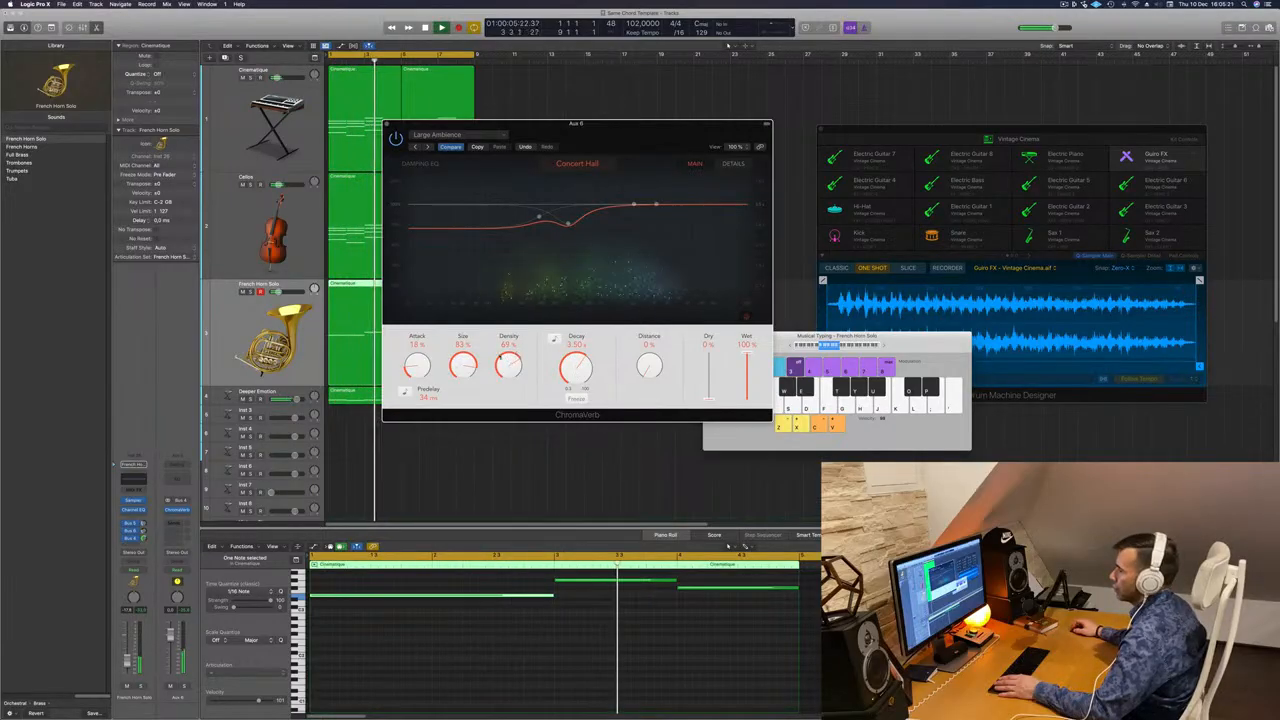
Replay the loop from the start to audition the French horn melody with the adjusted reverb
key(Return)
click(443, 655)
click(435, 657)
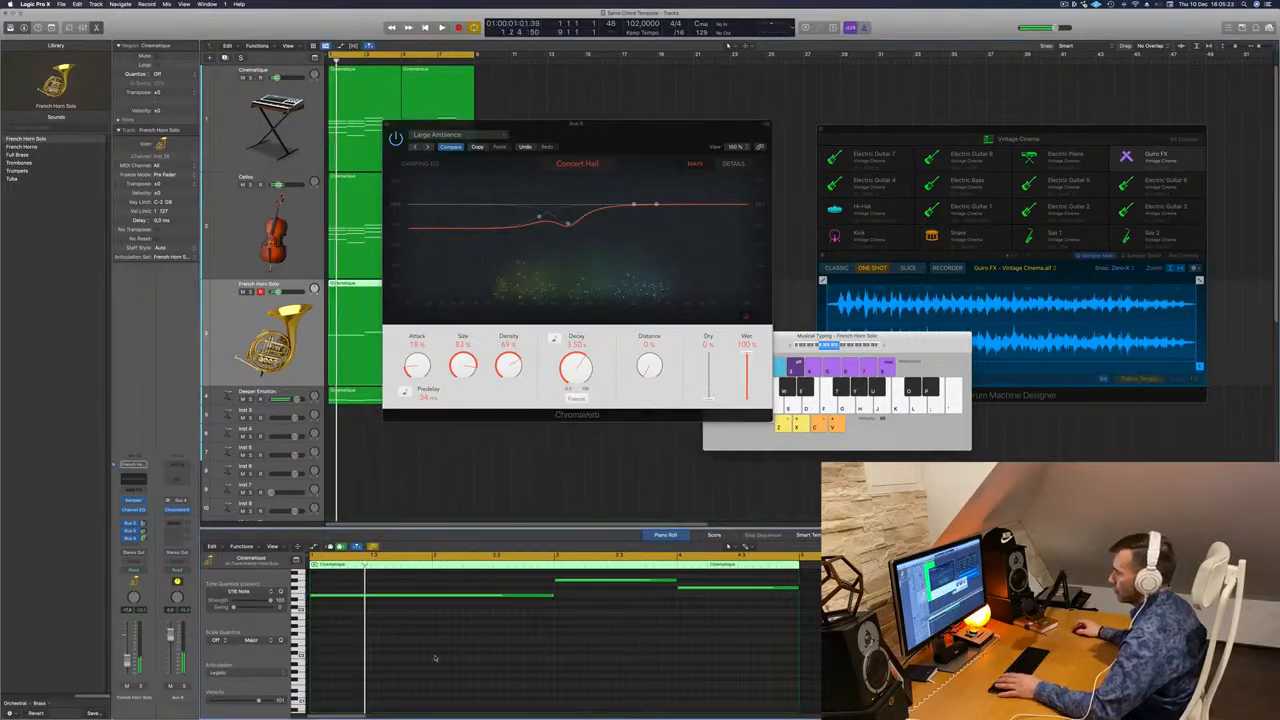
key(Return)
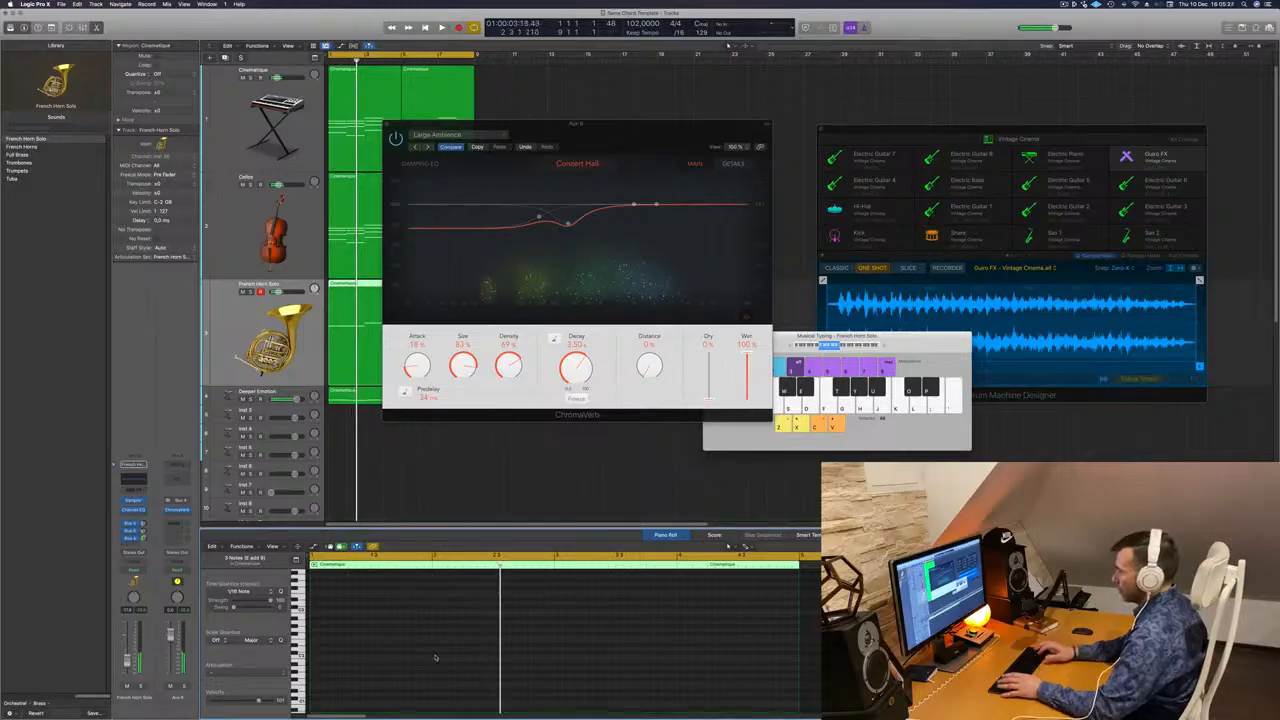
key(space)
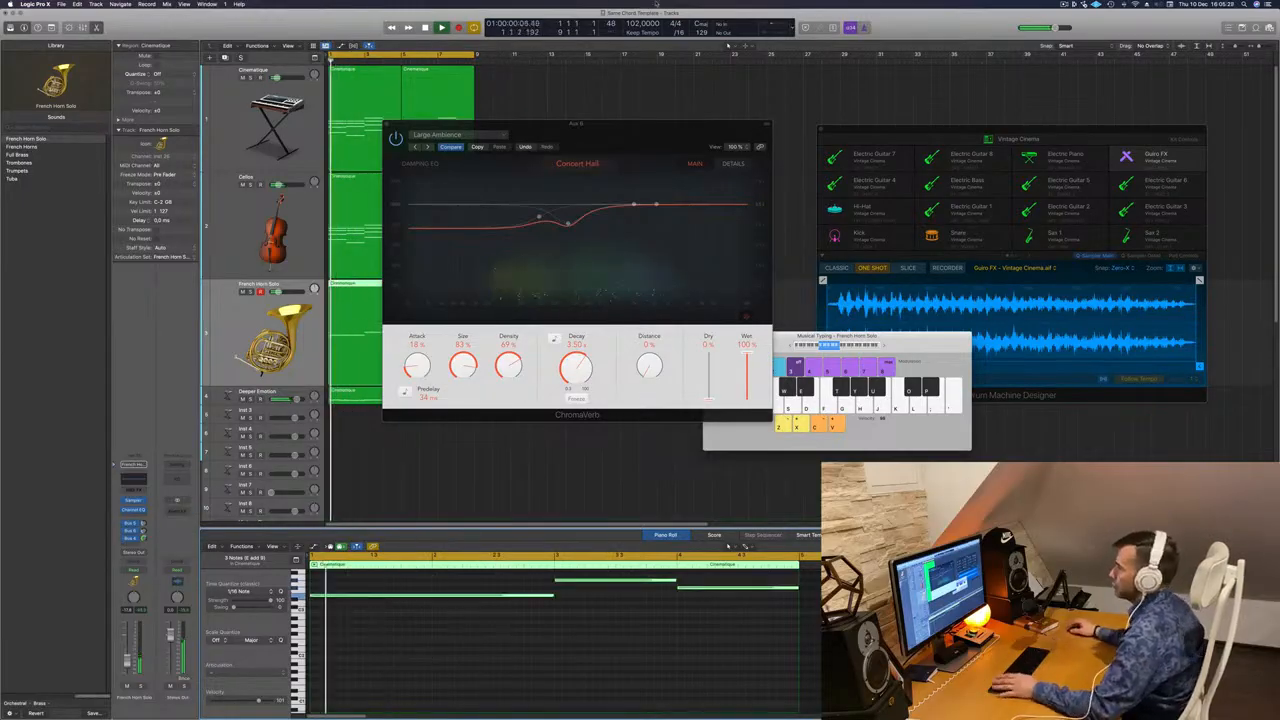
Raise the French Horn Solo track's volume slightly and copy its melody region directly after itself to fill the loop
drag(631, 131, 932, 56)
click(125, 630)
key(space)
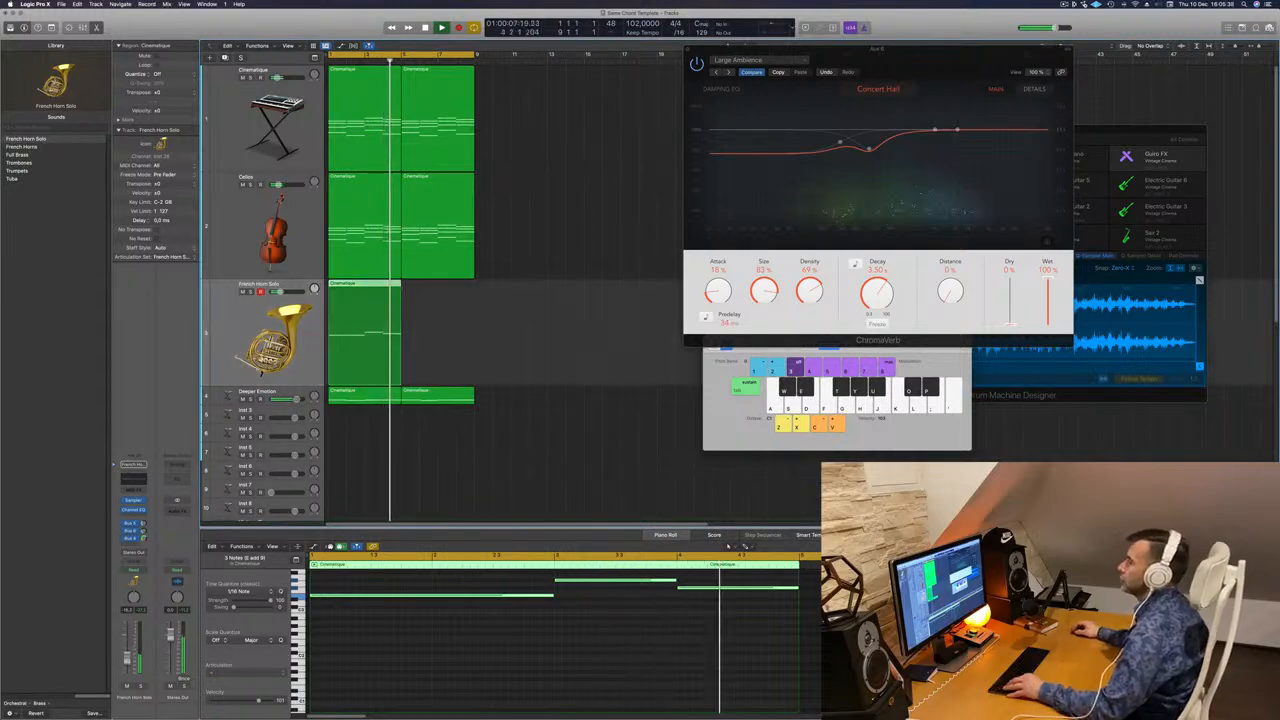
drag(355, 287, 440, 300)
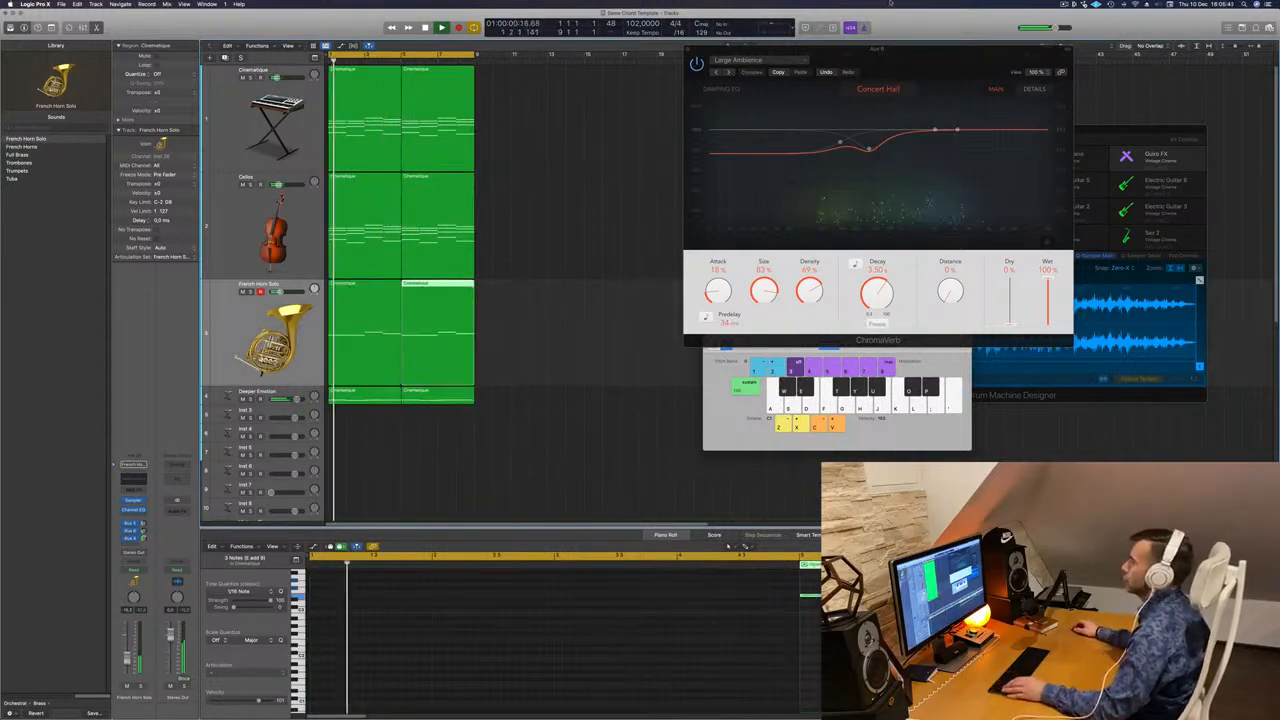
drag(918, 56, 998, 66)
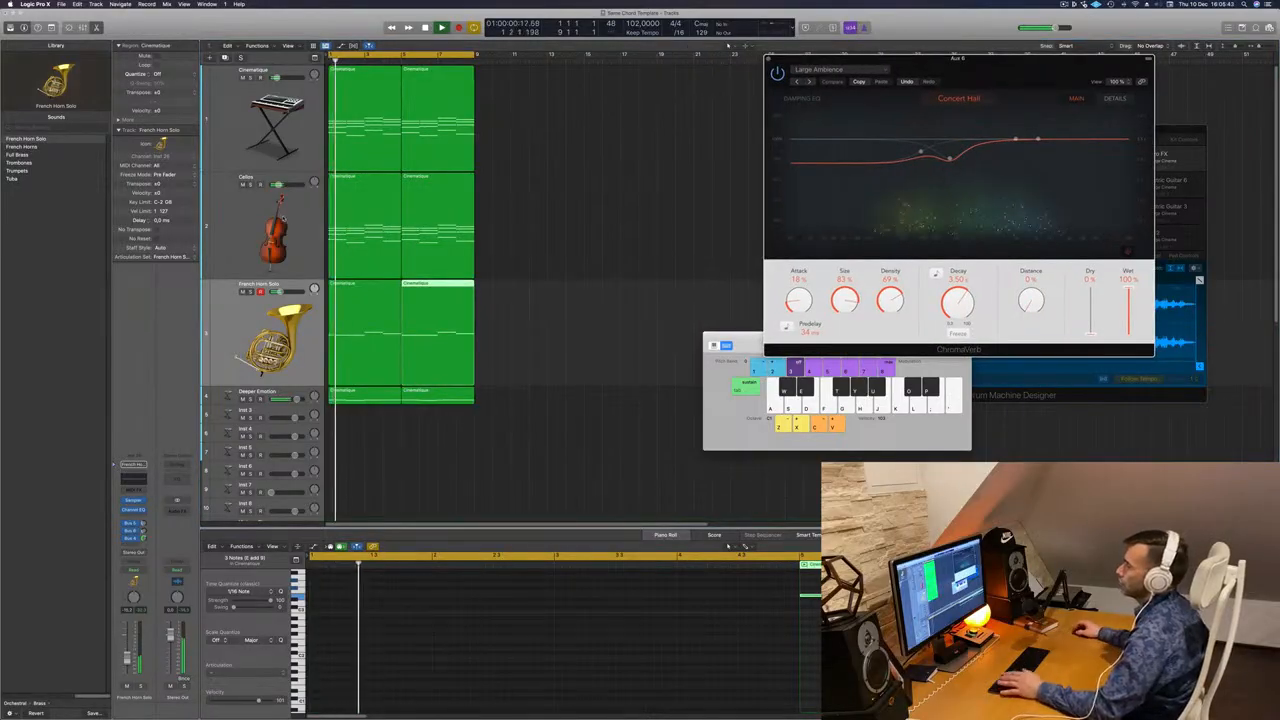
Inspect the Cellos track's Sampler instrument, close it, and replay the loop from the start
click(283, 218)
key(Return)
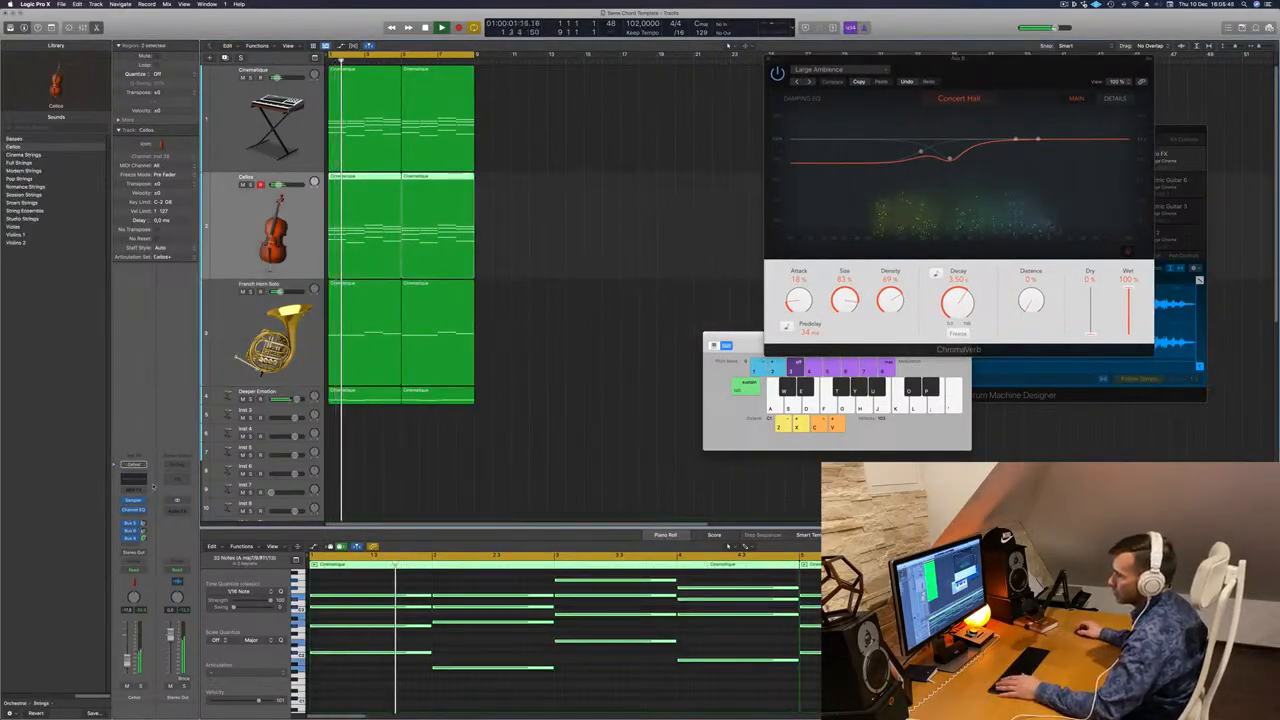
click(133, 501)
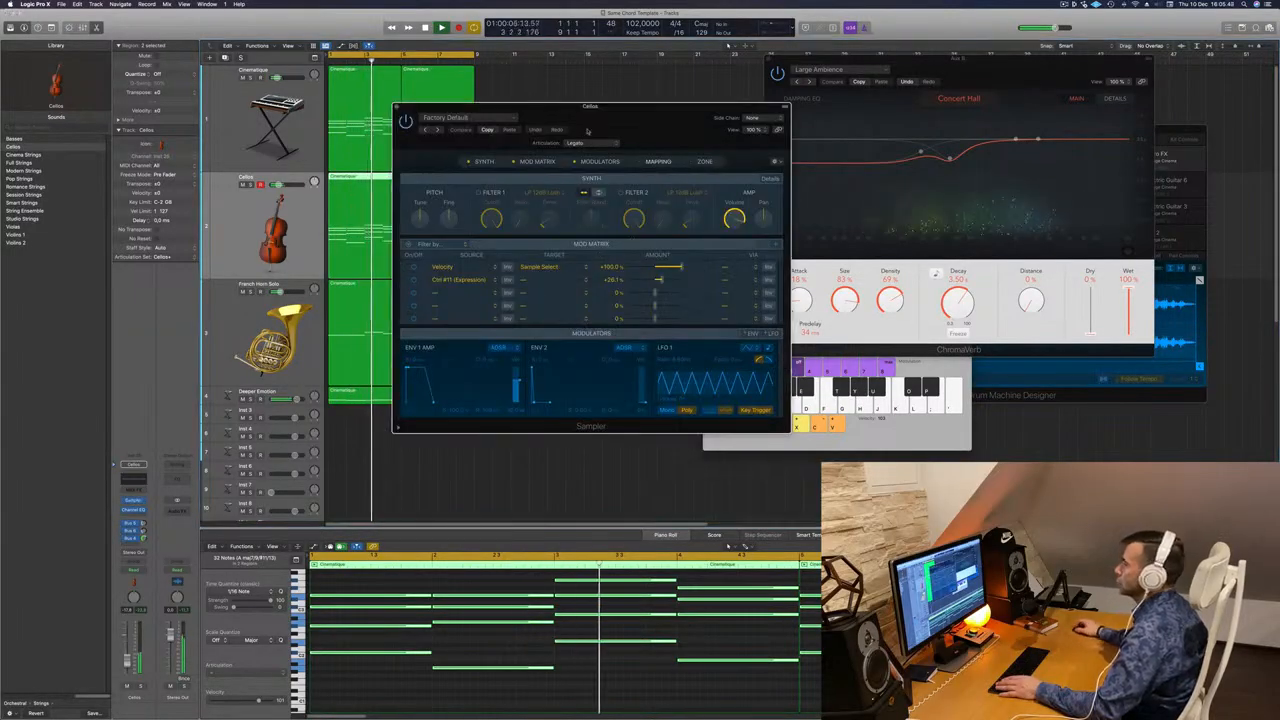
drag(404, 106, 376, 108)
click(369, 108)
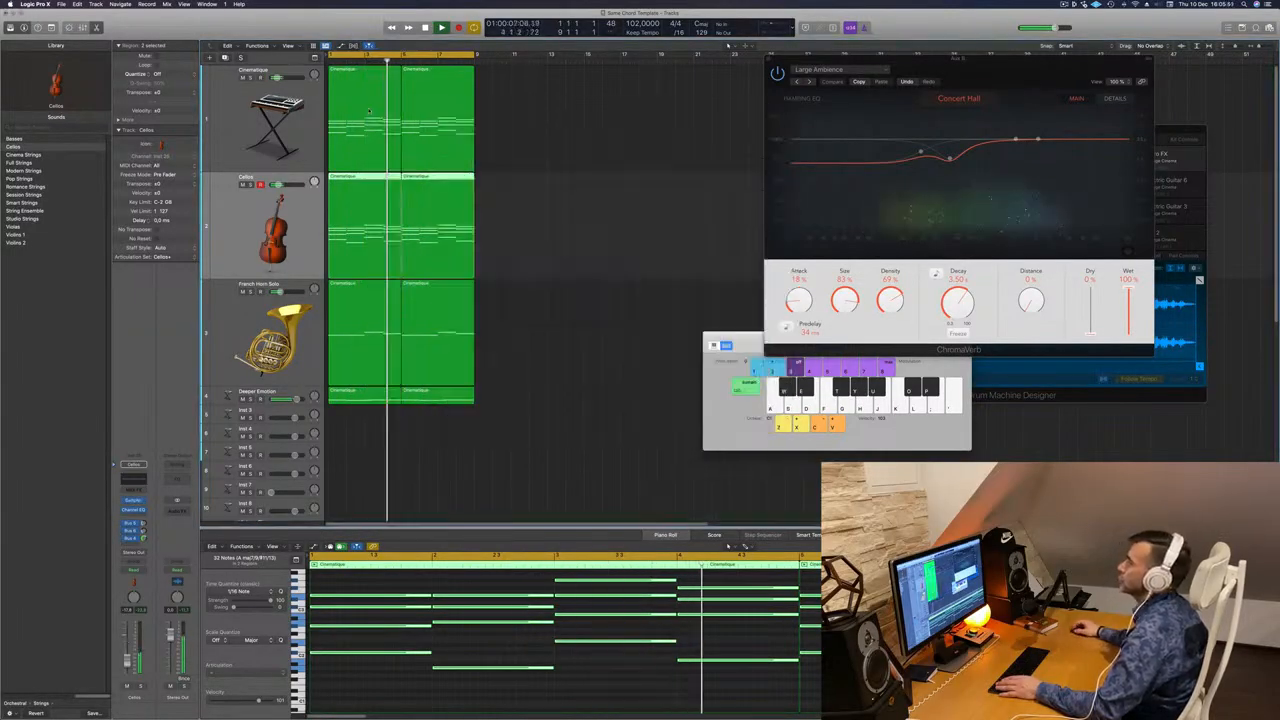
click(539, 250)
key(Return)
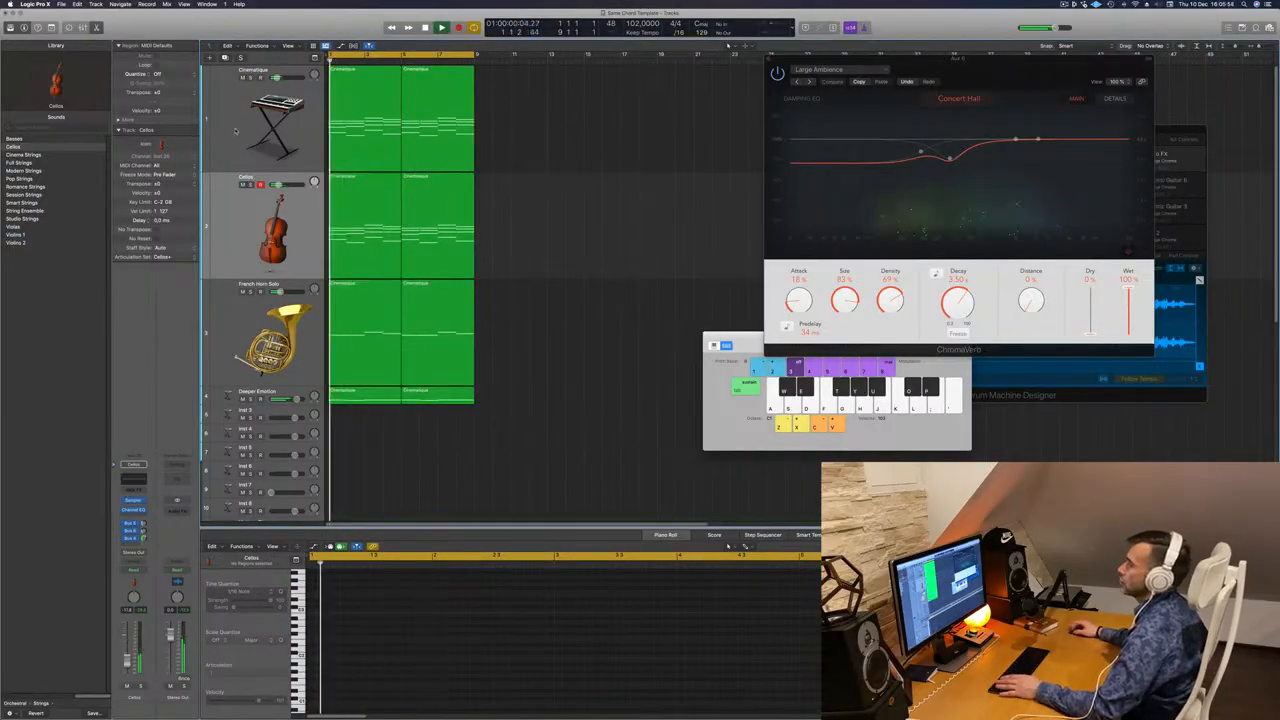
Send the Cinematique track to the ChromaVerb reverb on Bus 4 and replay the loop
click(248, 88)
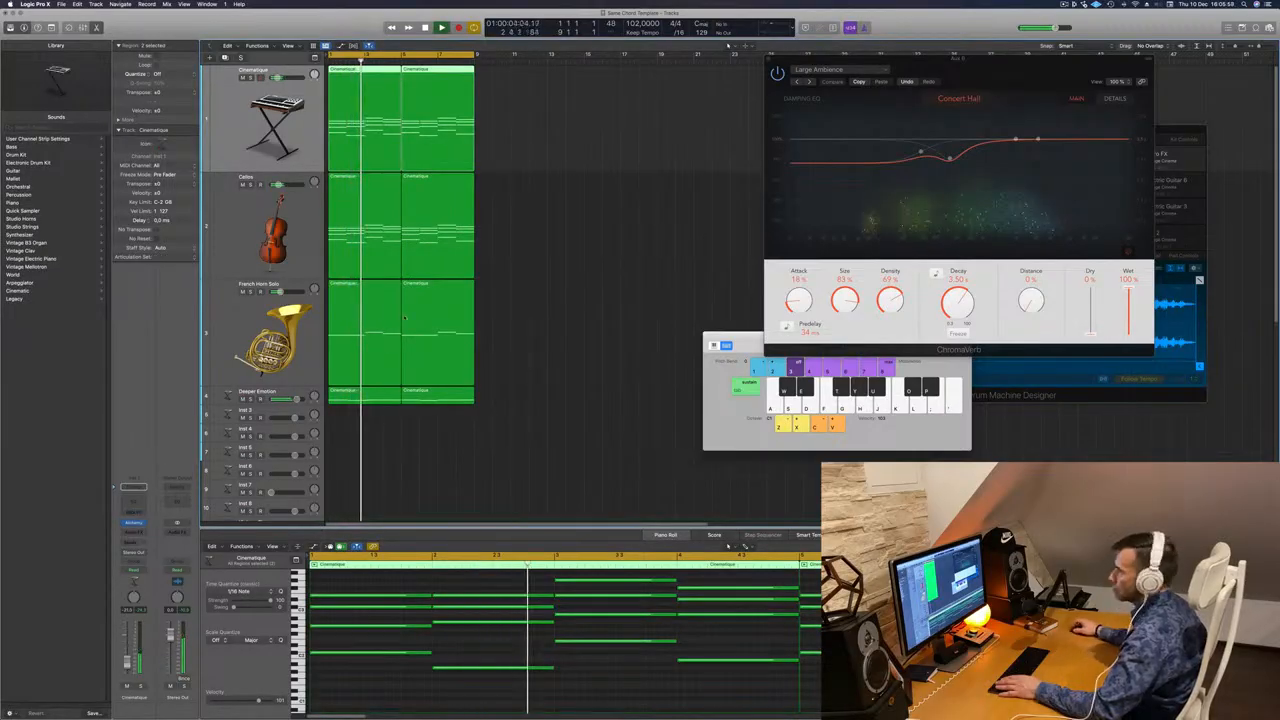
drag(923, 56, 950, 62)
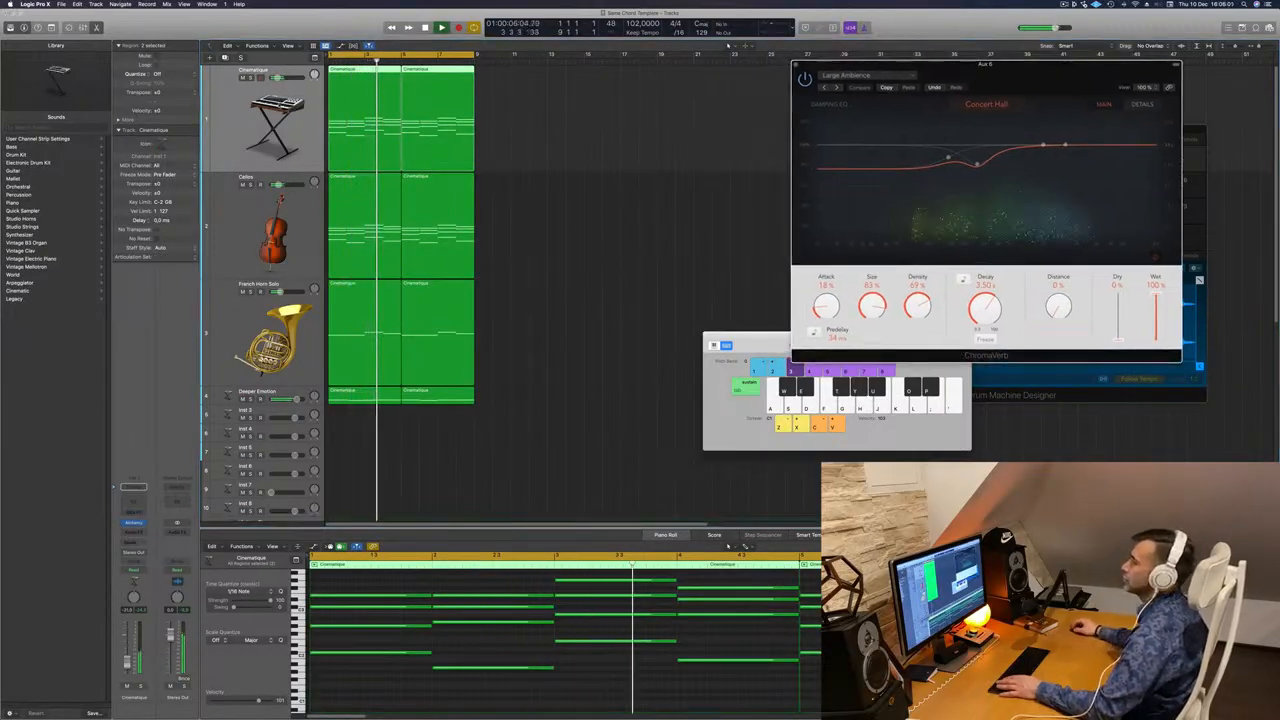
click(131, 548)
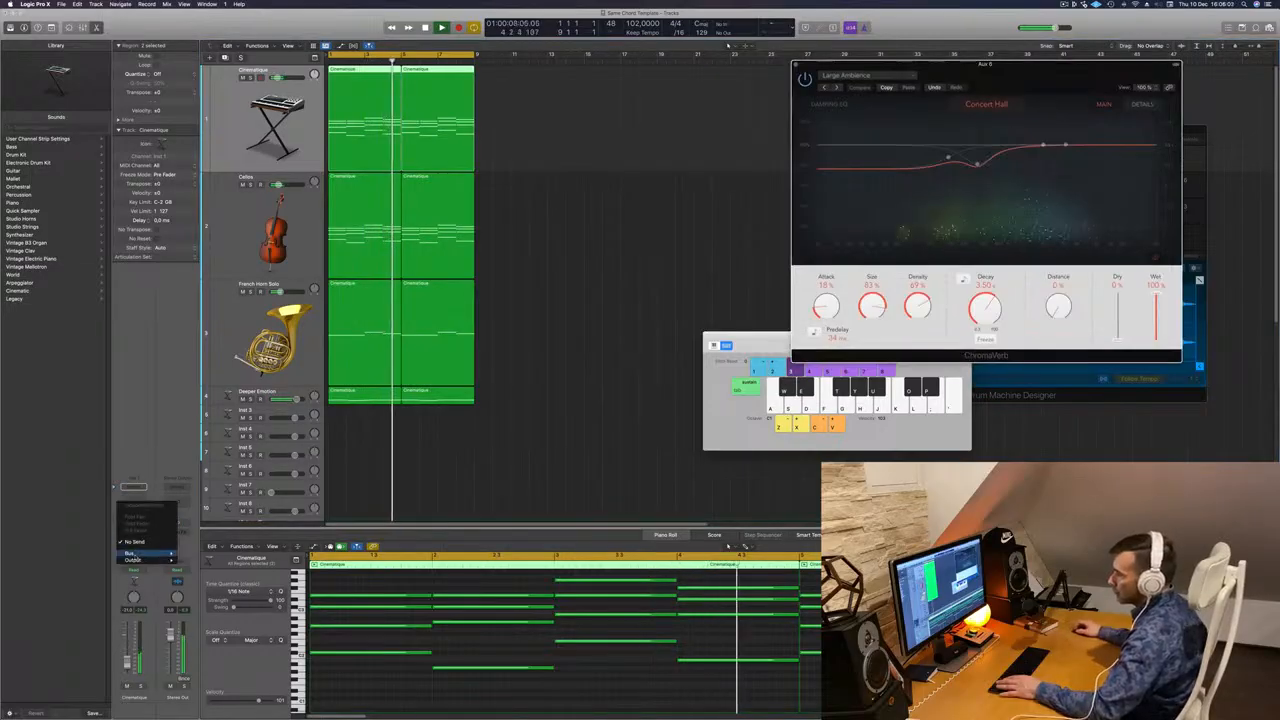
mouse_move(135, 553)
click(232, 475)
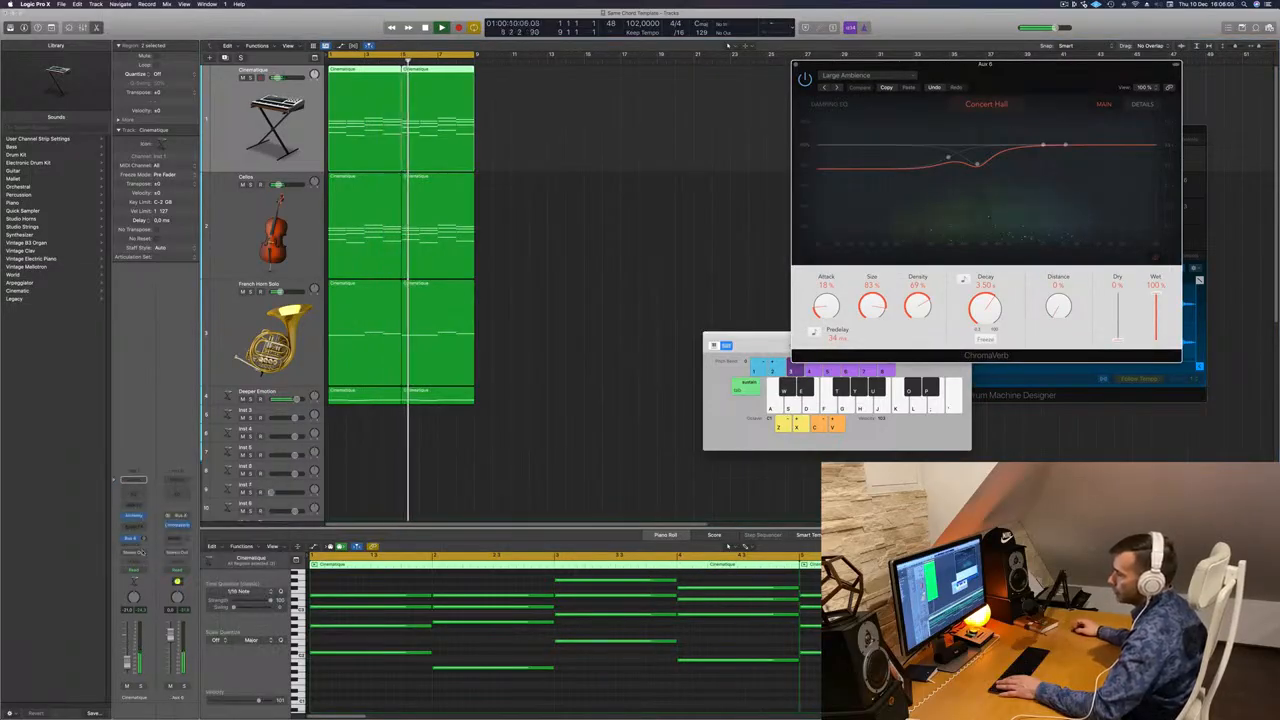
click(603, 267)
key(Return)
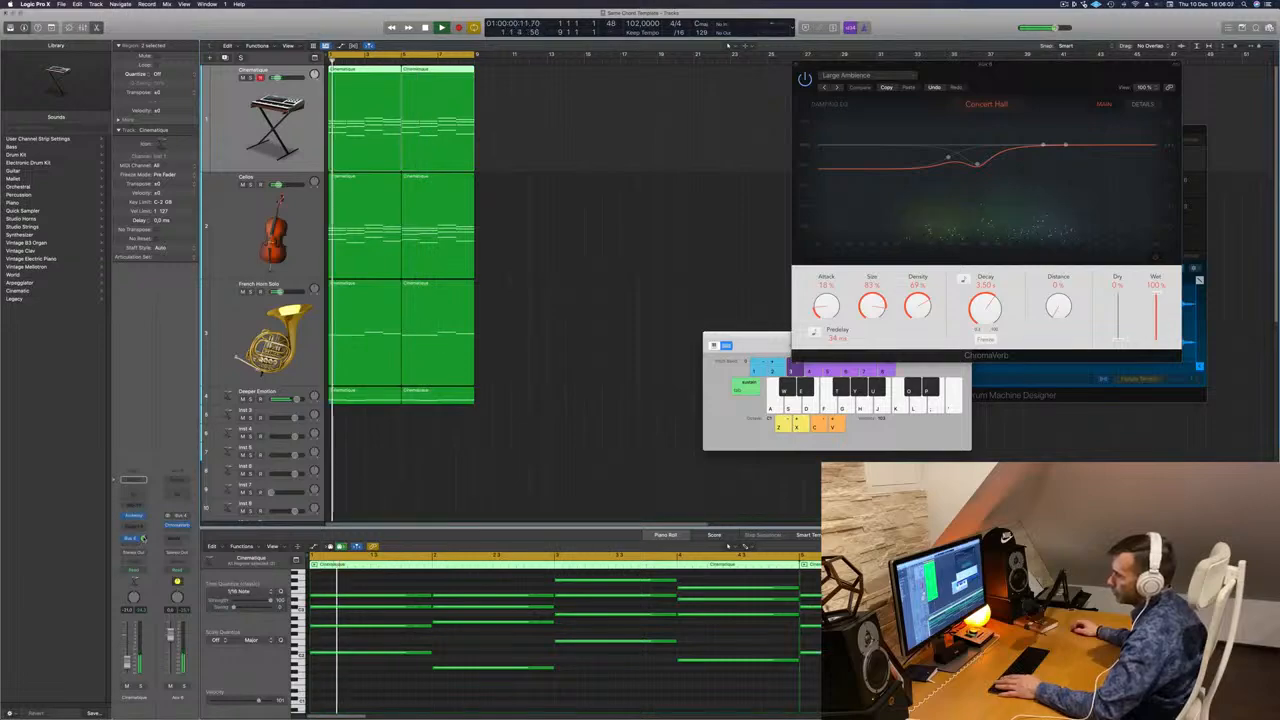
key(Down)
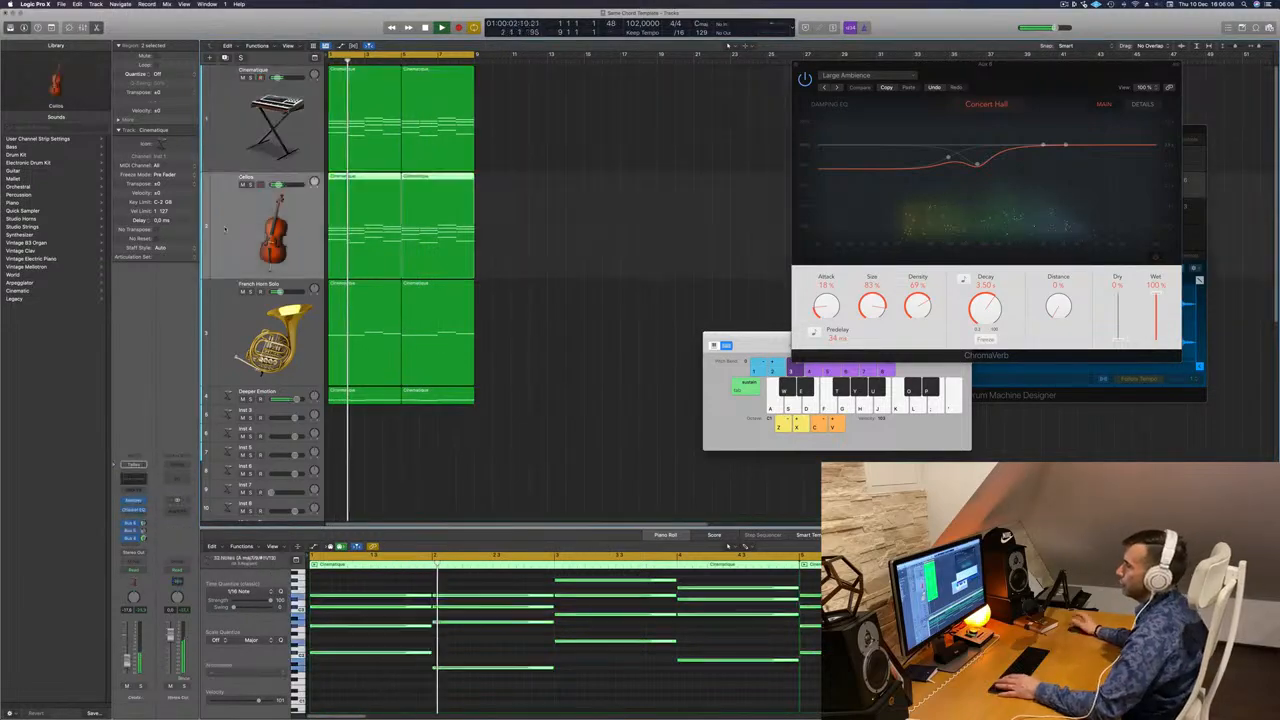
Duplicate the French Horn Solo track and copy the first Cellos chord region onto the new track
click(219, 316)
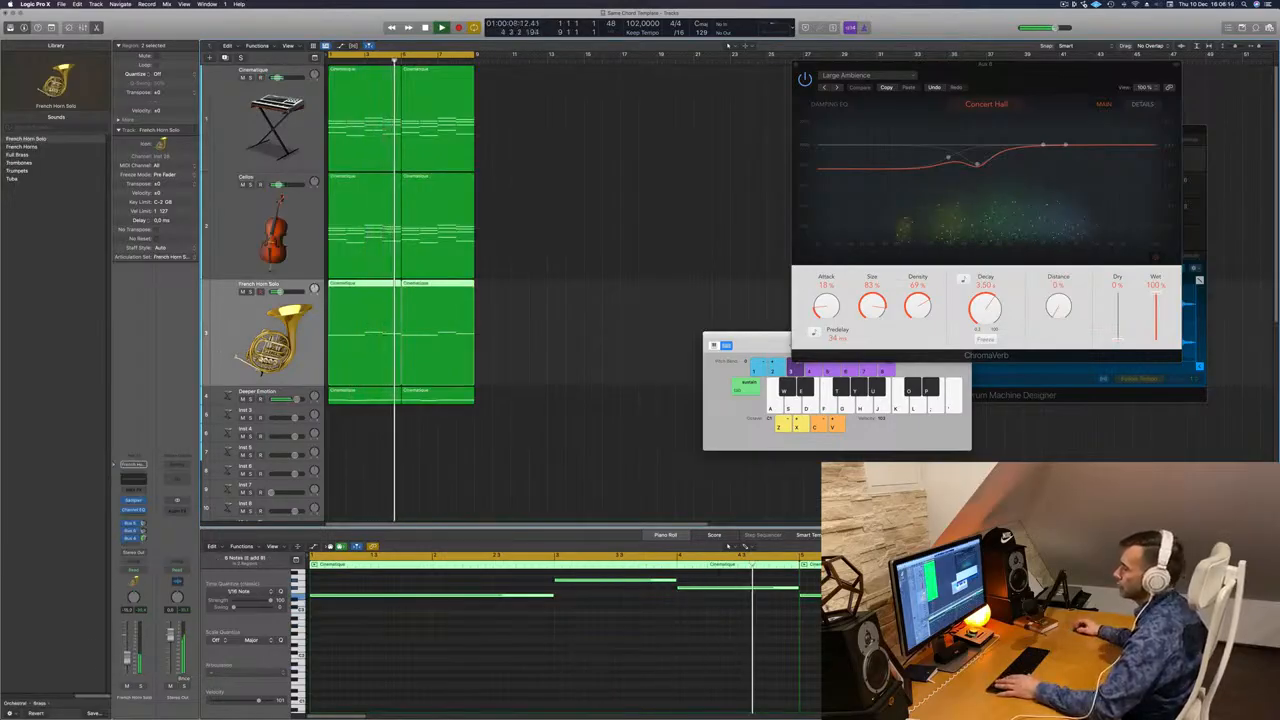
key(Return)
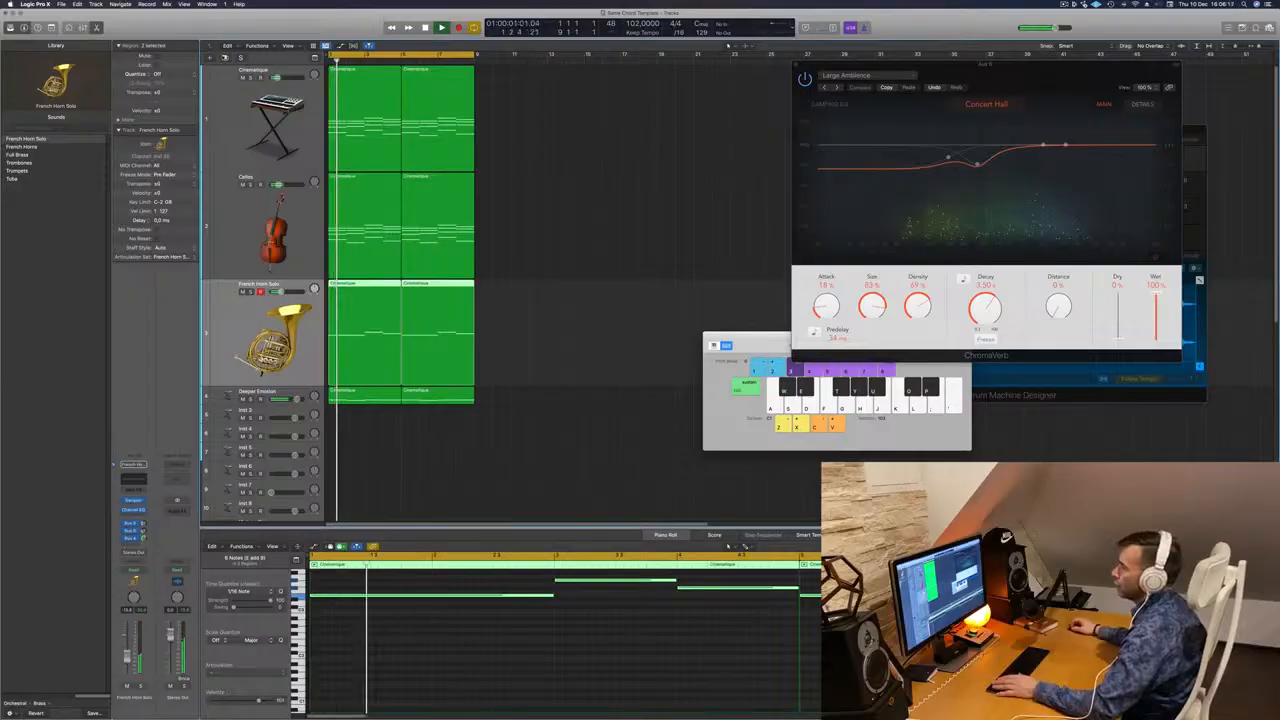
key(super+d)
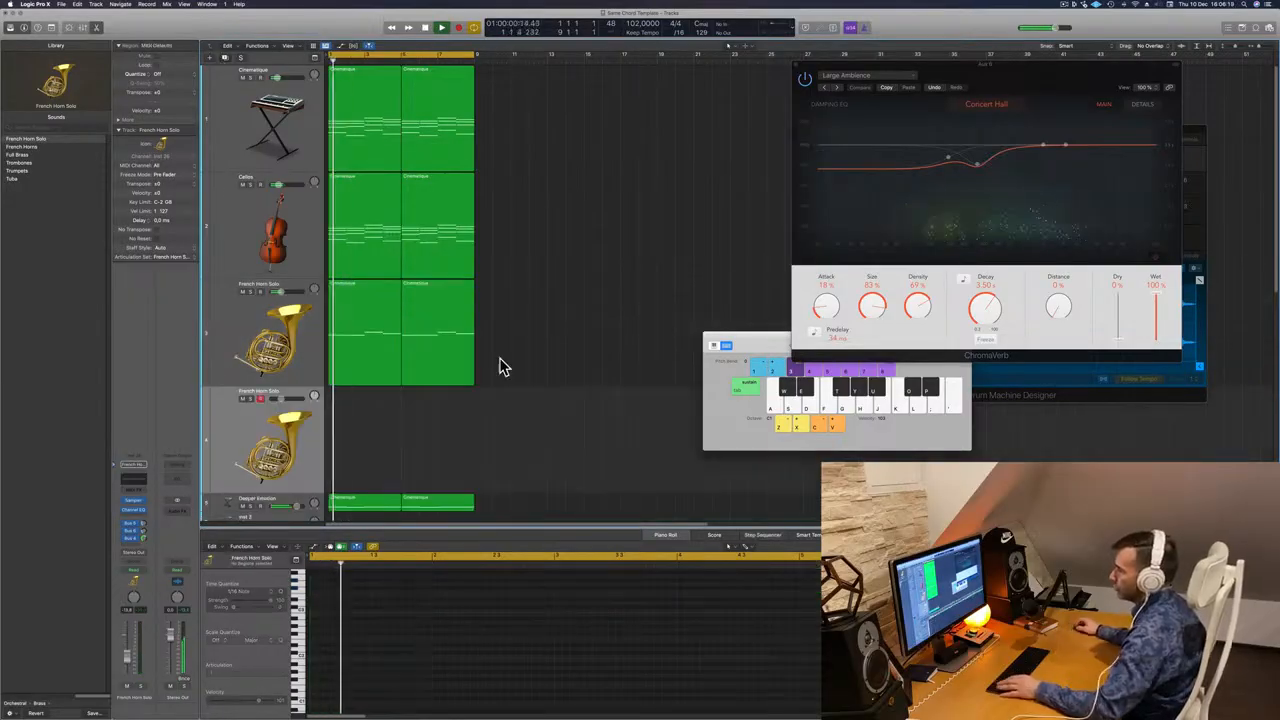
click(361, 364)
click(361, 219)
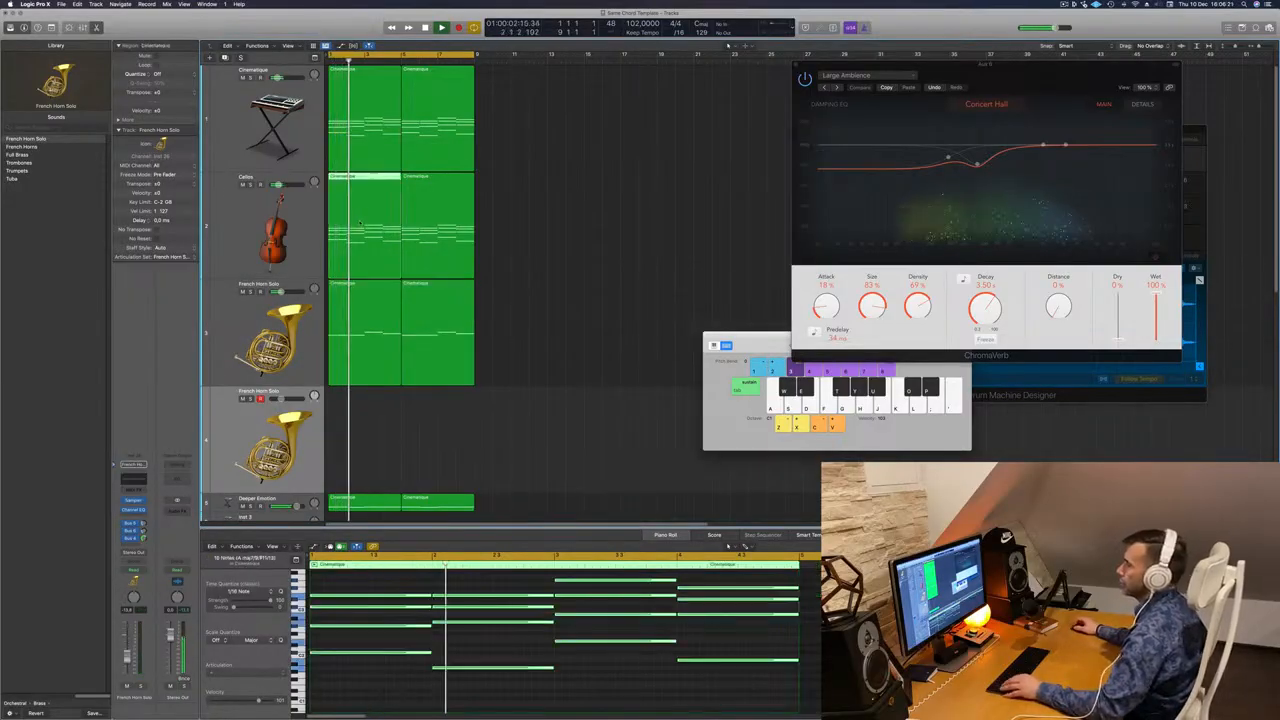
drag(359, 223, 362, 440)
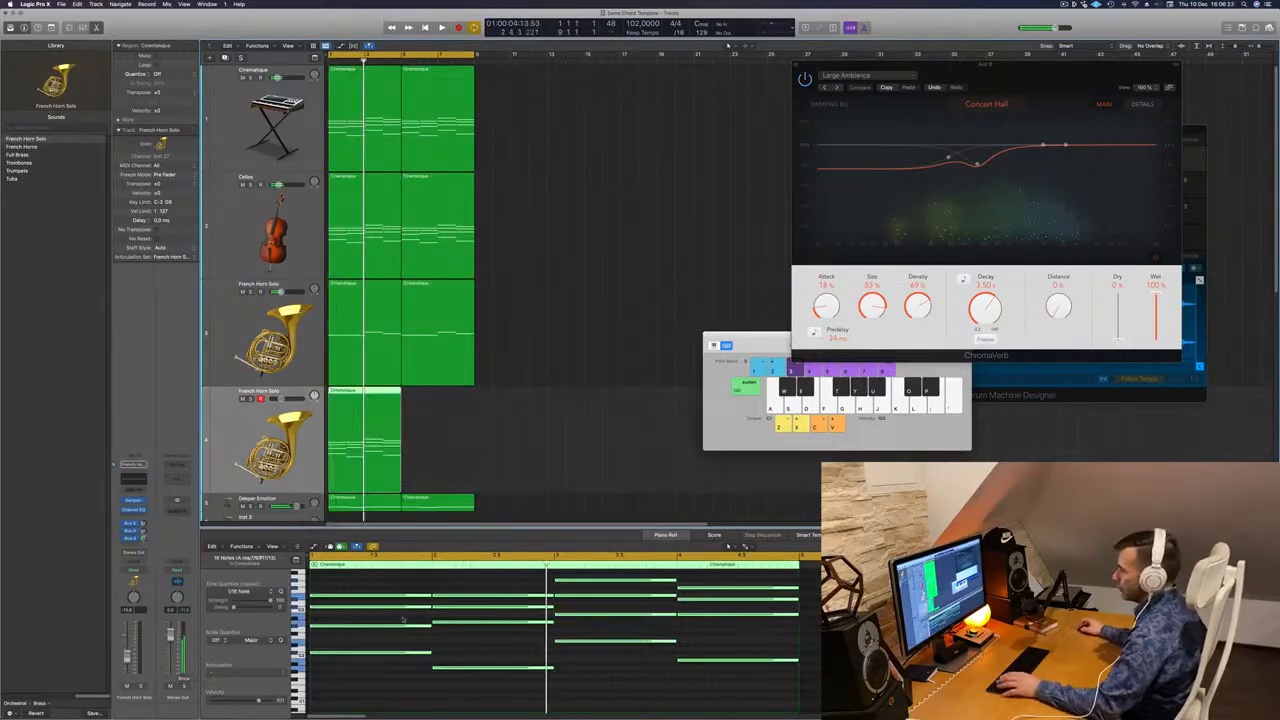
Delete all but the lowest note of each chord in the second French Horn Solo region and replay the loop
drag(389, 580, 612, 647)
key(Delete)
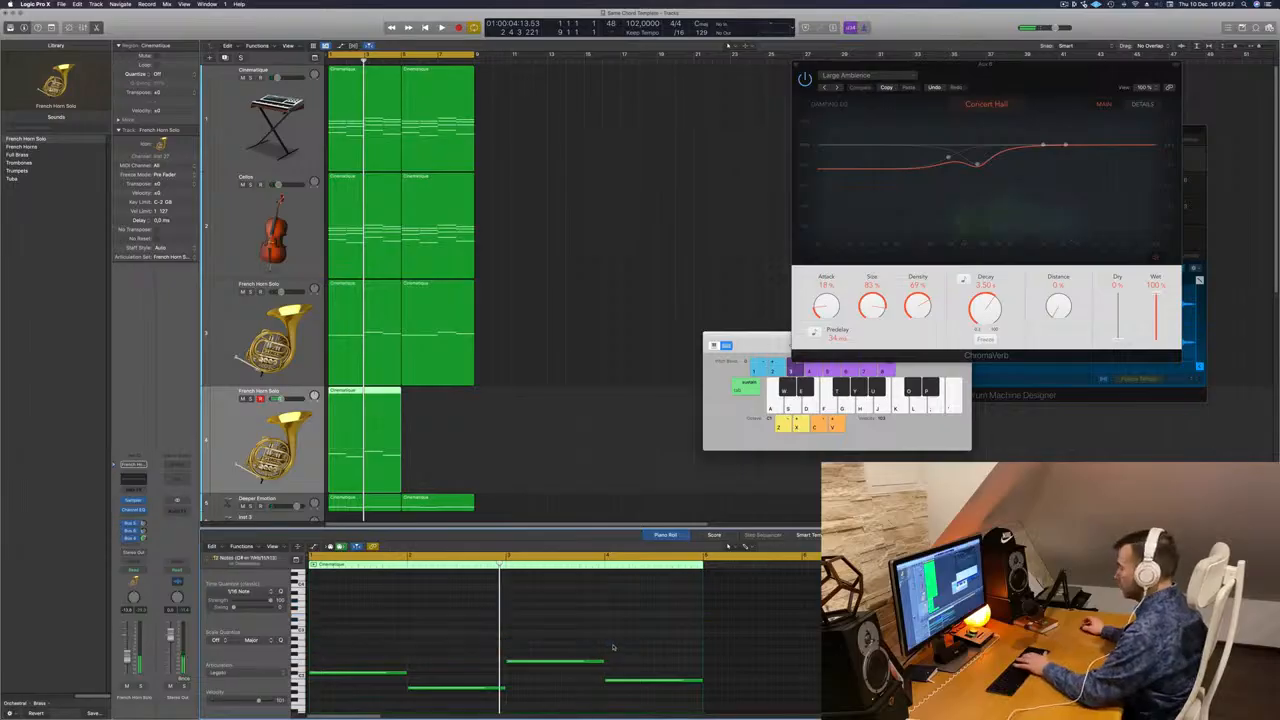
key(space)
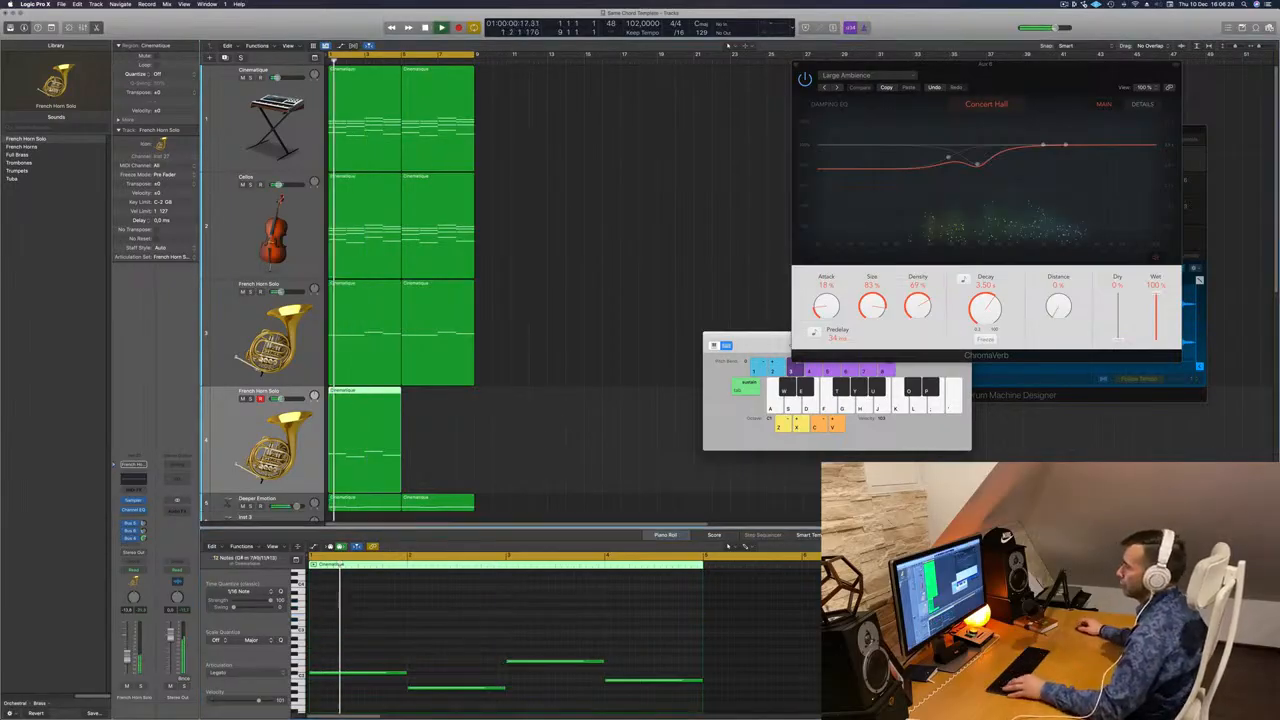
Copy the trimmed French Horn region directly after itself and check the track in solo during playback
drag(350, 405, 424, 400)
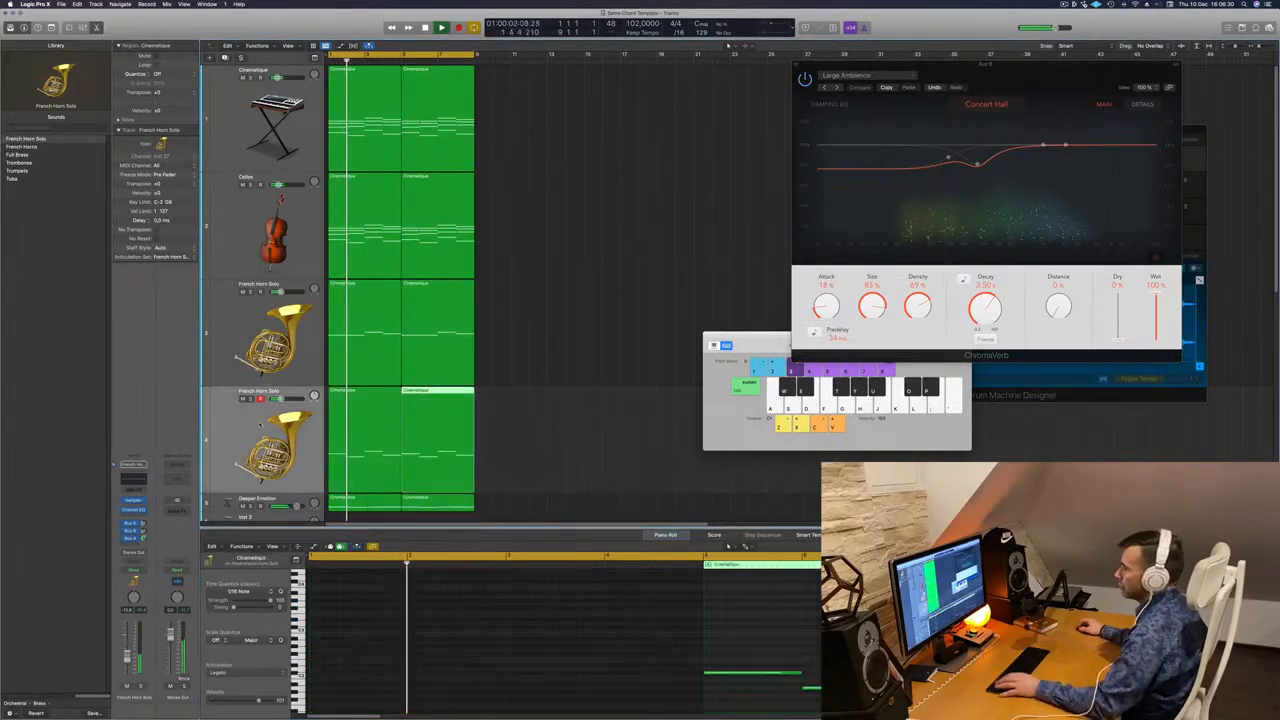
click(254, 427)
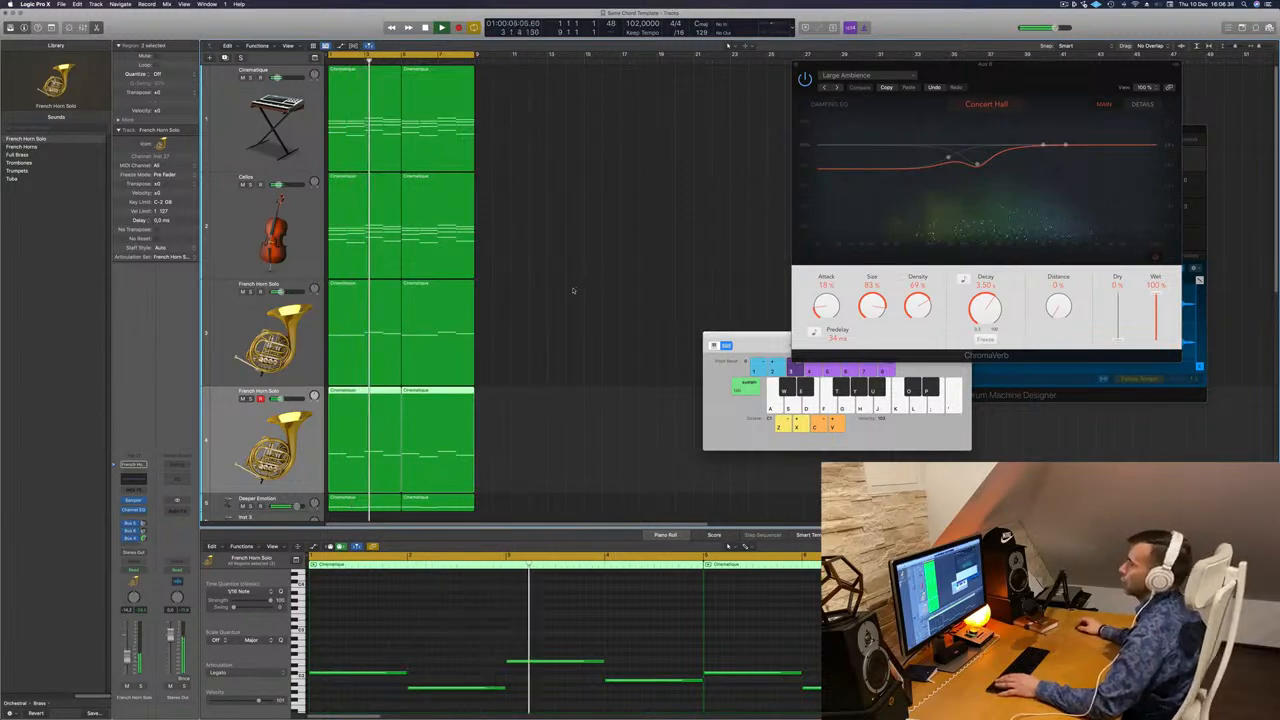
key(s)
click(250, 399)
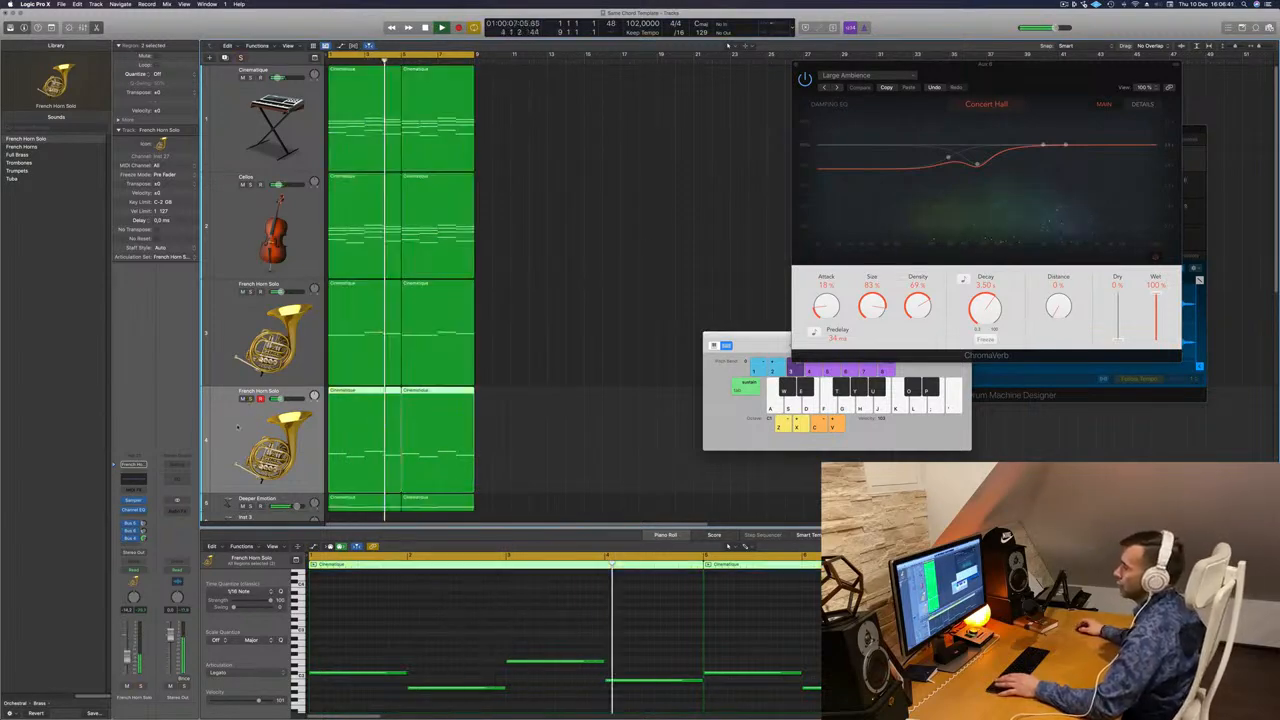
Repeat all regions once after themselves and extend the cycle range to bar 17
scroll(587, 269, down, 2)
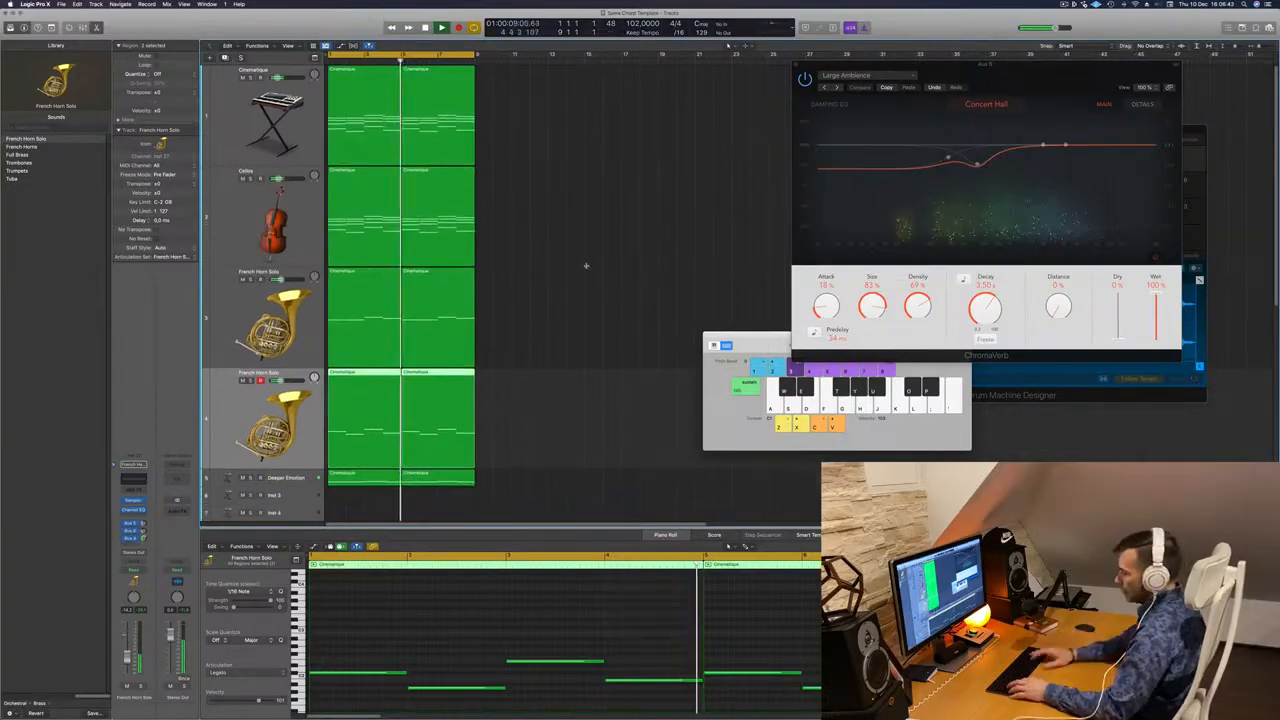
key(super+a)
key(super+r)
click(636, 260)
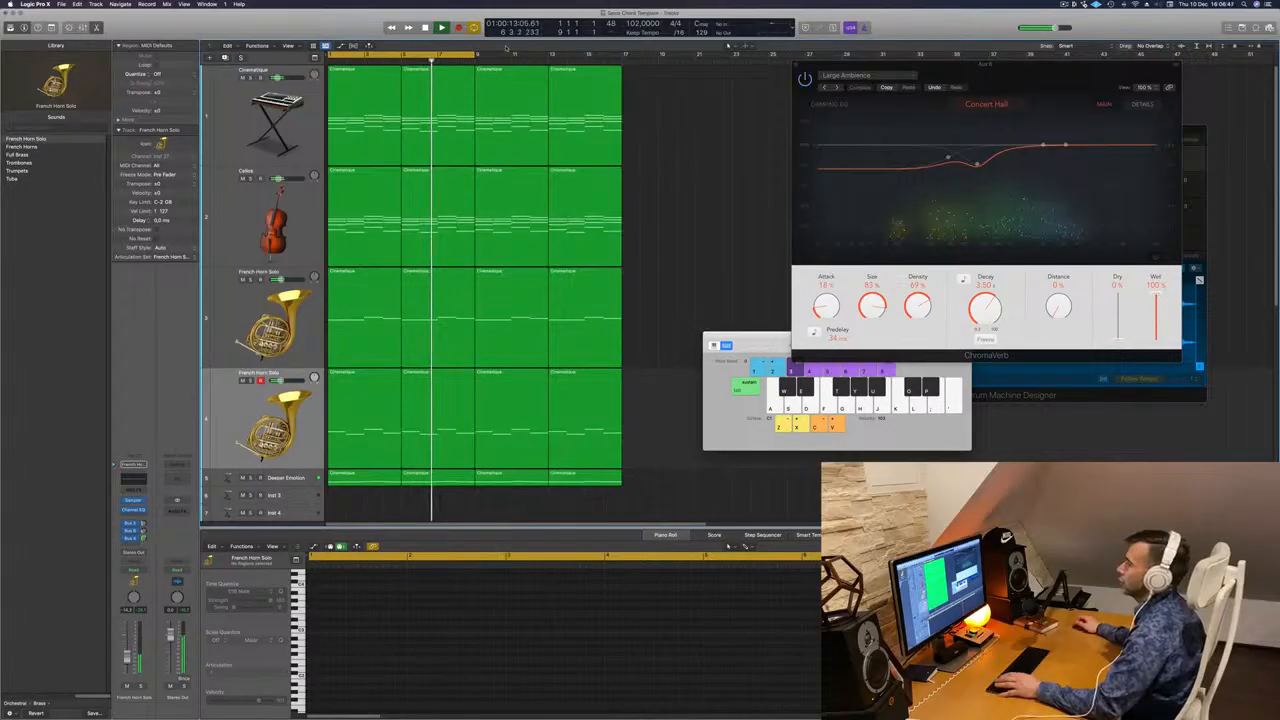
drag(476, 53, 625, 74)
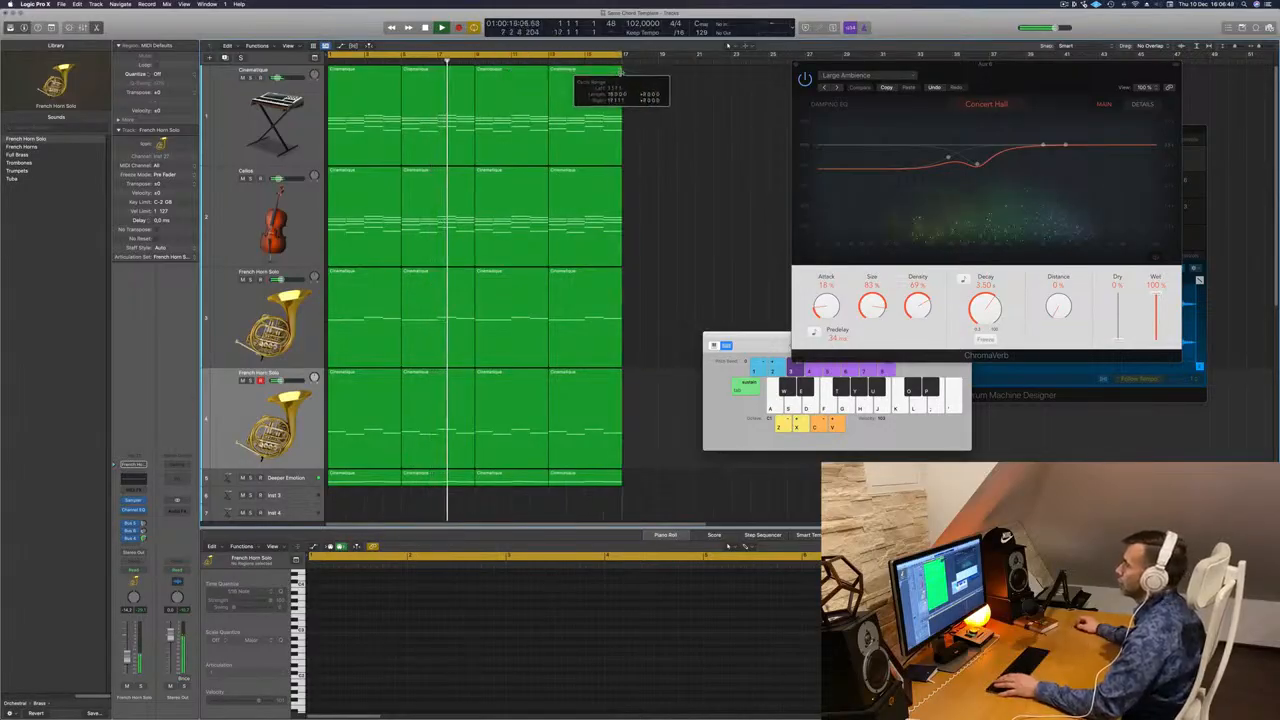
Duplicate the Cellos track and copy the second French Horn track's four bass-note regions onto the new track
click(238, 208)
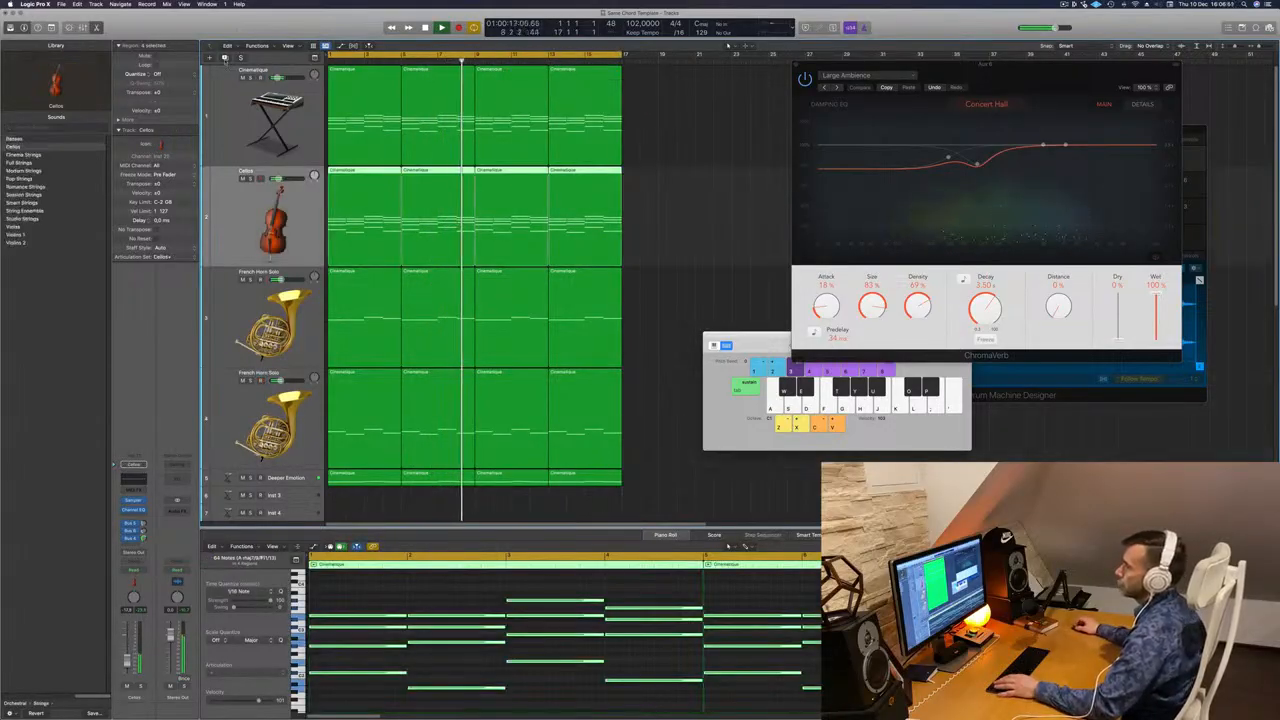
key(super+d)
scroll(660, 382, down, 3)
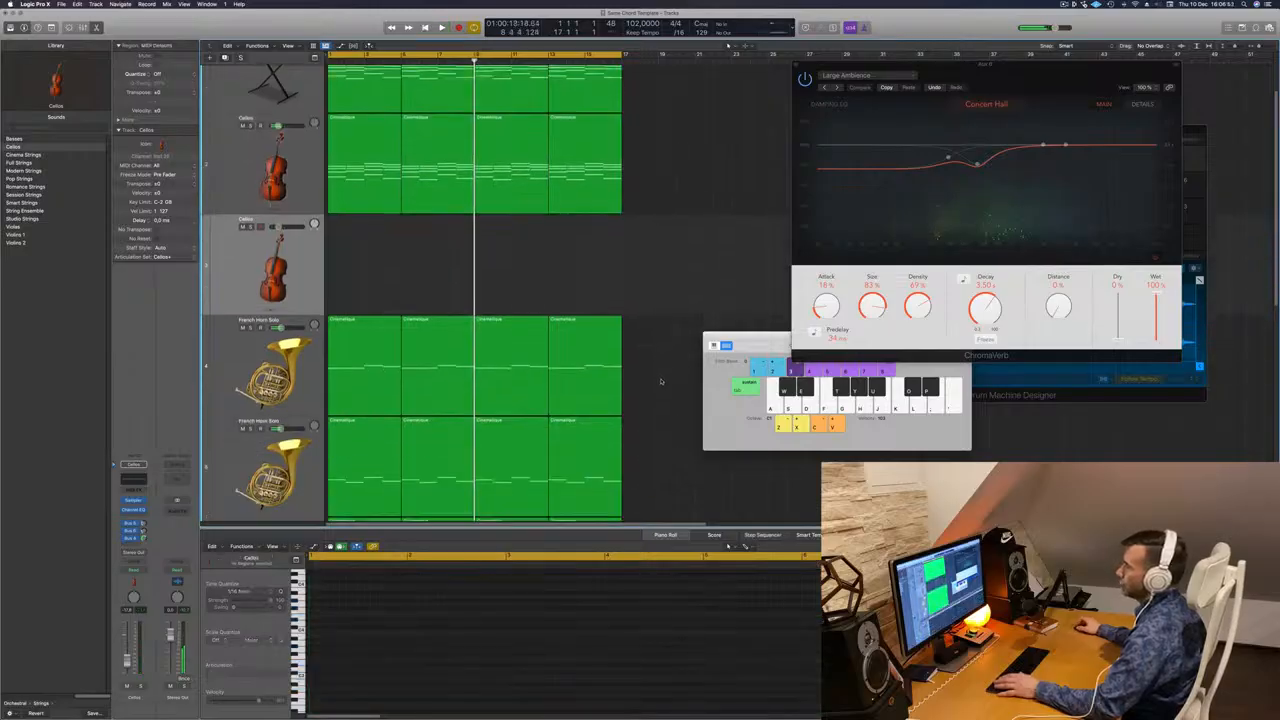
click(390, 362)
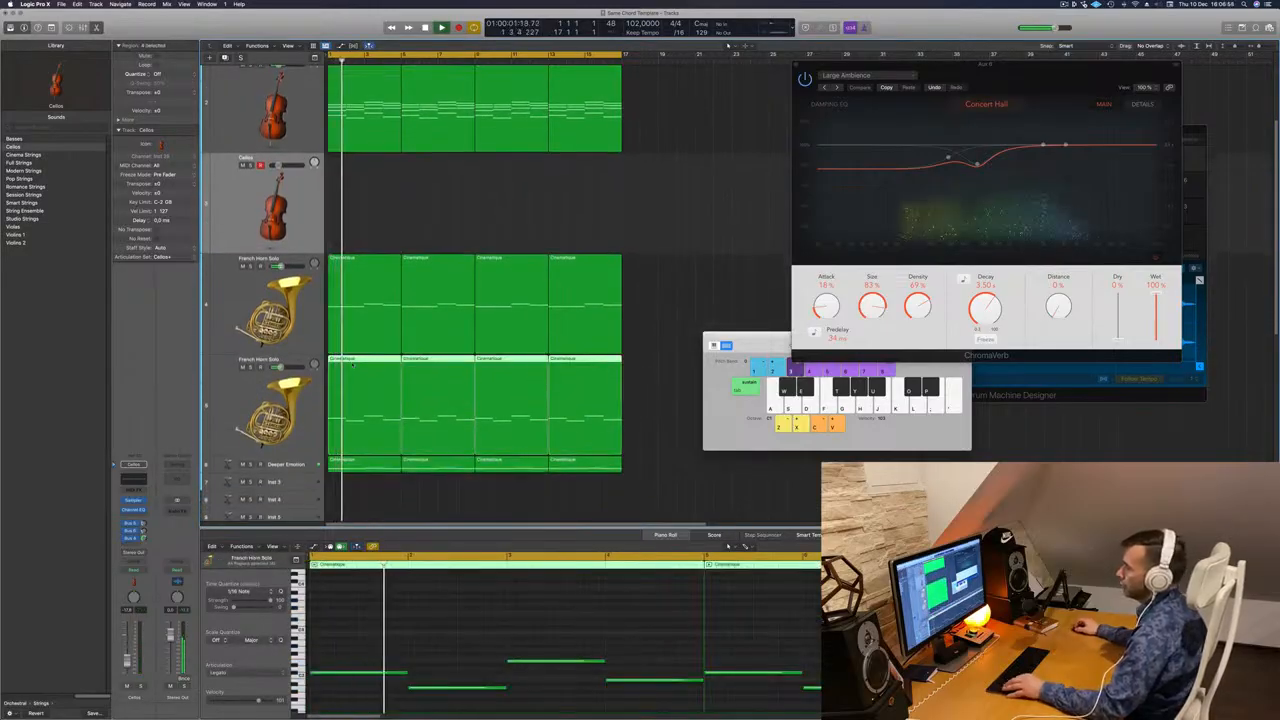
drag(351, 361, 330, 212)
Transpose the new Cellos track's bass notes down an octave and audition them soloed, then with the full mix
key(space)
key(space)
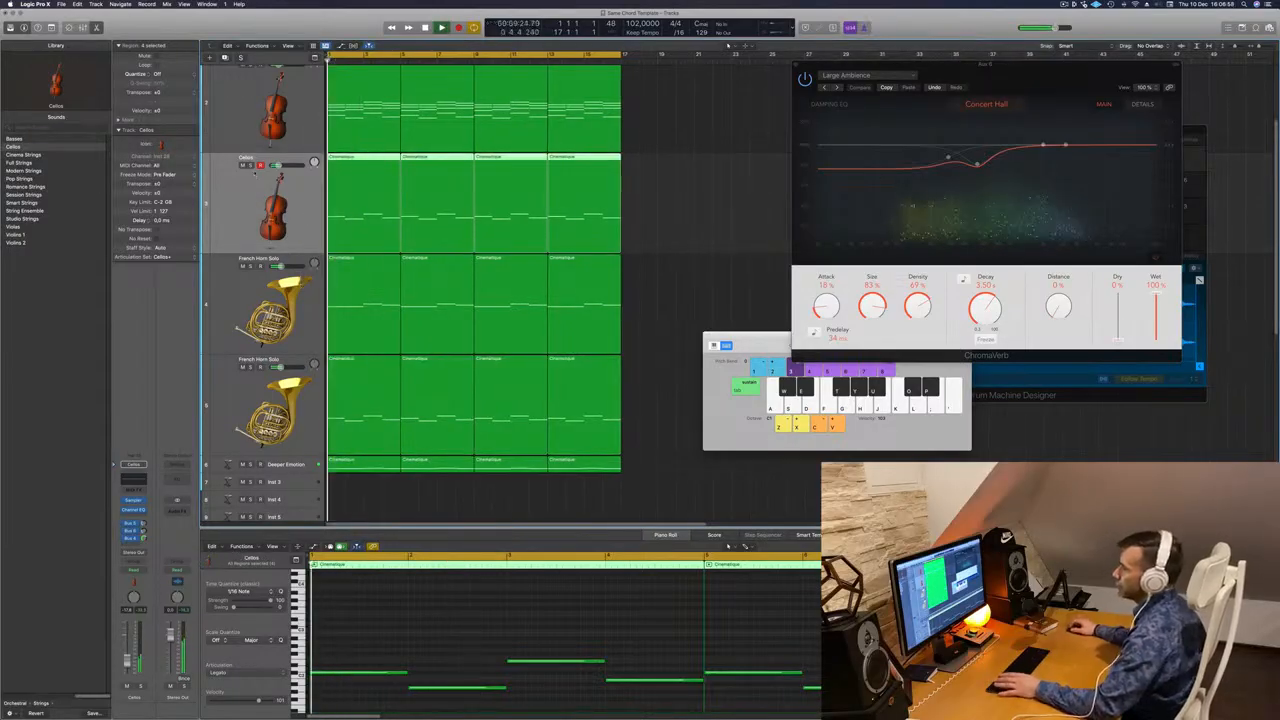
click(251, 165)
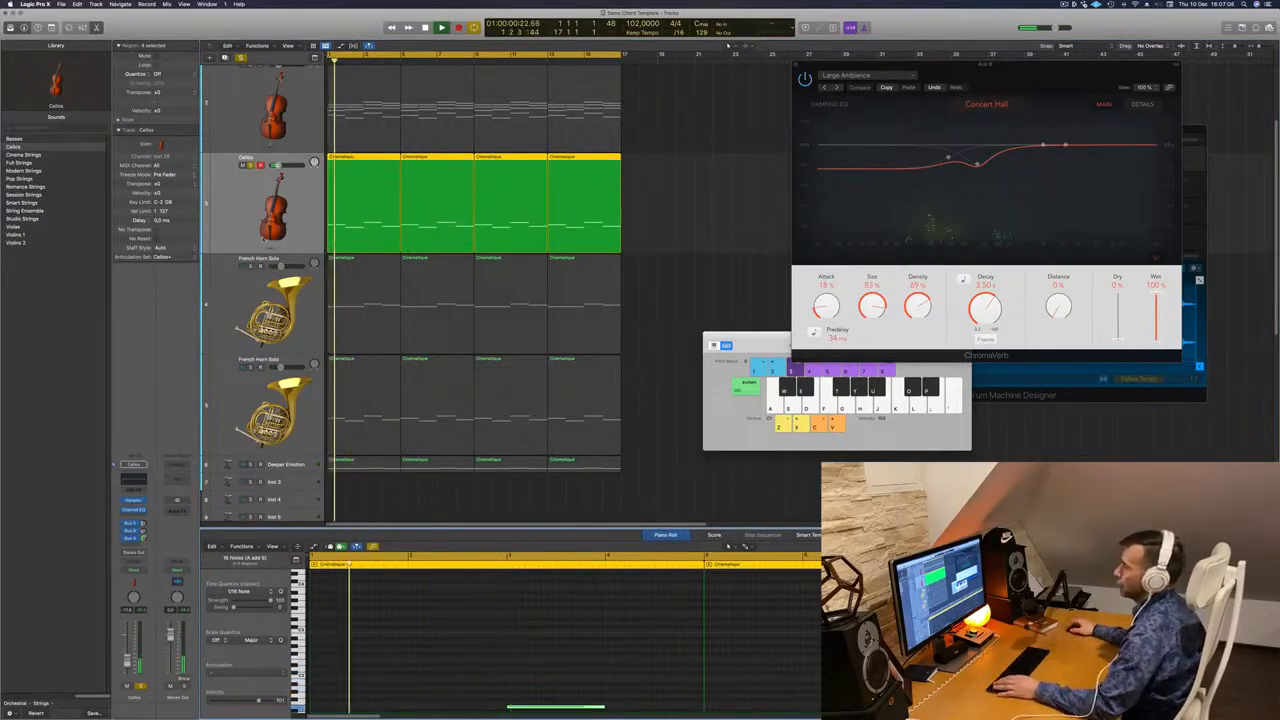
click(251, 165)
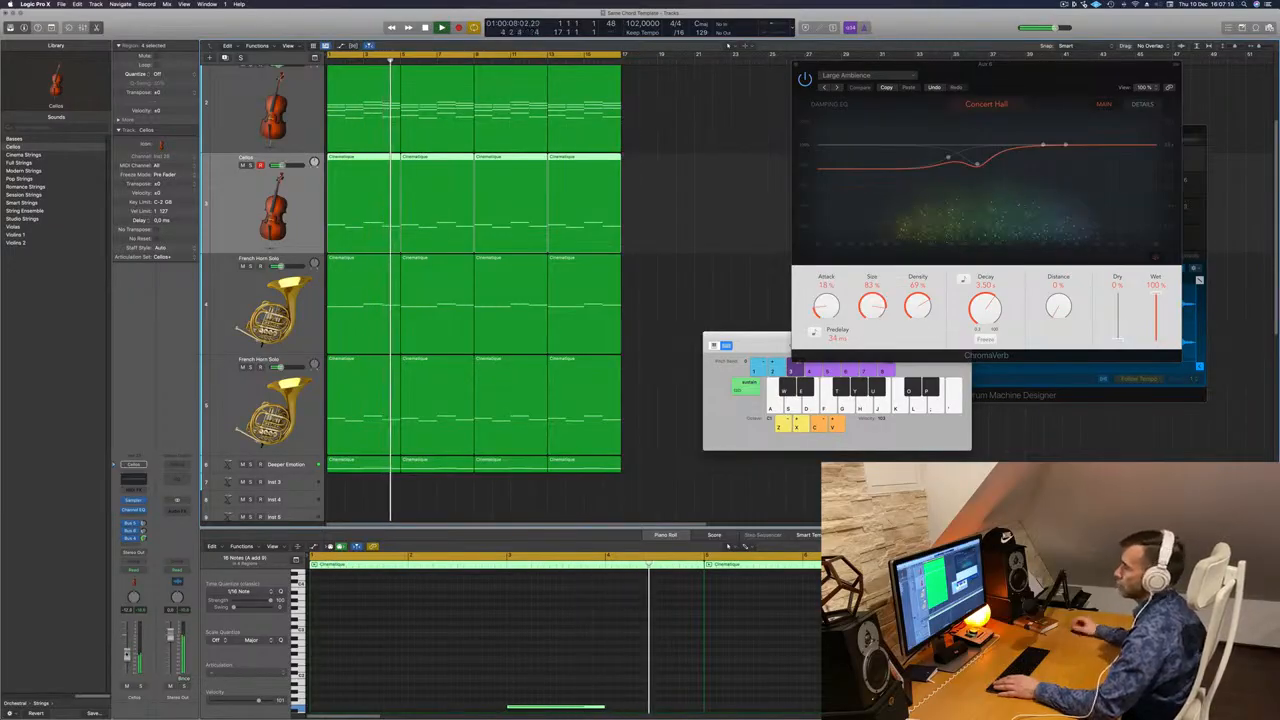
Deselect the regions, move the Musical Typing window away from the tracks and replay the loop from the start
click(660, 457)
key(space)
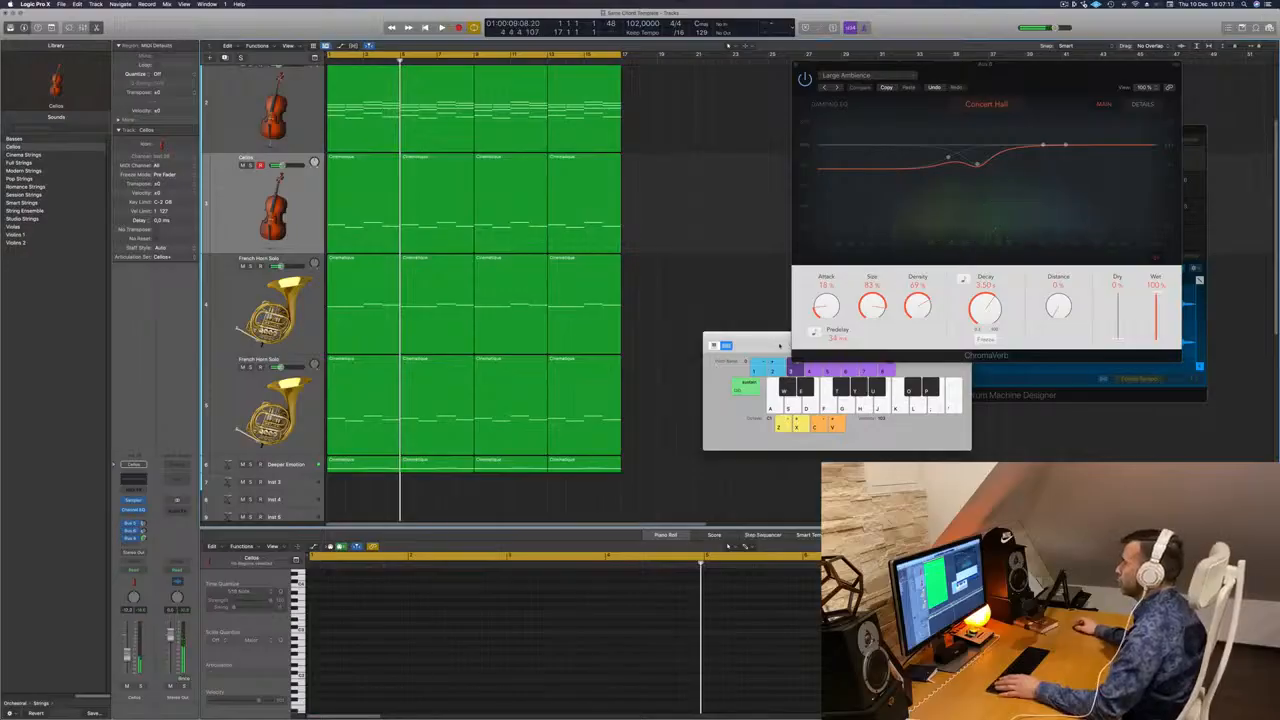
drag(780, 345, 999, 370)
key(space)
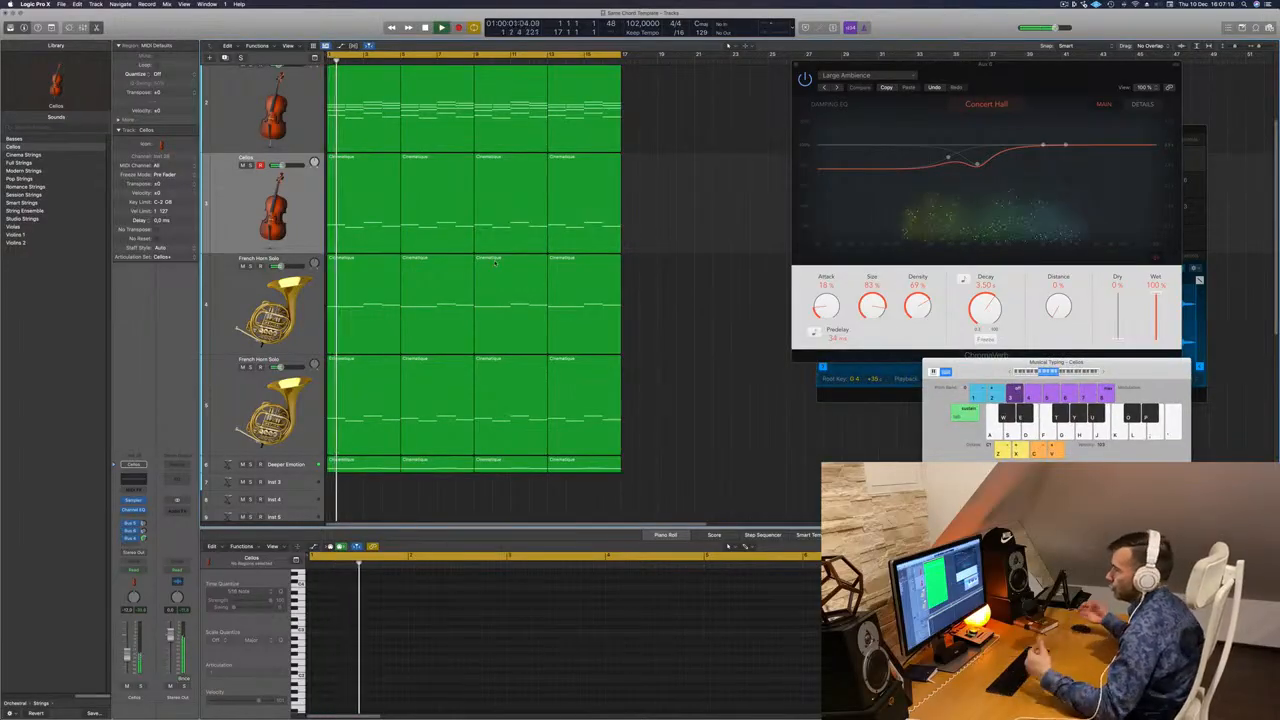
Duplicate the Cellos chord track, place the new track directly below Cinematique and copy the first chord region onto it
scroll(673, 236, up, 3)
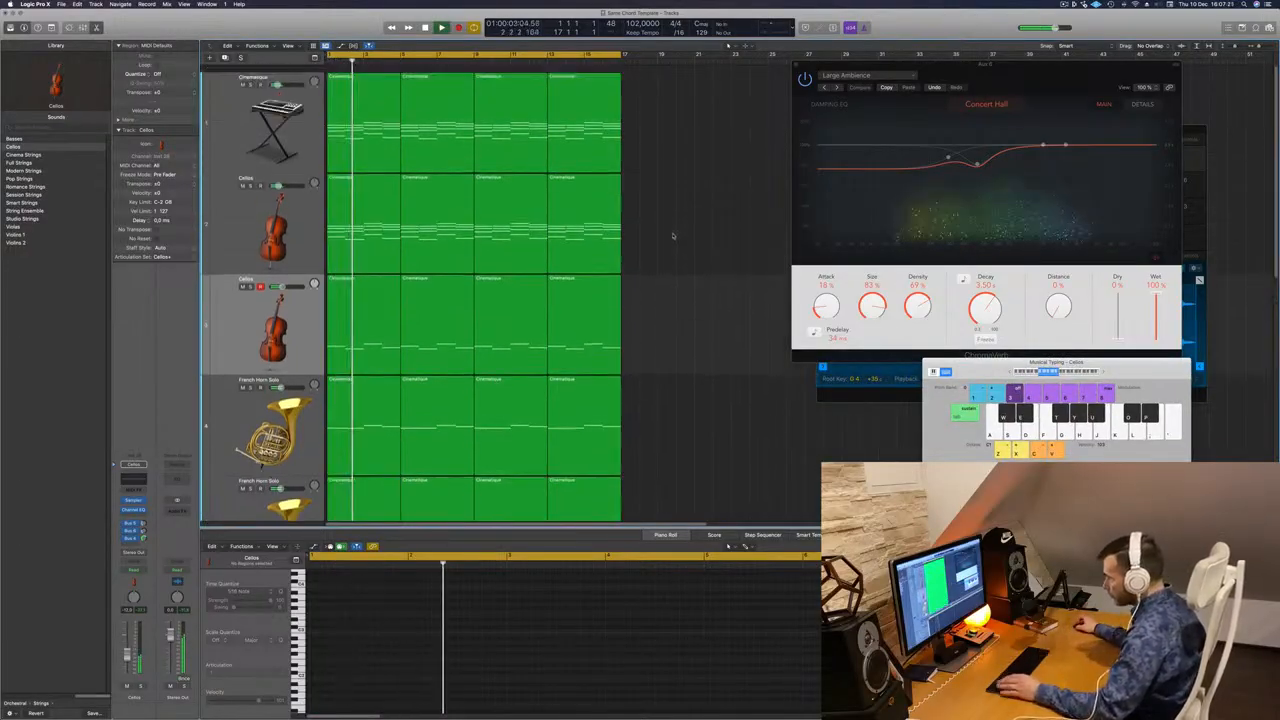
click(237, 207)
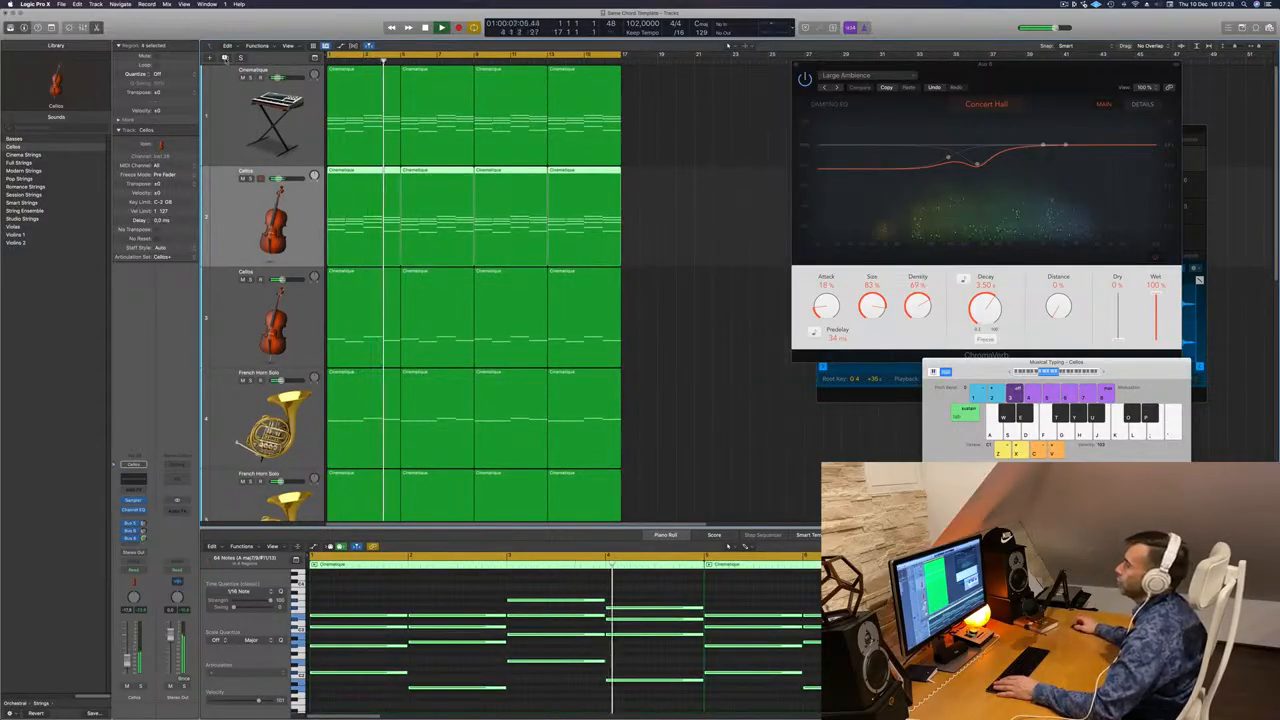
click(225, 59)
drag(233, 304, 232, 210)
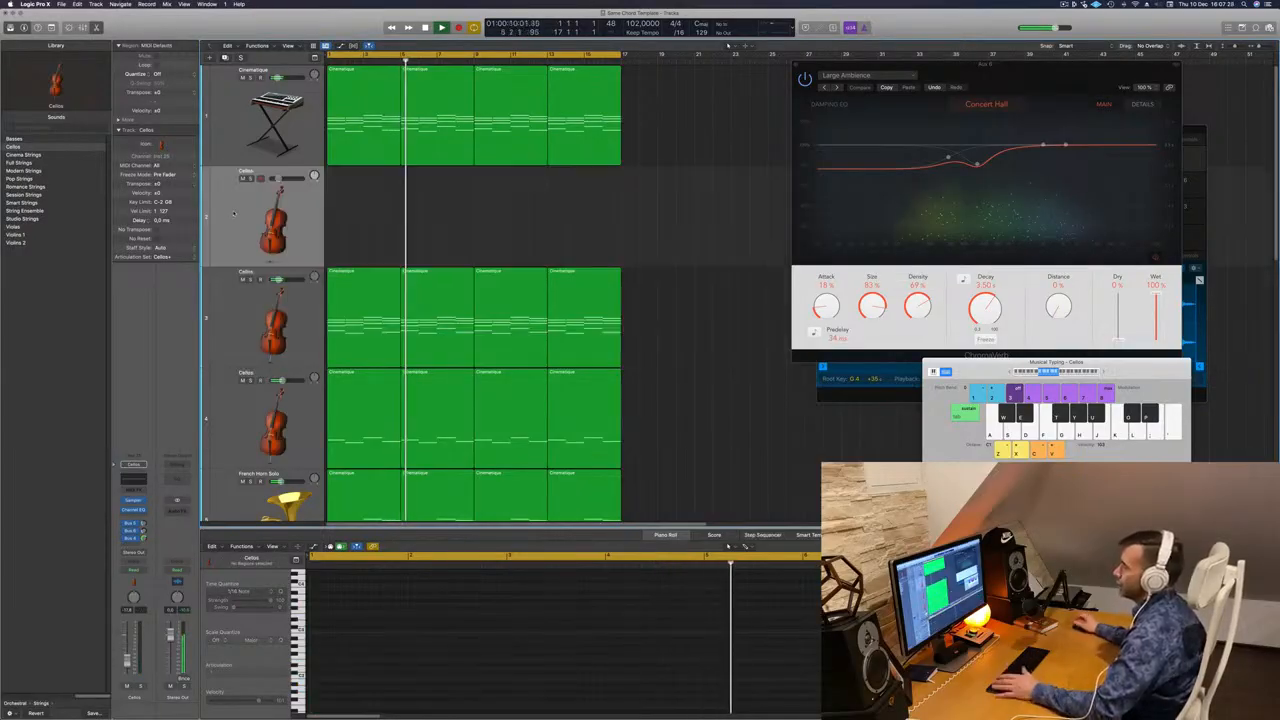
click(352, 295)
key(space)
drag(352, 295, 349, 235)
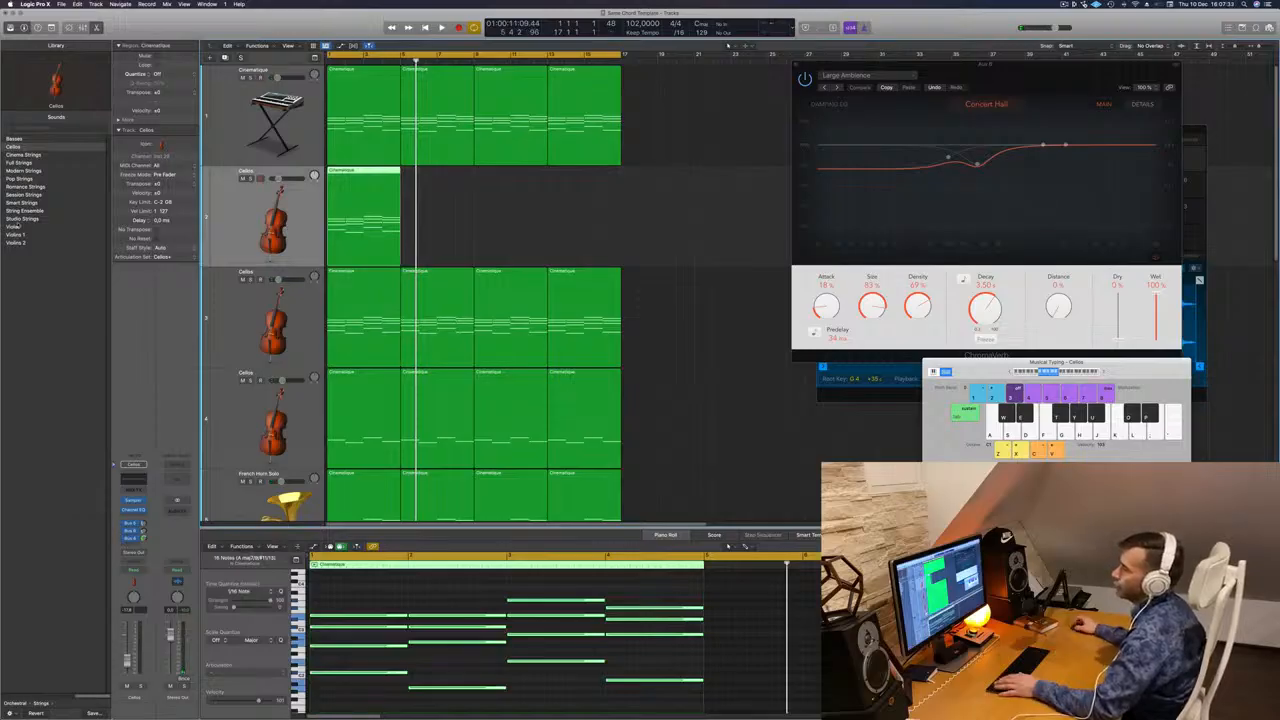
Load the Yamaha Grand Piano patch on the new track and raise its volume while replaying from the start
click(12, 703)
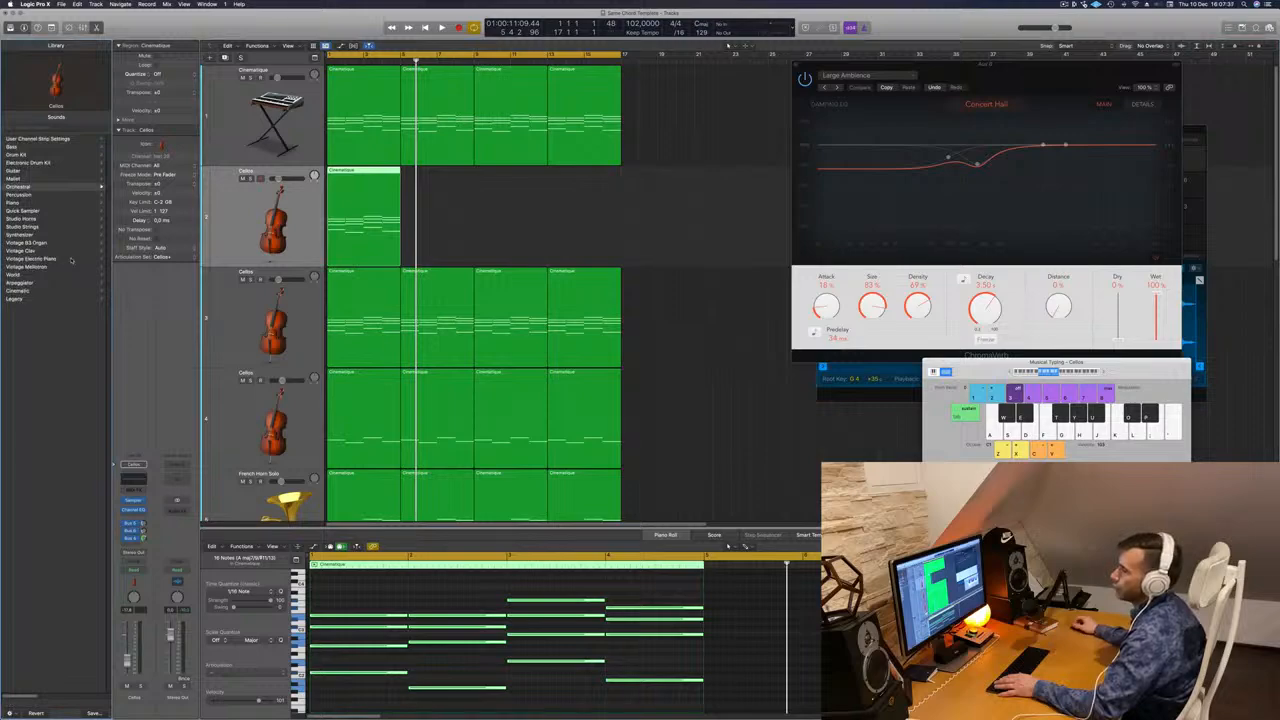
click(20, 203)
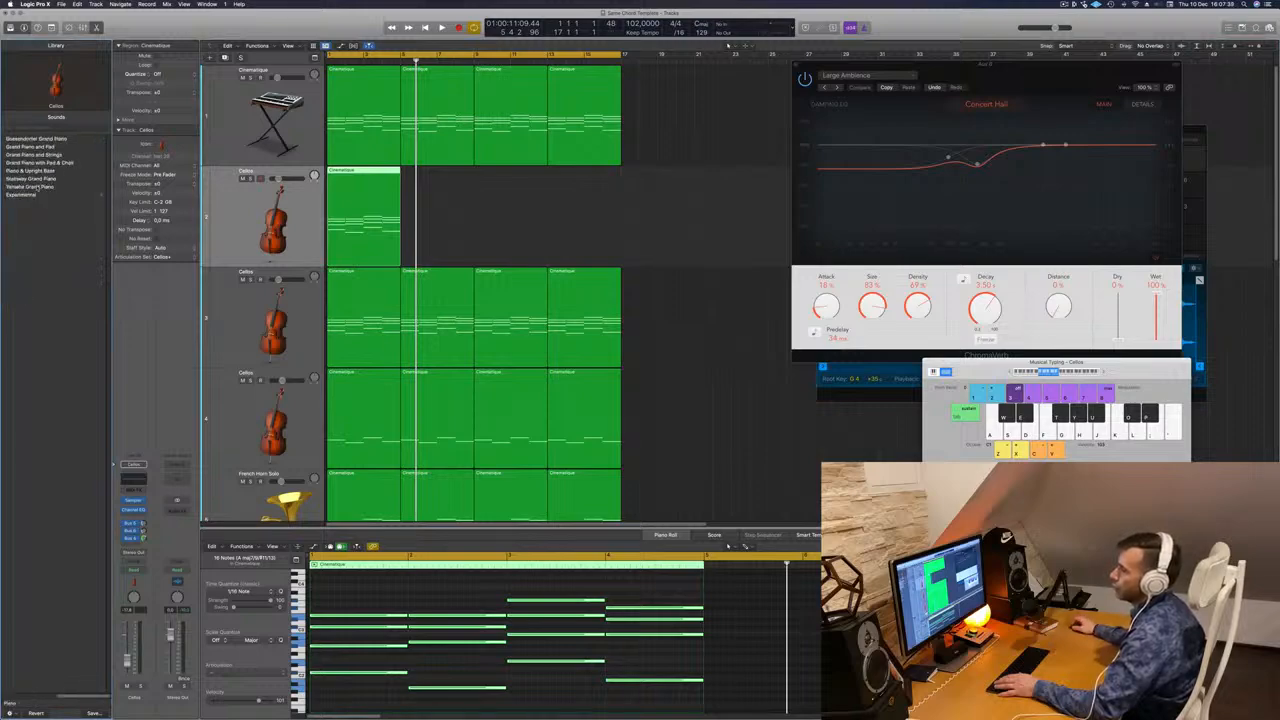
click(32, 186)
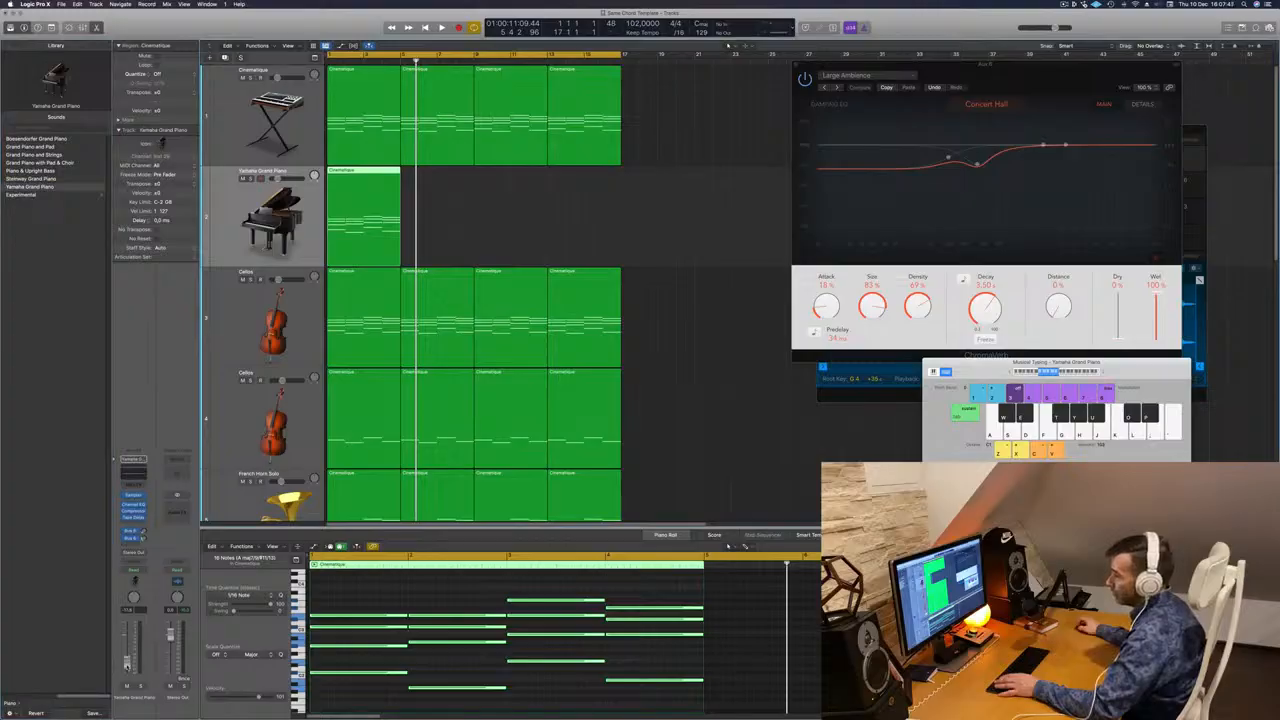
key(space)
drag(127, 667, 127, 652)
key(Return)
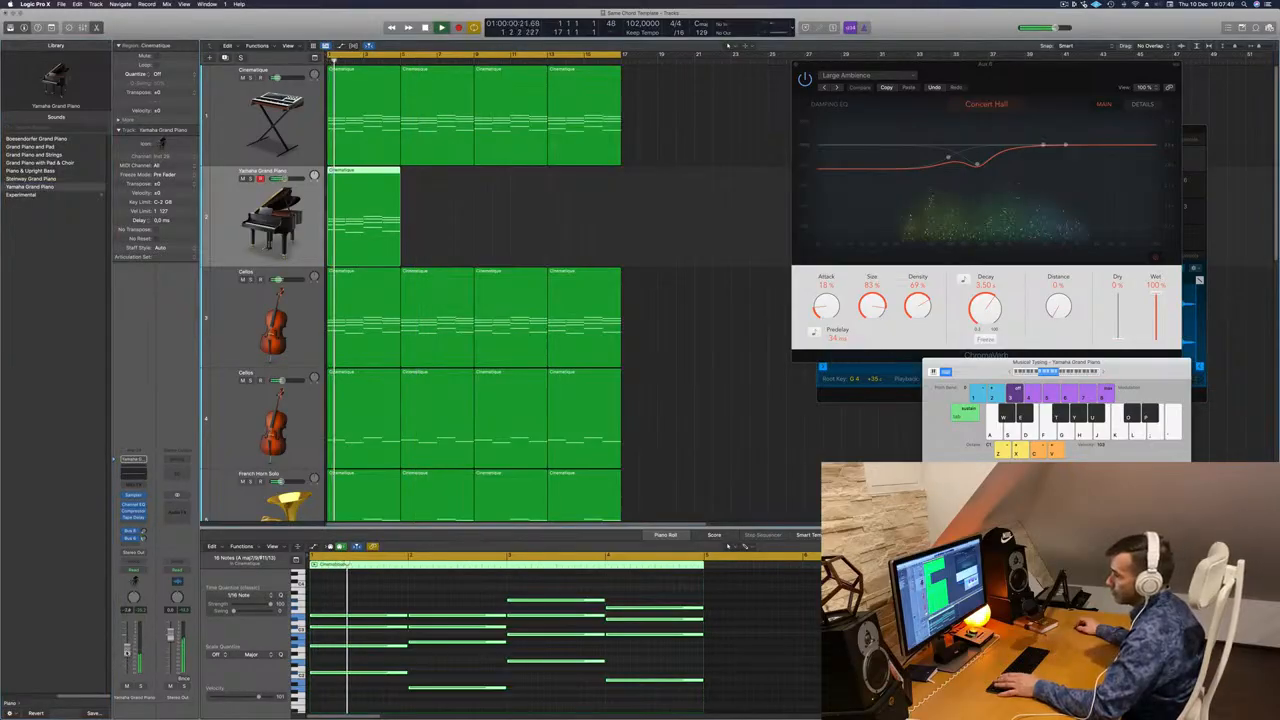
key(Return)
Shorten all chord notes in the piano region to about an eighth note long
click(398, 599)
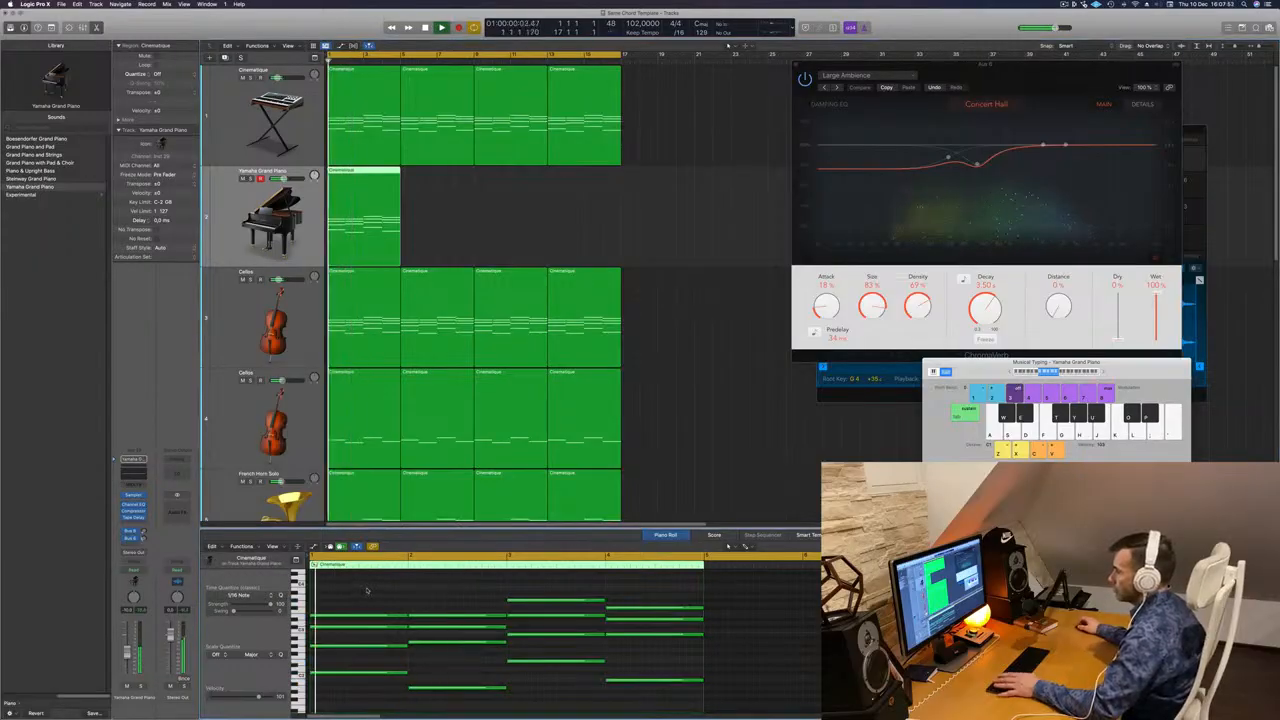
drag(366, 590, 614, 688)
key(space)
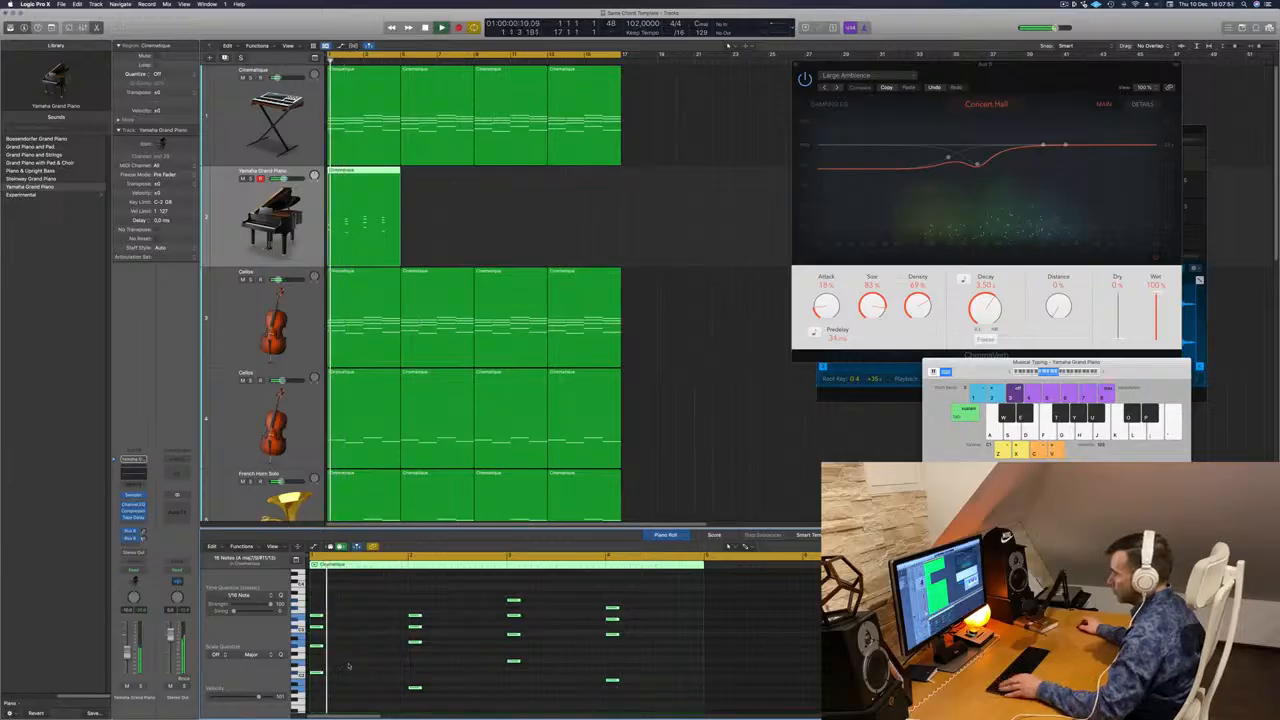
Copy the shortened piano chords twice after themselves to make three evenly spaced hits per chord
scroll(347, 664, up, 5)
scroll(368, 655, left, 2)
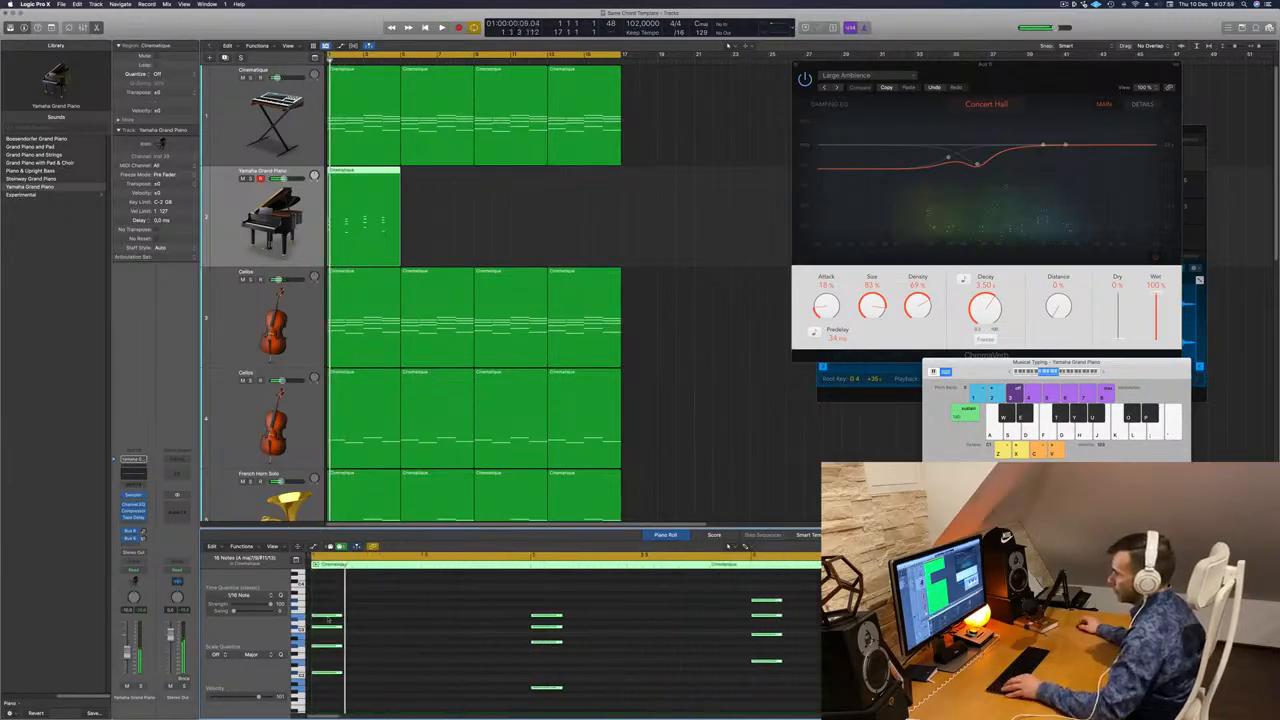
drag(344, 618, 364, 622)
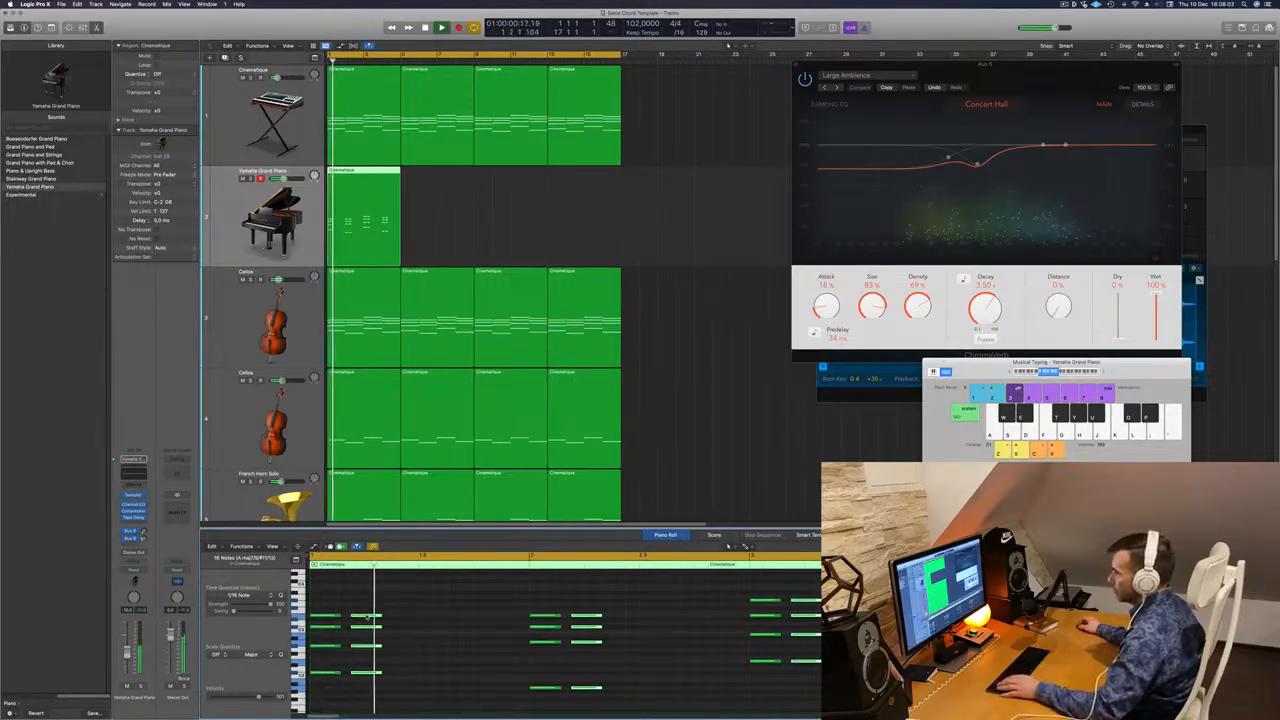
click(366, 617)
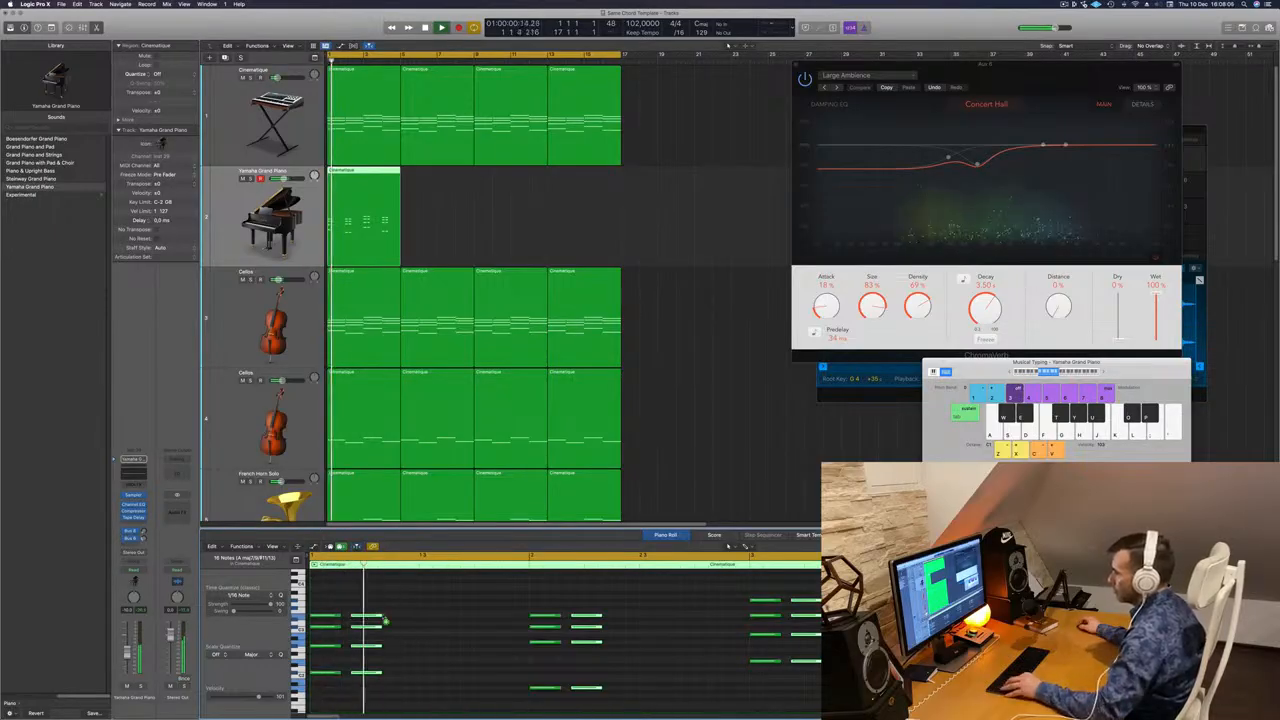
drag(384, 621, 411, 619)
Copy the three hits of every piano chord after themselves and delete the overlapping sixth hit, leaving five per chord
scroll(414, 616, down, 2)
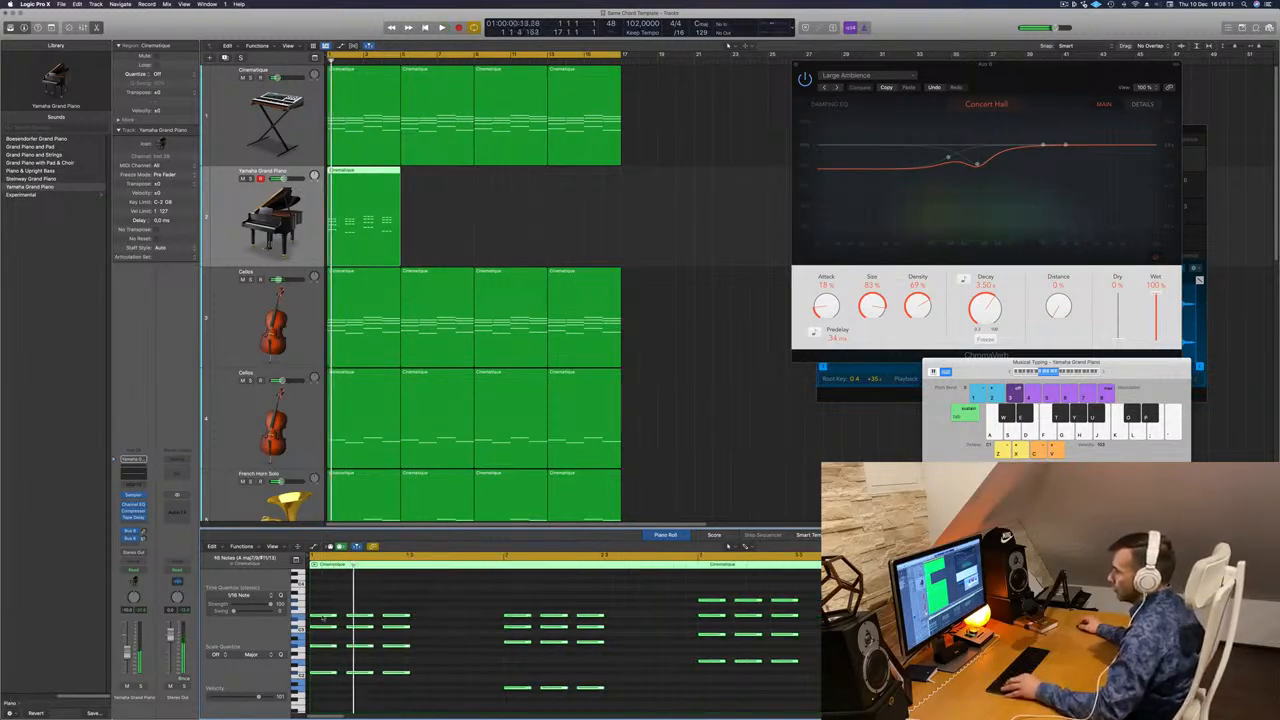
drag(322, 618, 435, 620)
key(space)
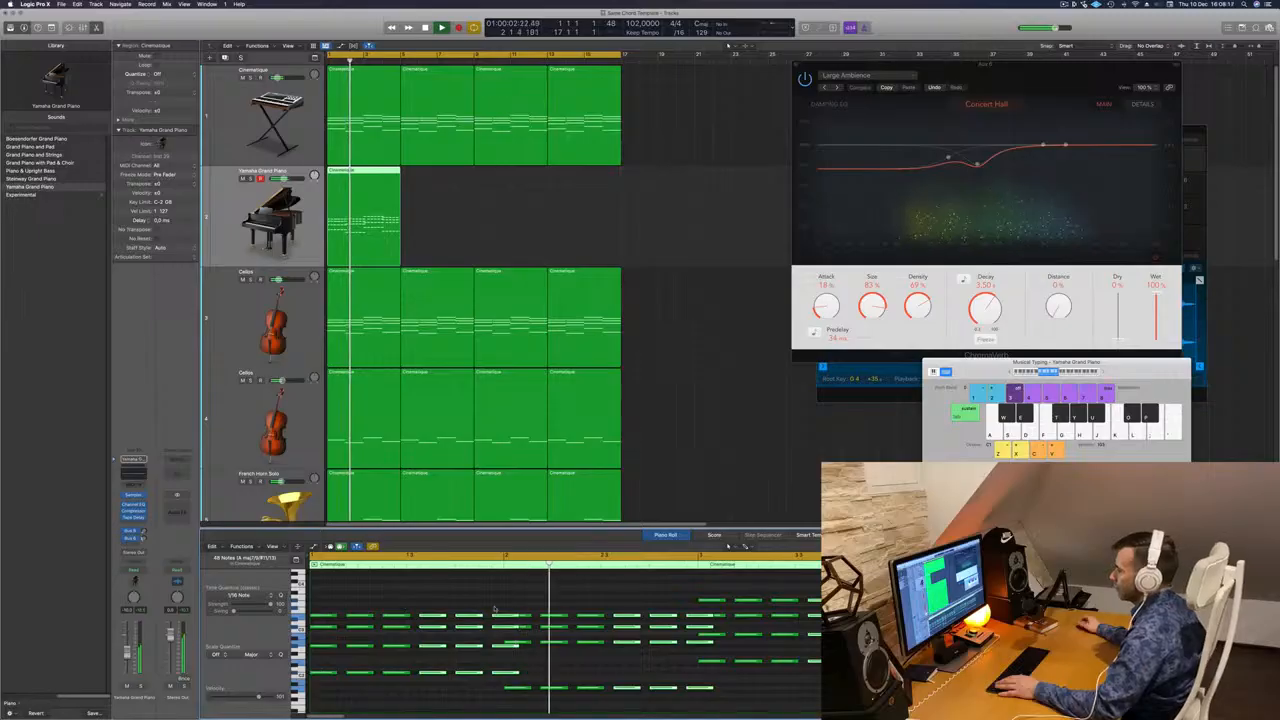
drag(495, 603, 501, 681)
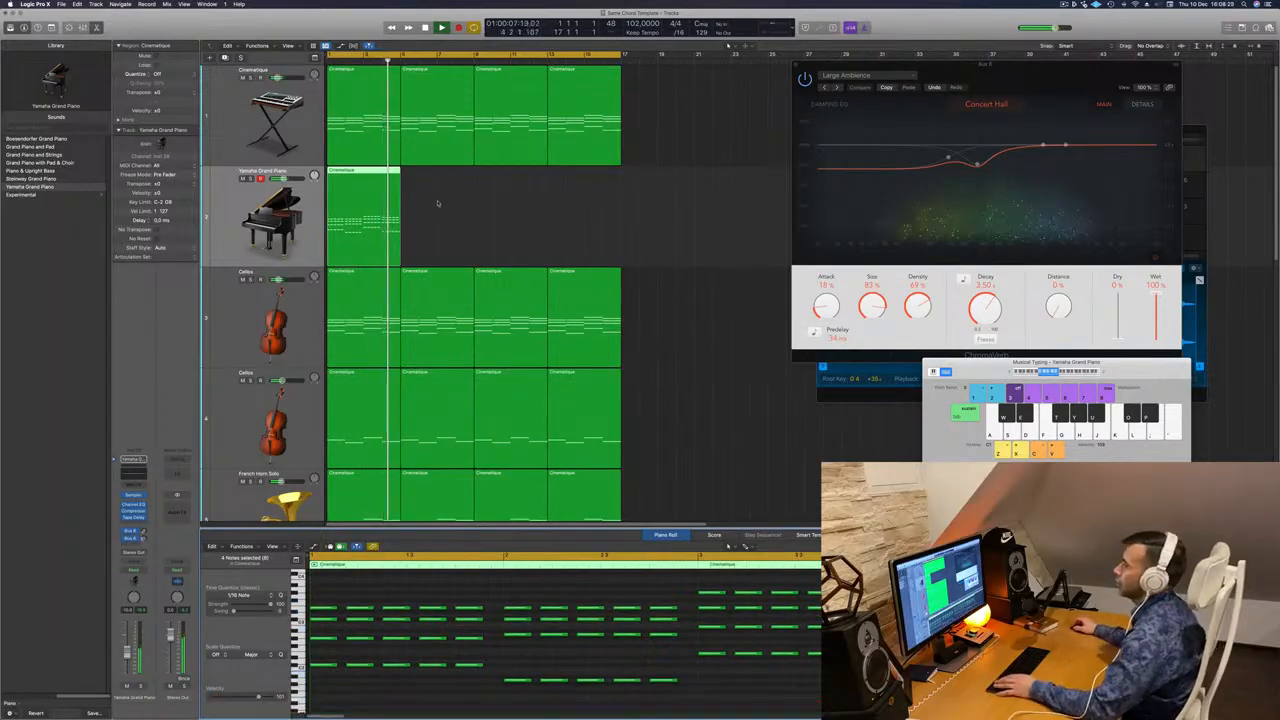
Copy the Yamaha Grand Piano region until four regions fill the cycle range up to bar 17 and replay
key(Return)
drag(357, 171, 516, 172)
shift+click(370, 170)
click(275, 204)
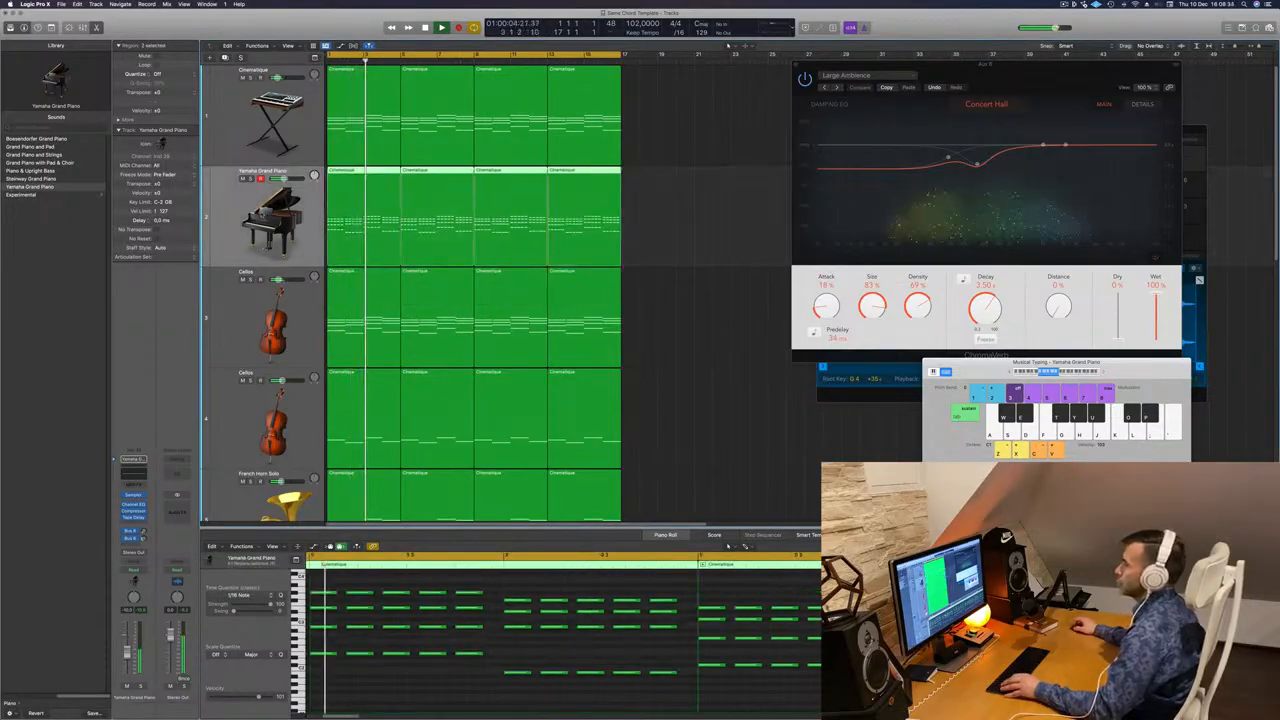
key(space)
Select all notes in the four piano regions and transpose them up an octave
click(442, 703)
key(super+a)
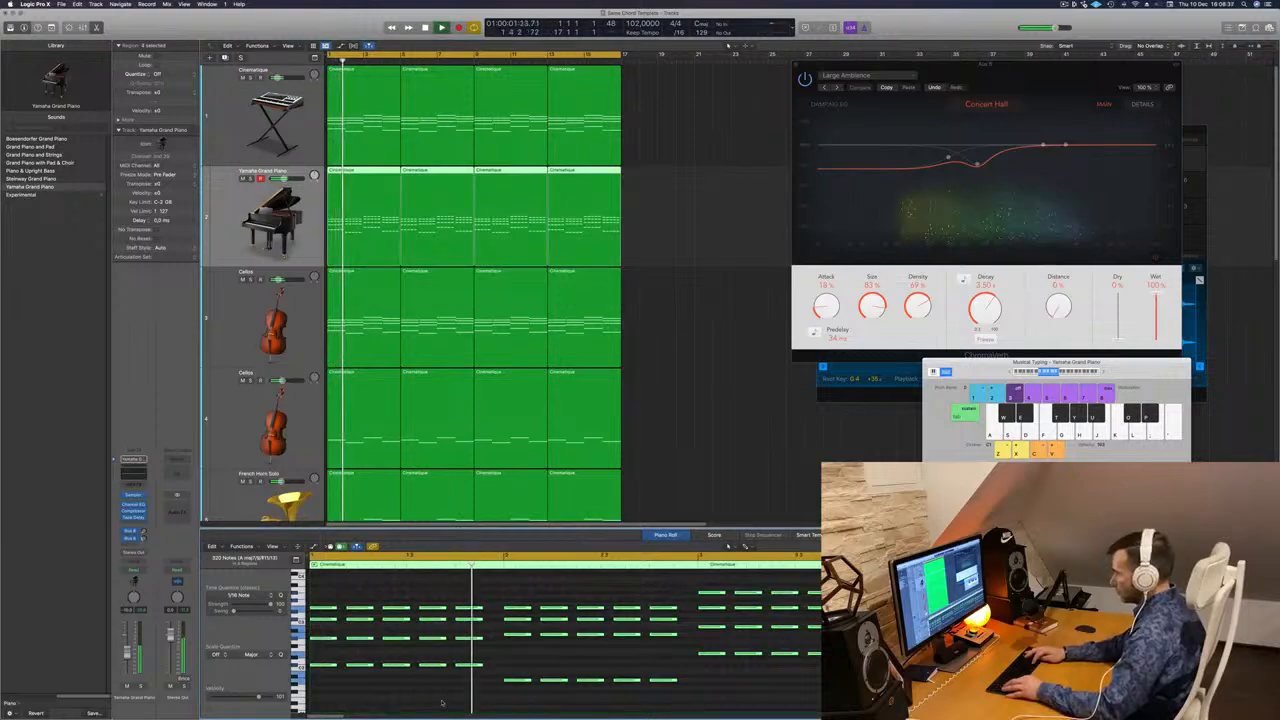
key(alt+shift+Down)
key(alt+shift+Up)
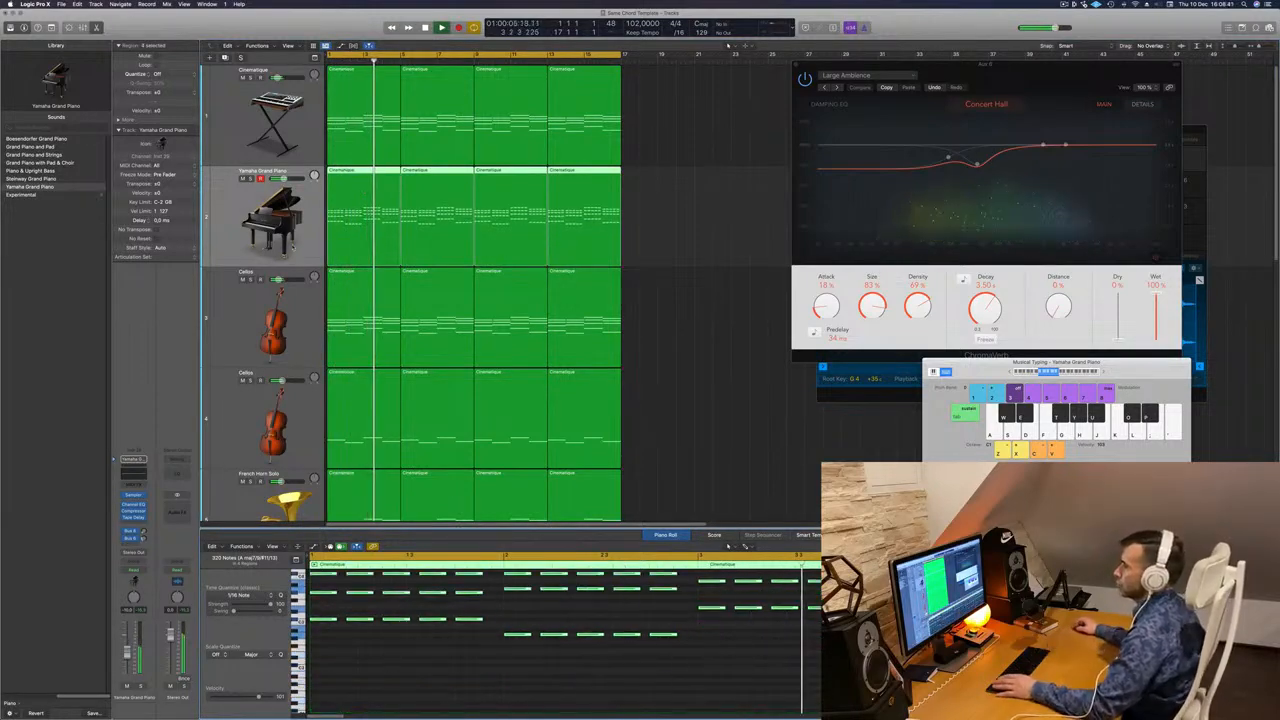
Add a send from the Yamaha Grand Piano channel to Bus 4, the Aux 6 reverb
click(137, 537)
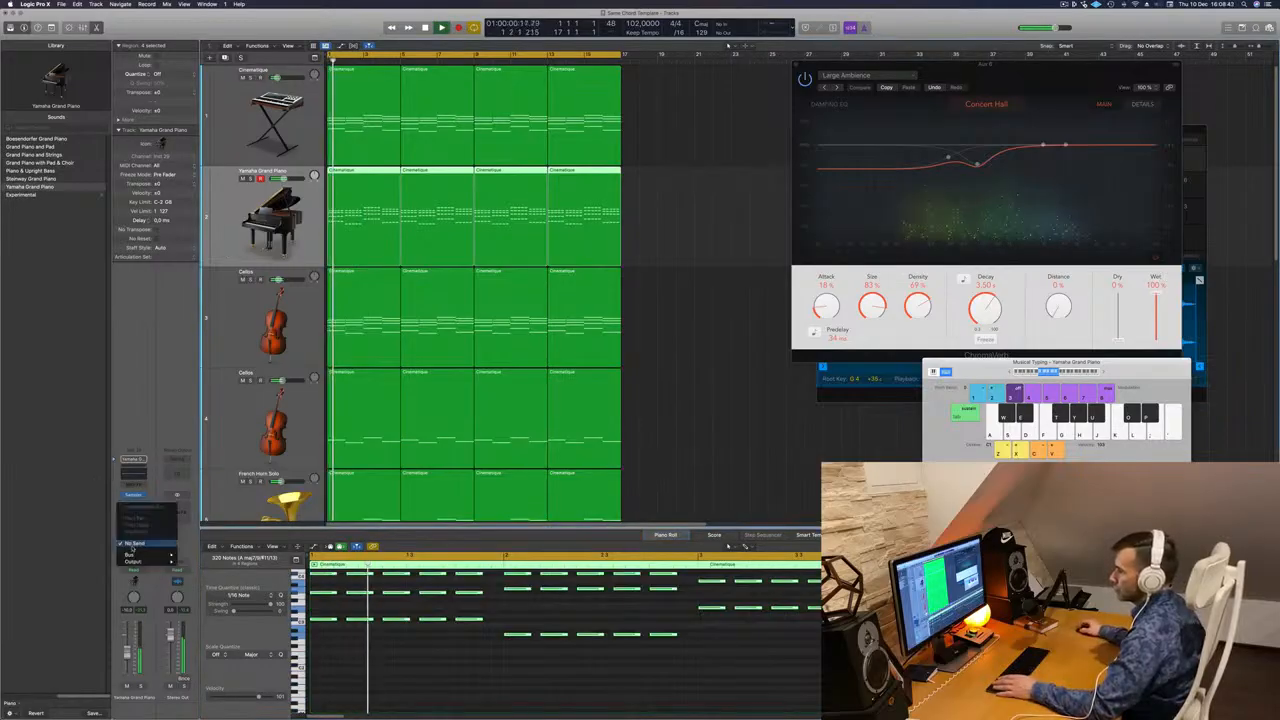
mouse_move(150, 553)
click(200, 468)
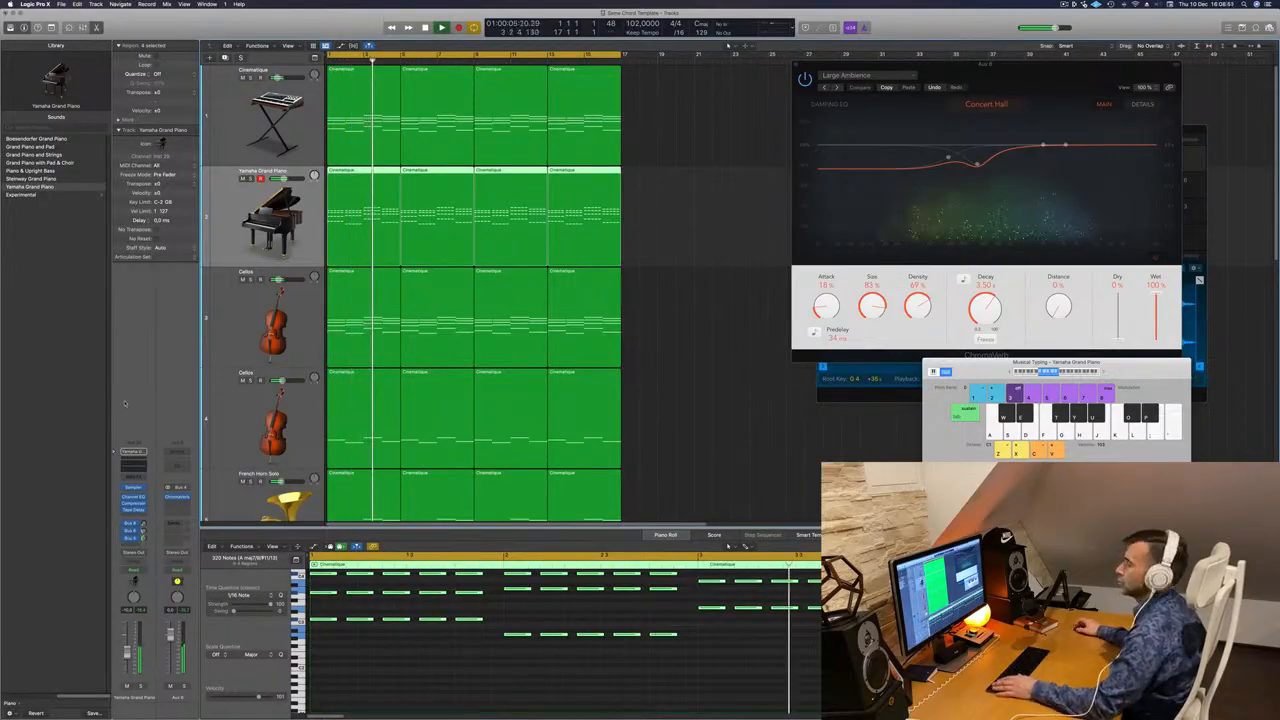
Transpose all notes in the piano regions down an octave and replay the arrangement from the start
click(445, 671)
key(Return)
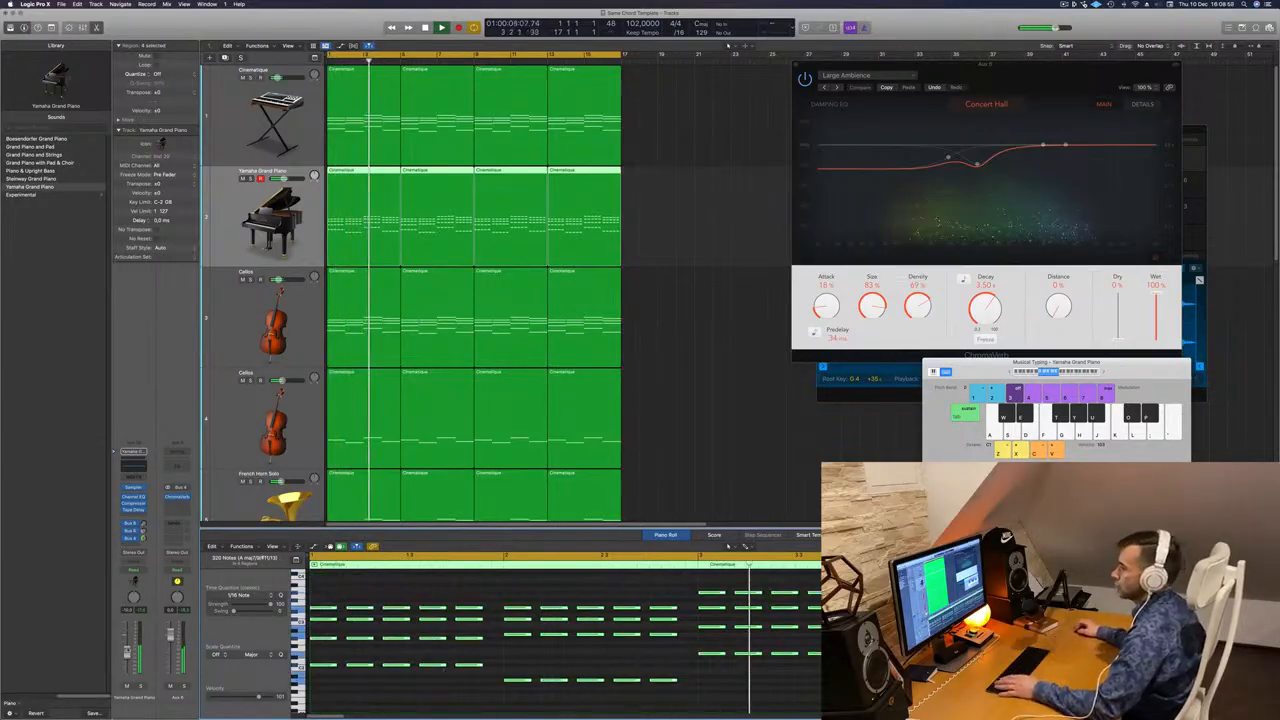
key(Return)
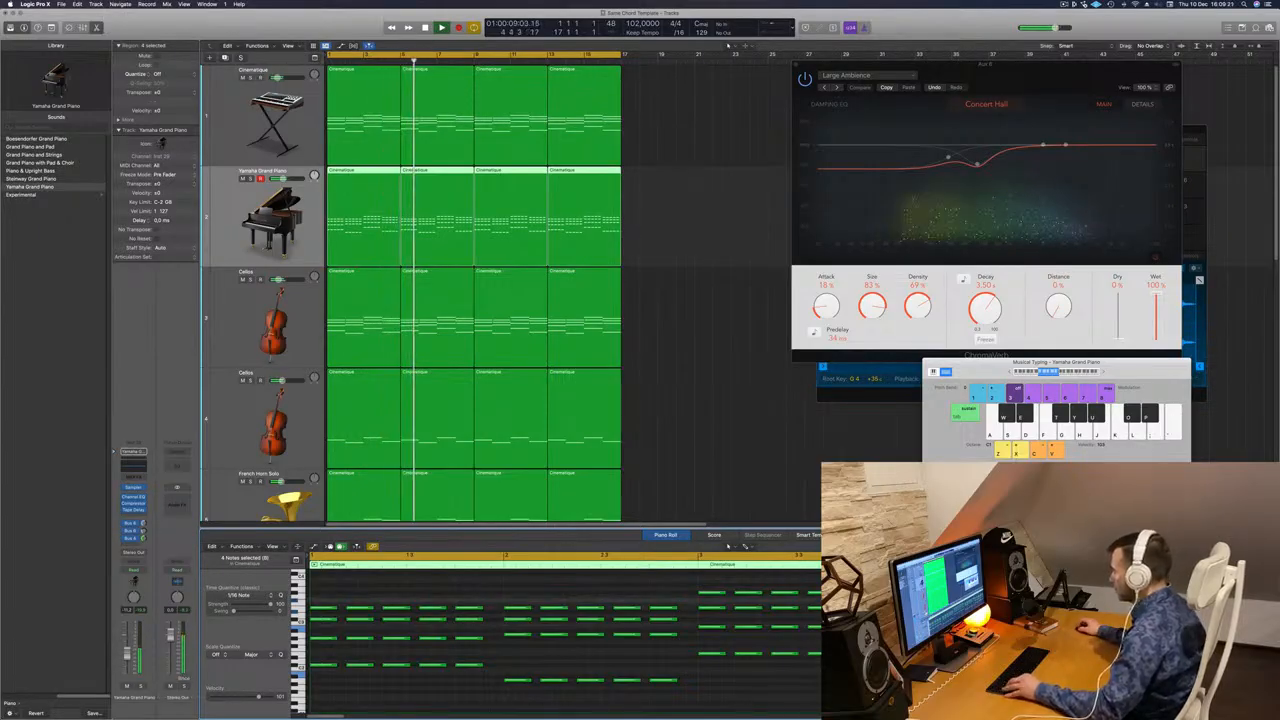
key(Return)
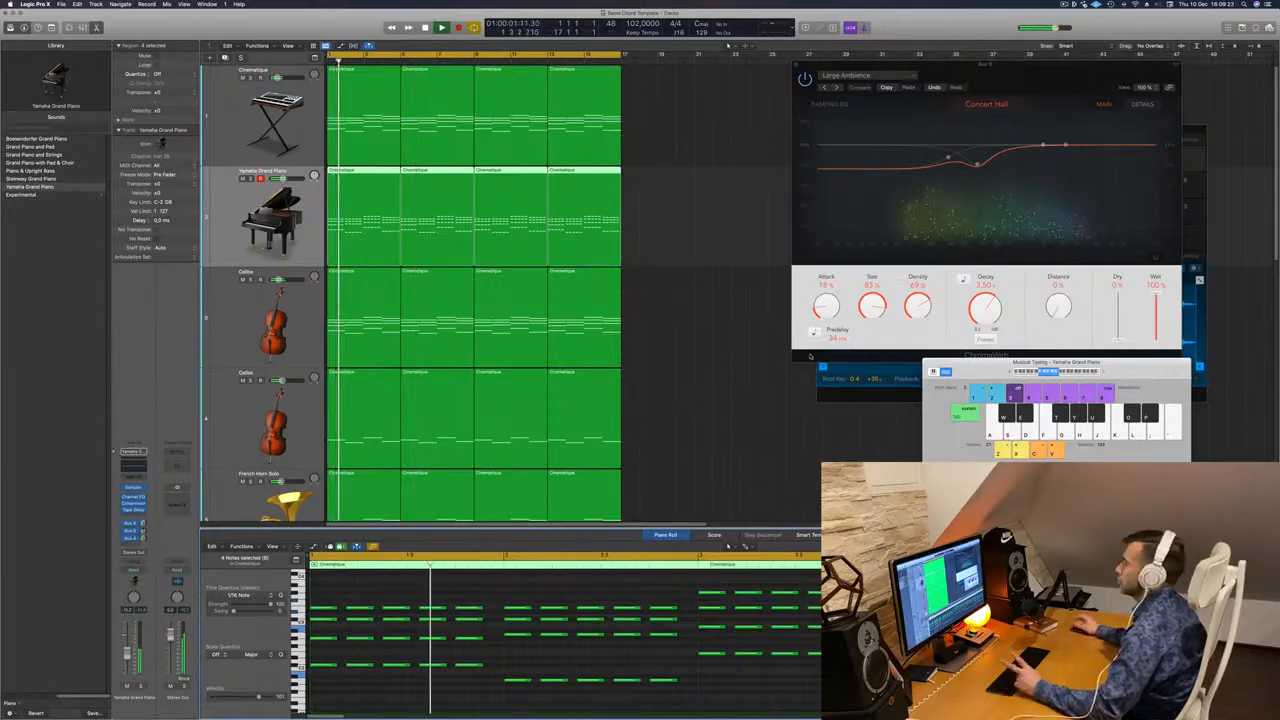
Replace the last three Yamaha Grand Piano regions with copies of the first region and replay from the start
scroll(673, 386, left, 2)
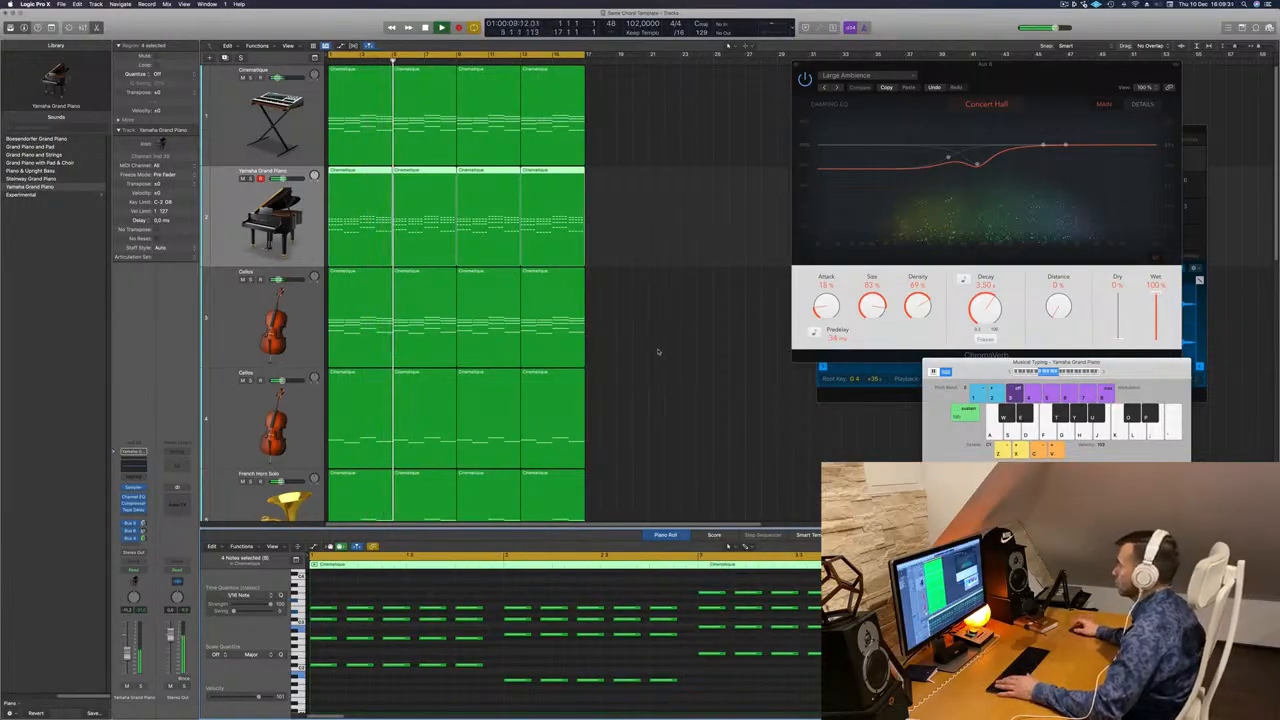
drag(648, 200, 495, 218)
key(Delete)
click(347, 218)
shift+click(366, 200)
click(230, 220)
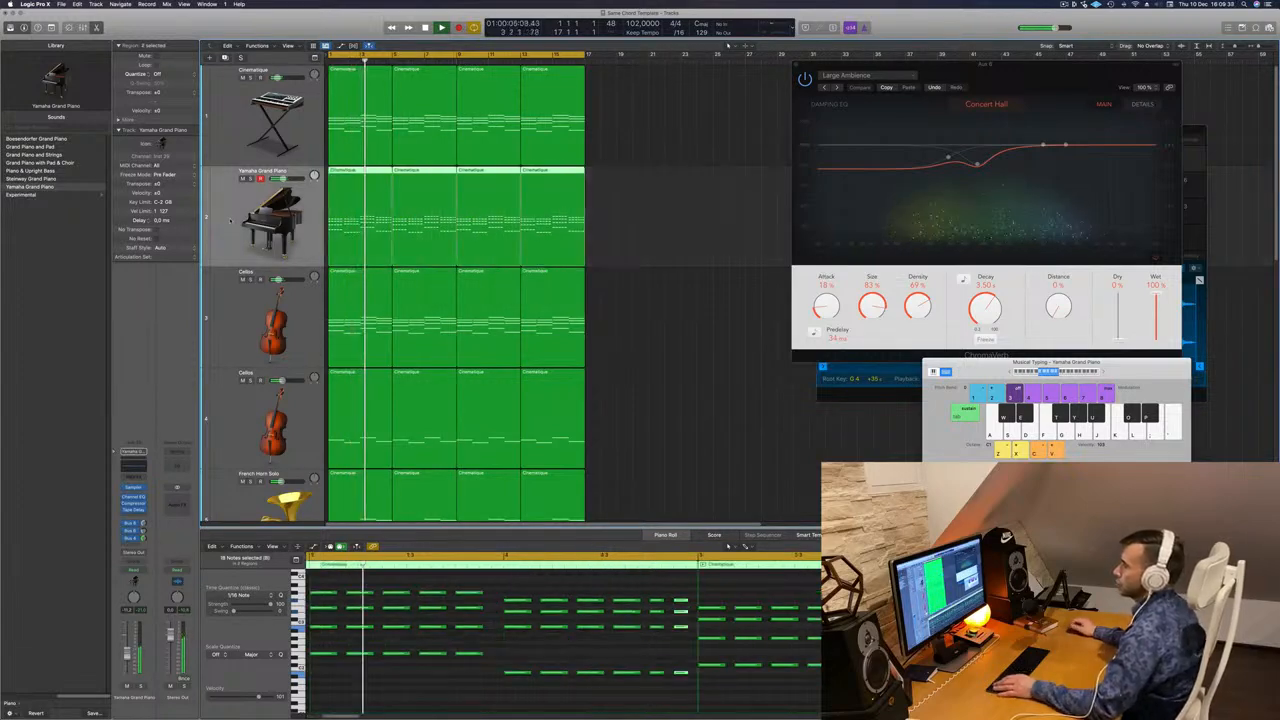
key(Return)
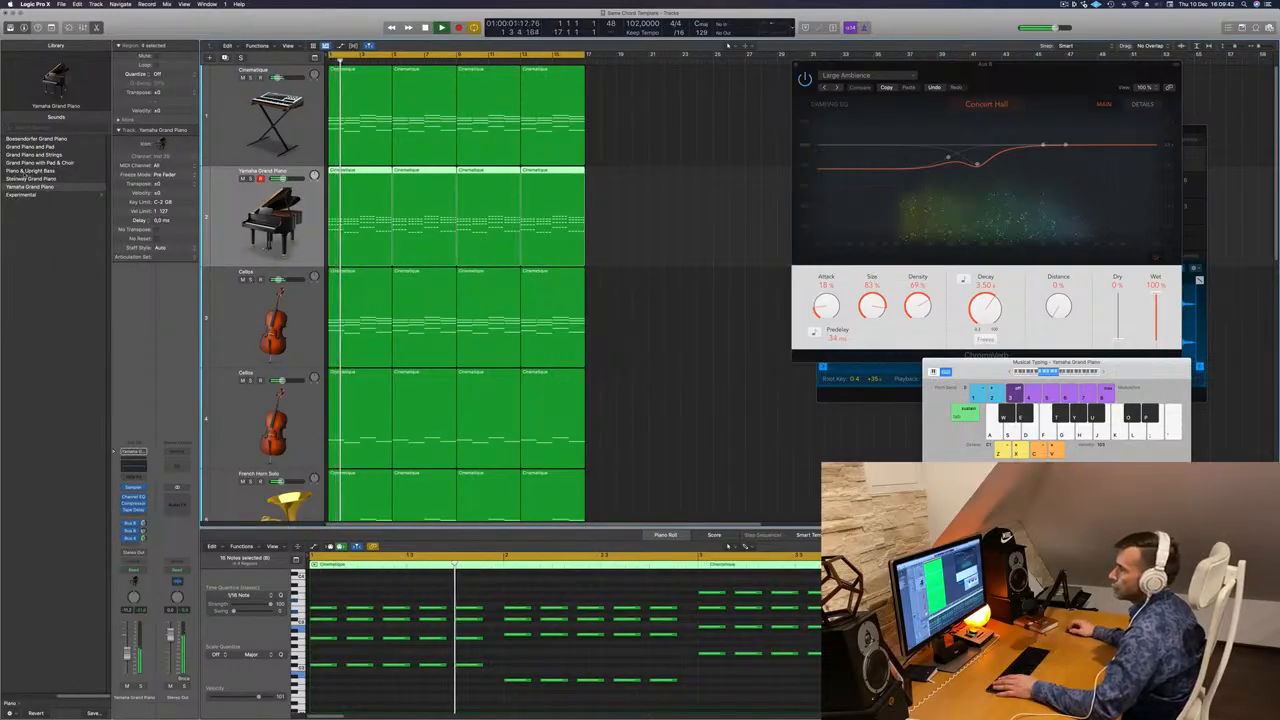
Try the Piano & Upright Bass, Grand Piano with Pad & Choir, and Grand Piano and Strings patches on the piano track
click(25, 174)
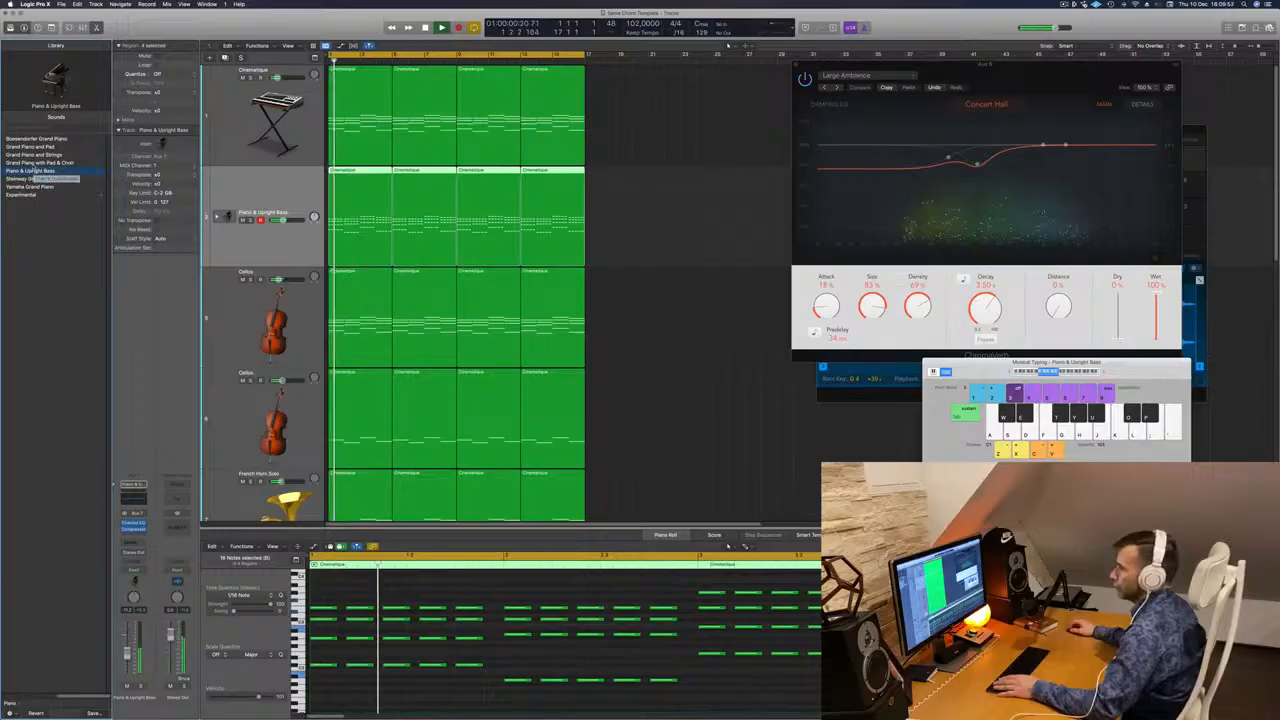
click(40, 162)
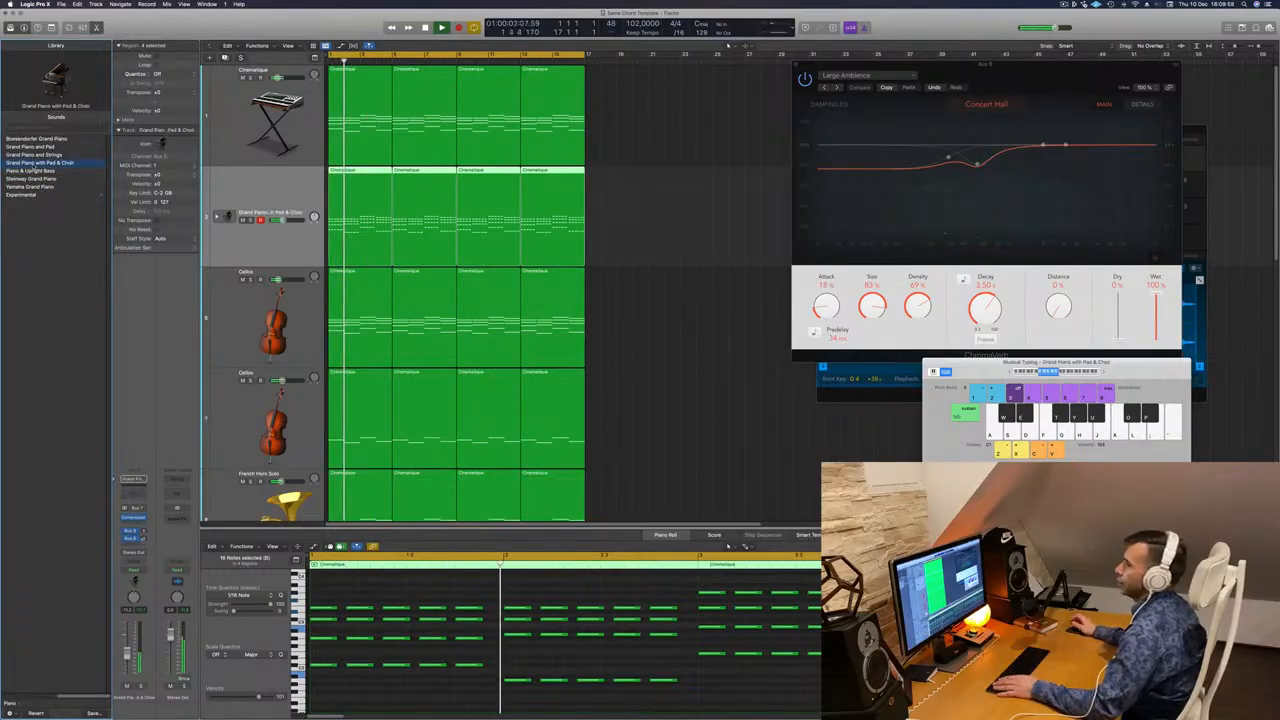
click(36, 156)
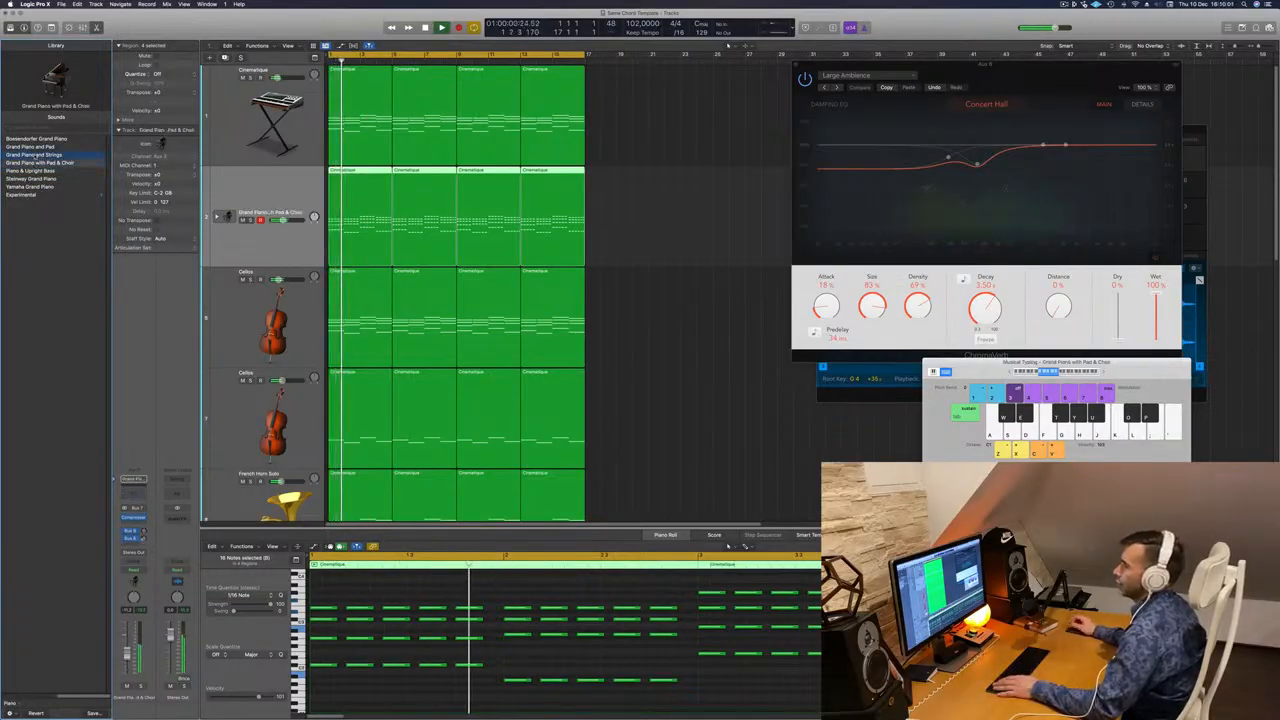
key(space)
key(space)
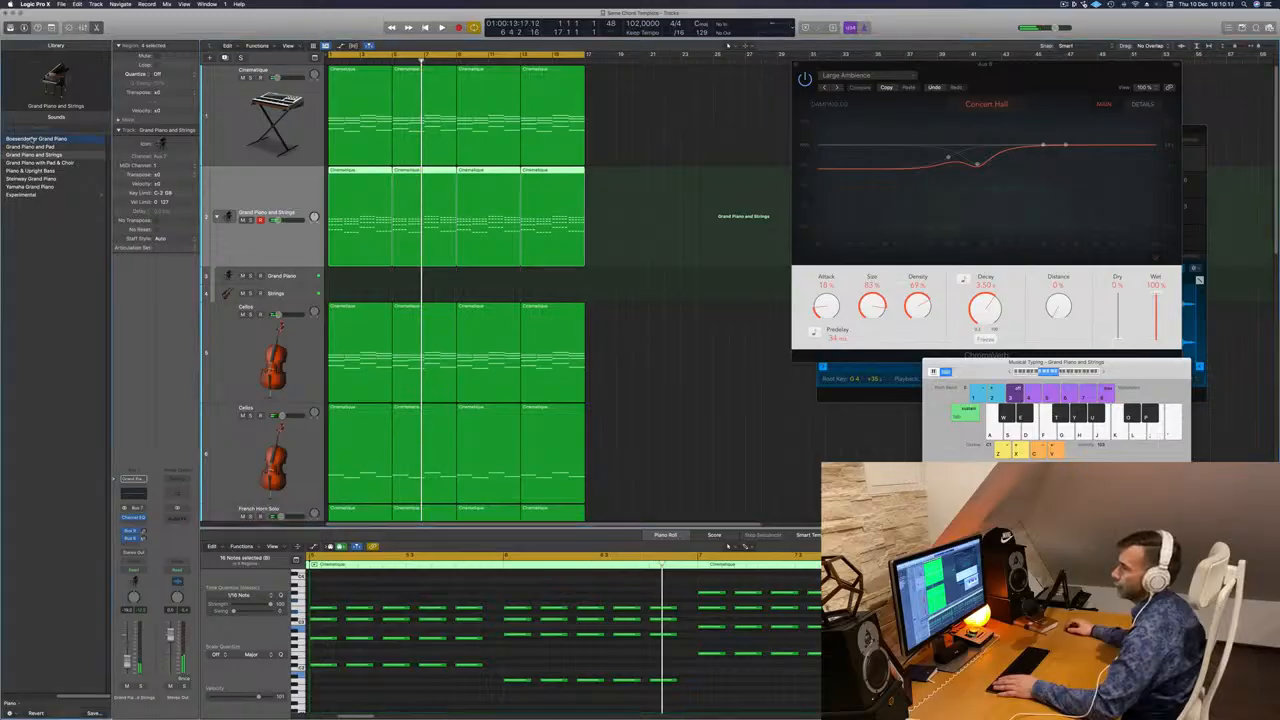
Load the Boesendorfer Grand Piano patch on the piano track and send its channel to Bus 4 (Aux 6)
click(33, 139)
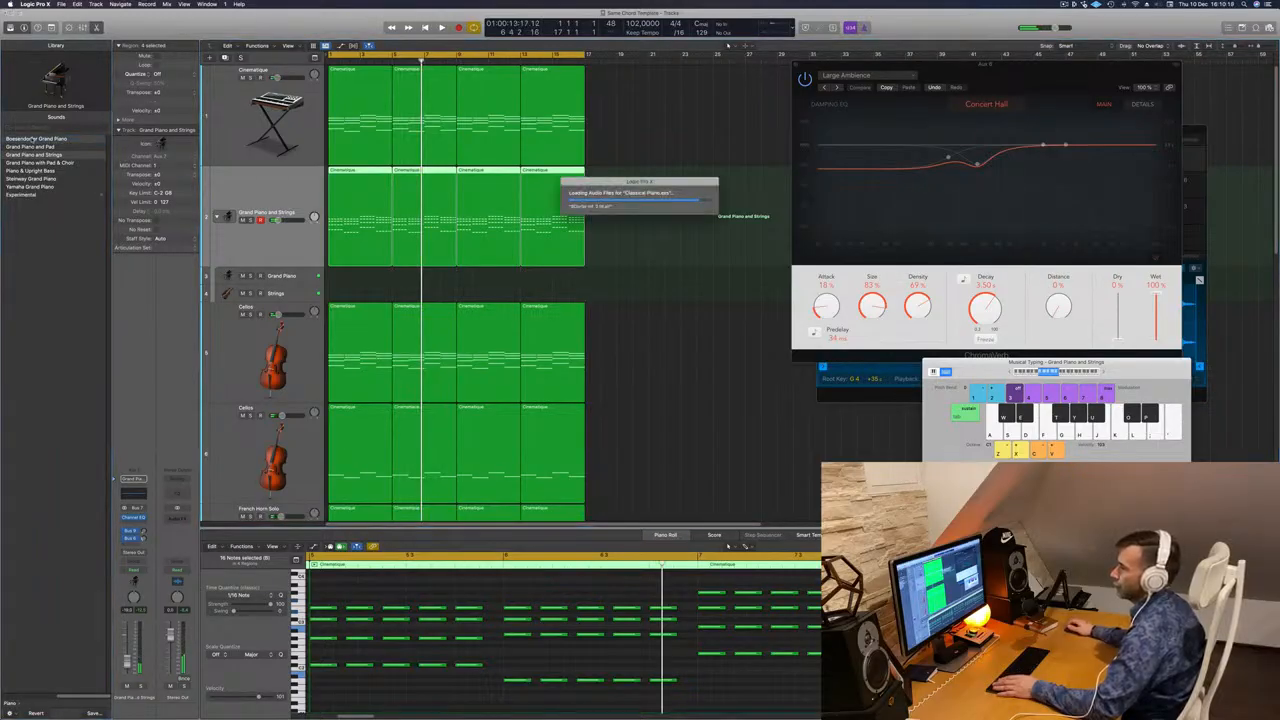
key(space)
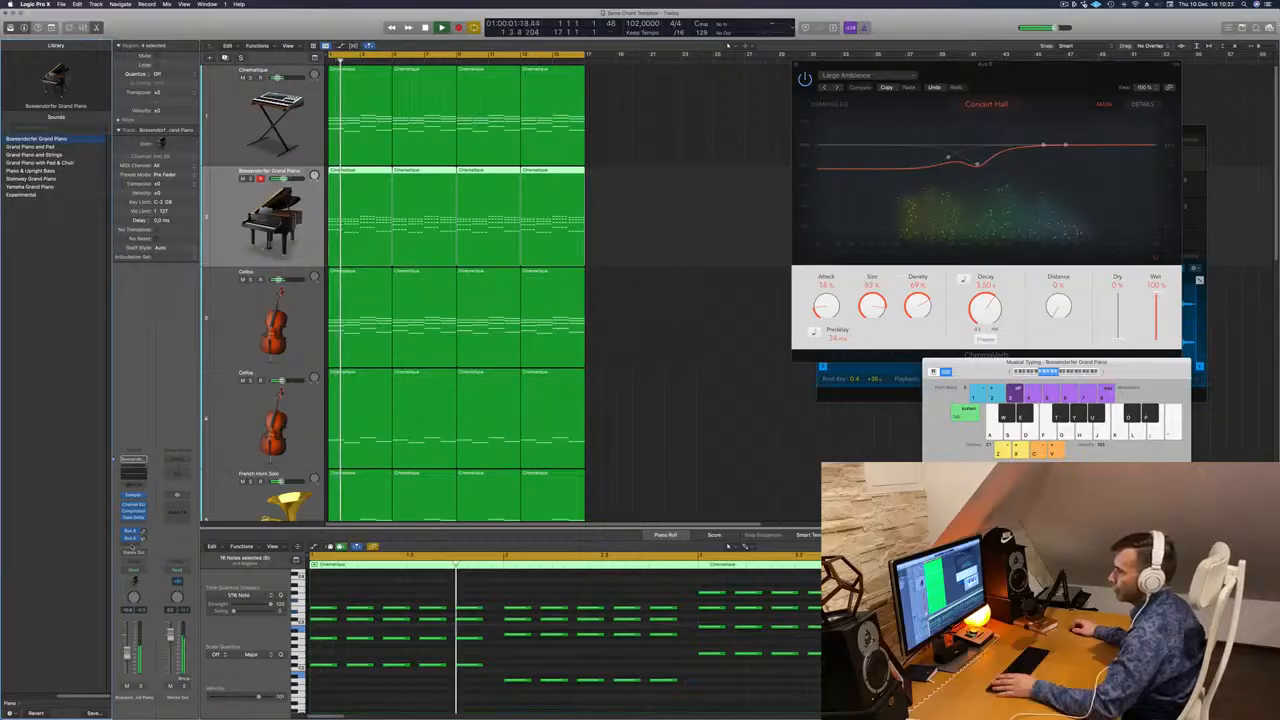
click(133, 541)
mouse_move(130, 554)
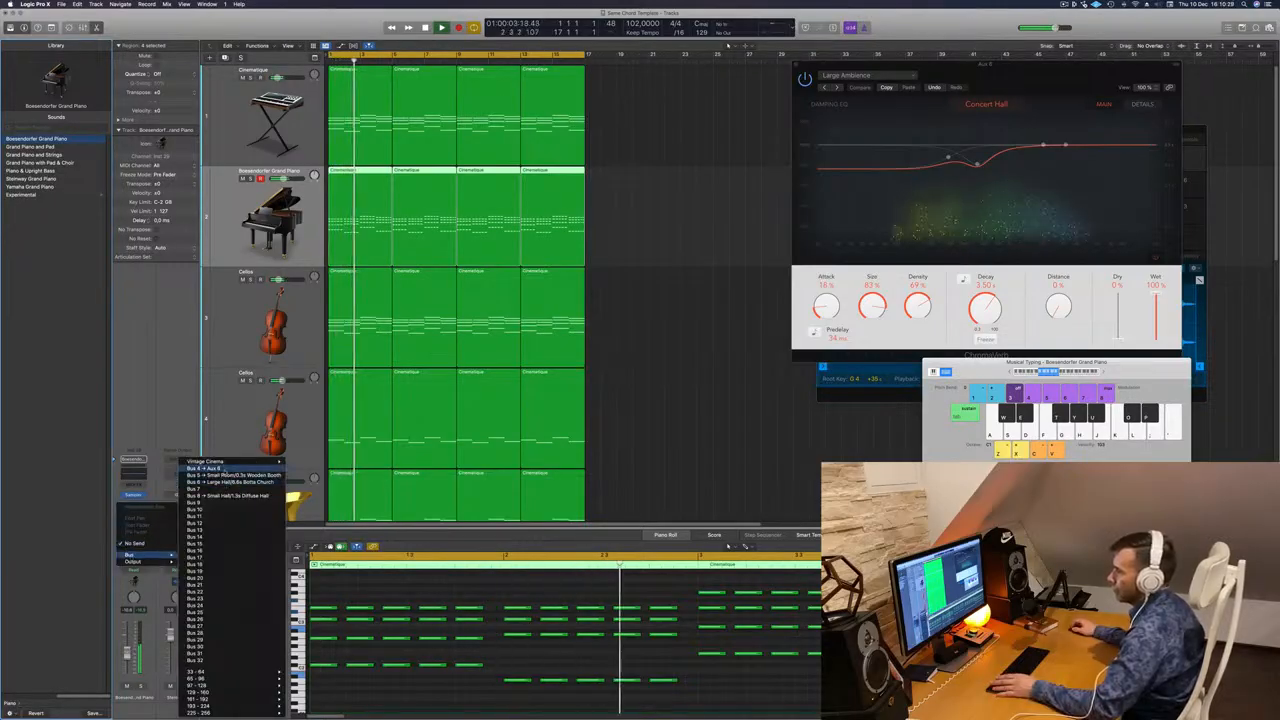
click(210, 468)
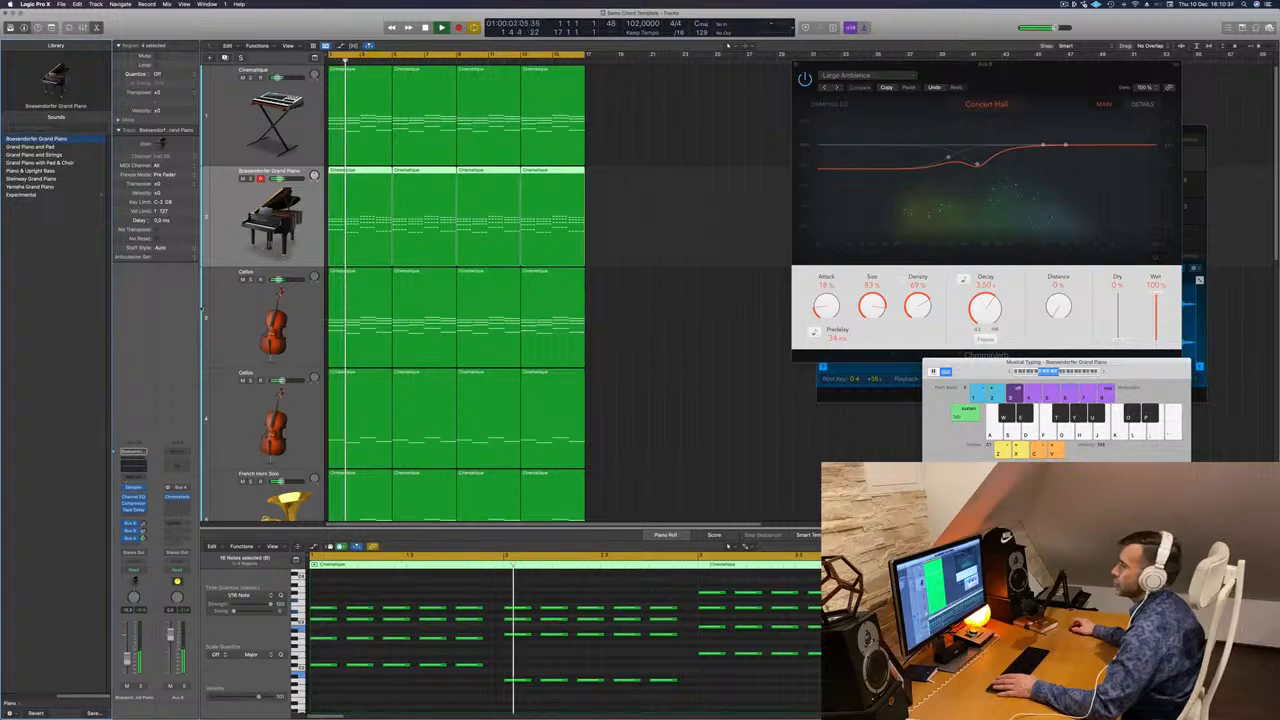
Set the high-cut band of the Boesendorfer Grand Piano's Channel EQ to 750 Hz, 18 dB/Oct and Q 1.10
click(133, 497)
key(Return)
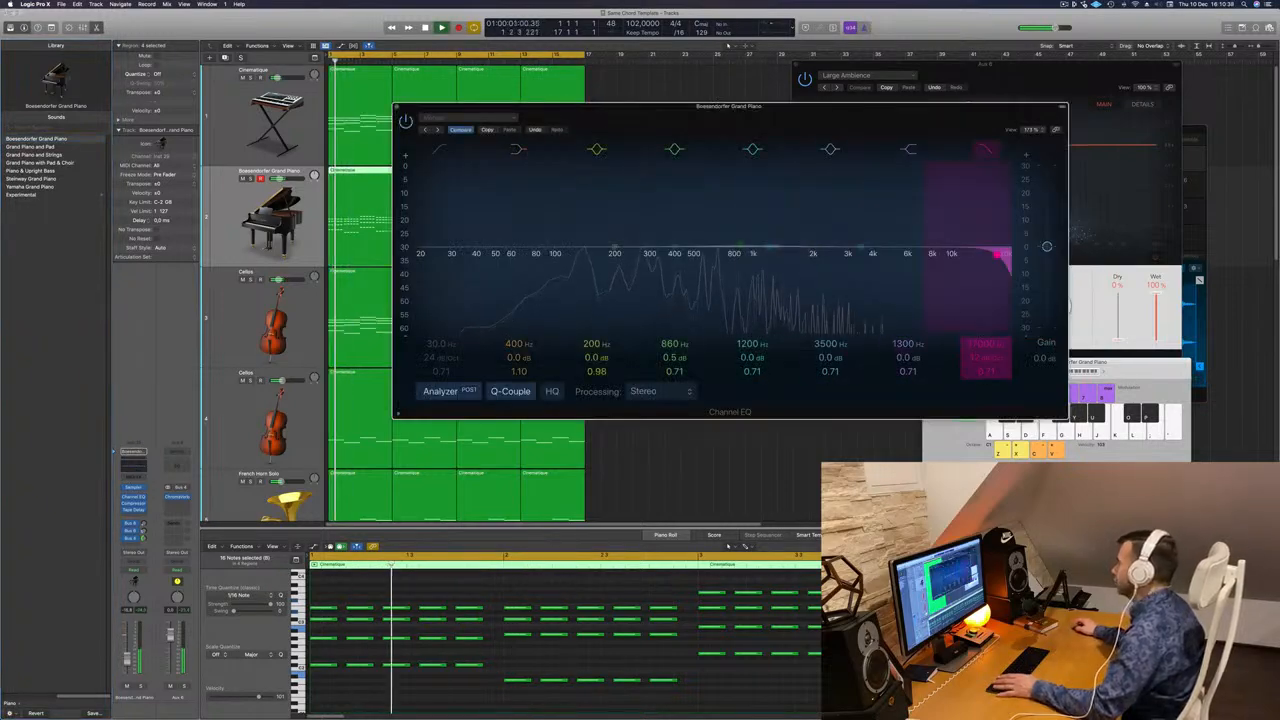
drag(981, 371, 985, 348)
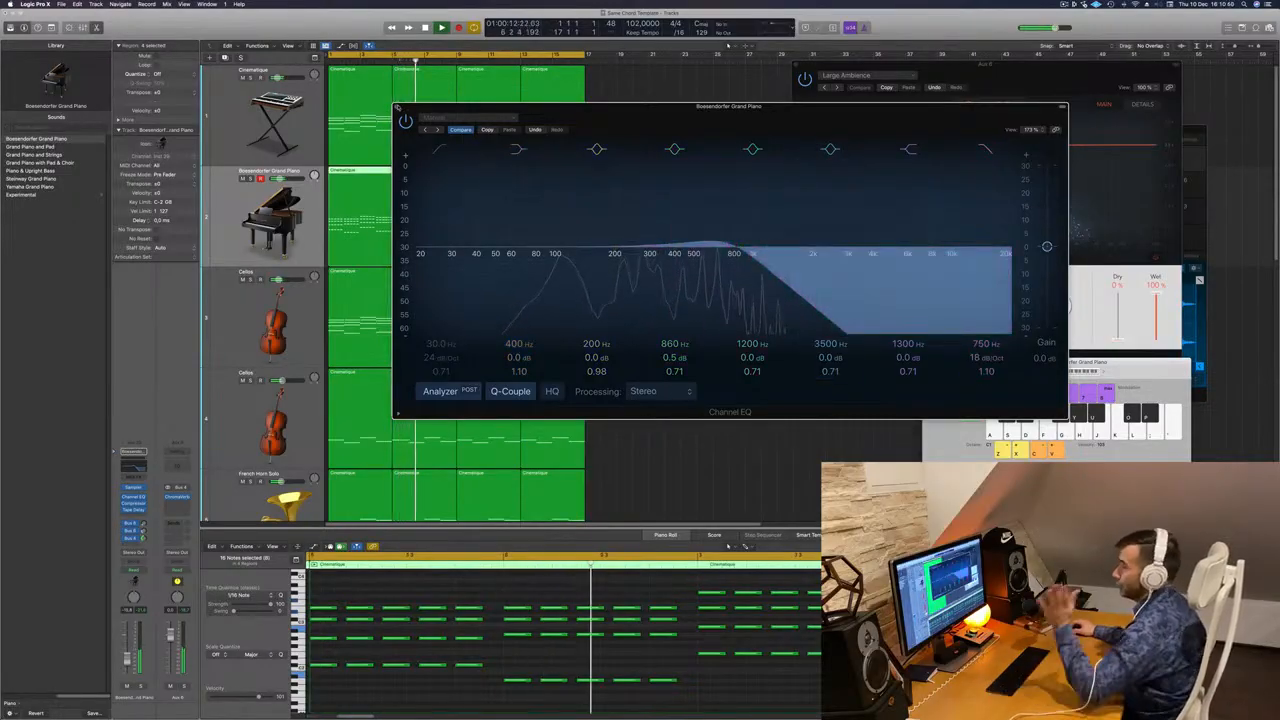
click(397, 107)
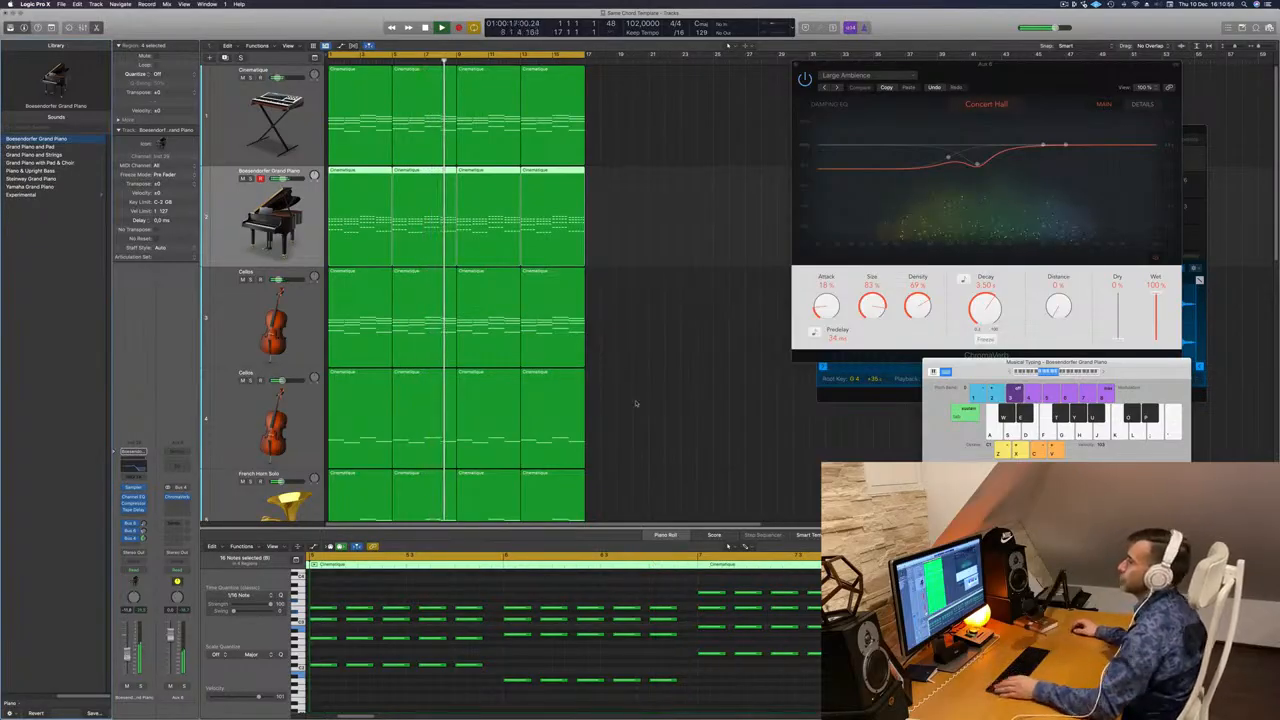
Replay the arrangement and briefly solo the Deeper Emotion track to hear it alone
scroll(653, 311, down, 8)
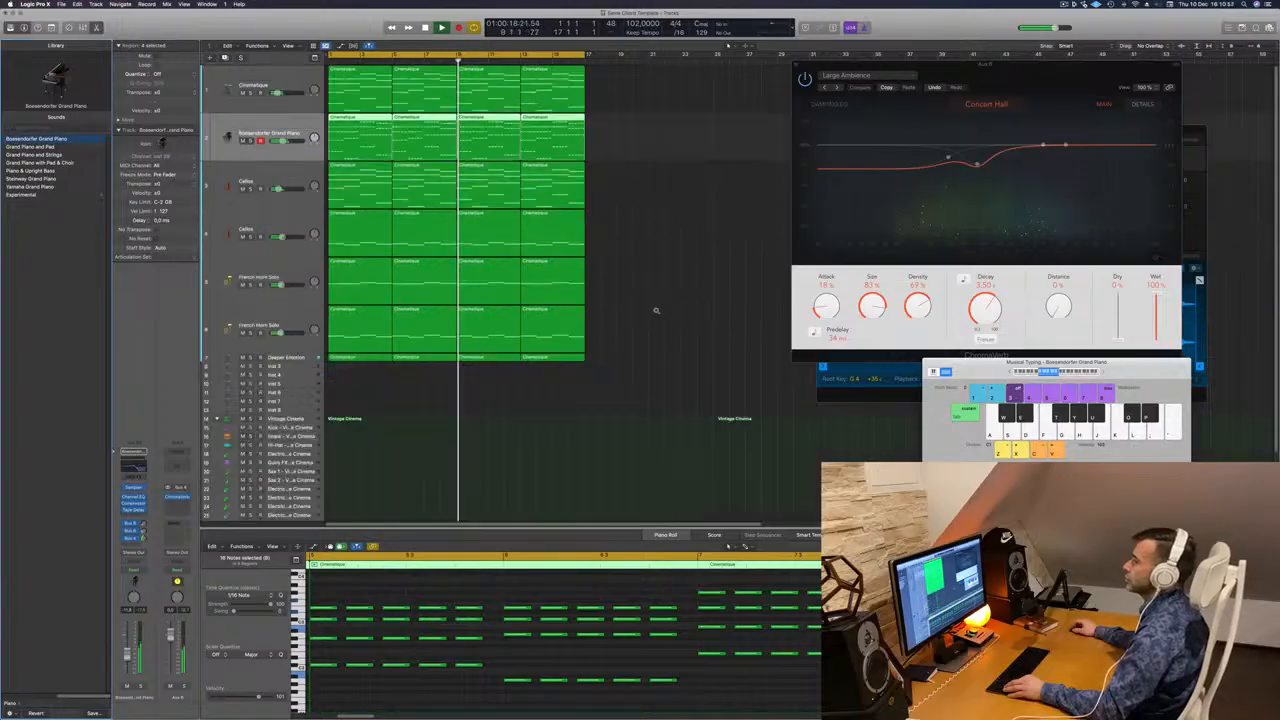
scroll(656, 311, down, 3)
key(Return)
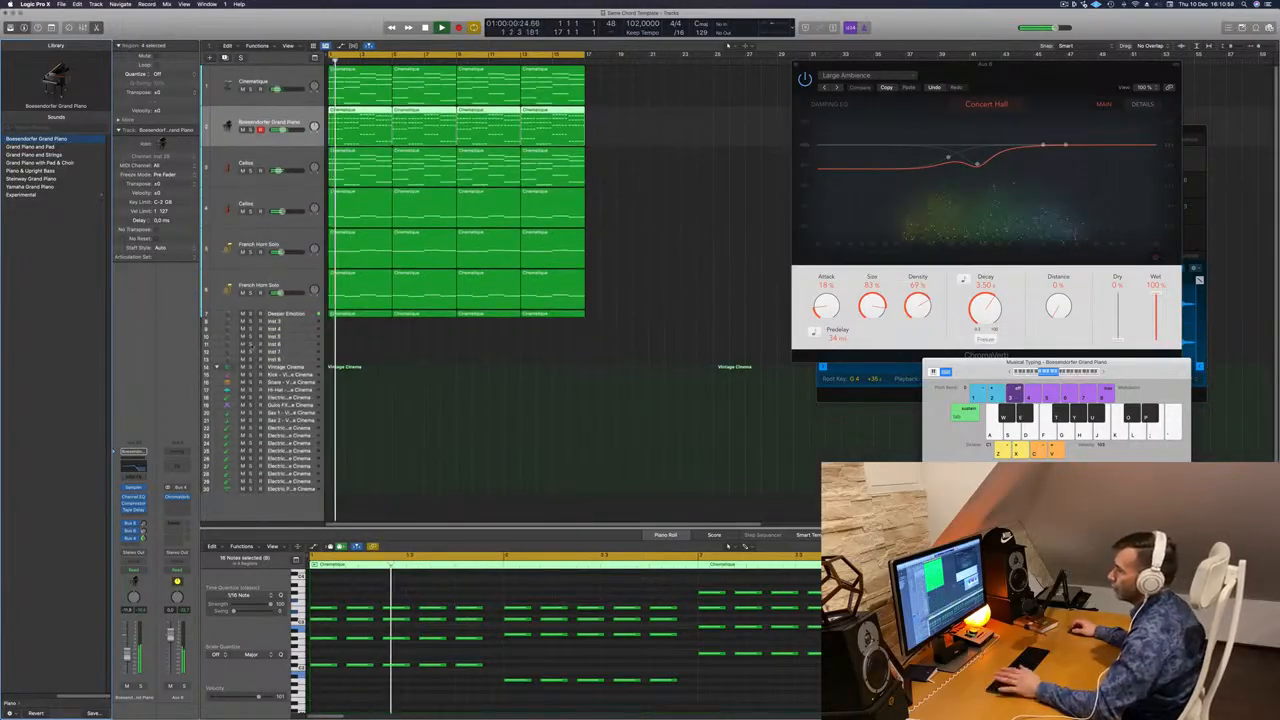
click(289, 313)
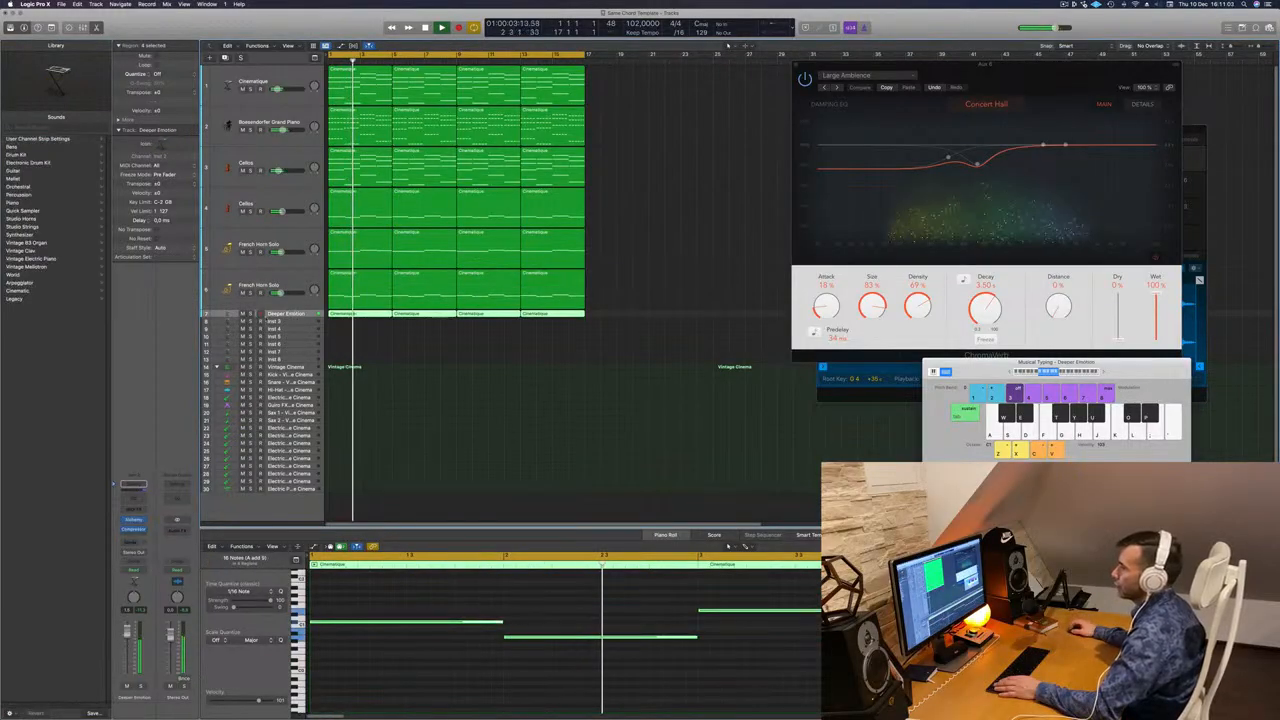
click(250, 313)
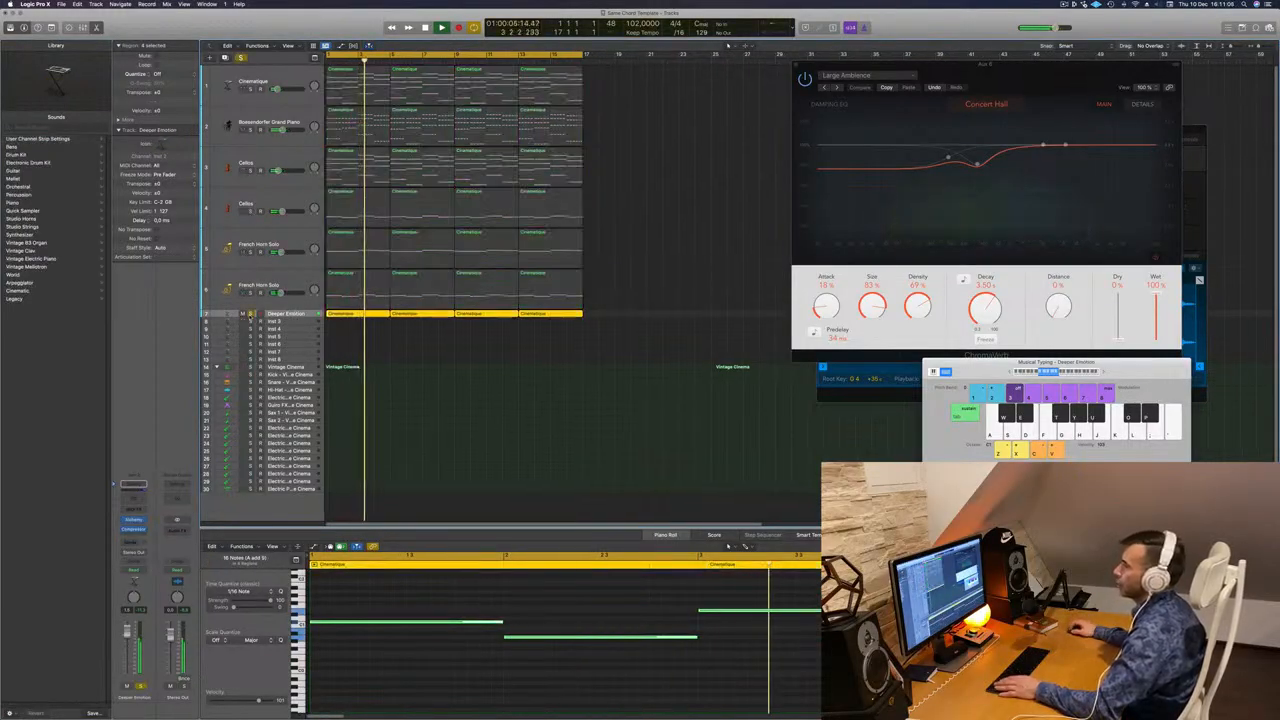
click(251, 313)
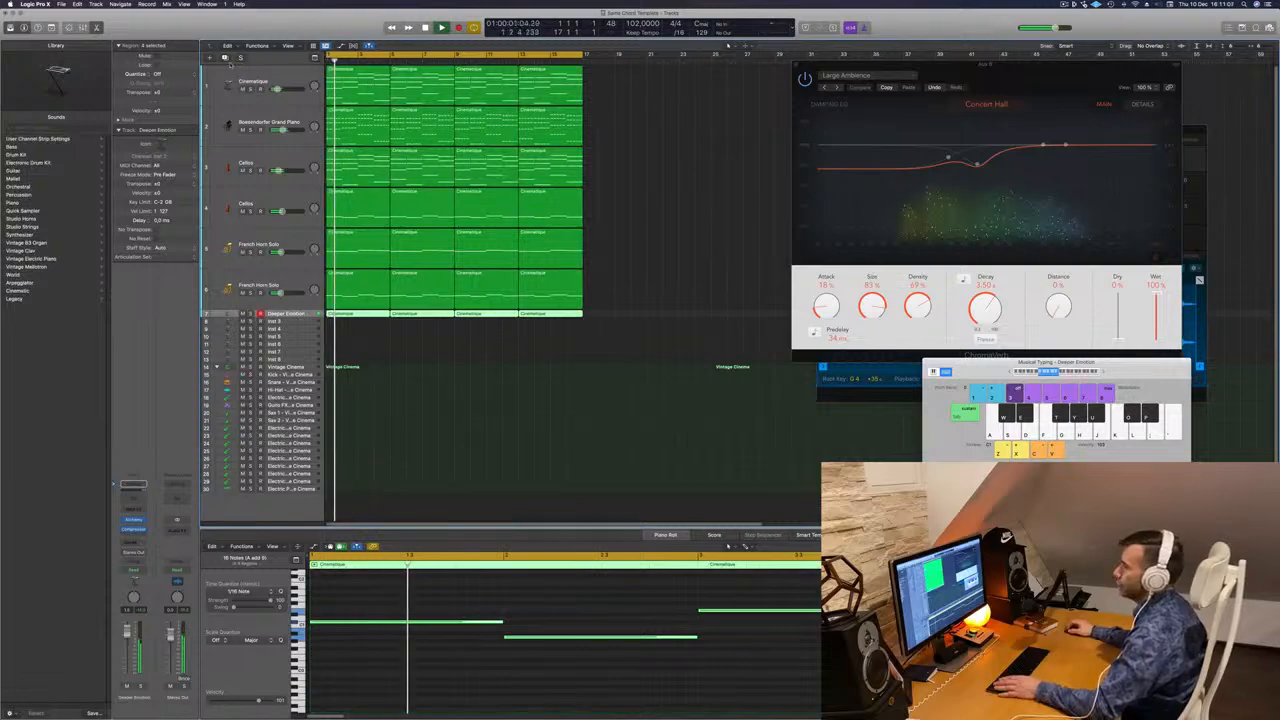
Duplicate the Deeper Emotion track and move its four regions onto the new track
key(super+d)
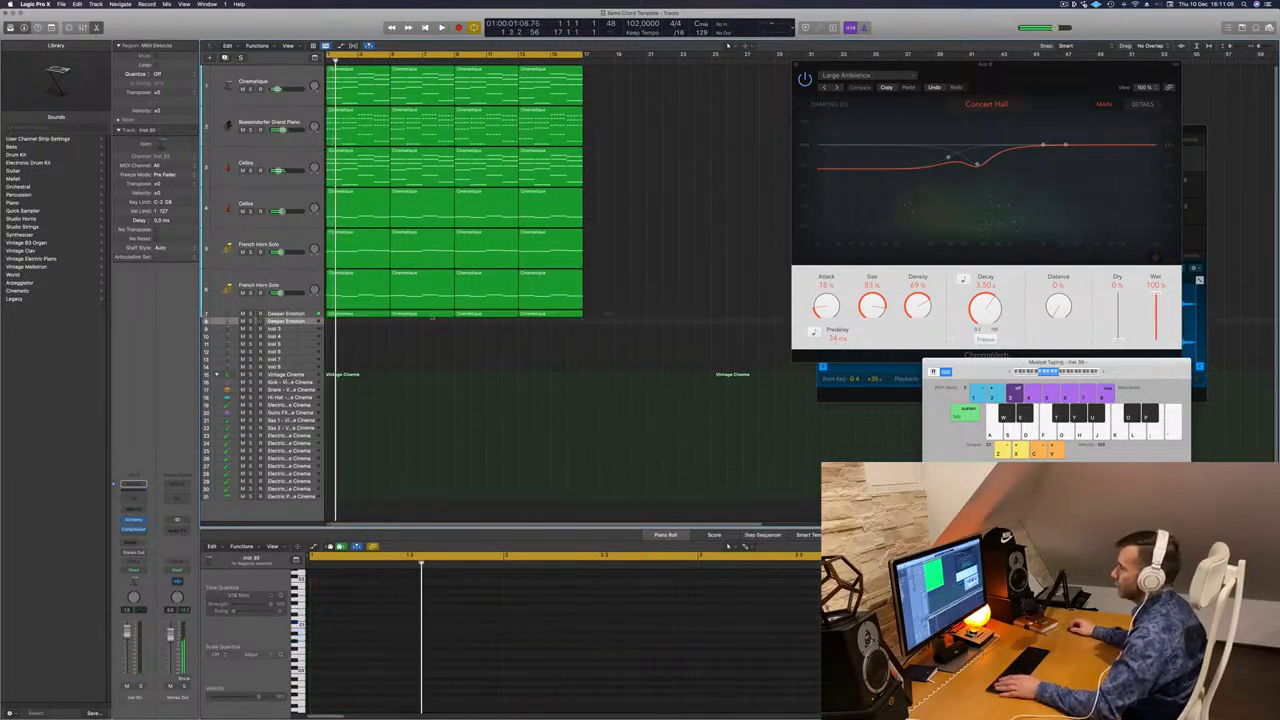
click(340, 316)
drag(342, 327, 342, 322)
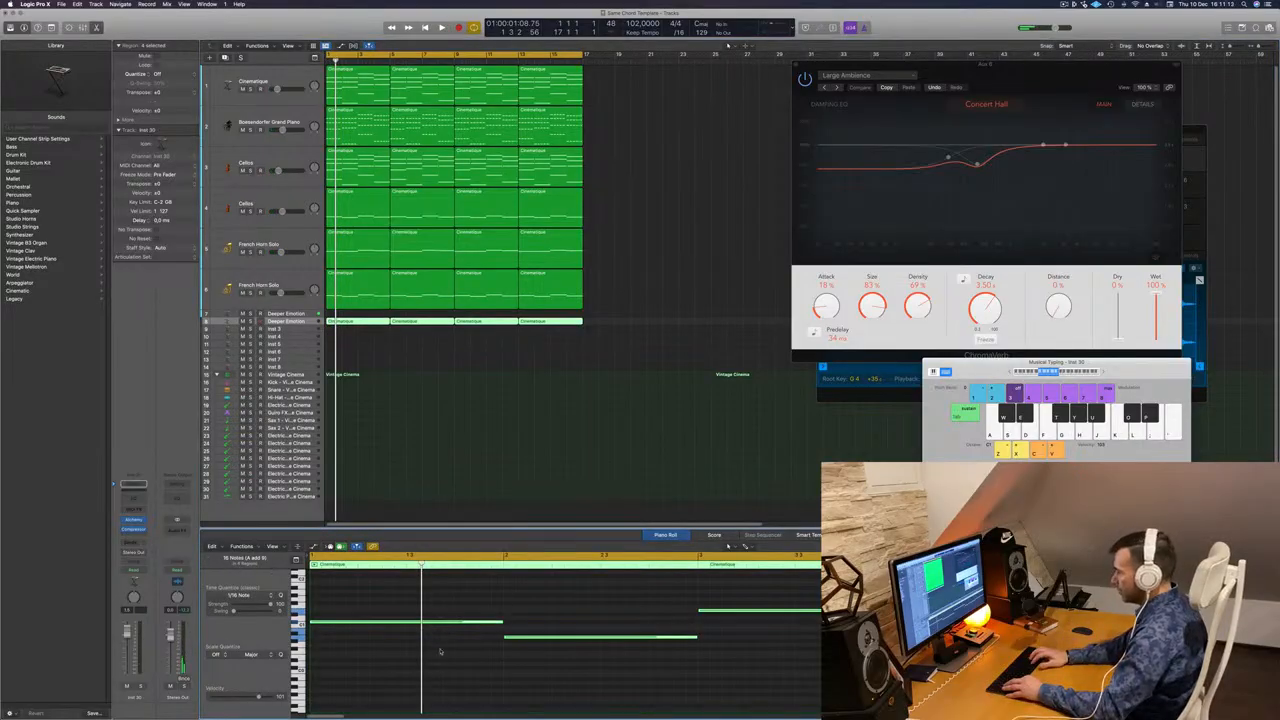
Transpose the moved regions' notes up an octave and copy the four regions back onto the original Deeper Emotion track
key(shift+alt+Up)
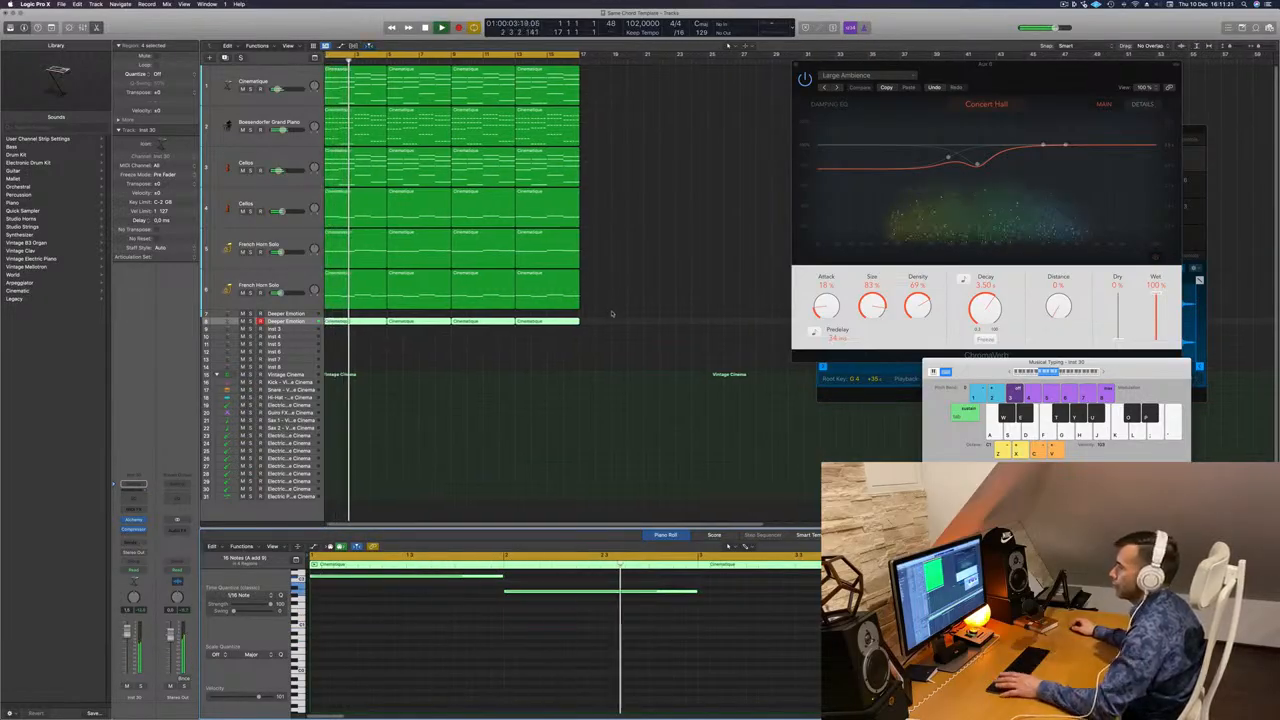
key(Return)
drag(355, 321, 361, 315)
click(361, 340)
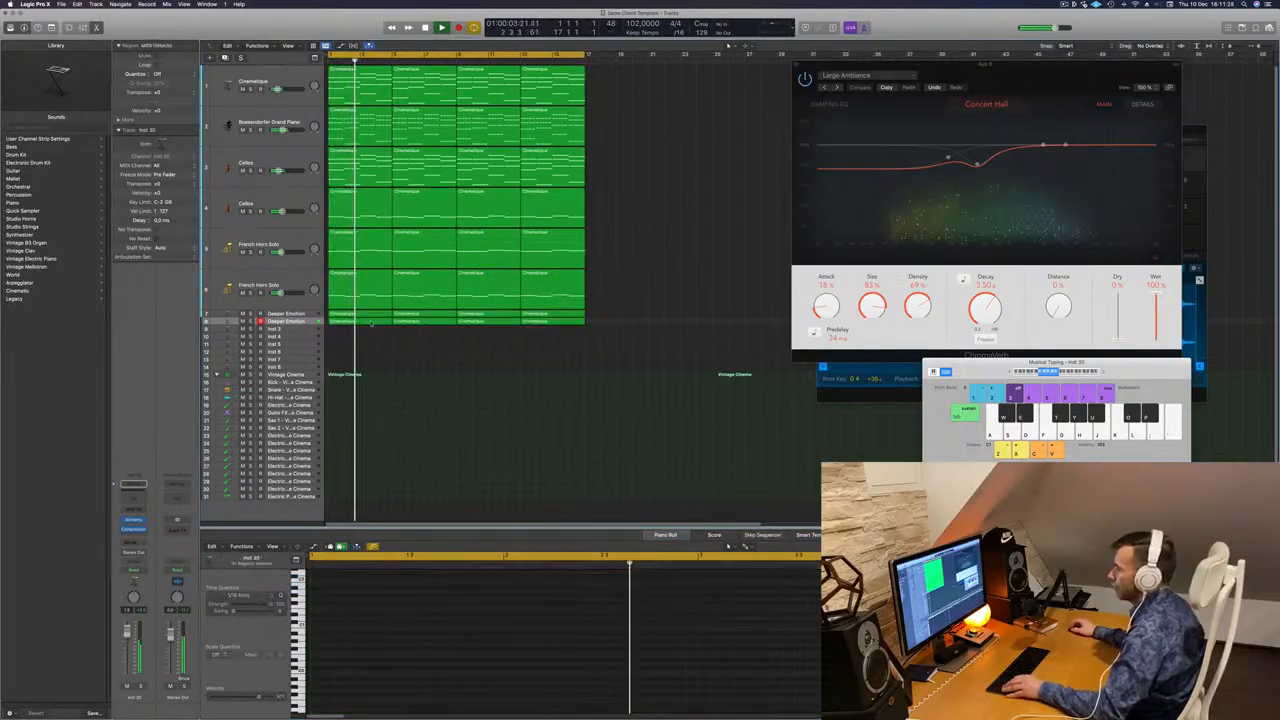
Transpose all notes in the original Deeper Emotion track's regions down an octave and resume playback
click(286, 314)
click(443, 693)
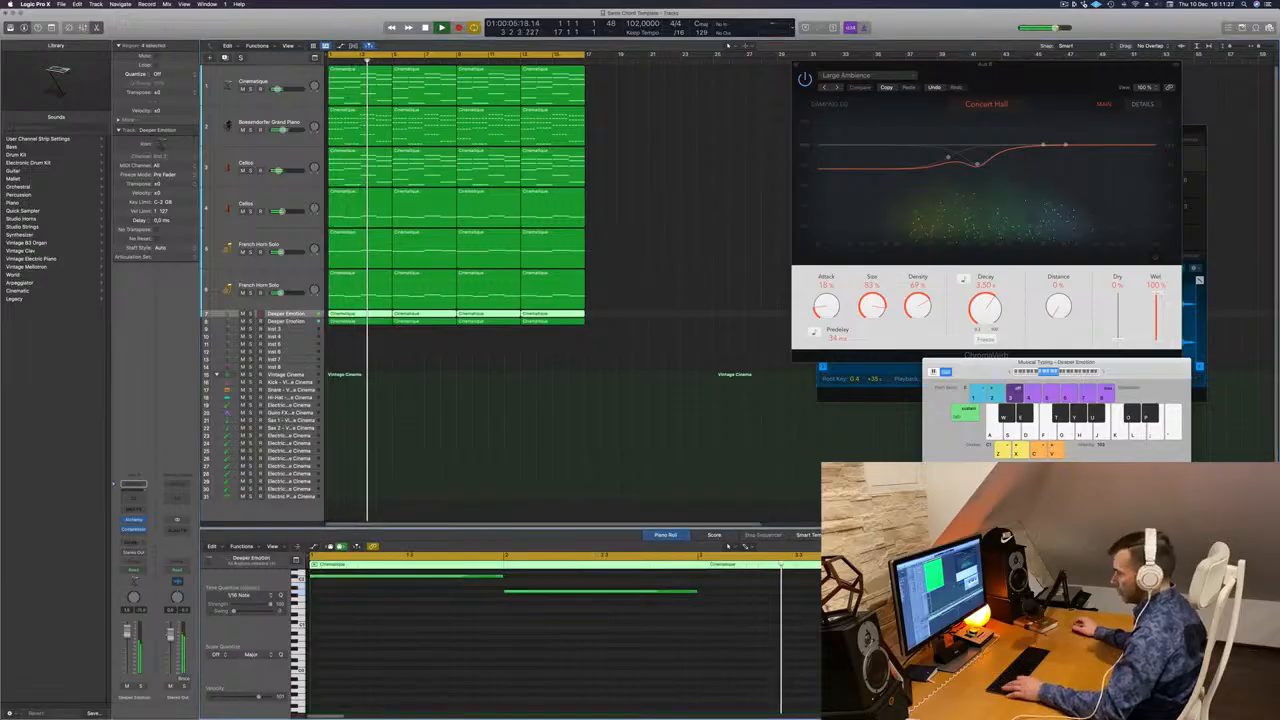
key(super+a)
key(alt+shift+Down)
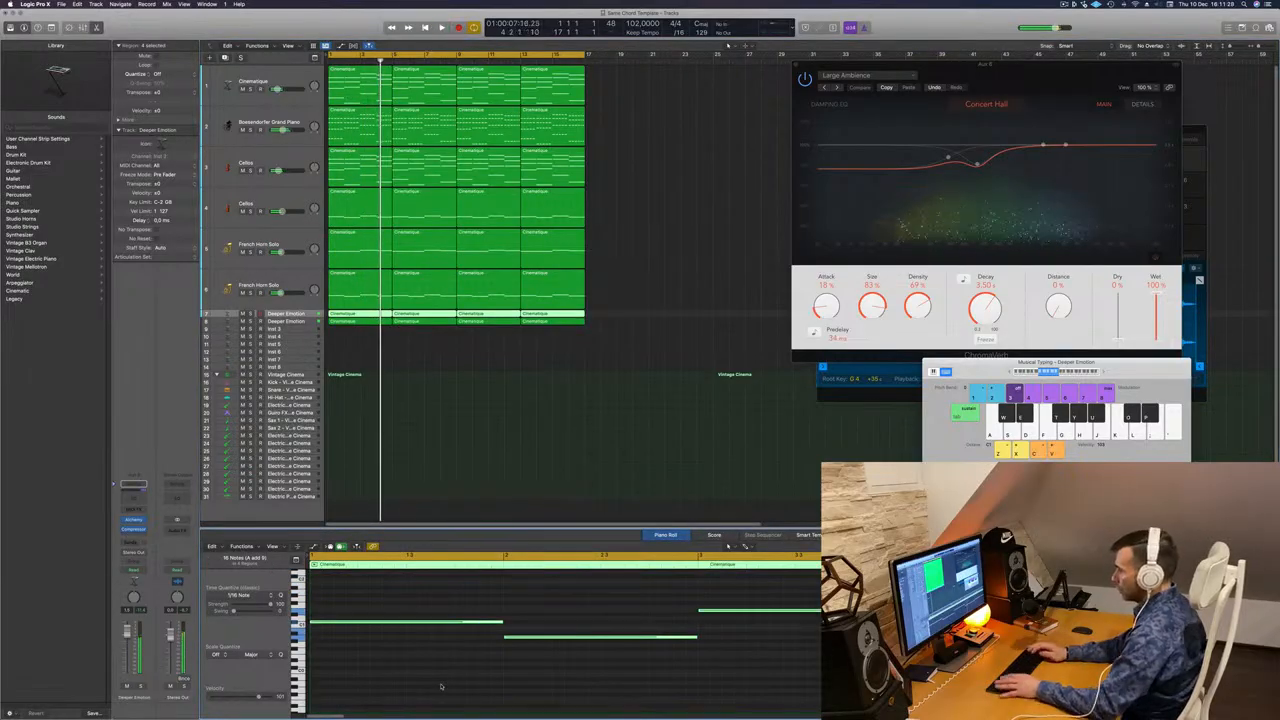
key(space)
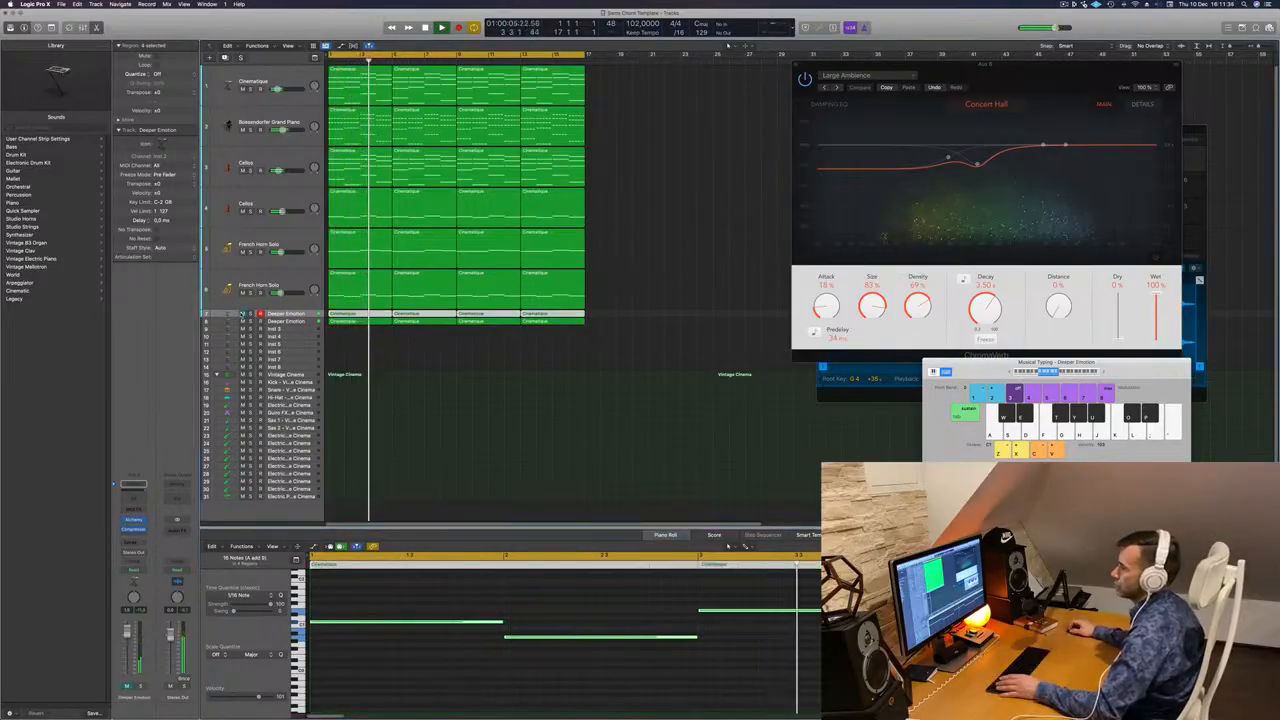
Compare the two Deeper Emotion tracks by muting and soloing them during playback, and replay from the start
click(242, 314)
click(250, 314)
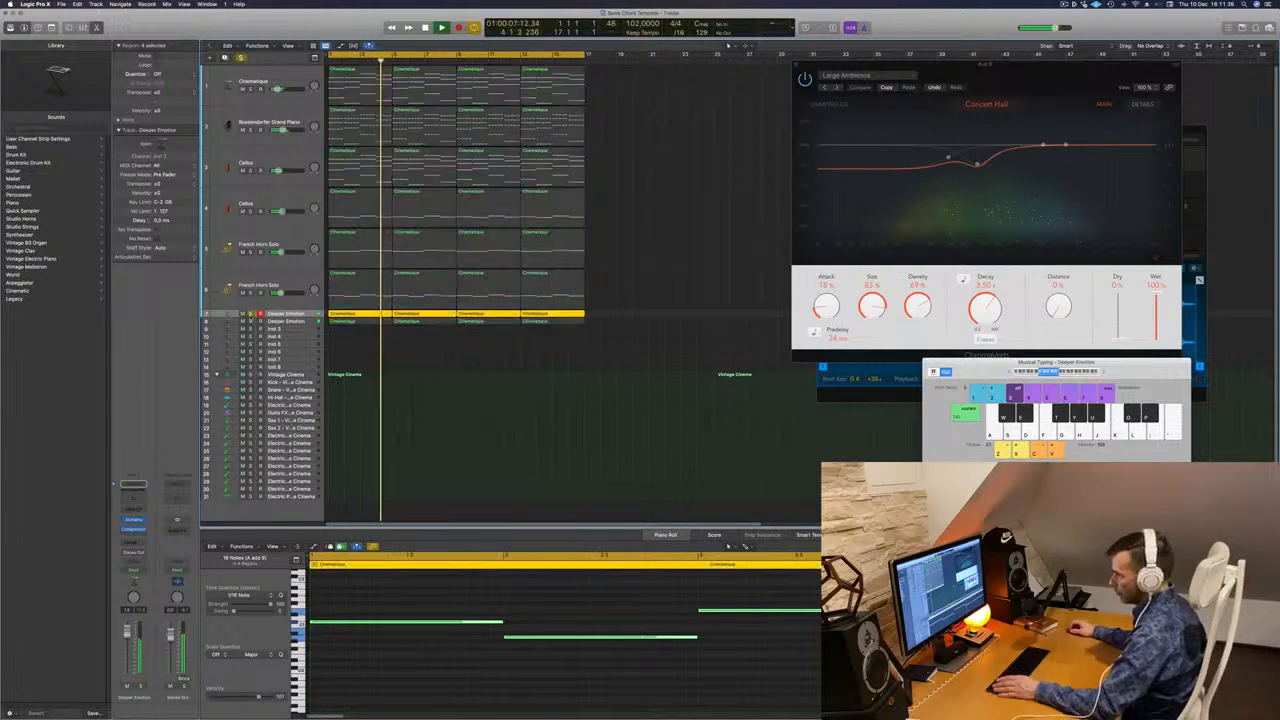
click(250, 321)
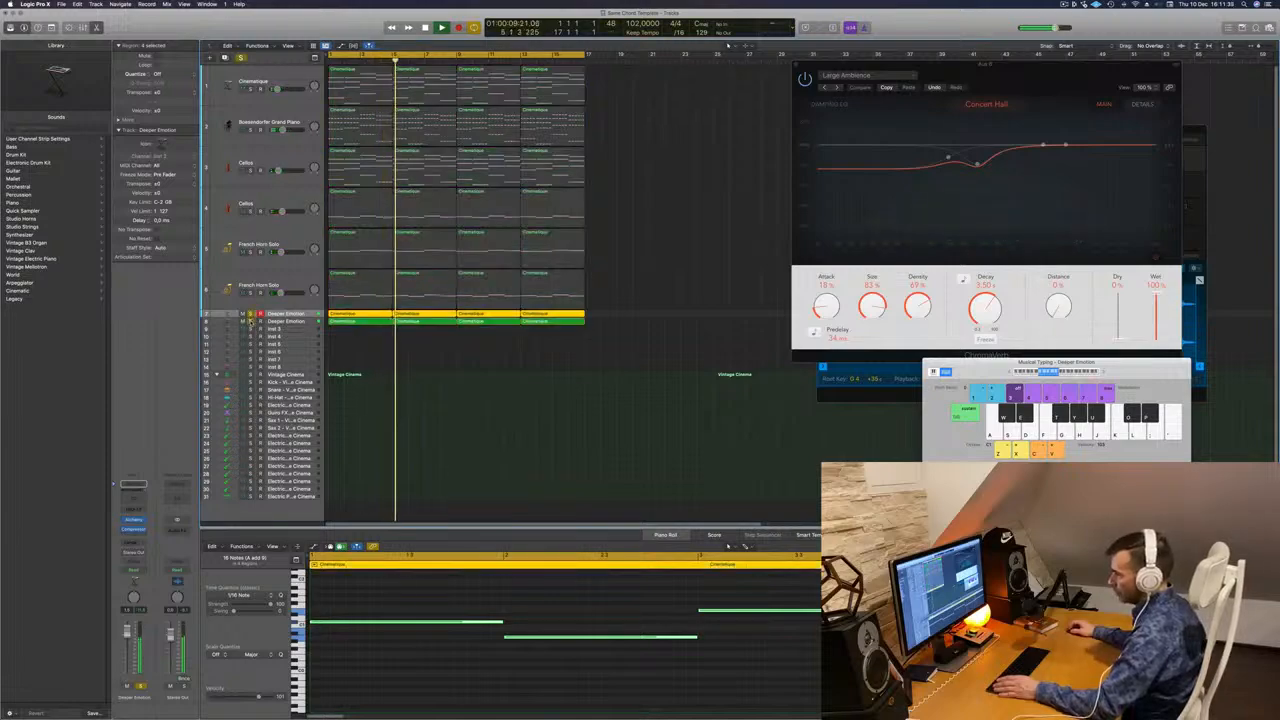
click(250, 321)
click(250, 314)
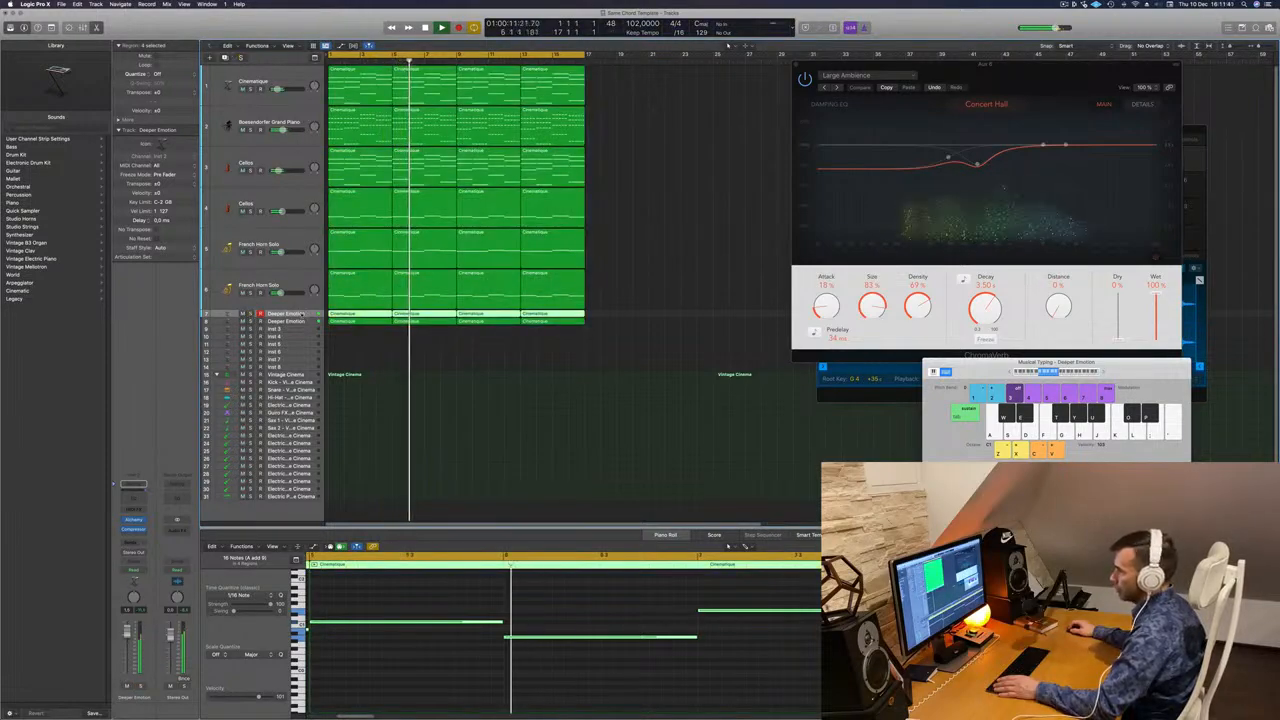
key(Return)
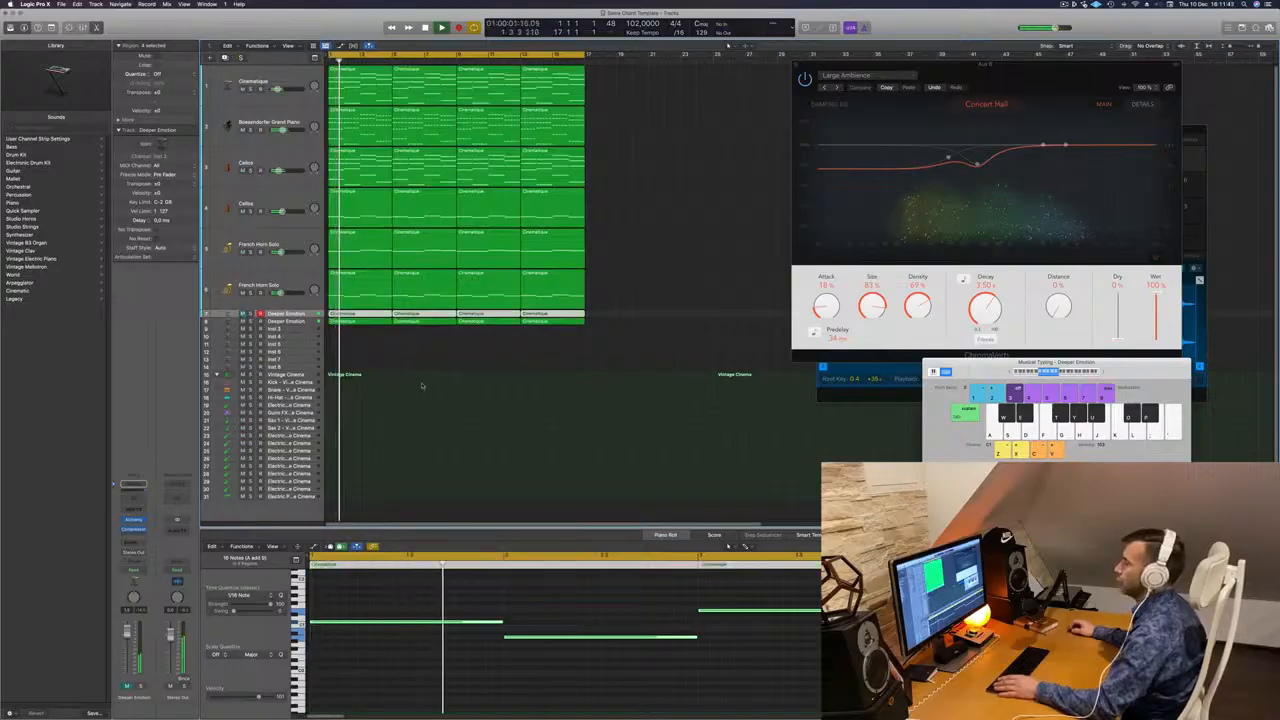
Move the ChromaVerb window clear of the arrangement and close the Drum Machine Designer window
key(super+Up)
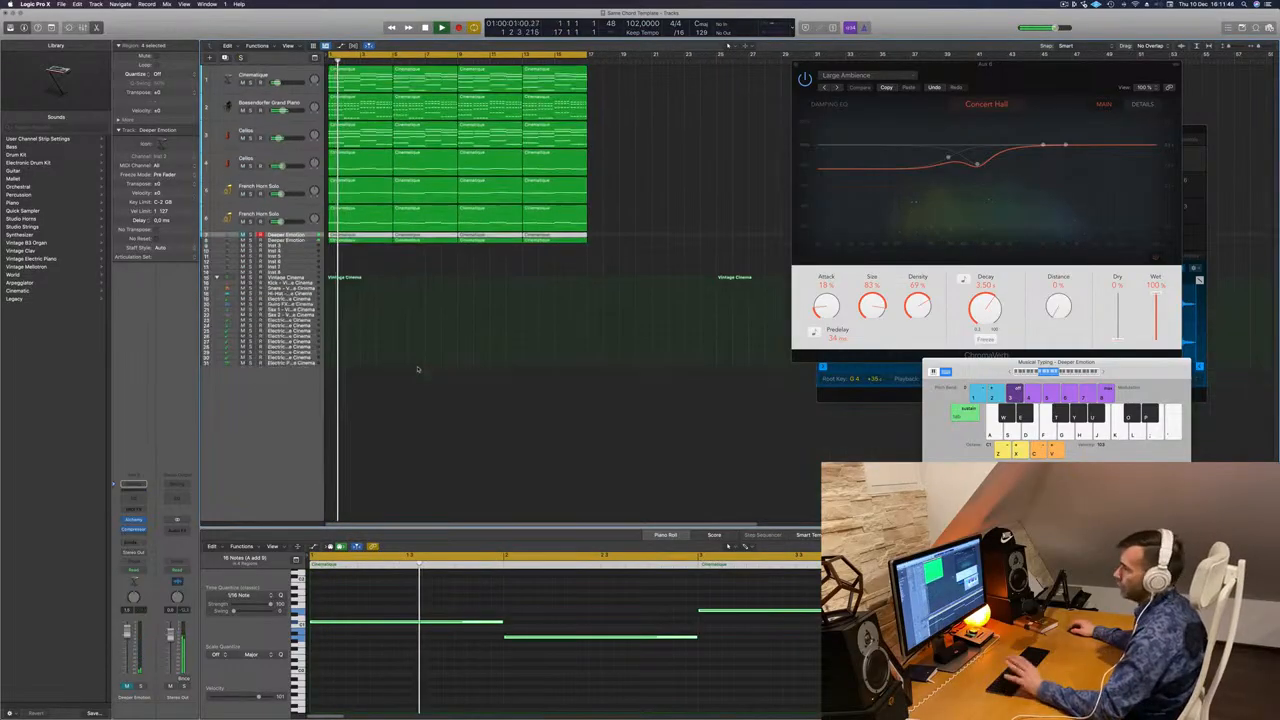
scroll(420, 369, up, 2)
scroll(422, 369, down, 4)
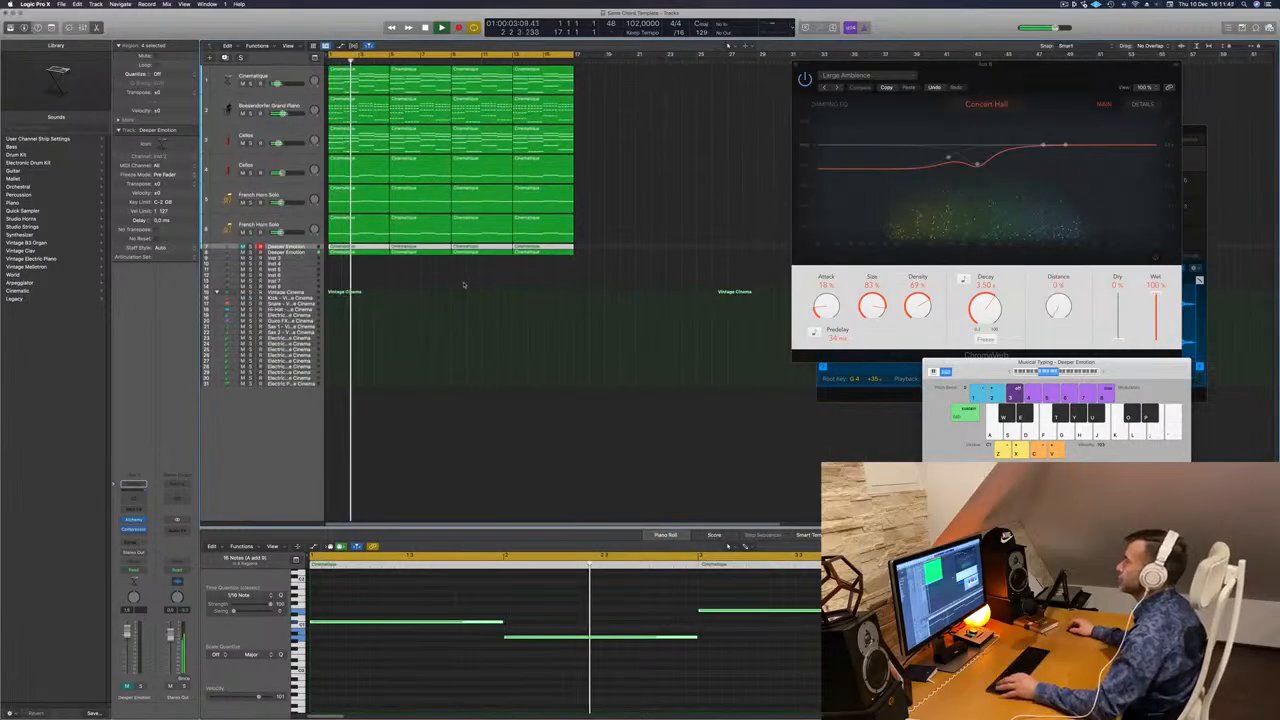
key(super+Right)
drag(975, 79, 1088, 325)
drag(878, 137, 790, 144)
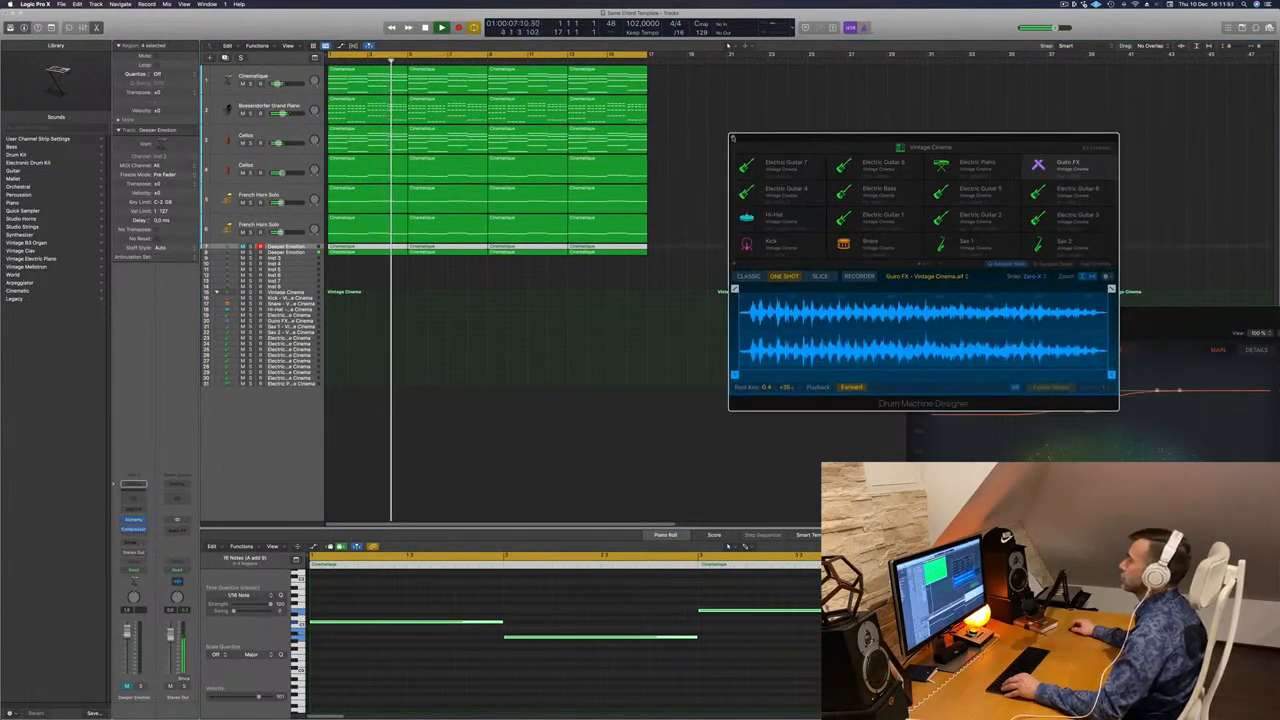
click(733, 138)
click(696, 295)
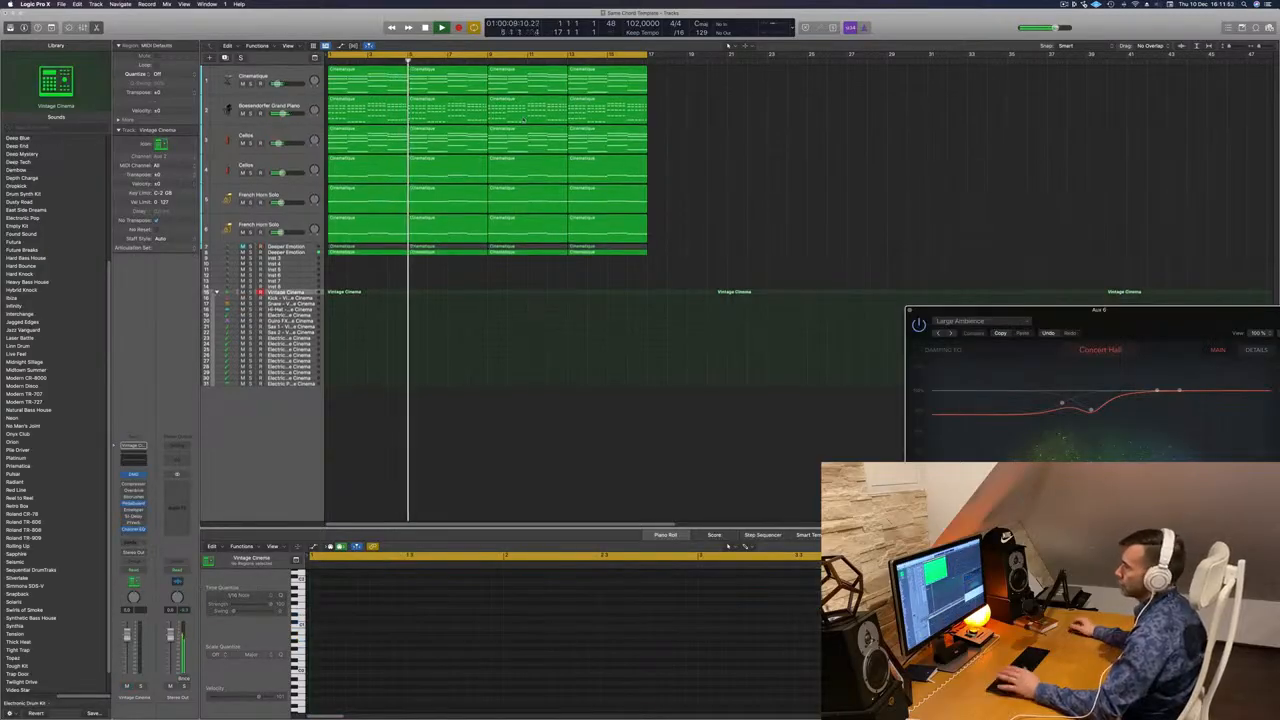
Duplicate the Cinematique track, place the new track at the top of the list and copy the four Cinematique regions onto it
click(268, 106)
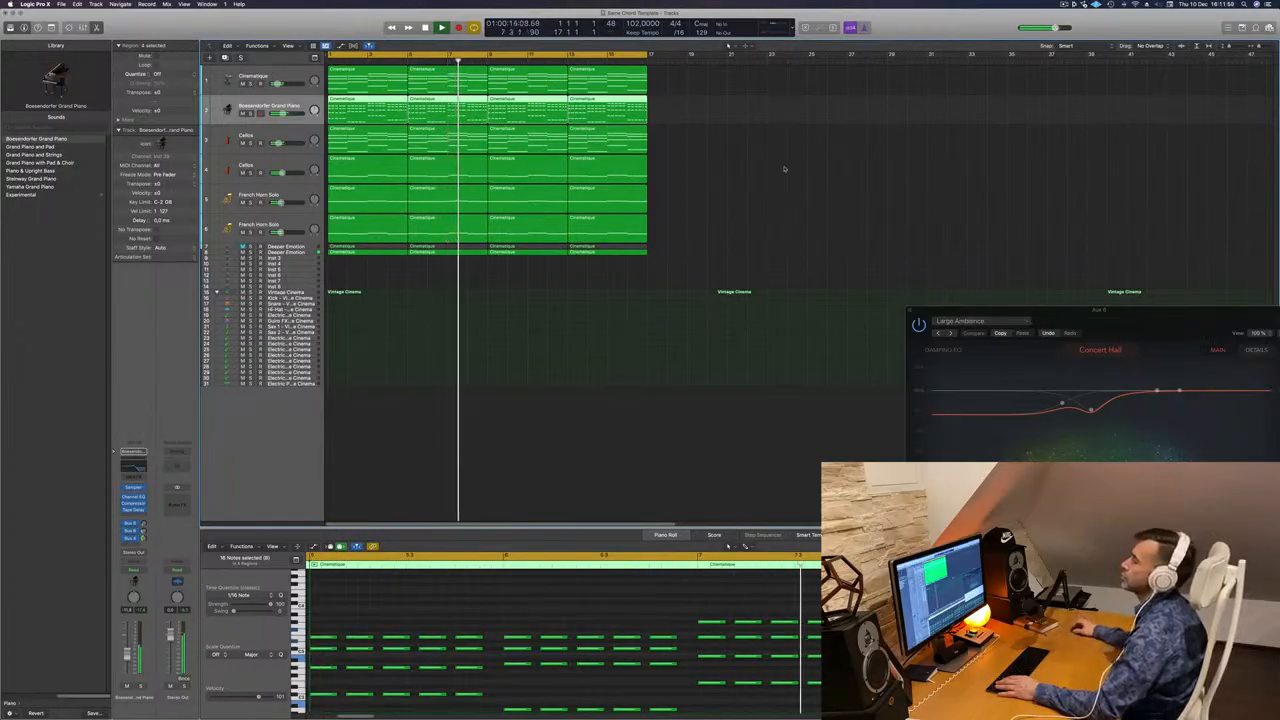
click(271, 76)
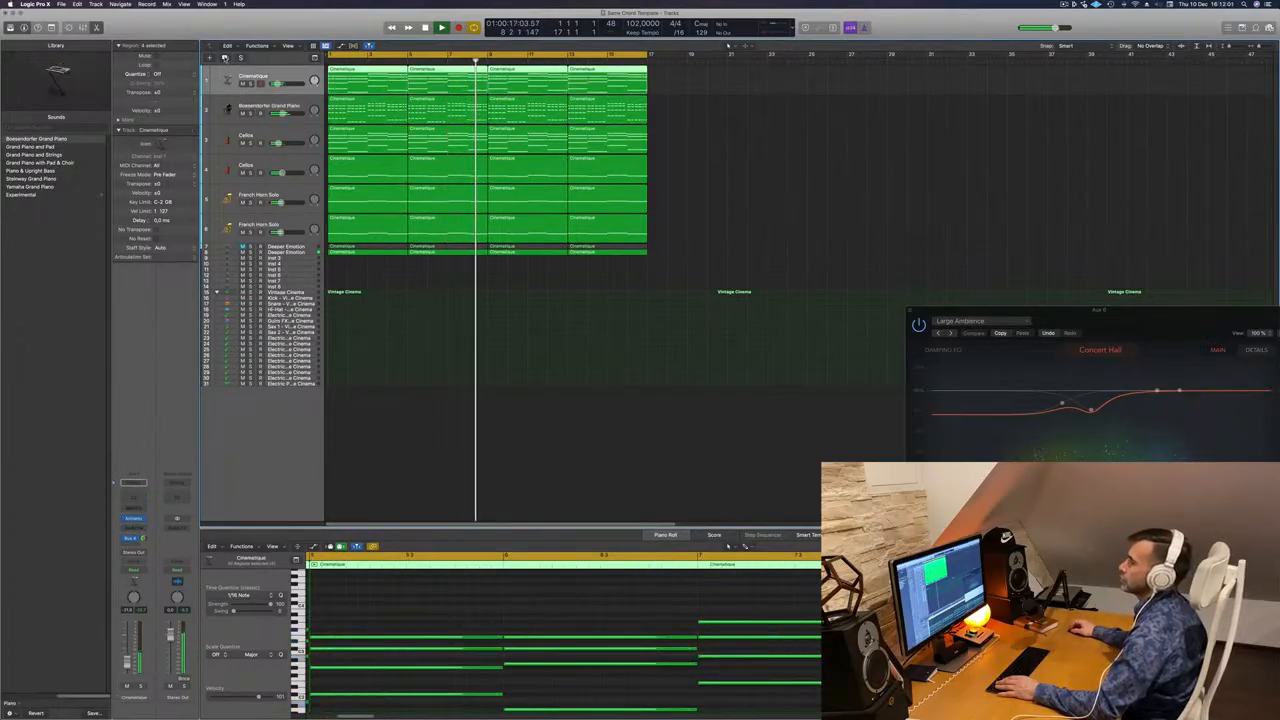
key(super+d)
key(space)
key(space)
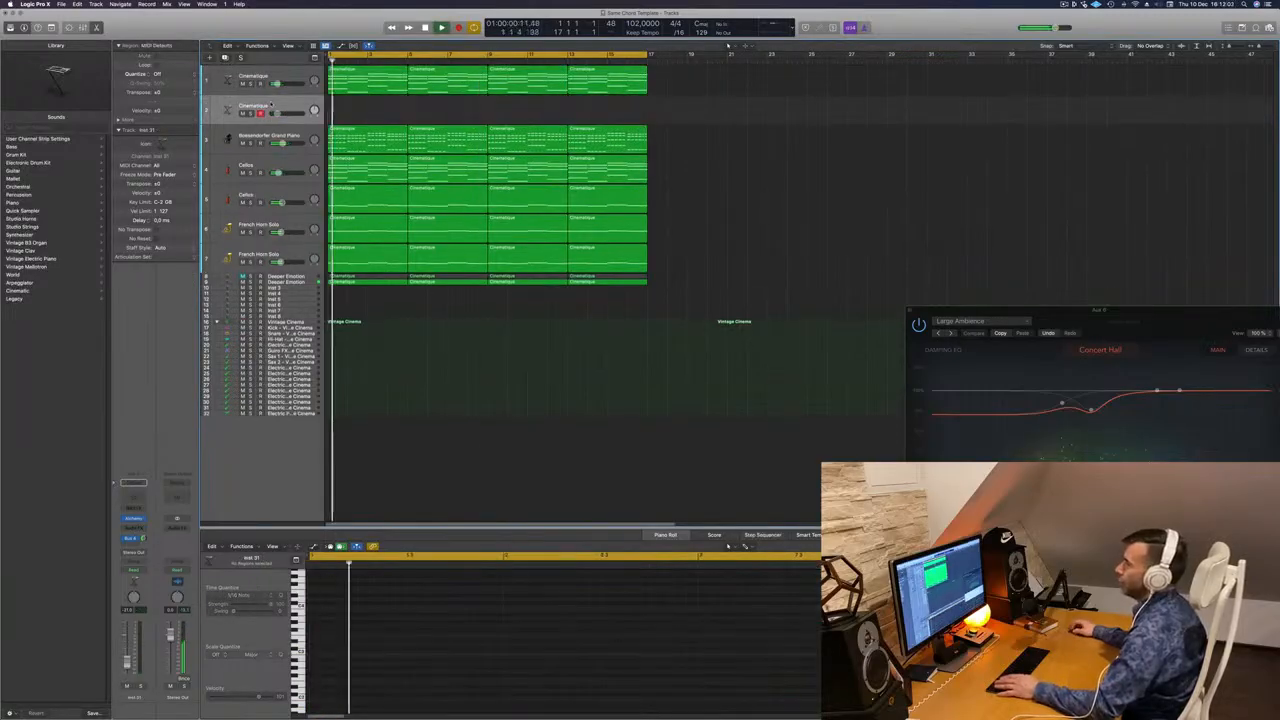
drag(277, 105, 278, 75)
key(space)
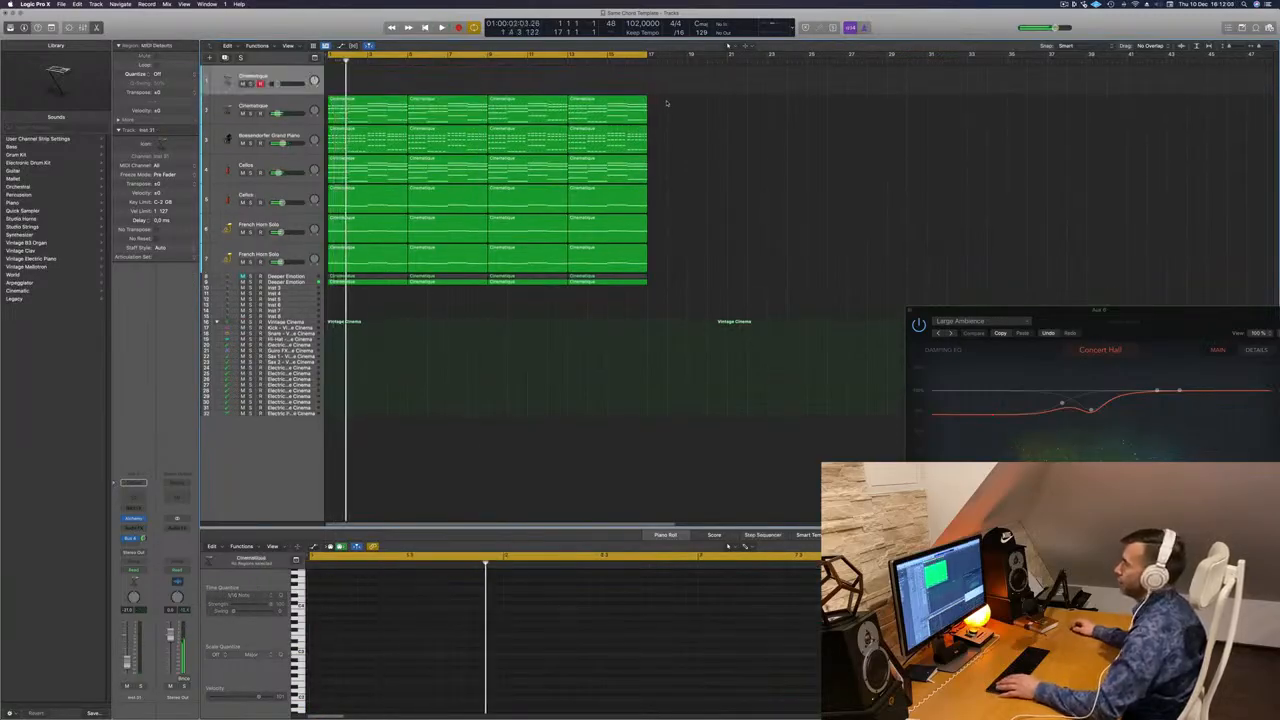
drag(667, 102, 361, 109)
drag(369, 87, 368, 84)
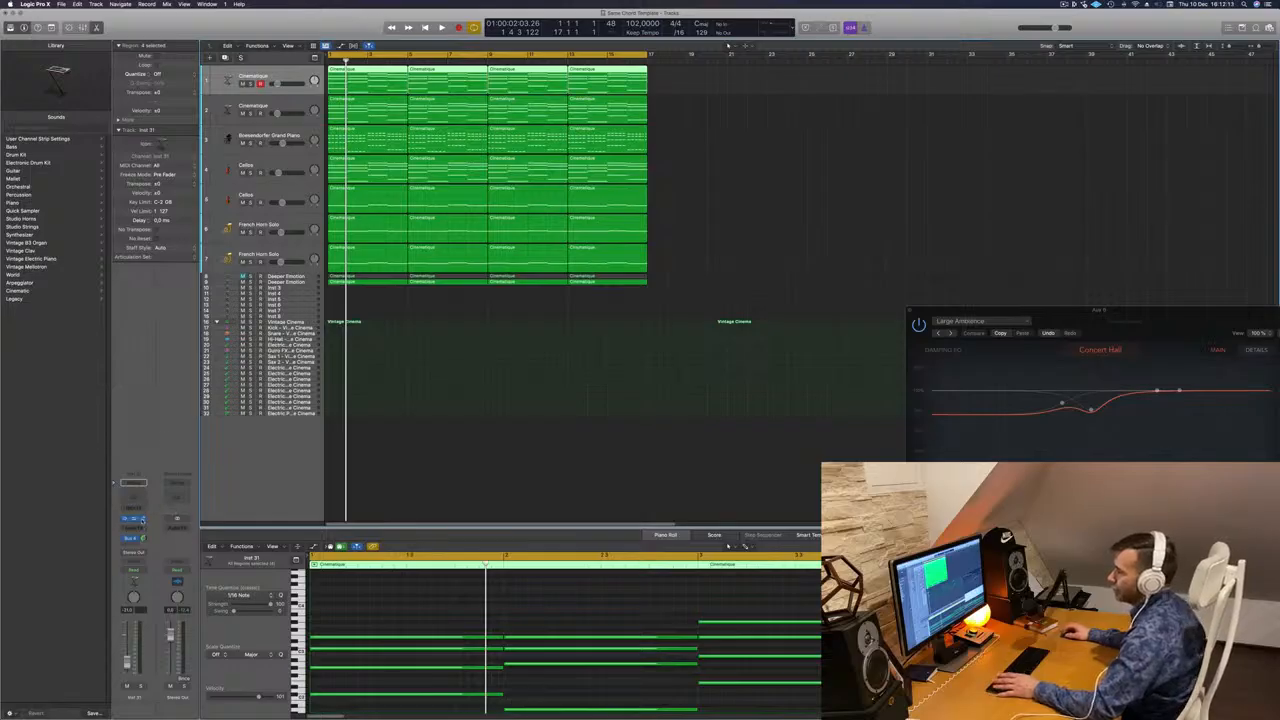
Replace Alchemy with Retro Synth on the new track, insert an Arpeggiator MIDI effect and adjust the track volume slightly
click(143, 520)
mouse_move(196, 549)
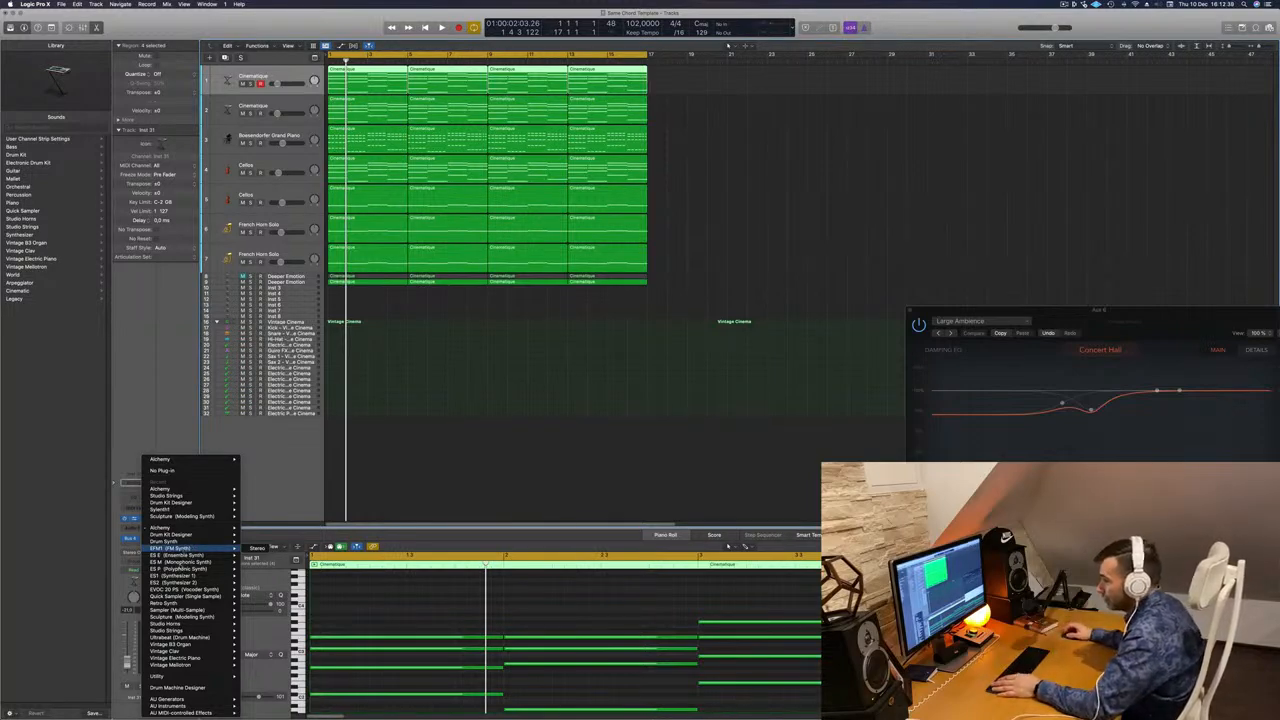
click(257, 604)
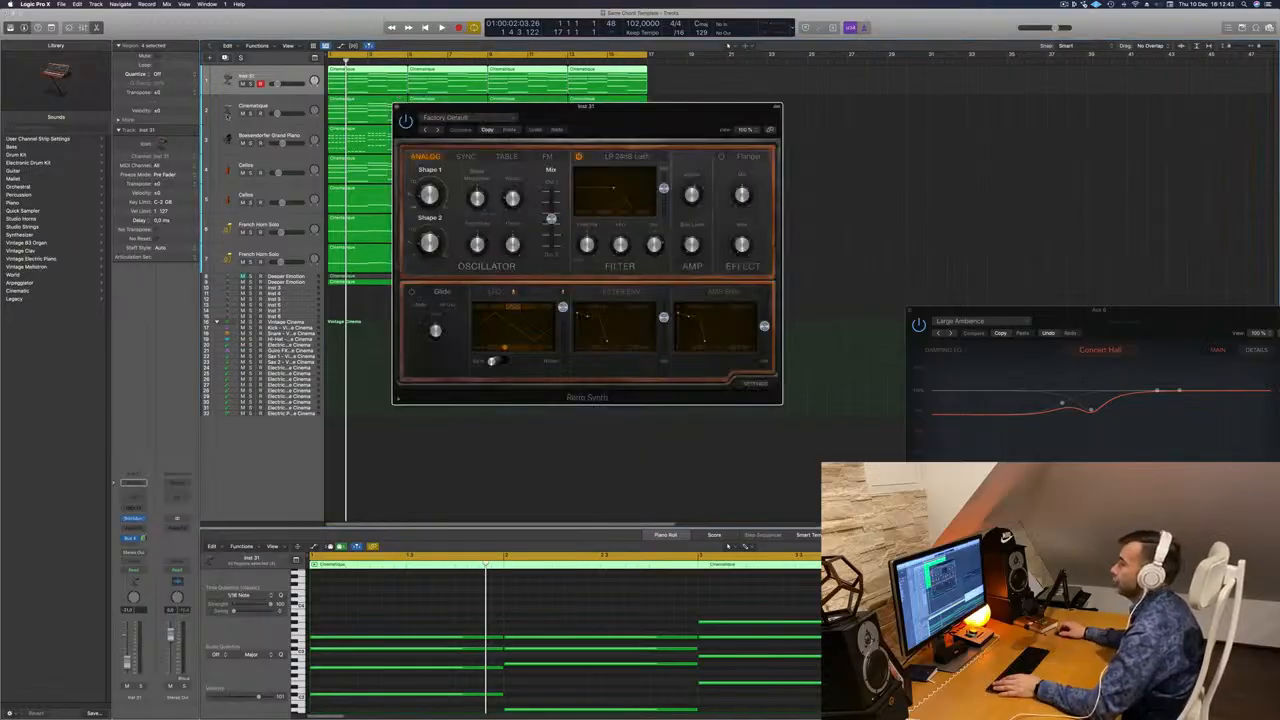
click(140, 509)
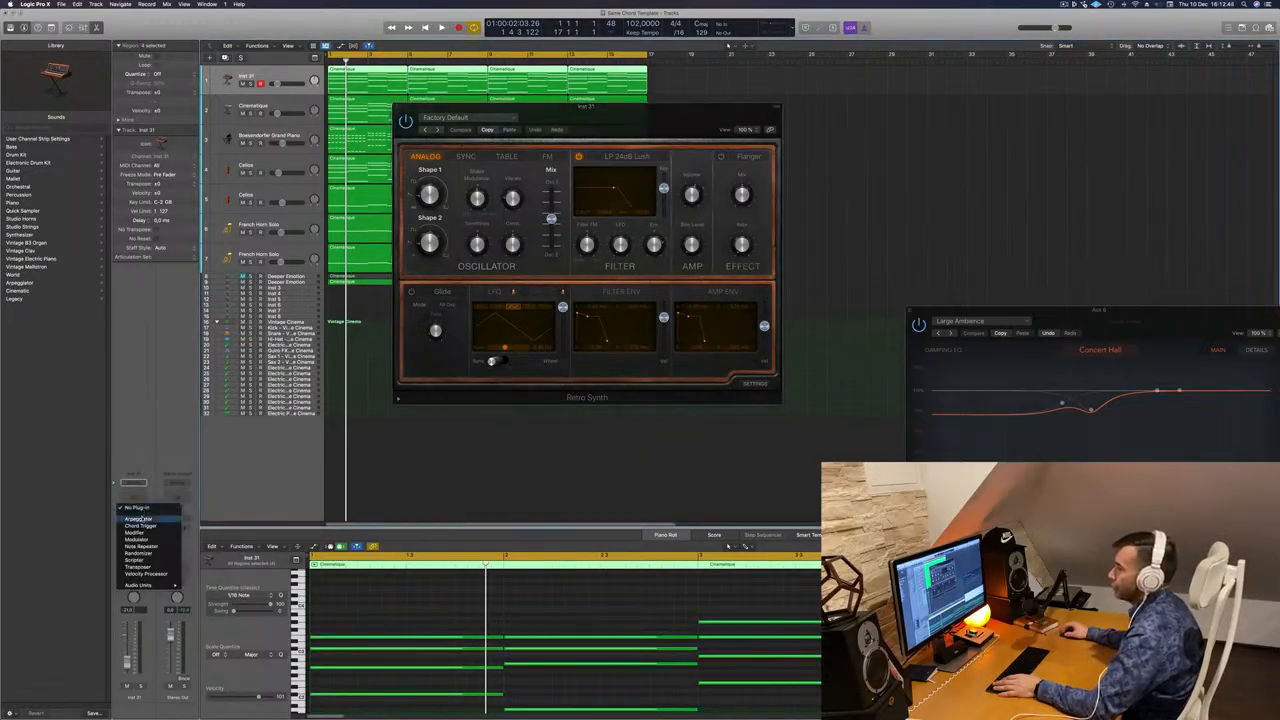
click(138, 519)
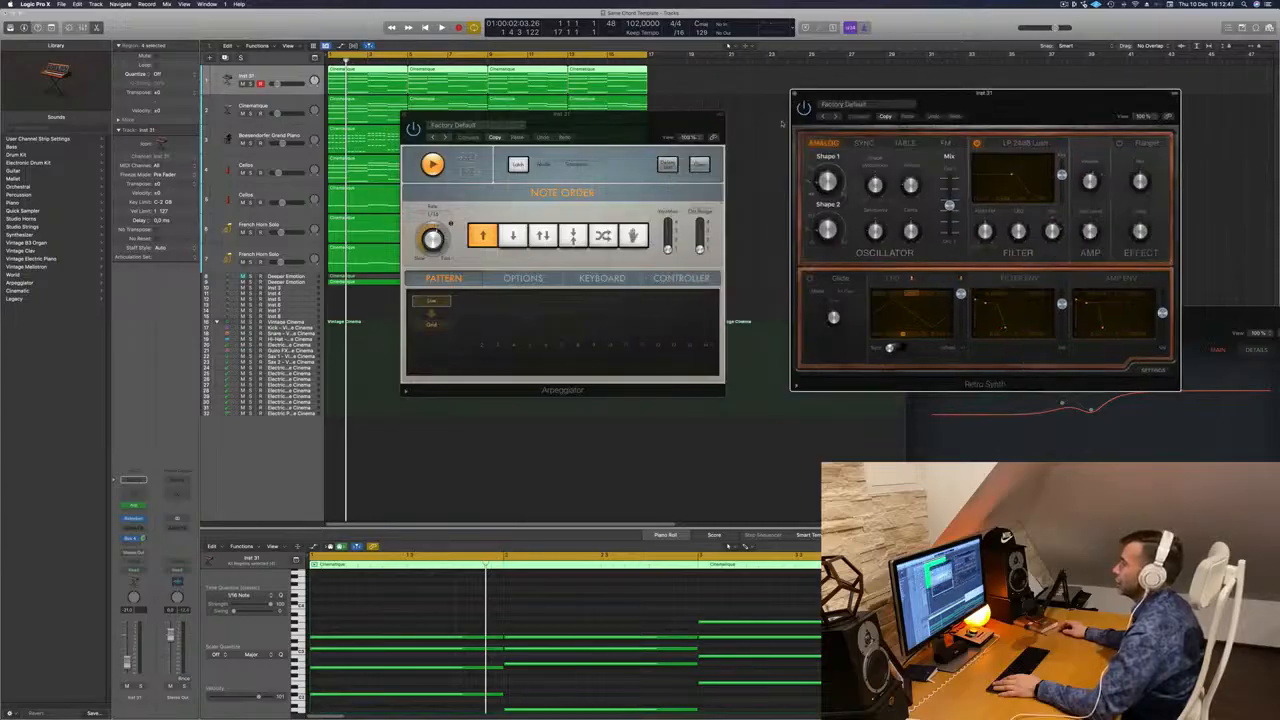
key(space)
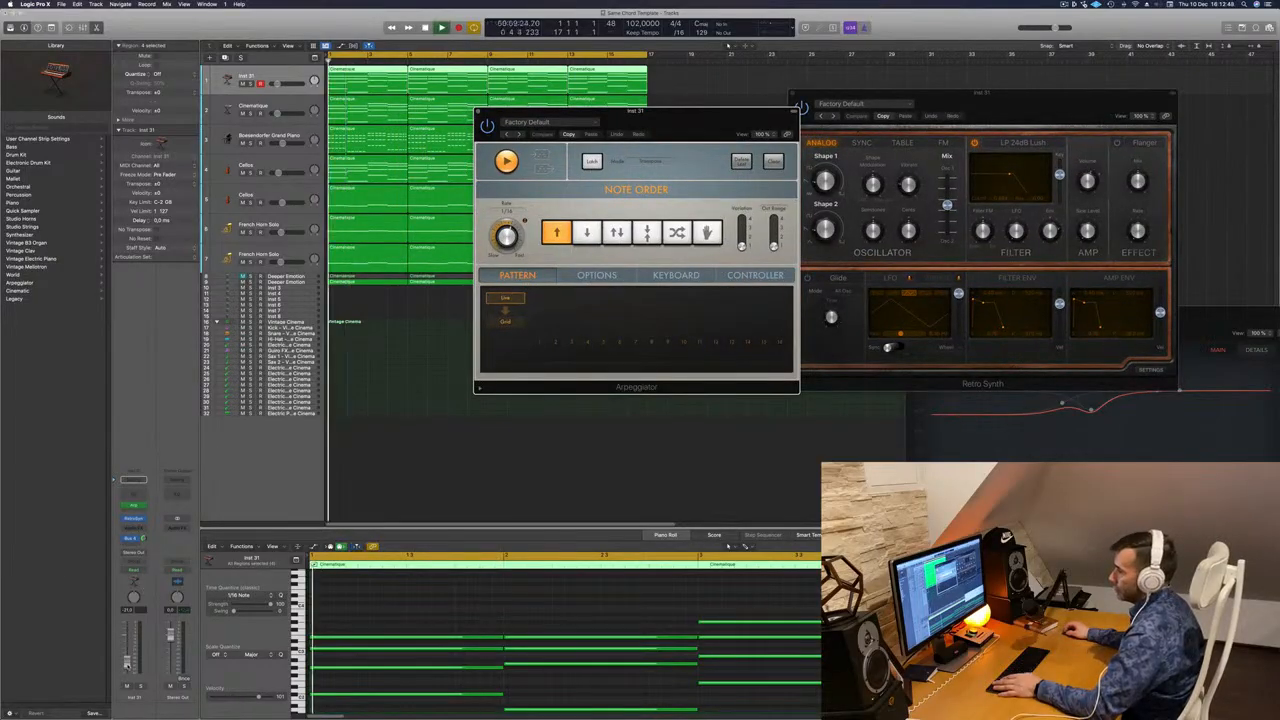
drag(129, 665, 129, 663)
key(space)
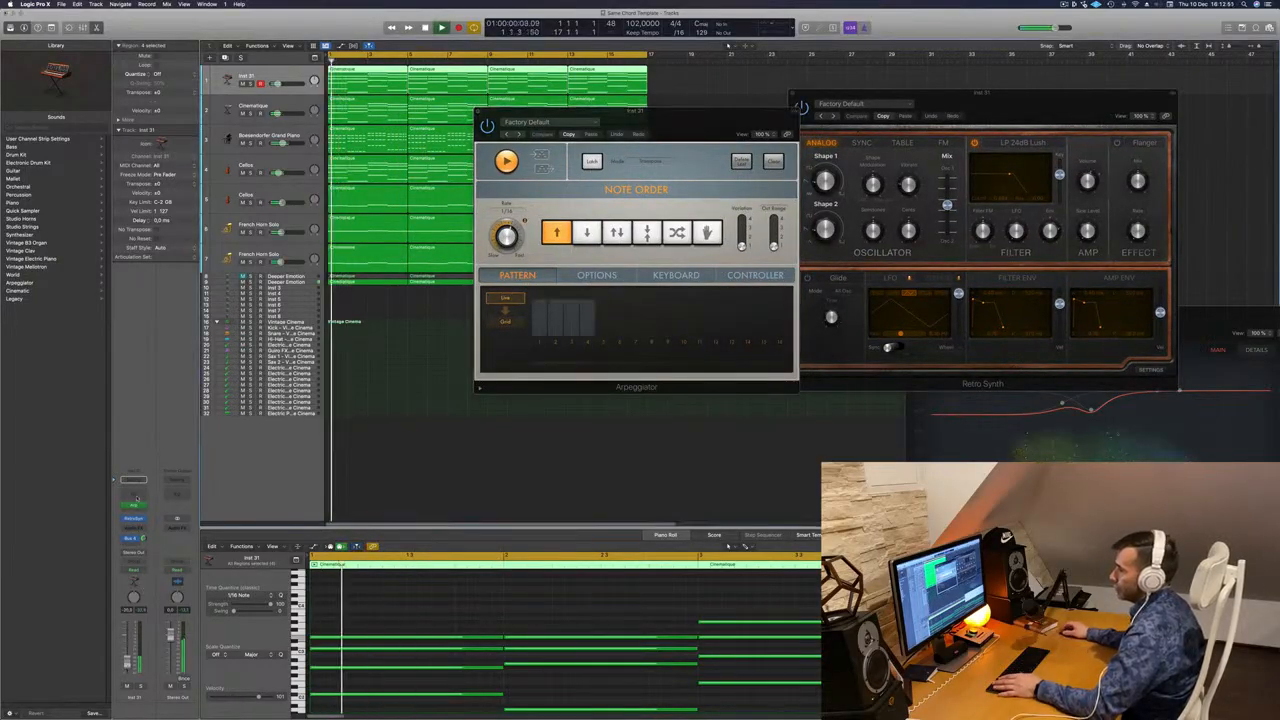
Add a Channel EQ to the Retro Synth track with a high cut at 1190 Hz and a 48 dB/Oct slope
click(134, 497)
click(986, 149)
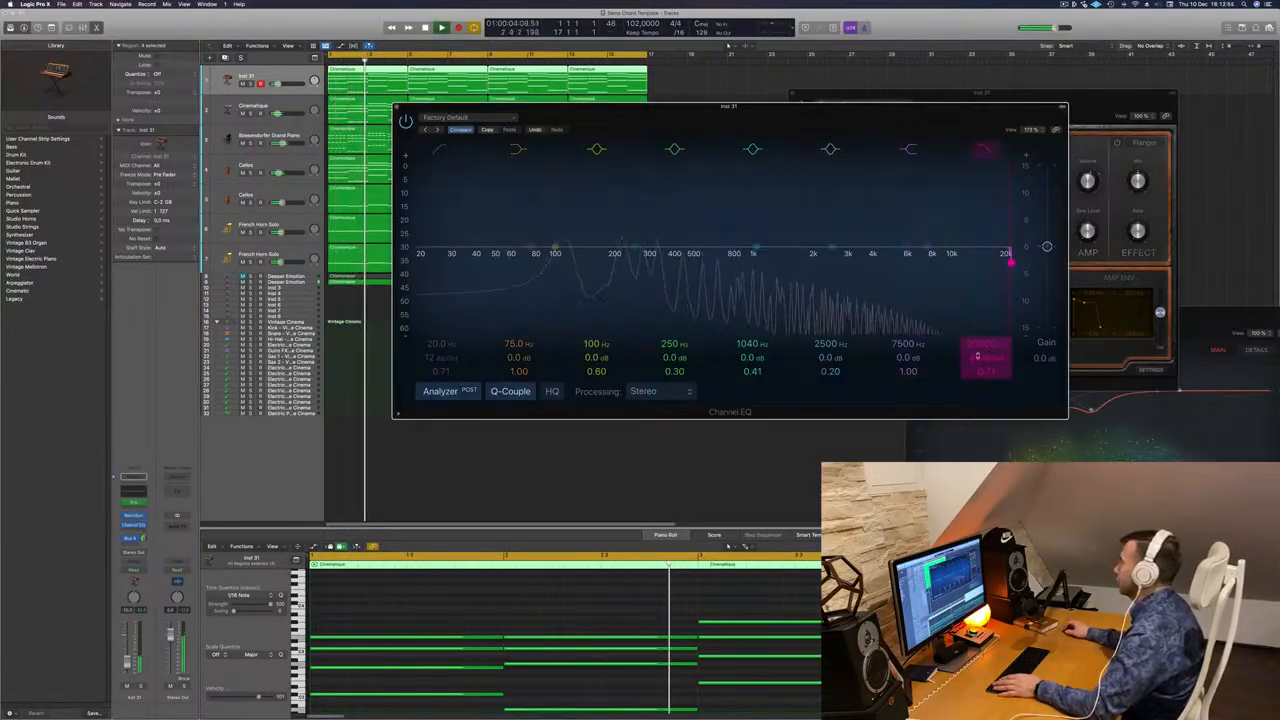
drag(1010, 262, 760, 262)
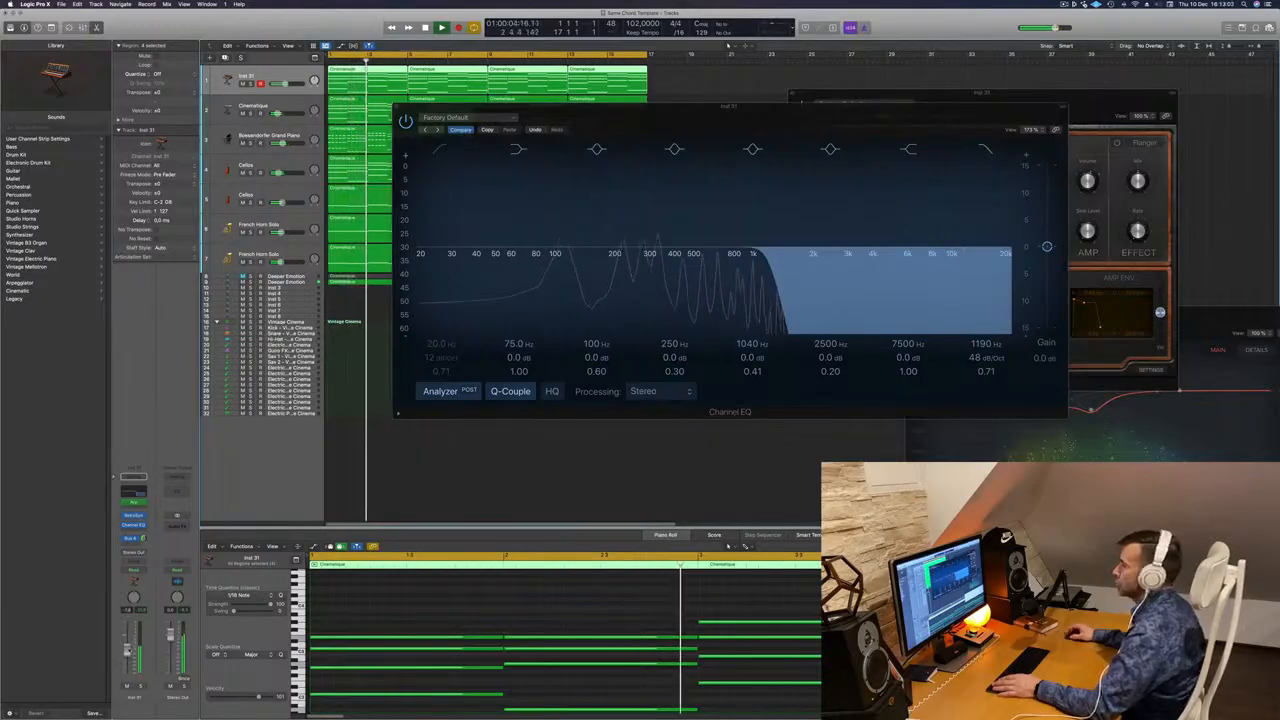
drag(782, 112, 557, 252)
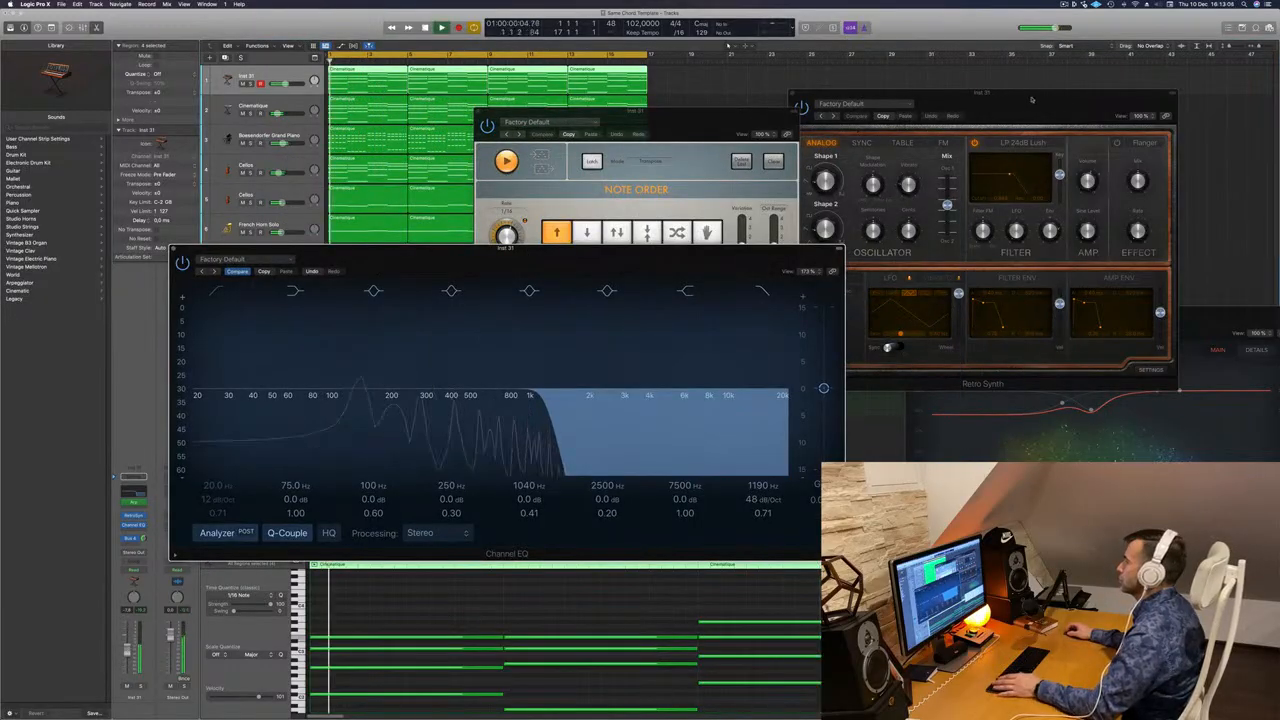
Shift Retro Synth's oscillator mix slightly toward Shape 1 while listening, and move its window aside
drag(1030, 94, 990, 75)
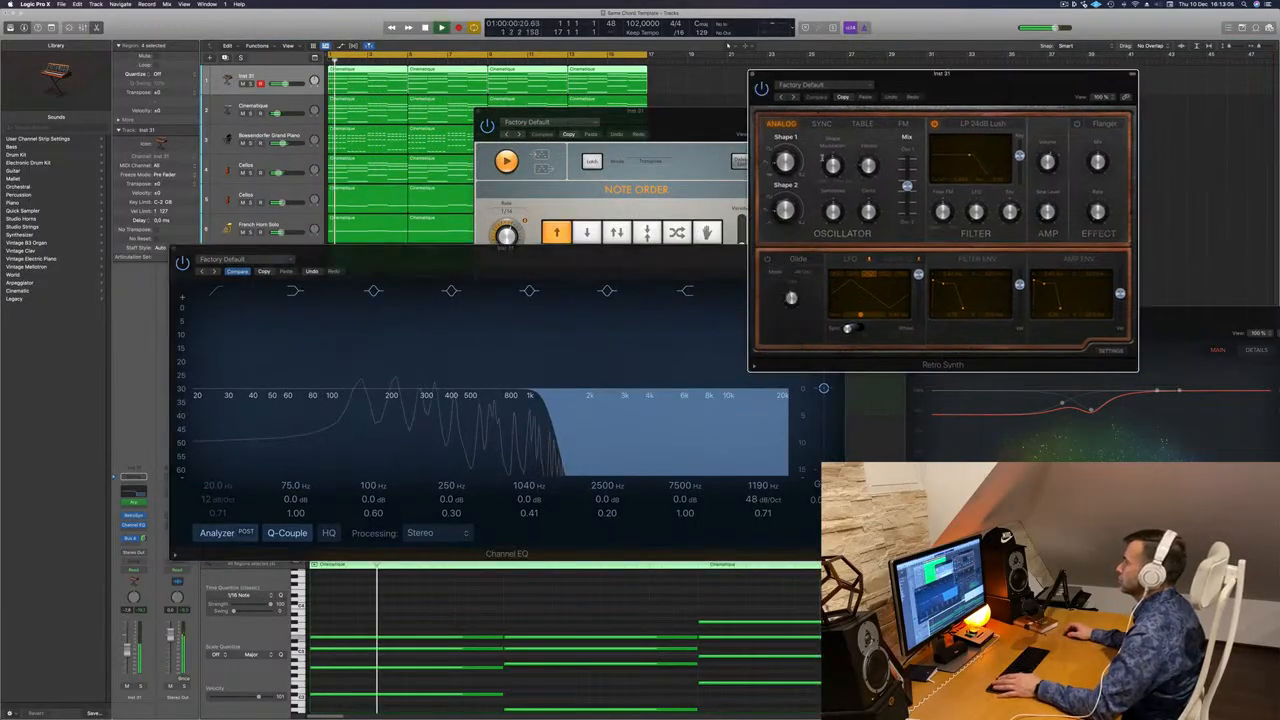
key(space)
key(space)
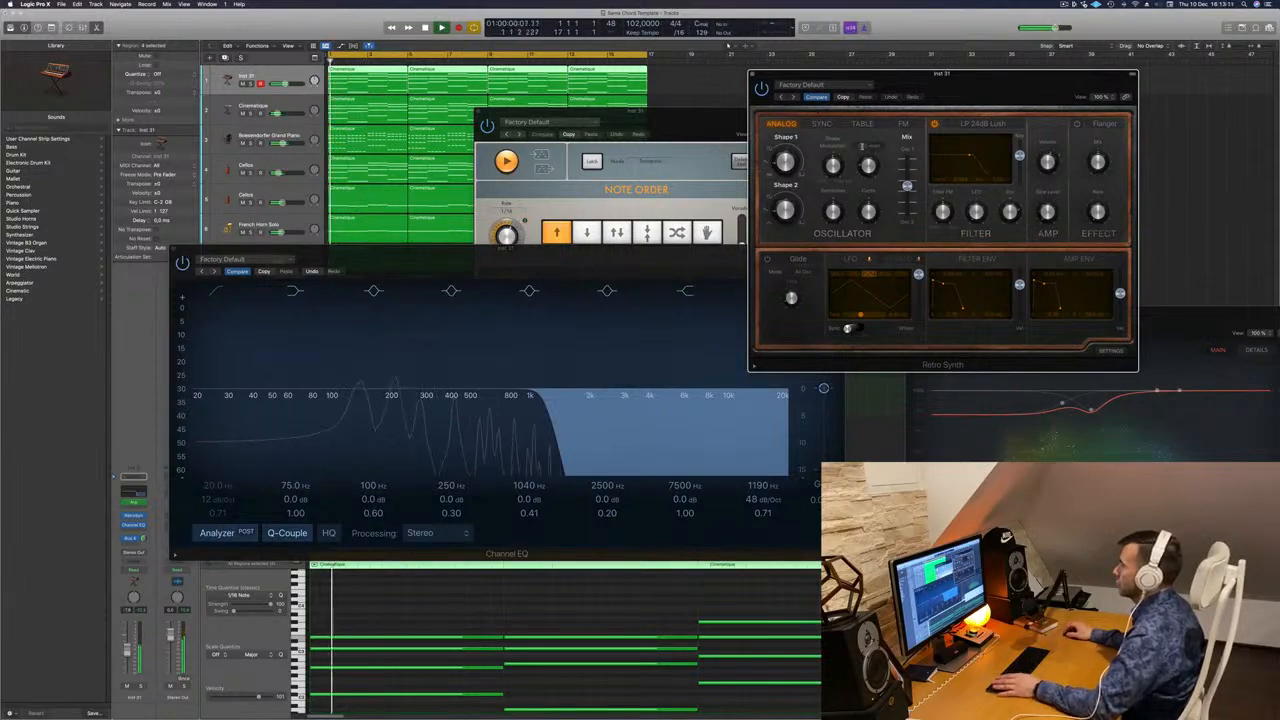
mouse_move(908, 187)
mouse_down()
mouse_move(909, 218)
mouse_move(912, 141)
mouse_move(907, 180)
mouse_up()
drag(960, 92, 1131, 78)
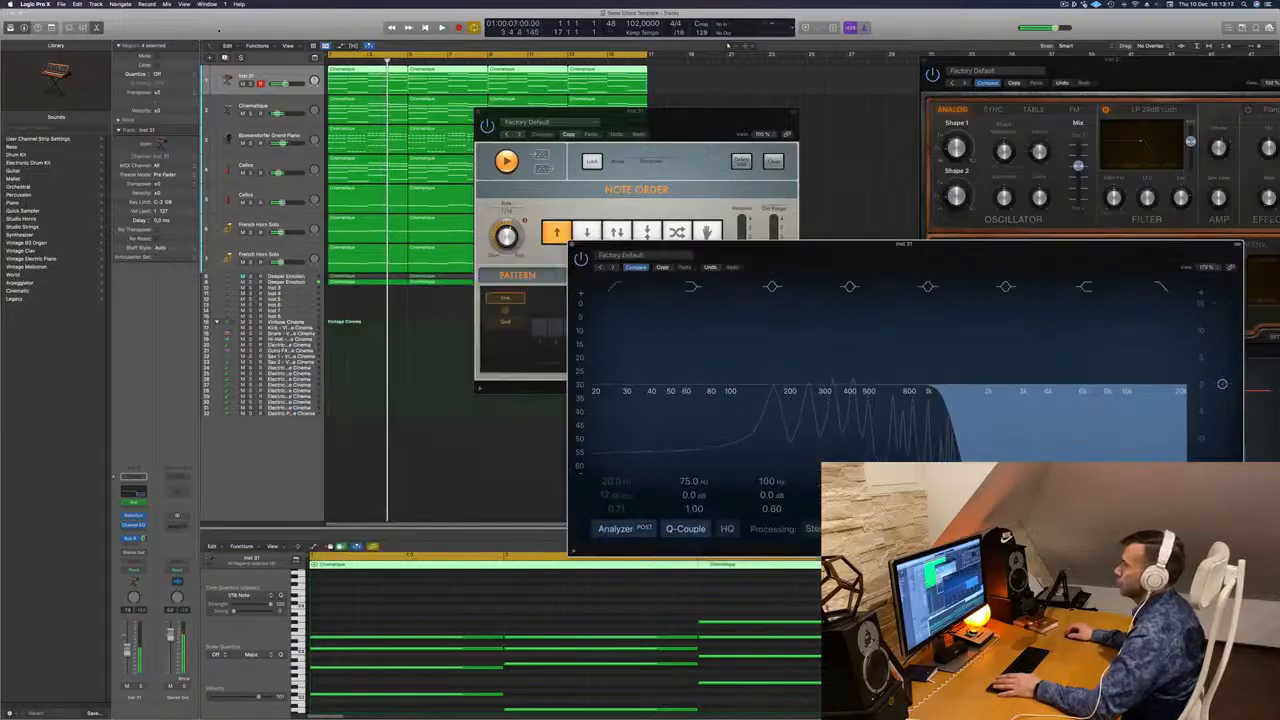
key(space)
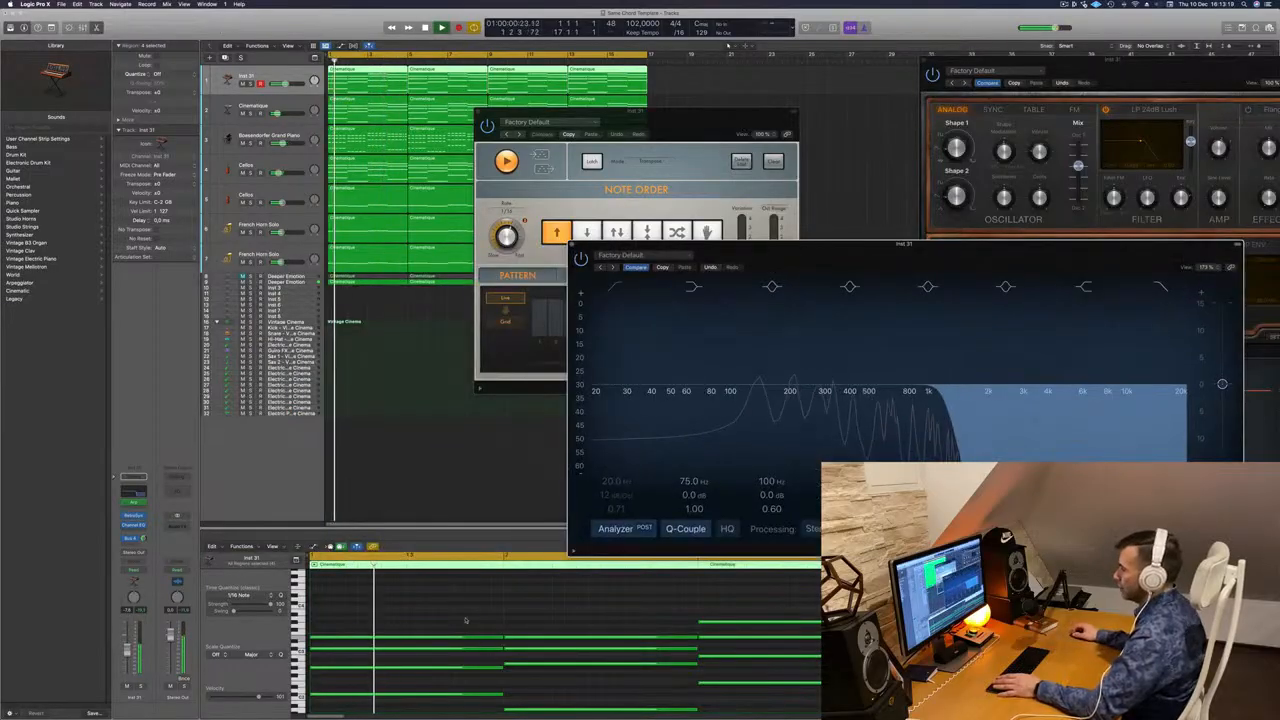
Transpose all notes in the Retro Synth track's regions down an octave and resume playback
key(space)
click(466, 620)
key(super+a)
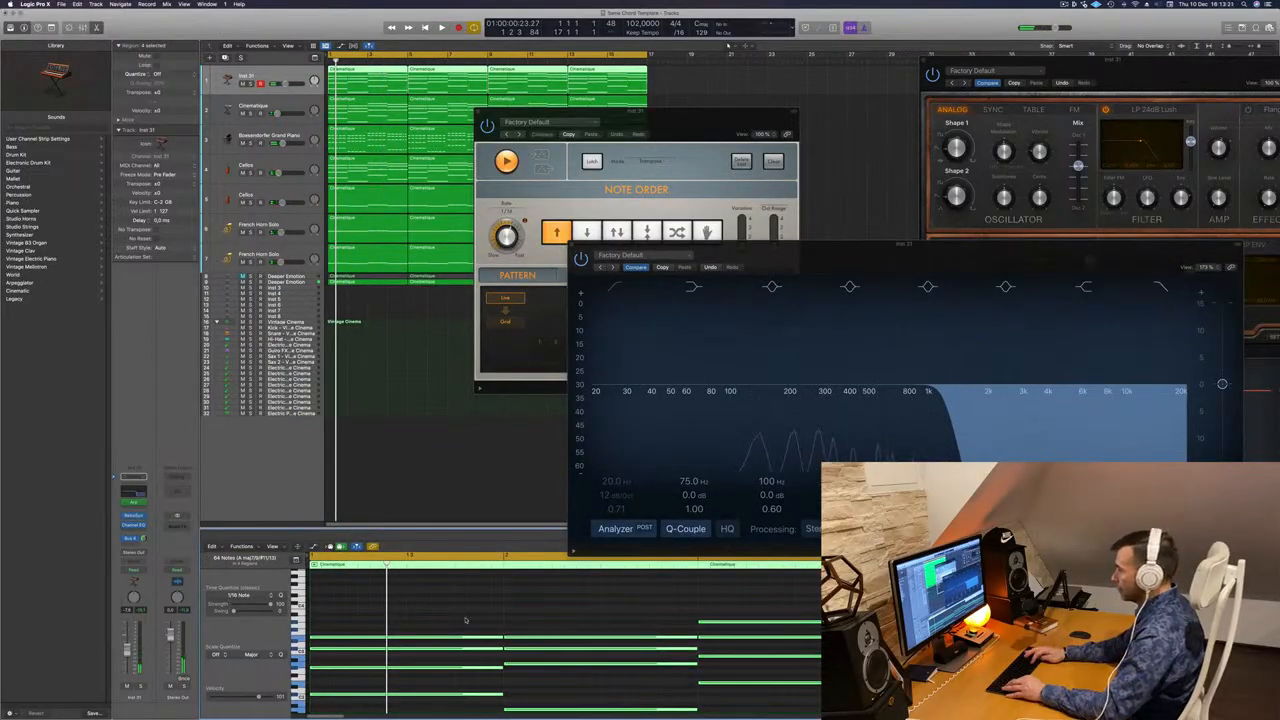
key(alt+shift+Down)
key(space)
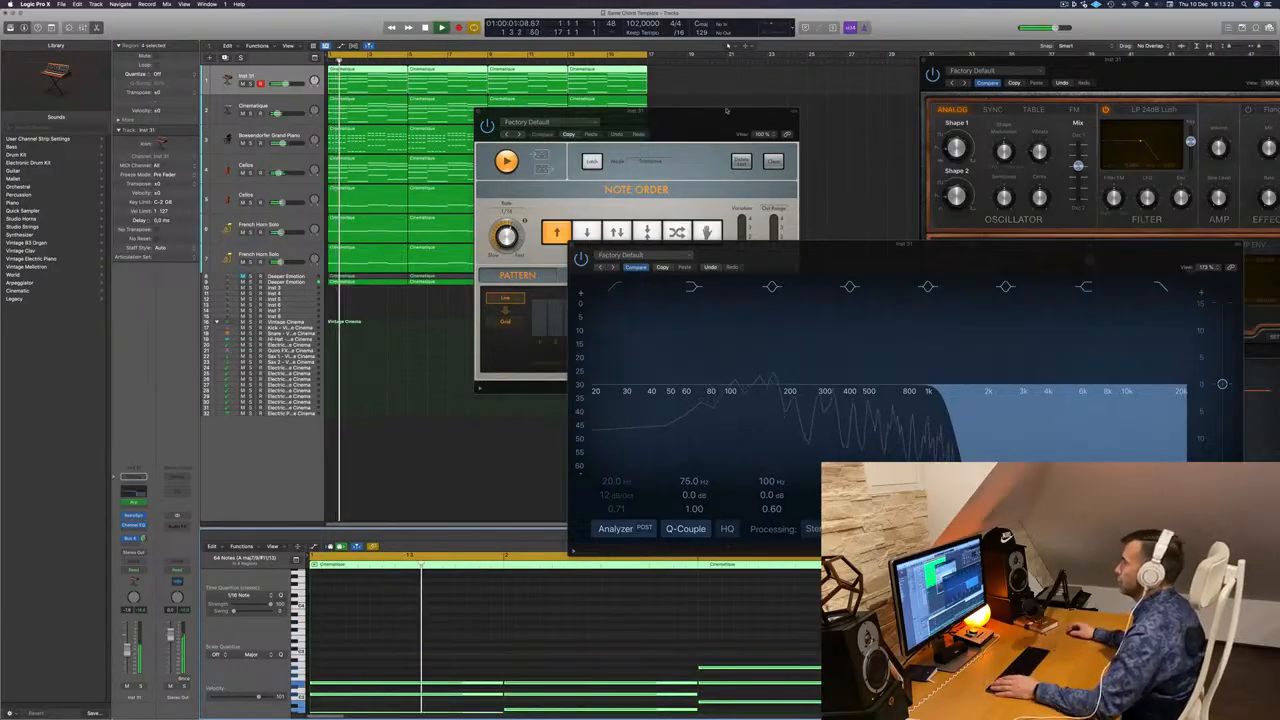
Replay the transposed arpeggio from the start and arrange the Arpeggiator and Retro Synth windows beside each other
drag(726, 110, 826, 78)
click(494, 640)
key(space)
key(space)
scroll(495, 639, down, 1)
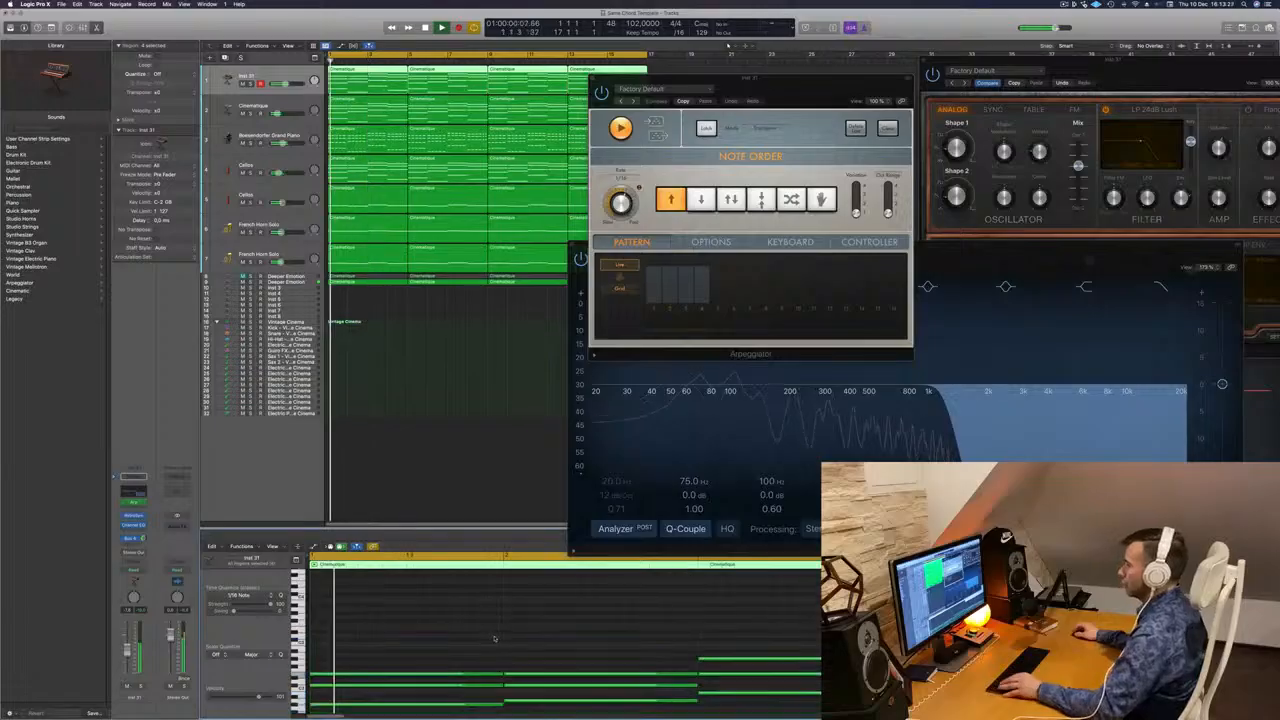
scroll(494, 638, down, 2)
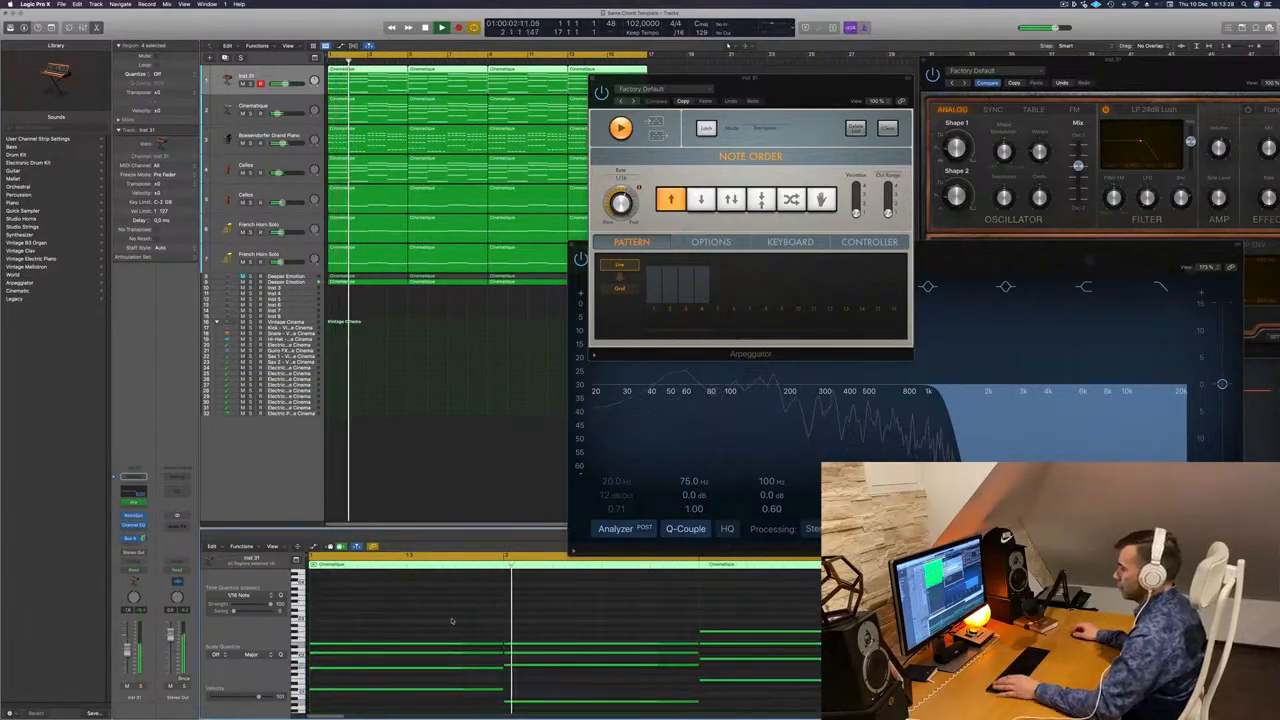
key(super+a)
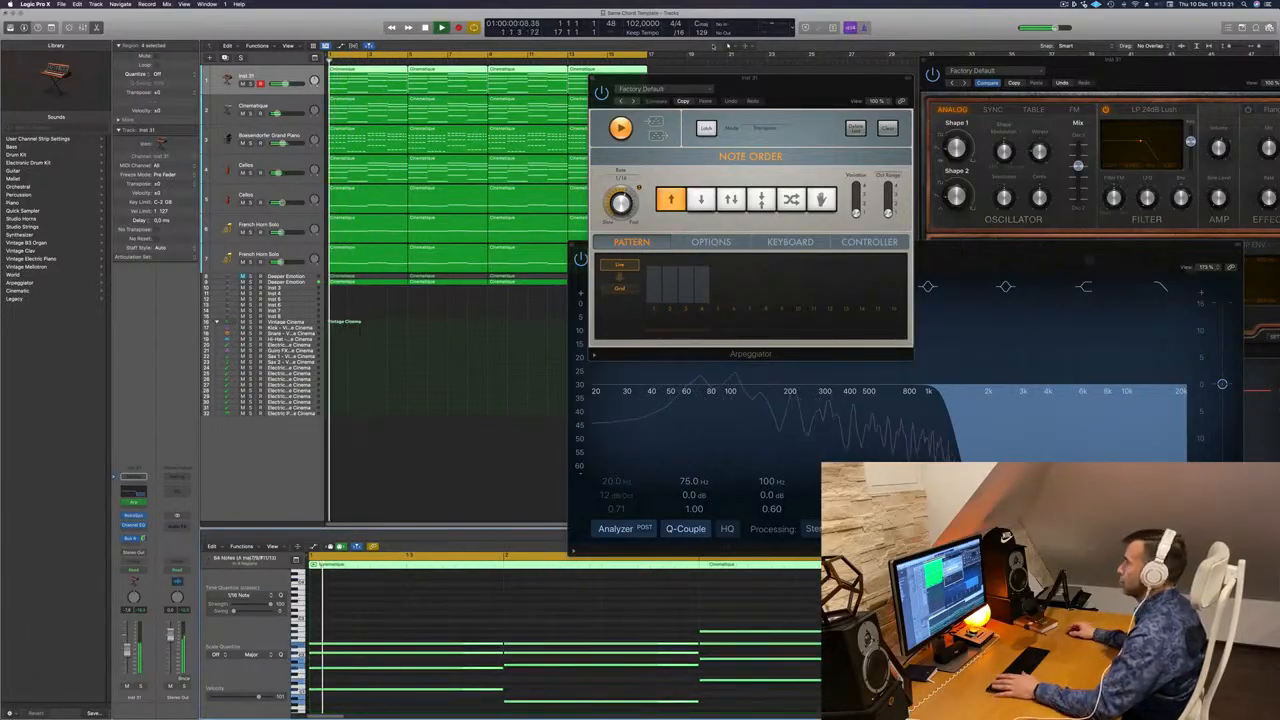
drag(763, 86, 578, 287)
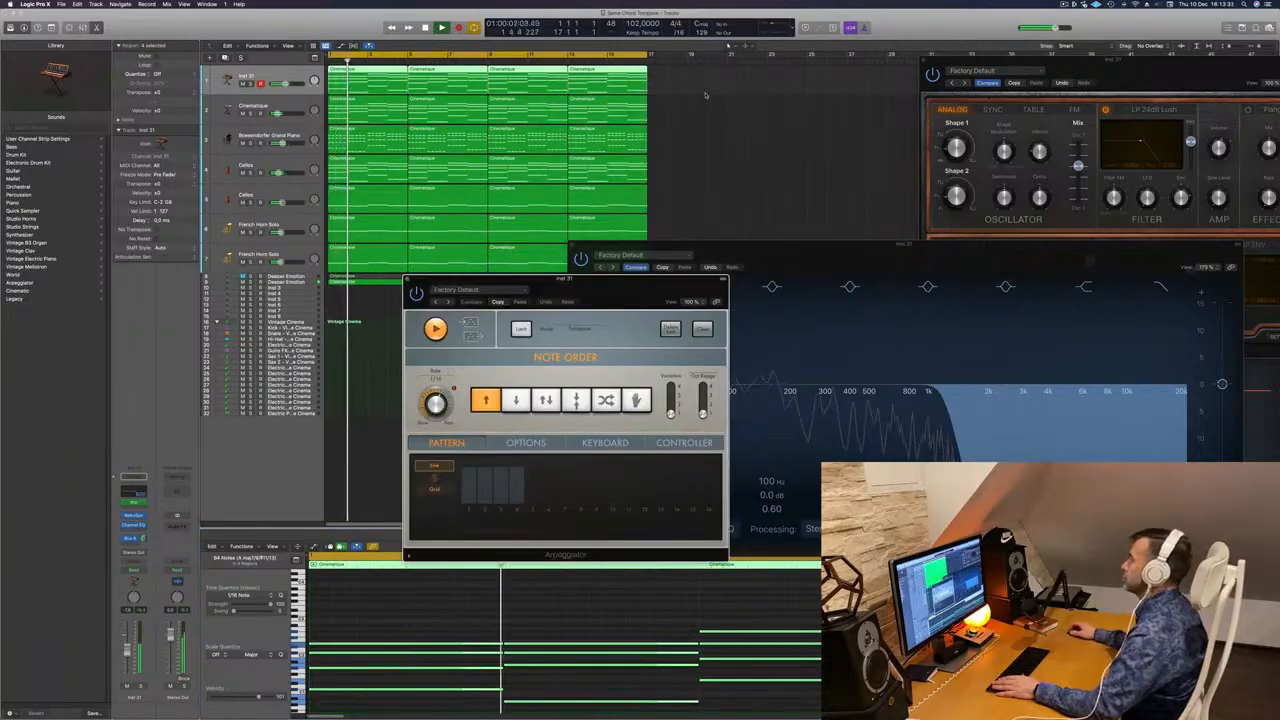
drag(1101, 67, 908, 72)
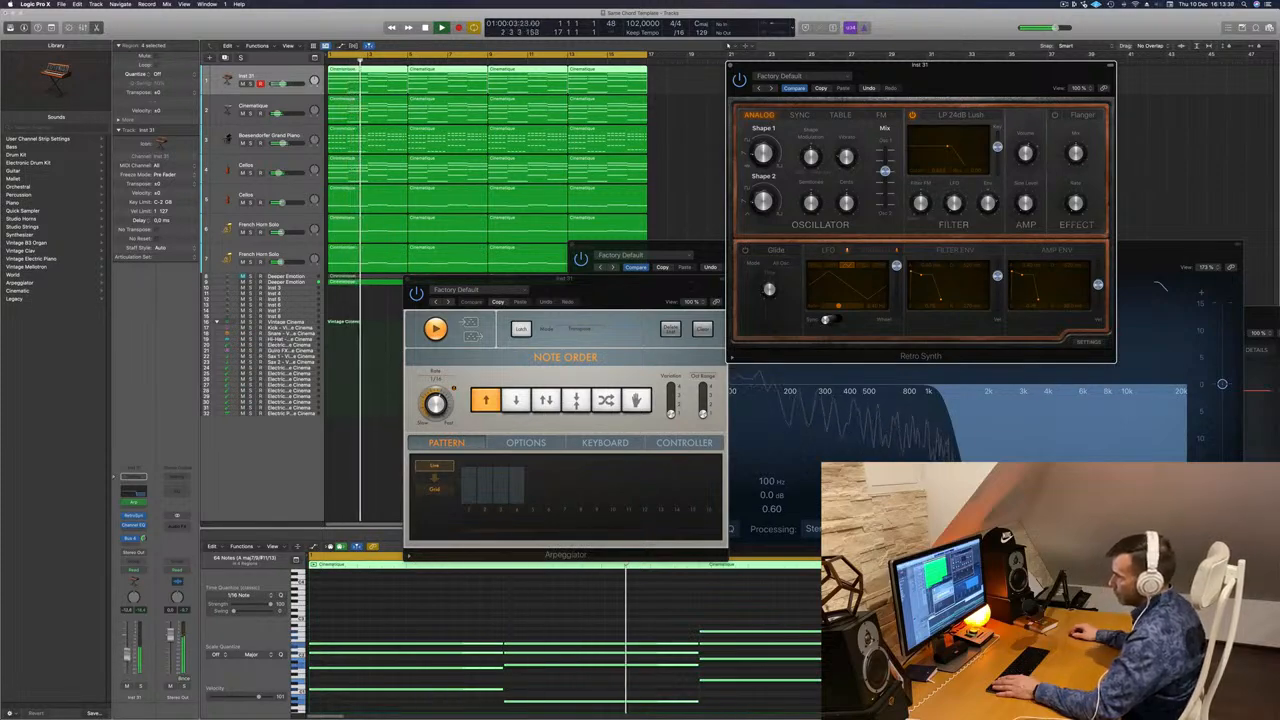
Enable the Channel EQ's low cut at 188 Hz, 12 dB/Oct with a Q of 0.79, and lower the high cut slightly
click(985, 382)
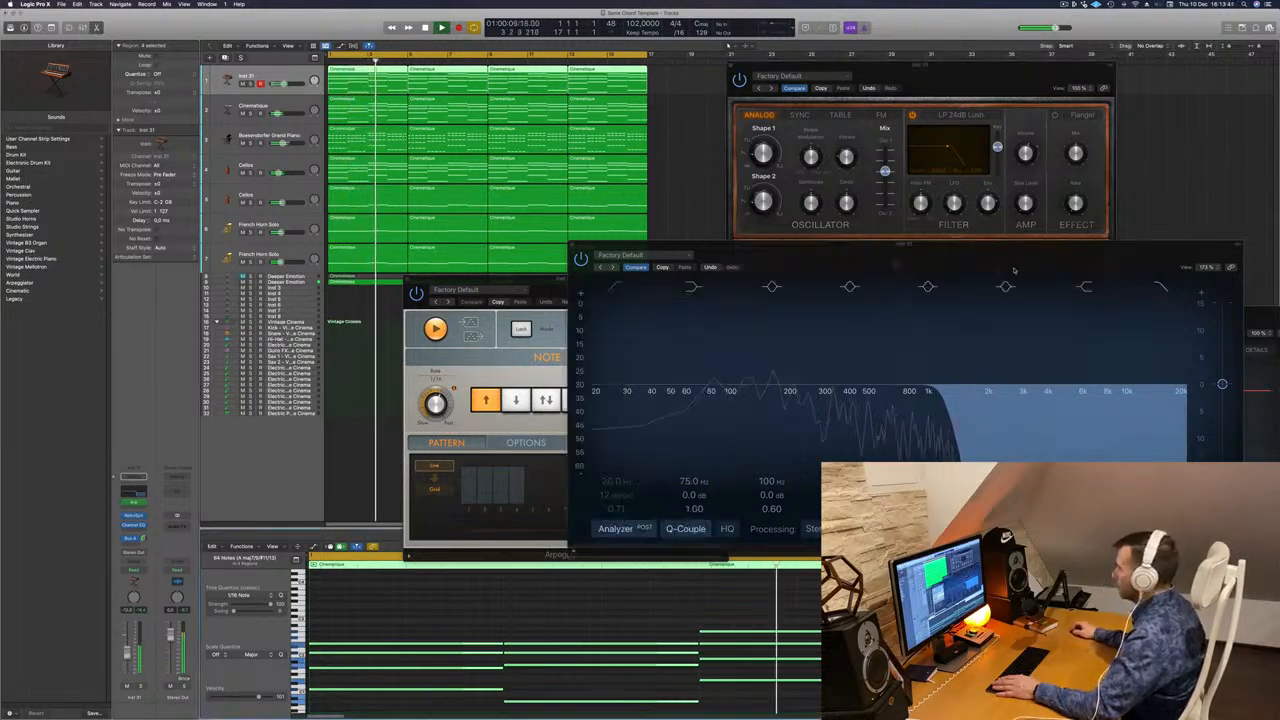
drag(1014, 271, 844, 280)
key(Return)
click(452, 296)
drag(443, 348, 608, 340)
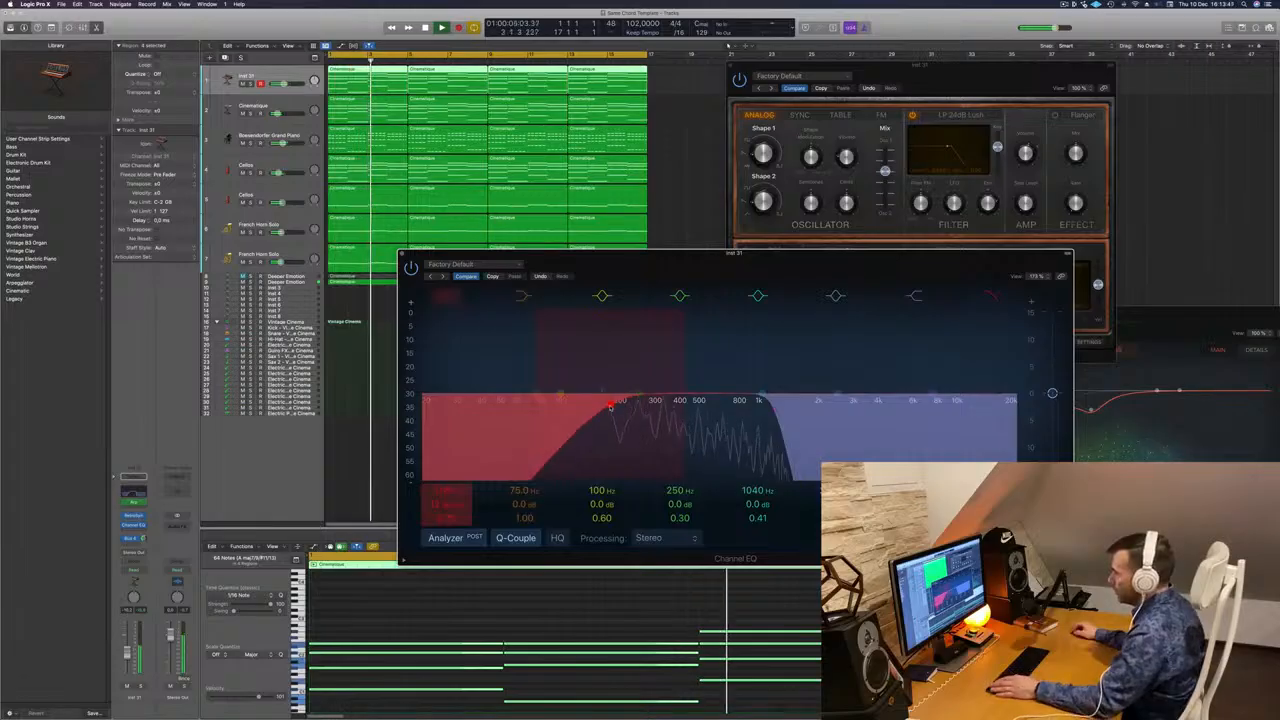
drag(615, 405, 619, 402)
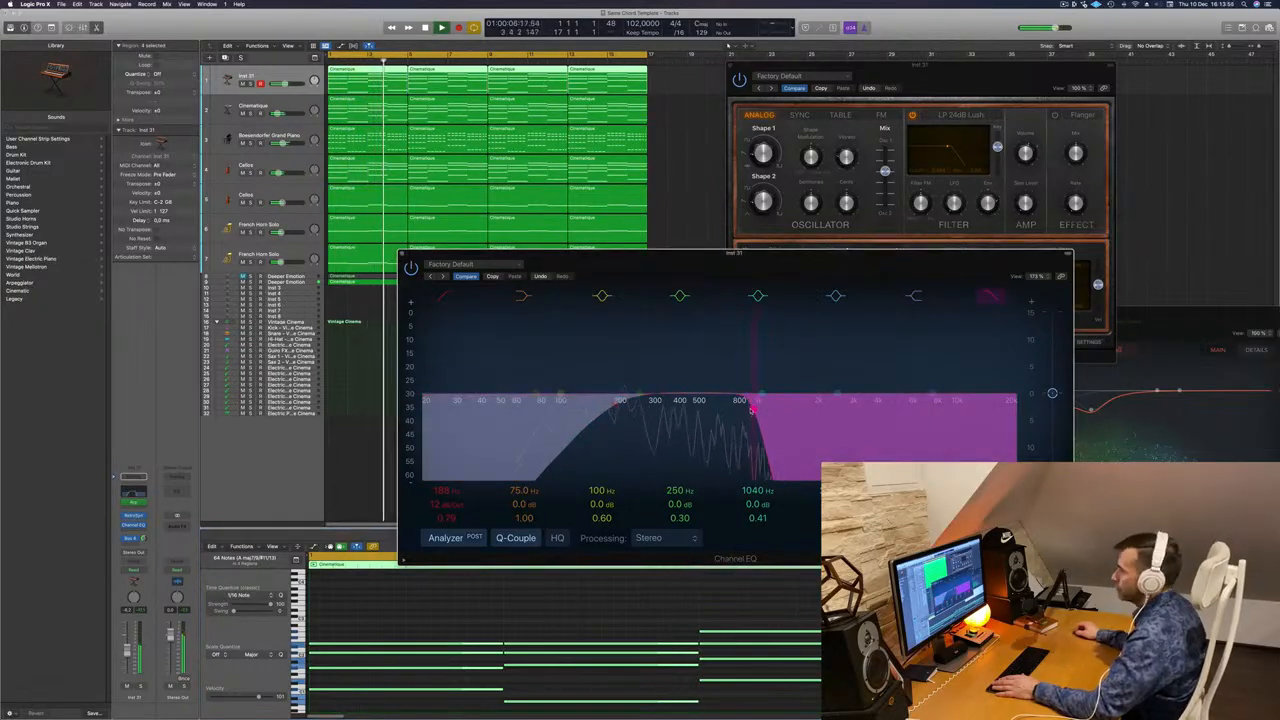
Replay the arrangement from the start to check the filtered arpeggio in the mix
key(space)
key(space)
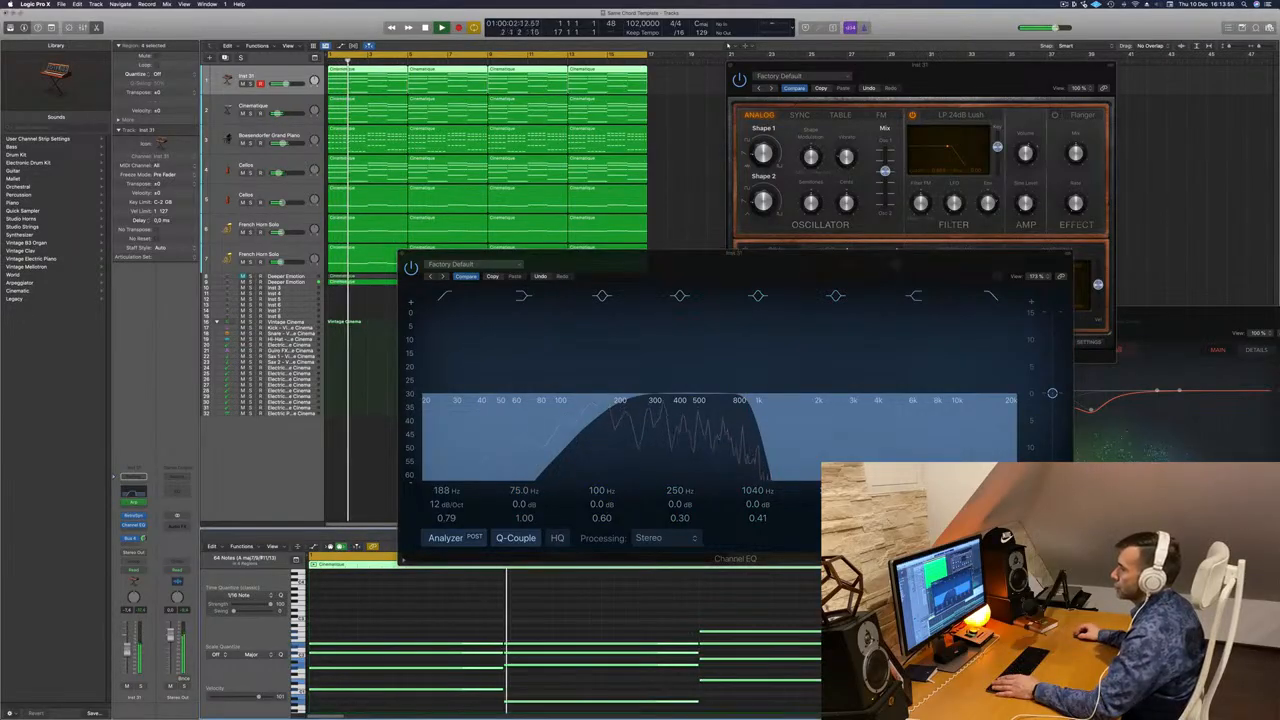
key(space)
key(space)
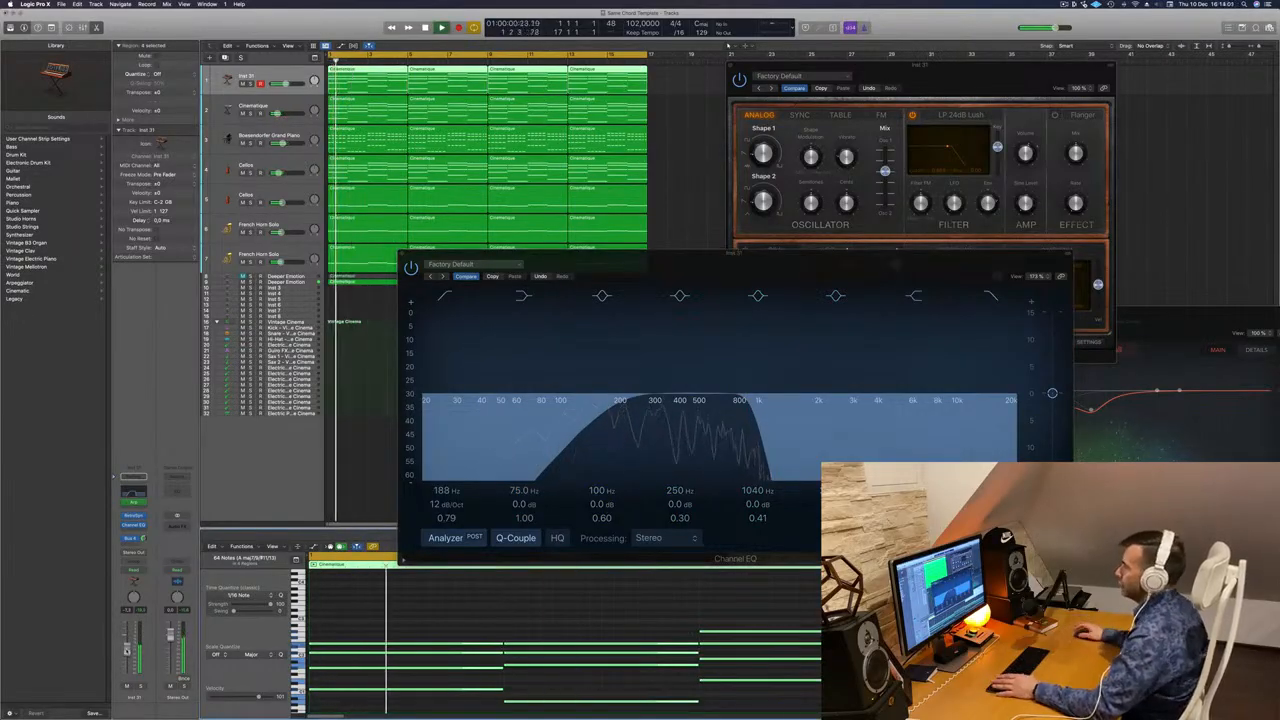
click(1064, 5)
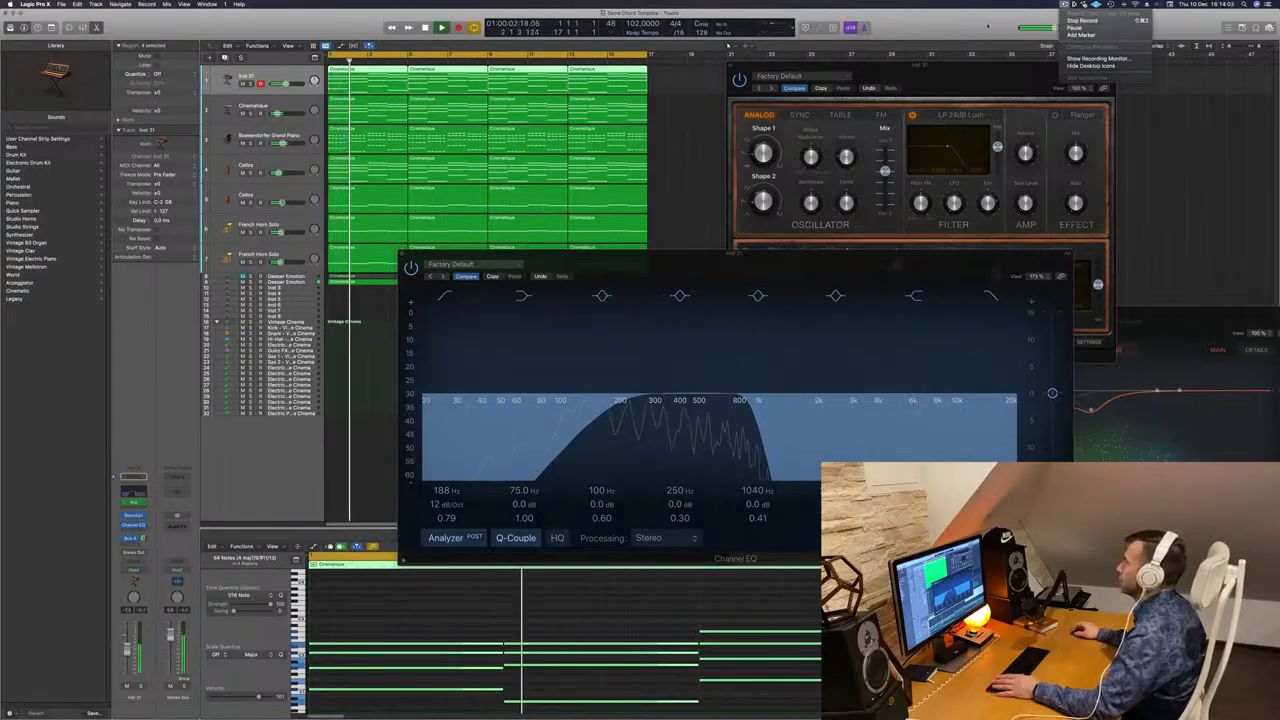
Move the Retro Synth, Channel EQ and Arpeggiator windows apart and close all three to clear the Tracks area
click(988, 26)
drag(960, 64, 1022, 57)
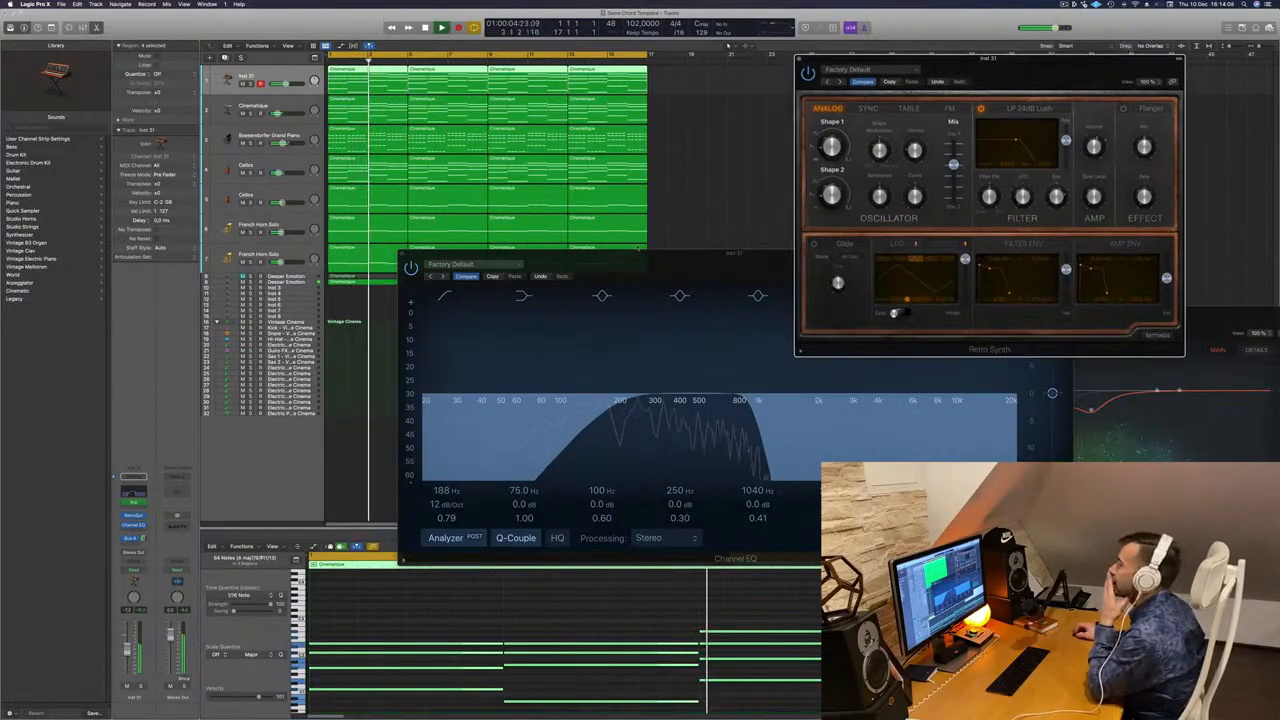
drag(537, 250, 363, 279)
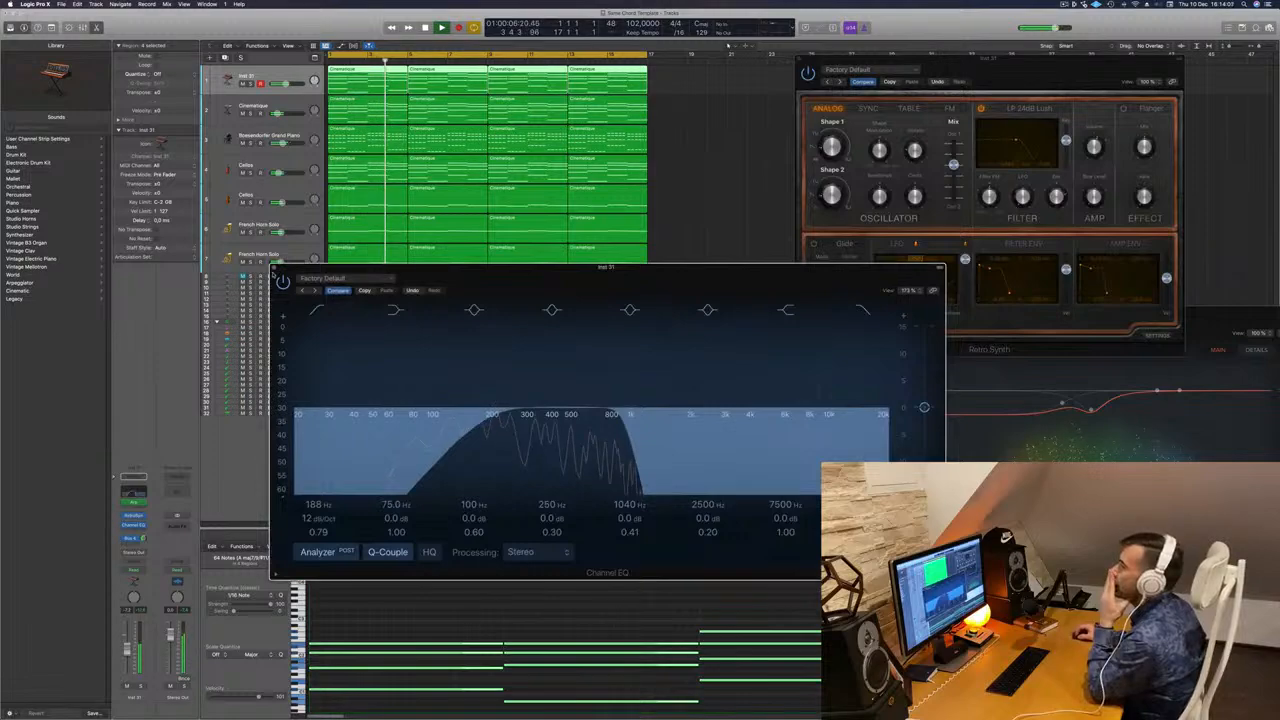
click(274, 268)
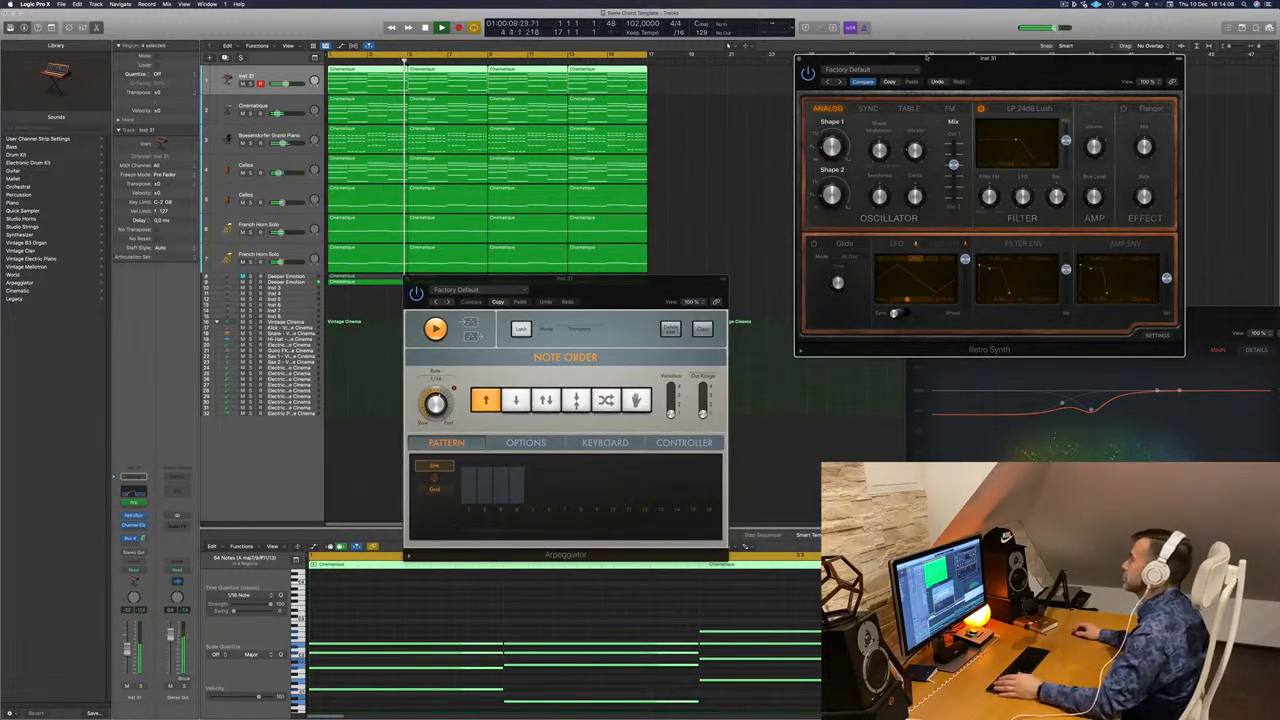
drag(925, 59, 773, 125)
click(648, 125)
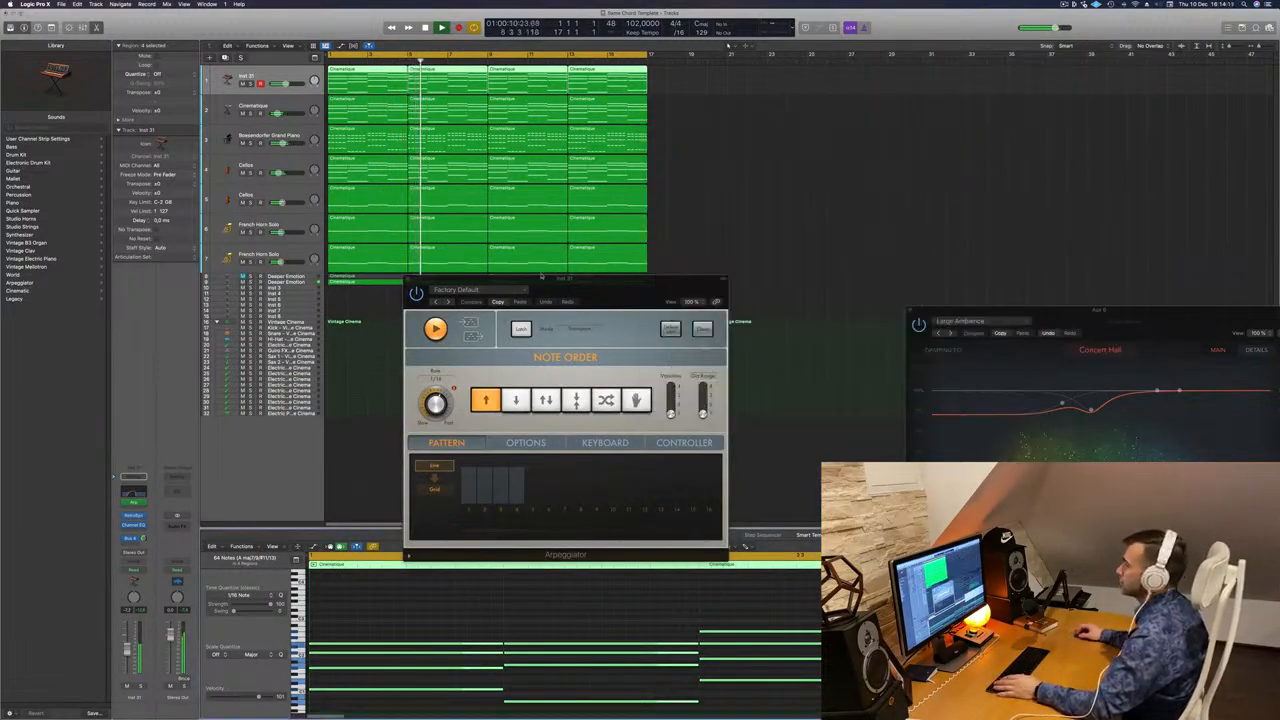
drag(560, 283, 687, 338)
click(535, 338)
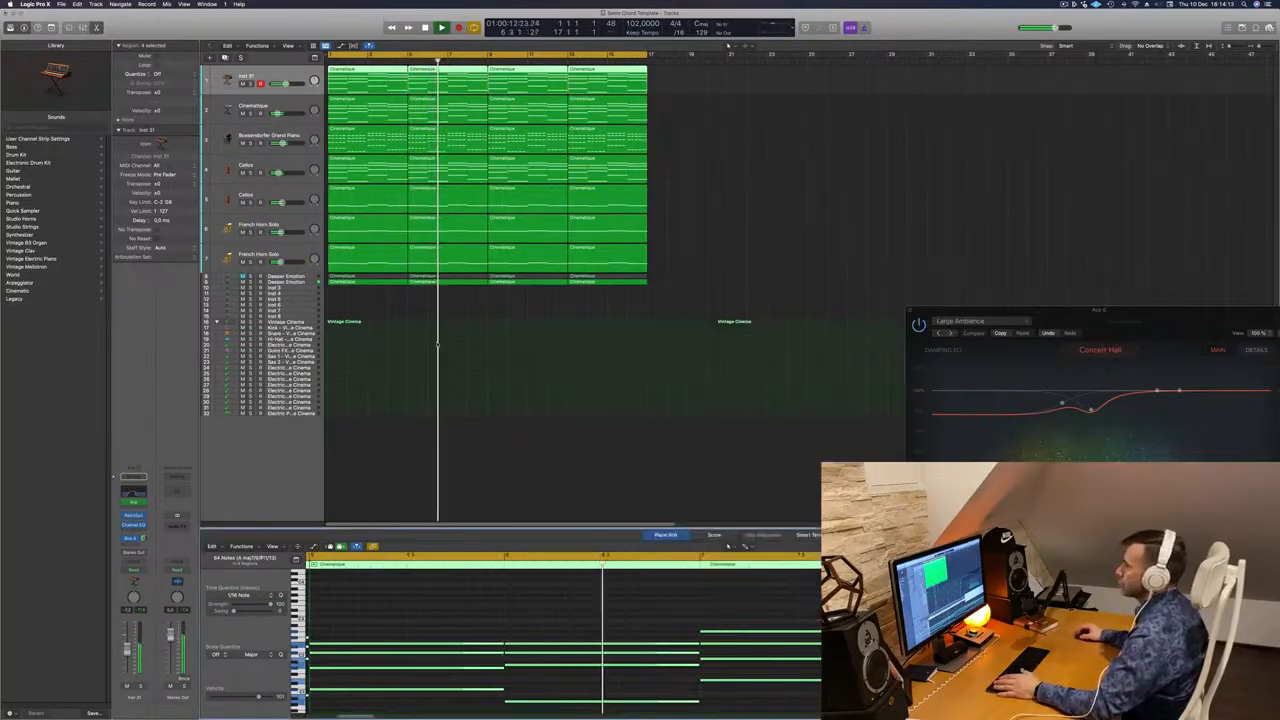
Restart playback from the beginning, show the secondary ruler in the Tracks area, and repeat all regions once from bar 17
key(Return)
click(292, 46)
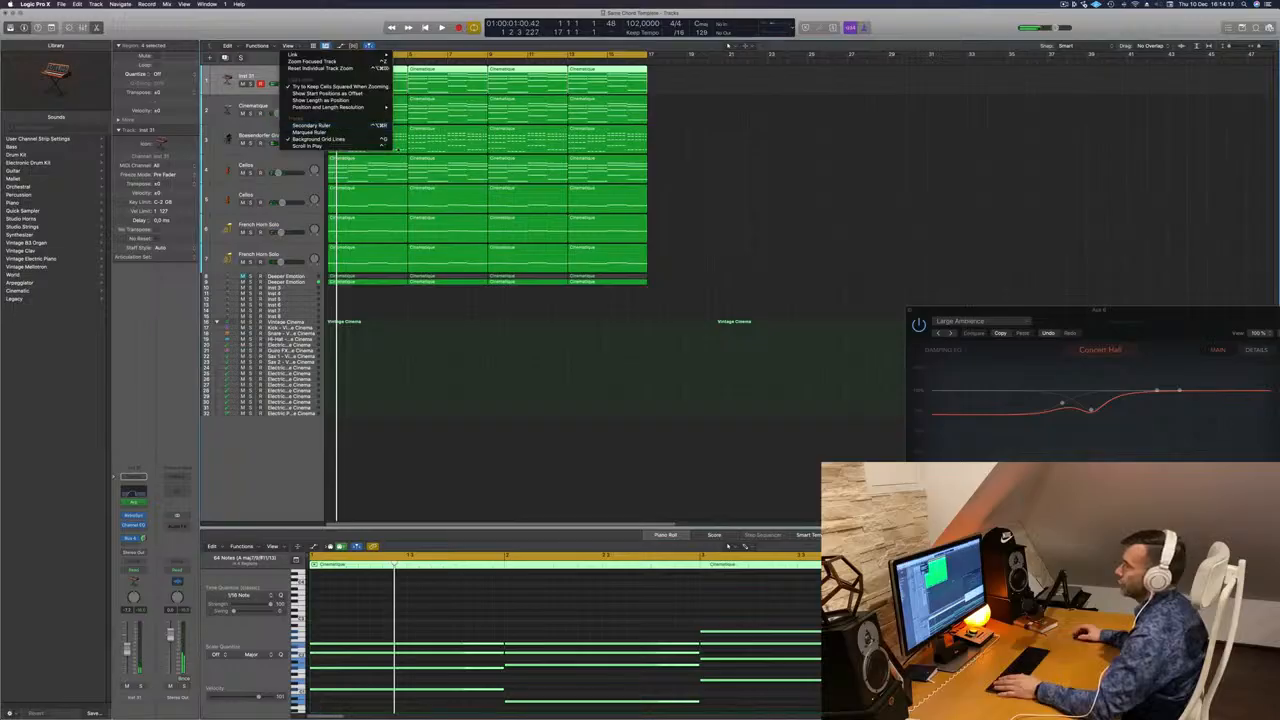
click(311, 125)
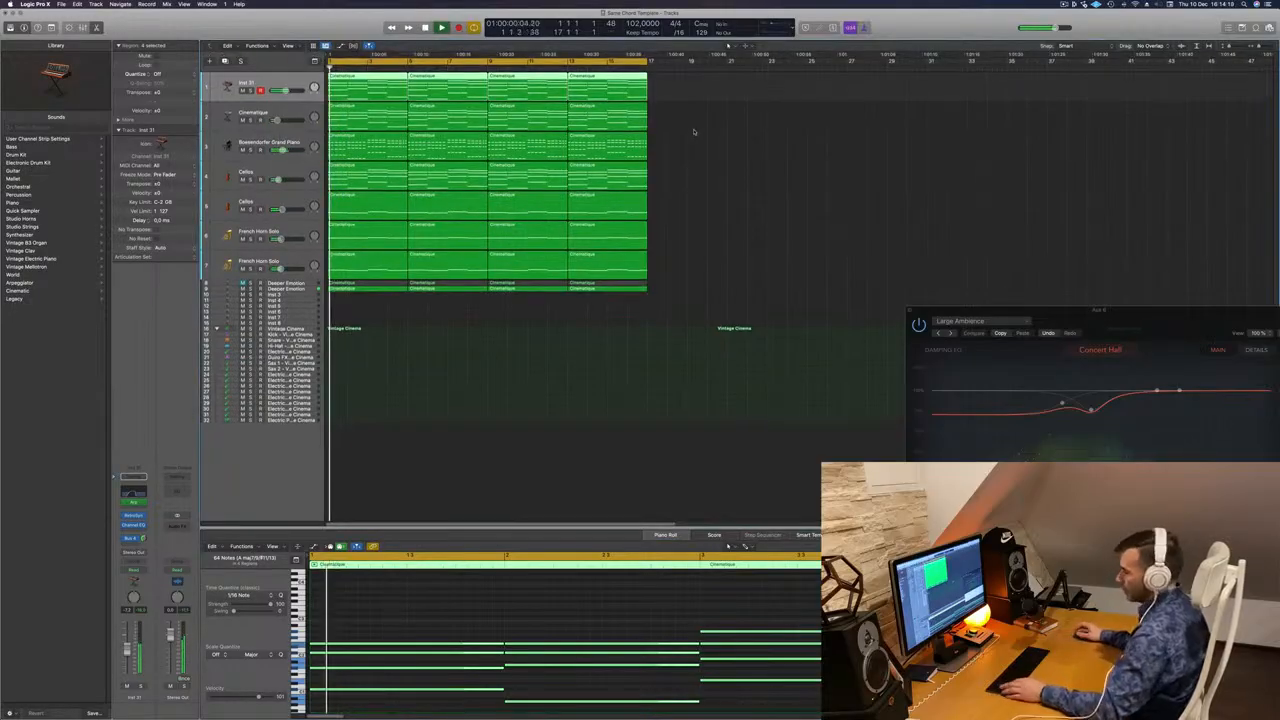
key(super+r)
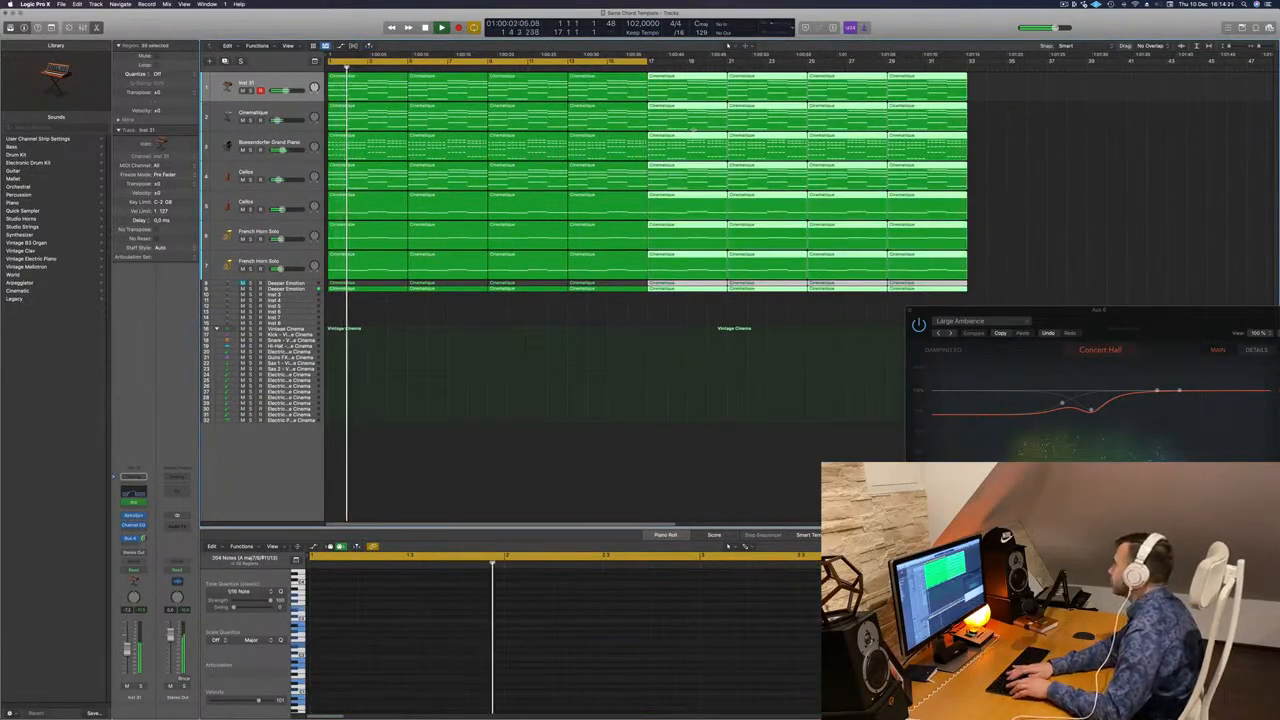
Repeat the selected four-region section on all tracks two more times so the arrangement runs to bar 65
key(super+r)
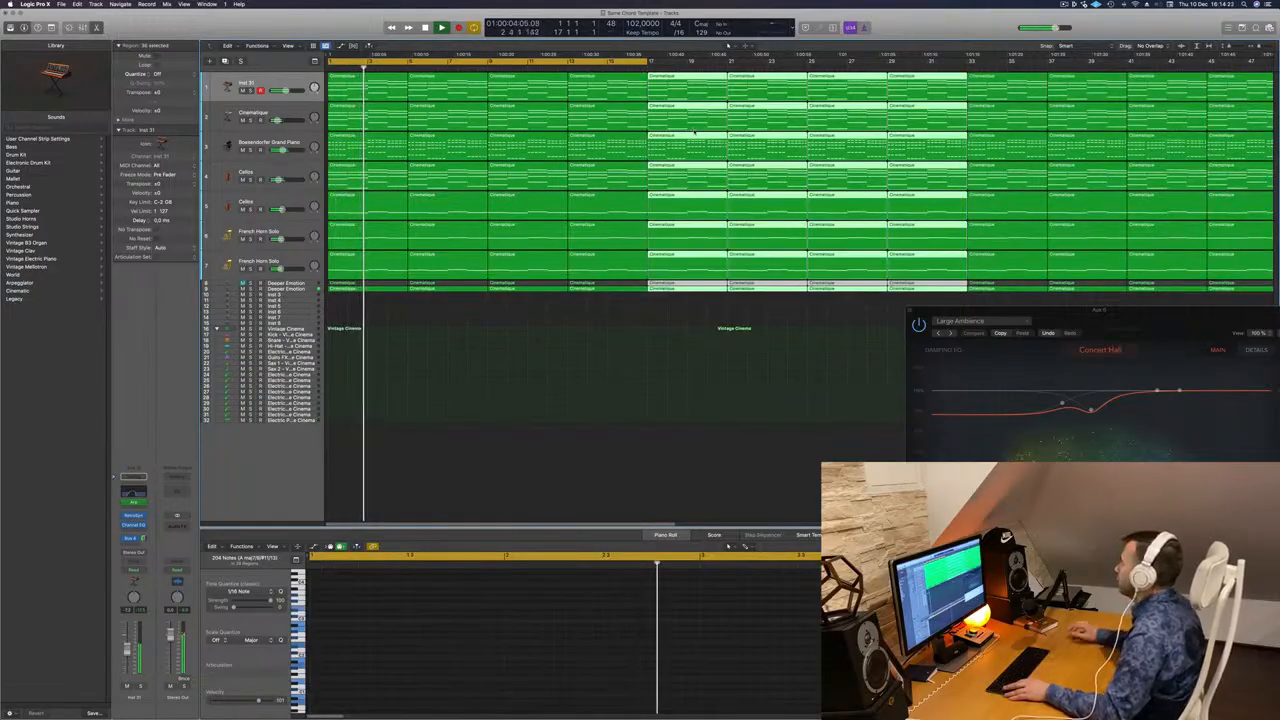
scroll(1142, 105, down, 5)
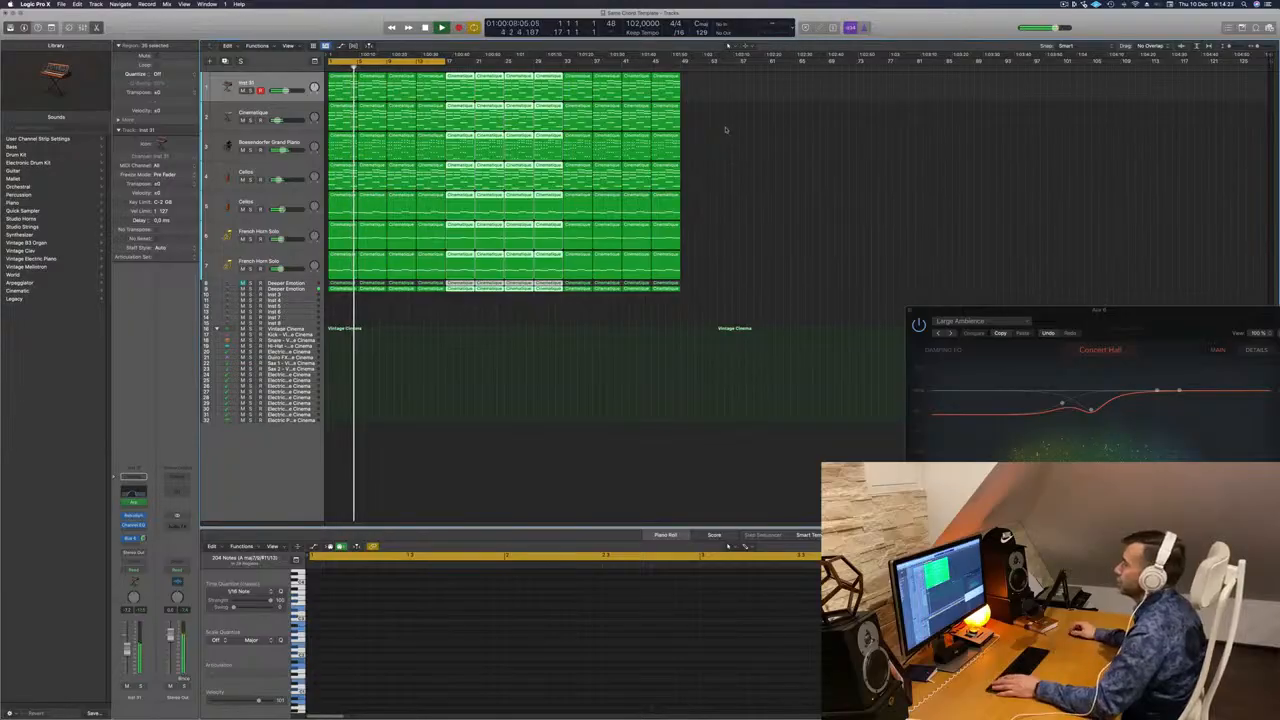
key(super+r)
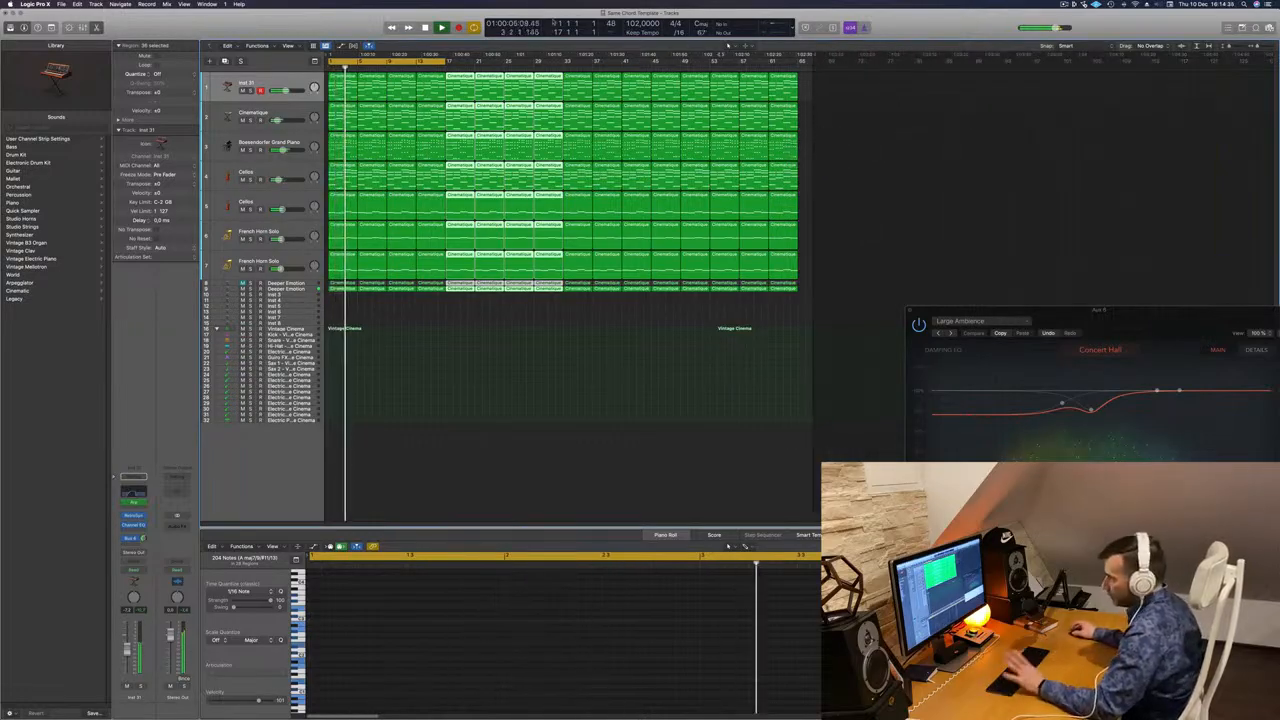
click(422, 313)
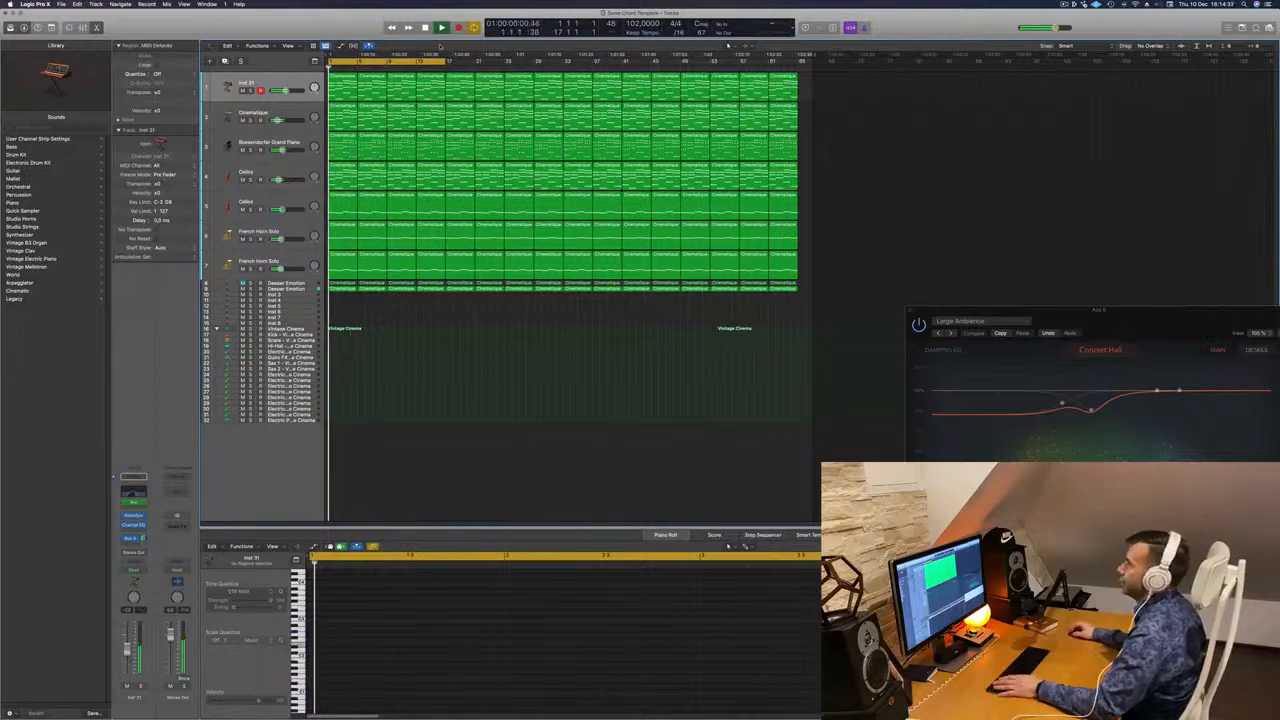
Extend the cycle range from the end of its current section to the end of the last regions
drag(447, 61, 801, 84)
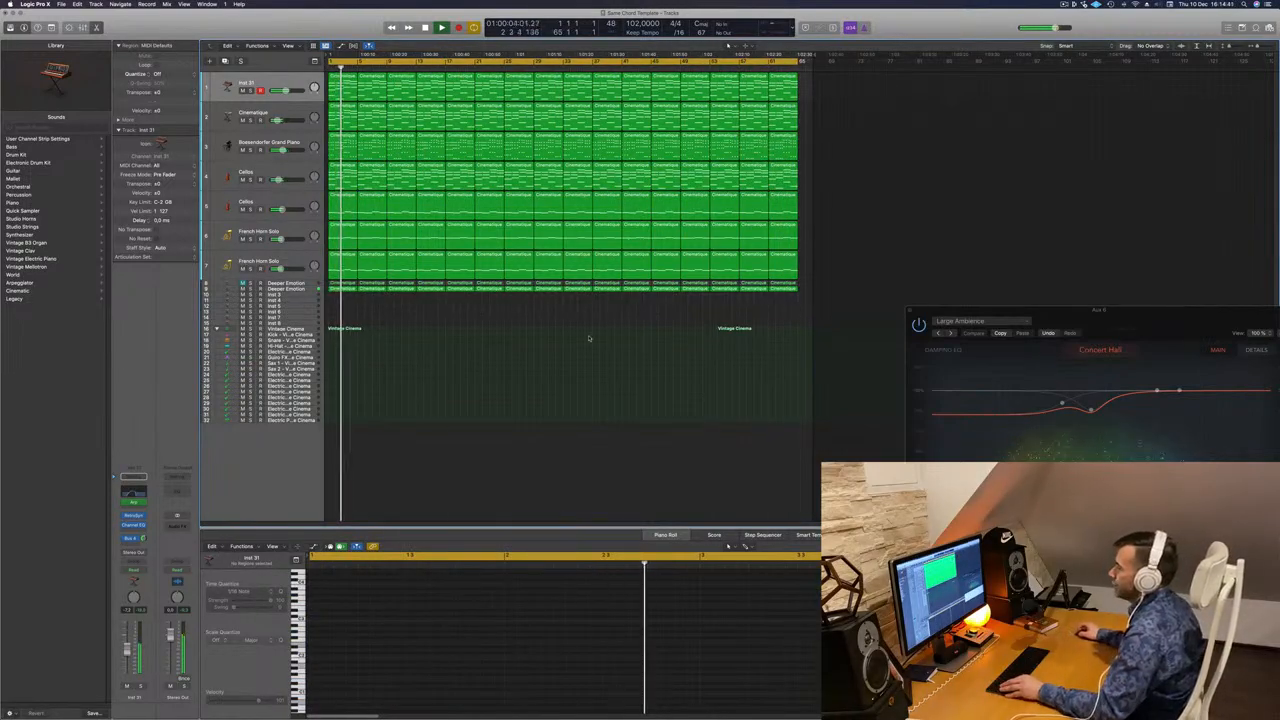
scroll(589, 338, up, 5)
scroll(558, 349, right, 5)
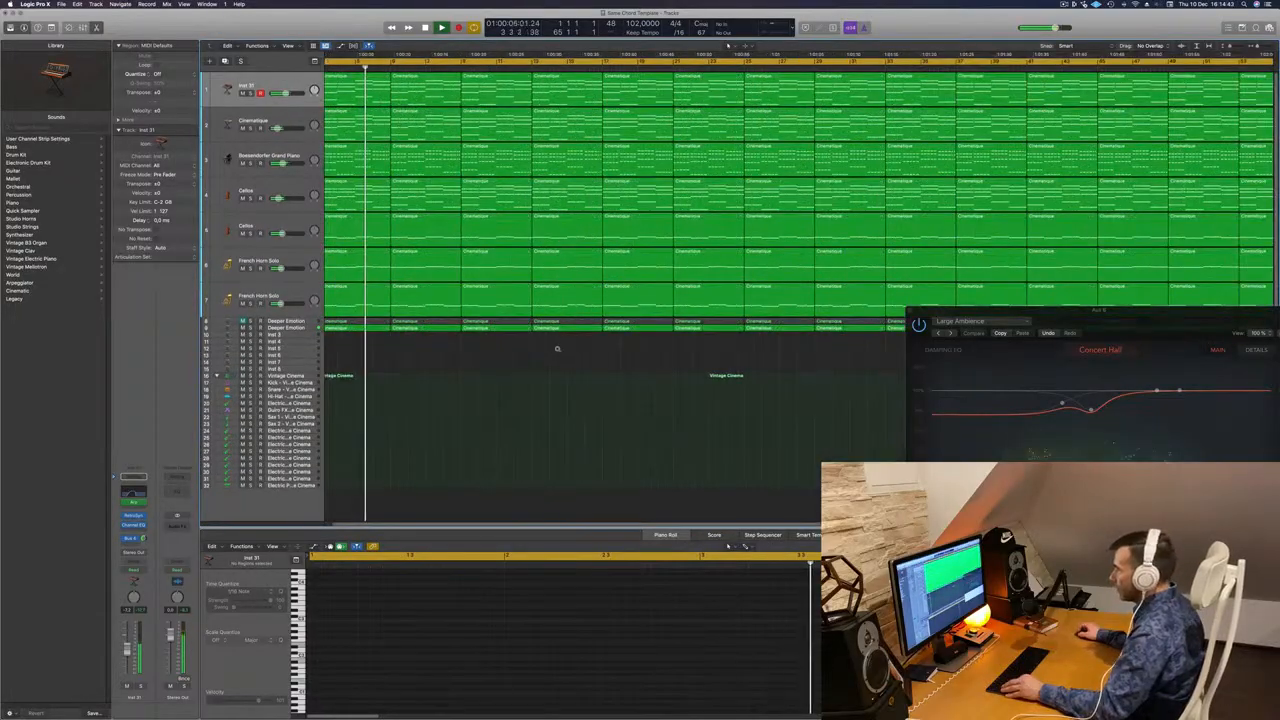
scroll(558, 349, right, 2)
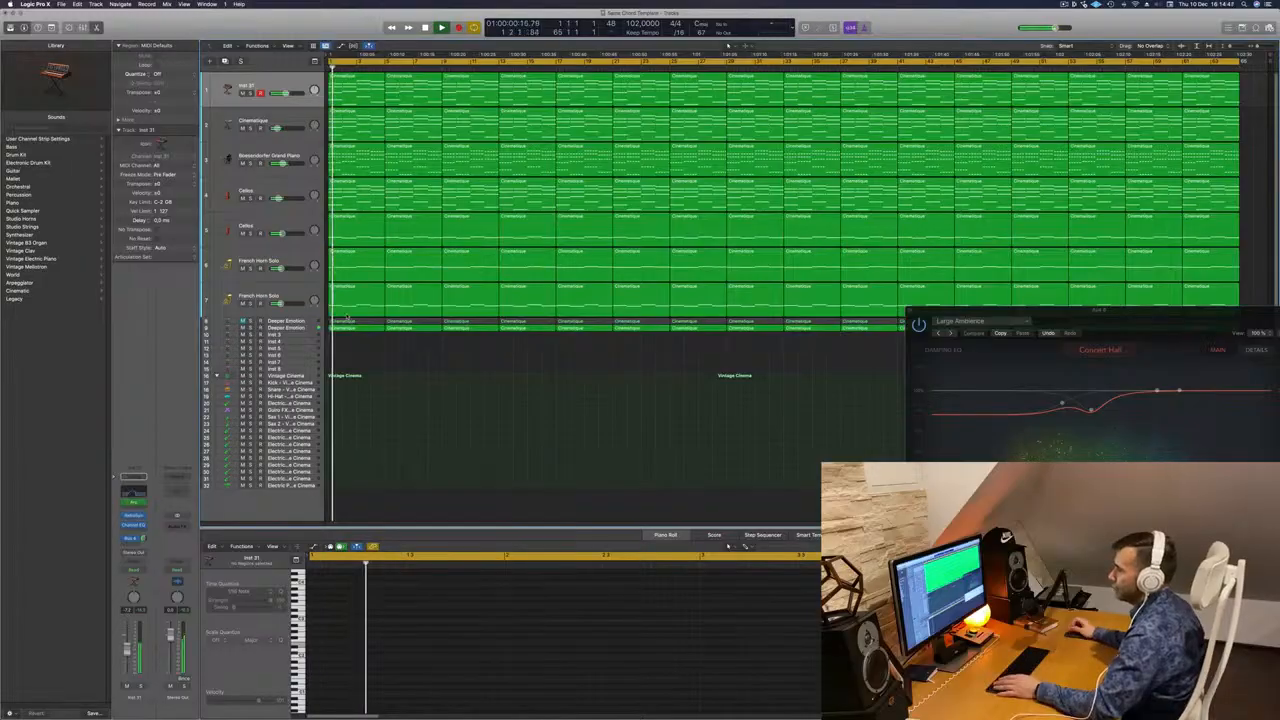
Load the Orchestral Kit sound from the Orchestral percussion library onto the empty Inst 3 track
click(296, 336)
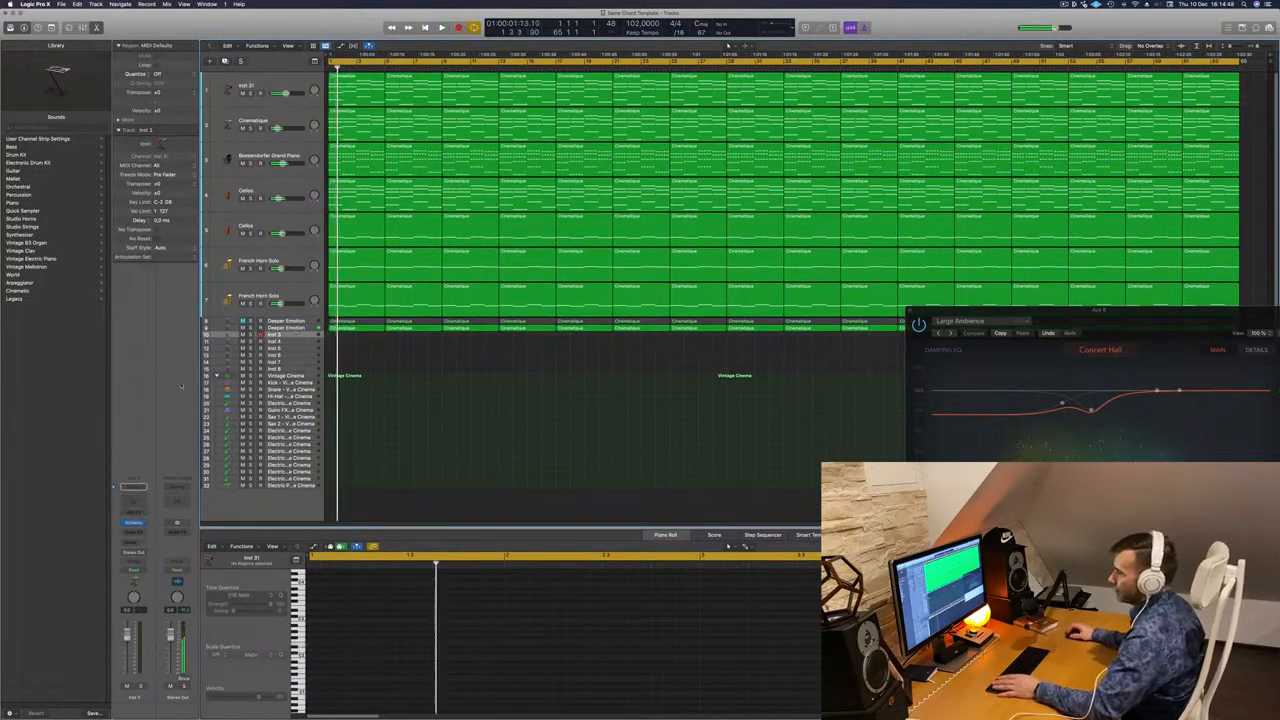
click(143, 522)
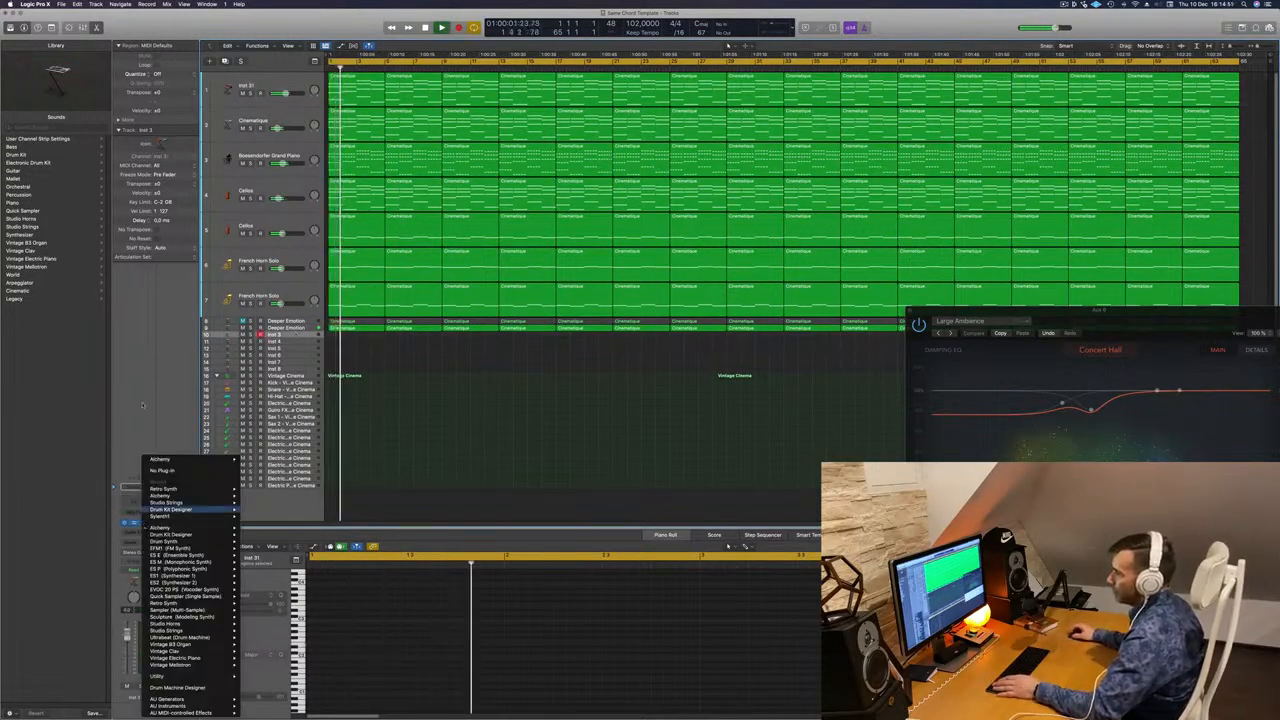
click(170, 509)
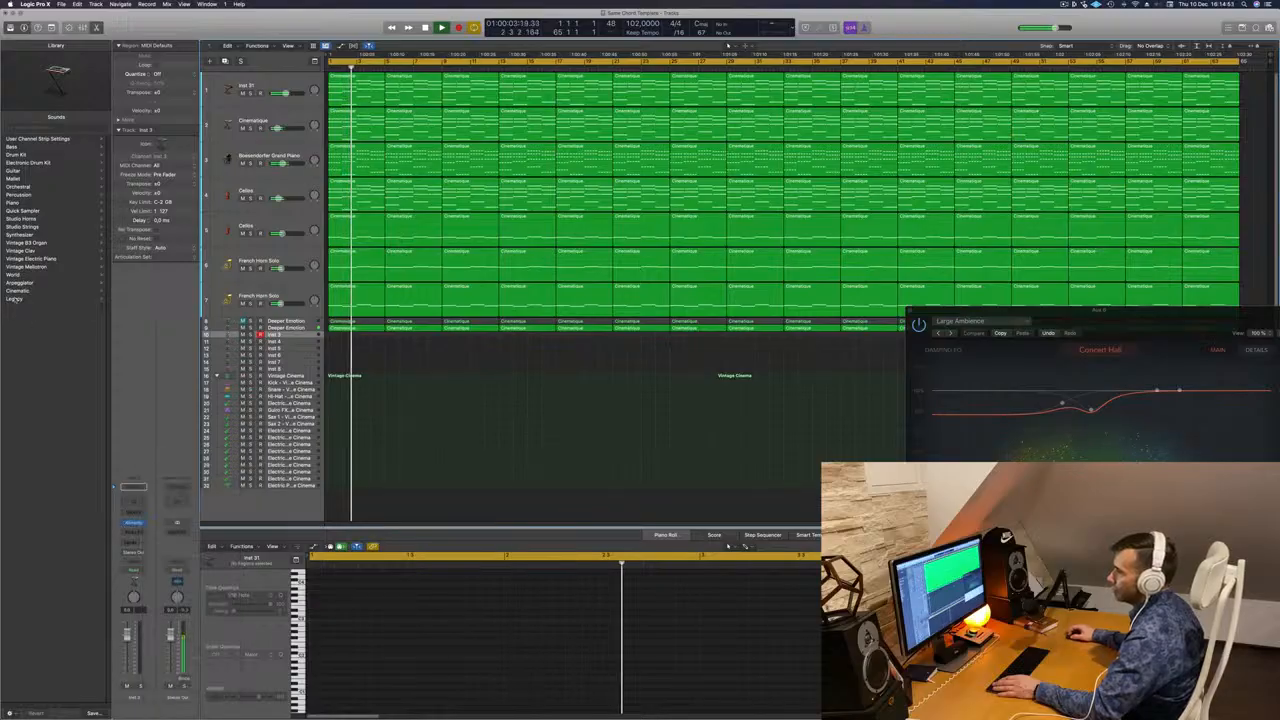
click(16, 186)
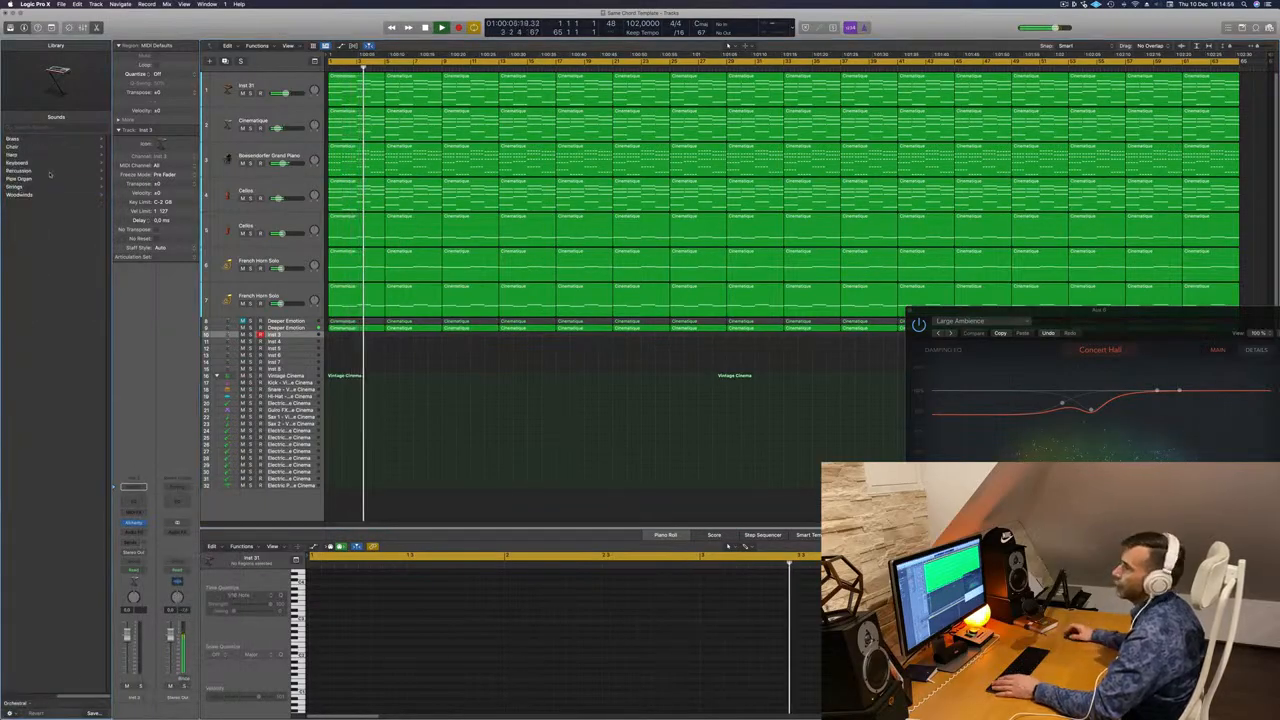
click(18, 171)
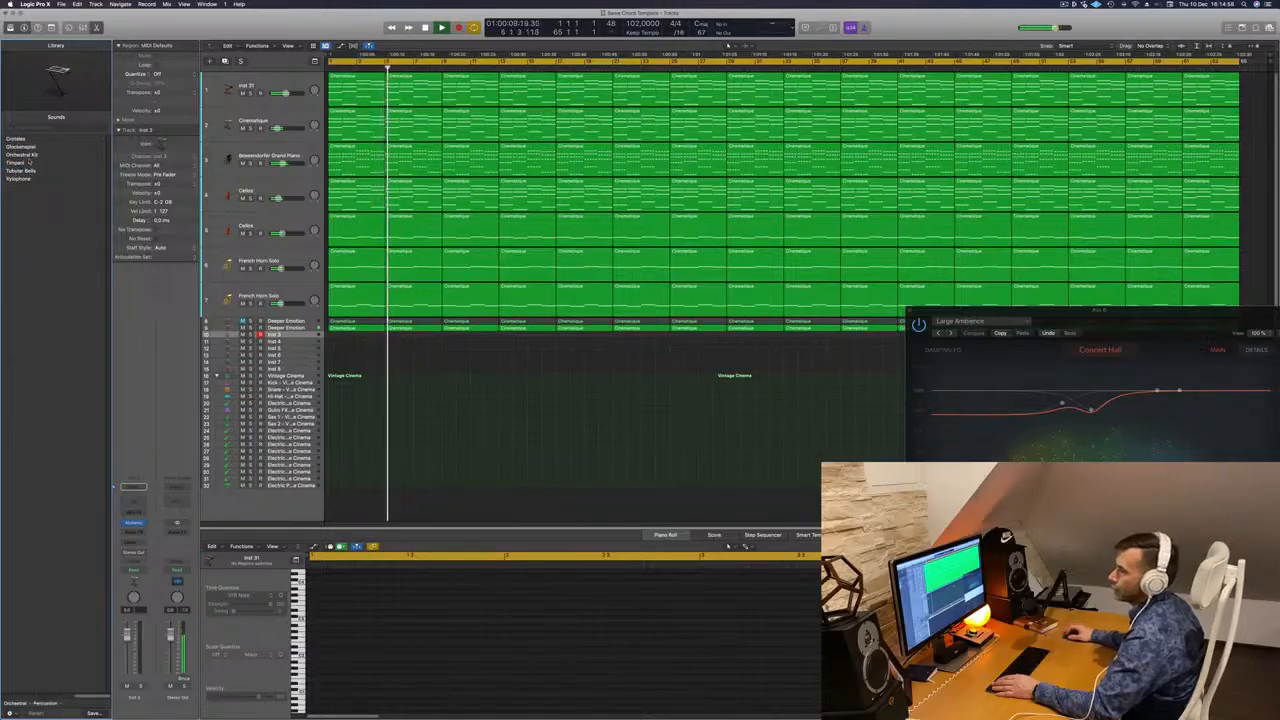
click(24, 155)
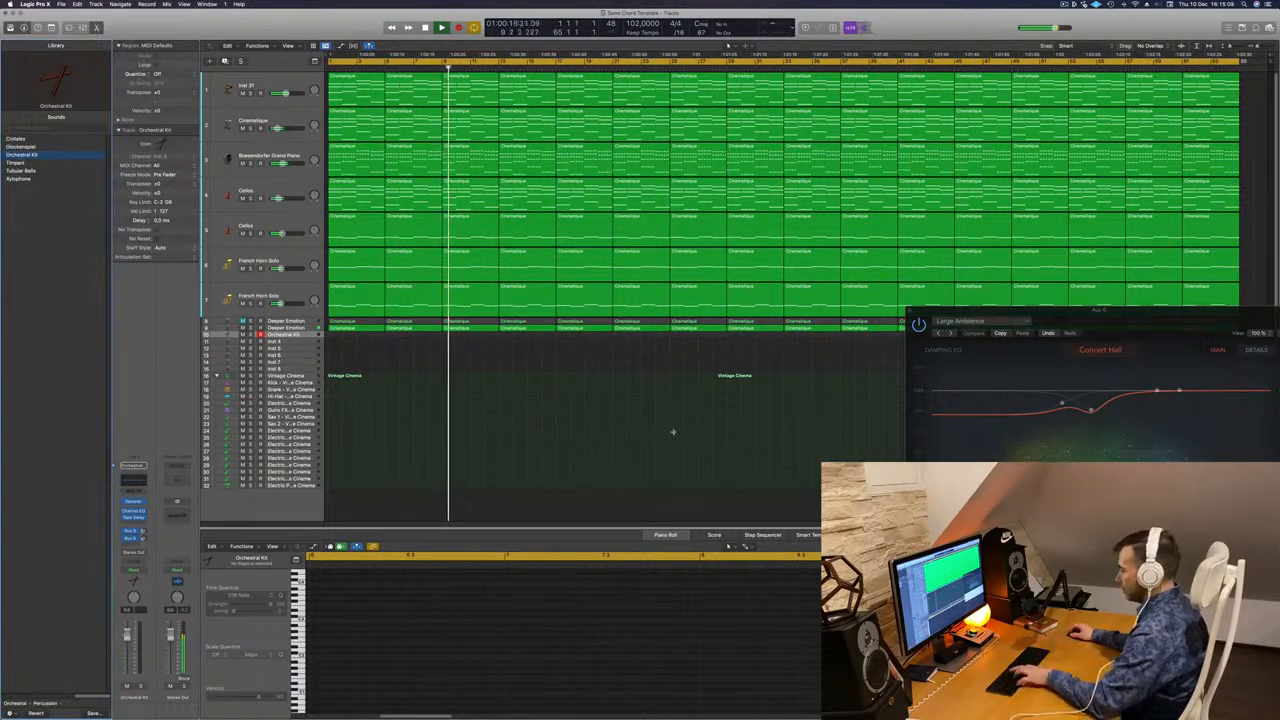
Open the Musical Typing keyboard over the arrangement and audition the Orchestral Kit by playing C repeatedly
key(super+k)
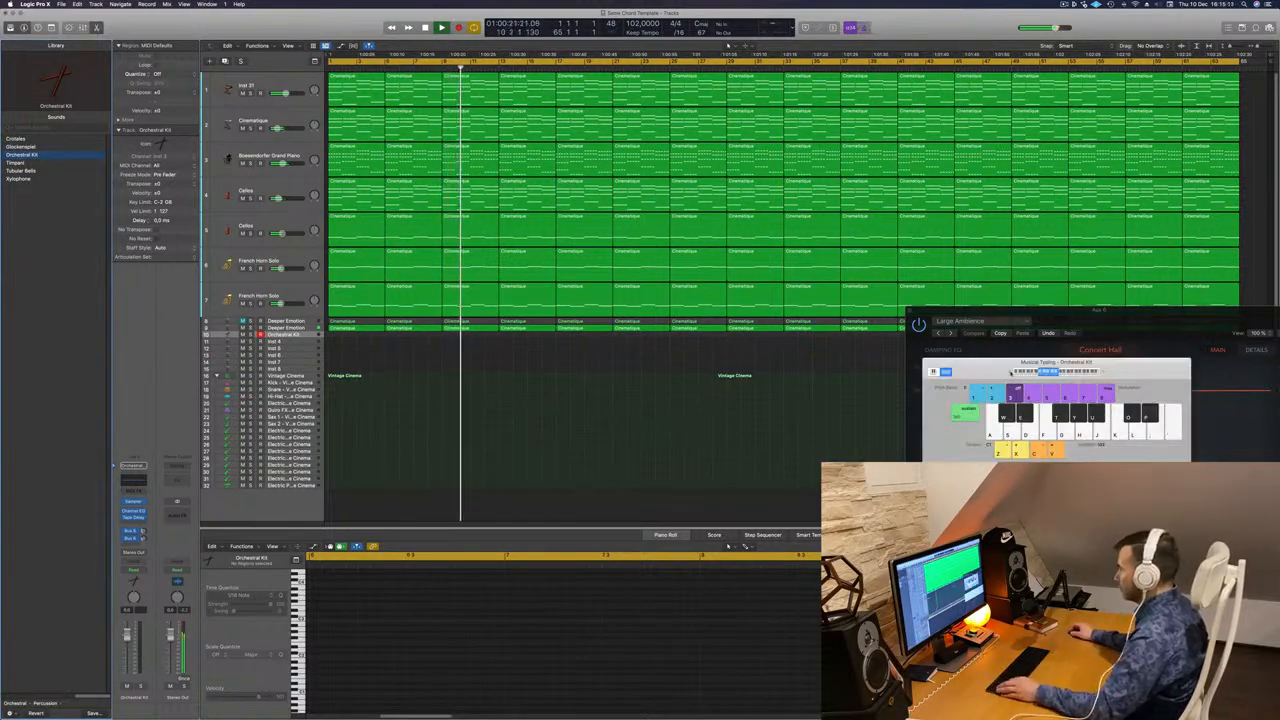
drag(1056, 362, 712, 291)
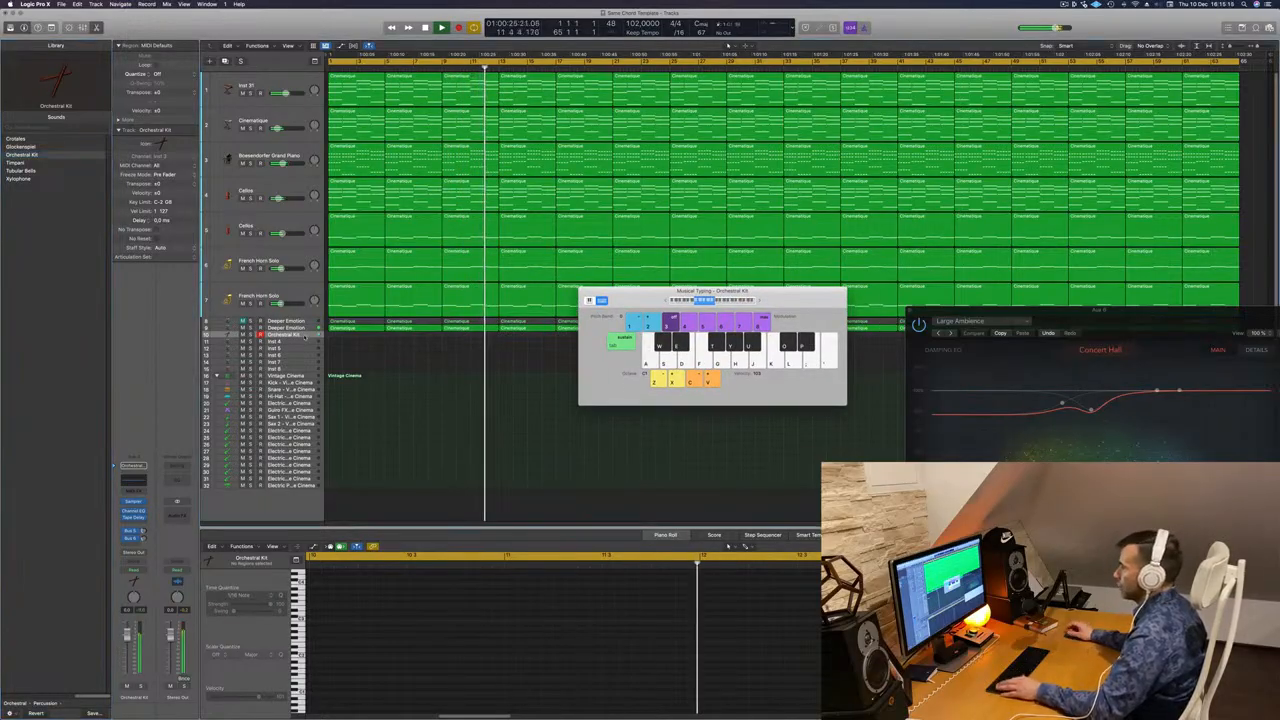
key(a)
key(a)
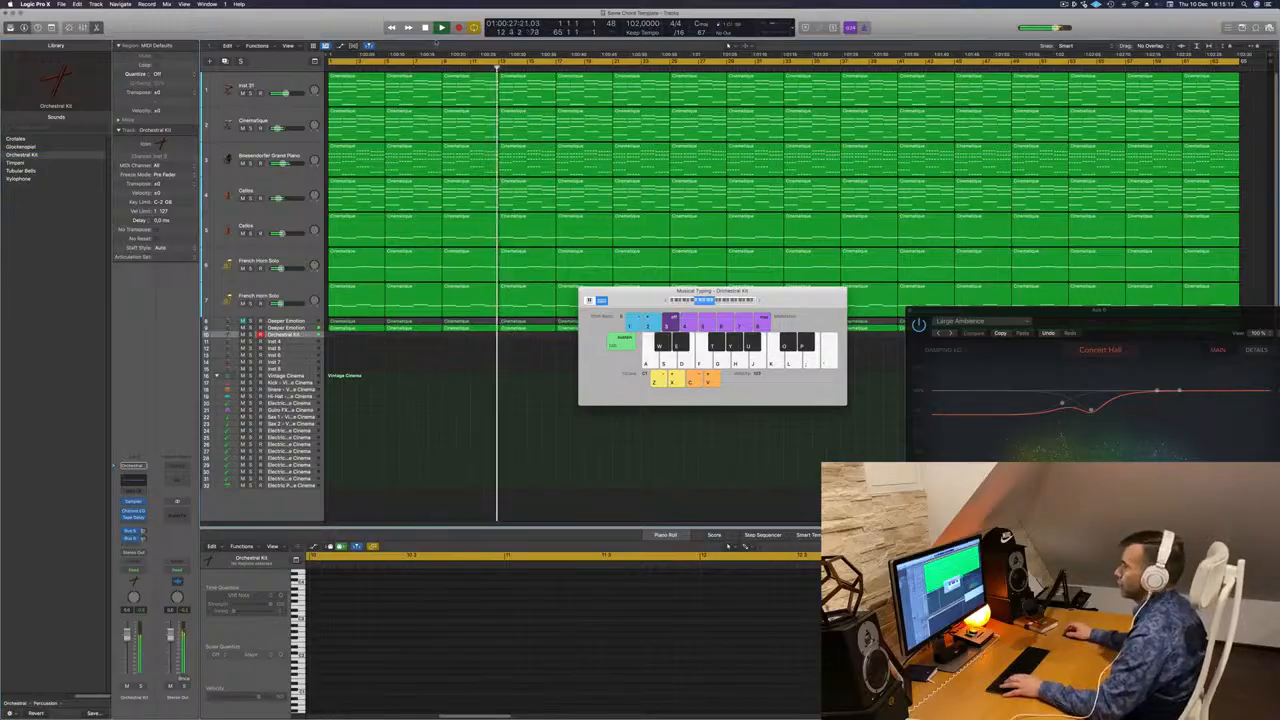
key(a)
key(a)
key(a)
key(a)
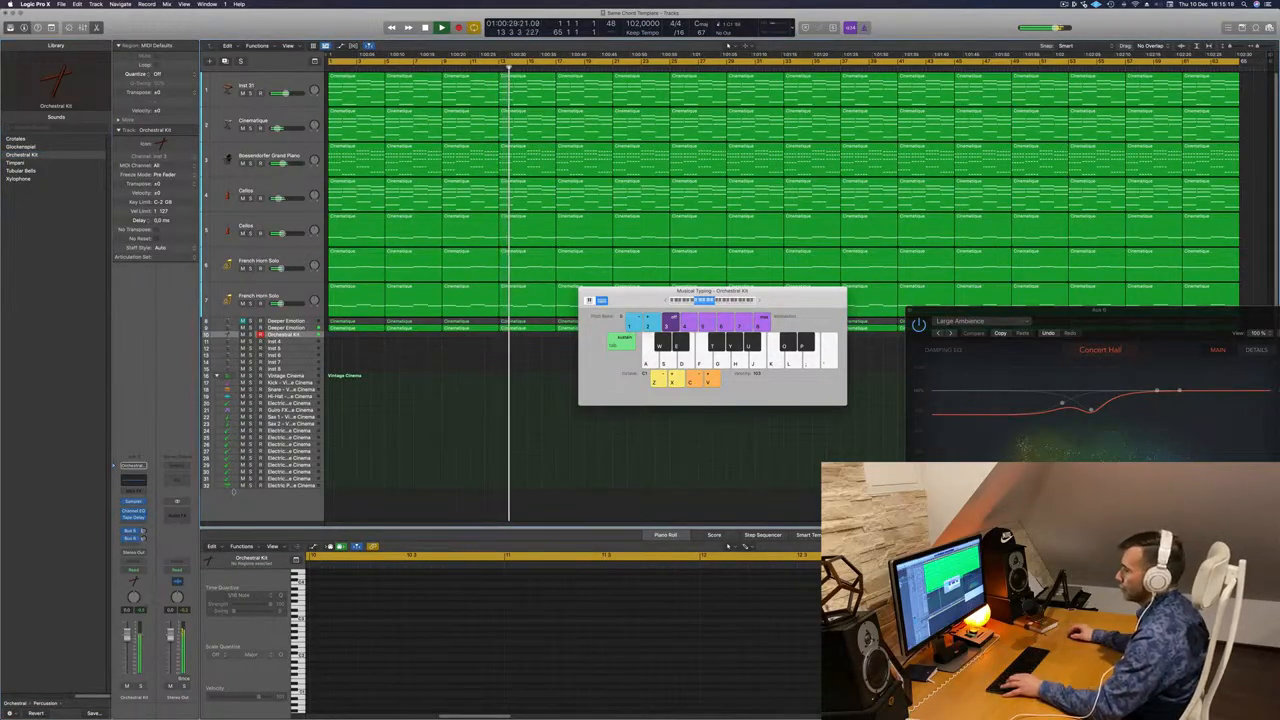
Restart playback from the beginning and record a pattern of C drum hits on the Orchestral Kit track from bar 5 to bar 9
key(Return)
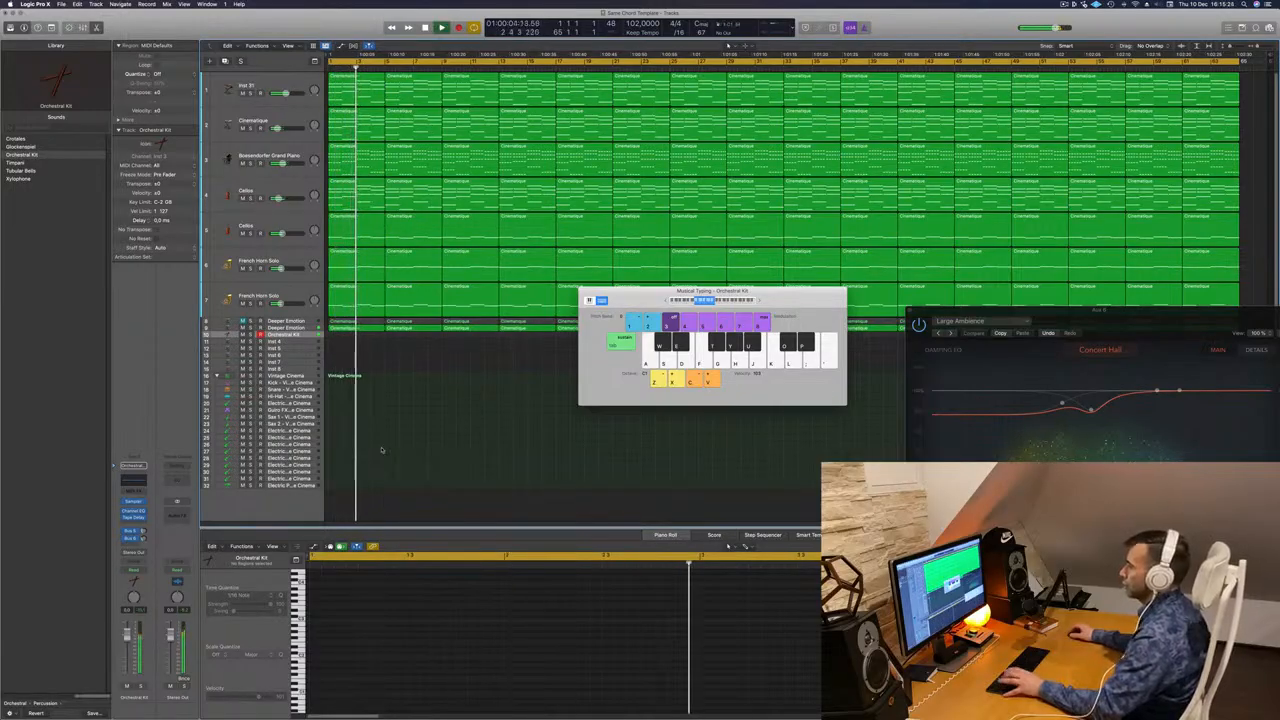
key(r)
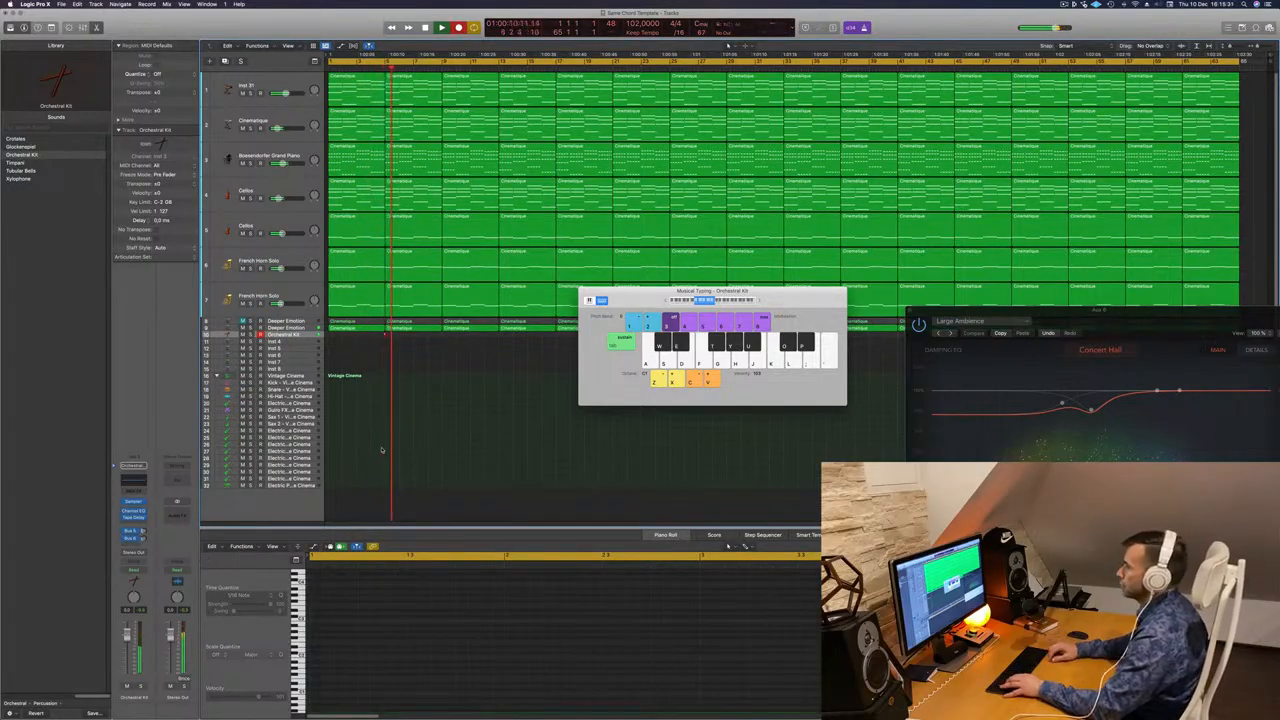
key(a)
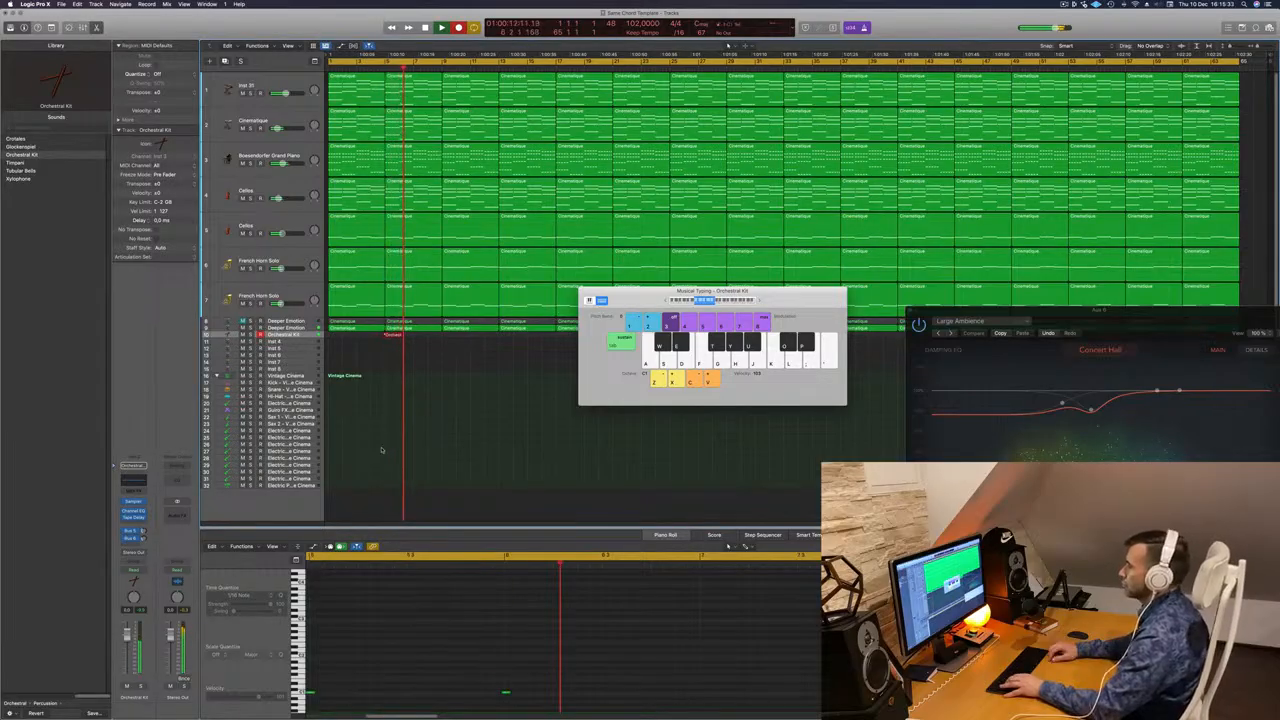
key(a)
key(a)
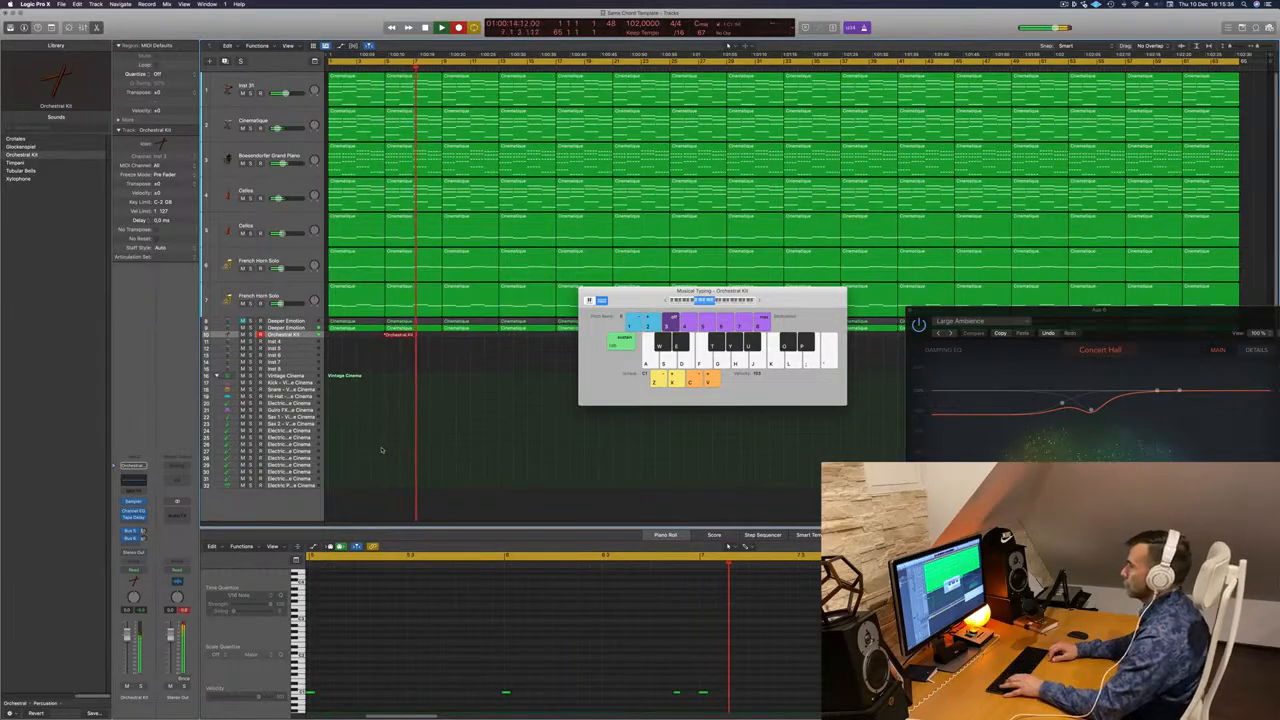
key(a)
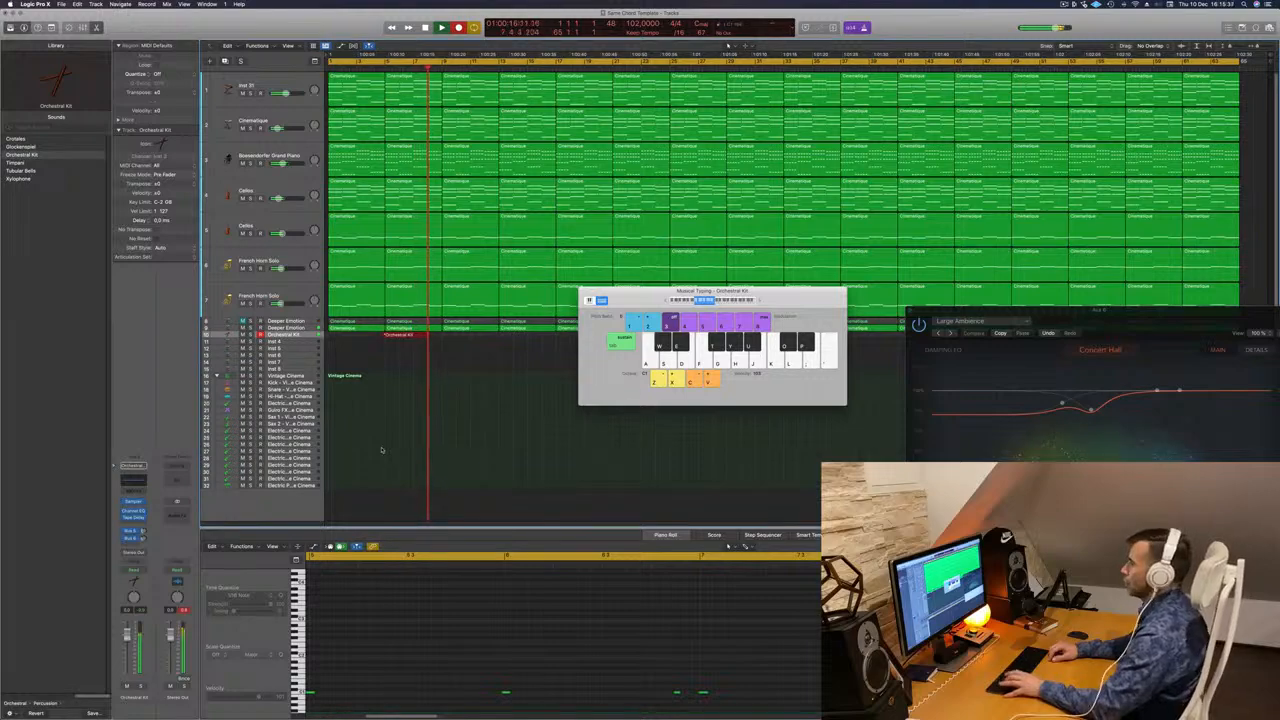
key(a)
key(space)
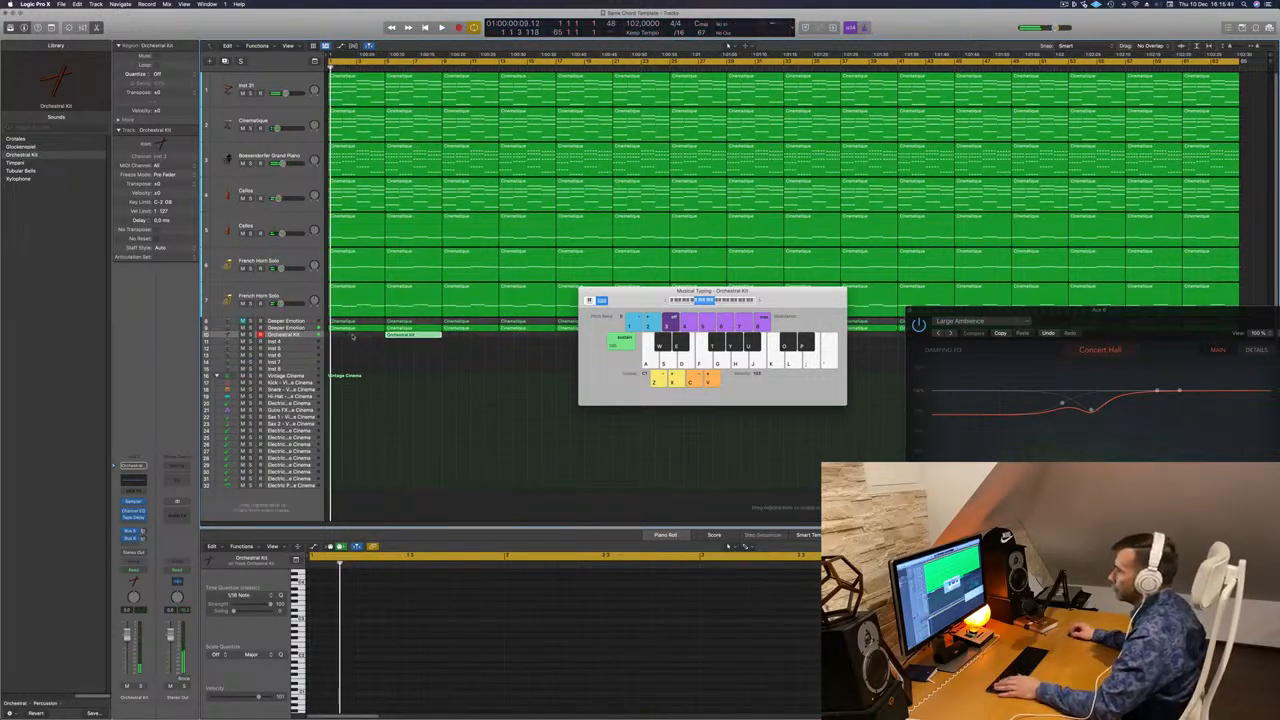
Move the recorded Orchestral Kit region to bar 1, quantize all its notes to 1/16 and play it back
drag(408, 335, 352, 336)
key(space)
key(space)
click(451, 663)
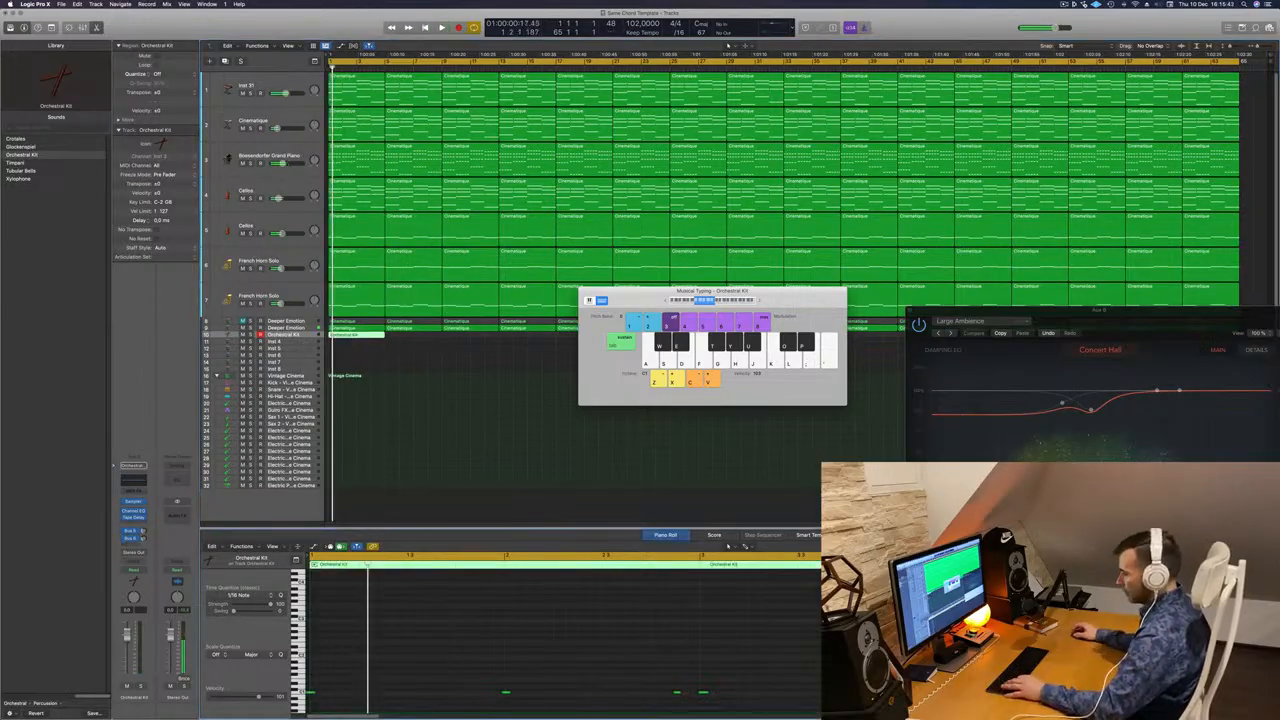
key(space)
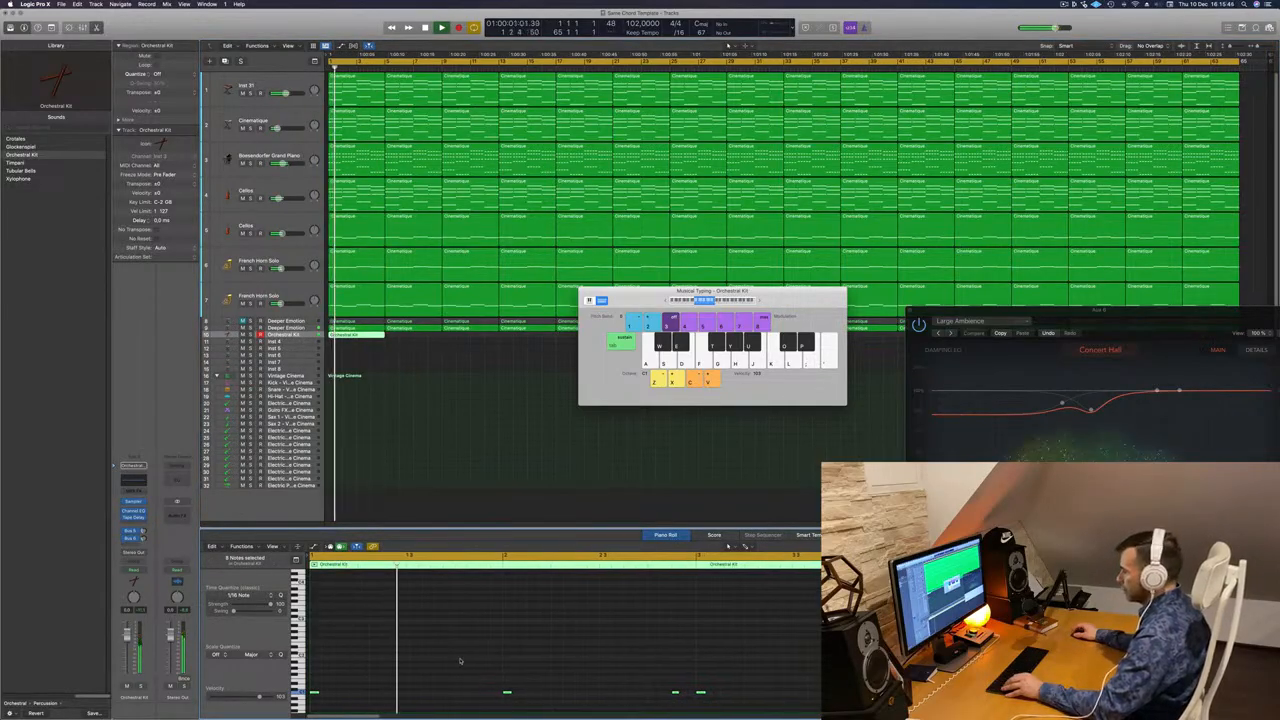
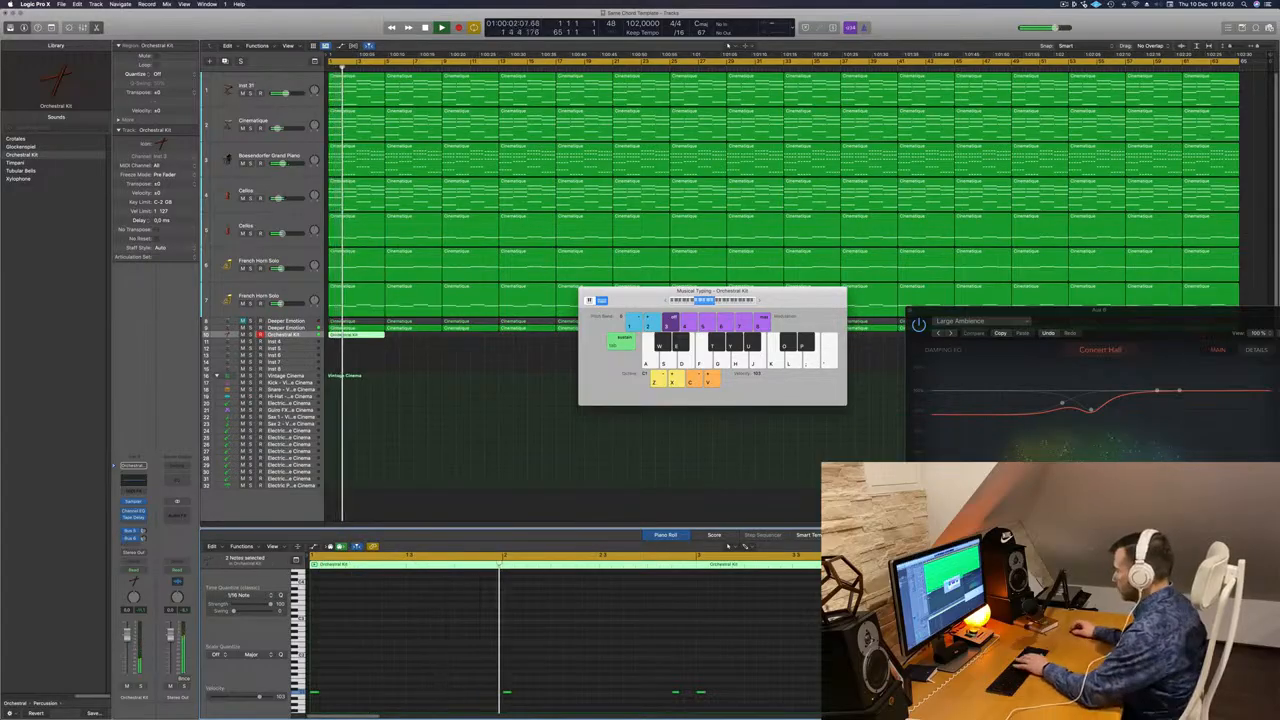
Play back the drum pattern, move the Musical Typing window aside and copy the Orchestral Kit region to bar 5
key(space)
scroll(560, 645, down, 3)
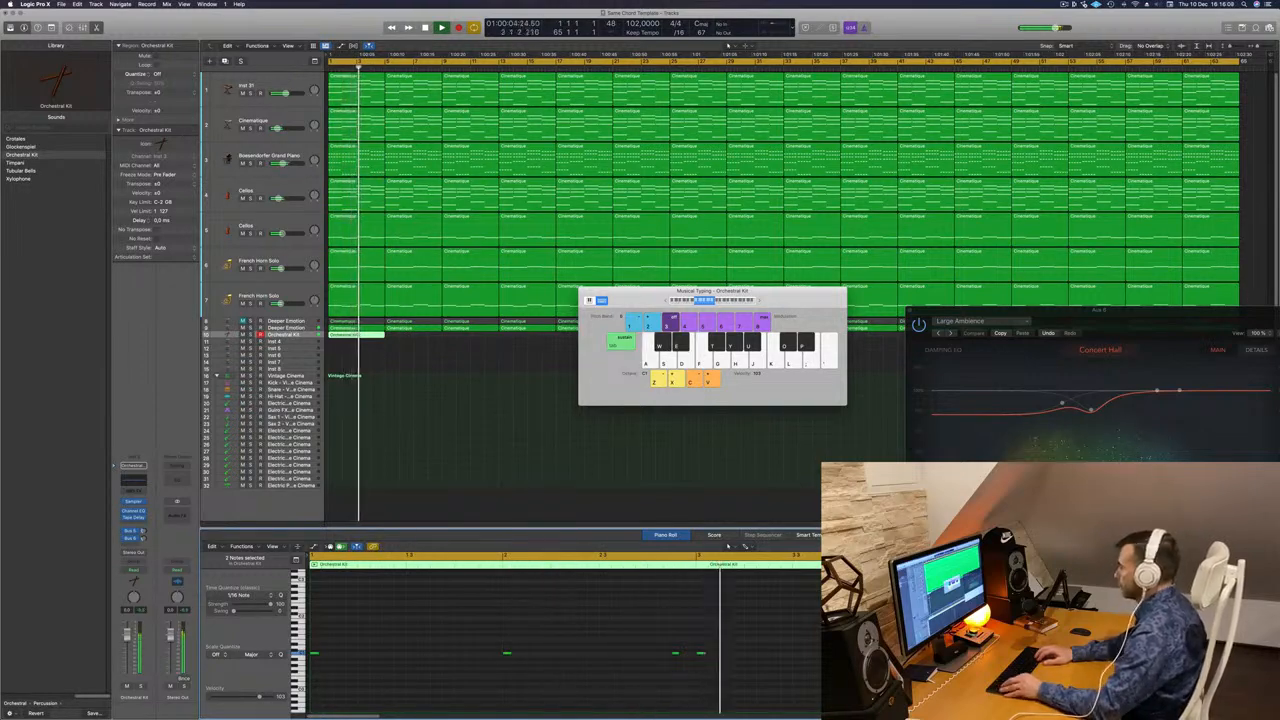
scroll(777, 693, down, 8)
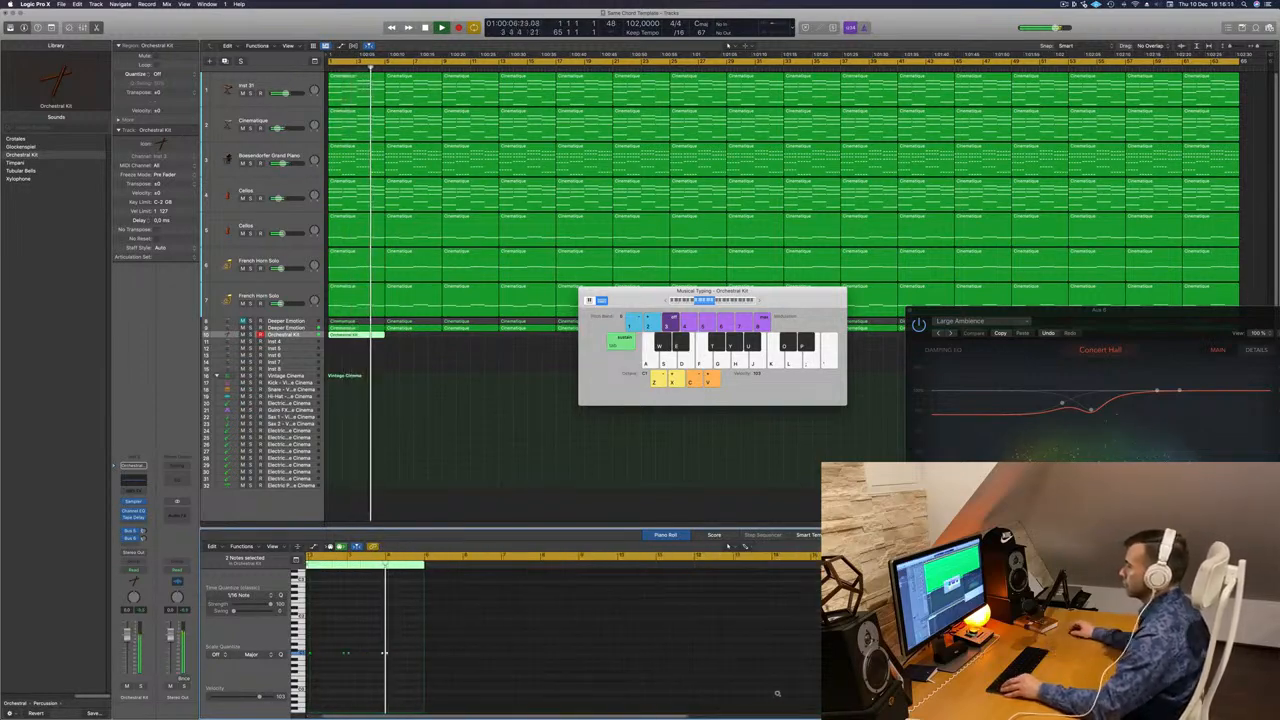
key(space)
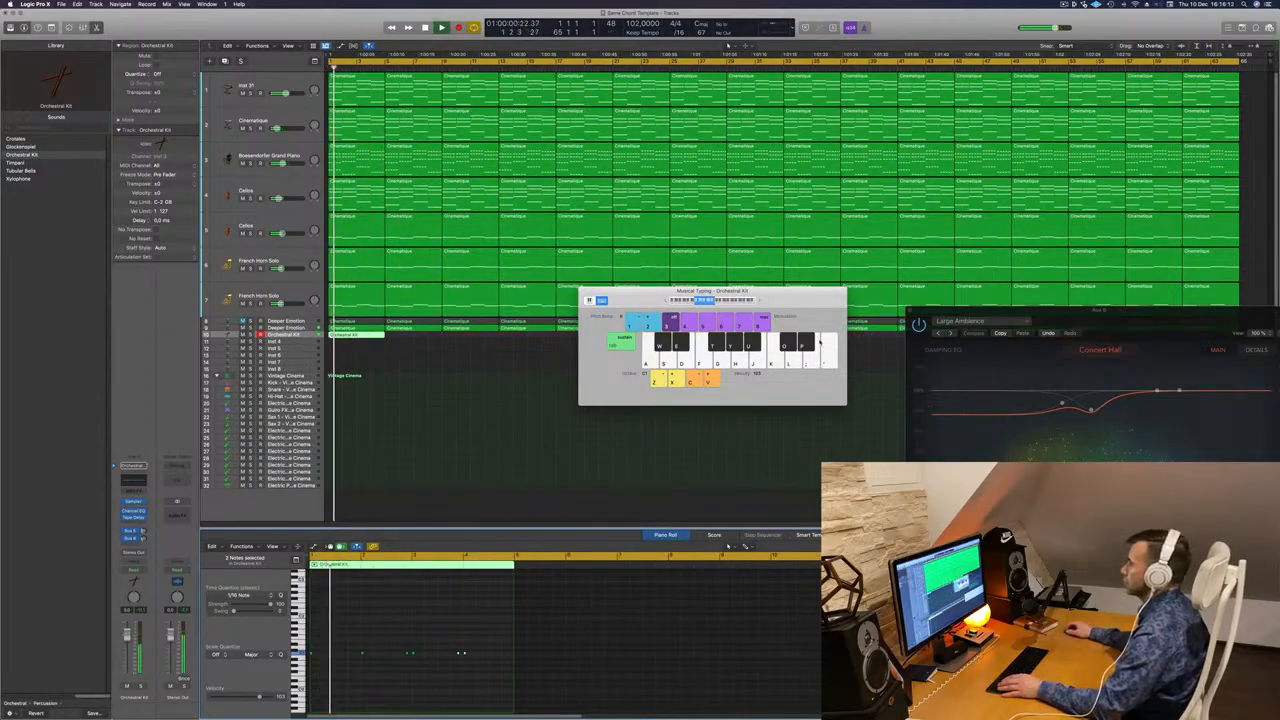
drag(650, 297, 820, 343)
key(space)
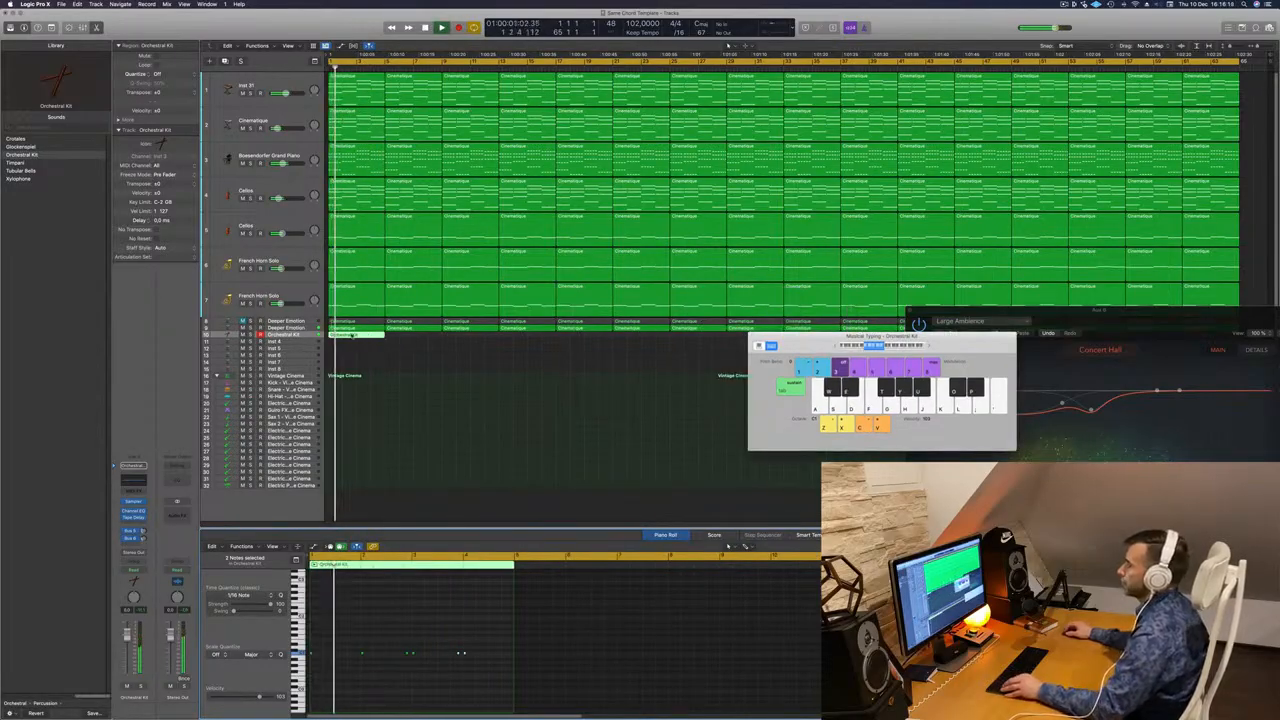
drag(352, 335, 411, 340)
Move the floating windows below the arrangement and show the notes of both Orchestral Kit regions together in the piano roll
drag(776, 340, 753, 484)
drag(1062, 309, 719, 630)
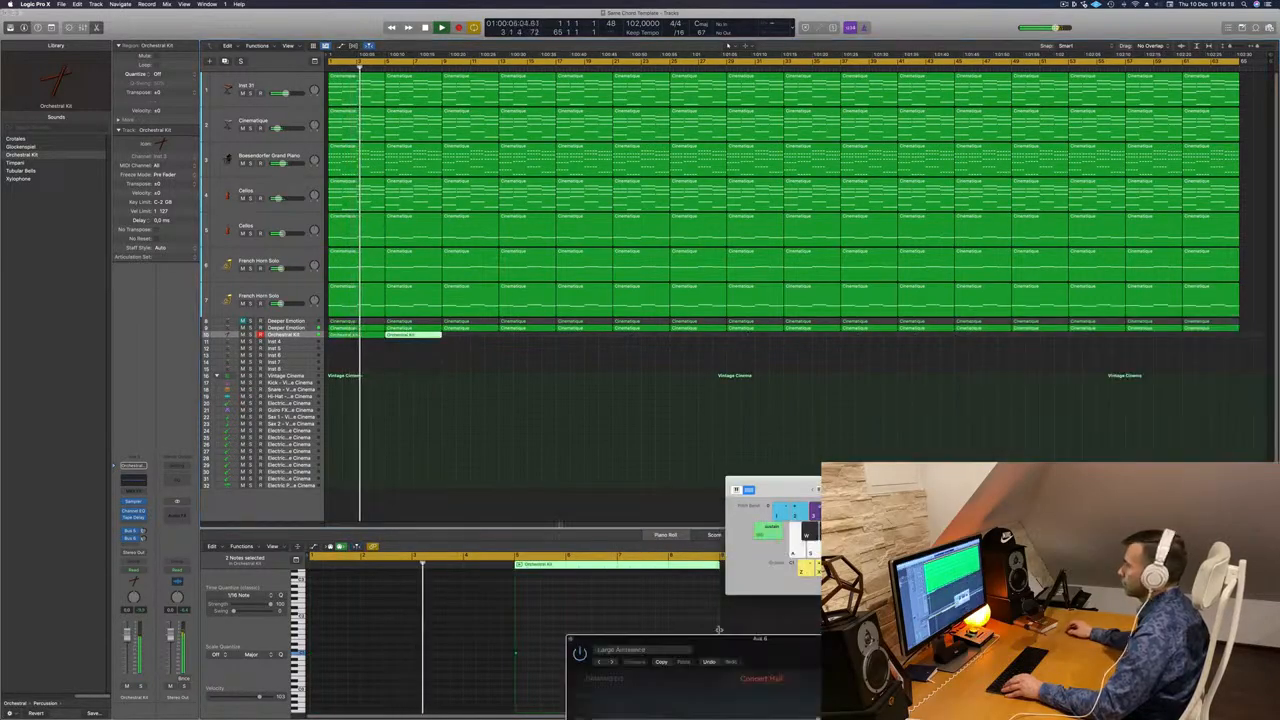
shift+click(346, 335)
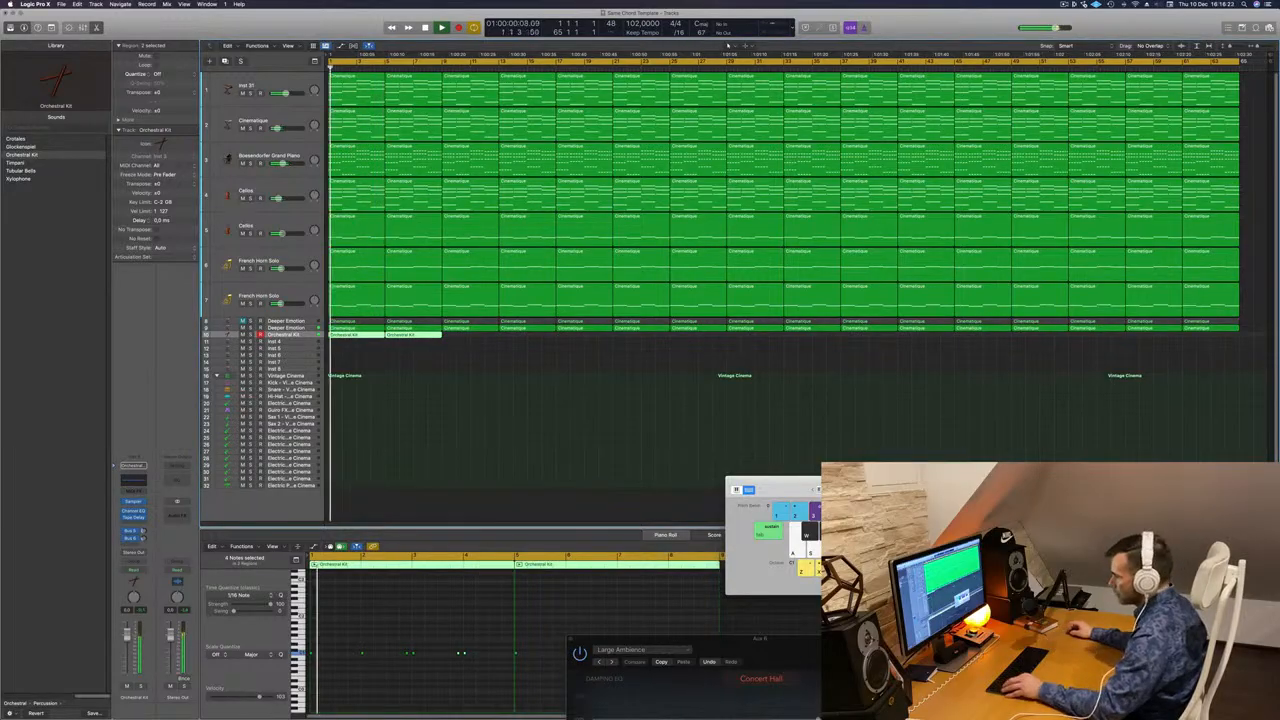
scroll(418, 625, up, 3)
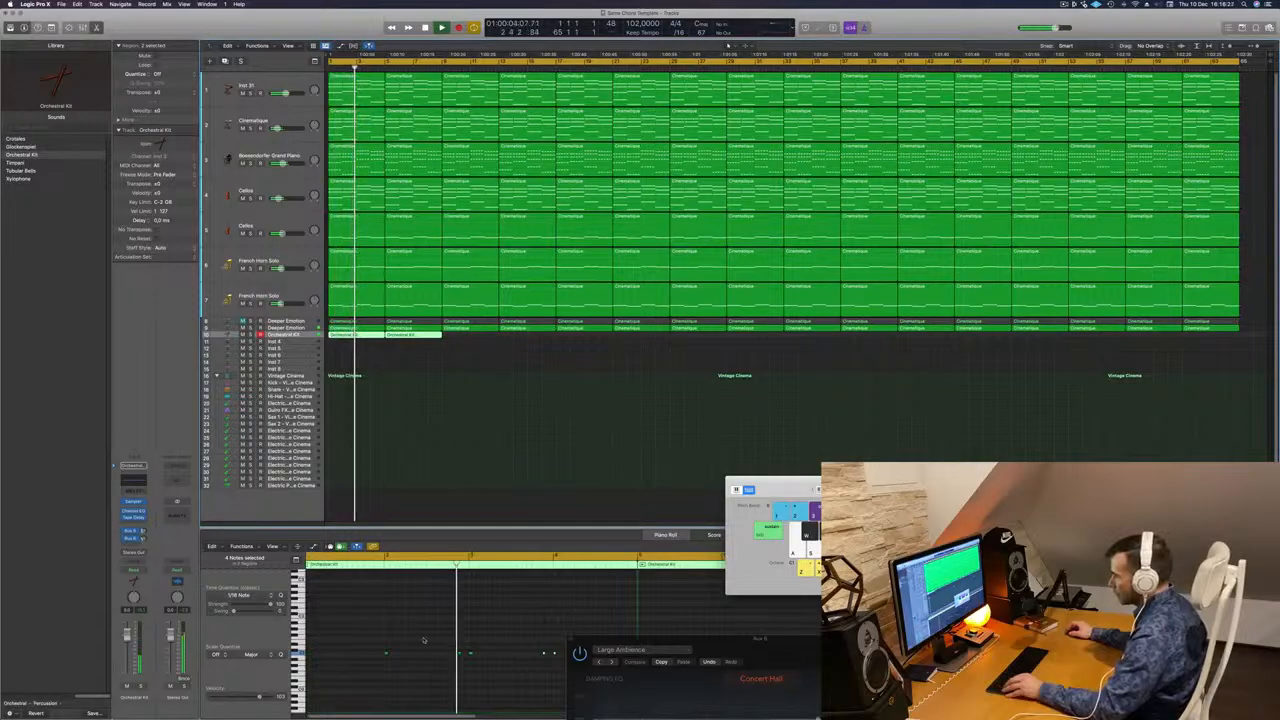
Close the Concert Hall reverb window and move the Musical Typing window clear of the piano roll
drag(617, 637, 817, 405)
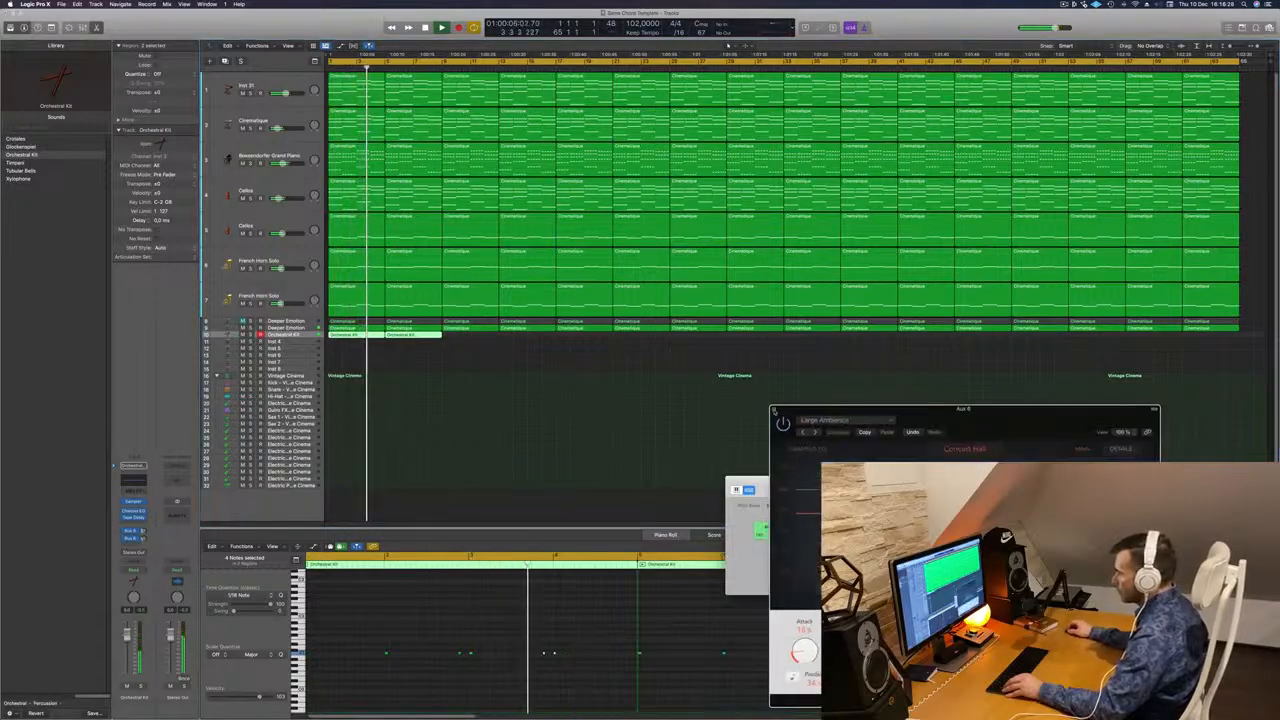
click(774, 409)
drag(752, 480, 912, 421)
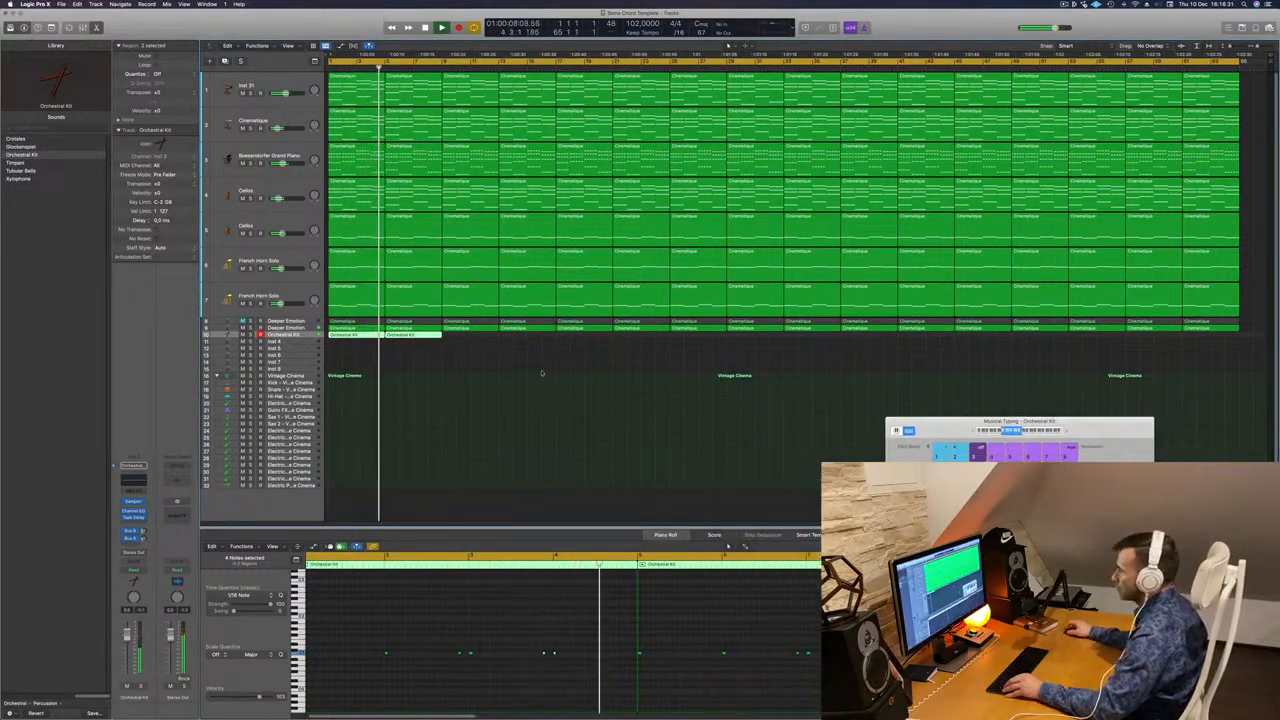
Copy the two Orchestral Kit regions to bar 9 so the pattern continues directly after them
click(358, 346)
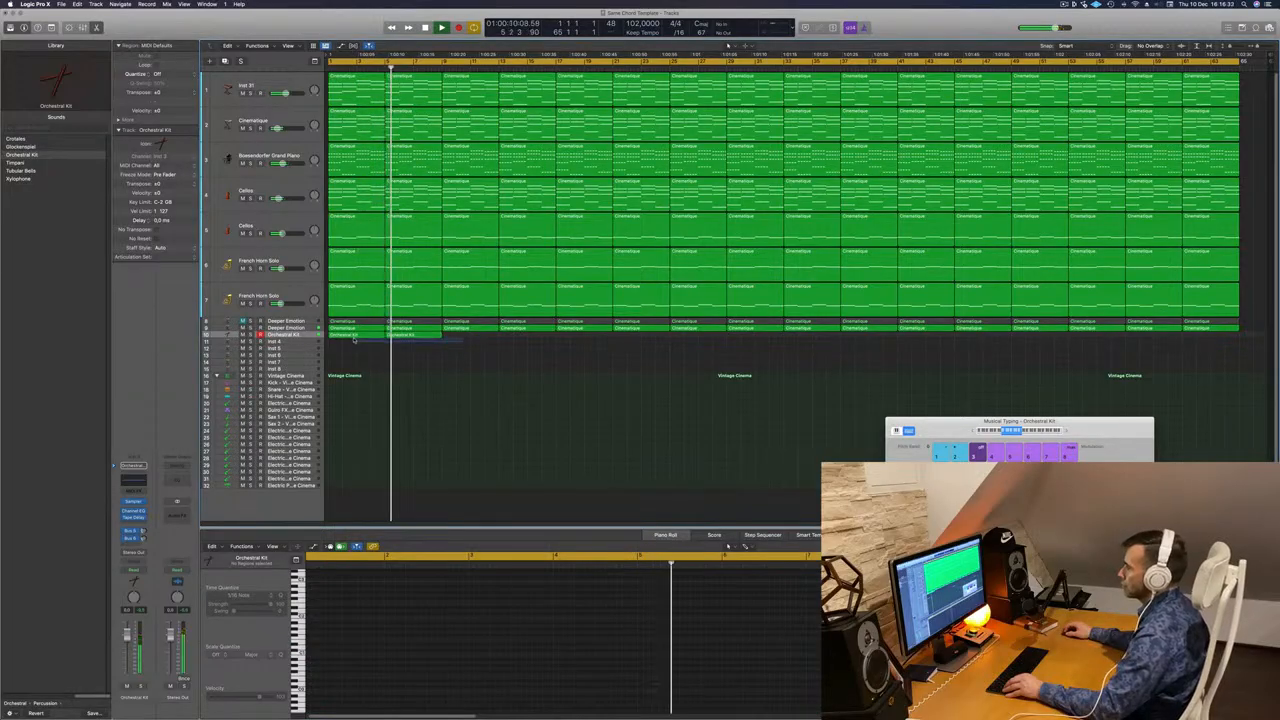
drag(359, 347, 444, 335)
drag(358, 336, 477, 344)
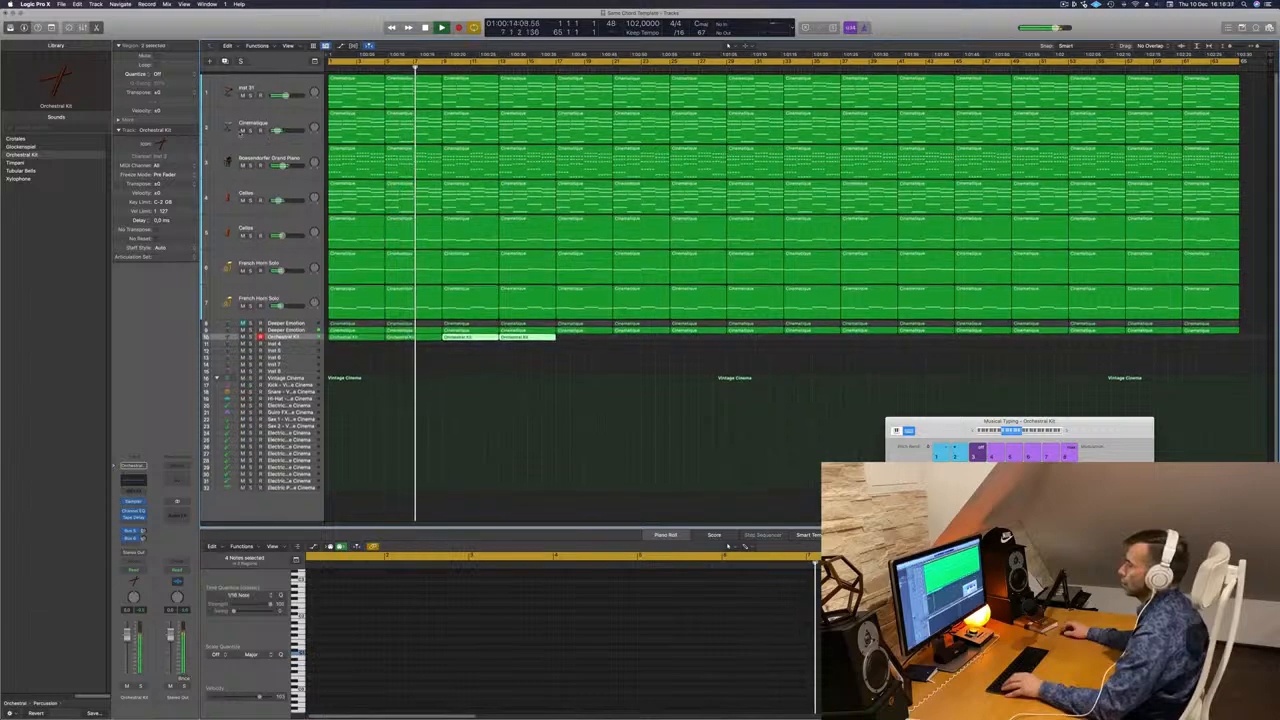
Mute the Cinematique, Boesendorfer Grand Piano, second Cellos and both French Horn Solo tracks during playback
click(242, 128)
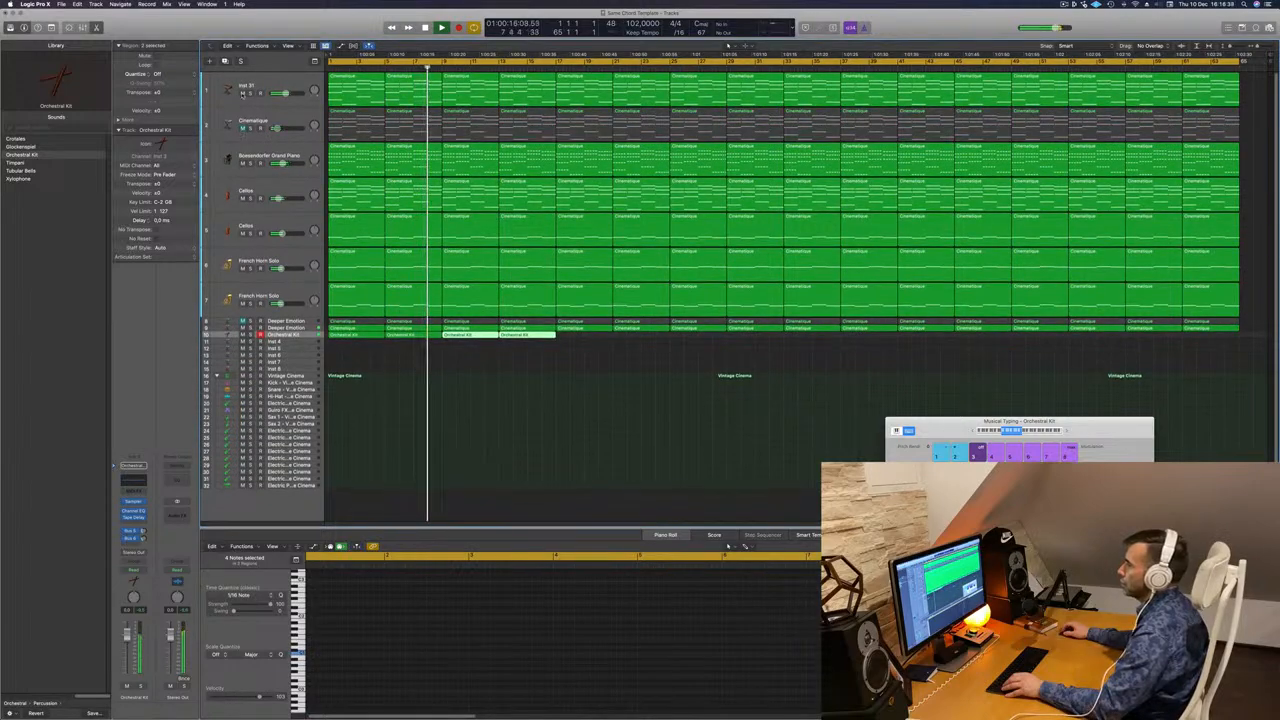
click(250, 93)
click(250, 93)
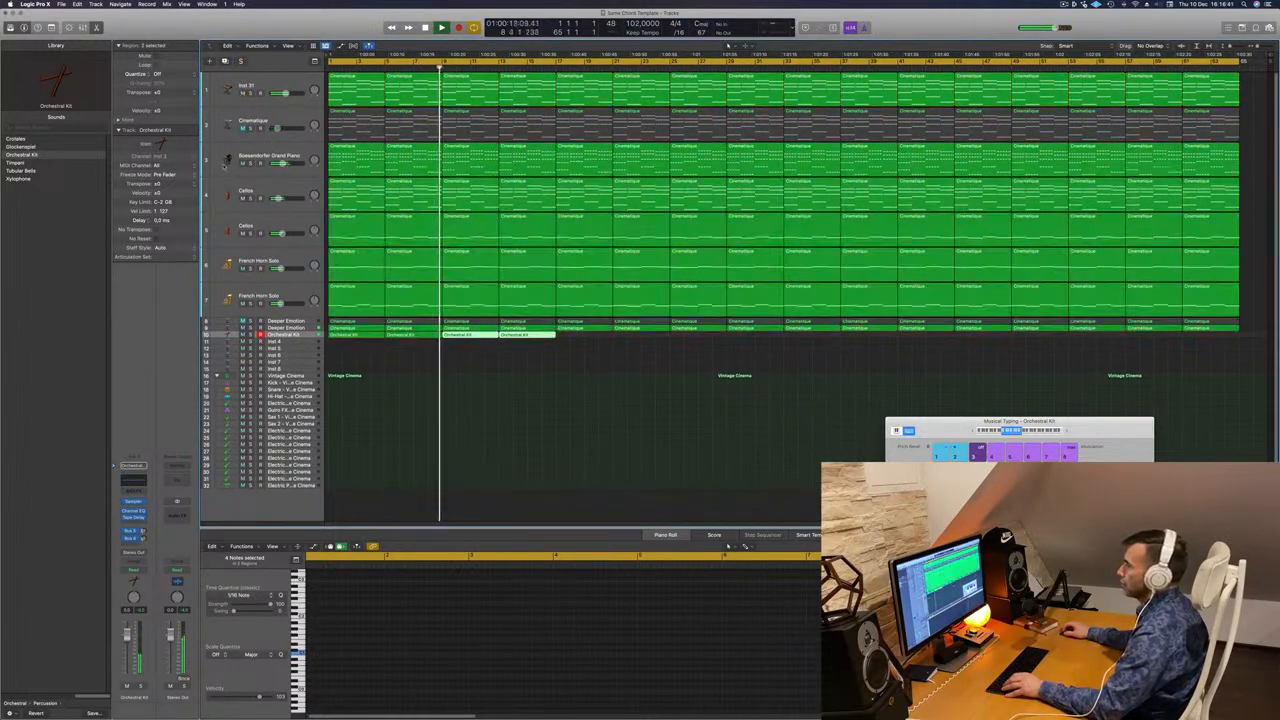
click(242, 163)
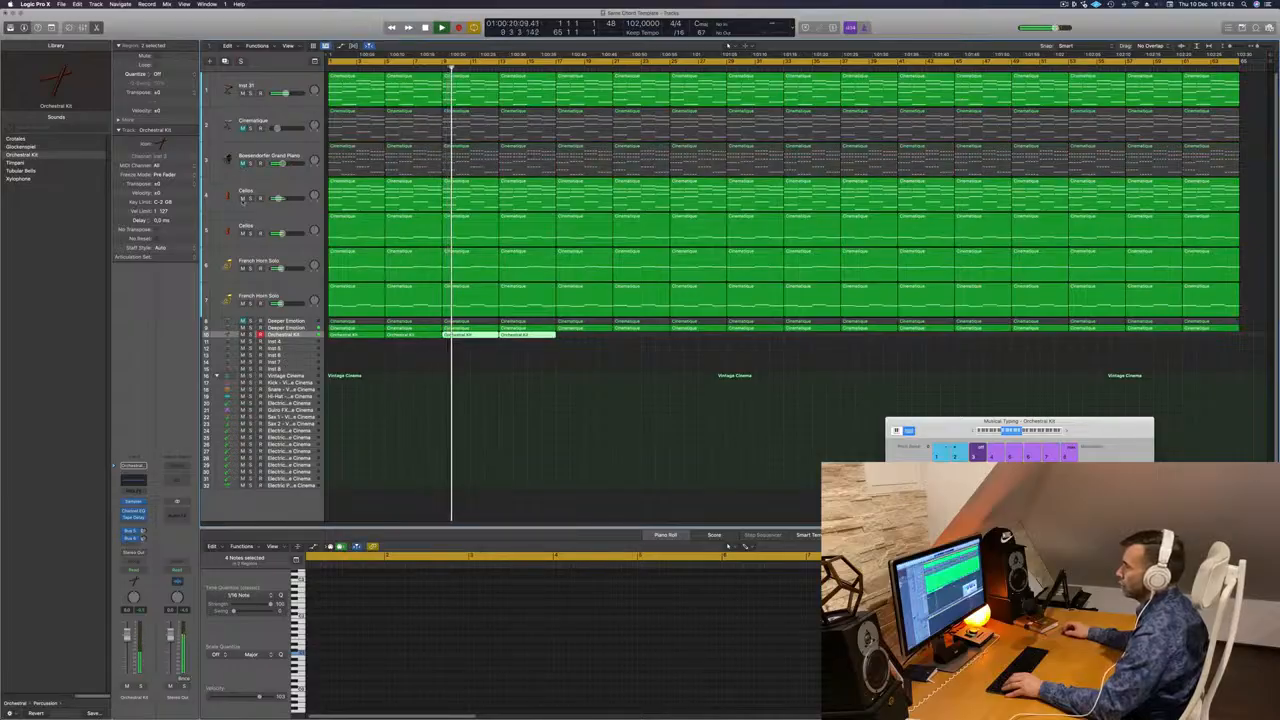
click(242, 303)
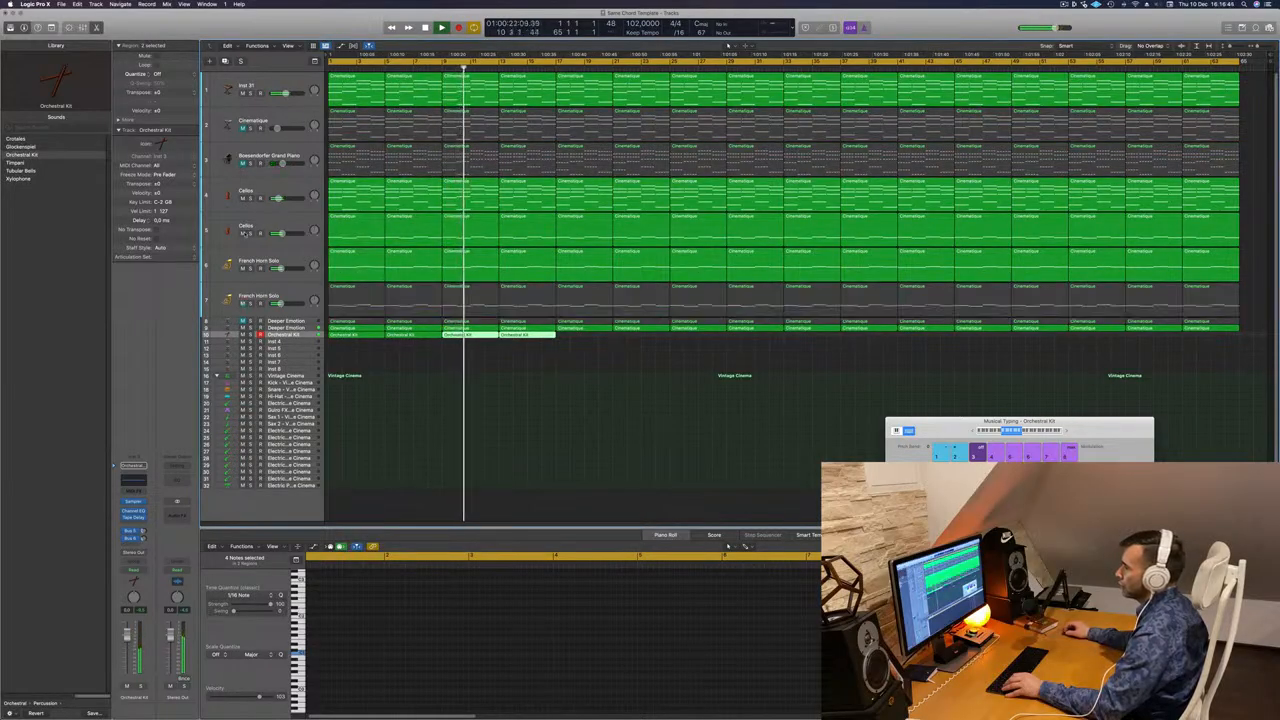
click(242, 233)
click(242, 268)
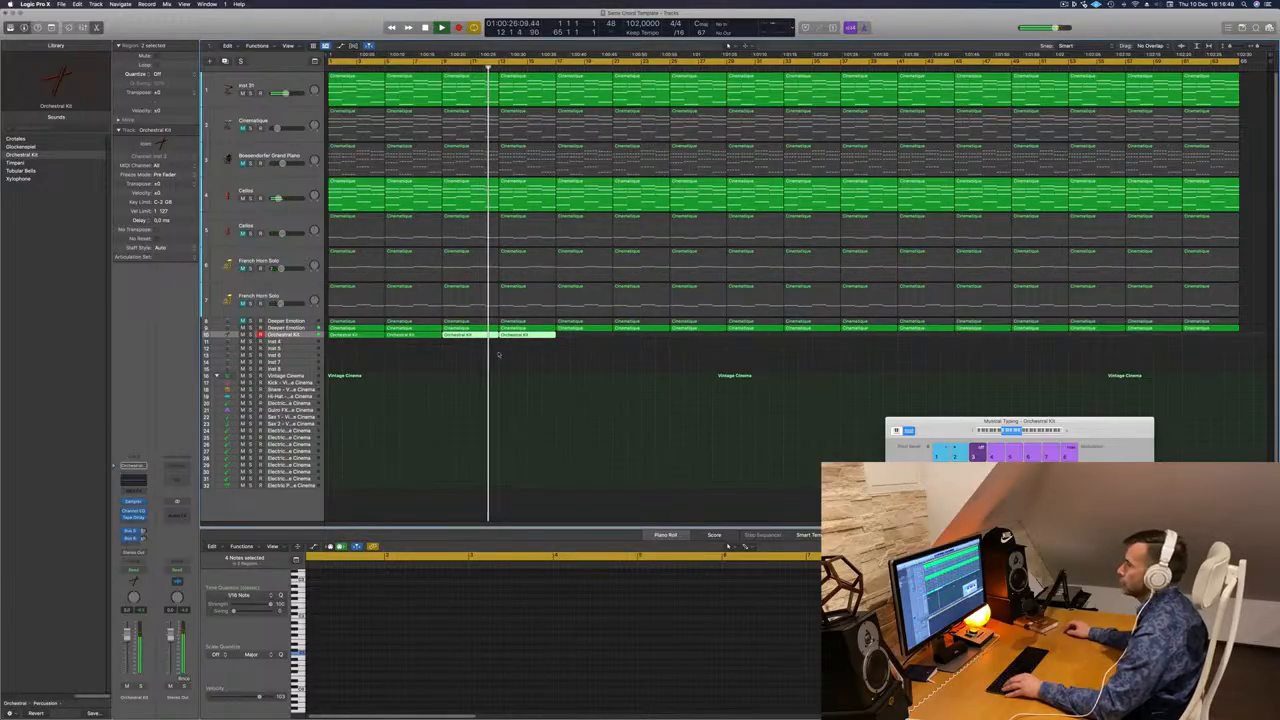
Duplicate the Orchestral Kit regions along their track until they fill the full length of the chord arrangement
drag(573, 339, 606, 343)
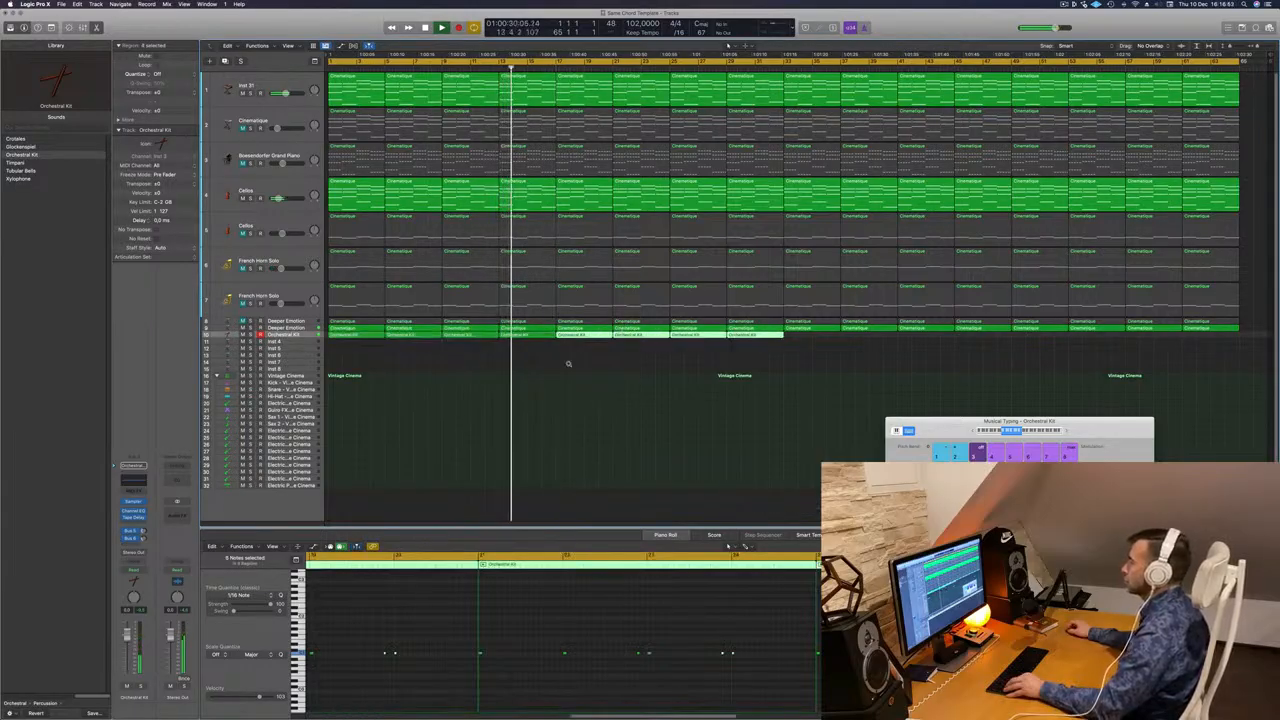
drag(791, 339, 346, 341)
drag(349, 336, 804, 342)
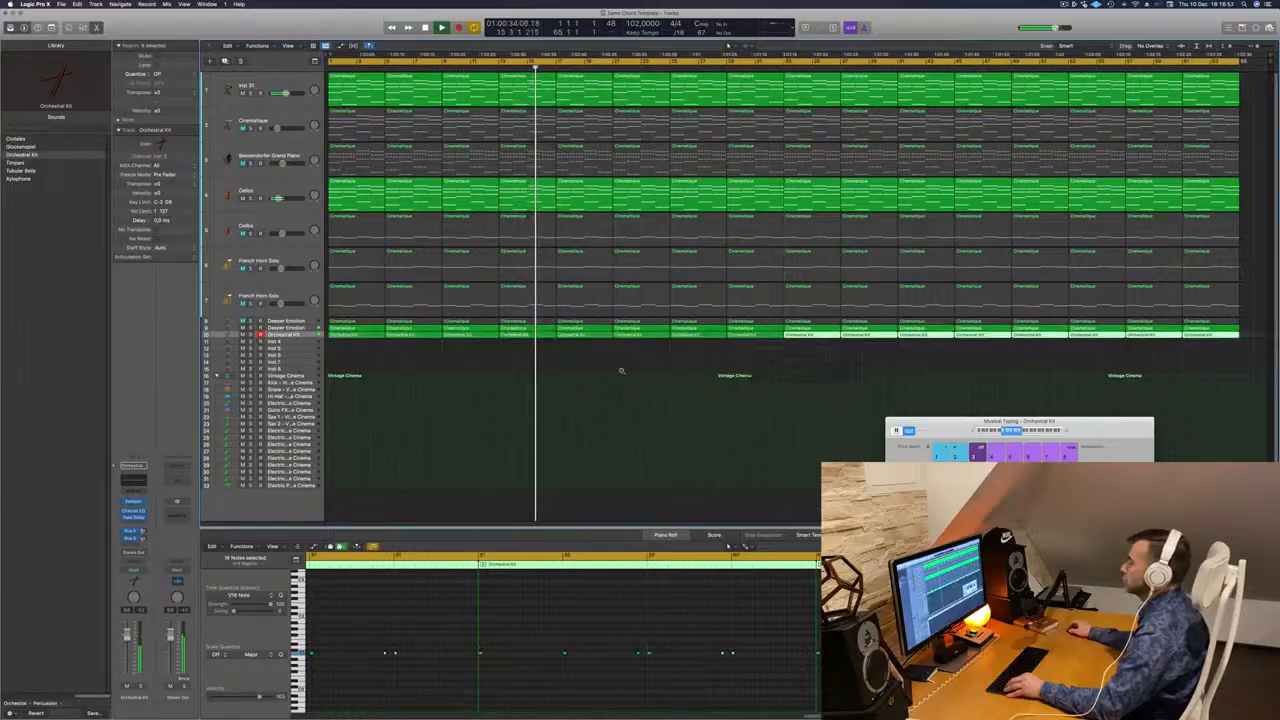
drag(620, 371, 613, 372)
click(457, 397)
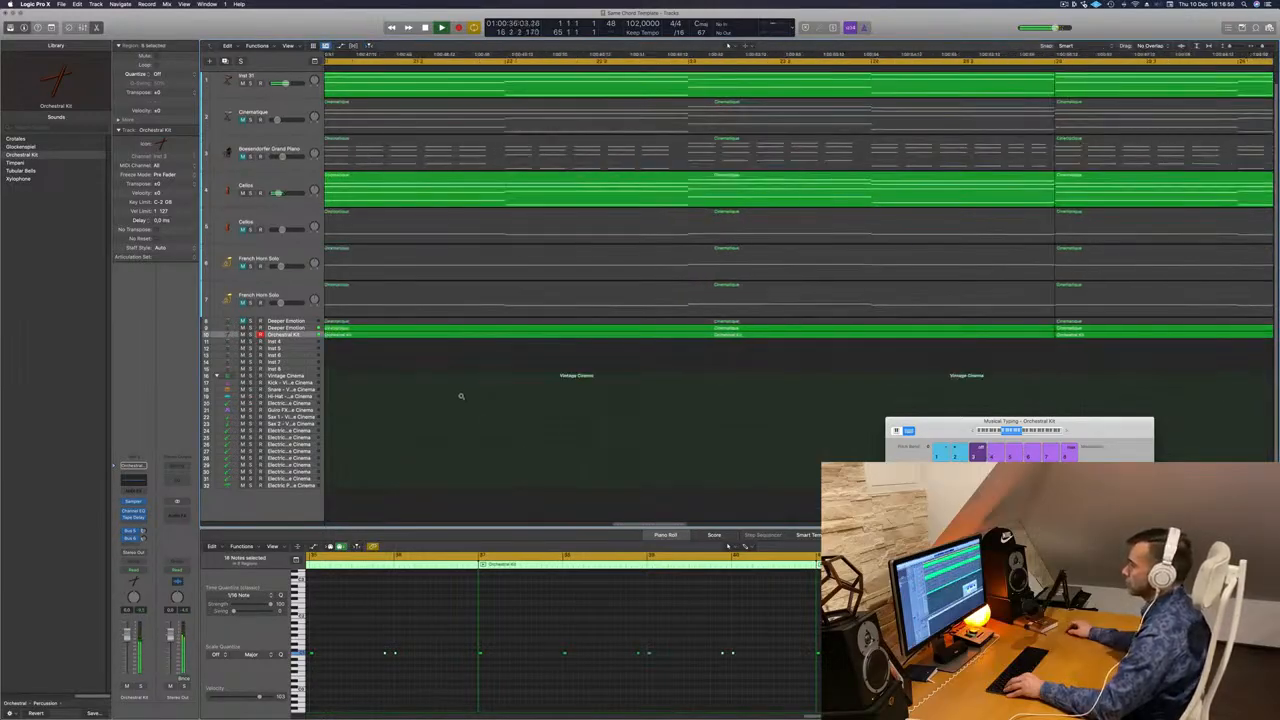
click(461, 396)
click(463, 396)
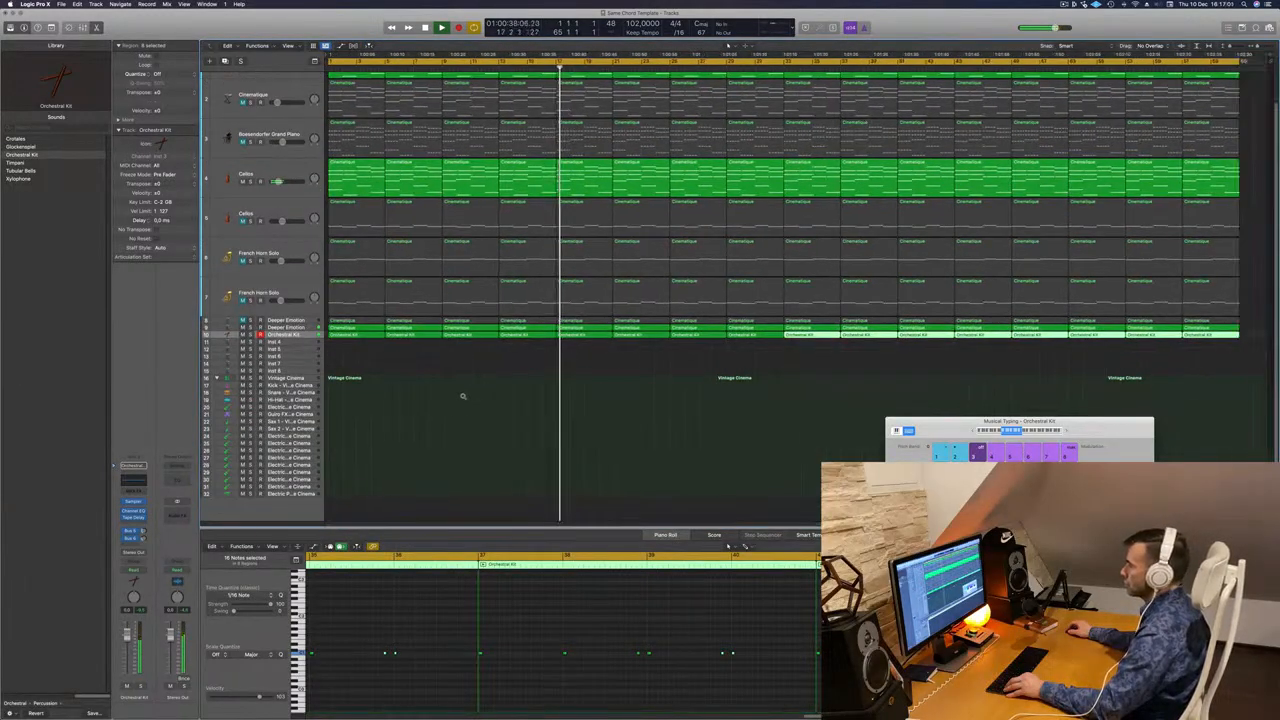
click(462, 396)
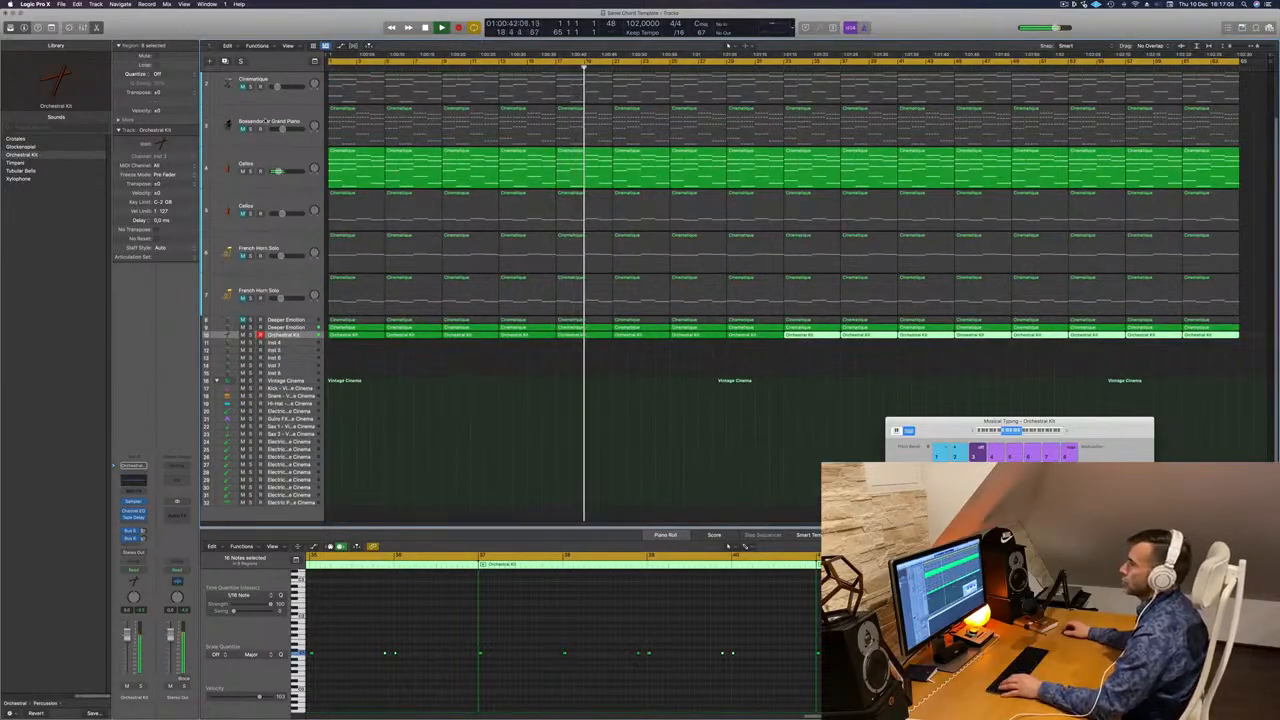
Duplicate the Boesendorfer Grand Piano track and raise the Musical Typing range by two octaves
click(265, 120)
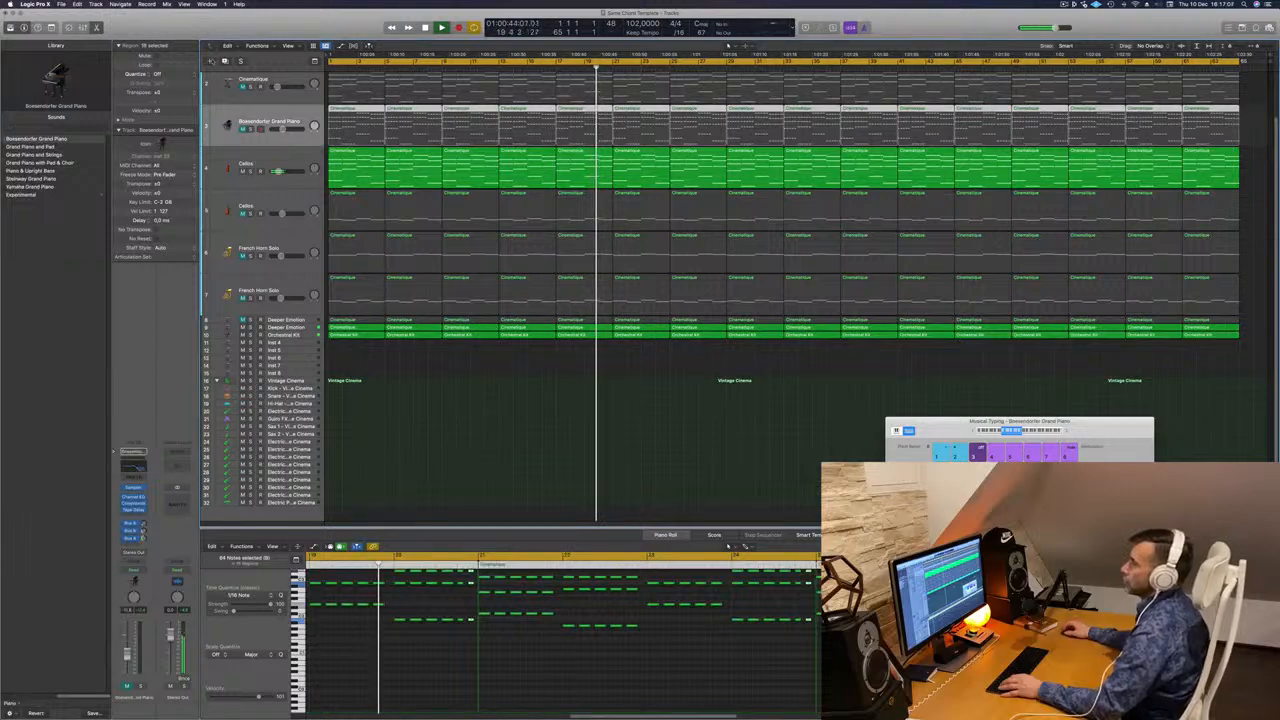
key(super+d)
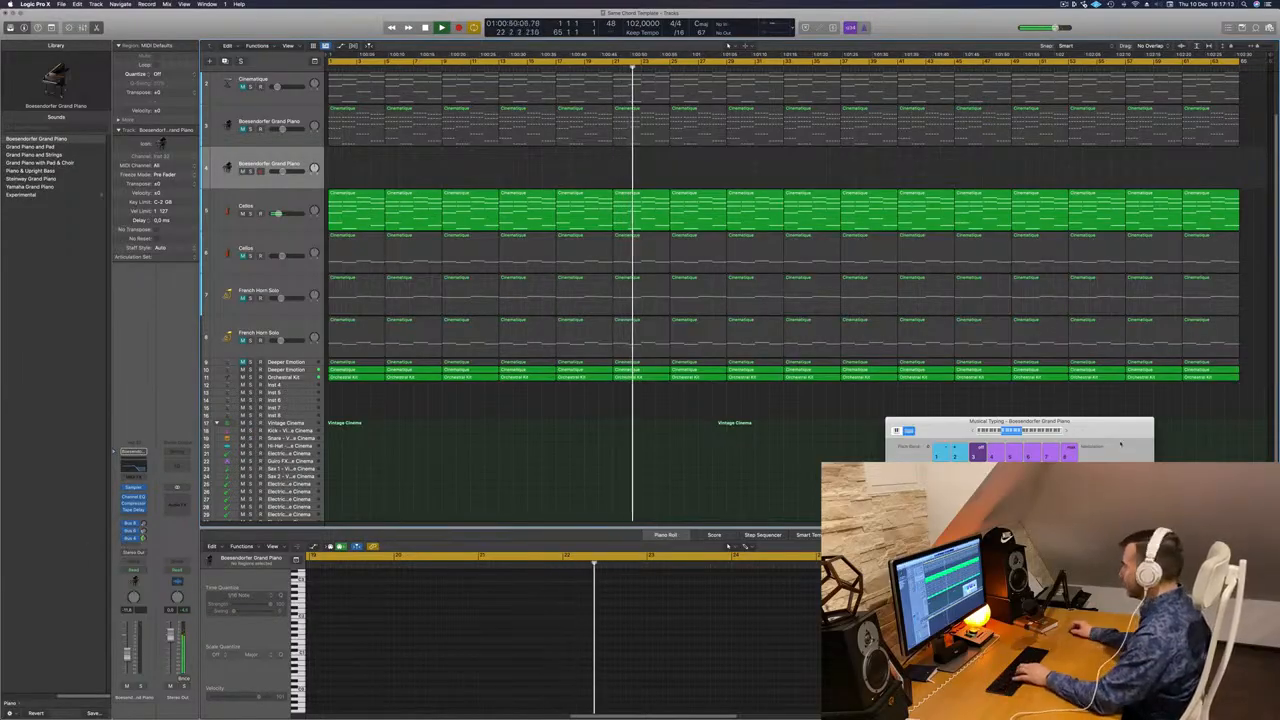
click(1066, 431)
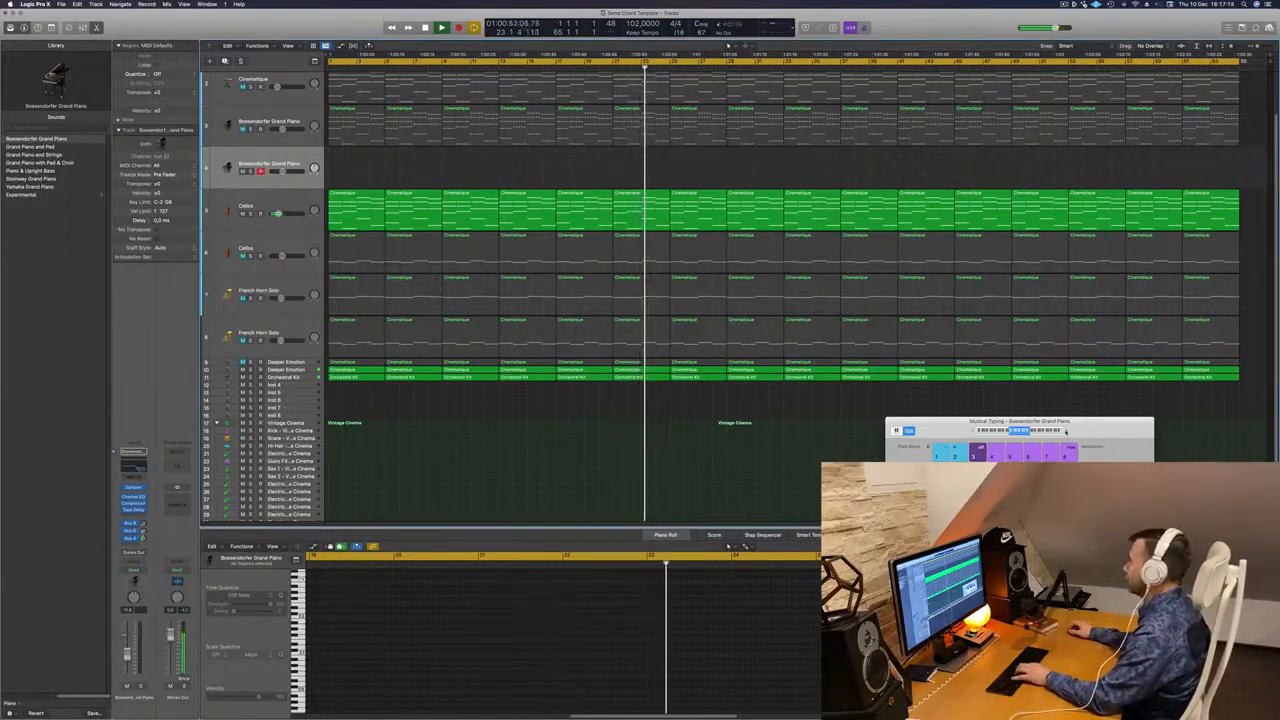
click(1066, 431)
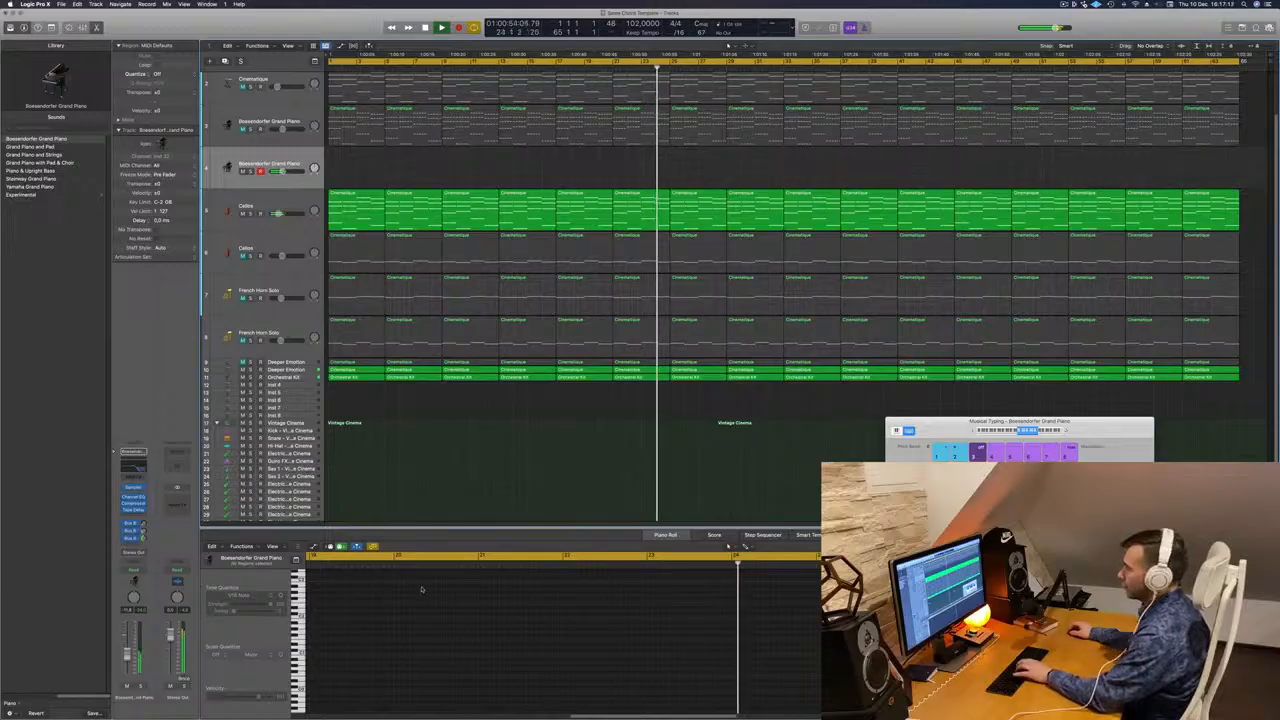
Add a send to Bus 7 on the duplicated Boesendorfer Grand Piano track
key(i)
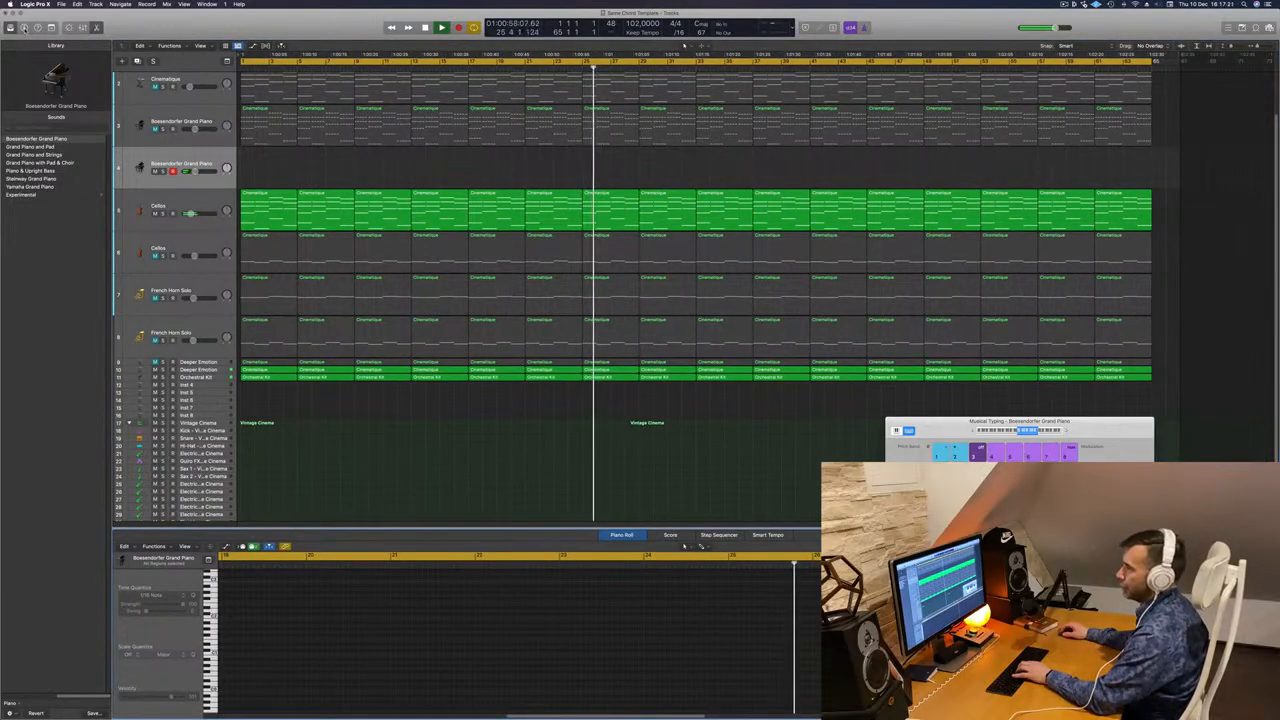
key(i)
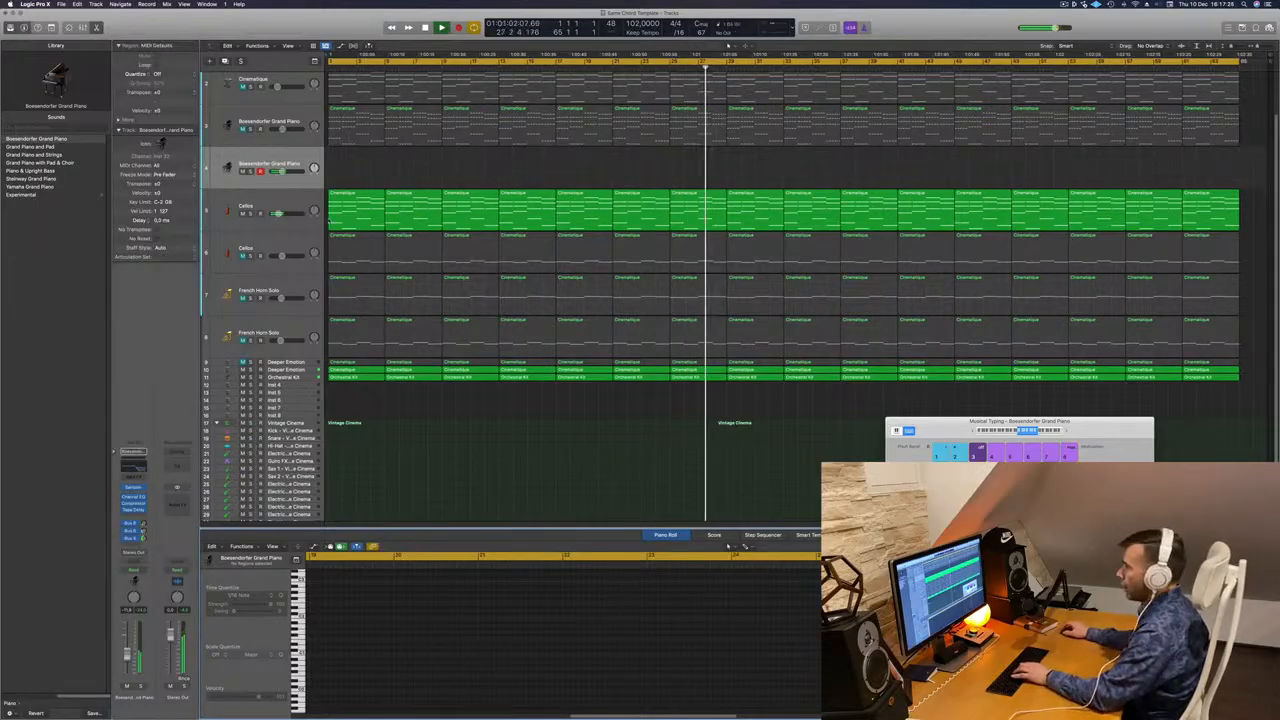
click(134, 545)
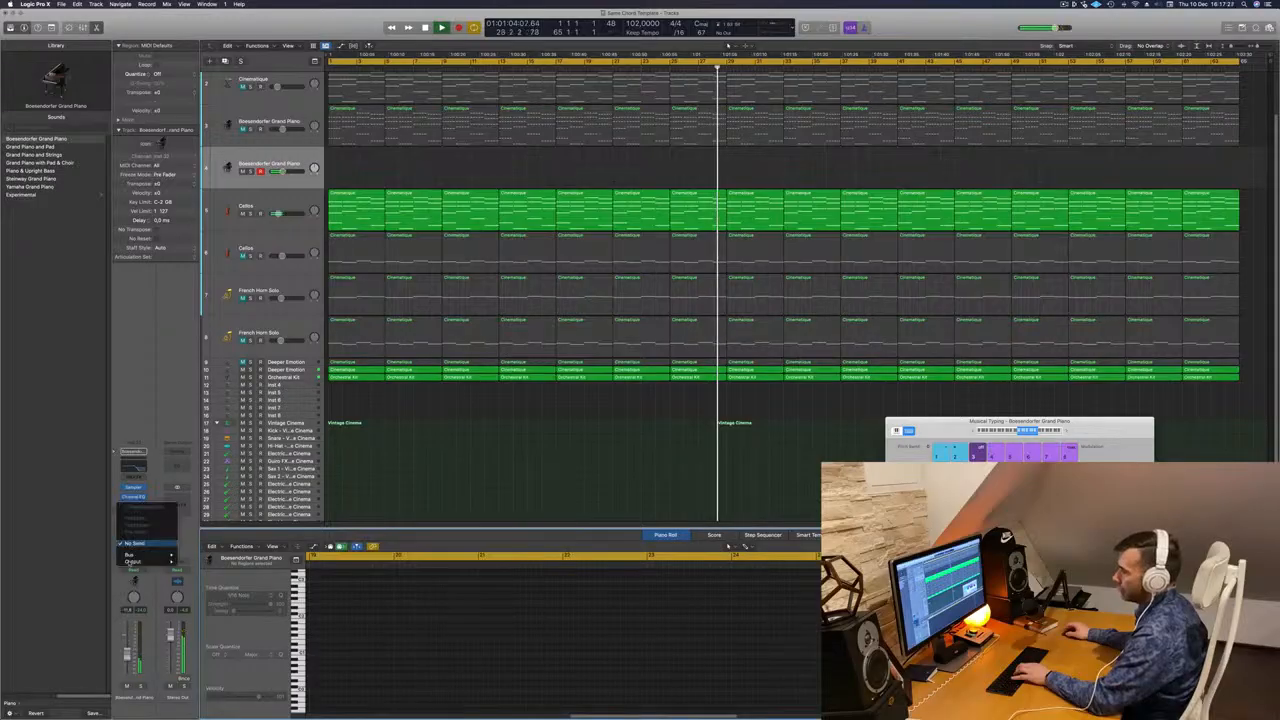
mouse_move(148, 558)
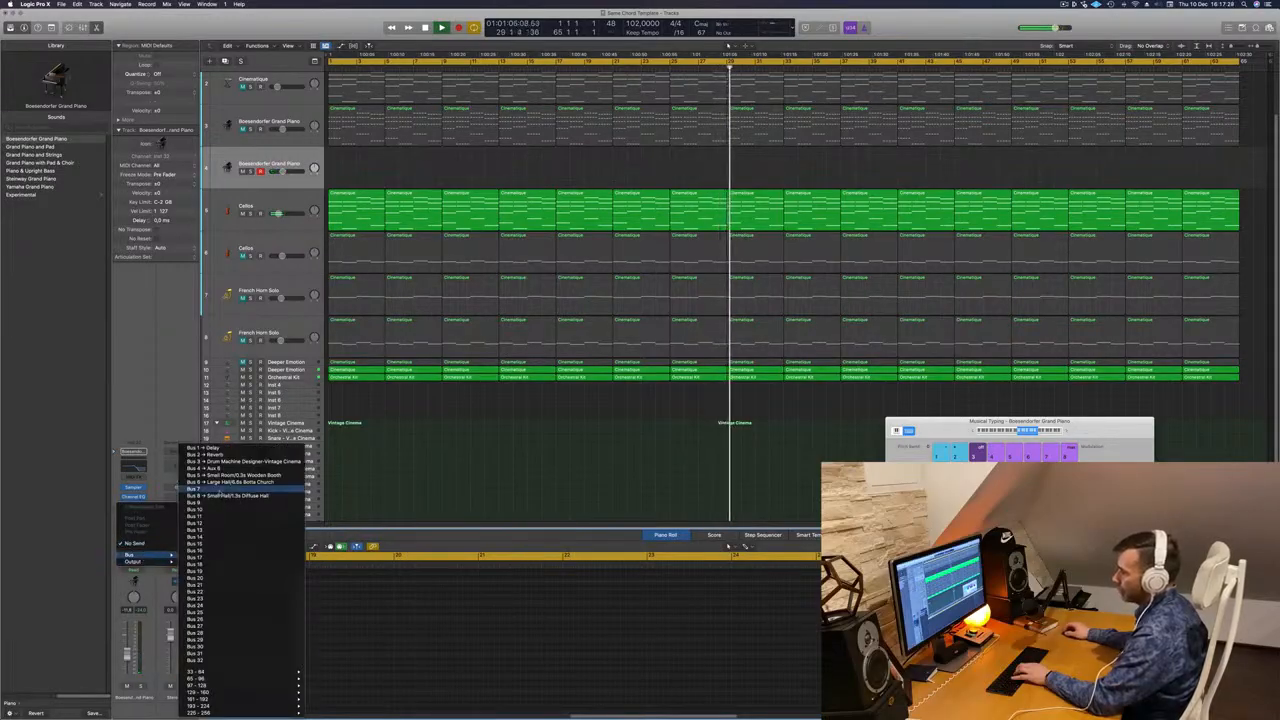
click(200, 482)
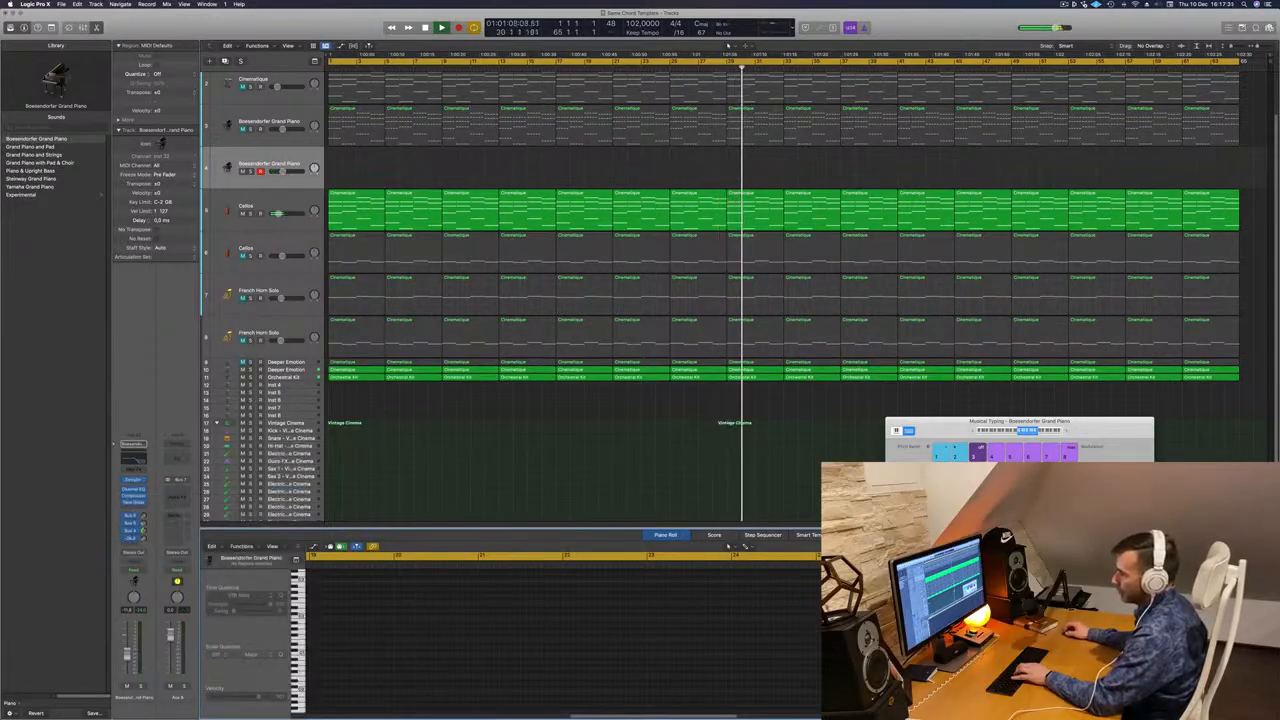
Insert a stereo SilverVerb on the Bus 7 aux channel and load its grandiose preset
click(176, 487)
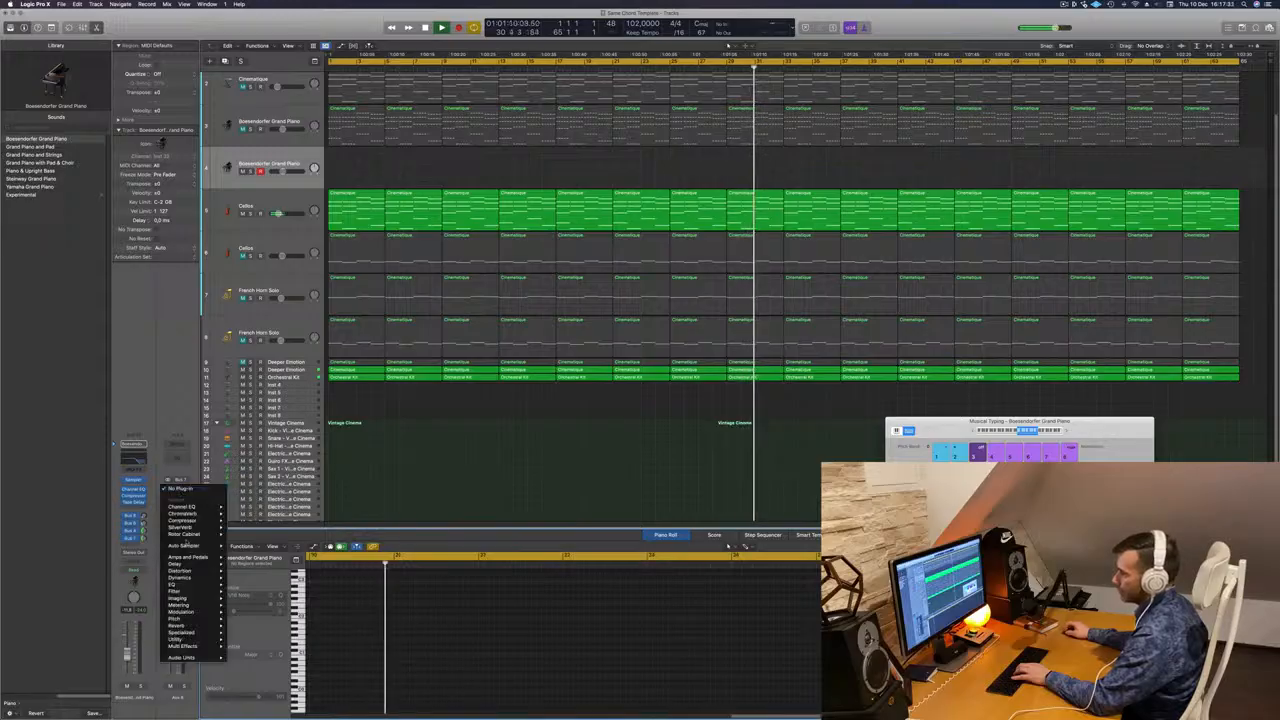
mouse_move(205, 527)
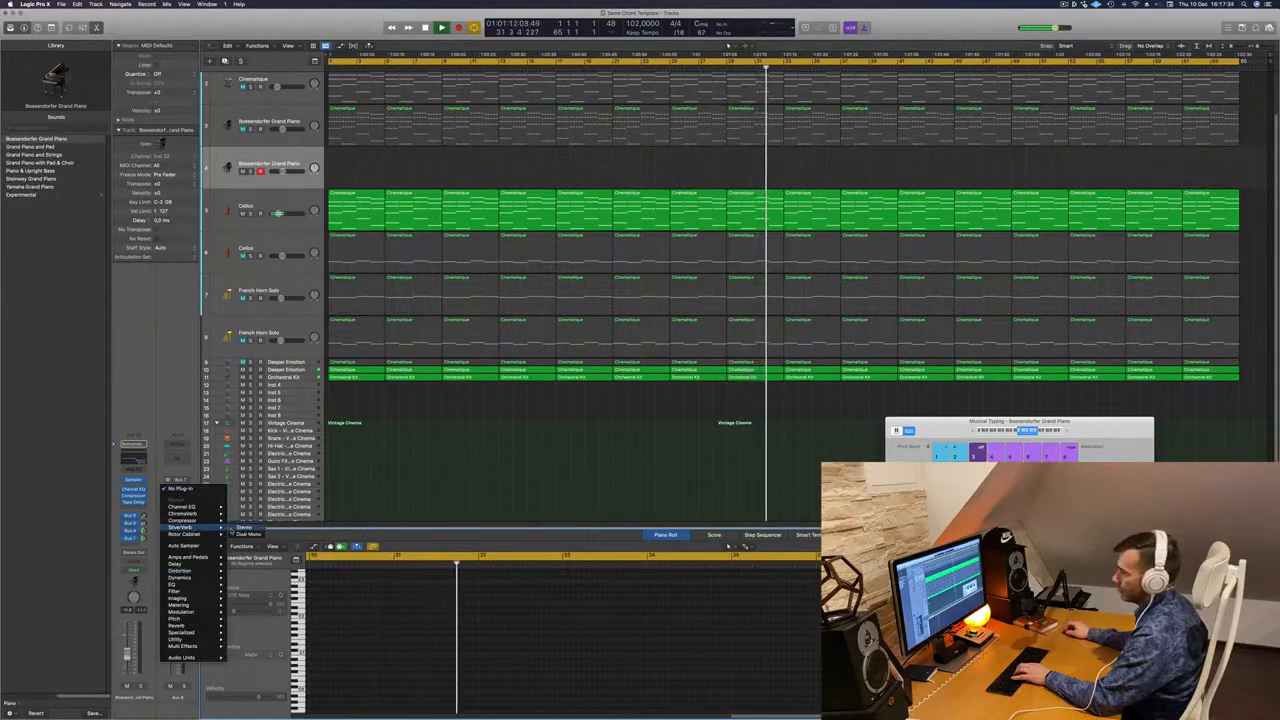
click(238, 527)
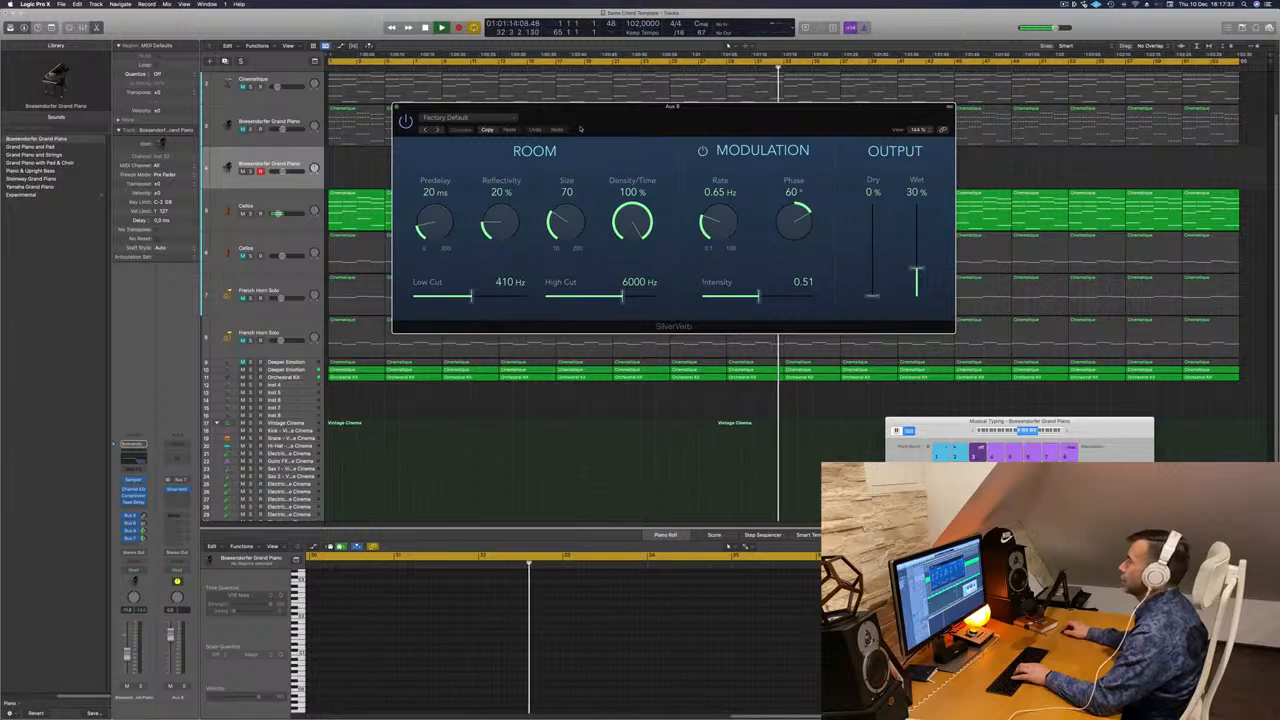
click(472, 118)
click(775, 165)
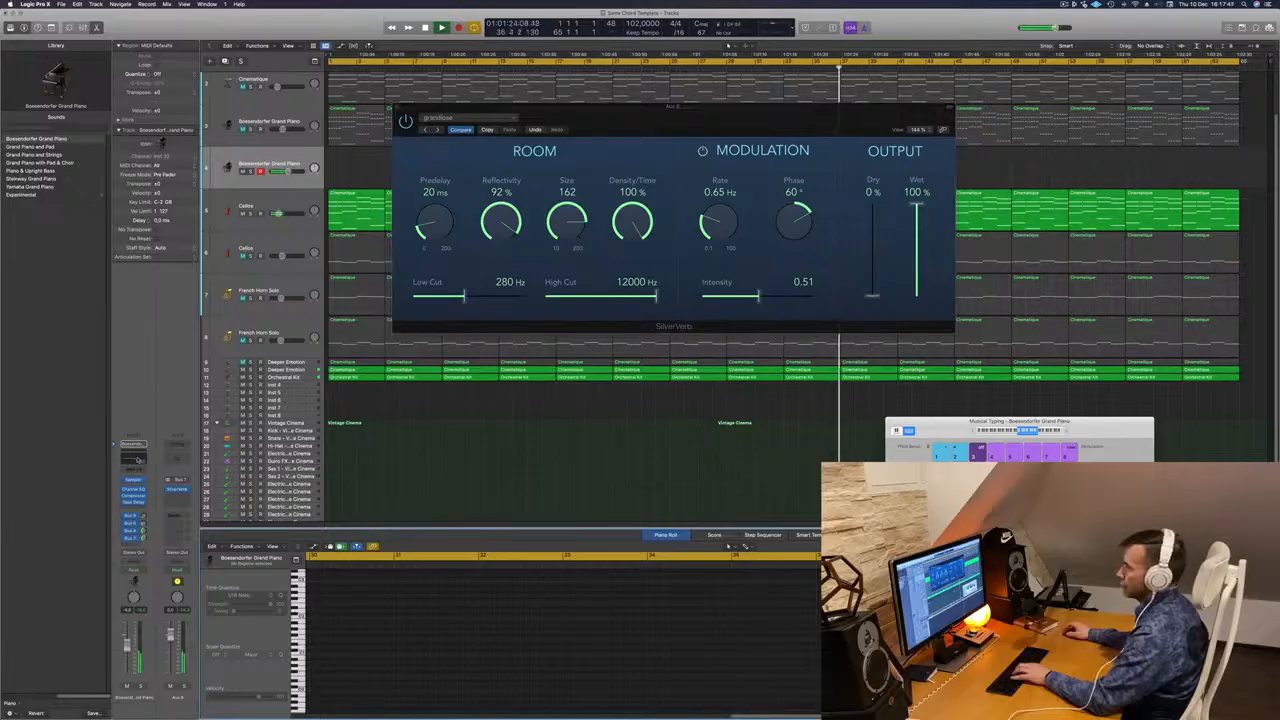
Open the Channel EQ of the duplicated piano track and adjust the track's volume slightly
click(135, 458)
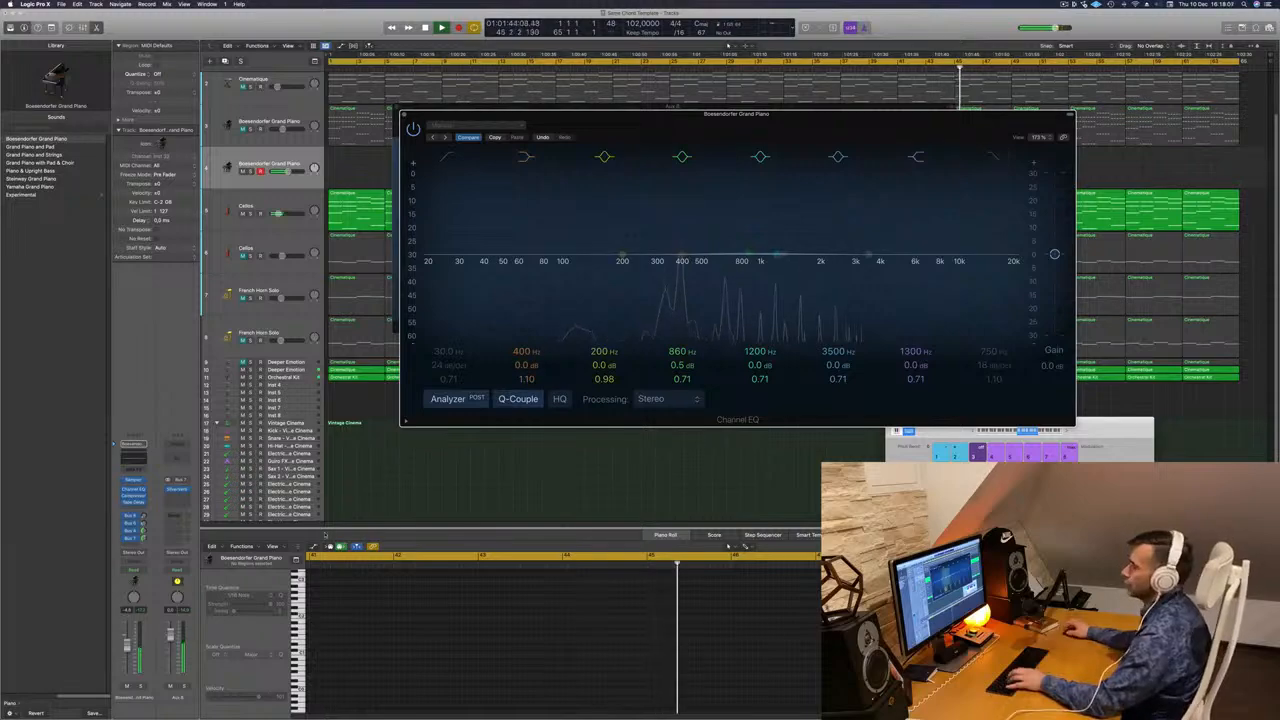
drag(127, 654, 127, 656)
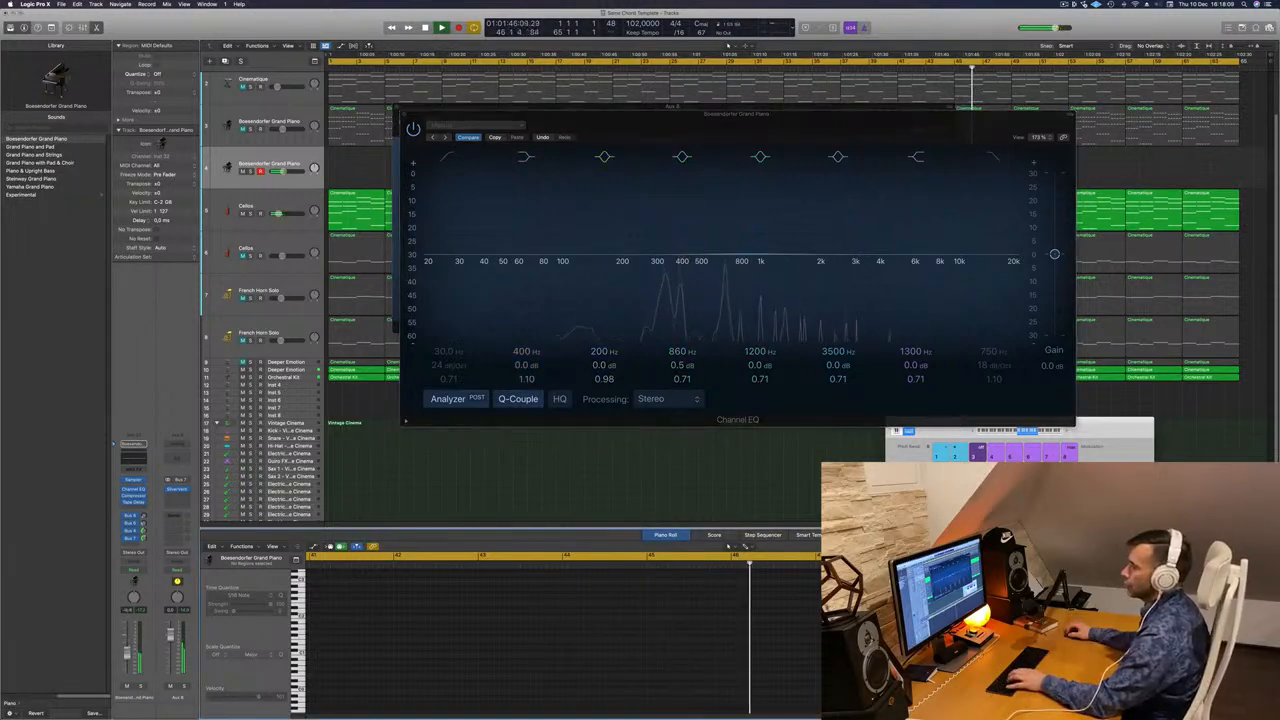
Move the Channel EQ window down so that it no longer covers the main SilverVerb controls
drag(848, 114, 933, 154)
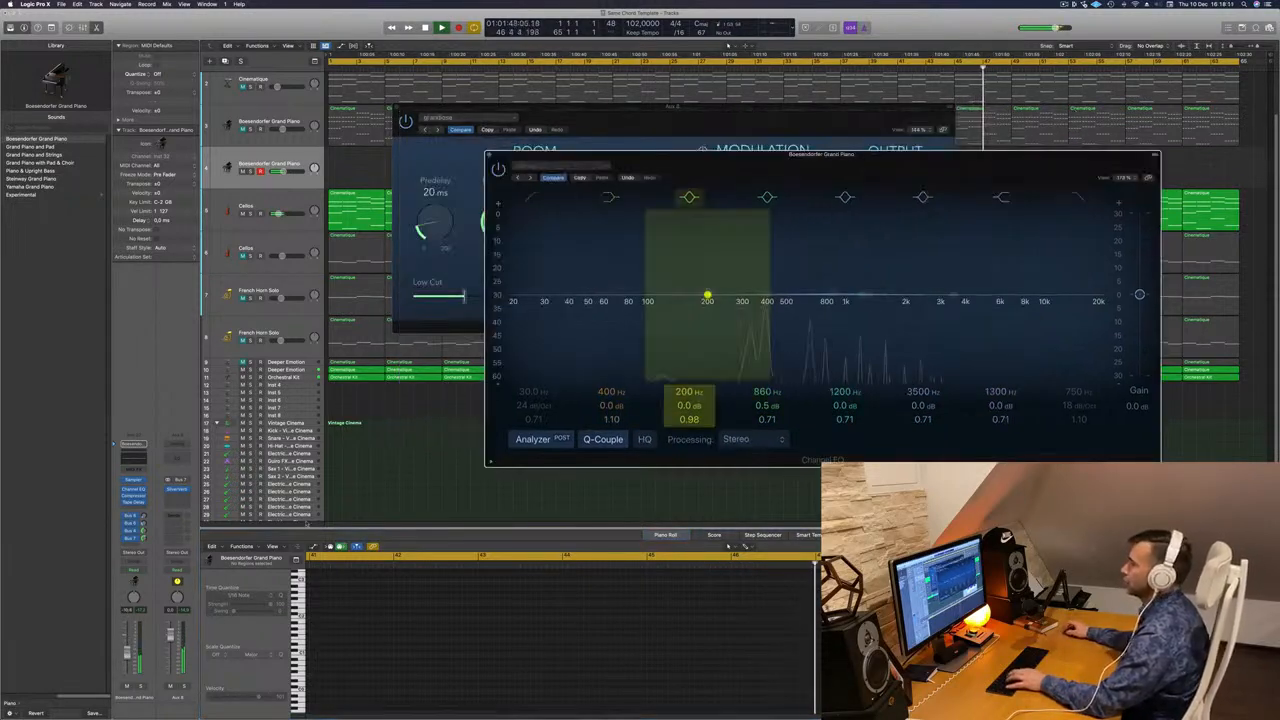
click(626, 141)
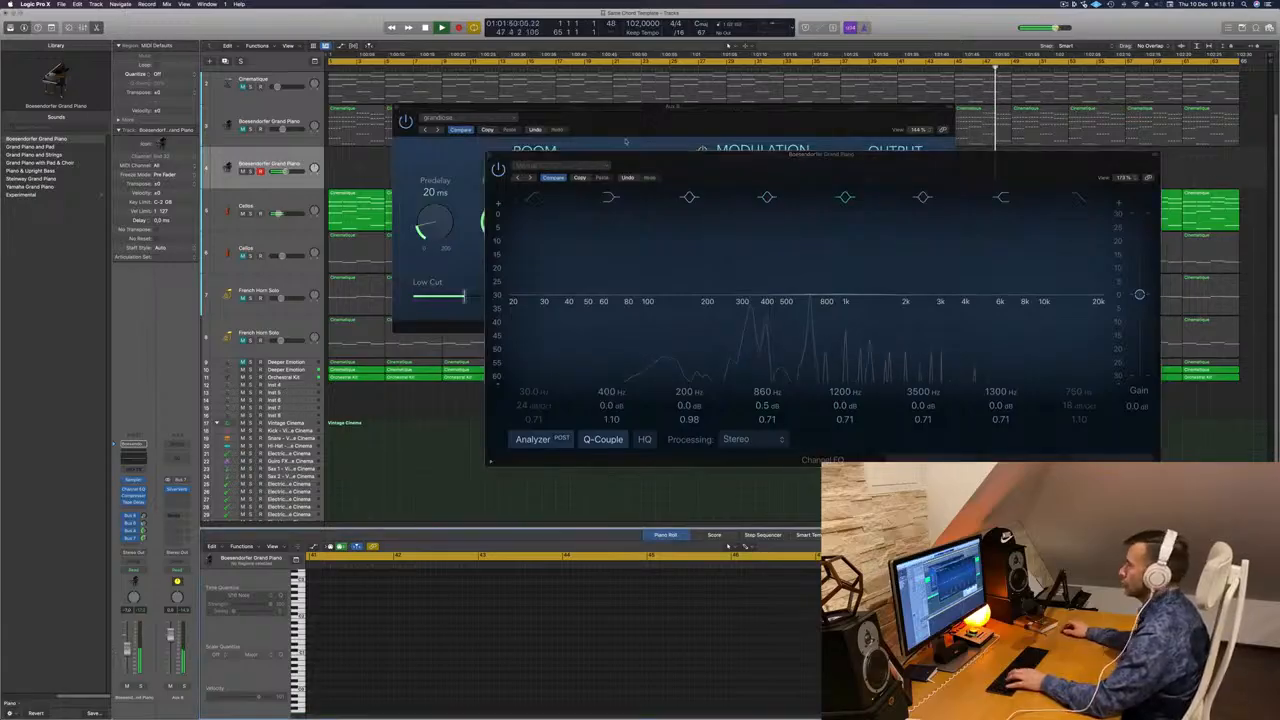
drag(936, 159, 803, 267)
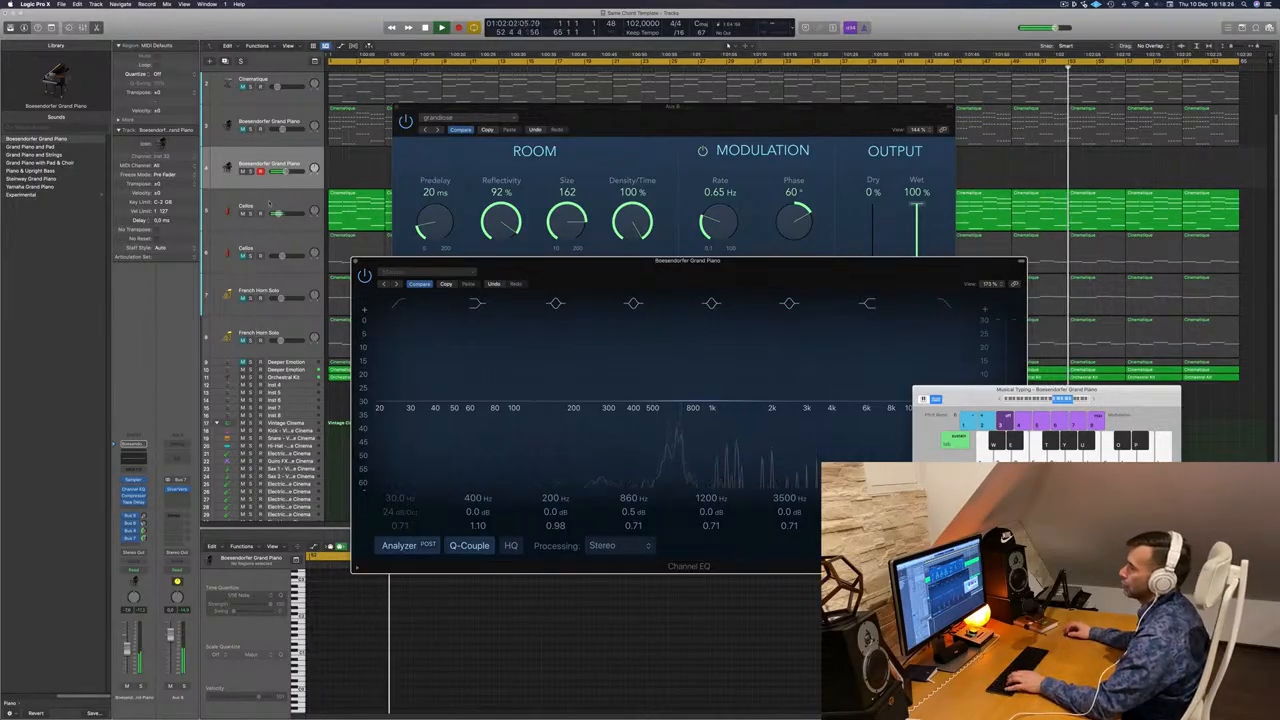
Mute the second Deeper Emotion track and the Inst 31 track while the arrangement plays
scroll(246, 214, down, 1)
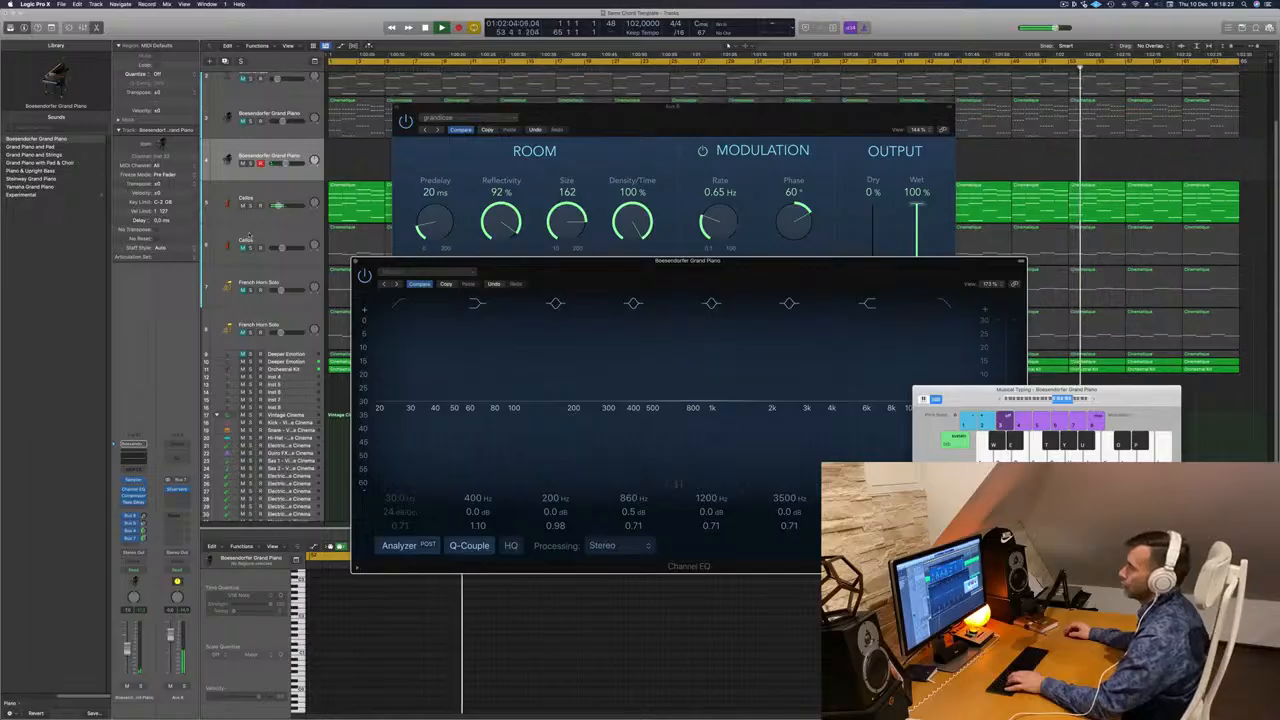
click(243, 358)
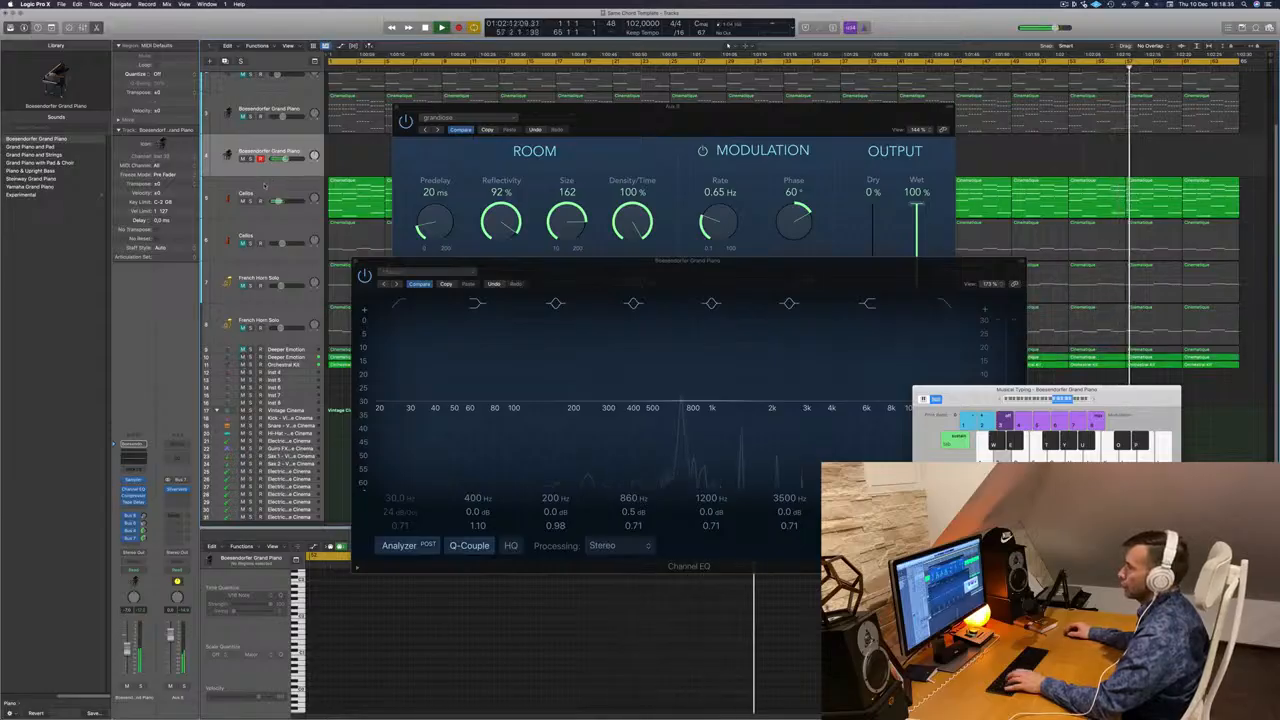
scroll(283, 197, up, 2)
scroll(243, 101, up, 1)
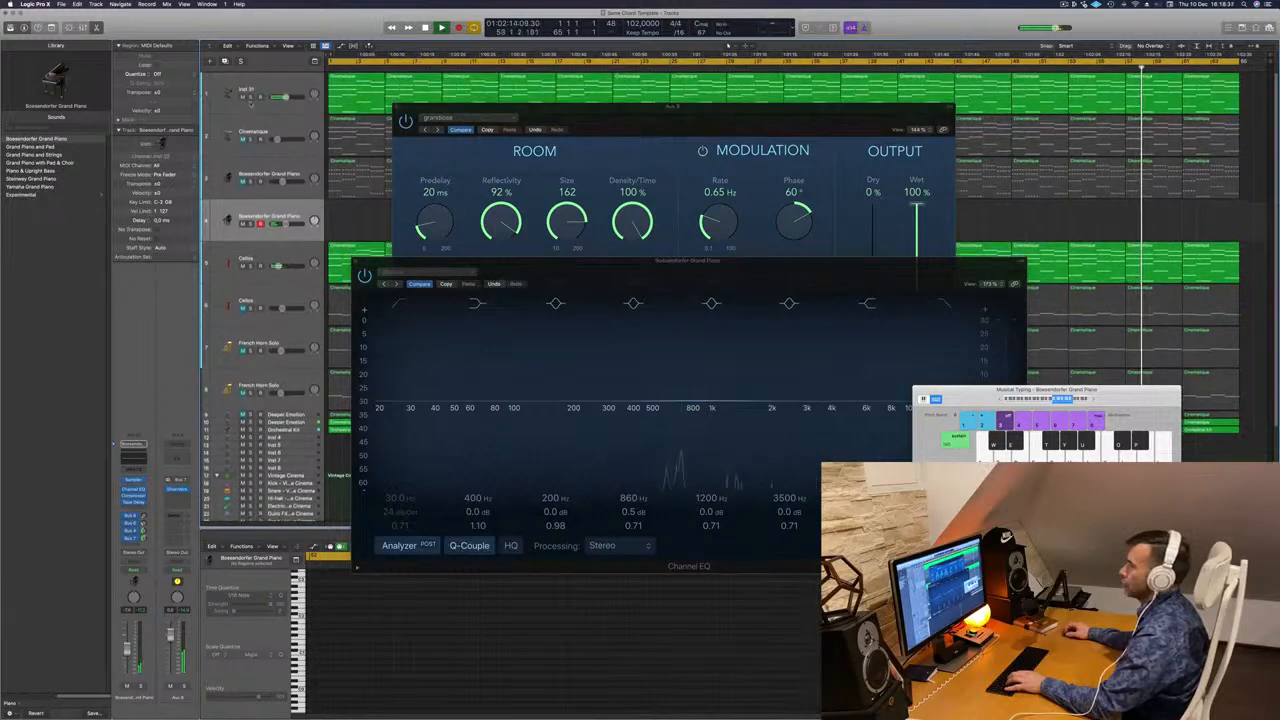
click(242, 98)
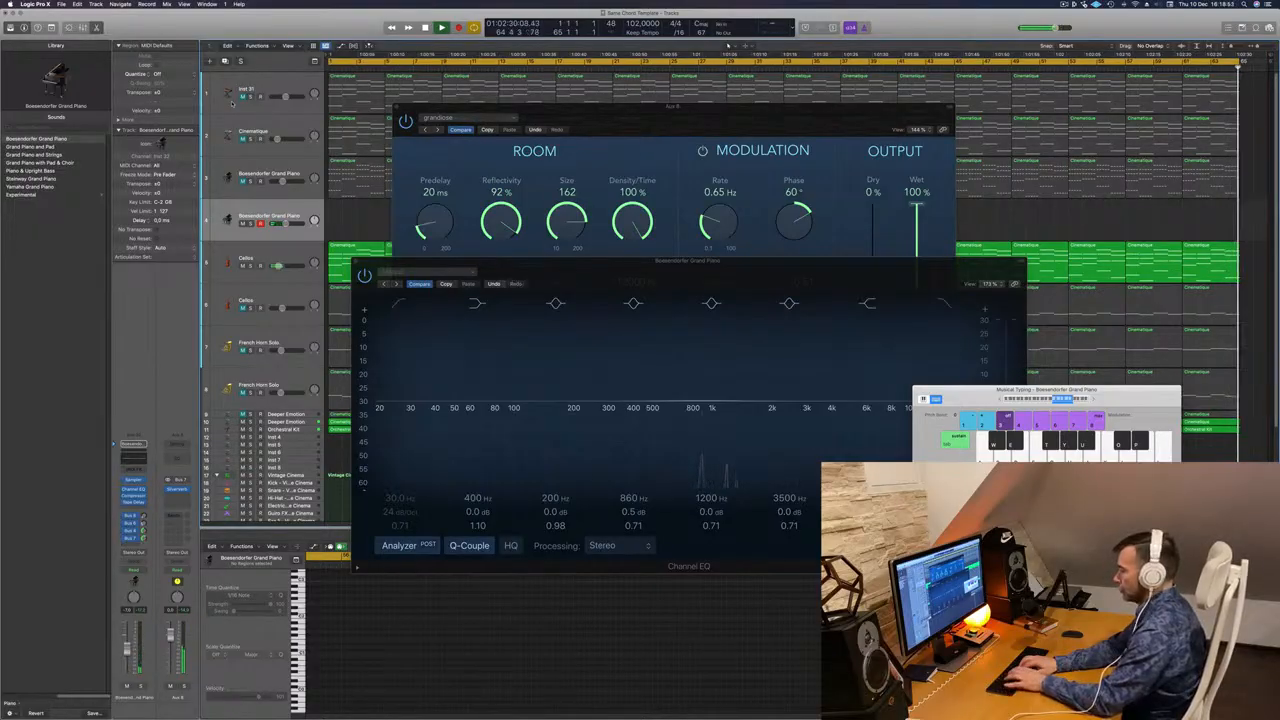
Record a sparse high melody across the opening bars of the second Boesendorfer Grand Piano track, ending the take in about the fourteenth bar
key(r)
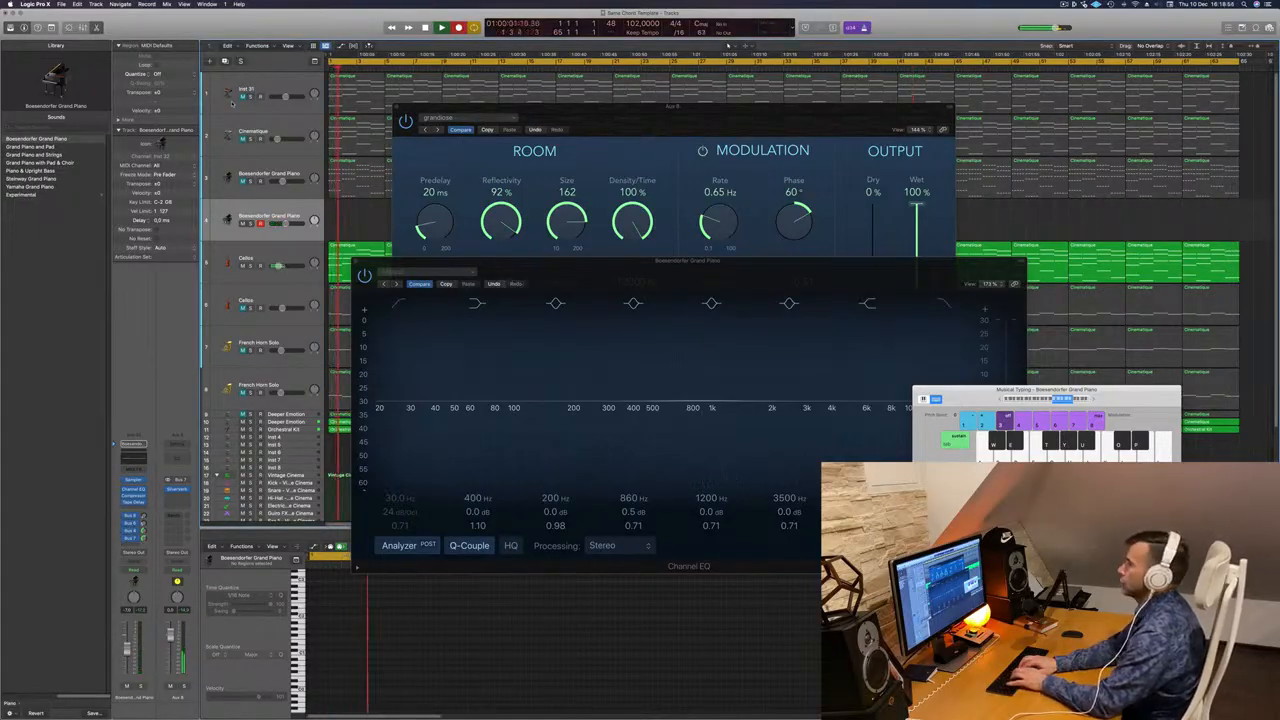
key(semicolon)
key(l)
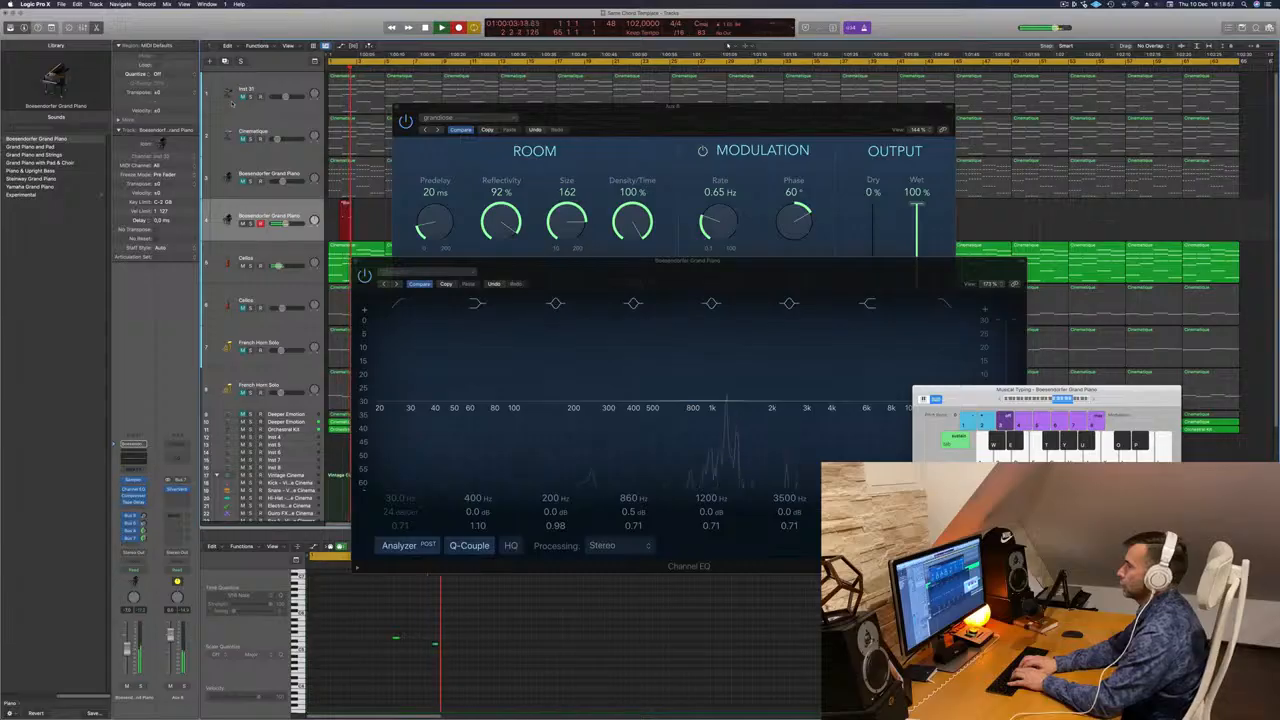
key(h)
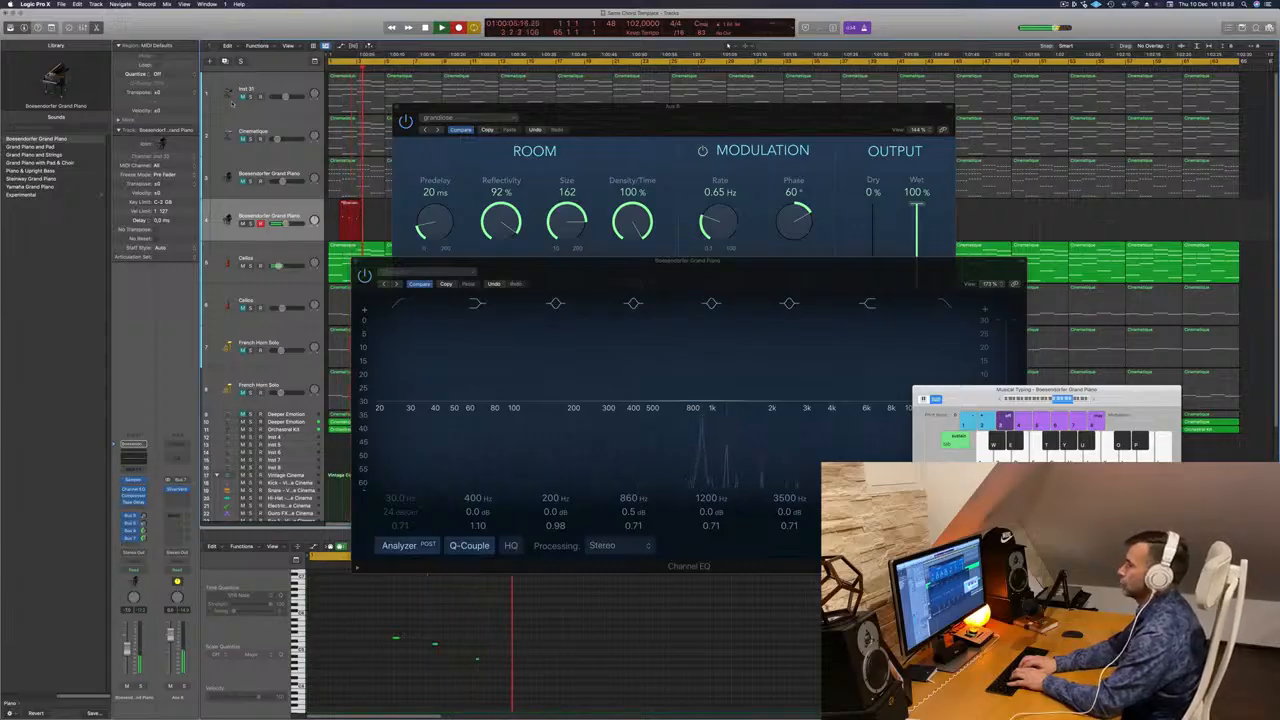
key(j)
key(g)
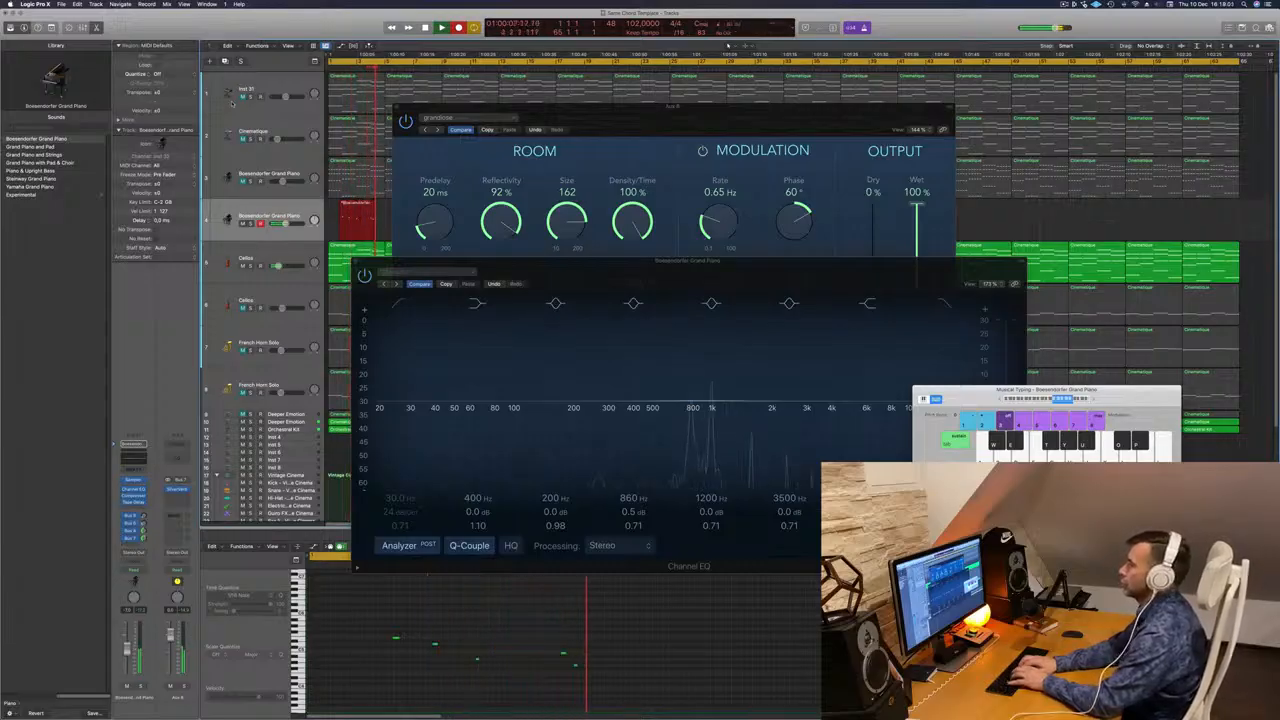
key(semicolon)
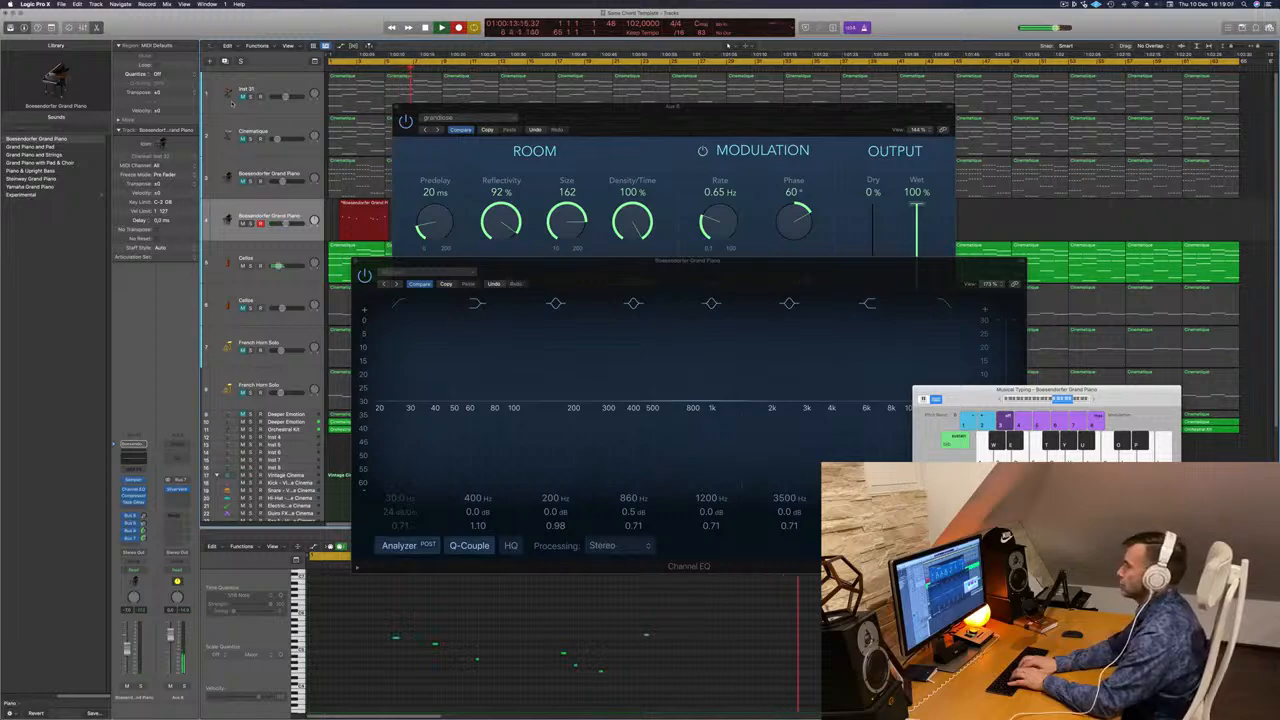
key(semicolon)
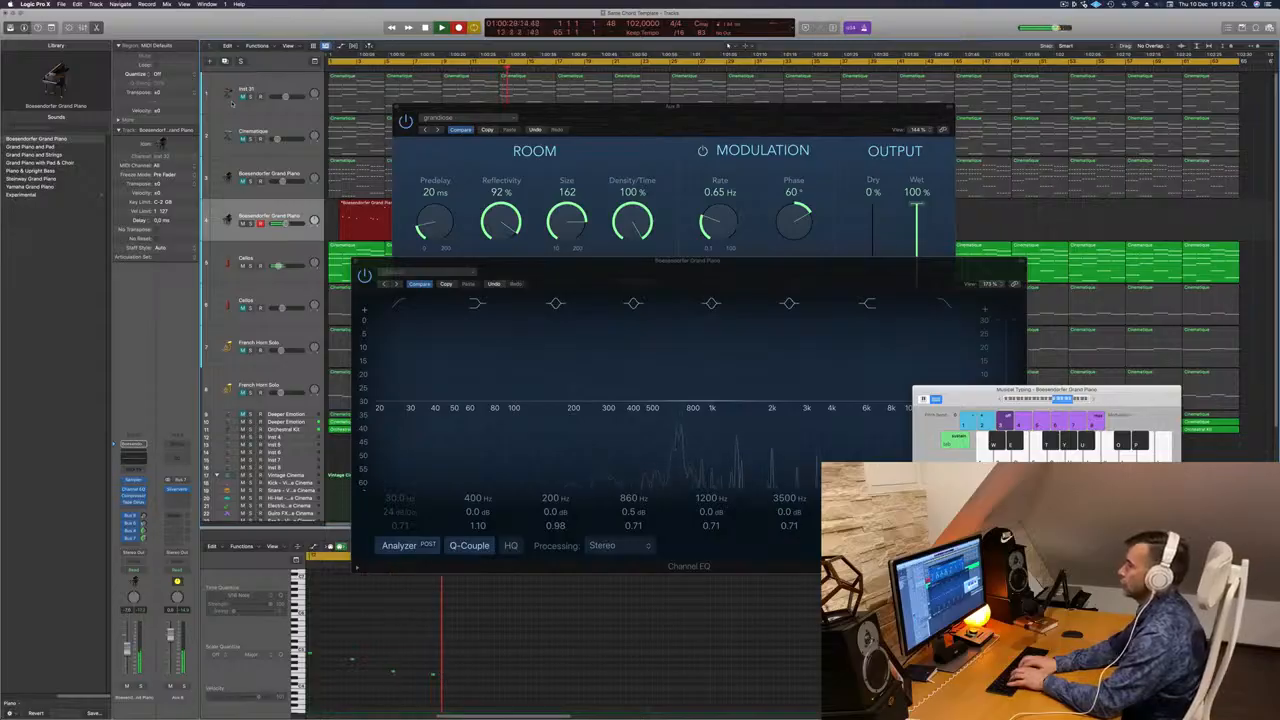
key(d)
key(space)
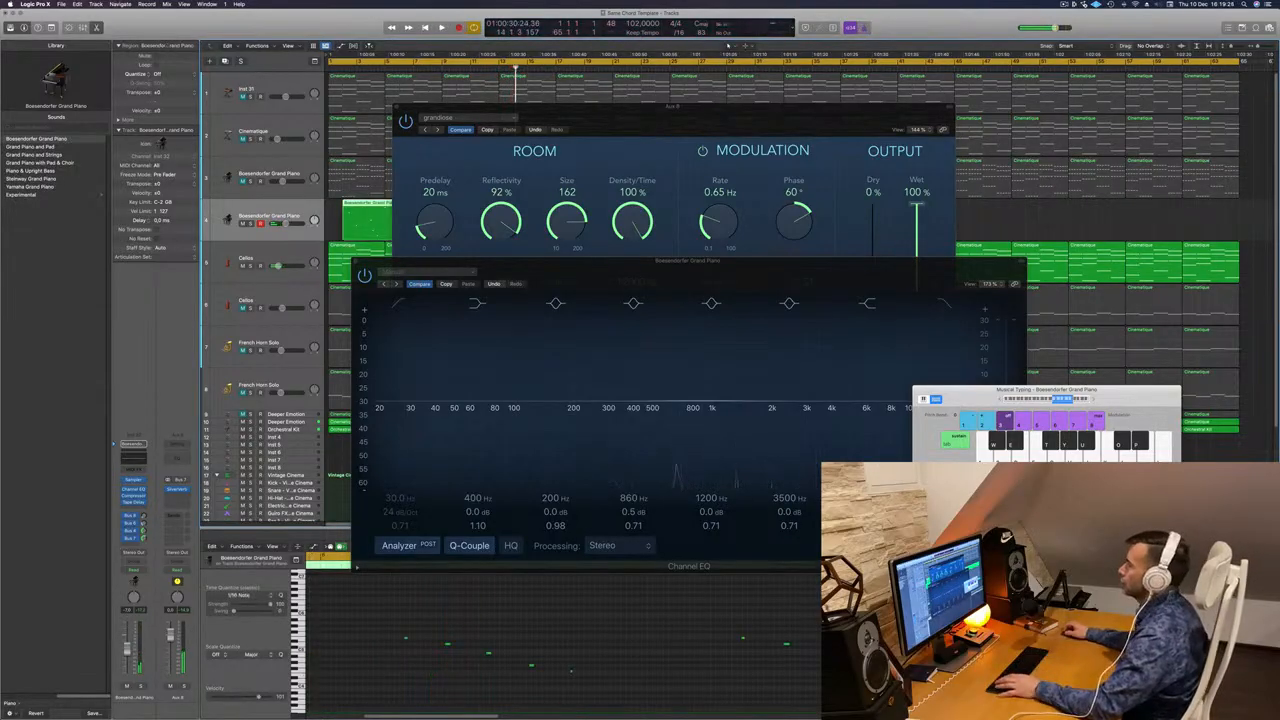
Move the SilverVerb window clear of the newly recorded piano region and show that region in the Piano Roll
drag(955, 106, 1279, 84)
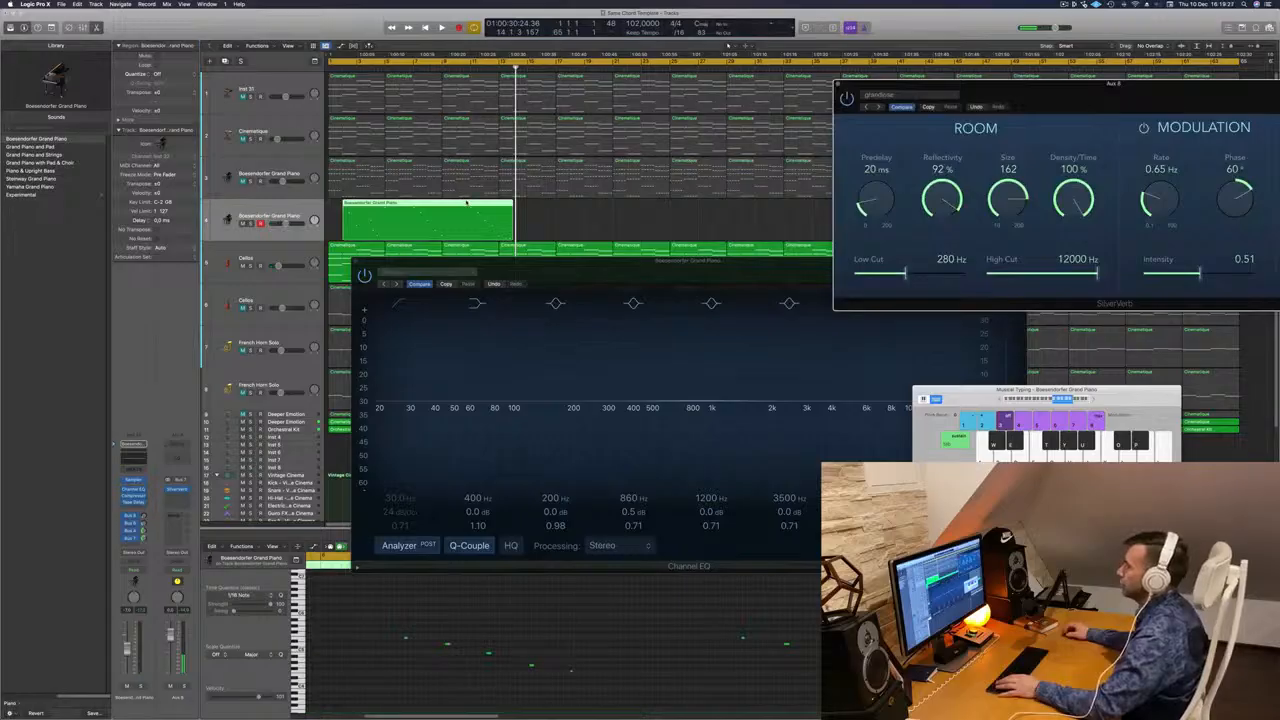
key(e)
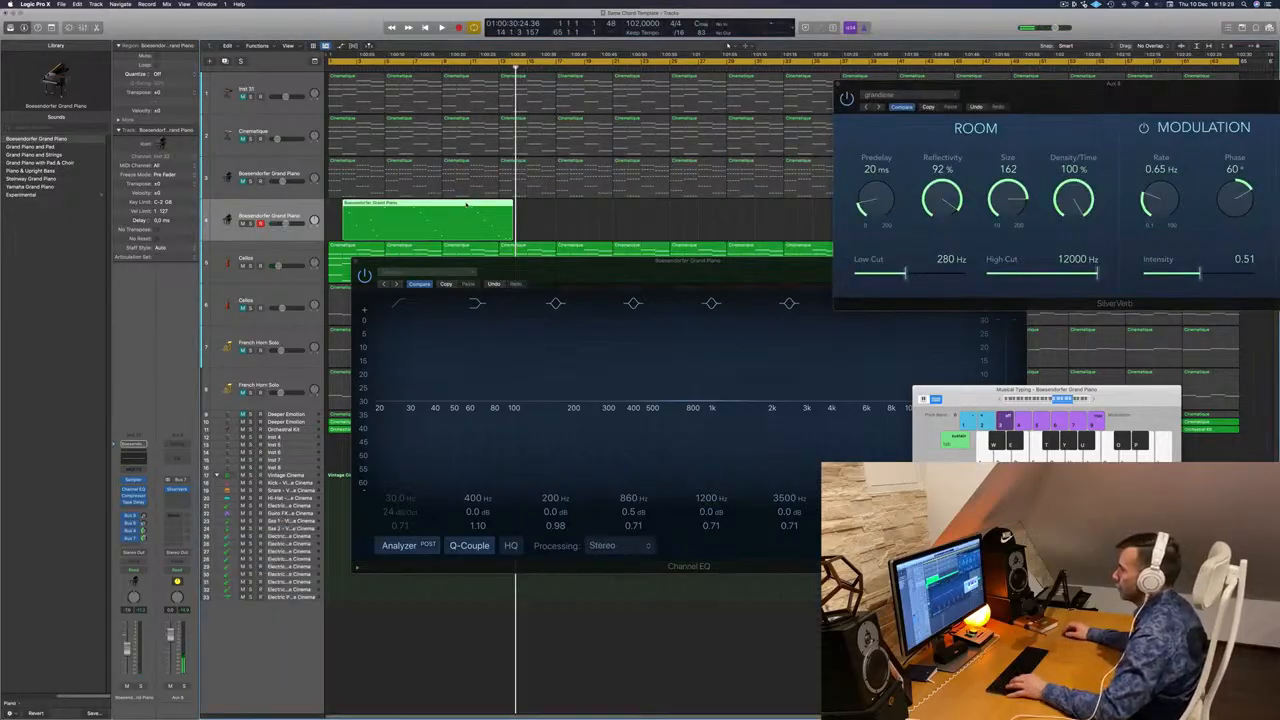
key(e)
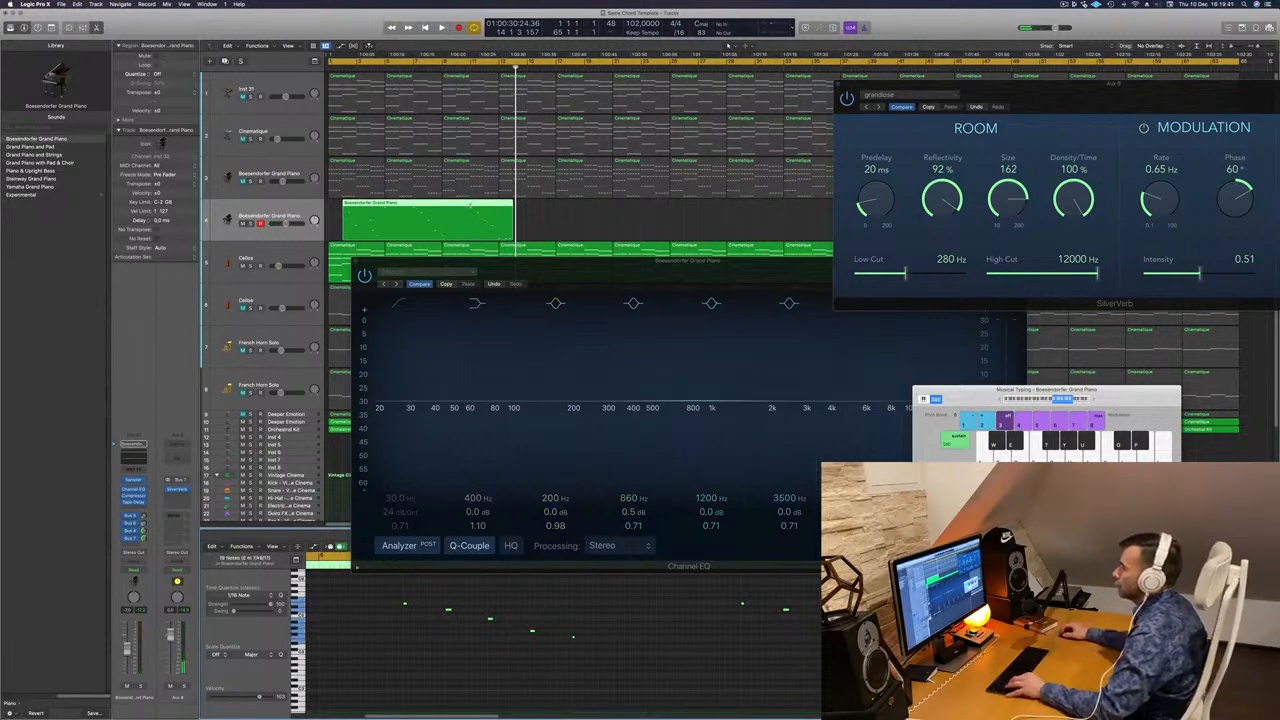
Split the recorded piano region near its end and delete the longer first part
click(470, 204)
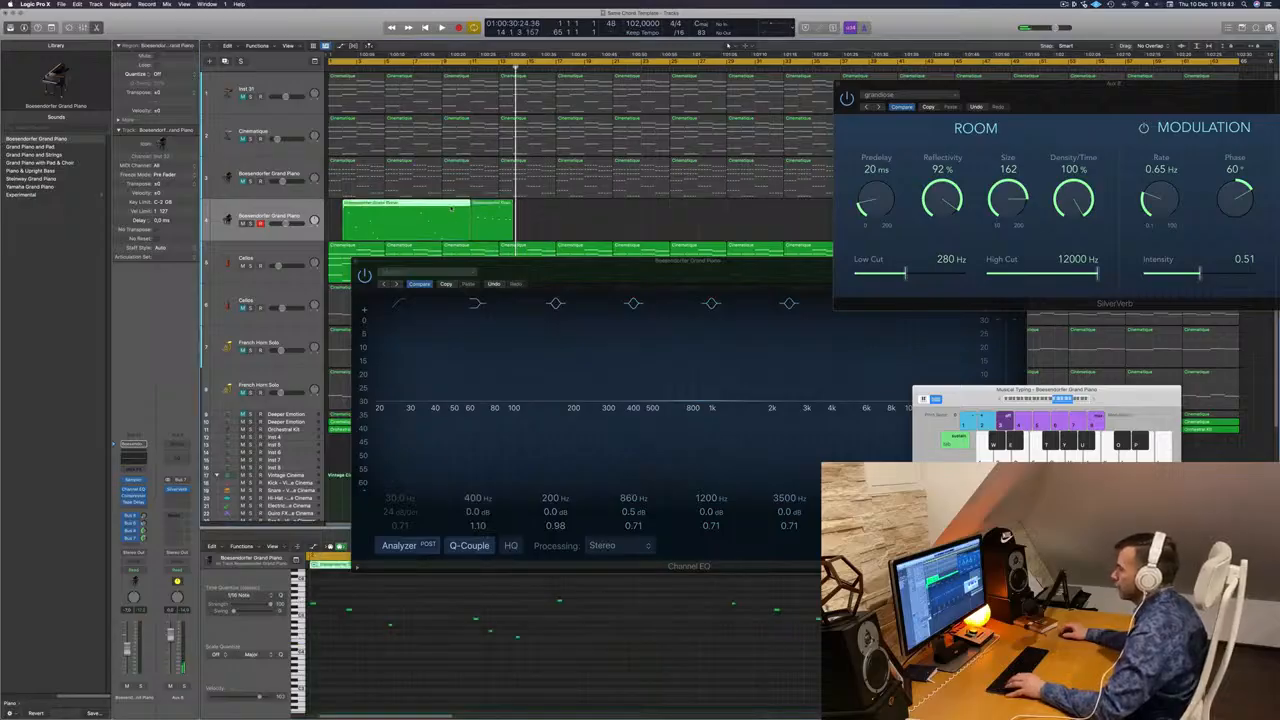
click(484, 205)
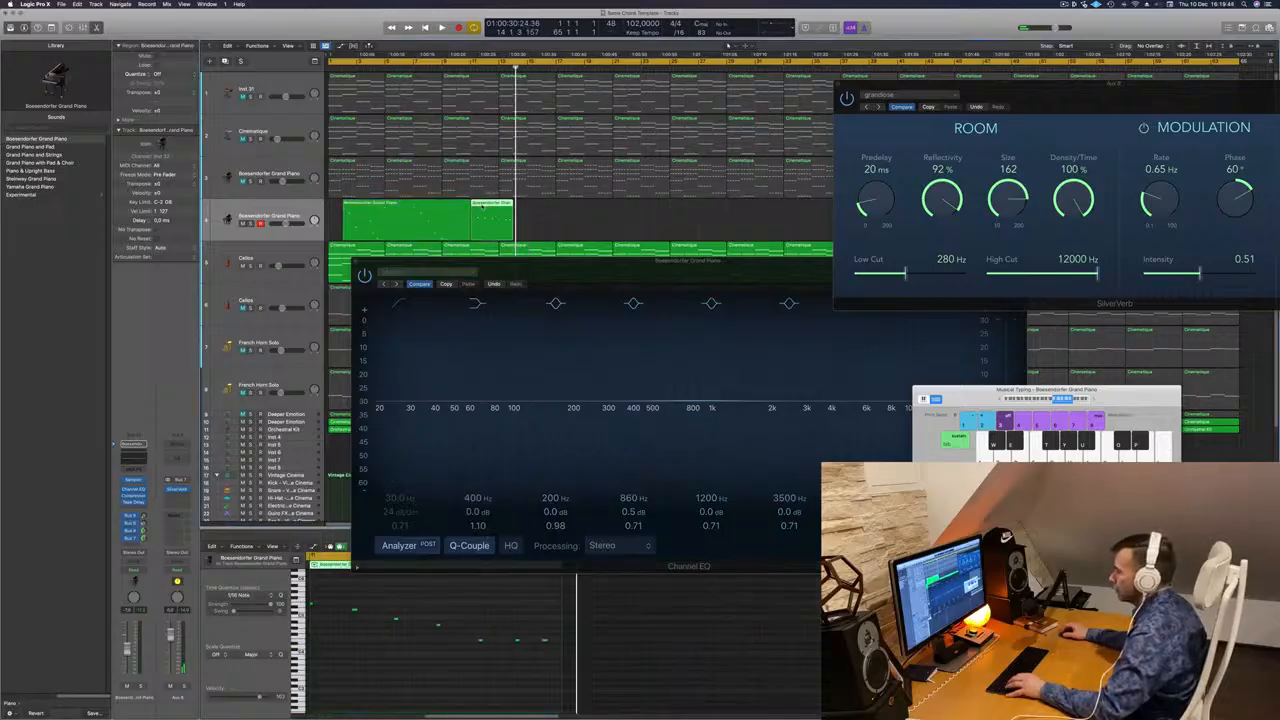
click(420, 204)
key(Delete)
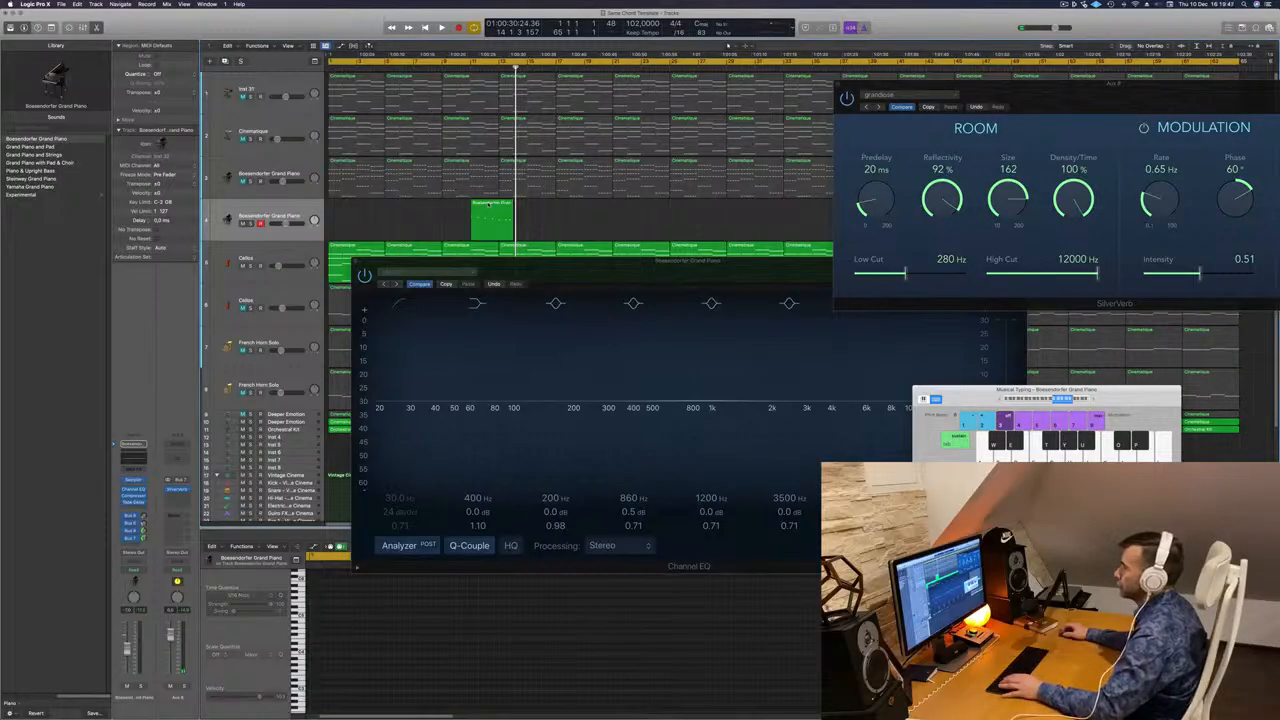
Move the remaining piano region to the start of the project and shift the Channel EQ window off the Piano Roll during playback
drag(488, 205, 346, 206)
key(Return)
key(space)
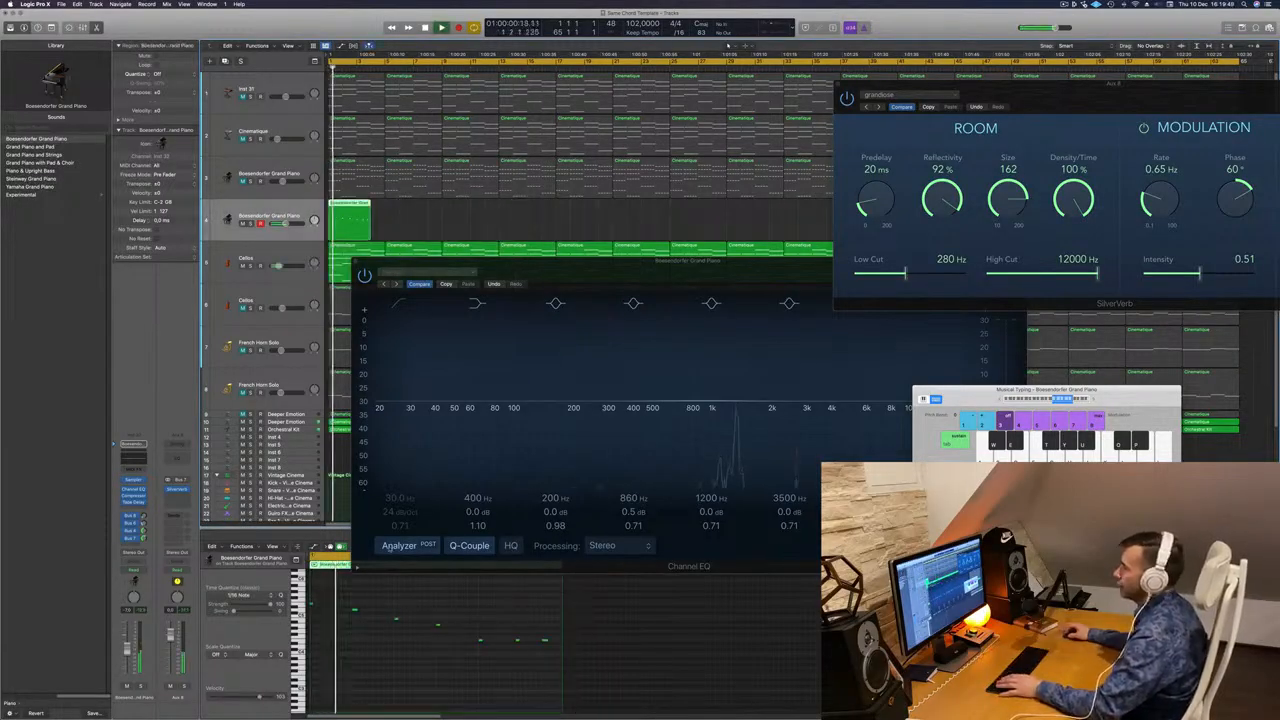
drag(570, 268, 865, 238)
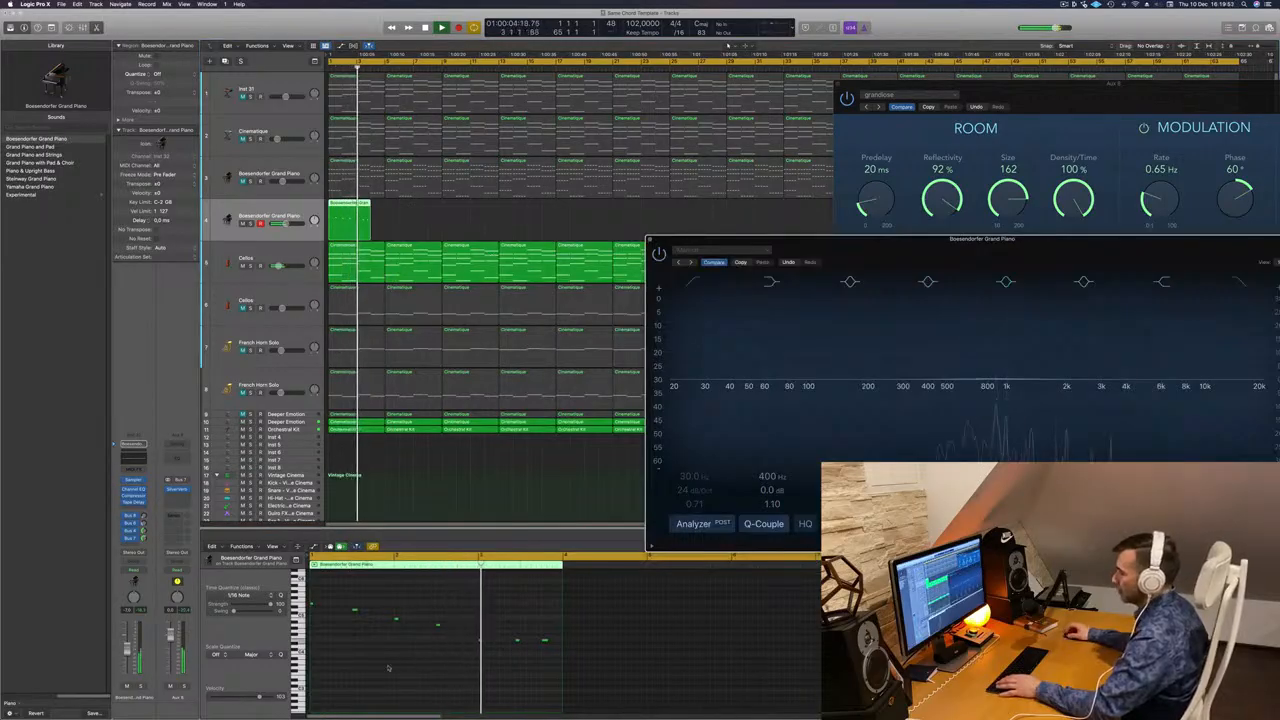
key(Return)
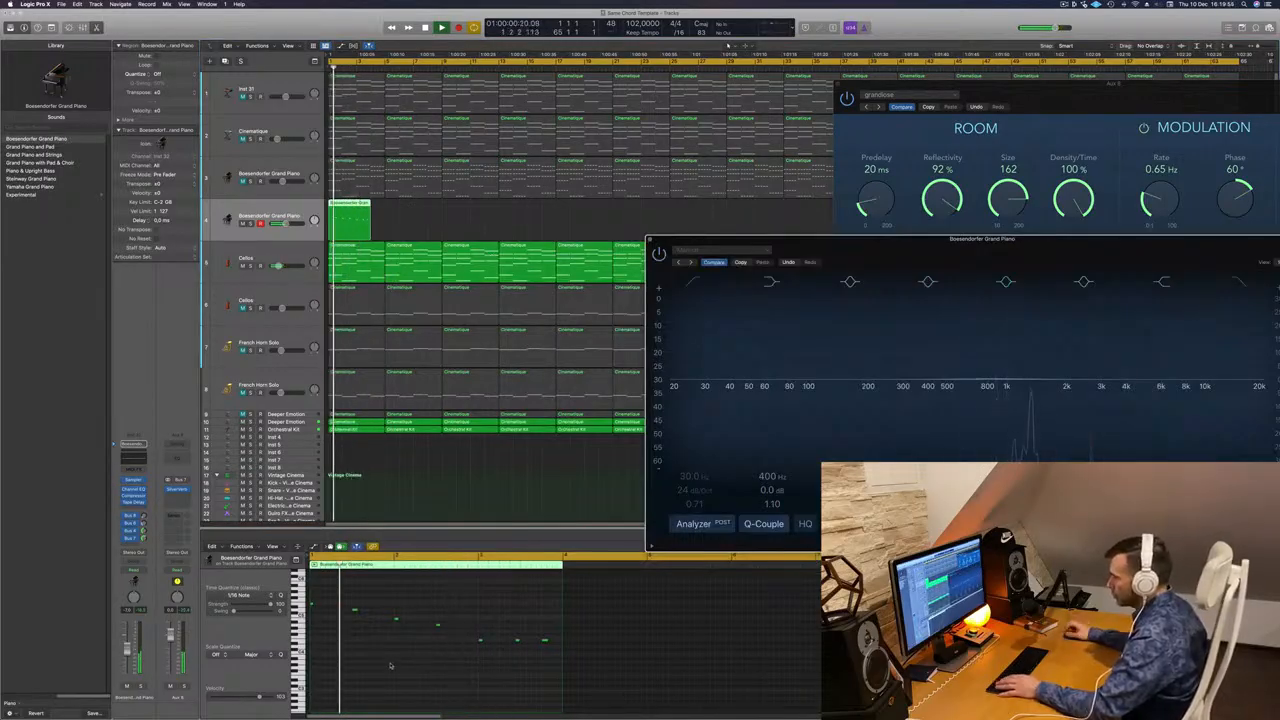
Lower the second note of the piano phrase by five semitones and replay the phrase from the start
key(Return)
click(356, 609)
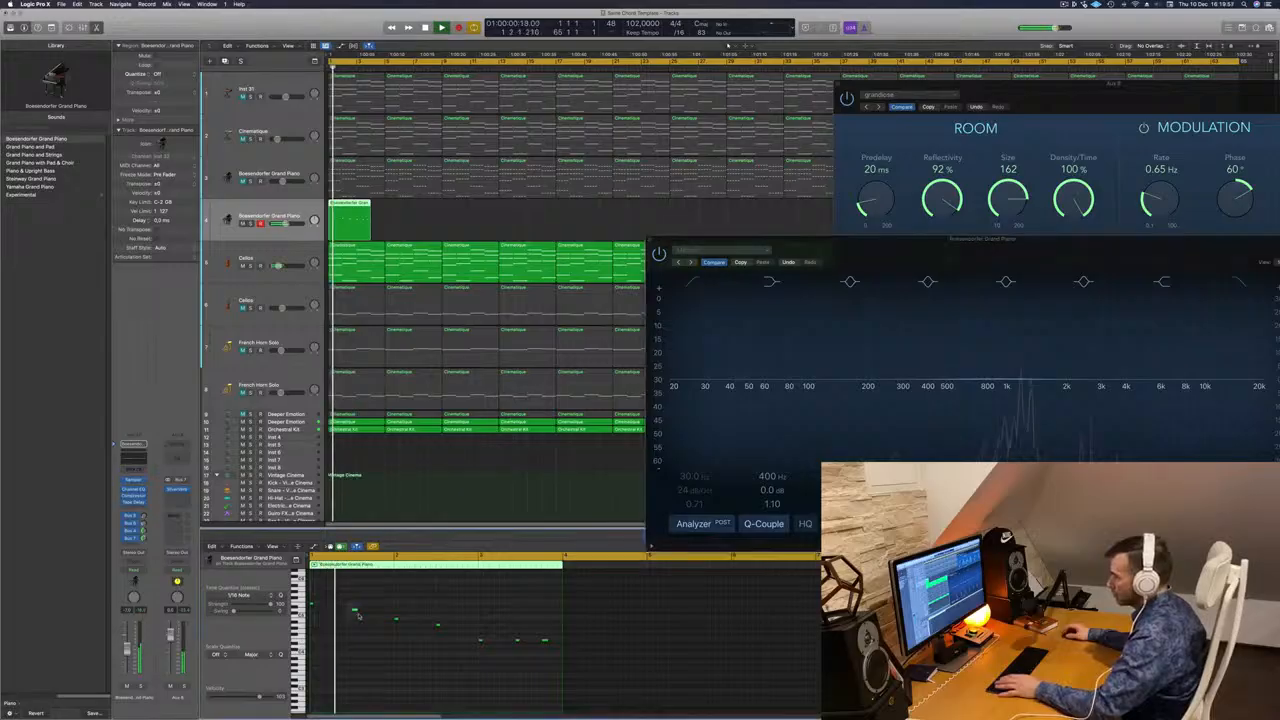
key(alt+Down)
key(alt+Down)
key(alt+Down)
key(alt+Down)
key(alt+Down)
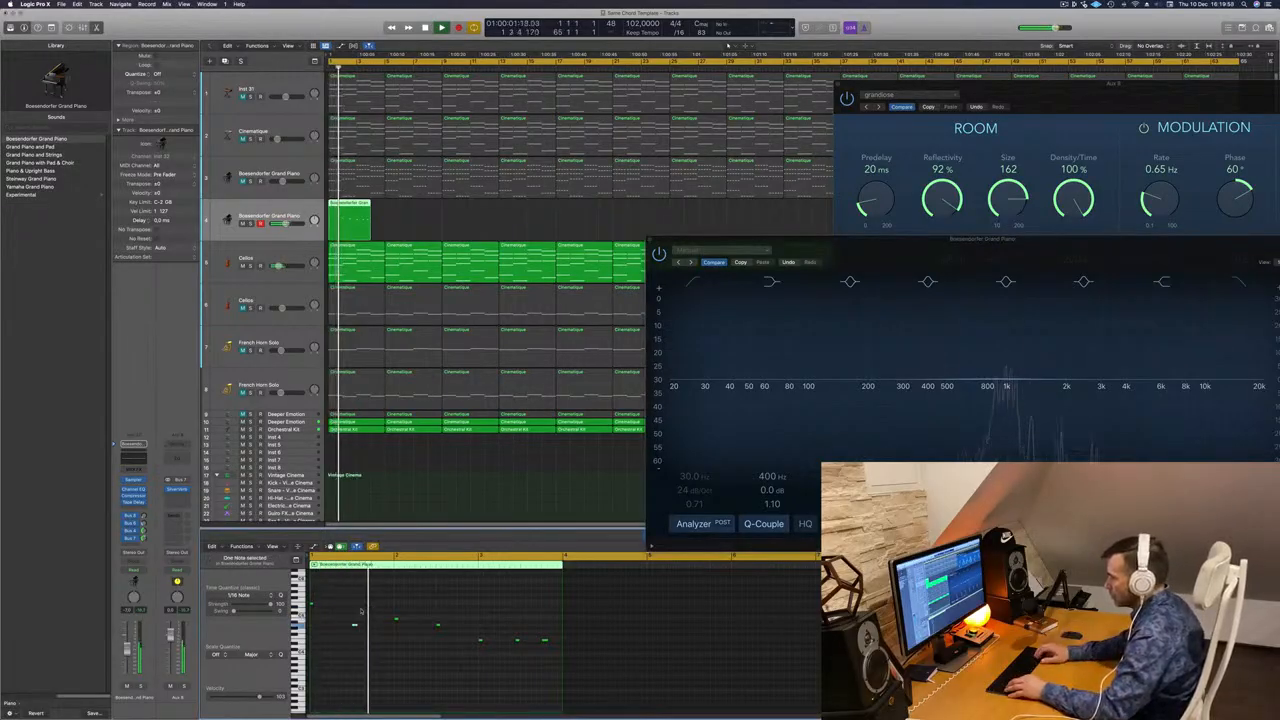
key(Return)
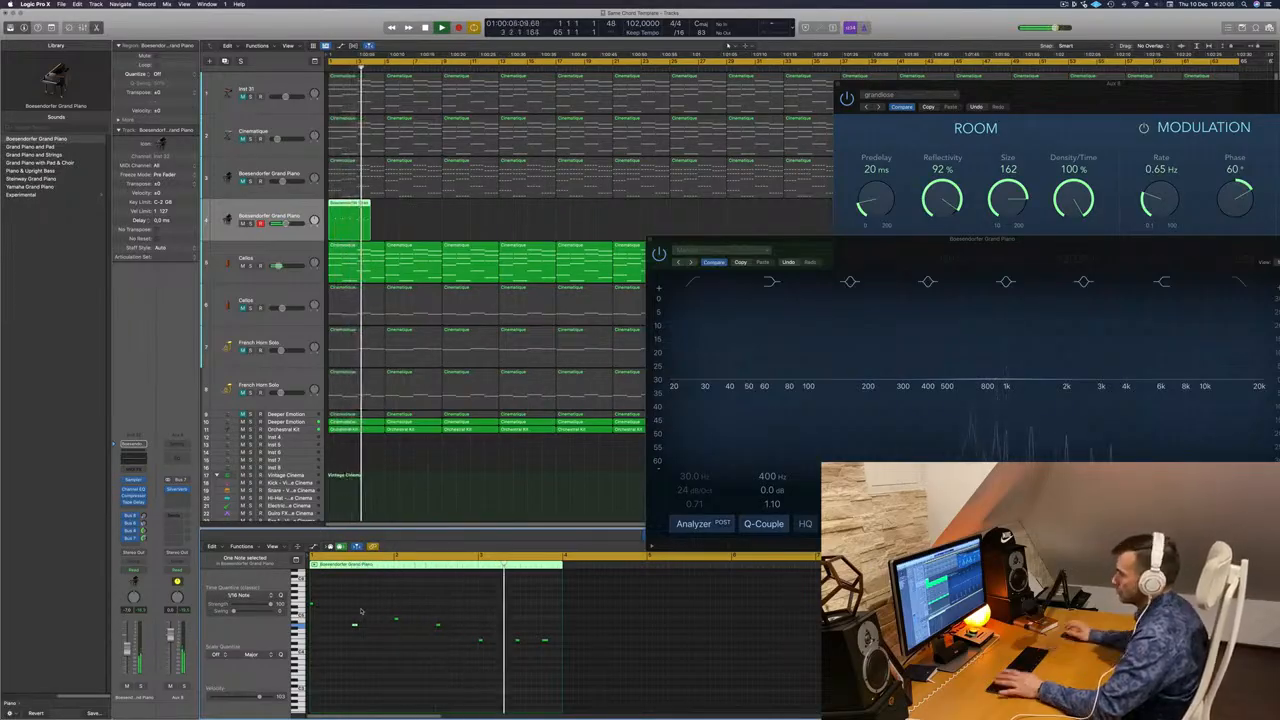
key(Return)
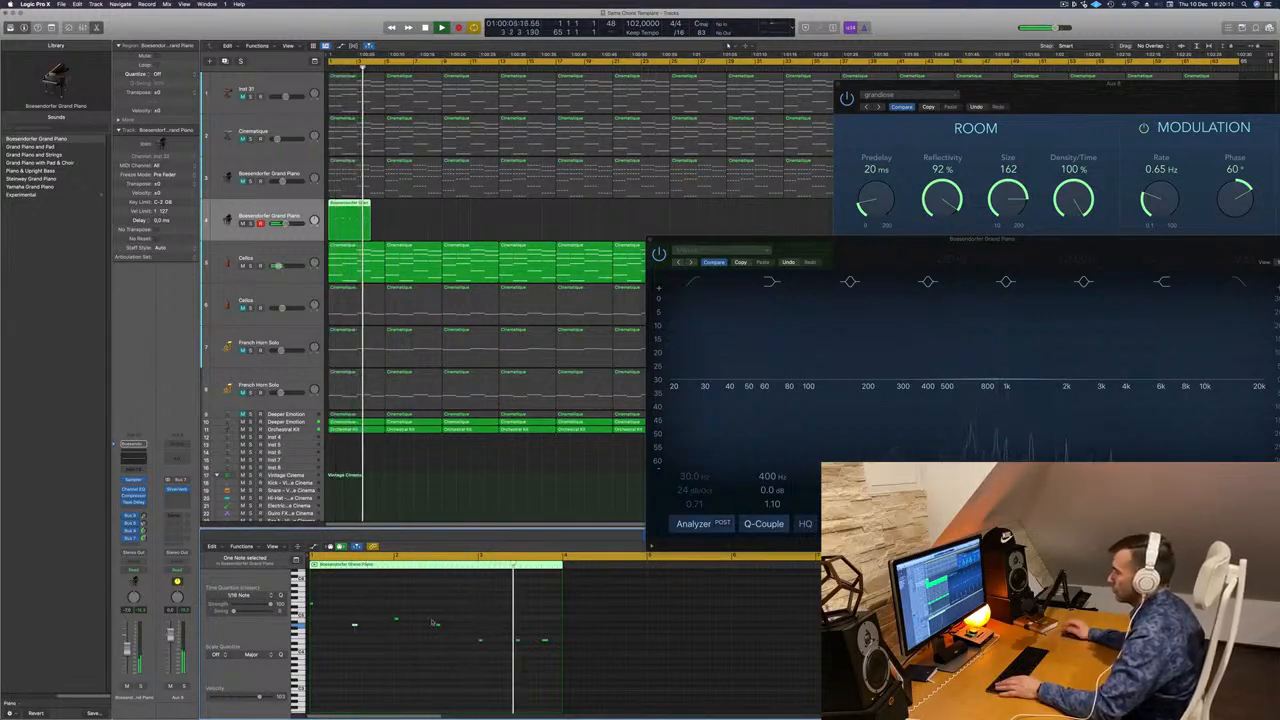
Delete the last two notes of the piano phrase and replay it from the start
key(space)
drag(505, 625, 561, 668)
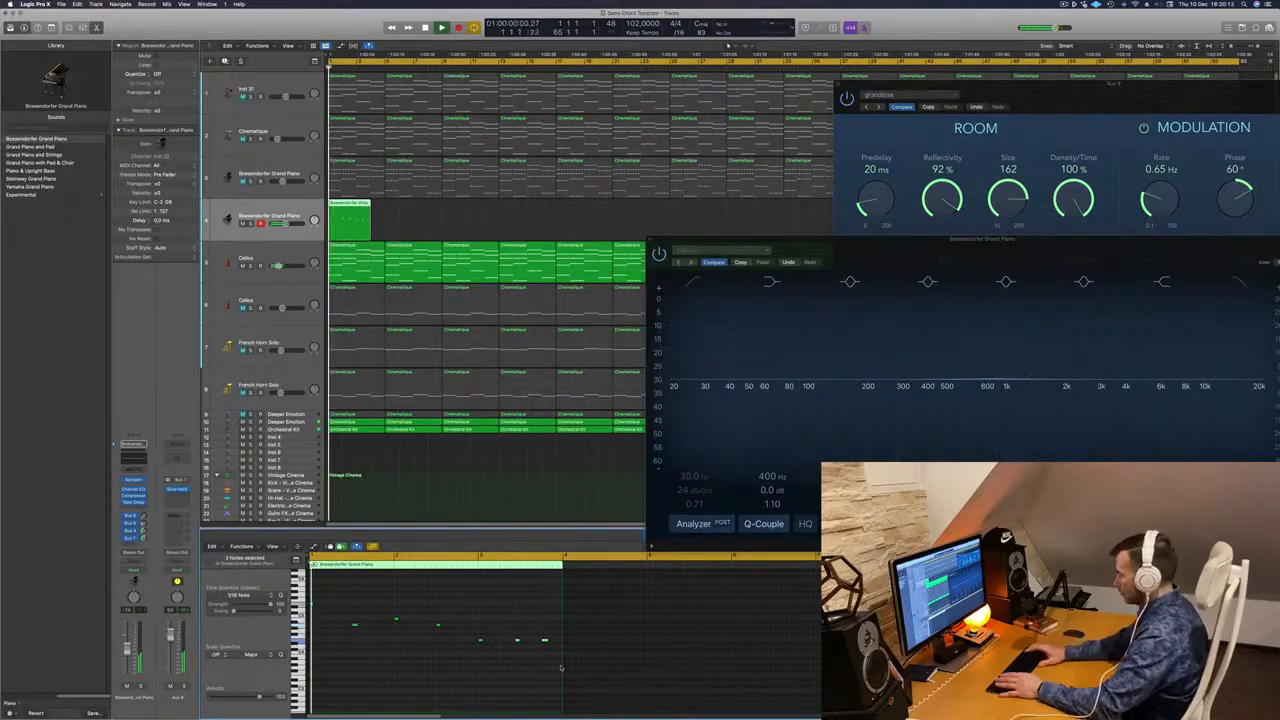
key(BackSpace)
key(space)
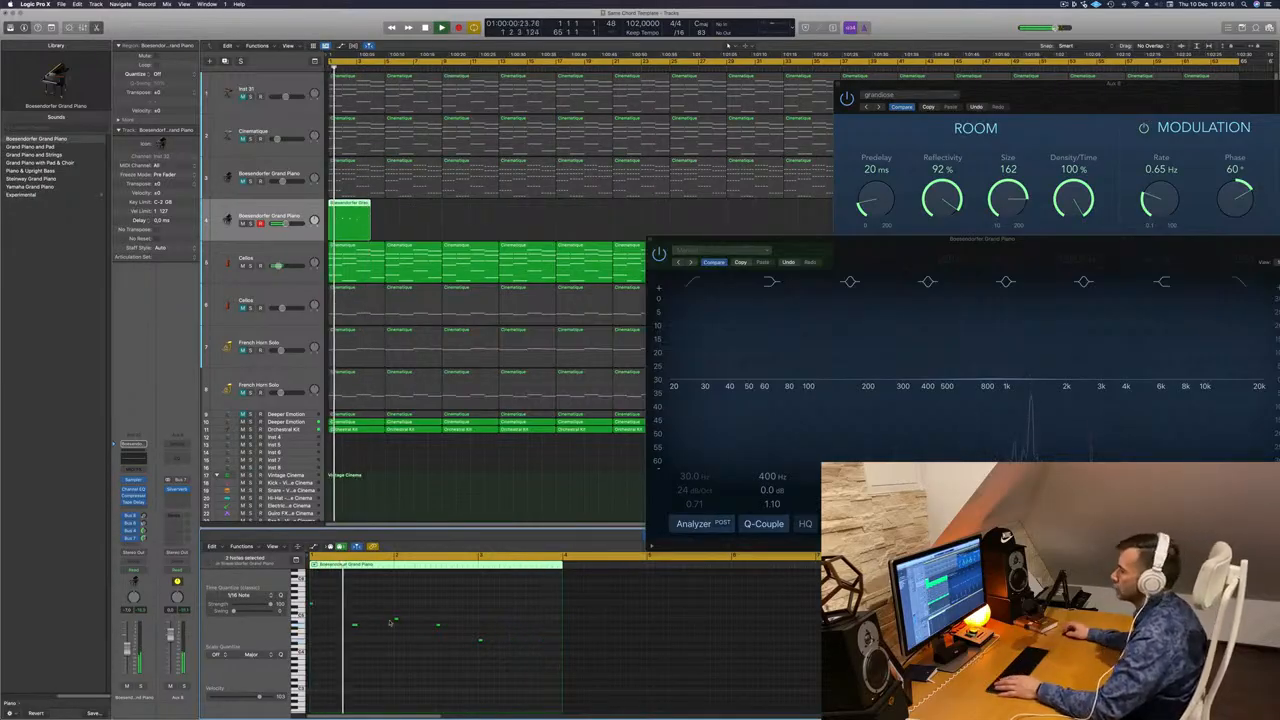
key(space)
key(space)
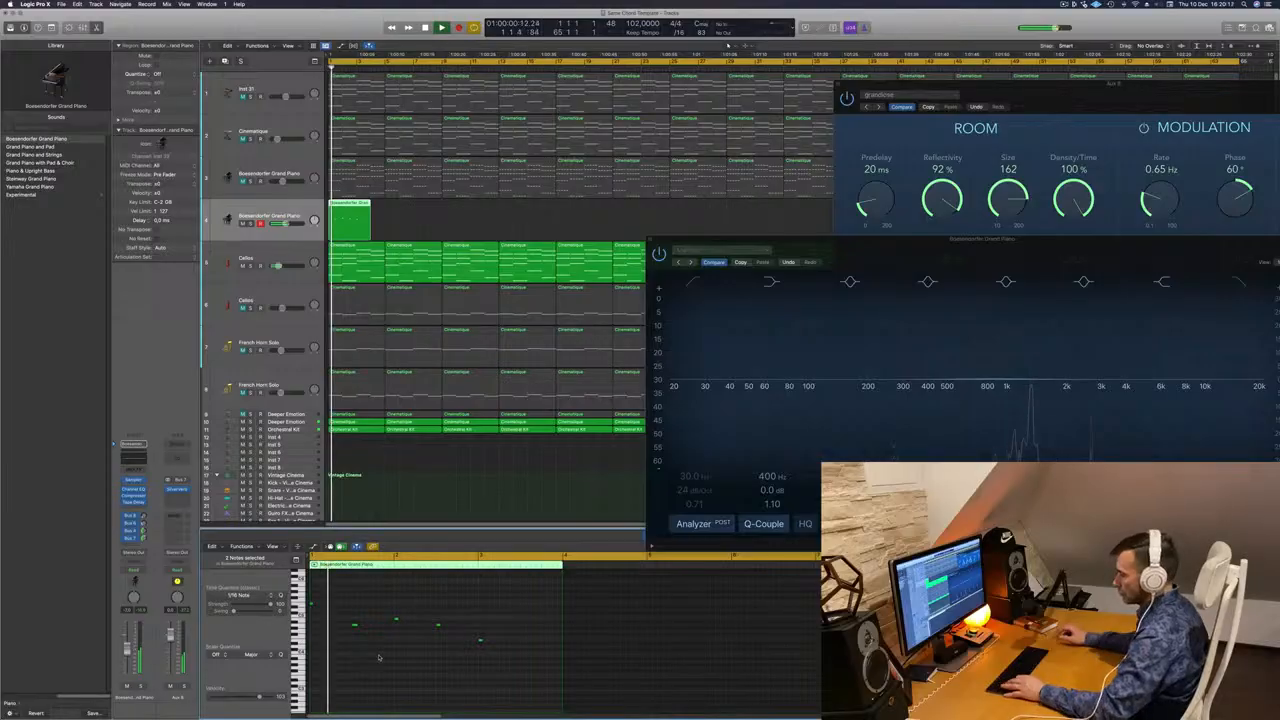
Transpose all notes of the piano phrase down one octave and move the Channel EQ window up off the Piano Roll
key(super+a)
key(alt+shift+Down)
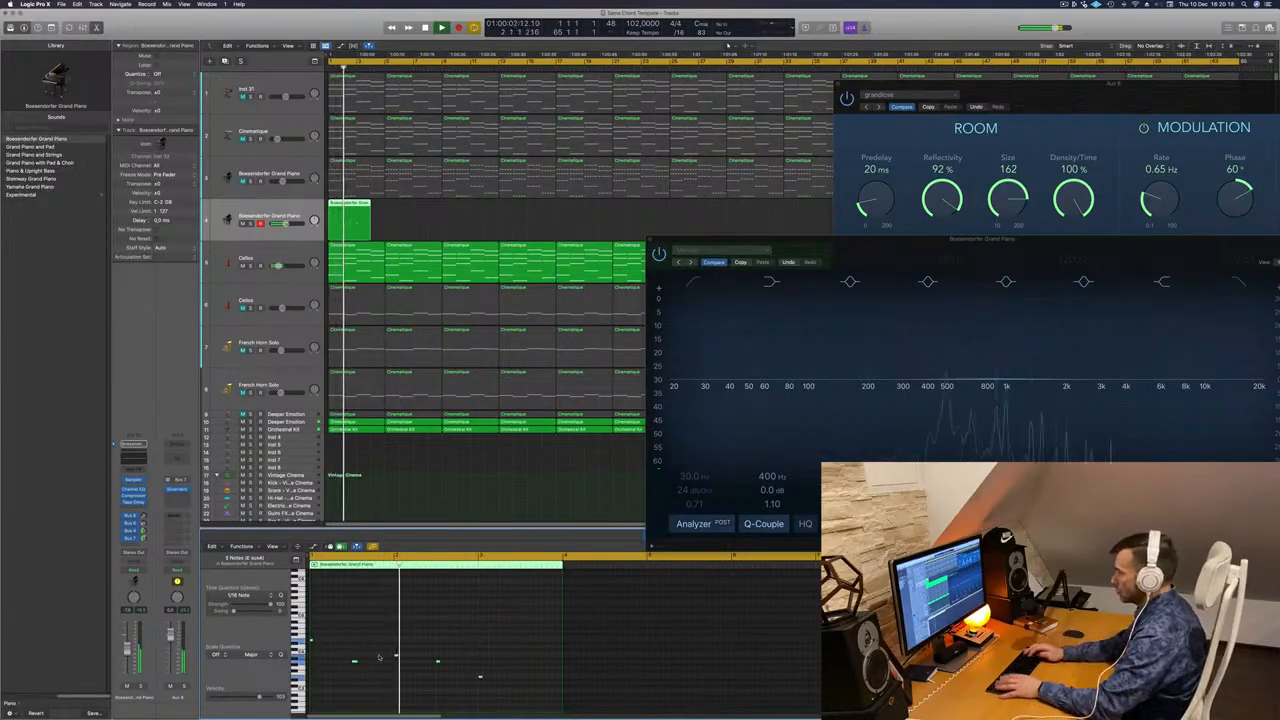
key(space)
key(space)
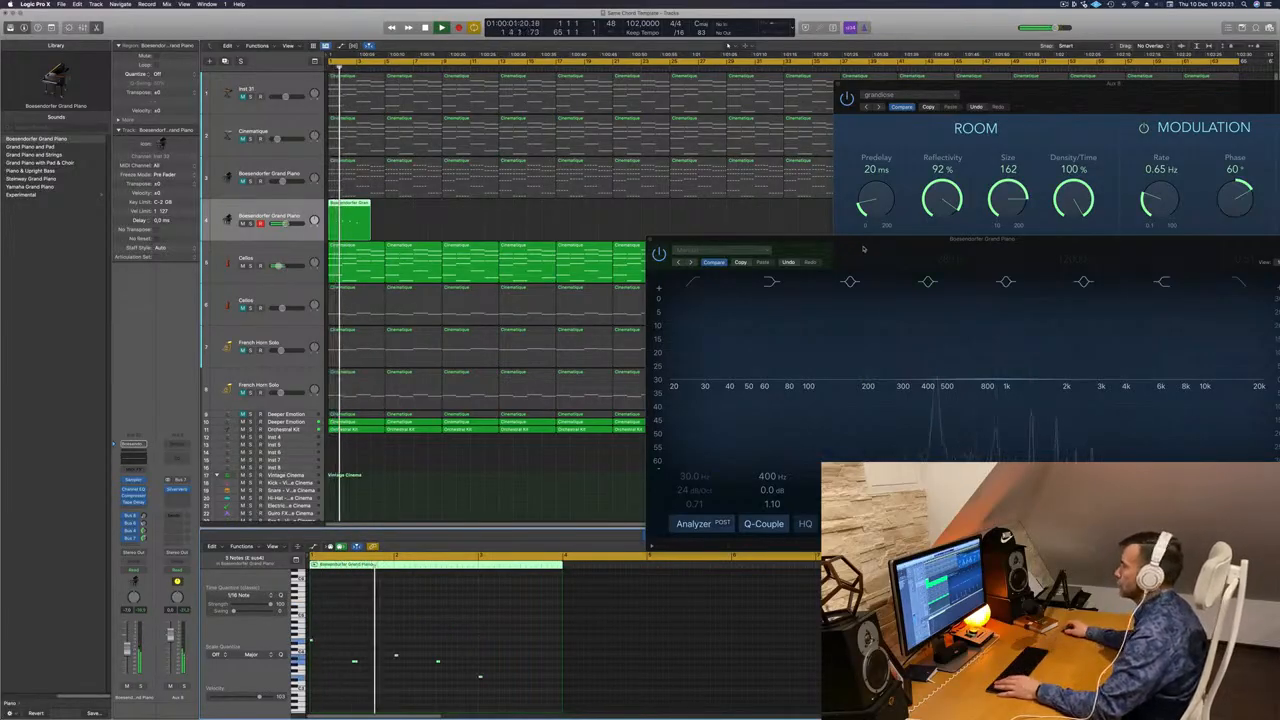
drag(865, 252, 750, 97)
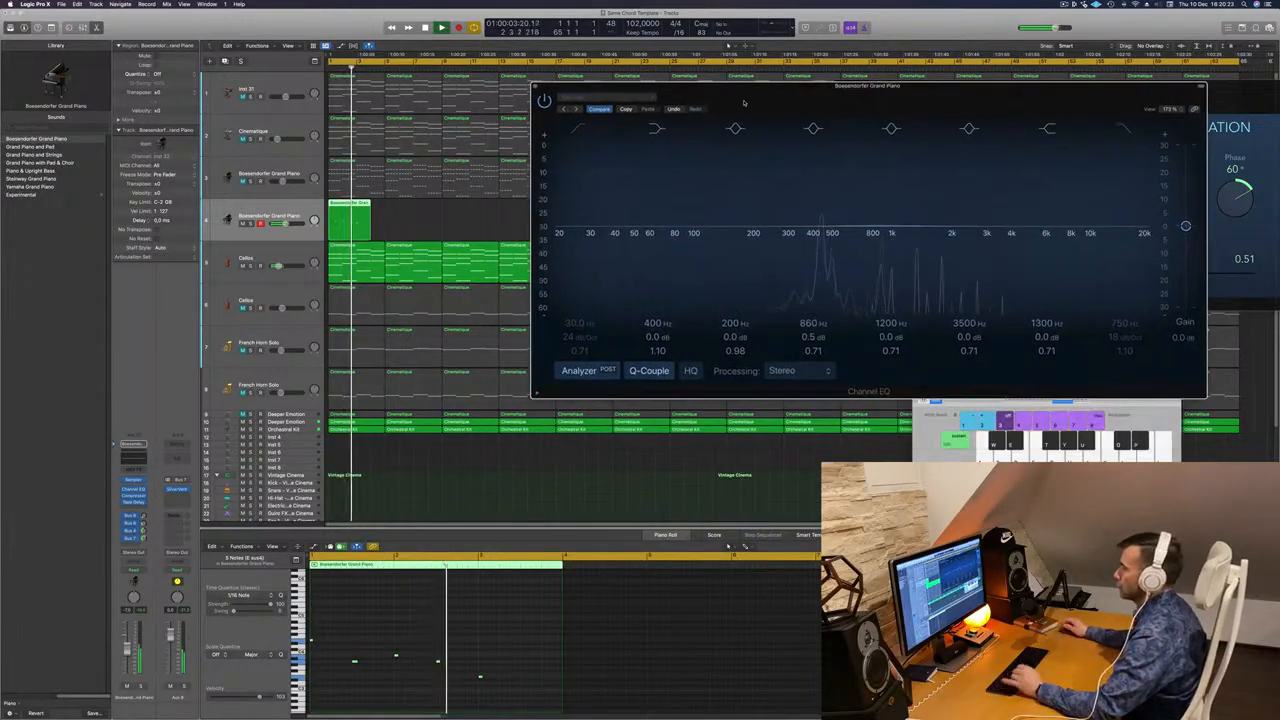
key(space)
key(space)
Raise the fourth note of the piano phrase by seven semitones and replay the phrase
click(438, 661)
key(space)
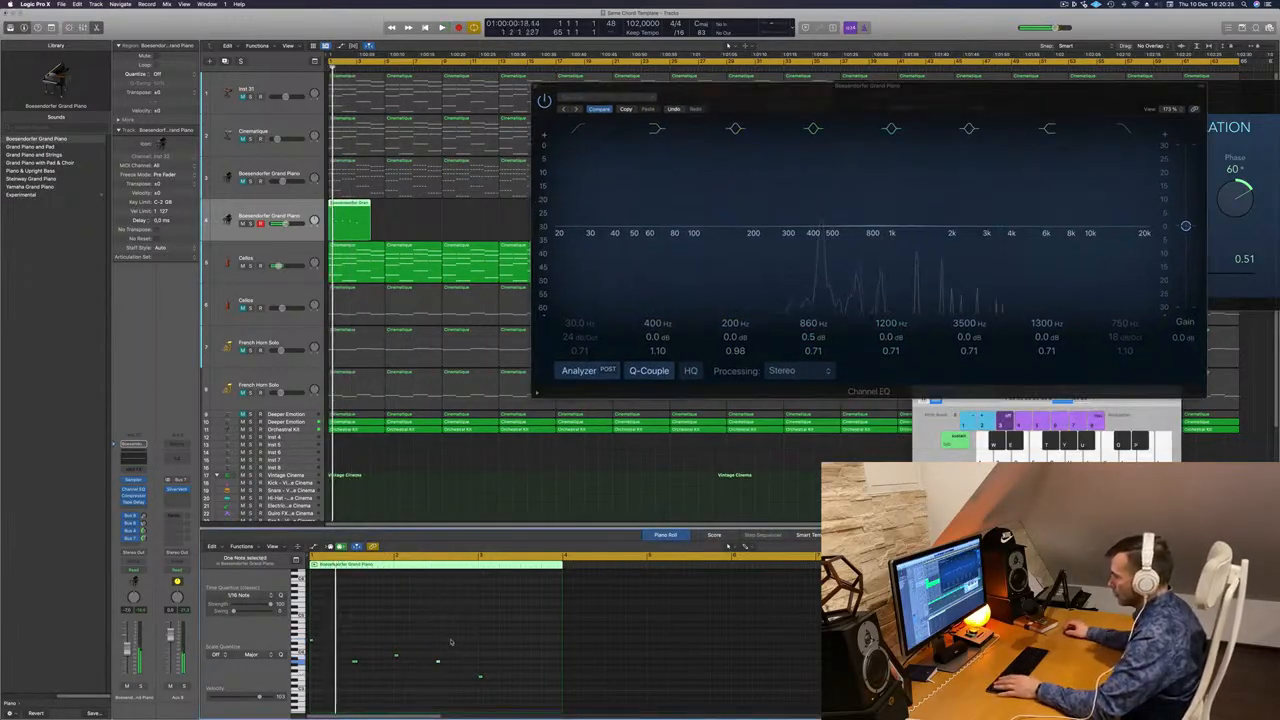
key(space)
key(alt+Up)
key(alt+Up)
key(alt+Up)
key(alt+Up)
key(alt+Up)
key(alt+Up)
key(alt+Up)
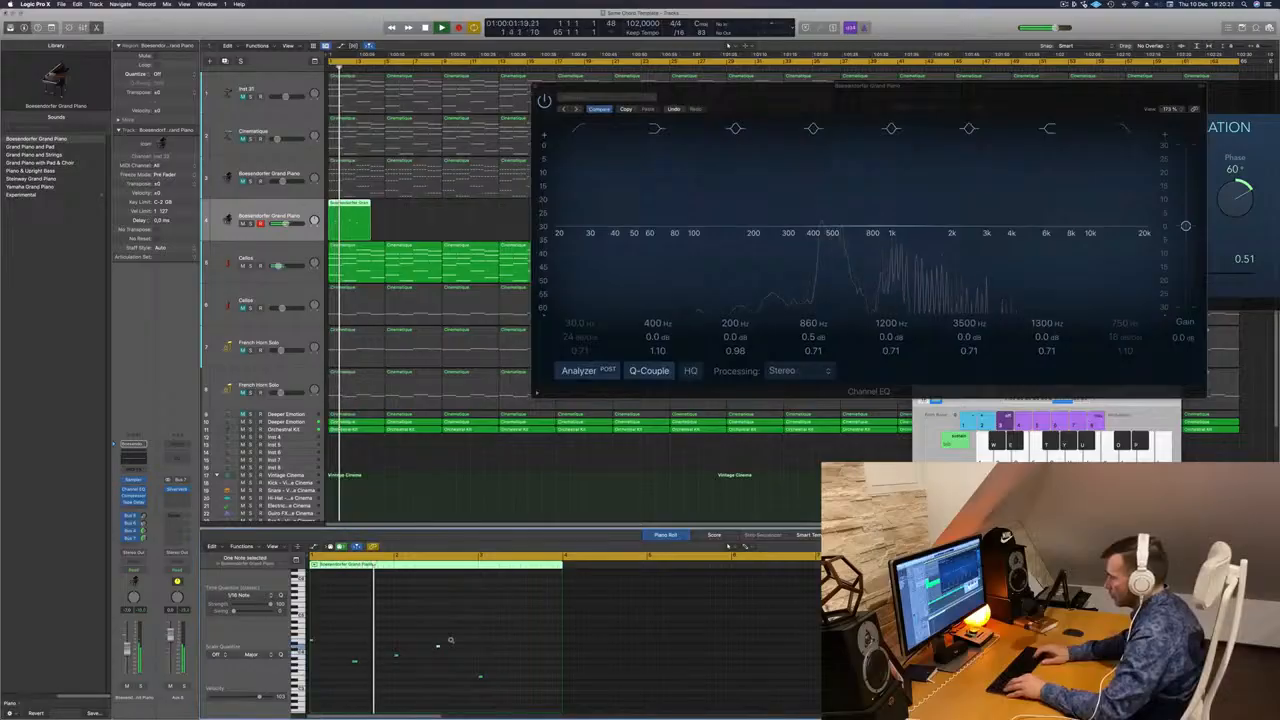
key(space)
key(space)
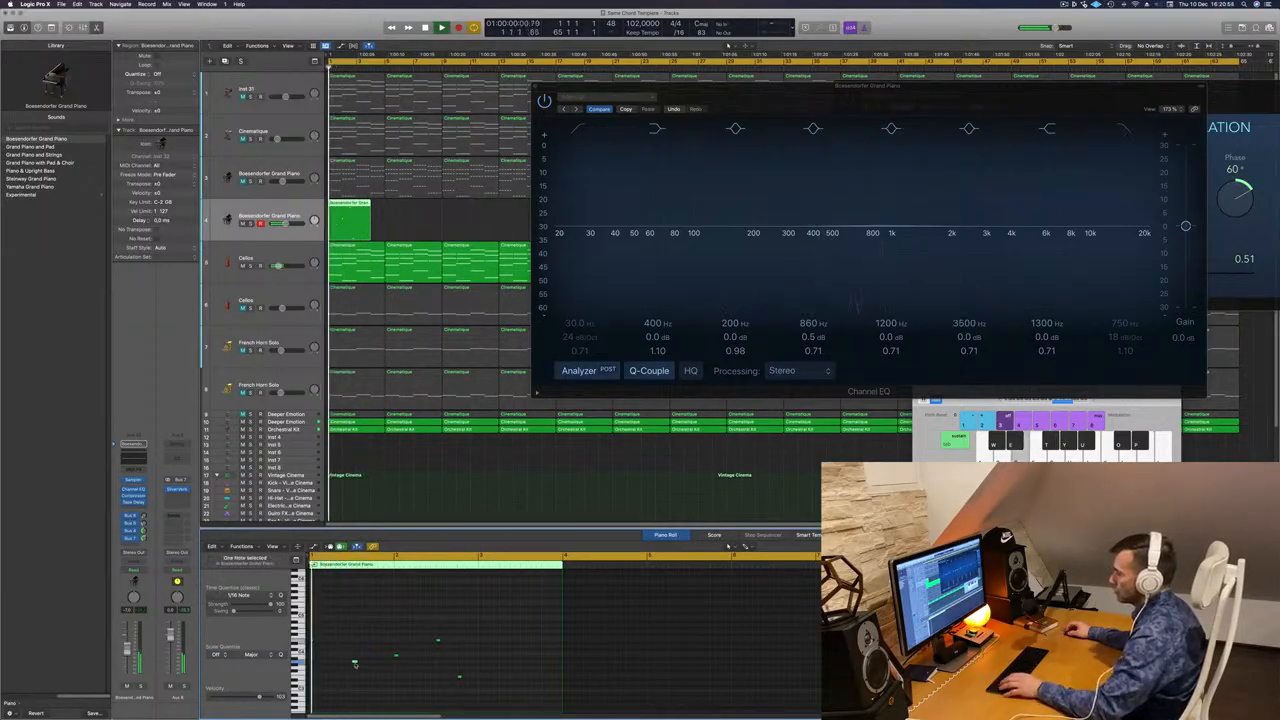
Copy the second note of the piano phrase to an earlier position and replay the phrase
drag(351, 662, 330, 662)
key(space)
key(space)
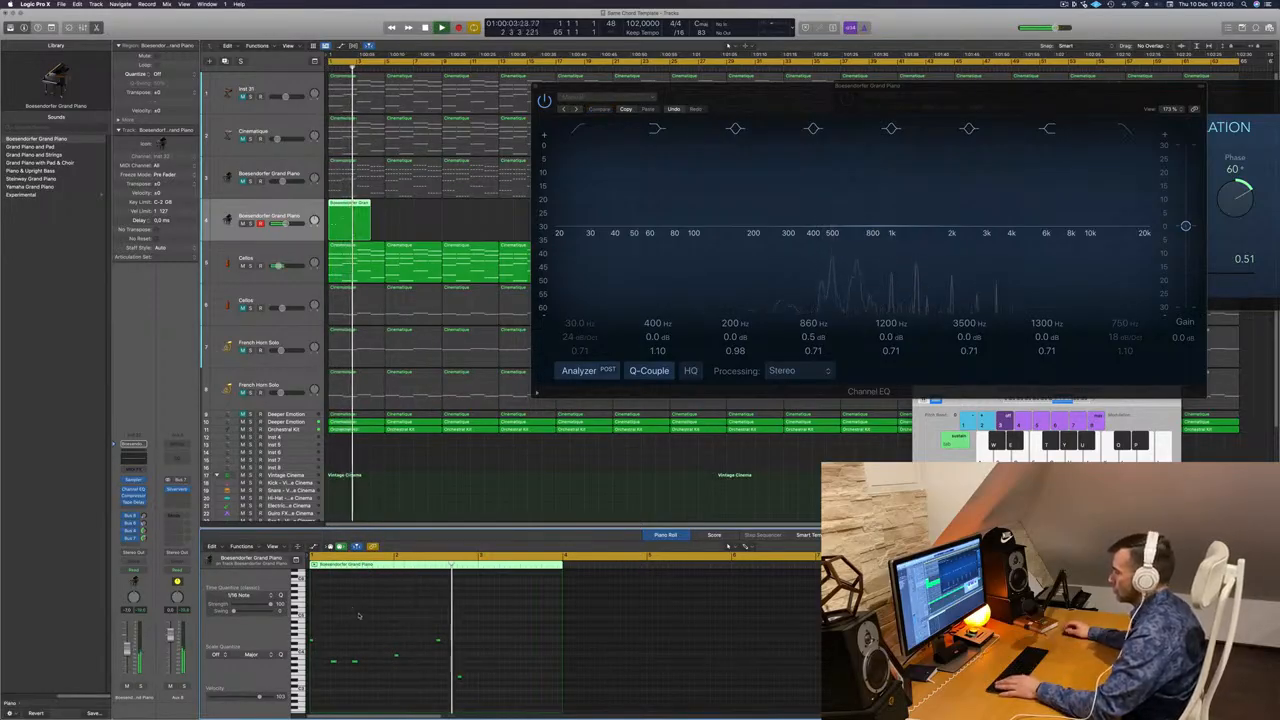
Remove the original second note and try its copy at different start positions, replaying the phrase from the beginning
key(space)
key(space)
click(354, 662)
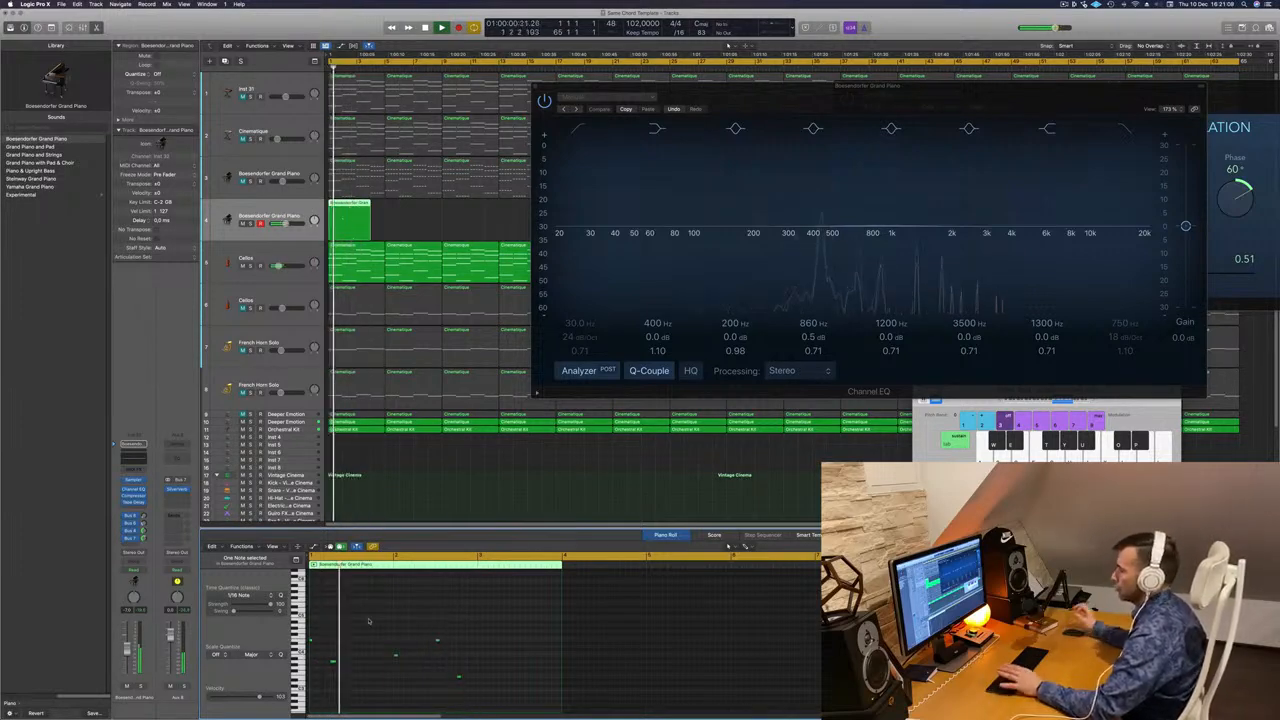
key(Return)
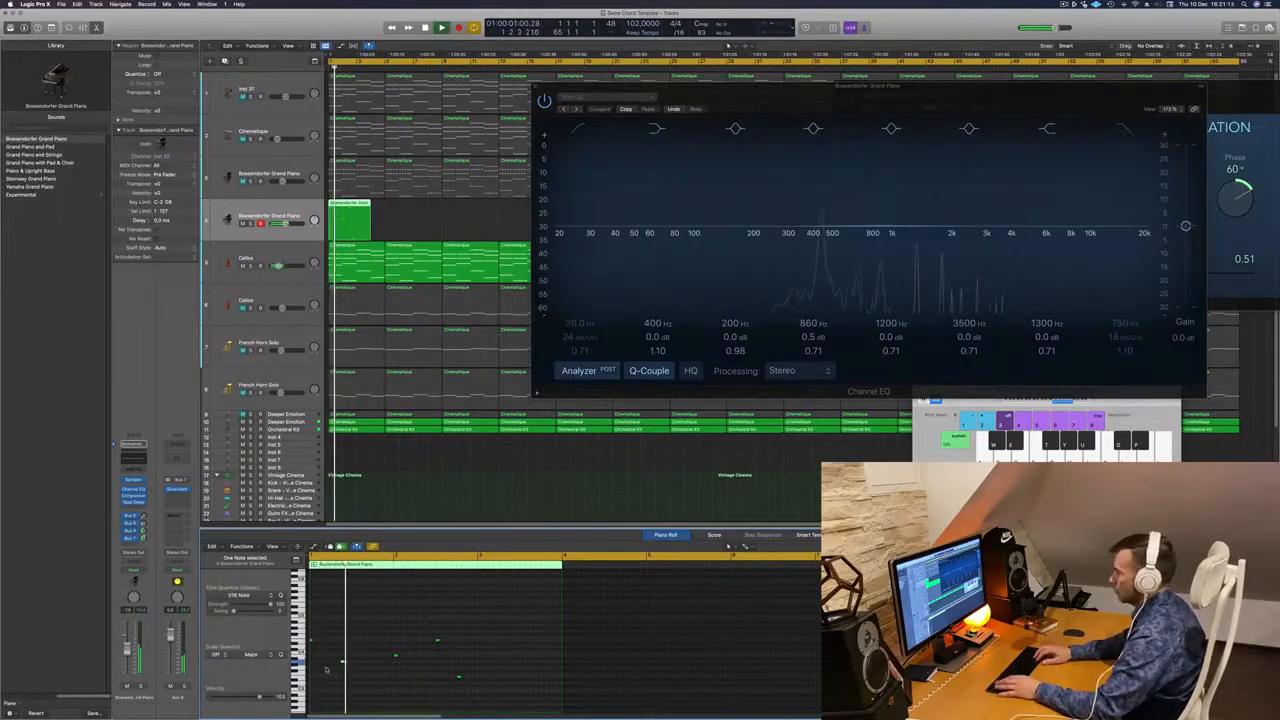
key(Return)
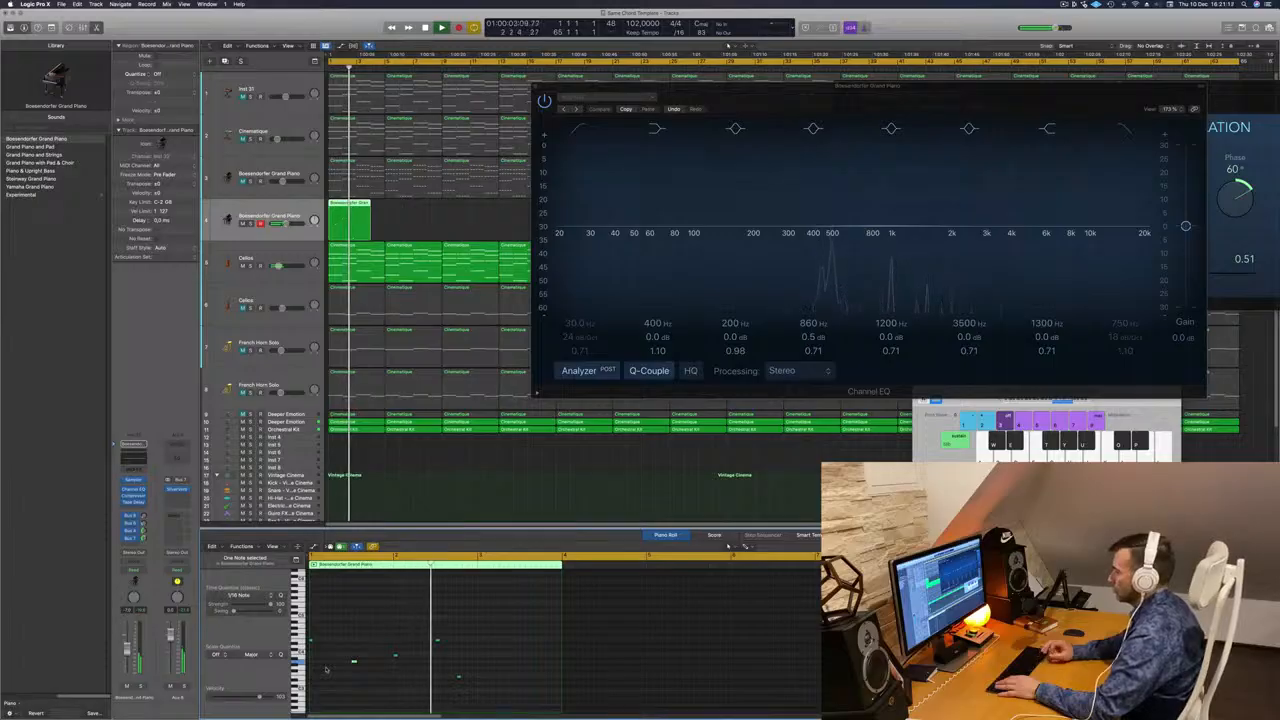
key(Return)
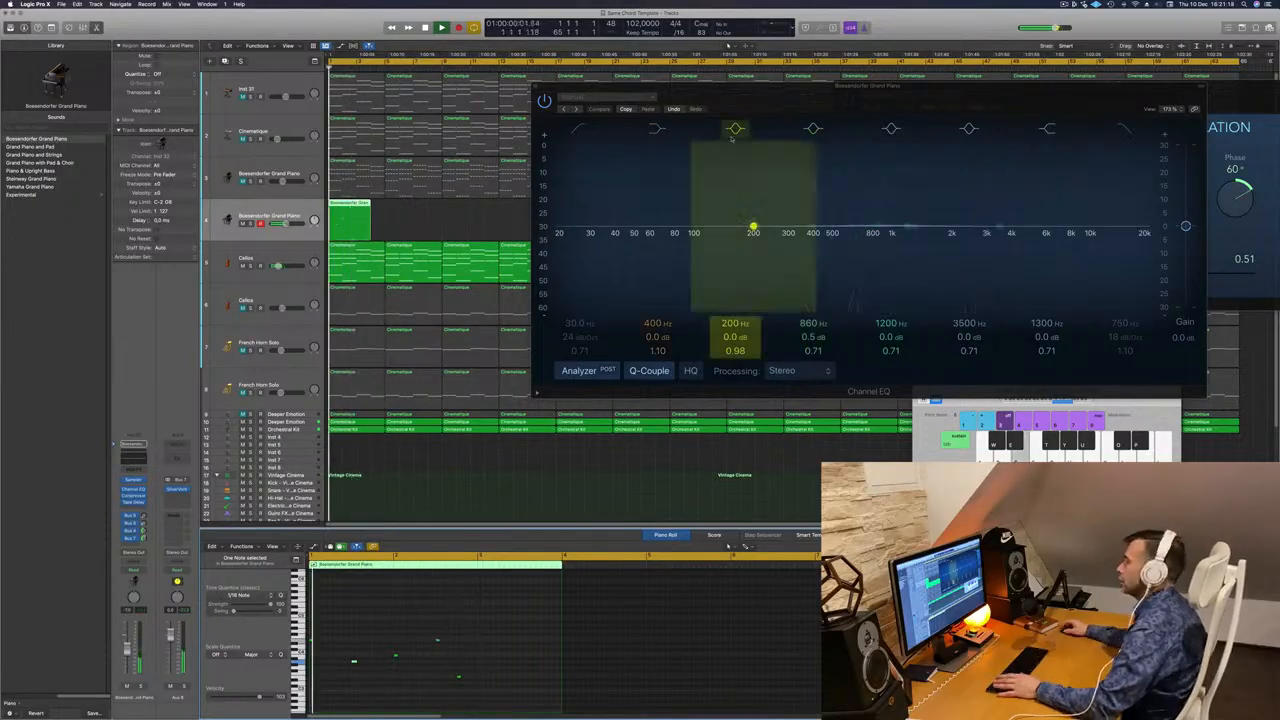
Move the Channel EQ window aside to uncover more of the opening bars and restart playback
drag(652, 87, 755, 79)
key(Return)
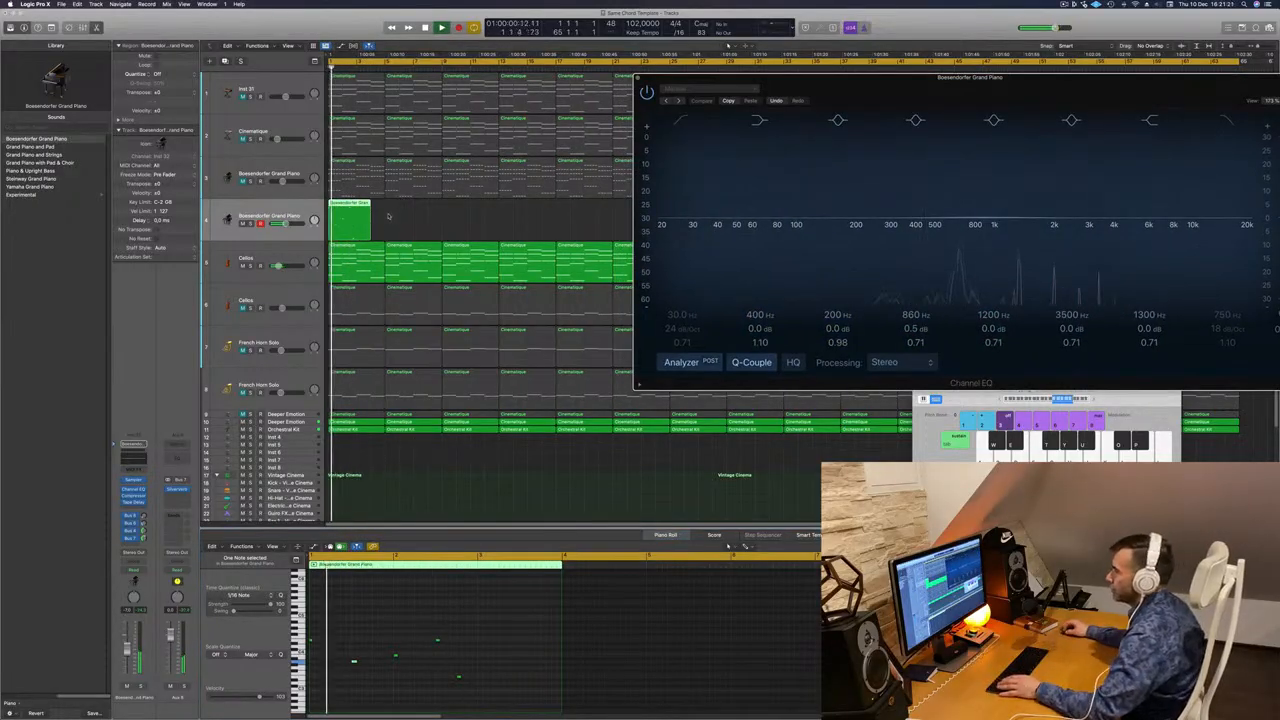
Extend the piano phrase region by one bar to four bars and replay it from the beginning
click(388, 217)
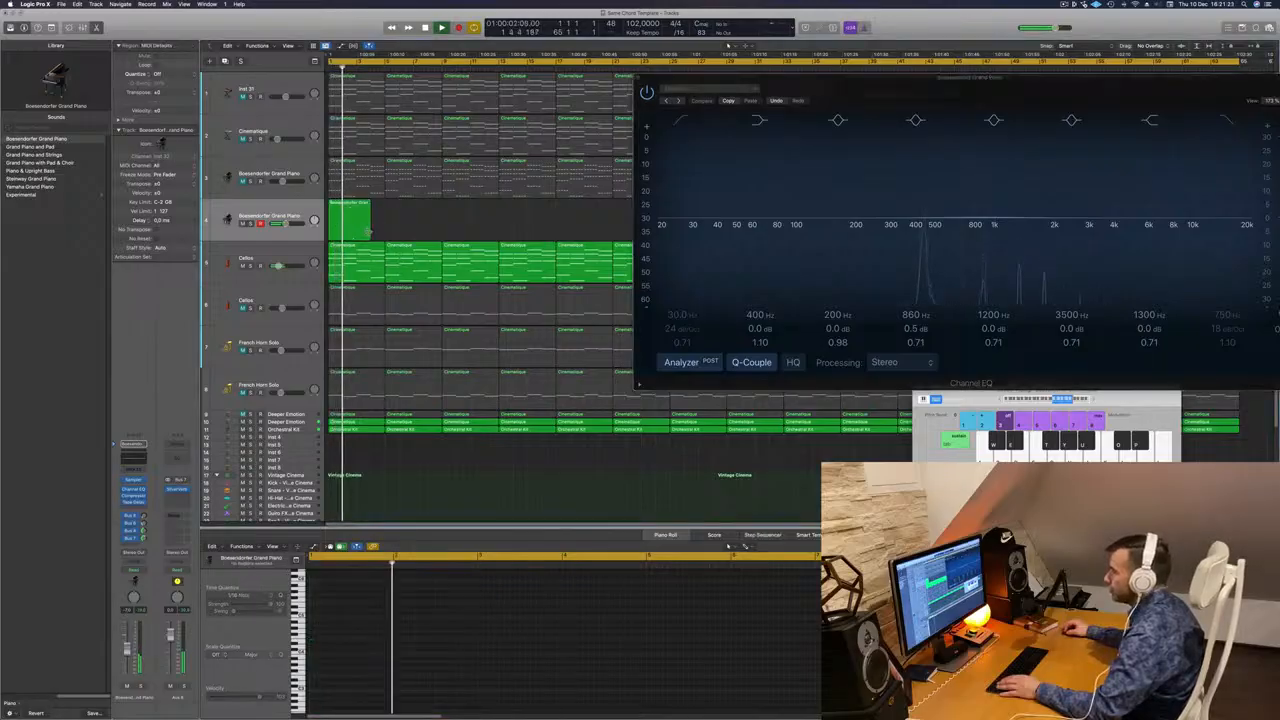
drag(368, 230, 384, 230)
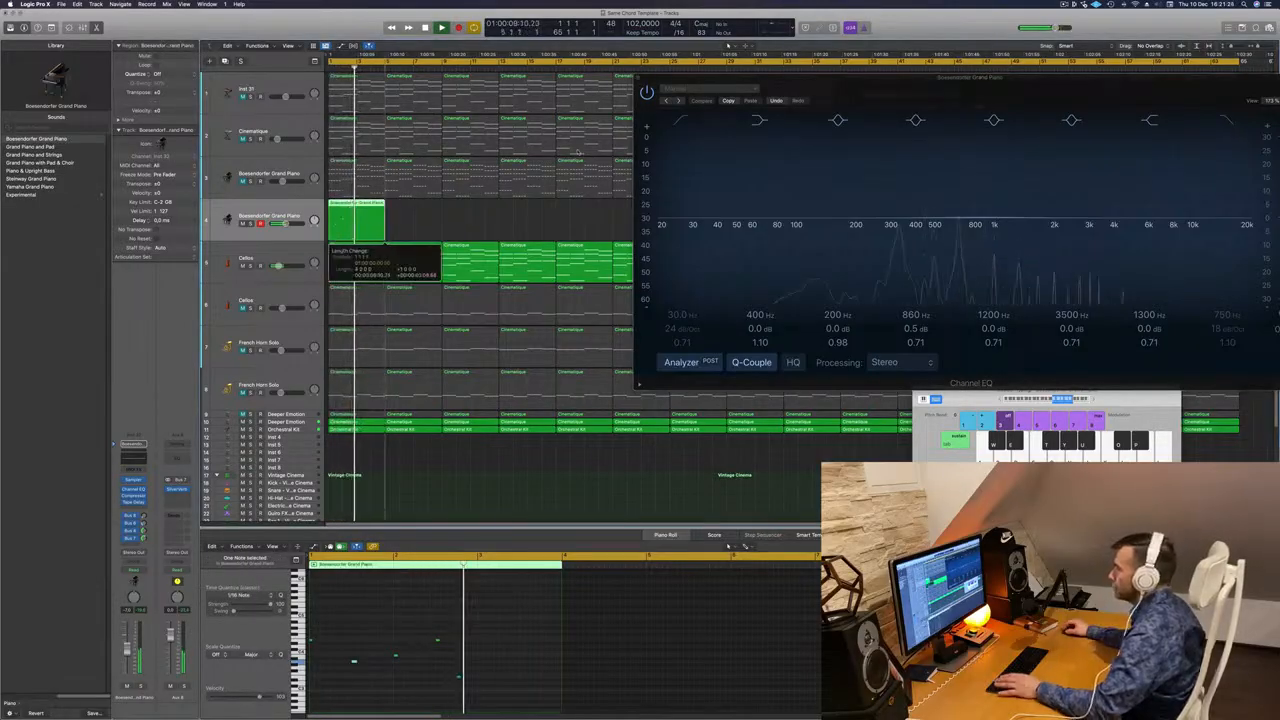
key(Return)
Move the Channel EQ window below the tracks, zoom the timeline out and close the SilverVerb window
drag(700, 79, 448, 428)
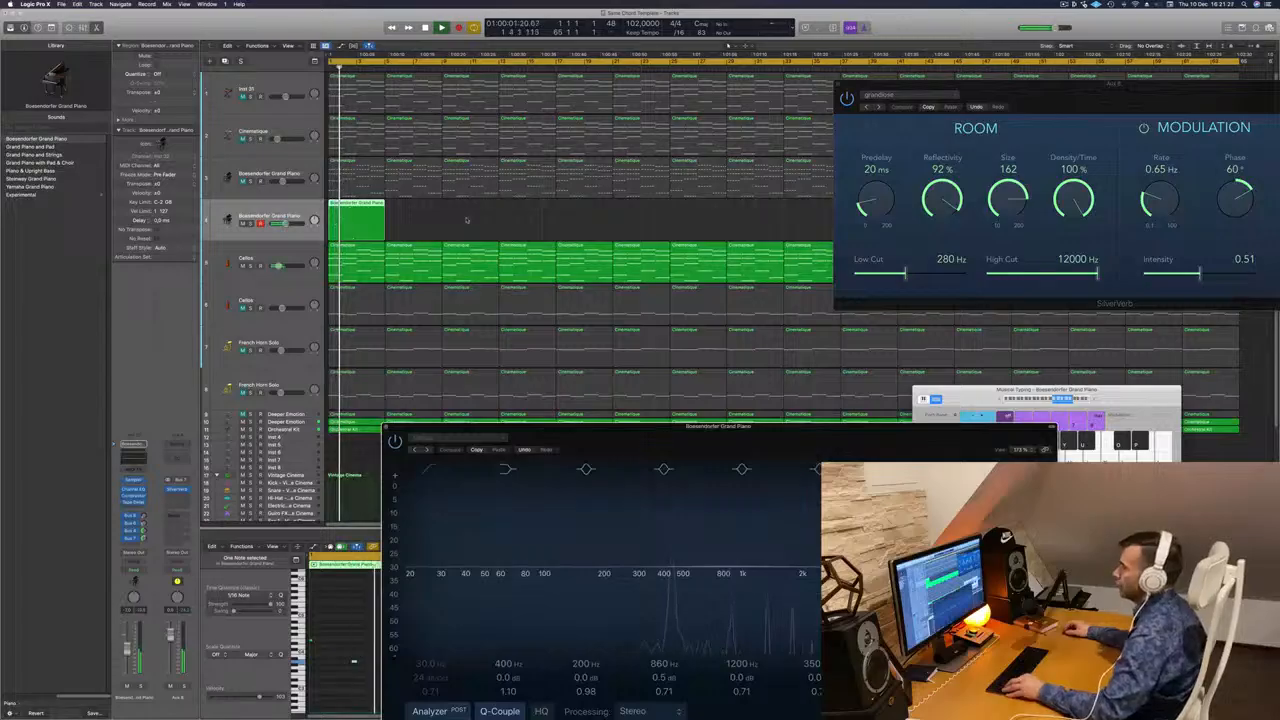
key(super+Left)
click(838, 85)
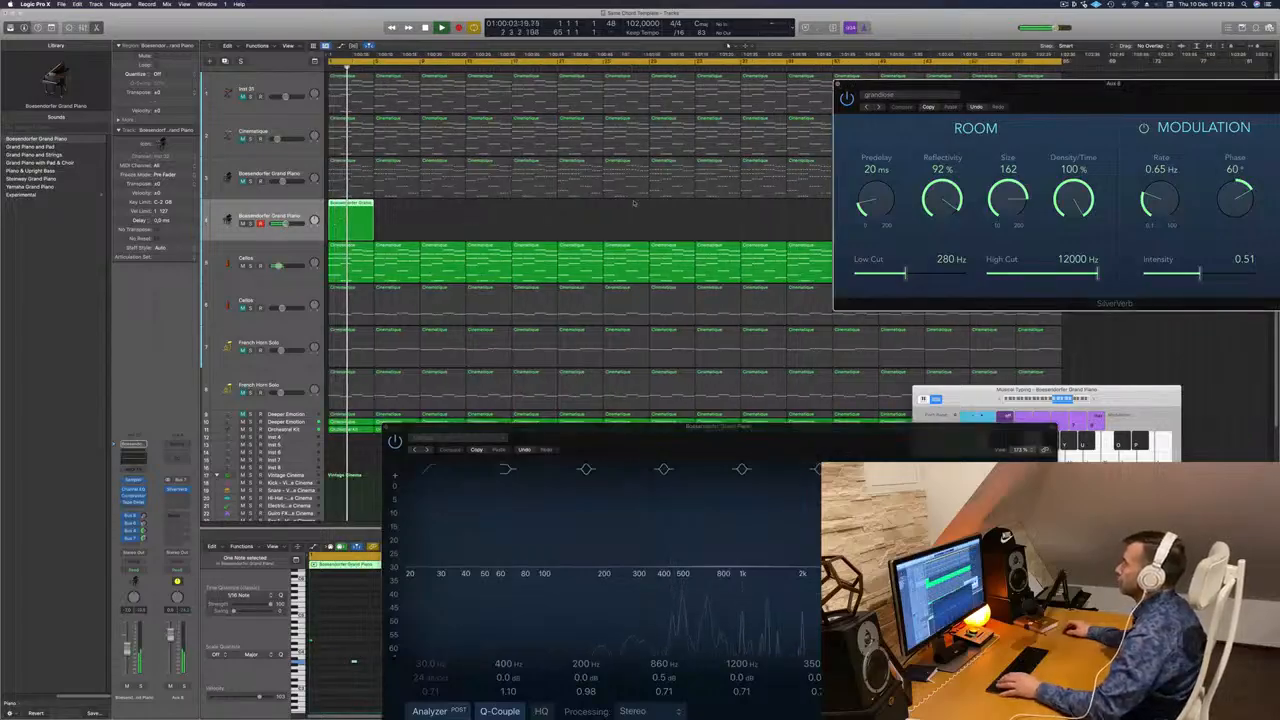
Replay the extended piano phrase from the beginning and fine-tune its track's volume
key(space)
key(space)
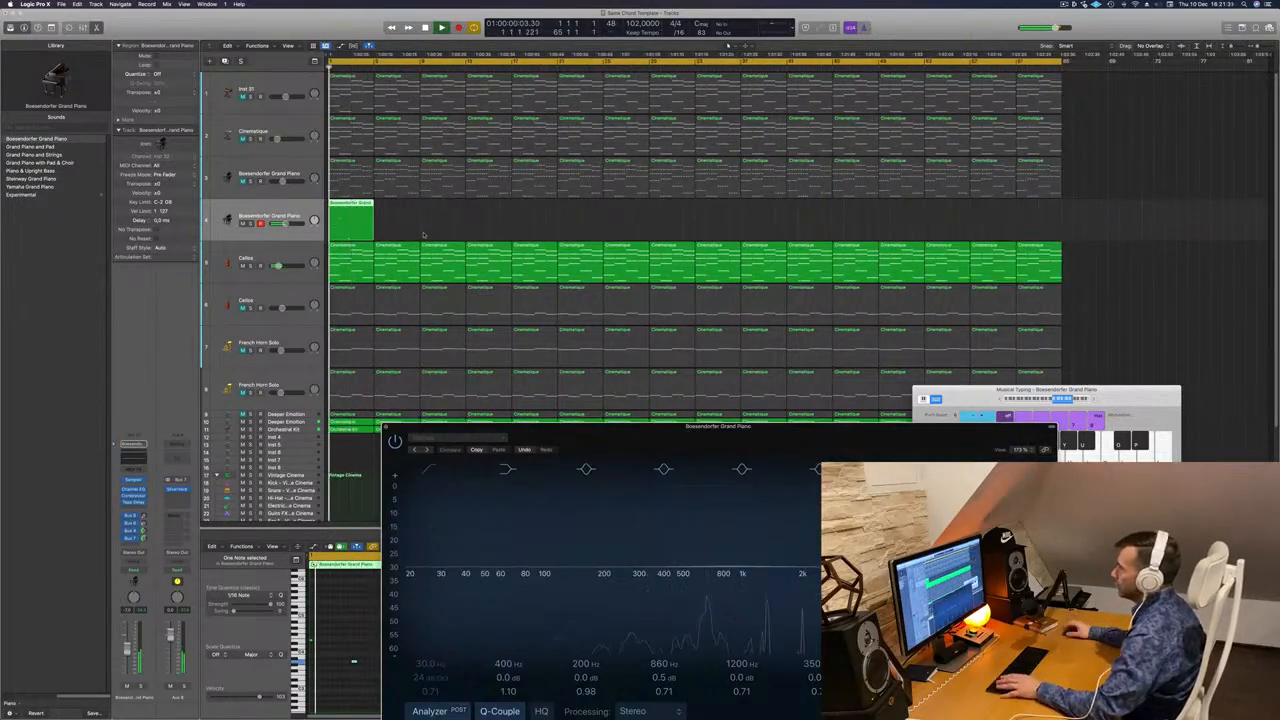
key(space)
key(space)
click(127, 649)
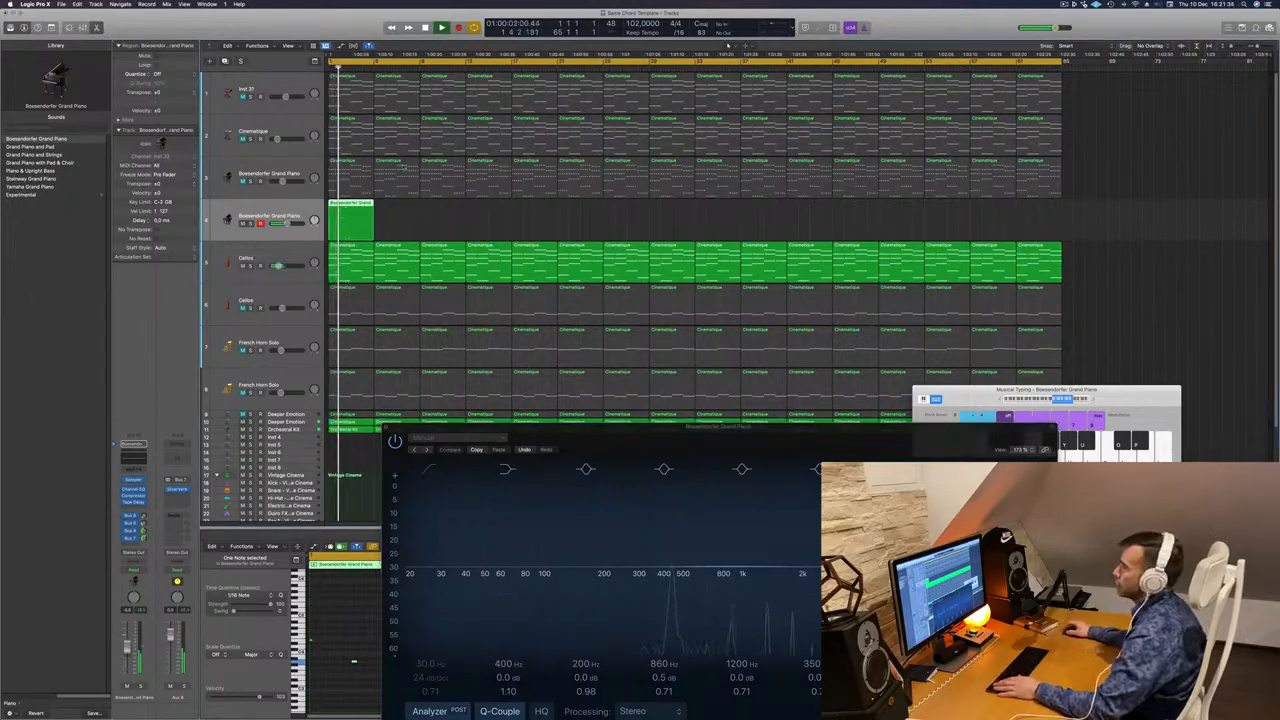
Copy the four-bar piano phrase region along its track to the end of the arrangement and replay from the beginning
drag(367, 204, 450, 216)
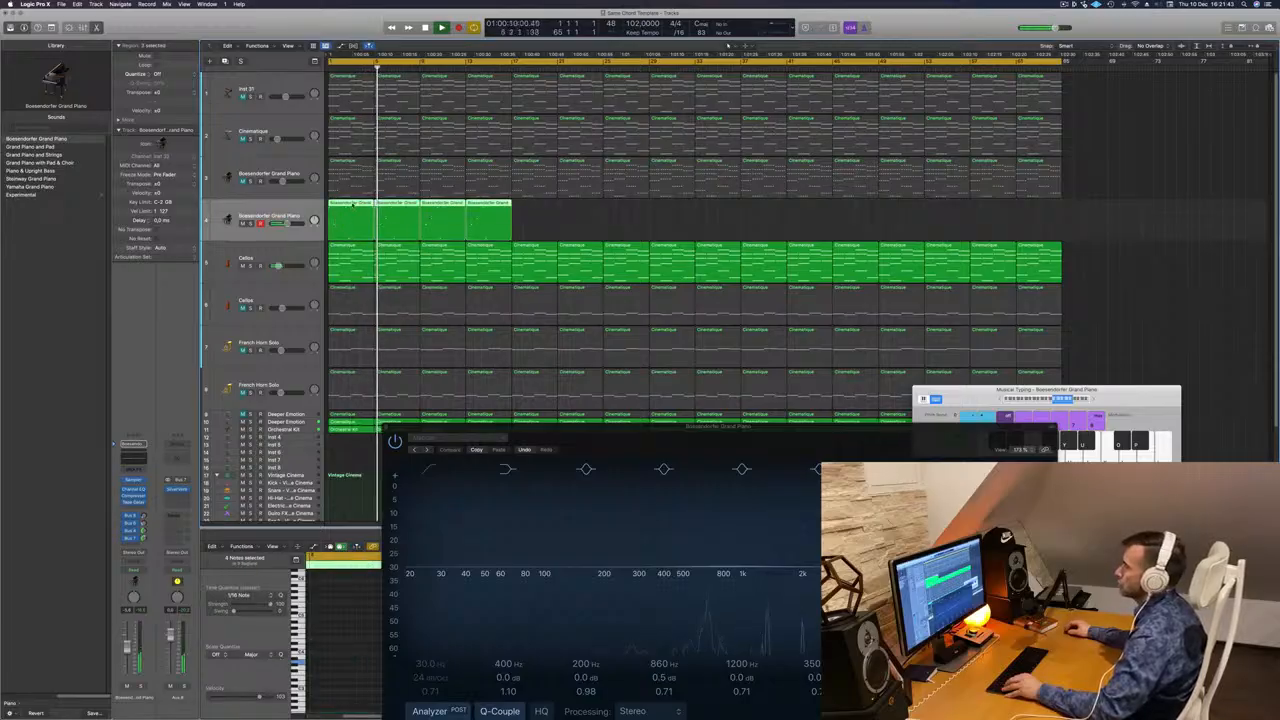
drag(353, 203, 538, 214)
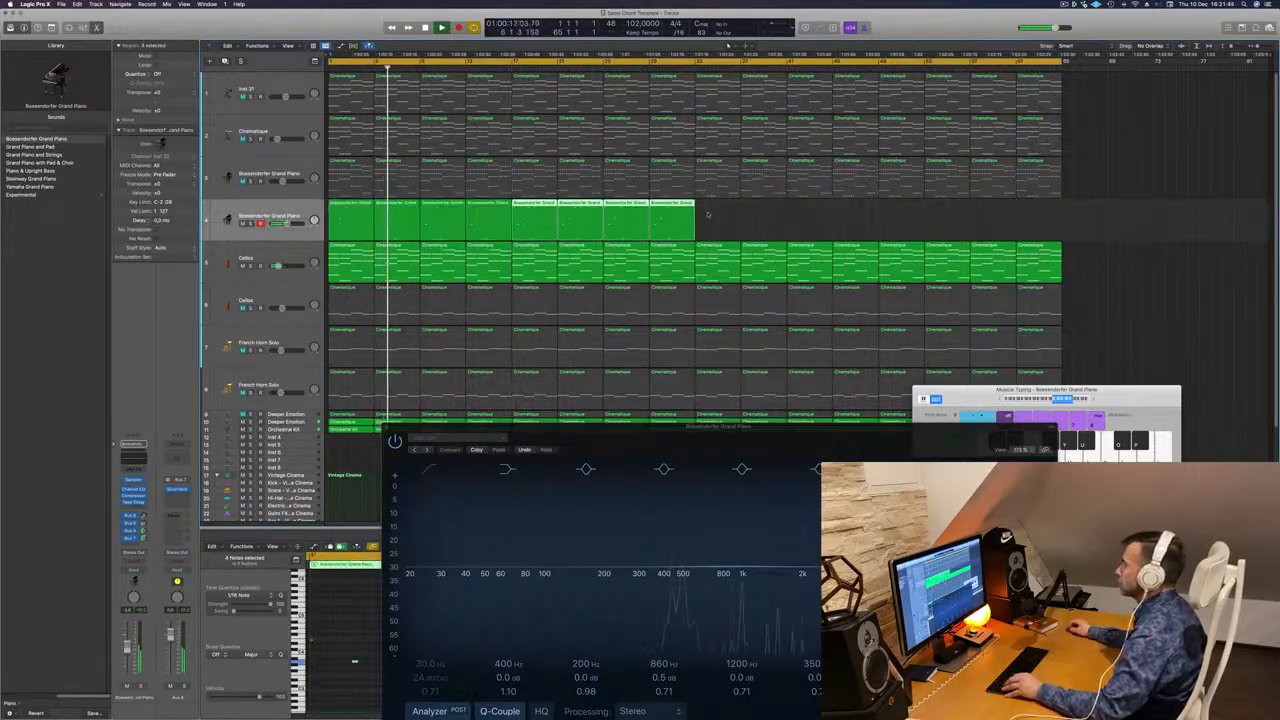
drag(394, 205, 730, 218)
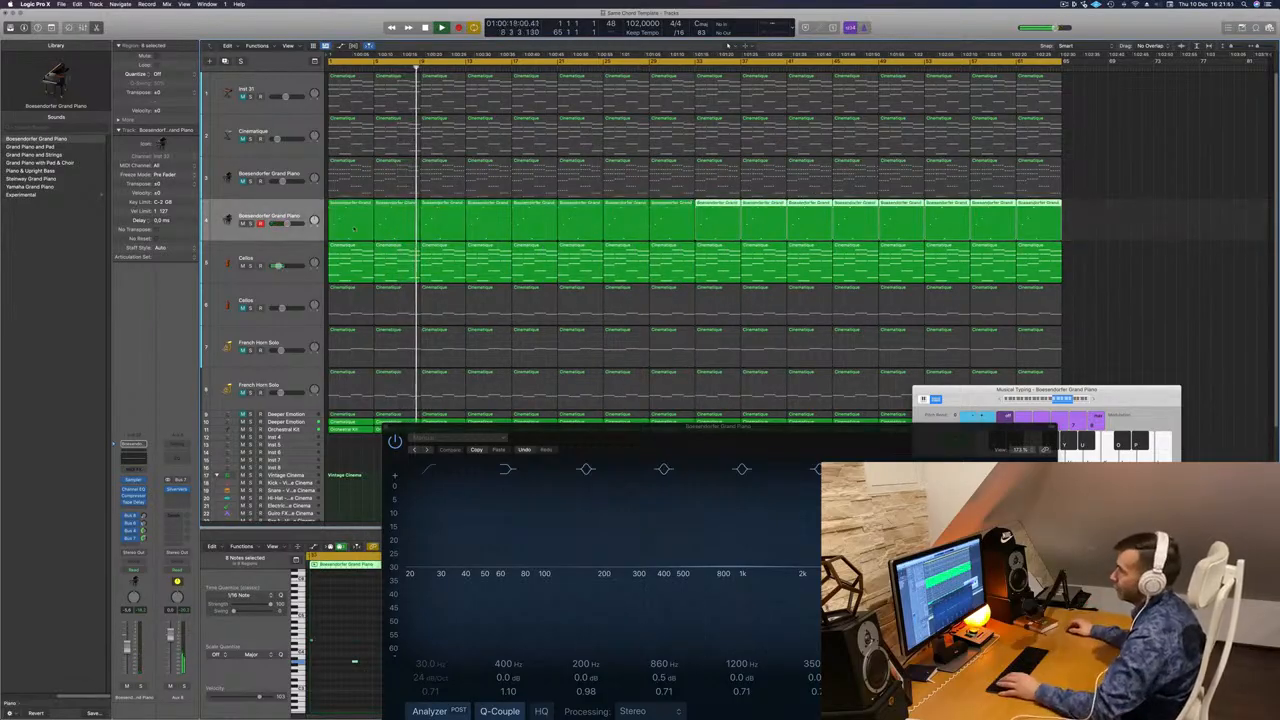
key(Return)
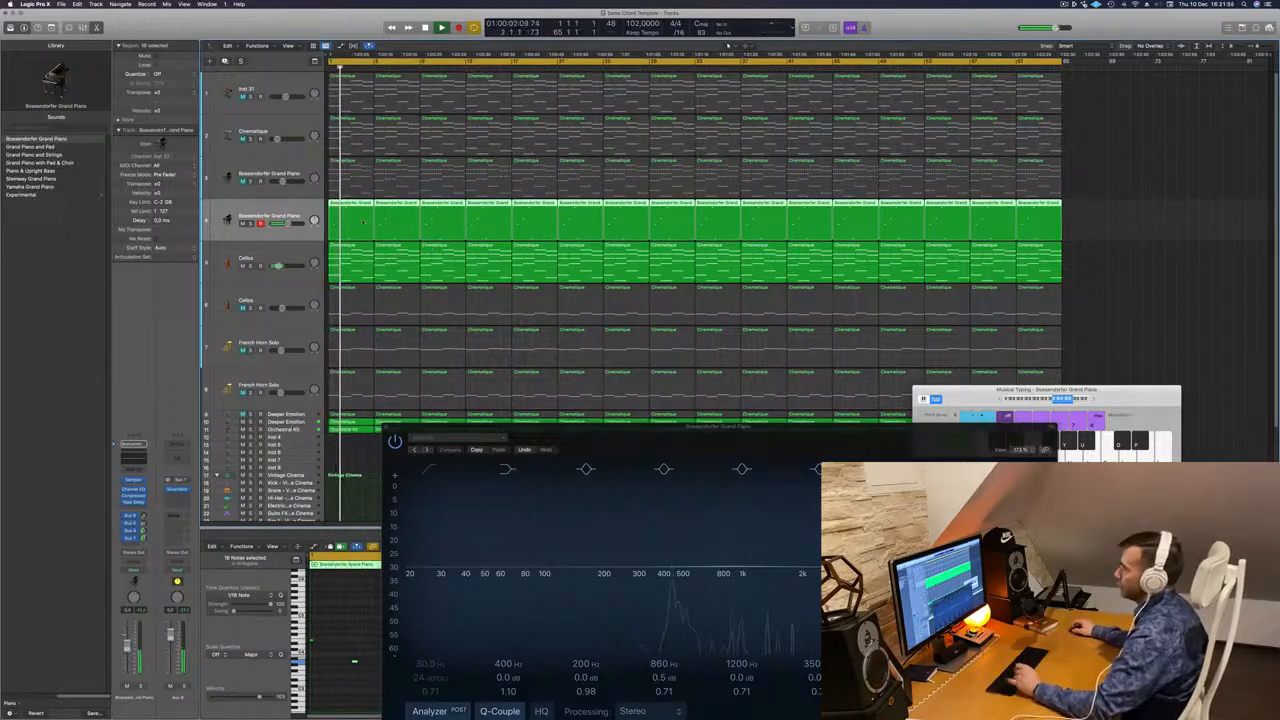
key(Return)
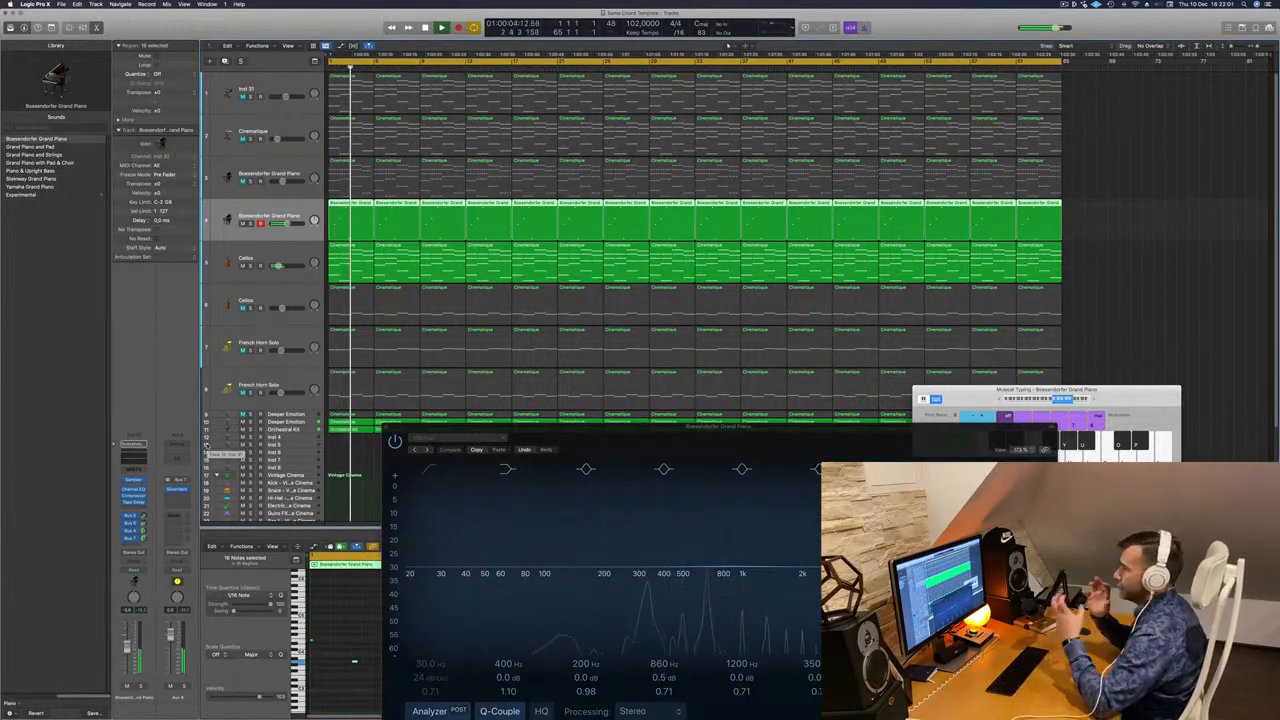
key(Return)
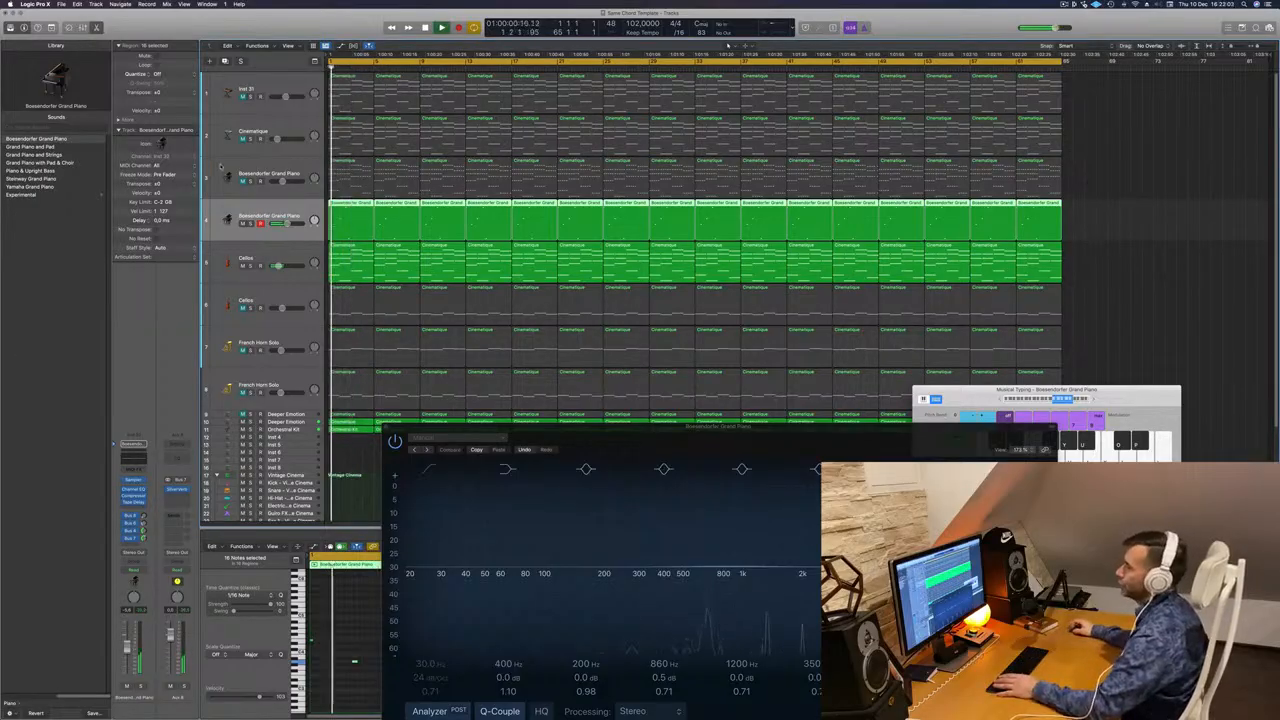
Unmute the Boesendorfer Grand Piano chord track above the phrase track, restart playback and select it
click(242, 181)
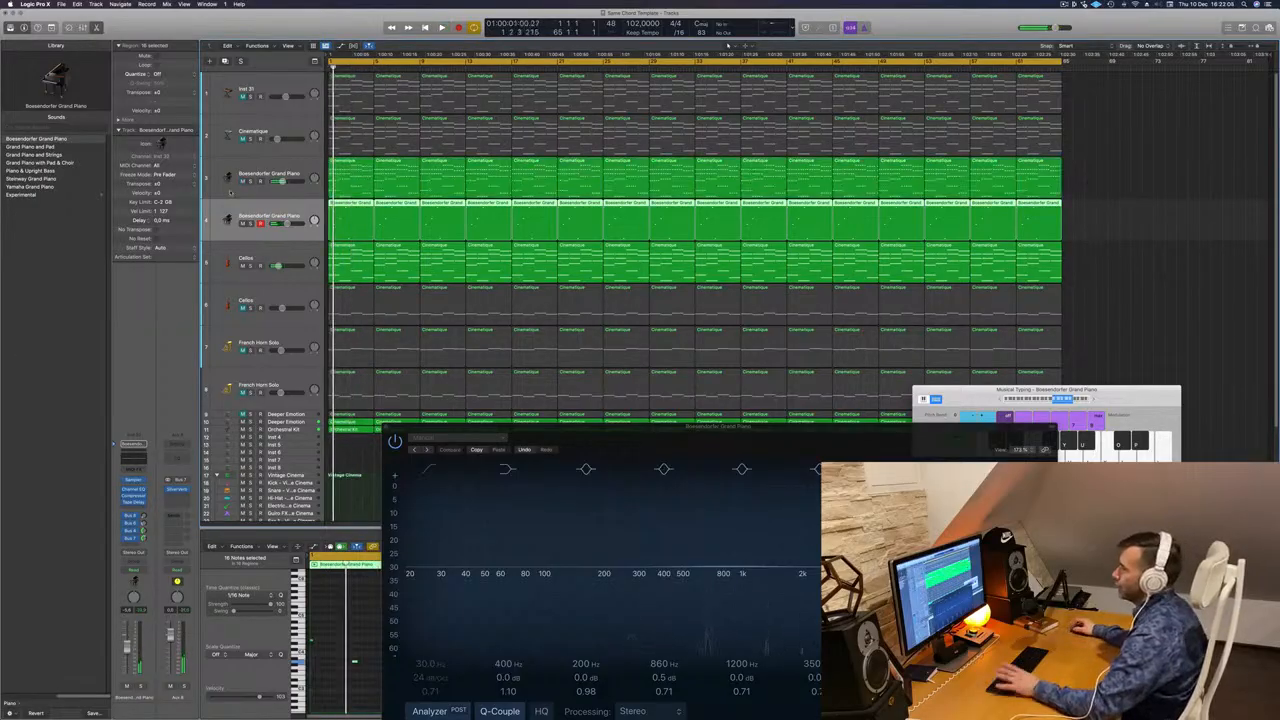
key(space)
click(267, 160)
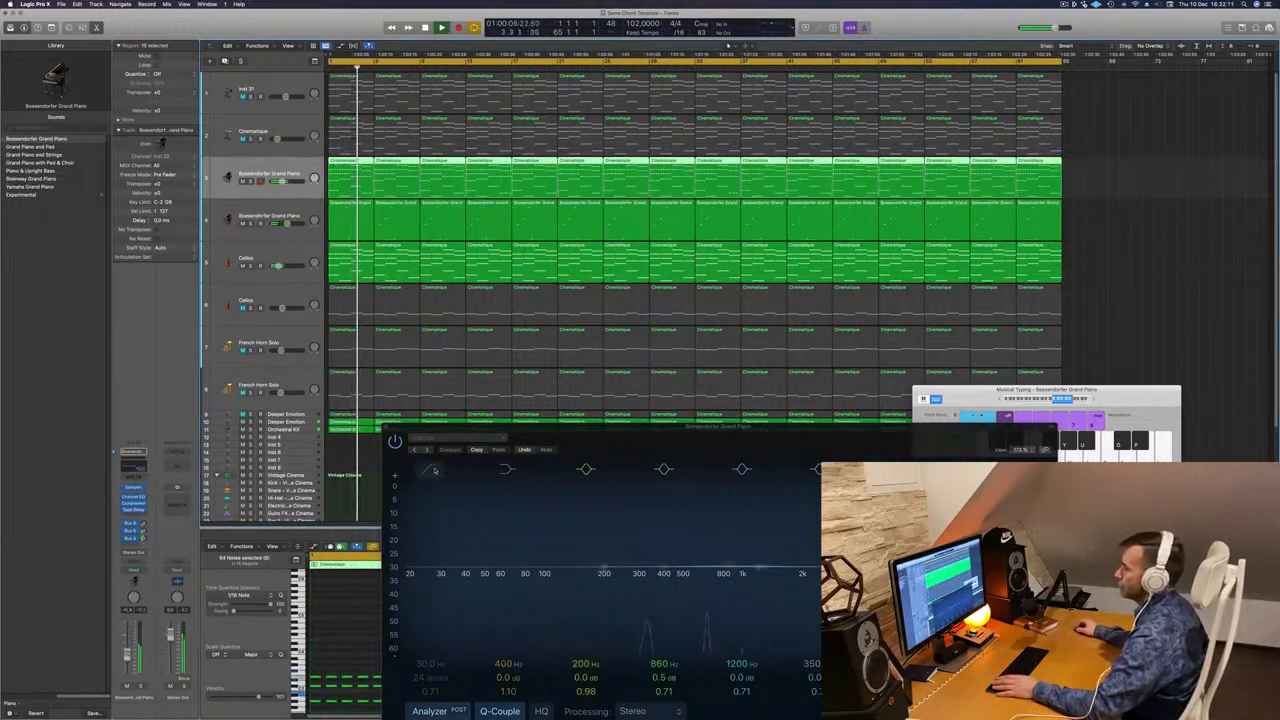
Enable a 24 dB/Oct low cut at 525 Hz in the open piano Channel EQ and replay the arrangement
drag(430, 560, 658, 549)
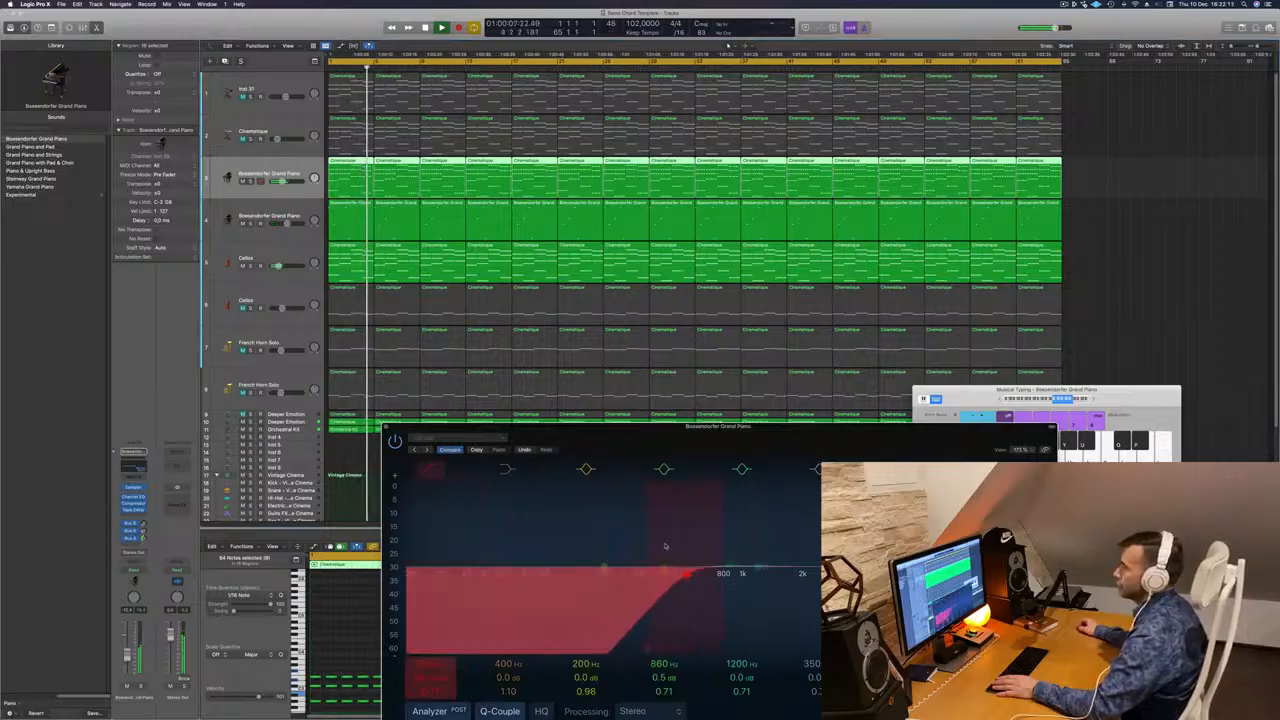
scroll(241, 330, down, 2)
key(Return)
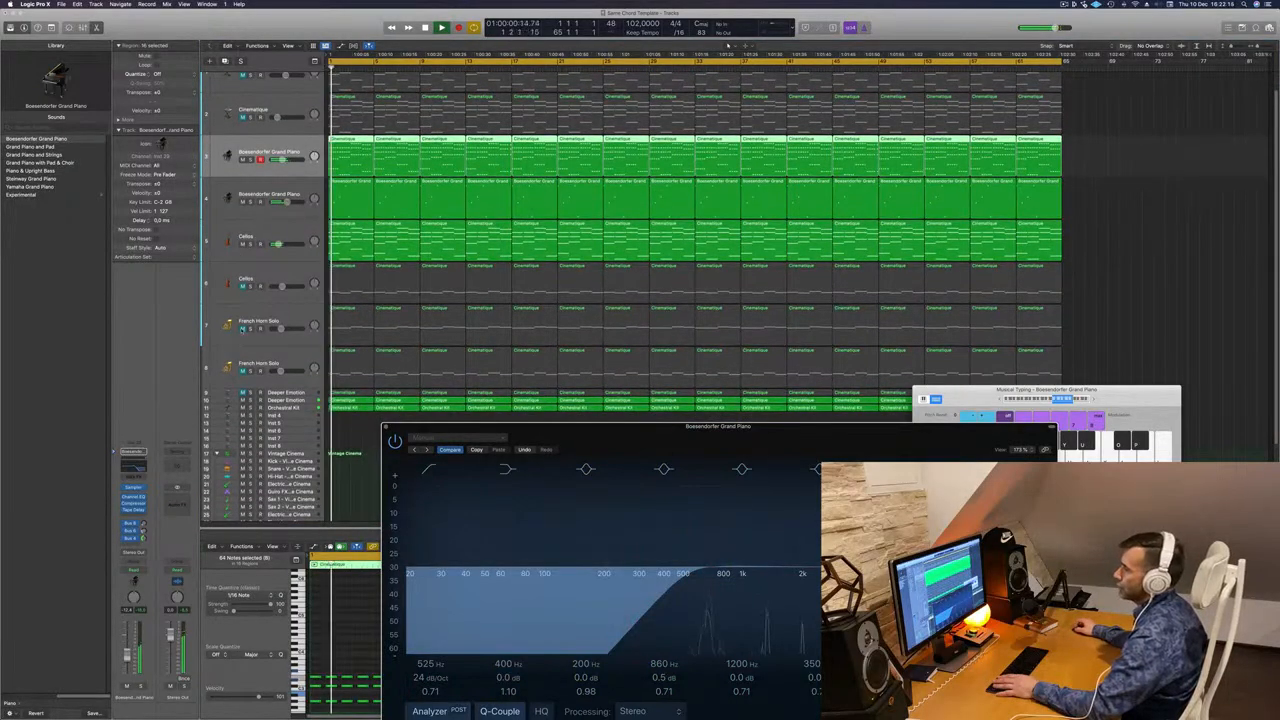
Unmute the upper French Horn Solo track and add a send to Bus 4 on its channel
click(250, 329)
click(250, 329)
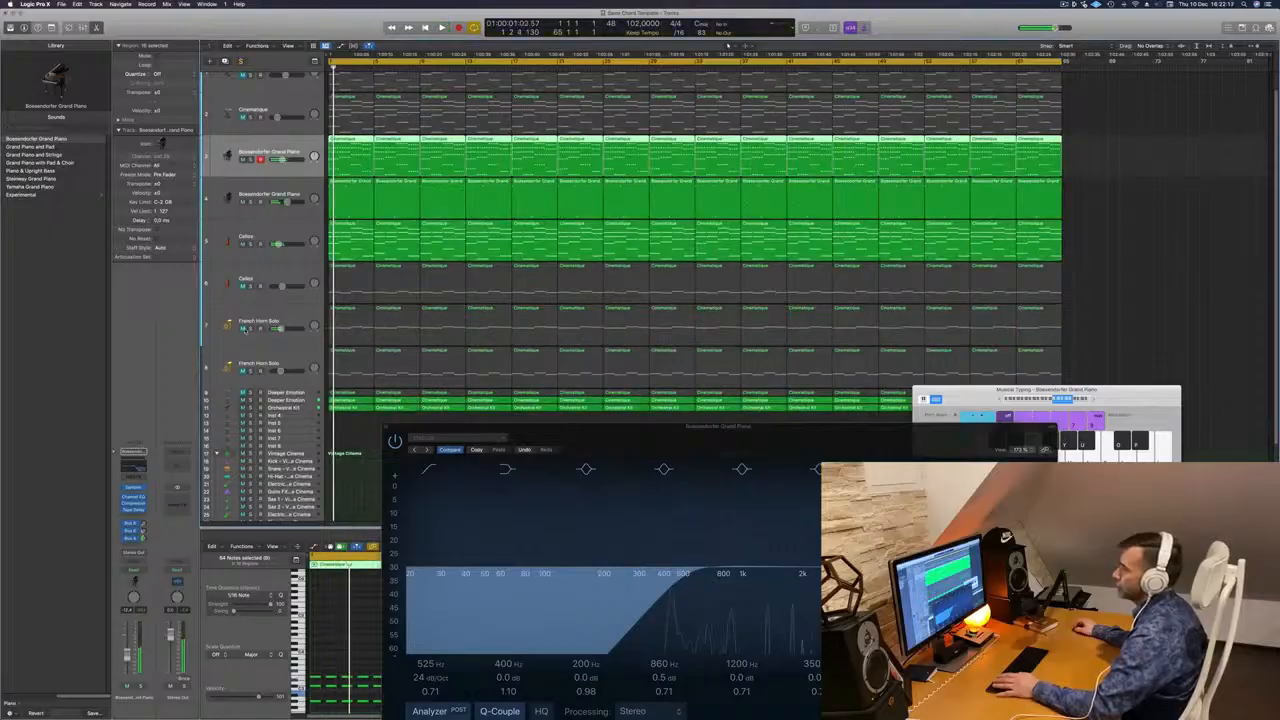
click(250, 328)
click(279, 318)
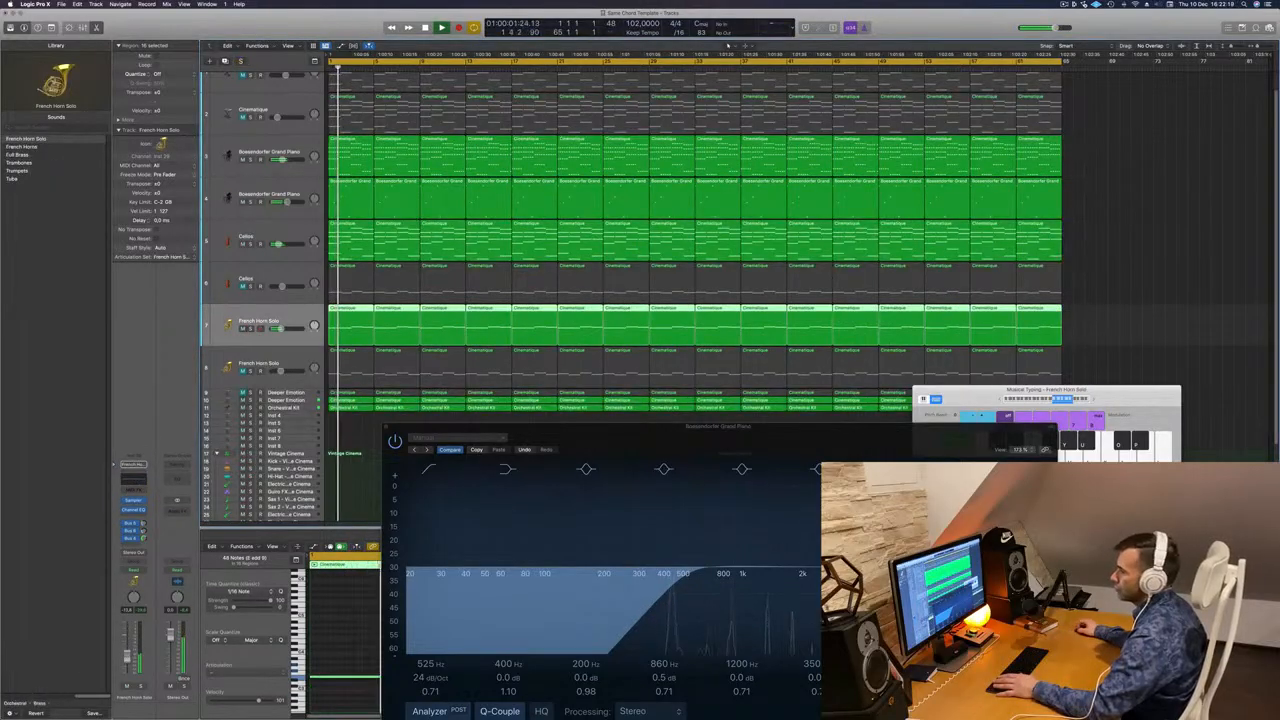
click(131, 544)
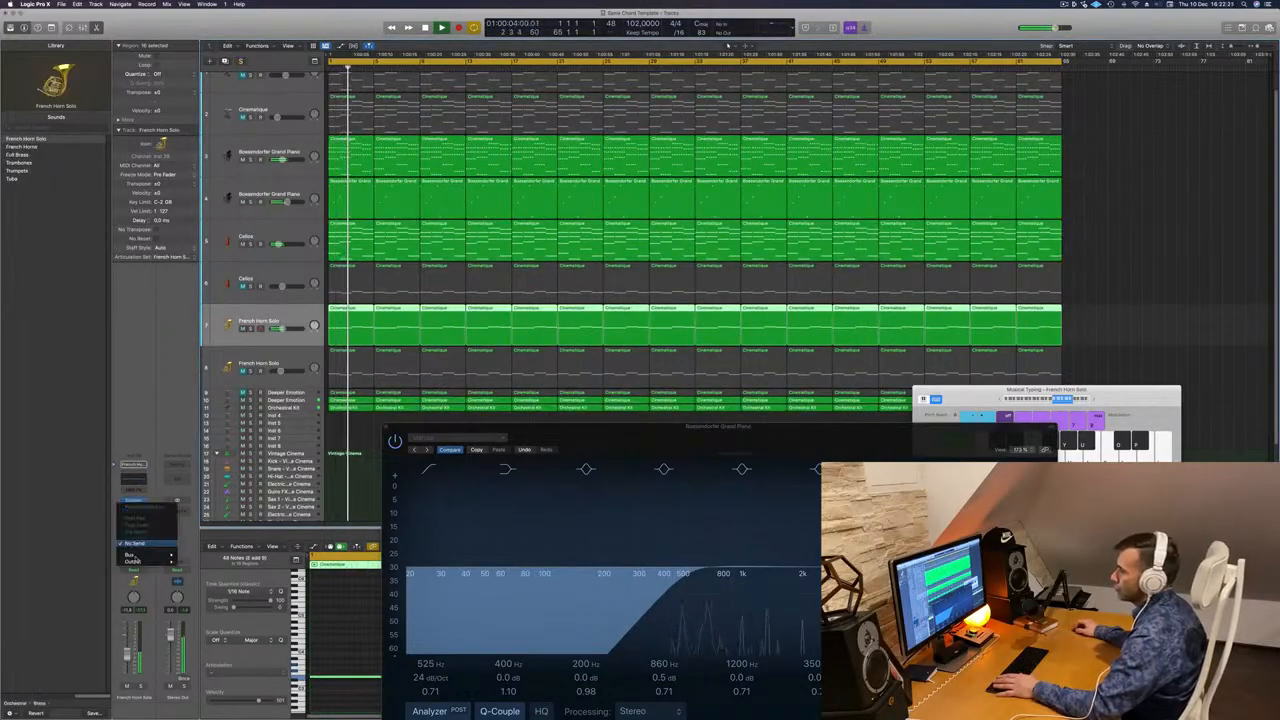
mouse_move(155, 554)
click(225, 475)
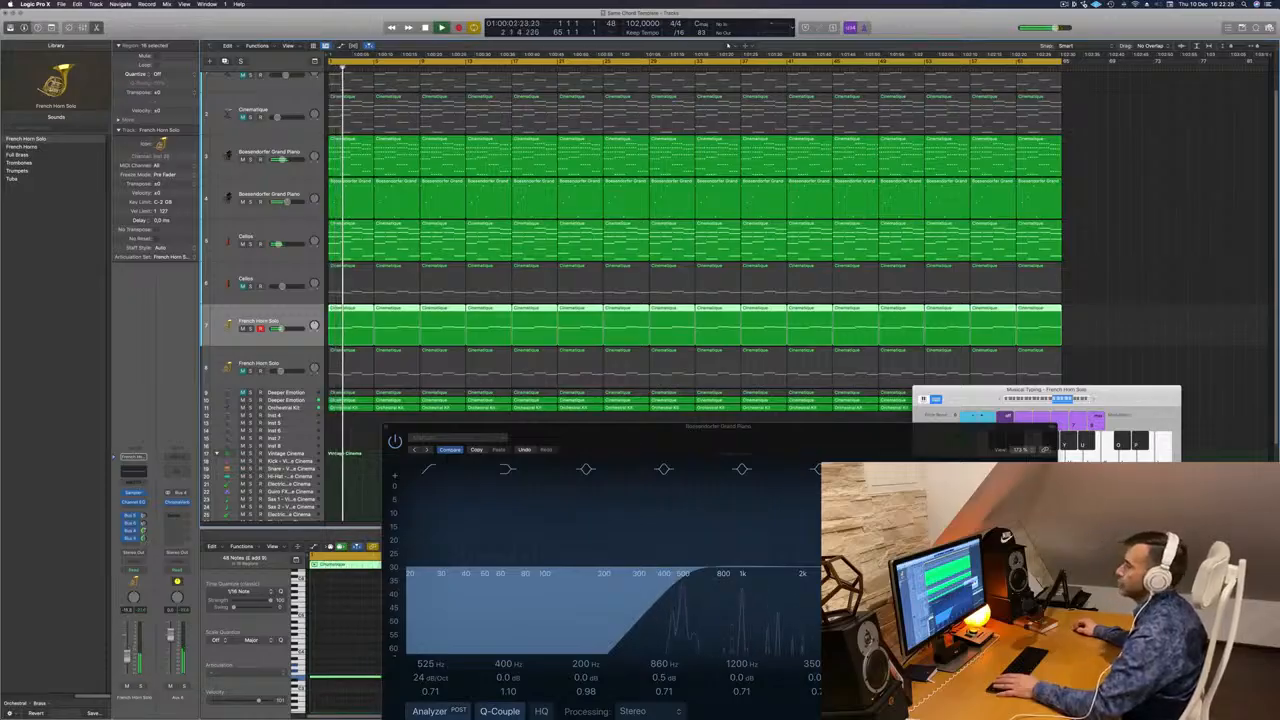
Close the open Channel EQ and bring up the Channel EQ of the Boesendorfer Grand Piano chord track during playback
drag(388, 427, 339, 442)
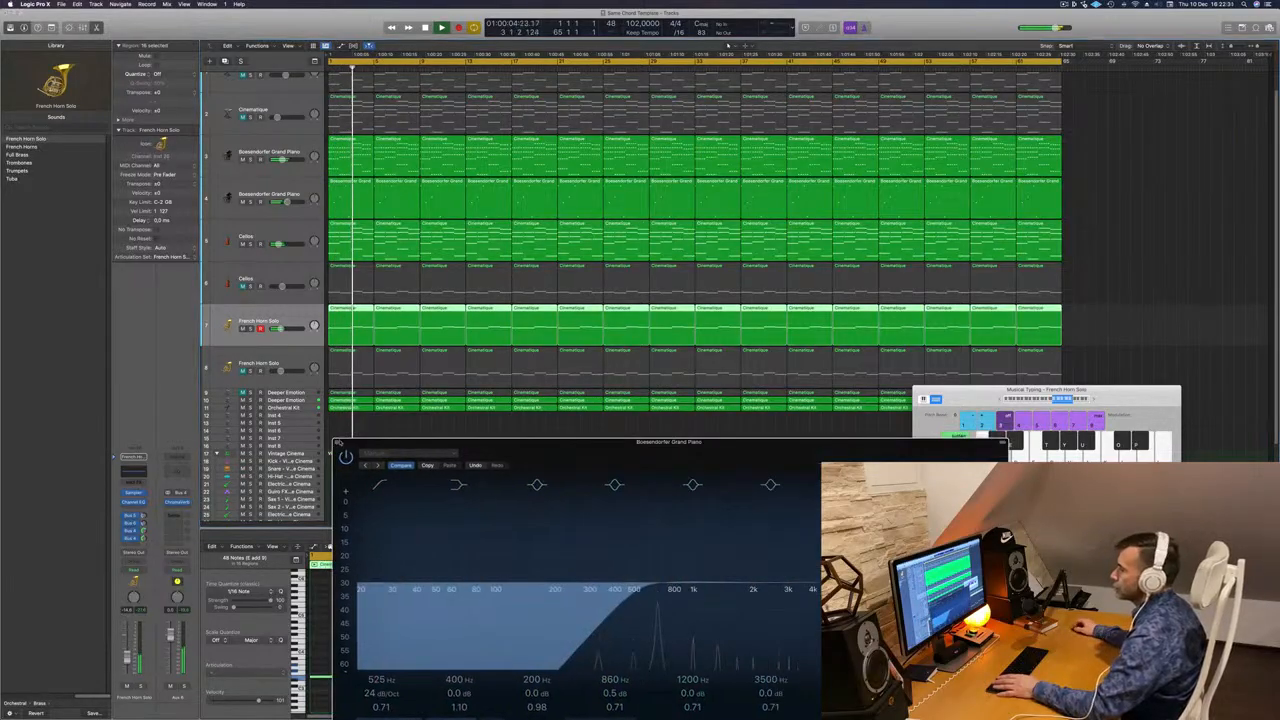
click(337, 442)
click(230, 157)
key(space)
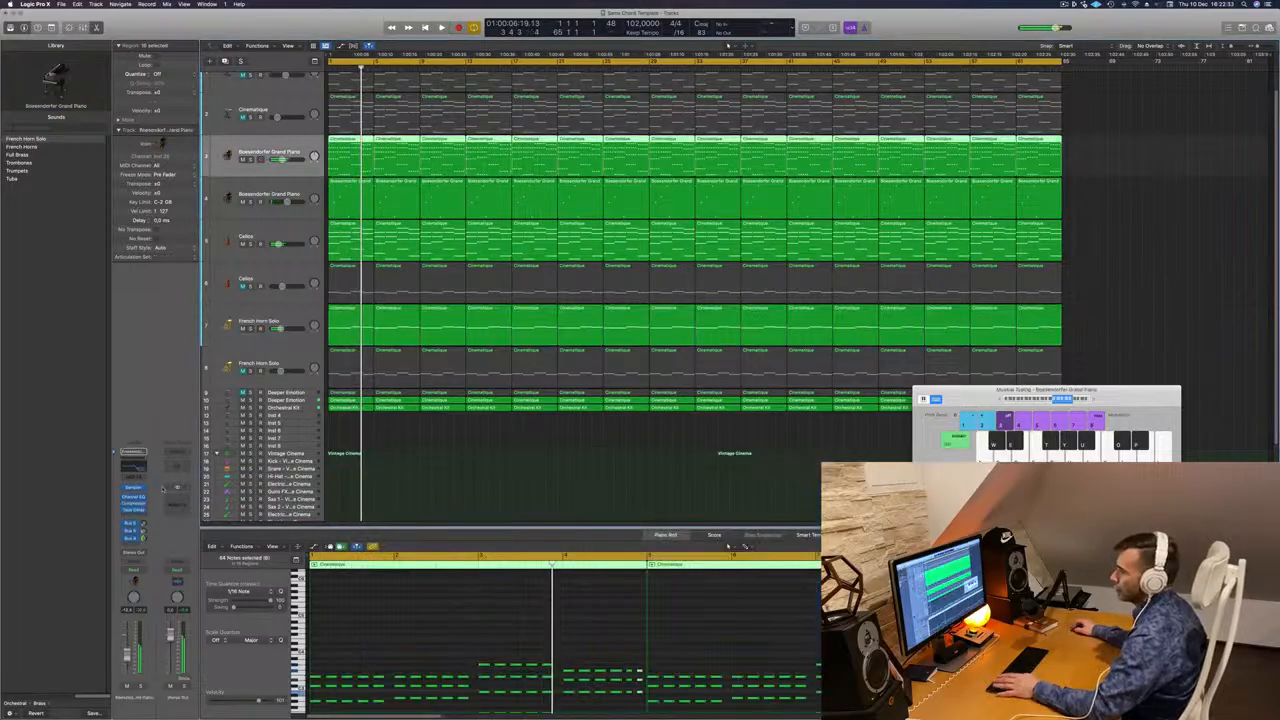
key(space)
click(133, 467)
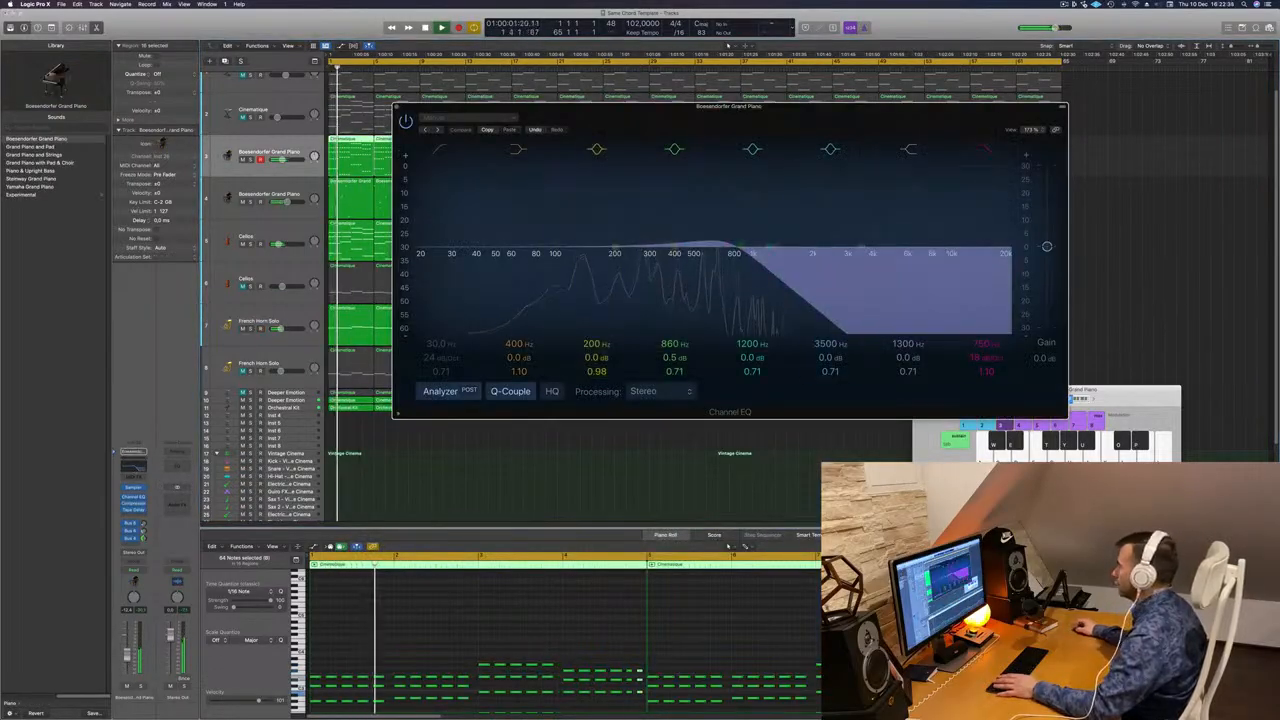
Set the chord piano's high cut to 1280 Hz at 36 dB/Oct and its low cut to 153 Hz, and restart playback
drag(986, 357, 982, 343)
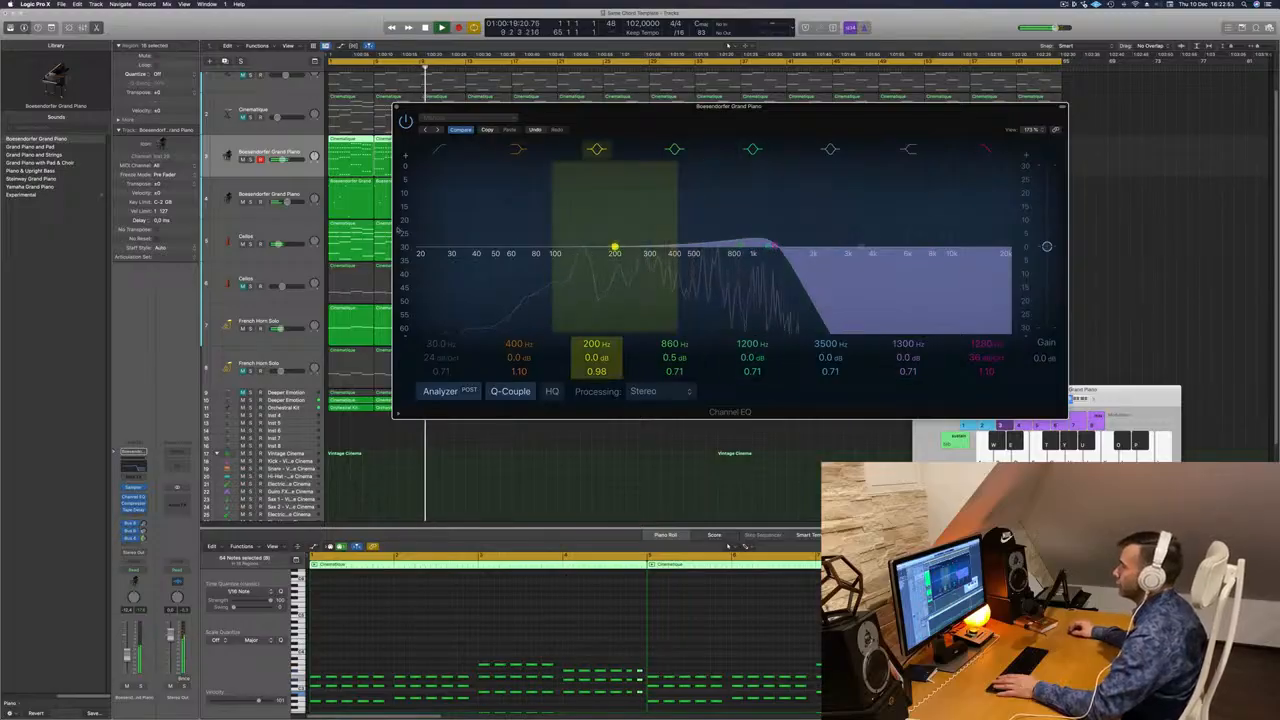
drag(440, 253, 573, 240)
key(space)
key(space)
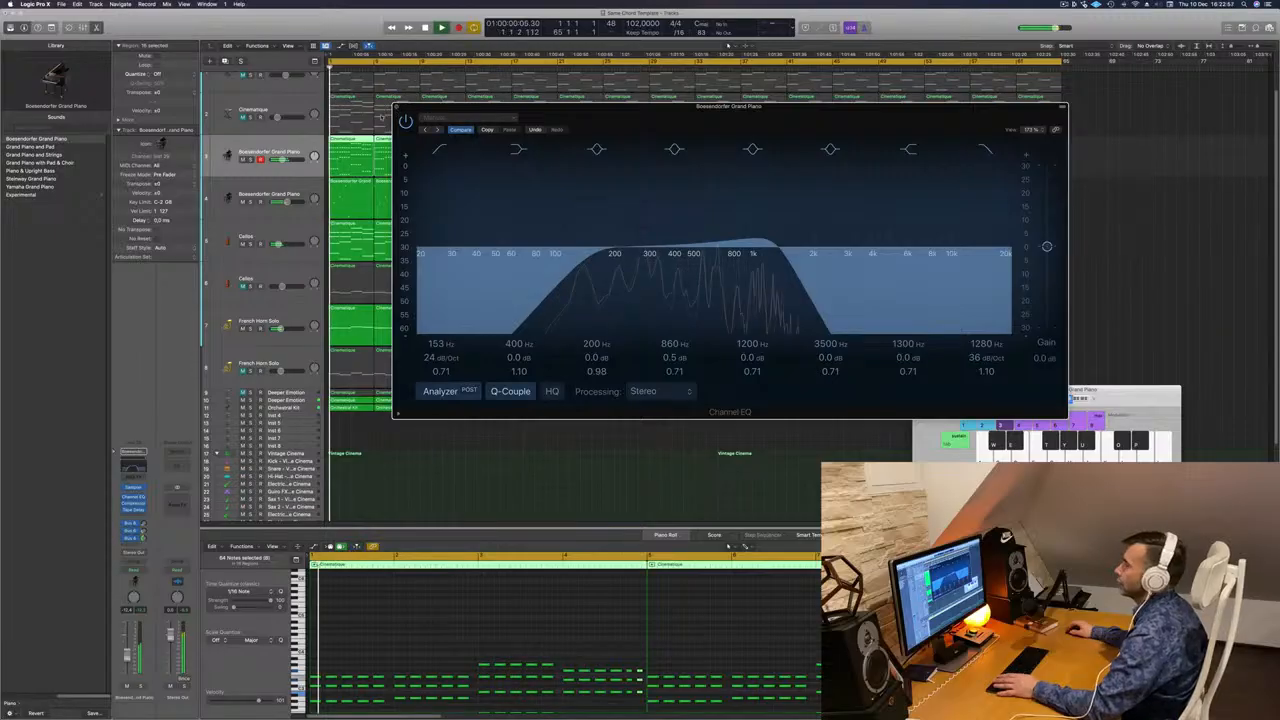
Close the chord piano's Channel EQ window and listen to the arrangement again from the beginning
click(396, 106)
key(space)
key(space)
key(space)
key(space)
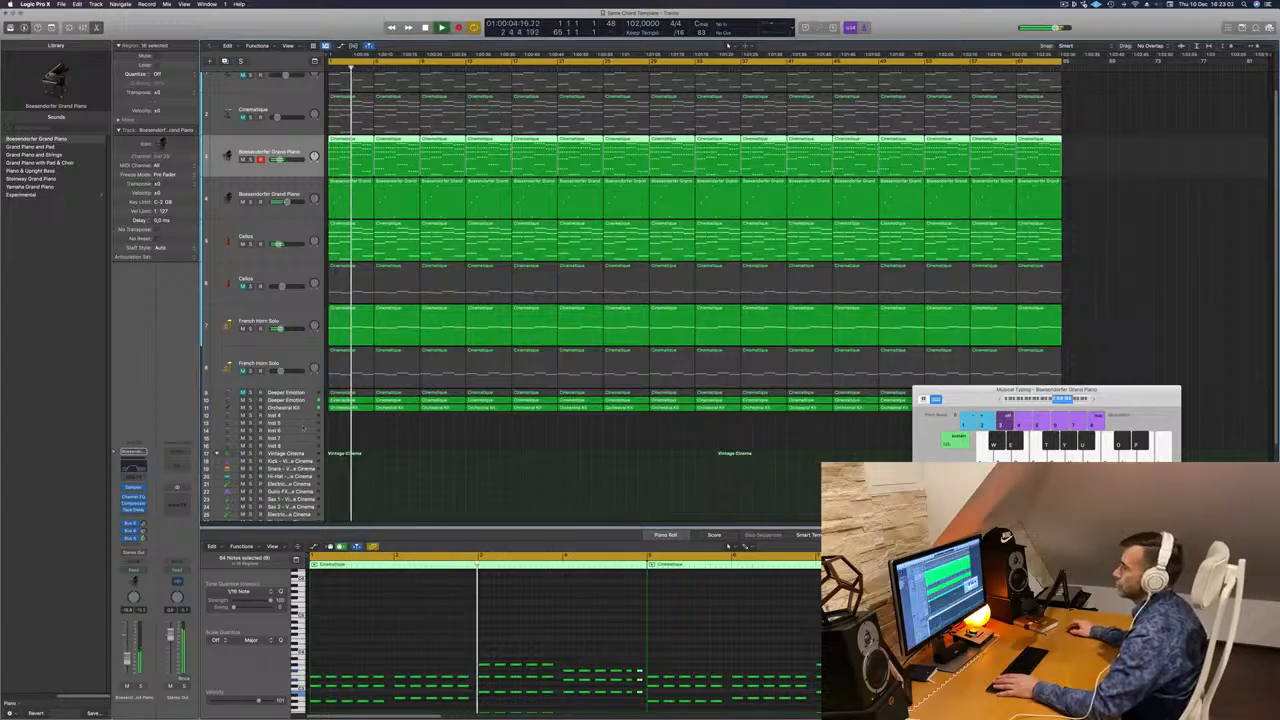
Select and unmute the first Deeper Emotion track, restarting playback to hear it in the arrangement
click(290, 393)
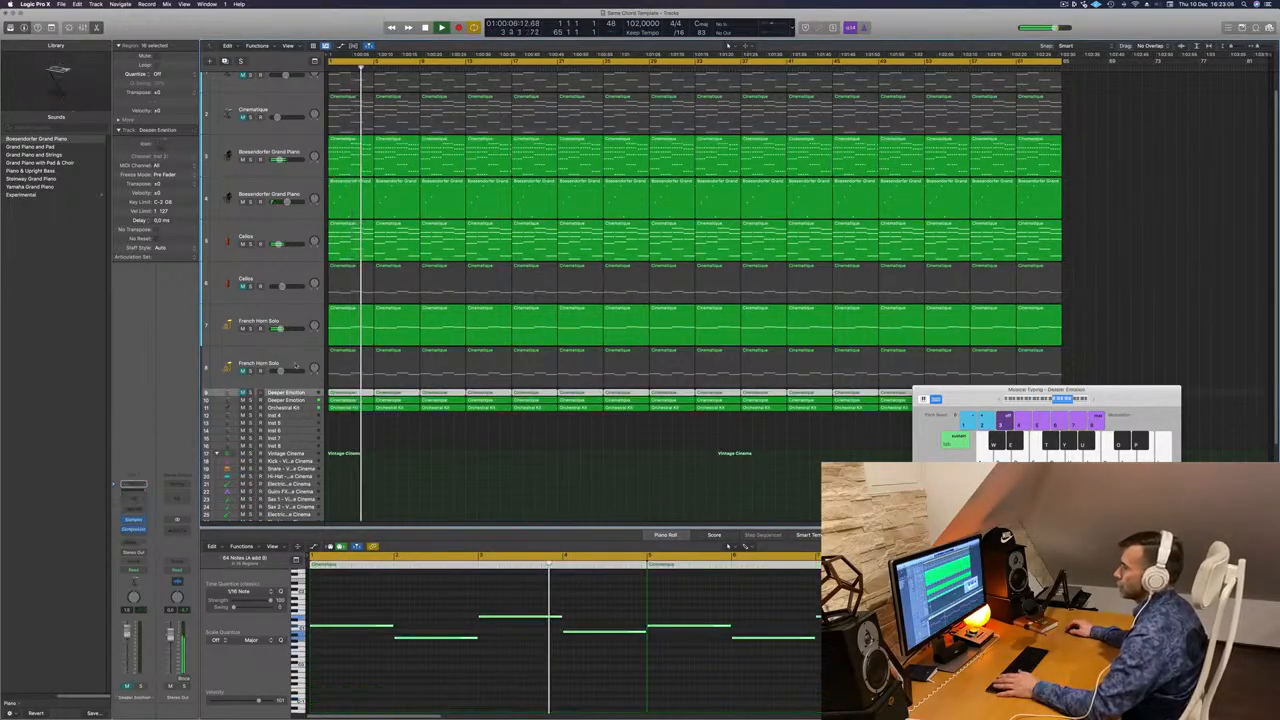
key(space)
key(space)
click(243, 393)
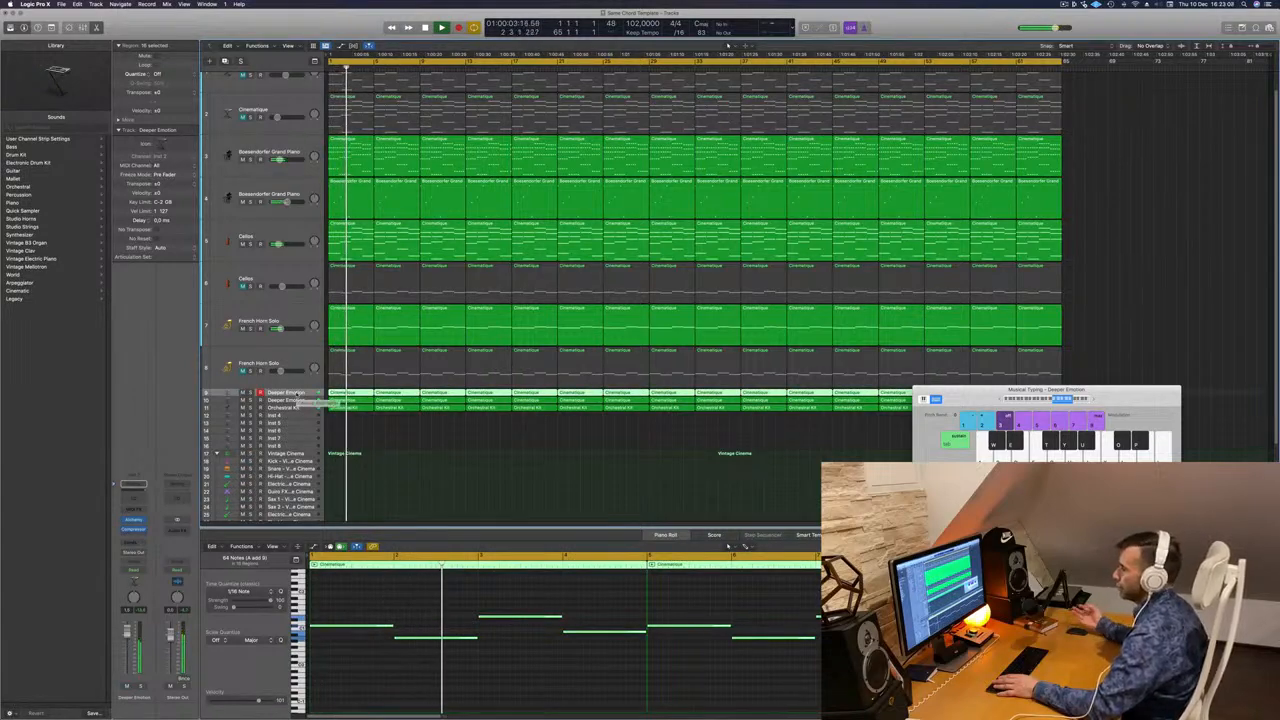
Unmute the lower French Horn Solo track and add a send to Bus 4 on its channel
click(243, 370)
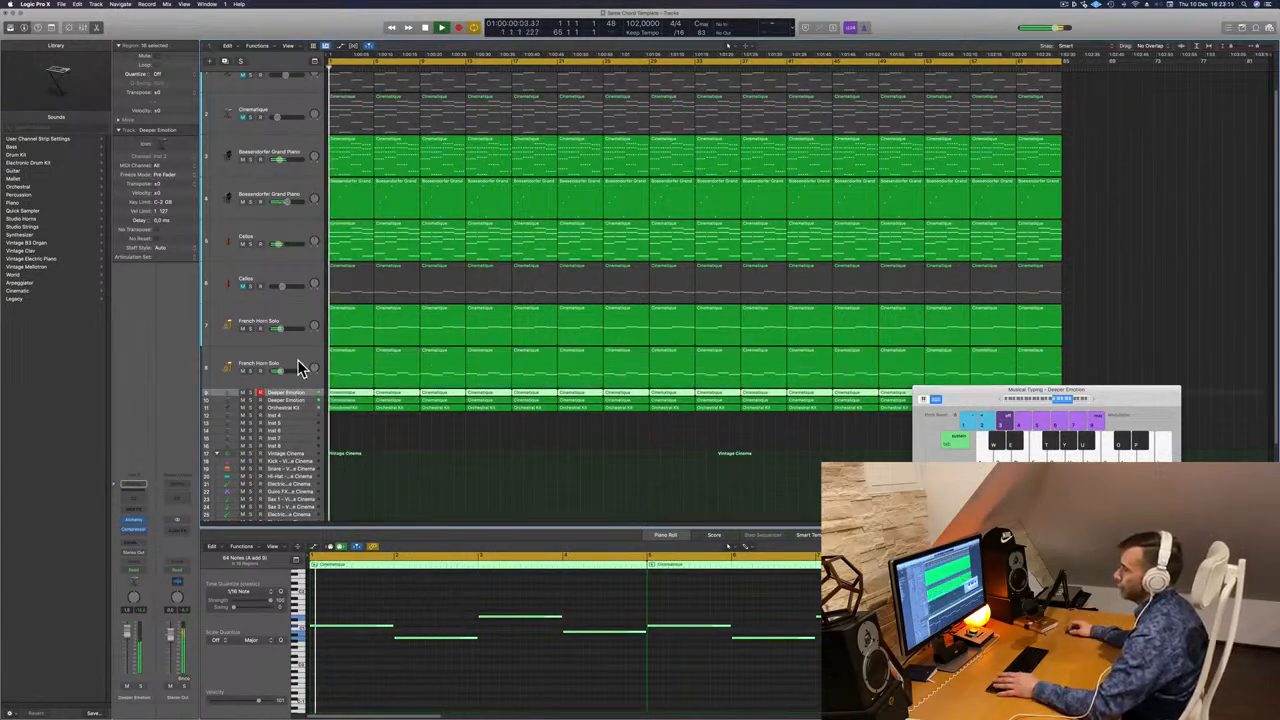
click(298, 366)
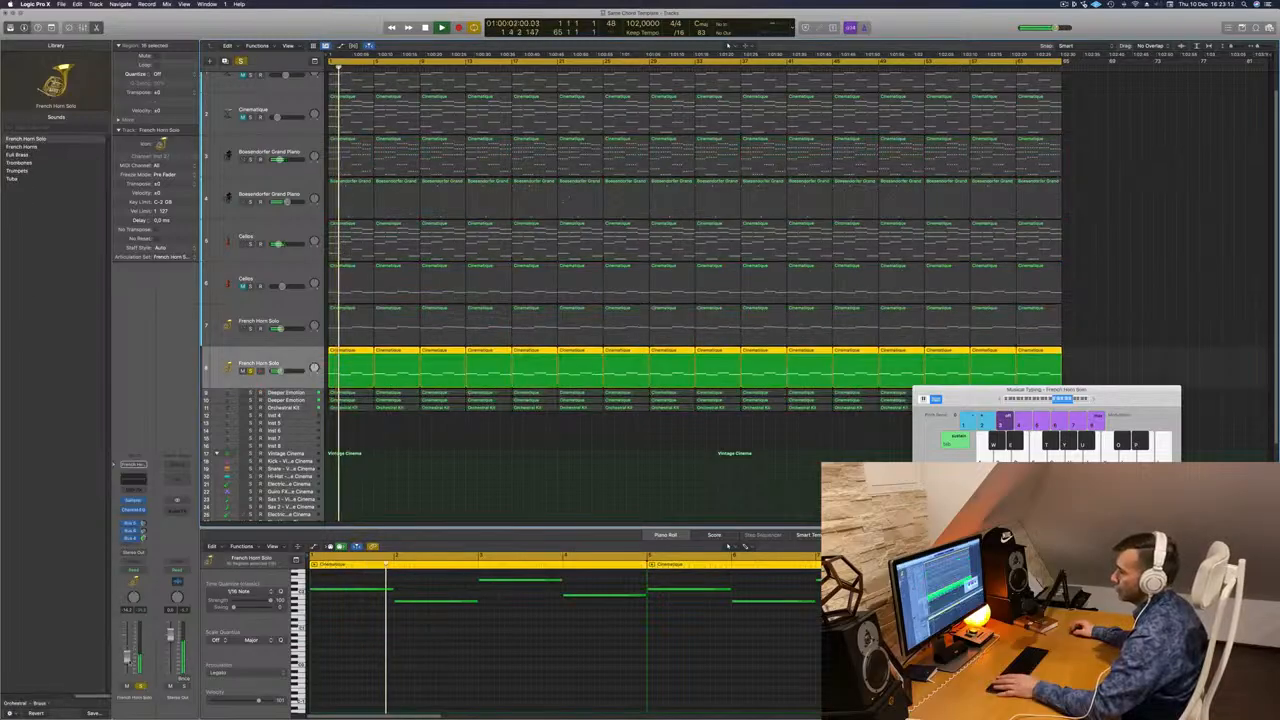
click(129, 548)
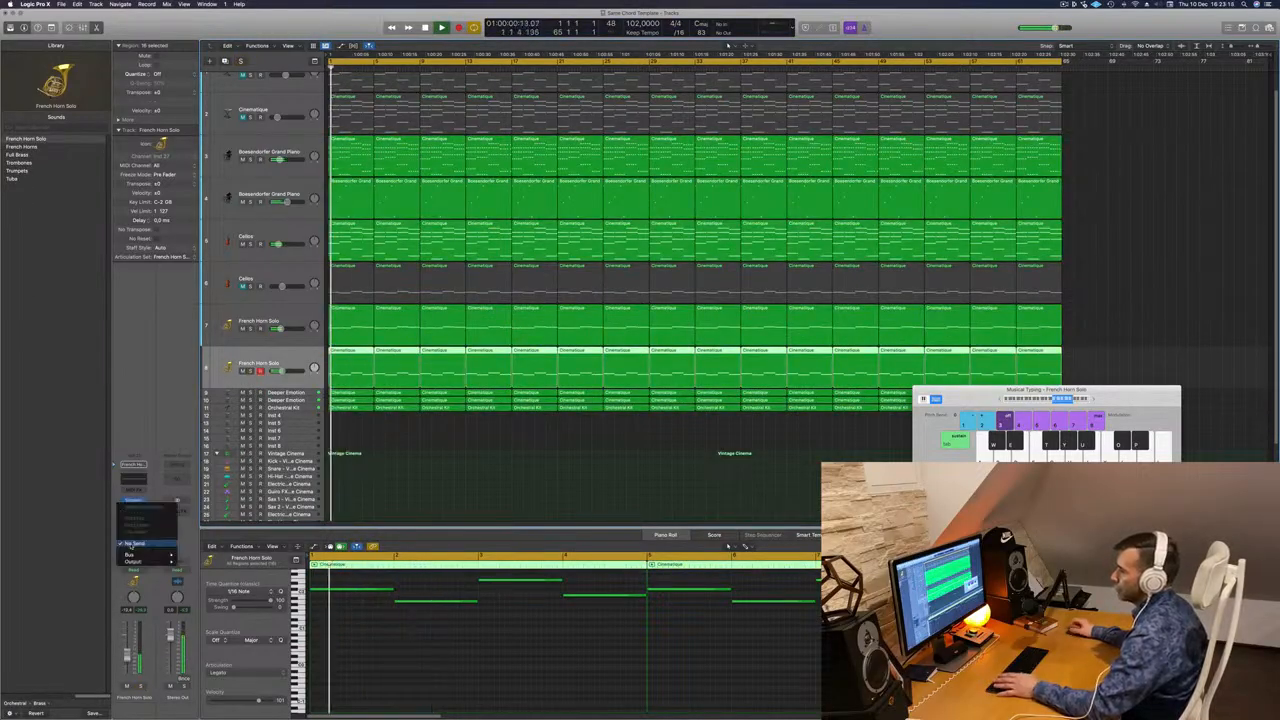
mouse_move(133, 555)
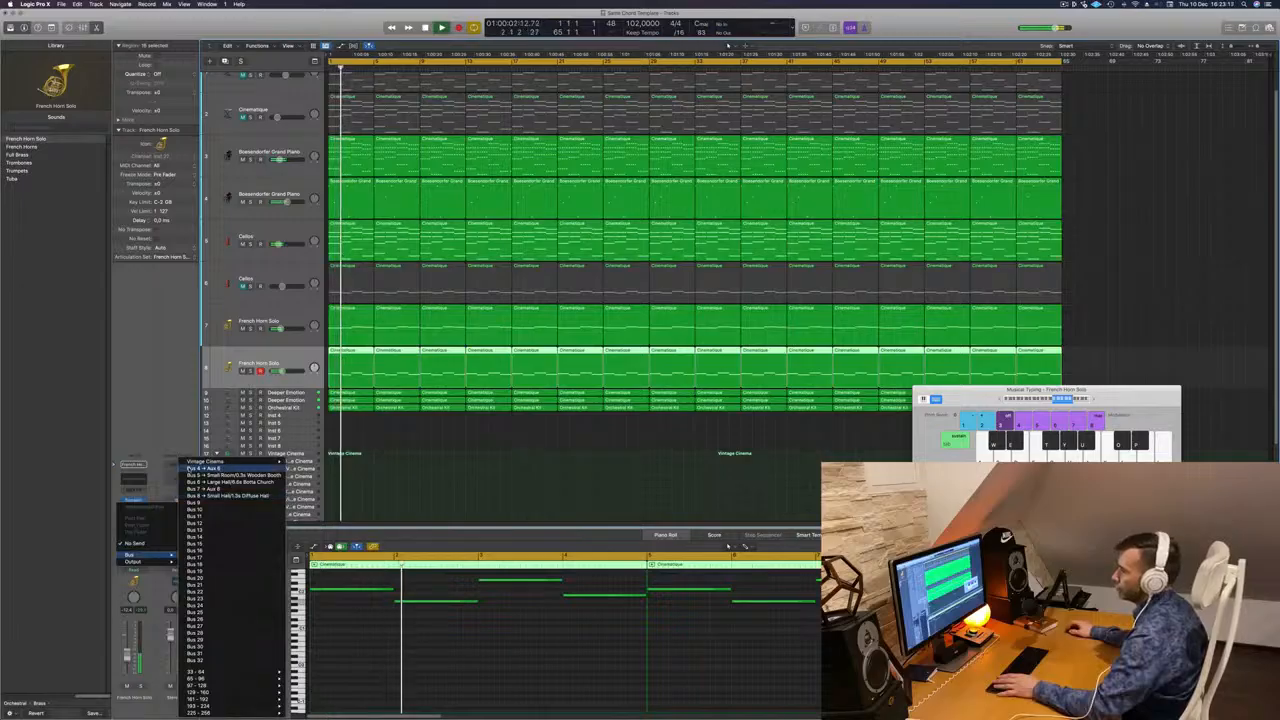
click(215, 470)
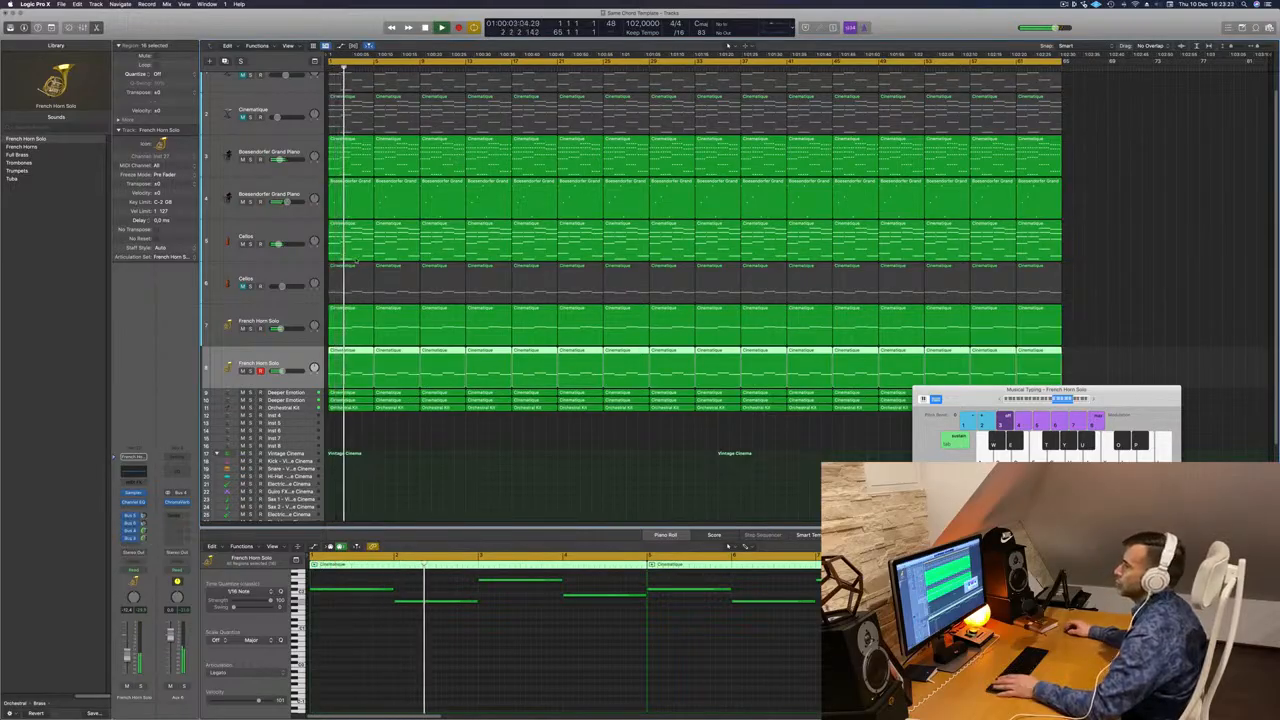
Select and unmute the lower Cellos track and play the arrangement with it
click(280, 276)
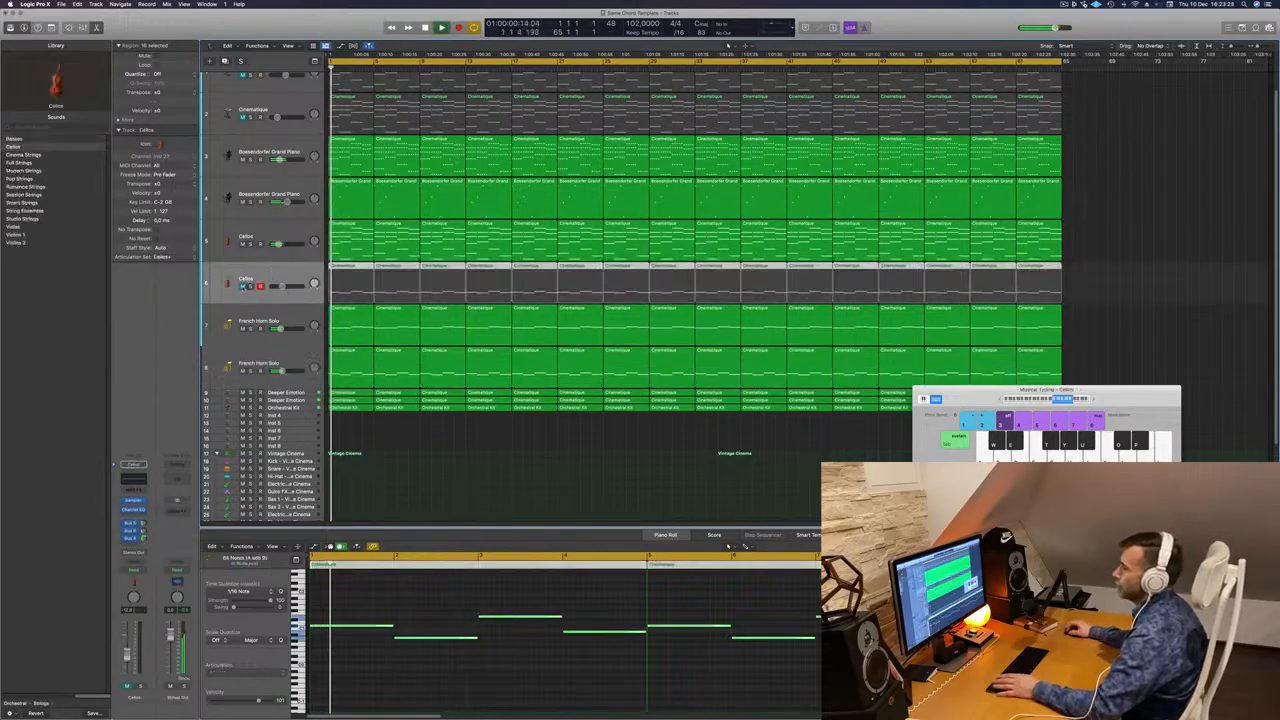
click(243, 287)
key(space)
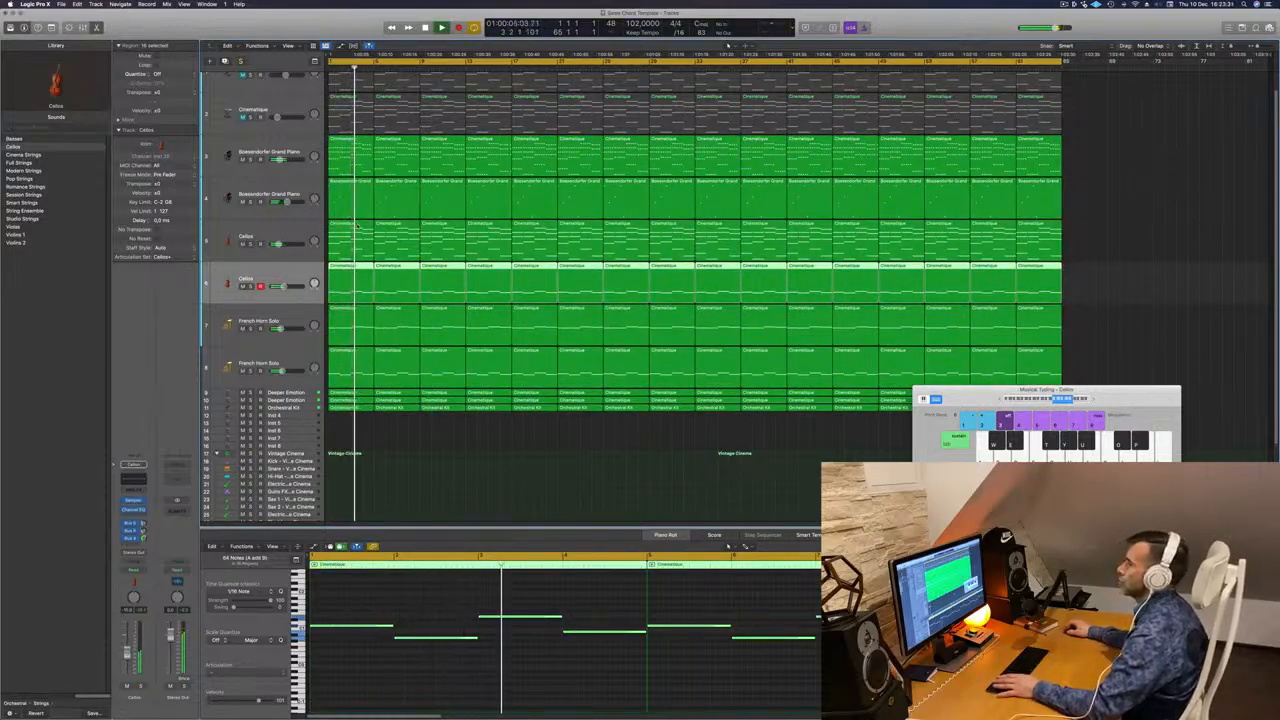
Select and unmute the Cinematique track and restart playback to hear it in the arrangement
scroll(356, 226, up, 2)
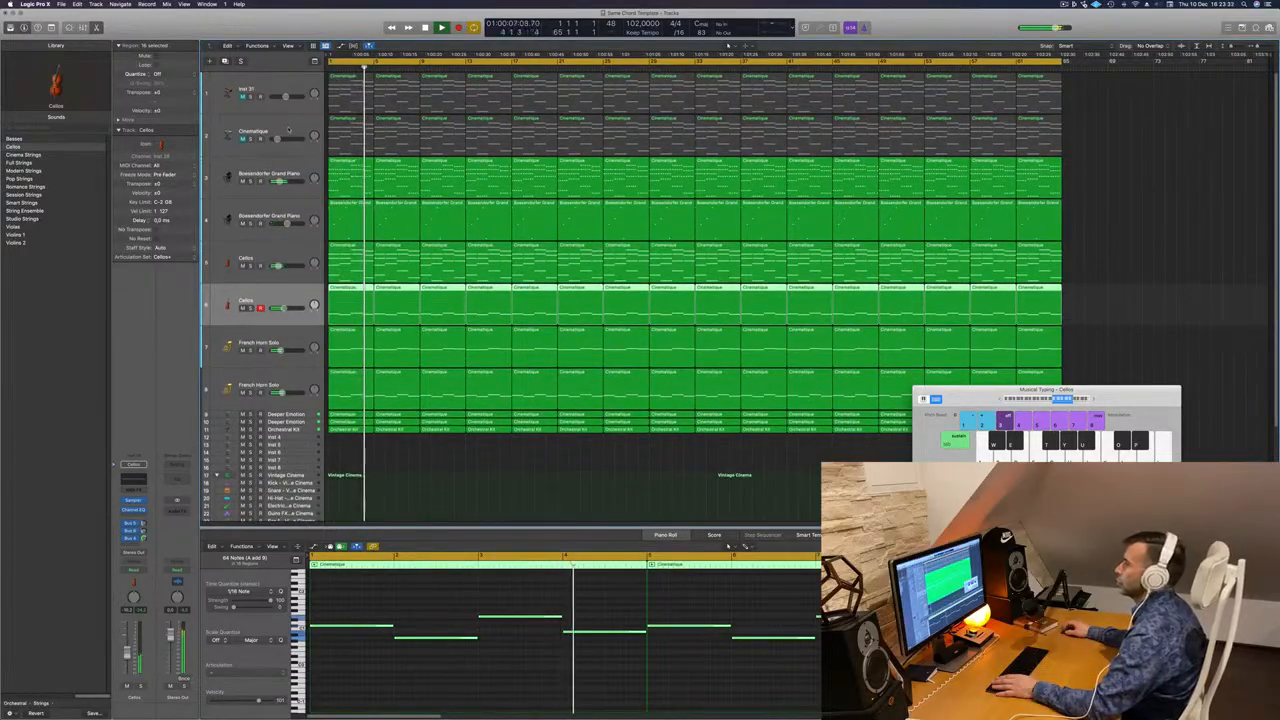
click(288, 130)
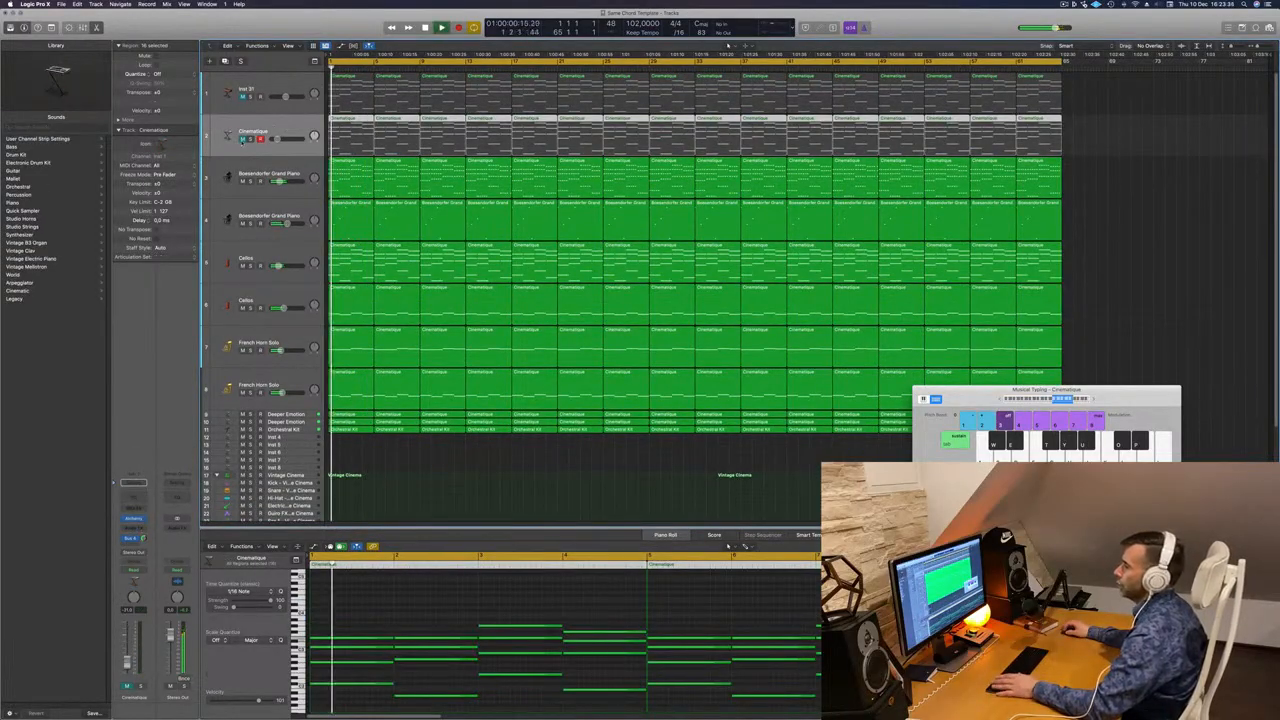
click(242, 140)
key(Return)
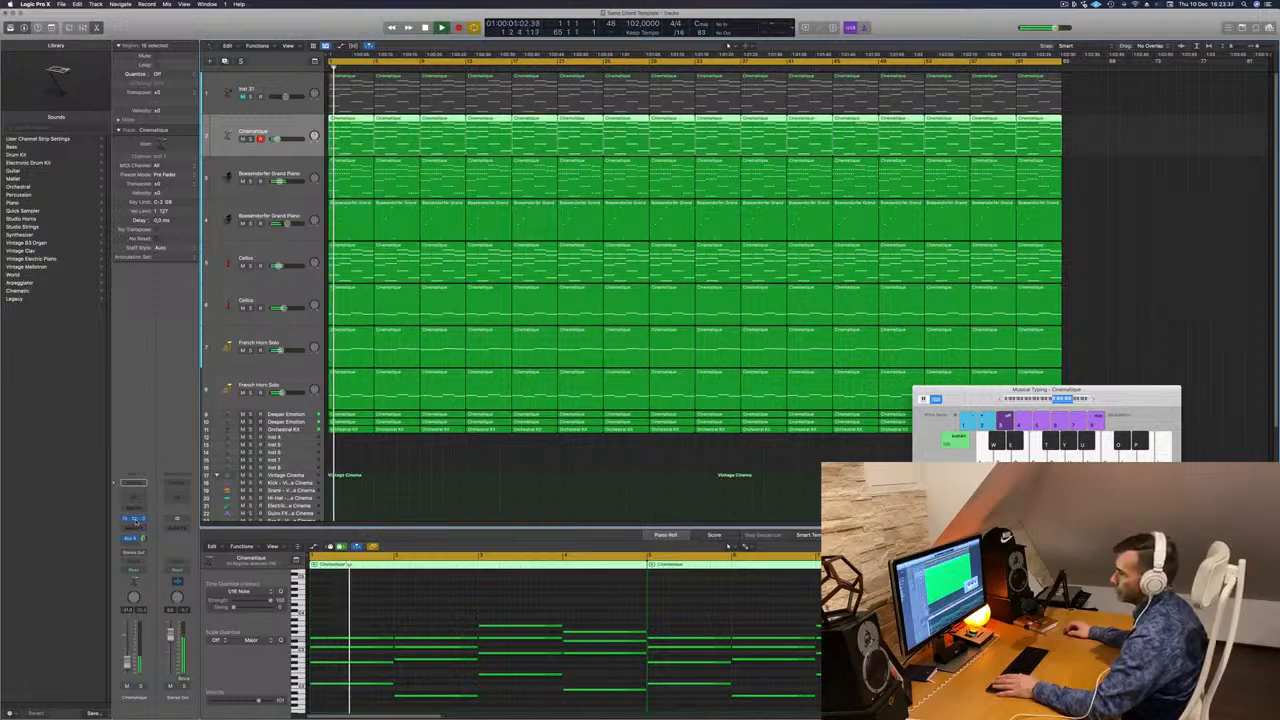
Open the Alchemy instrument on the Cinematique track and move its window aside while the arrangement plays
click(134, 519)
key(Return)
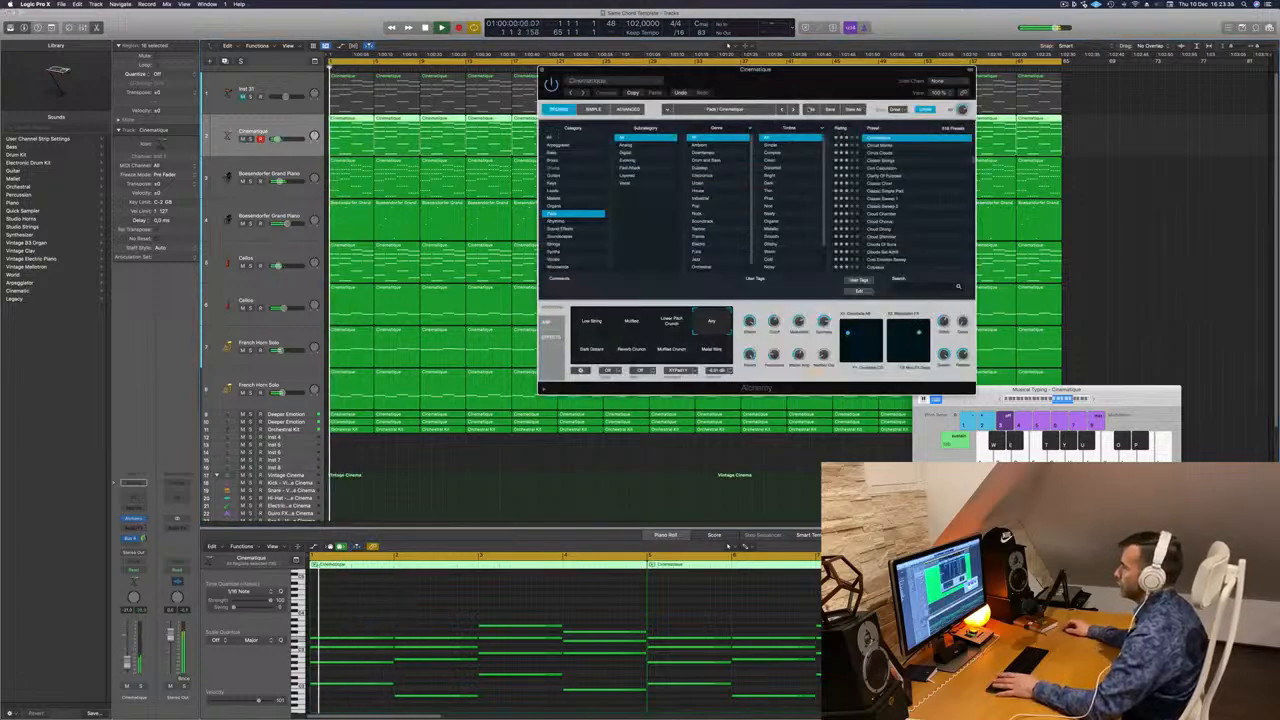
drag(797, 94, 896, 253)
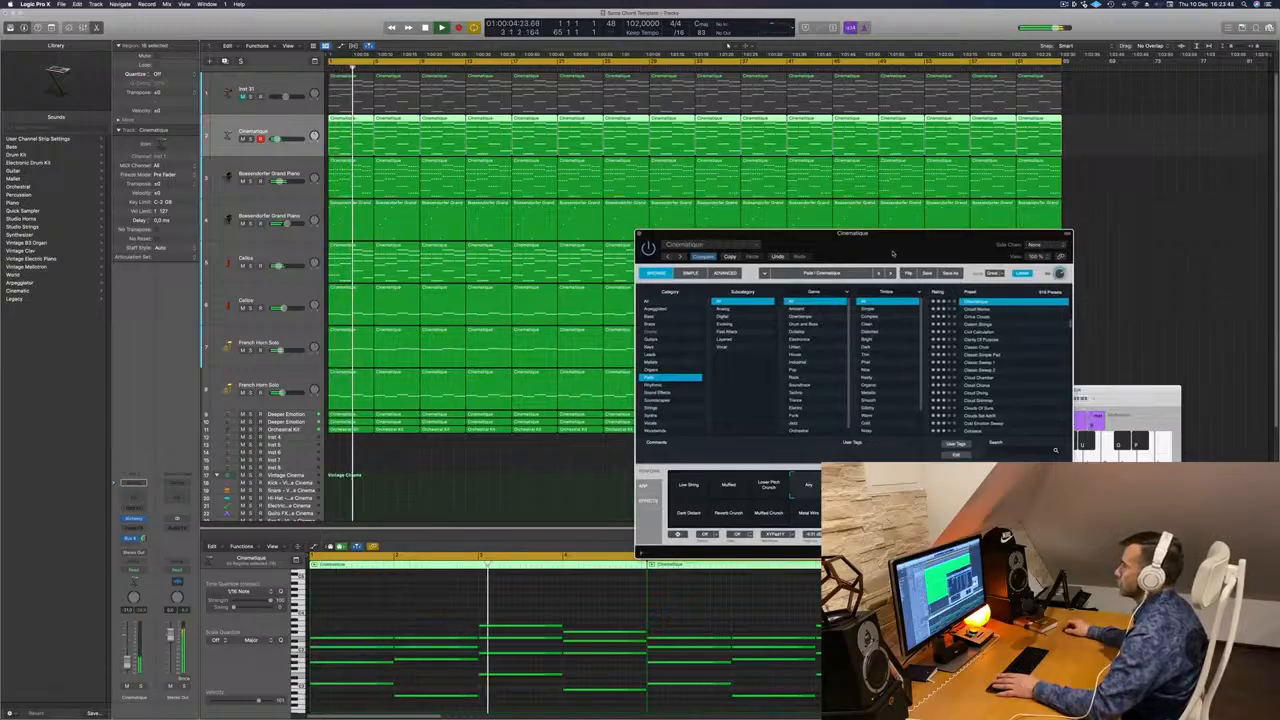
drag(892, 253, 903, 241)
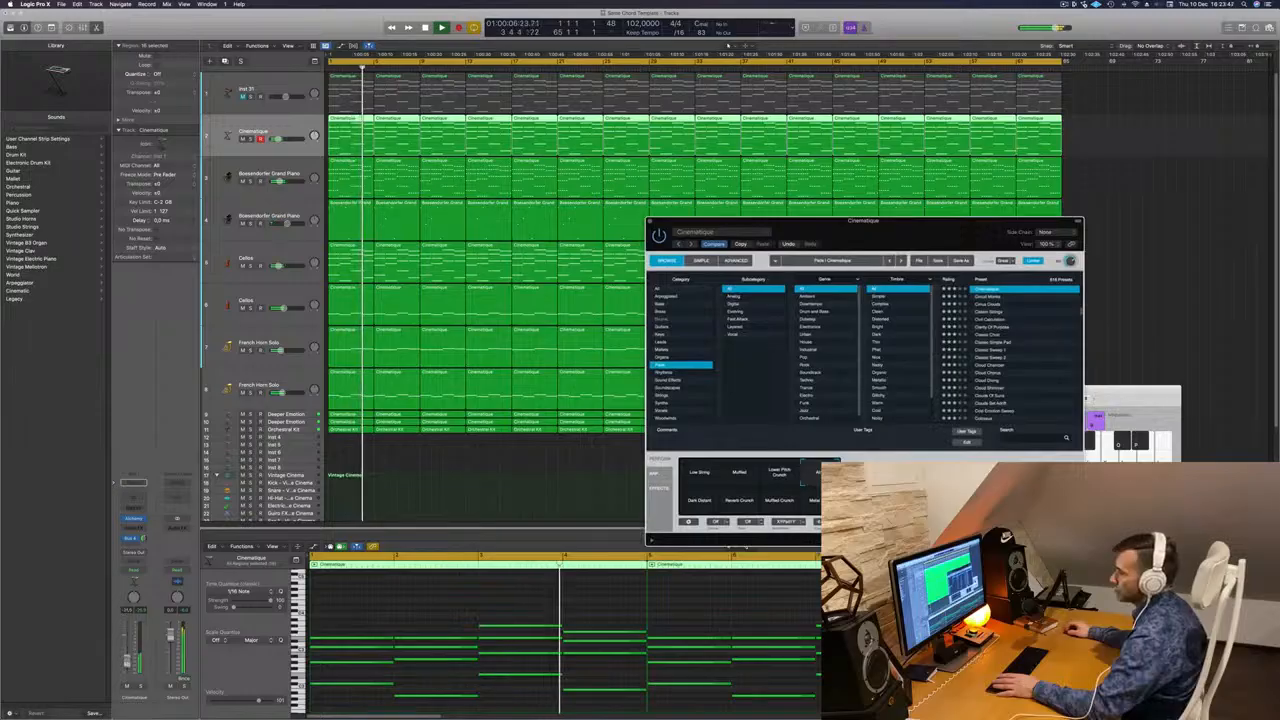
Add a Channel EQ to the Cinematique track with a low cut at around 200 Hz, and close the EQ window
click(141, 500)
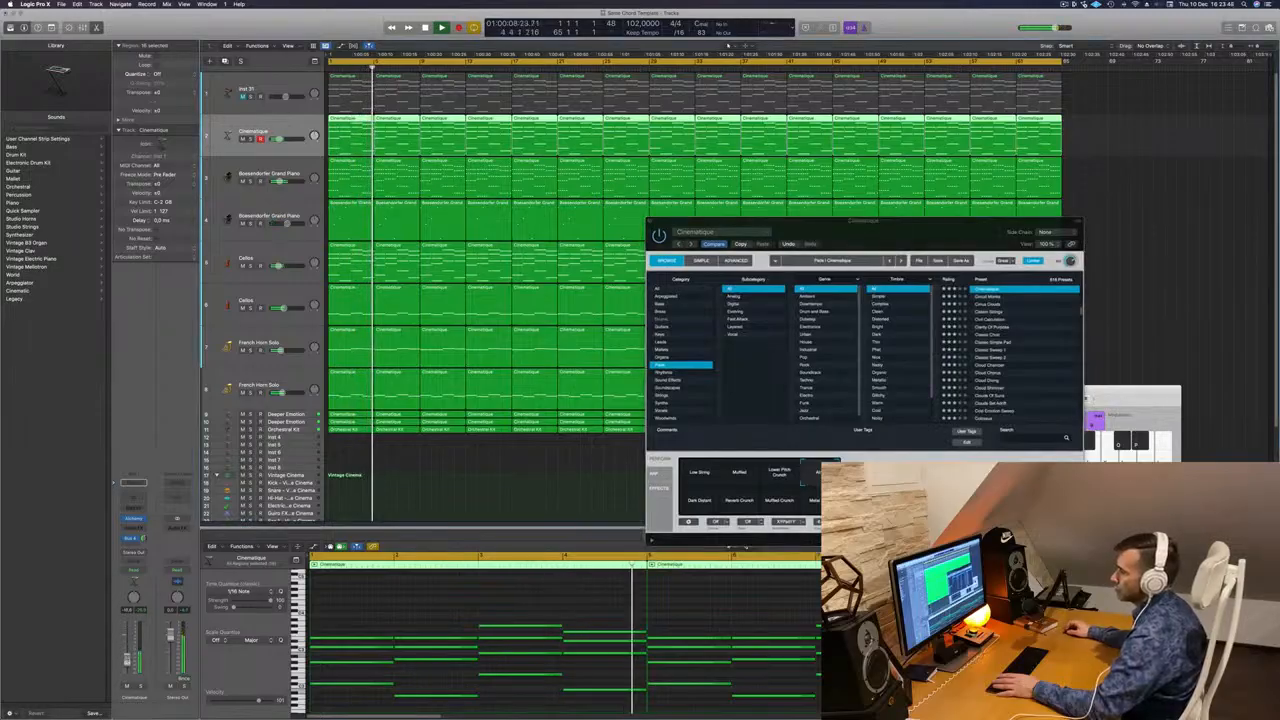
click(136, 488)
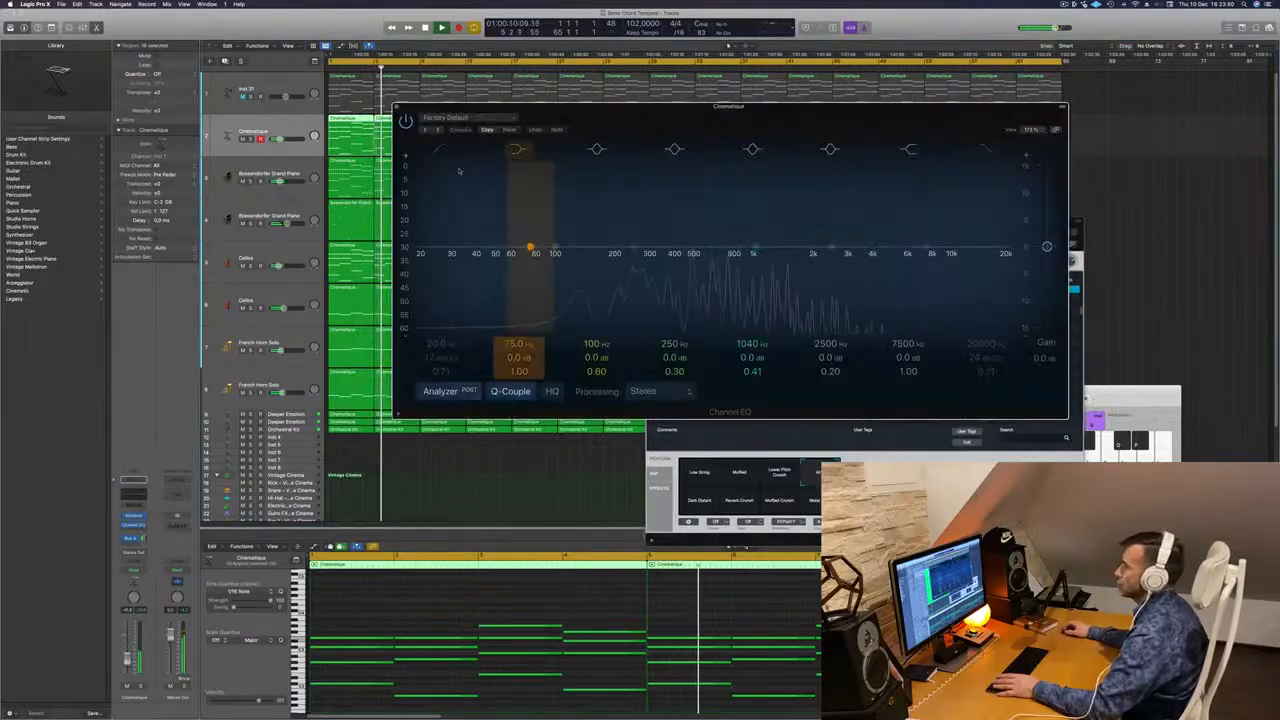
drag(433, 182, 628, 266)
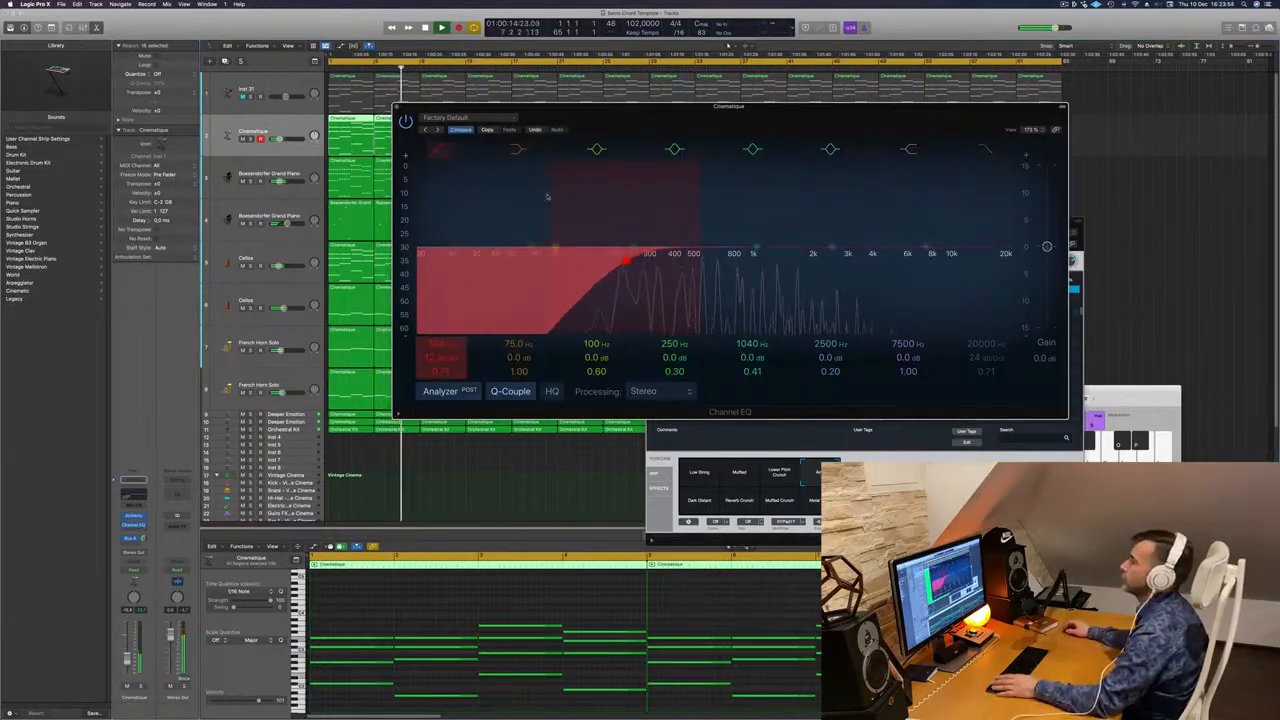
key(super+w)
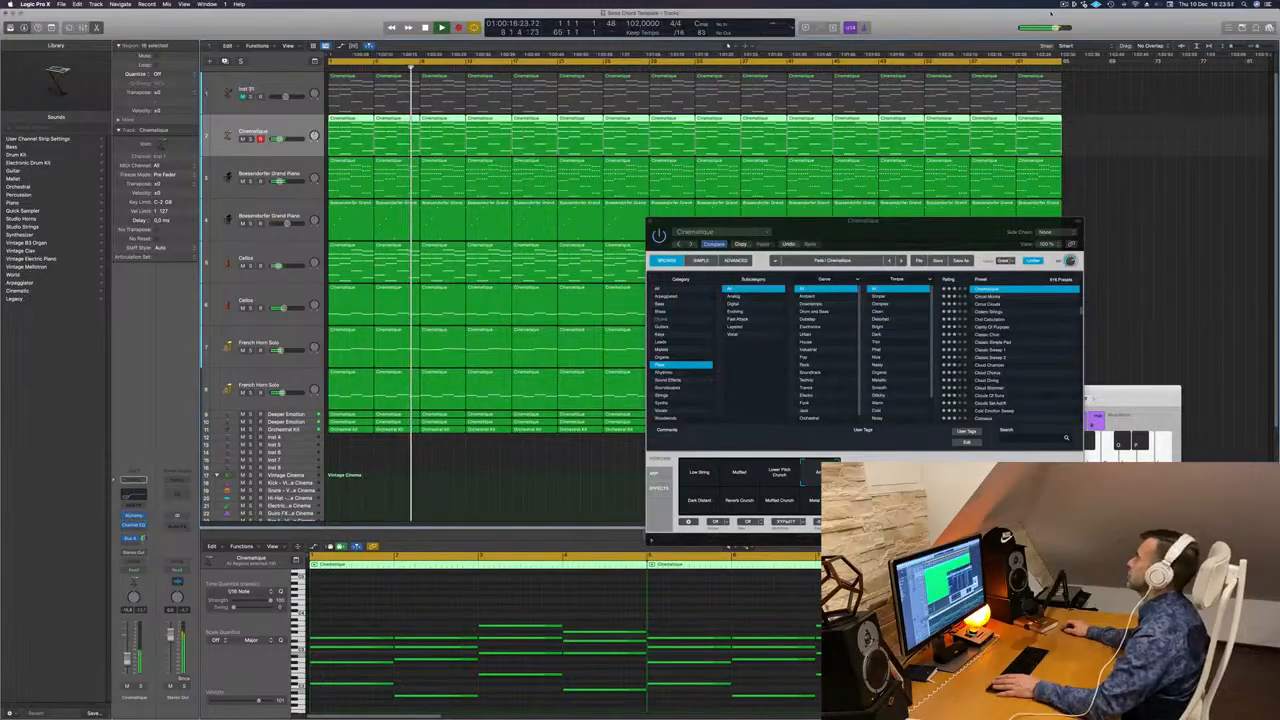
Close the Alchemy window, deselect the regions and play the arrangement from the beginning
click(1066, 4)
click(974, 25)
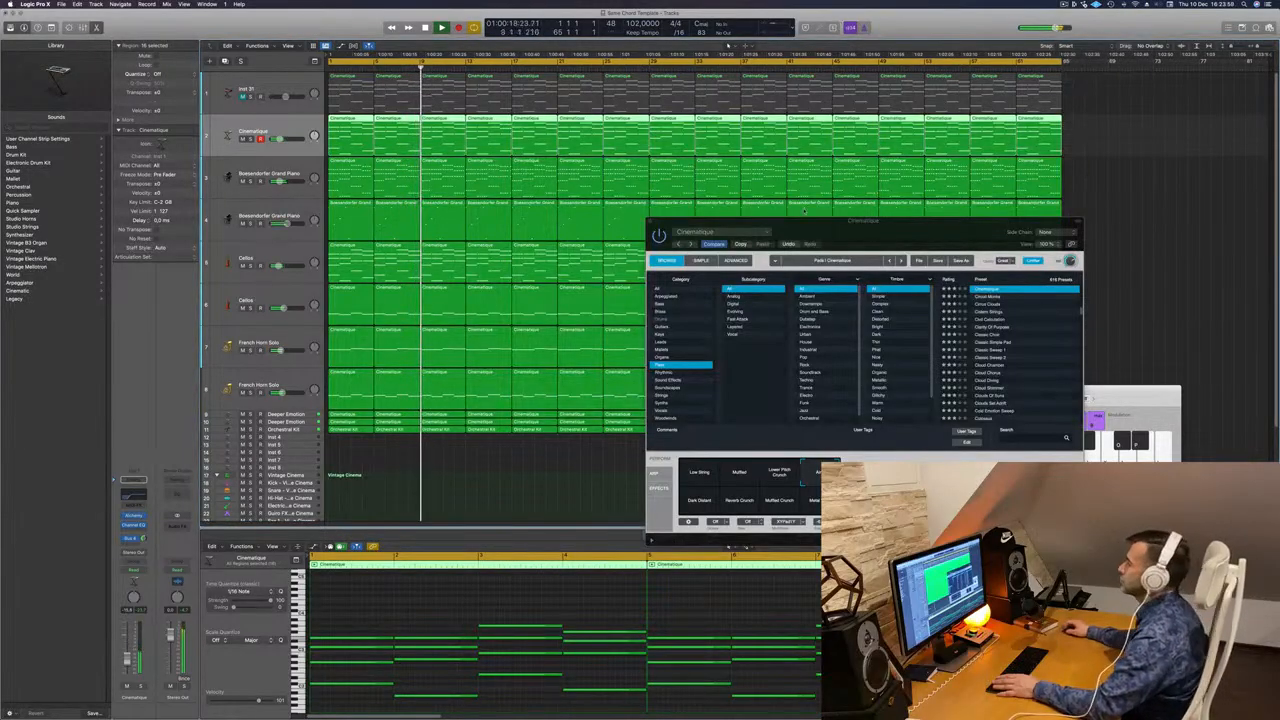
drag(662, 225, 533, 244)
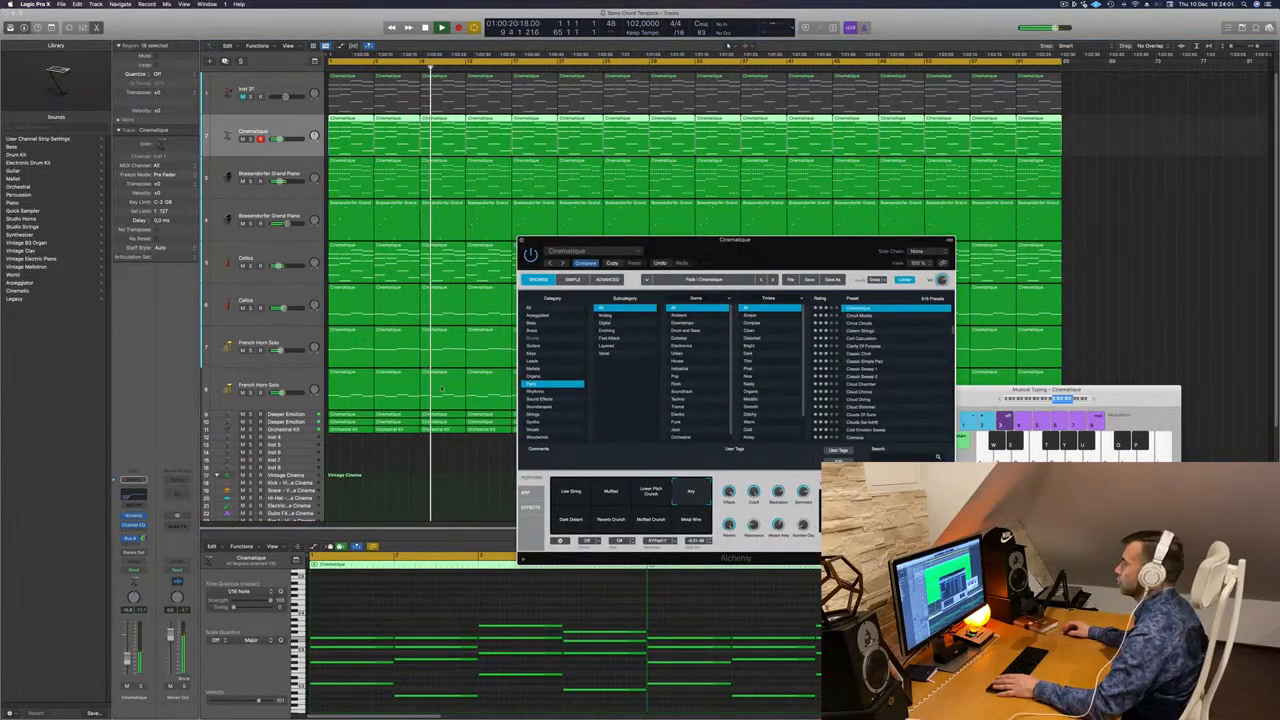
click(522, 243)
click(411, 443)
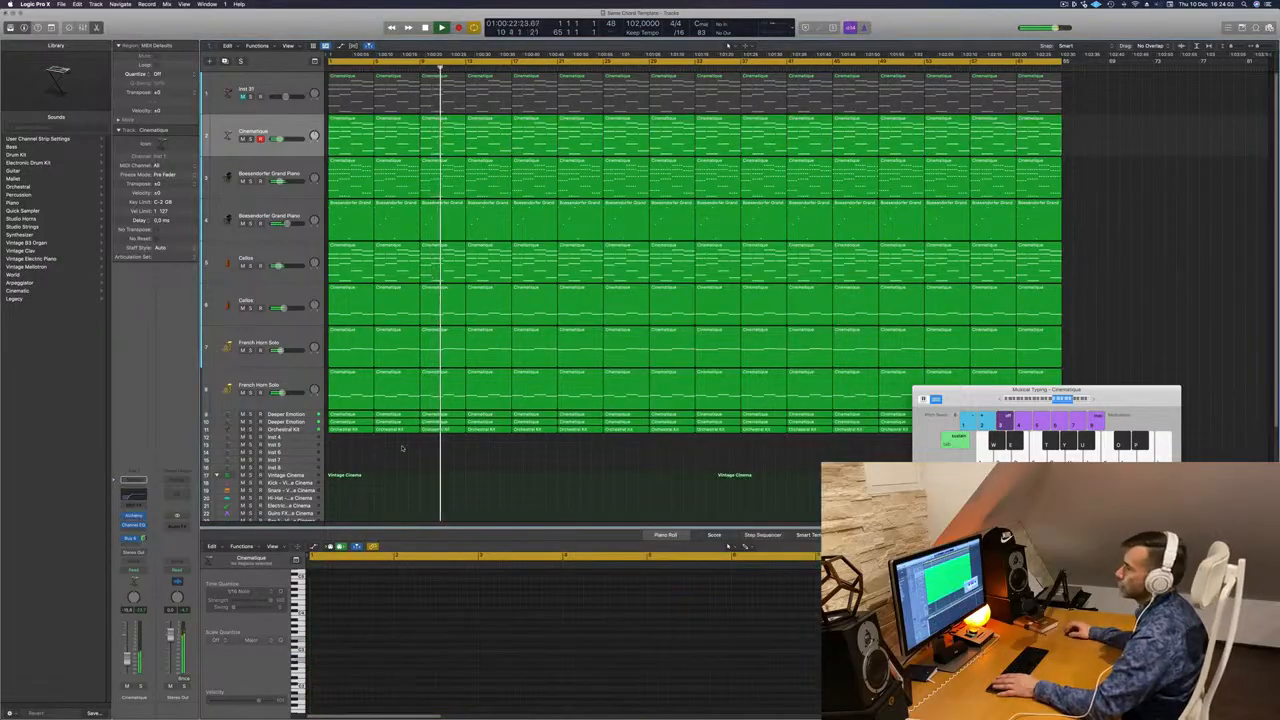
key(Return)
Select and unmute the Inst 31 track, restarting playback to hear it with the other layers
click(275, 89)
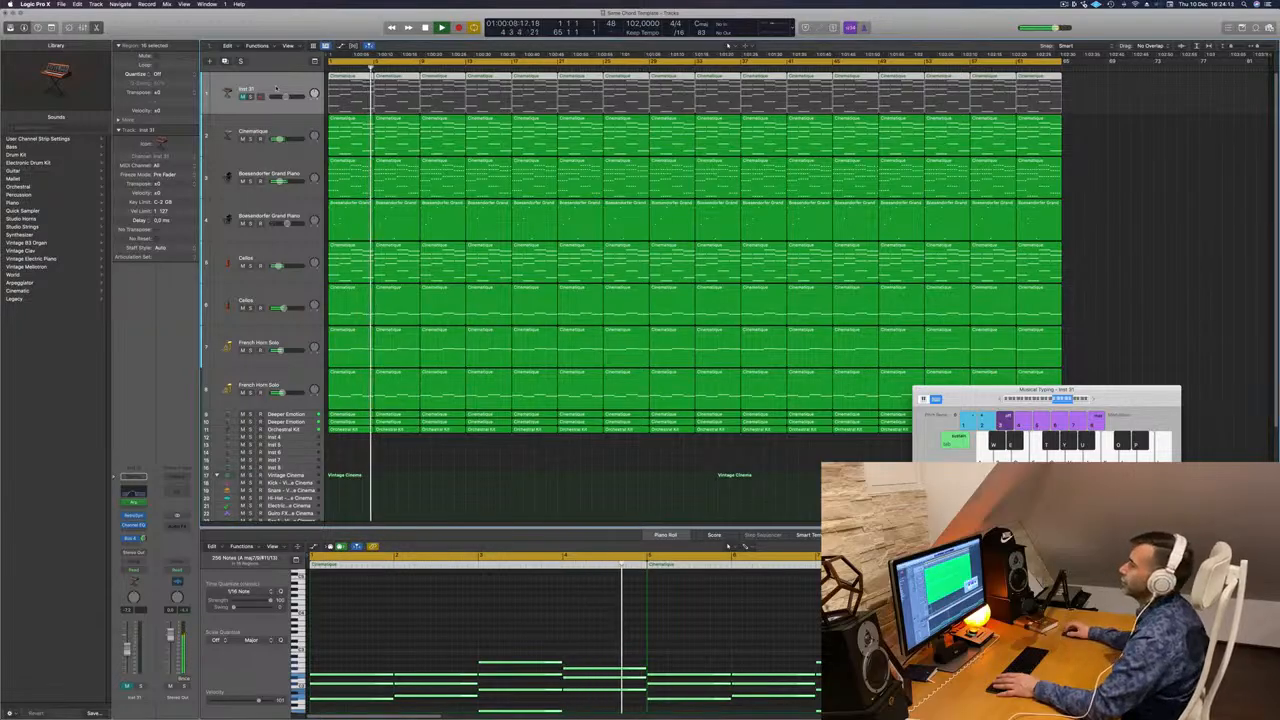
key(Return)
click(241, 98)
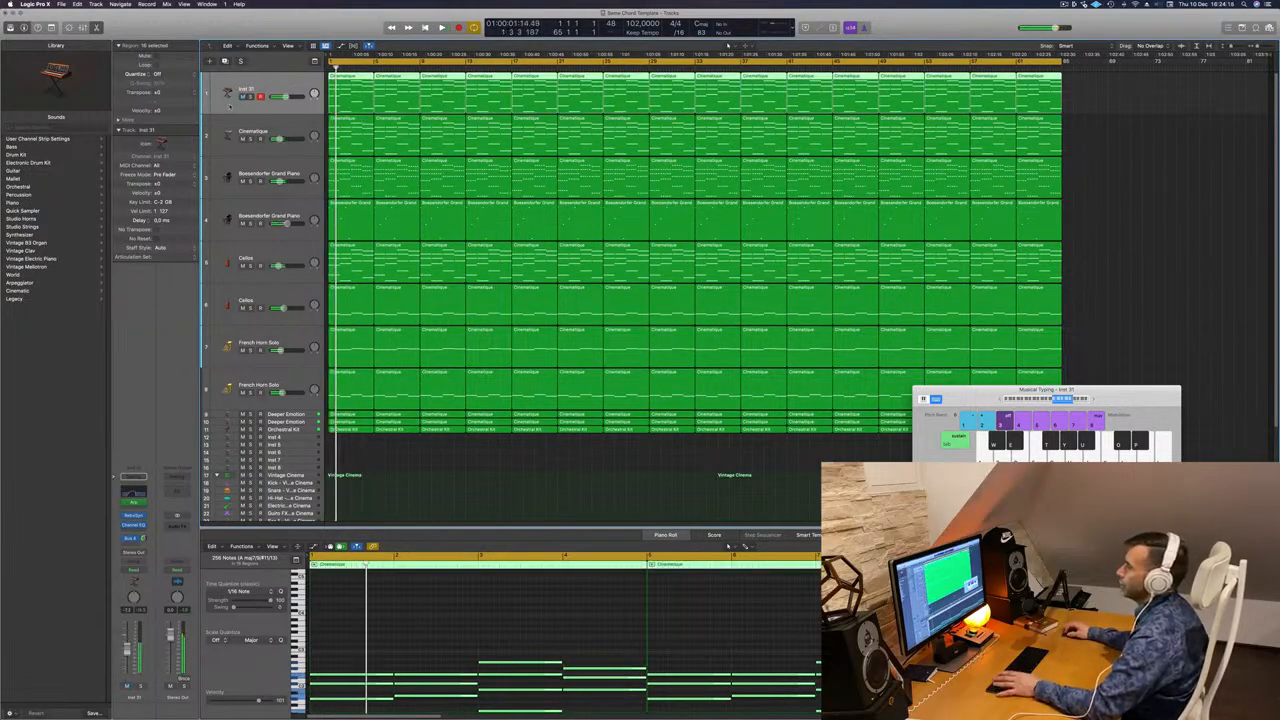
key(Return)
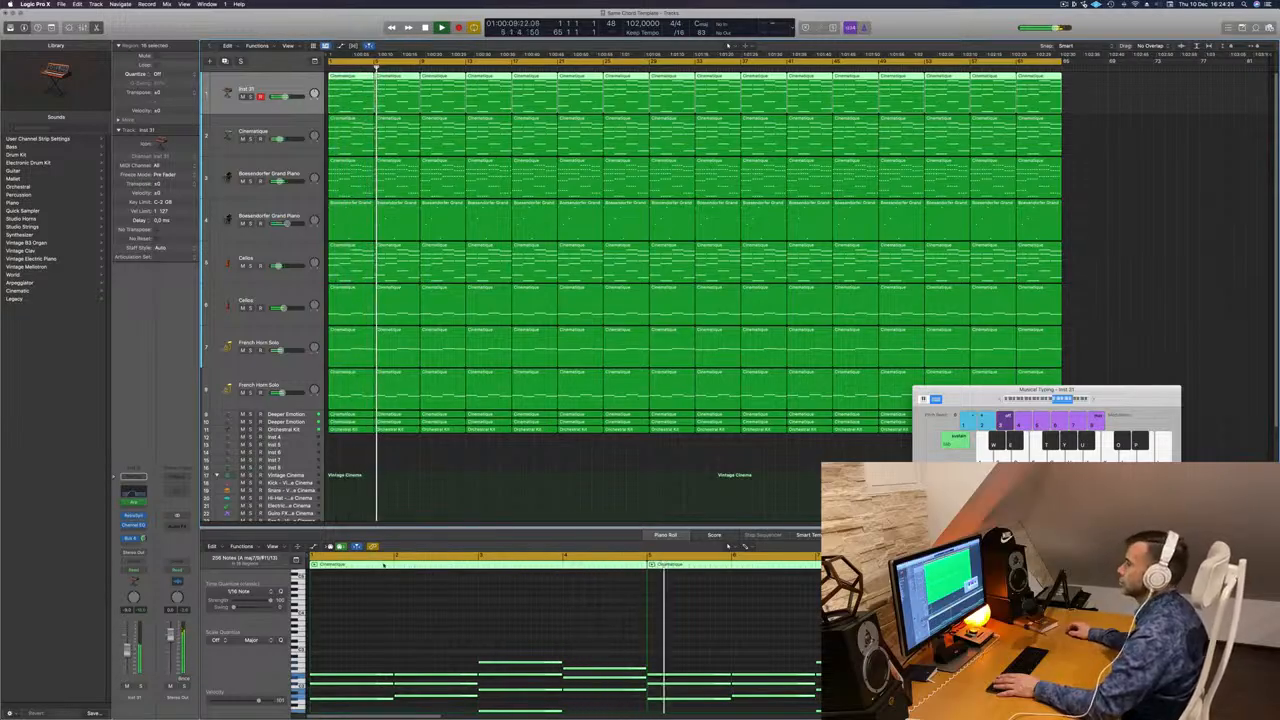
Select the lower Boesendorfer Grand Piano track, raise its volume slightly and replay the arrangement from the start
click(493, 499)
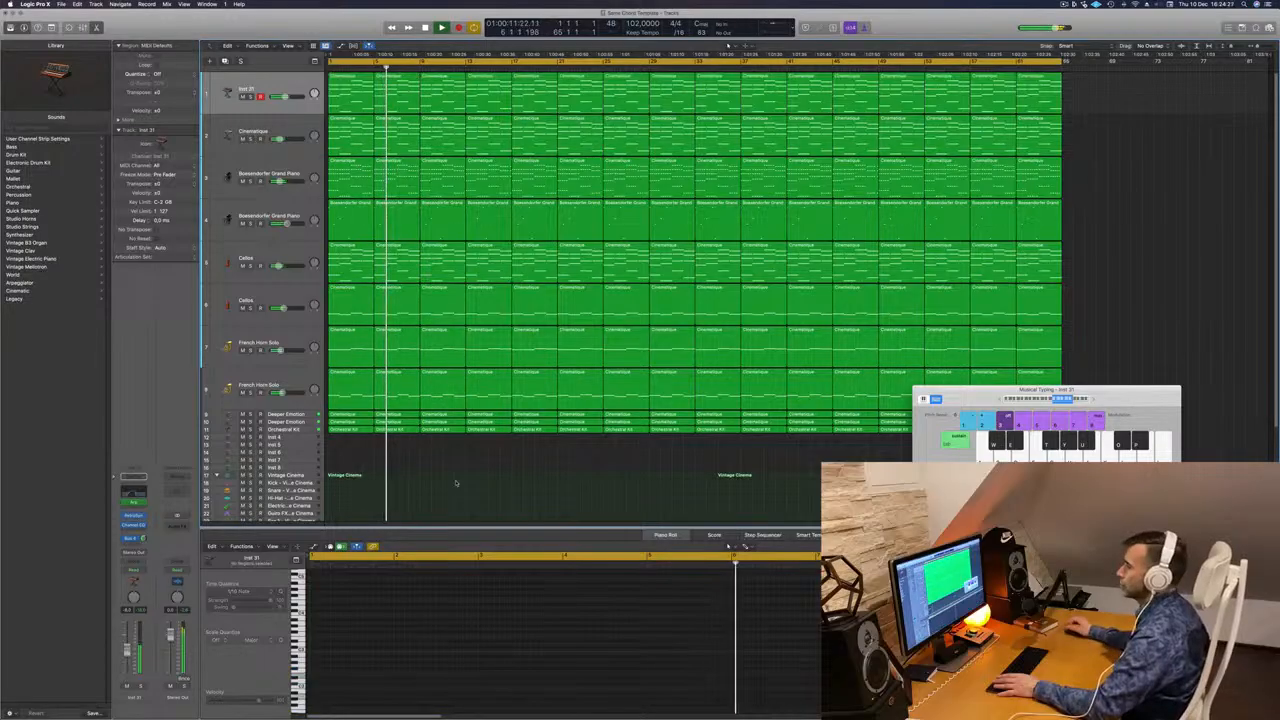
click(300, 214)
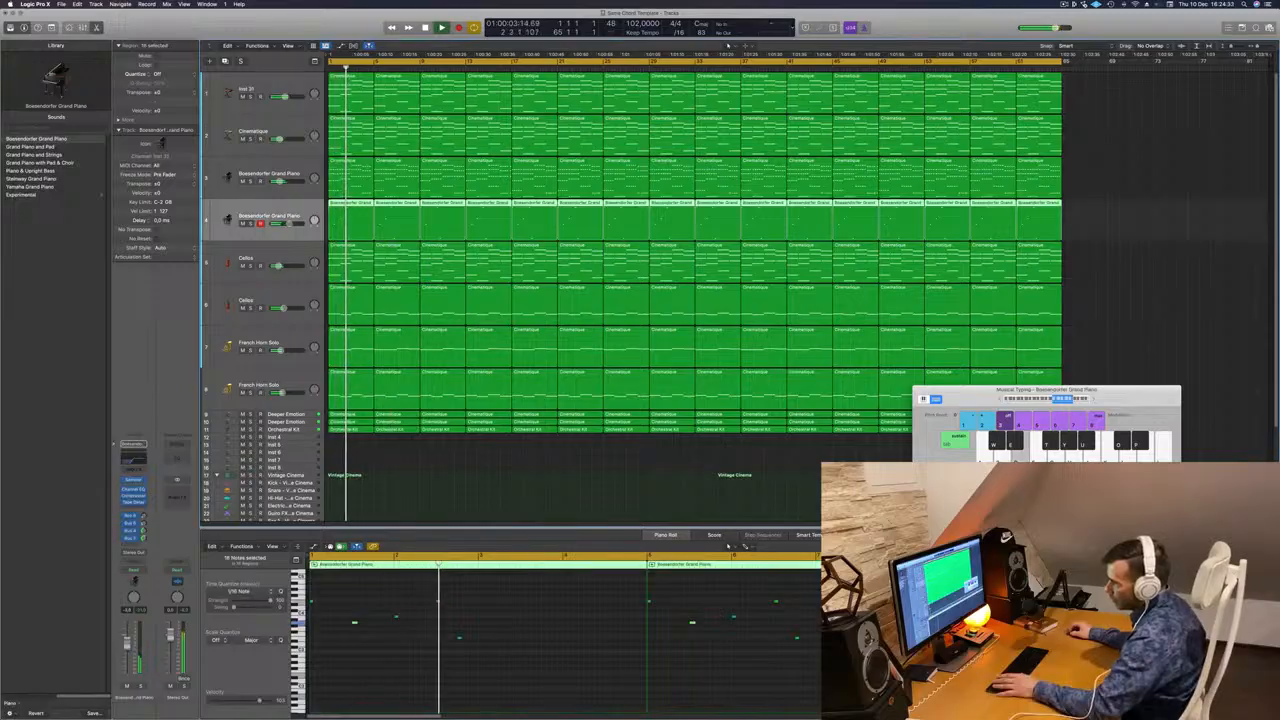
key(Return)
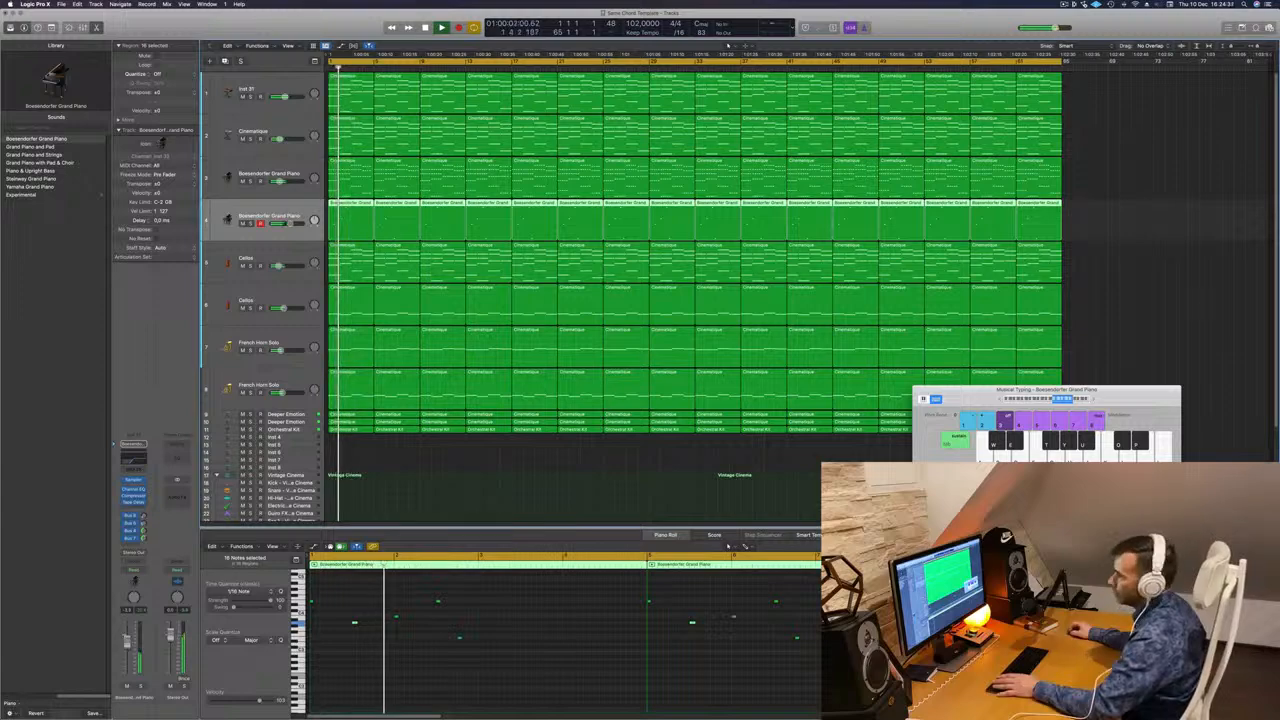
click(419, 512)
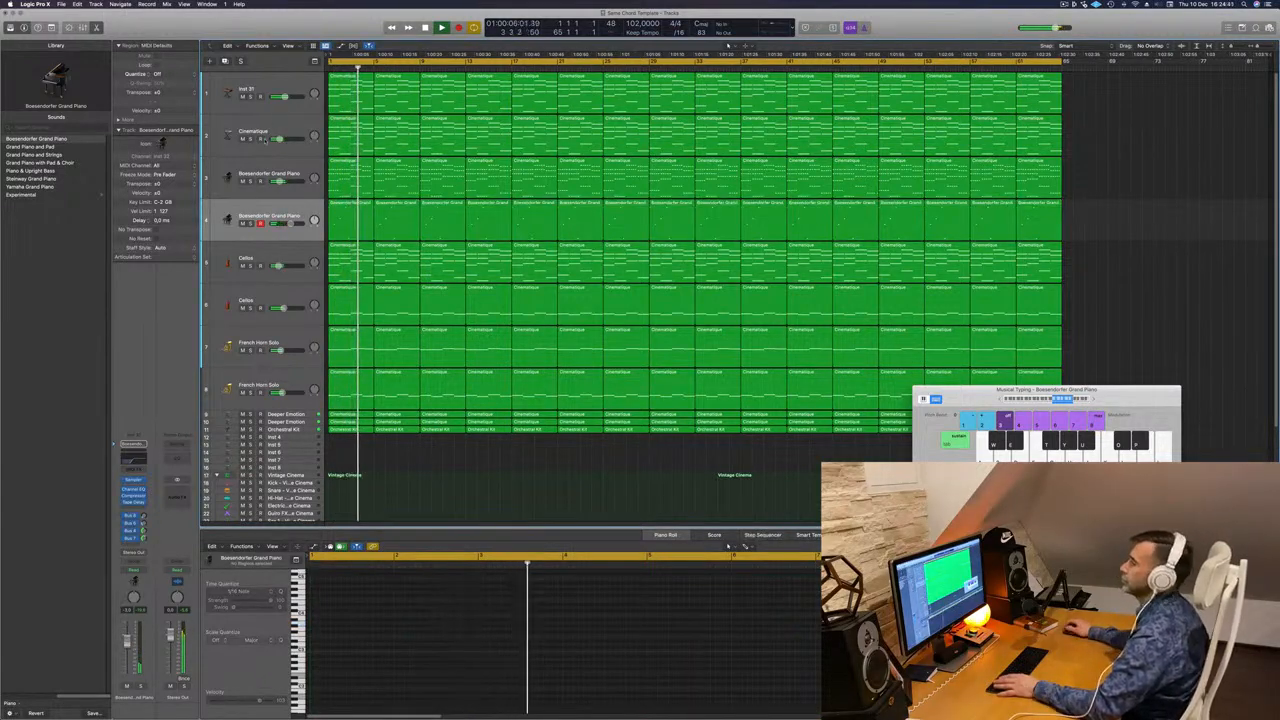
Lower the high cut in the Inst 31 track's Channel EQ to about 600 Hz during playback
click(230, 95)
key(space)
key(space)
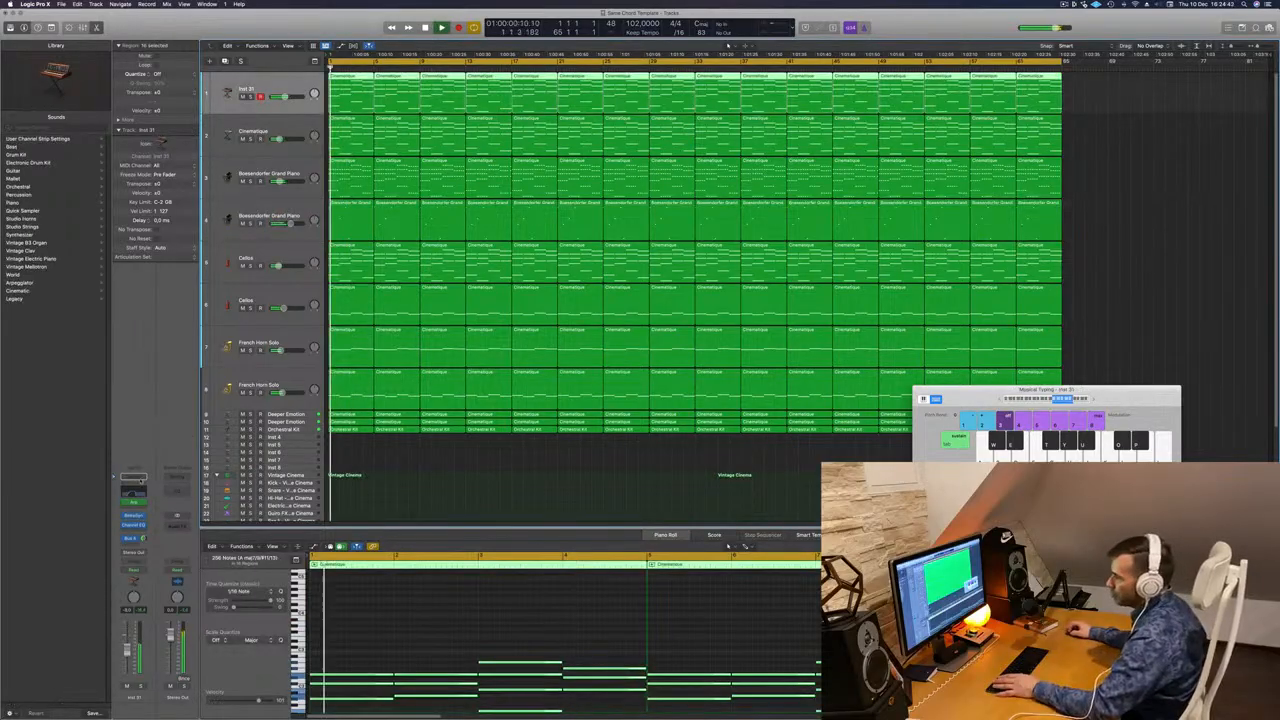
click(133, 525)
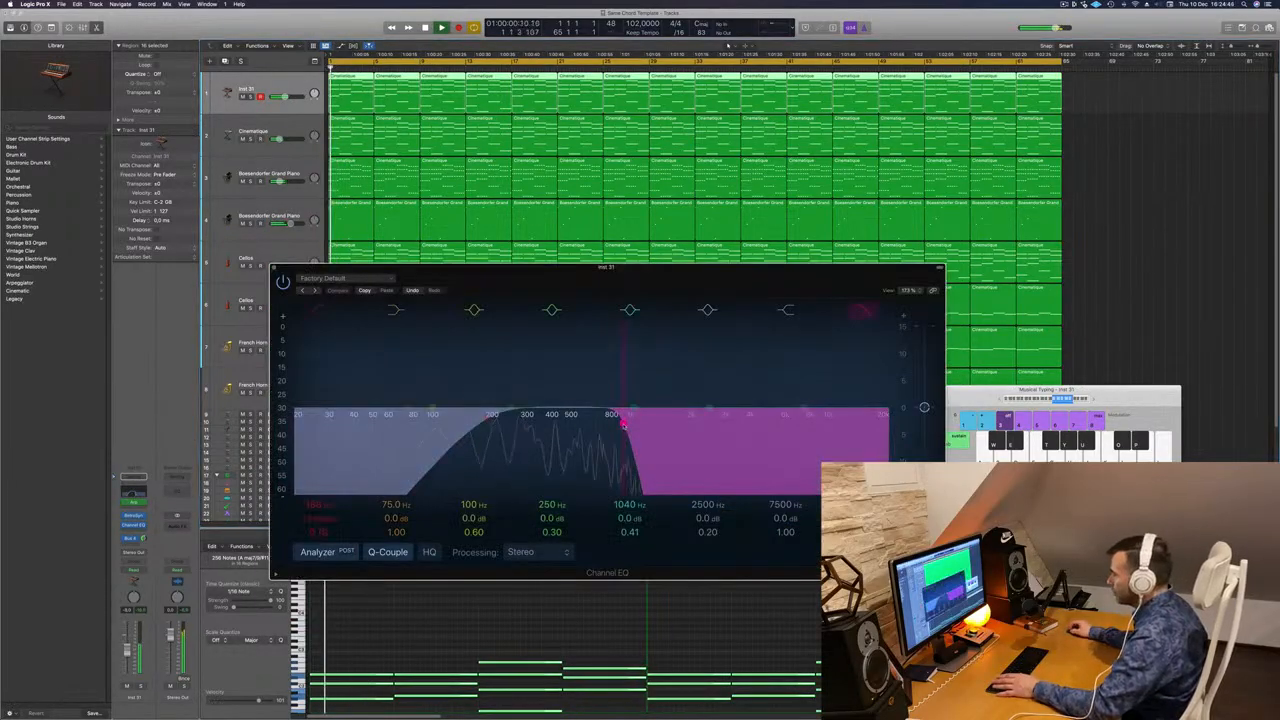
drag(623, 426, 587, 424)
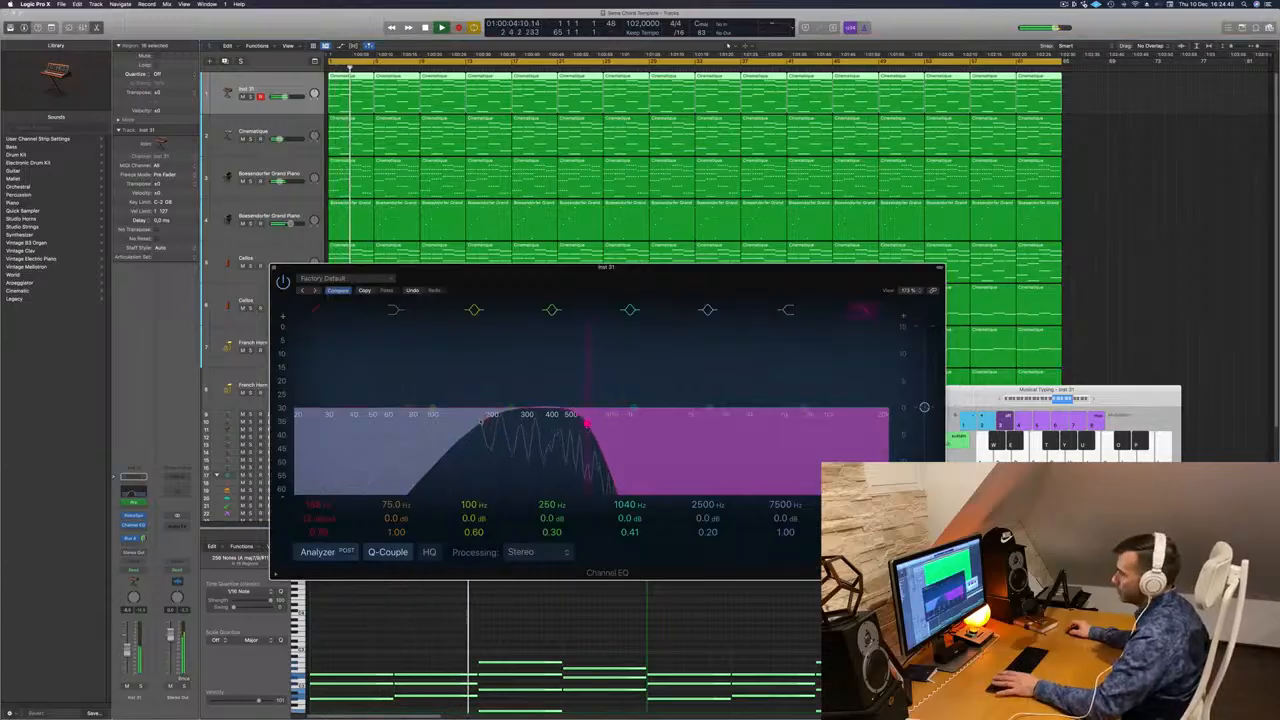
Solo Inst 31 briefly to check its filtered sound, replay the full mix and close its Channel EQ window
click(140, 686)
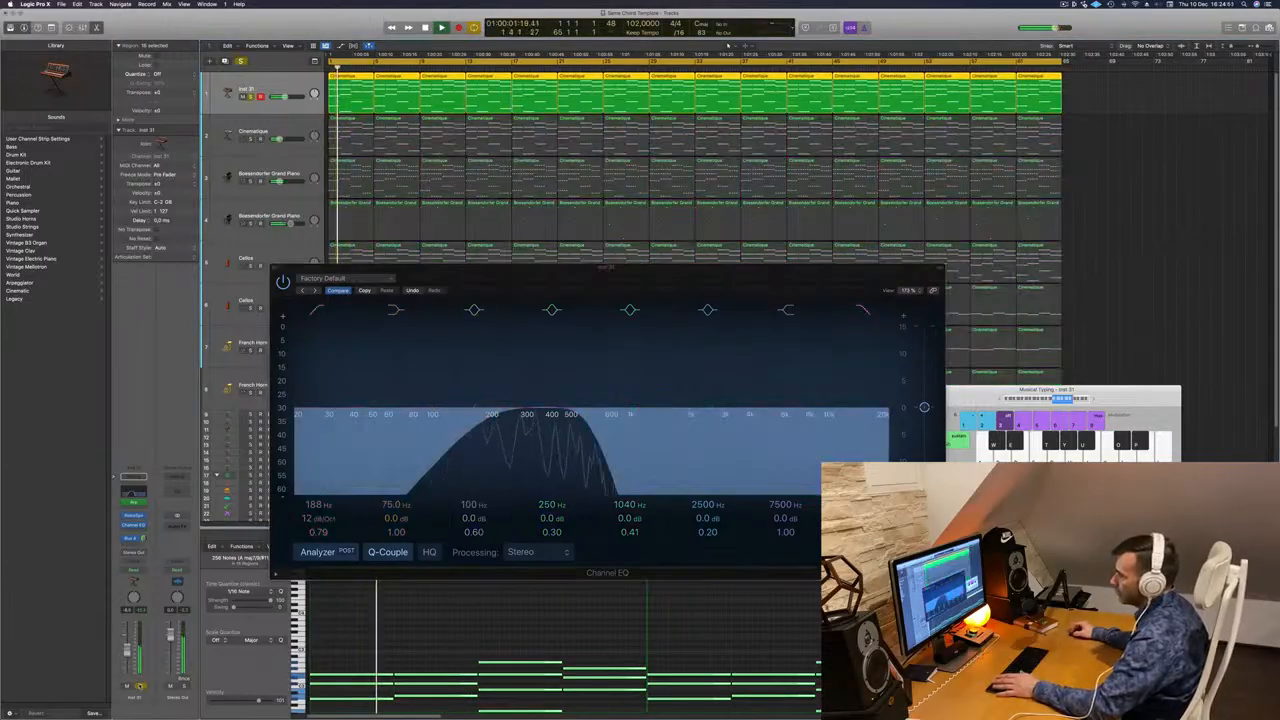
click(140, 686)
key(Return)
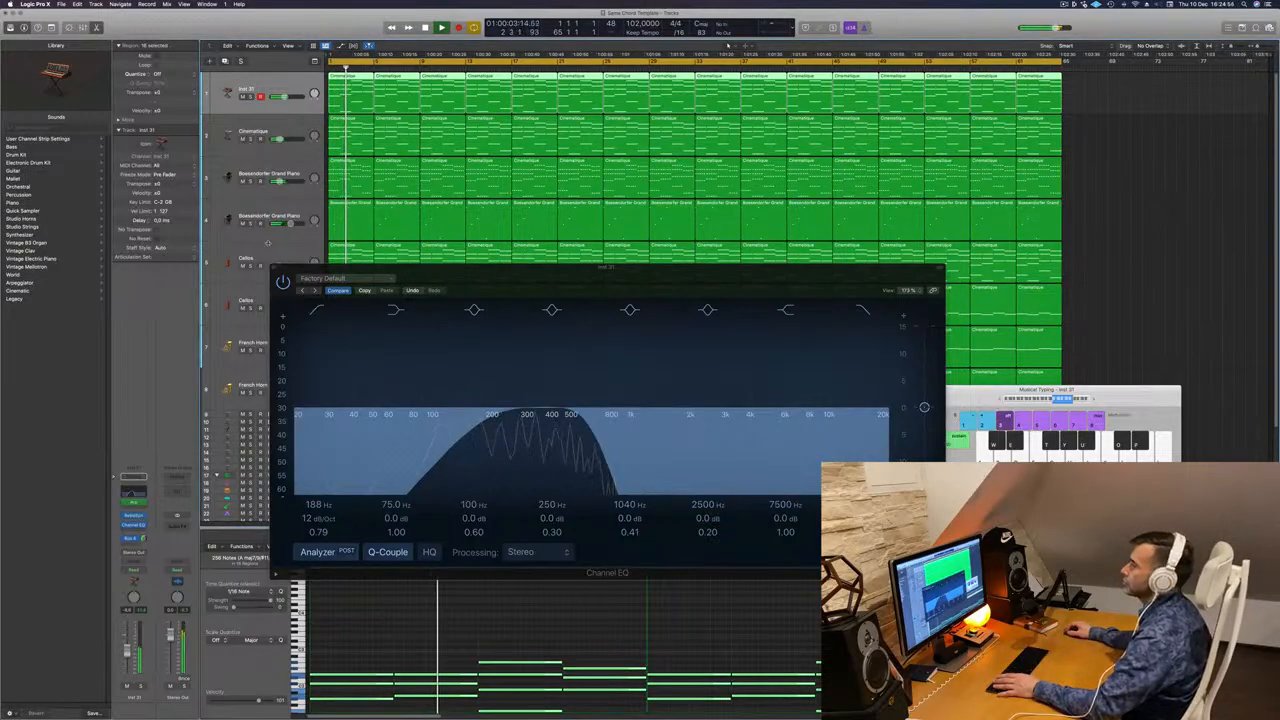
click(275, 269)
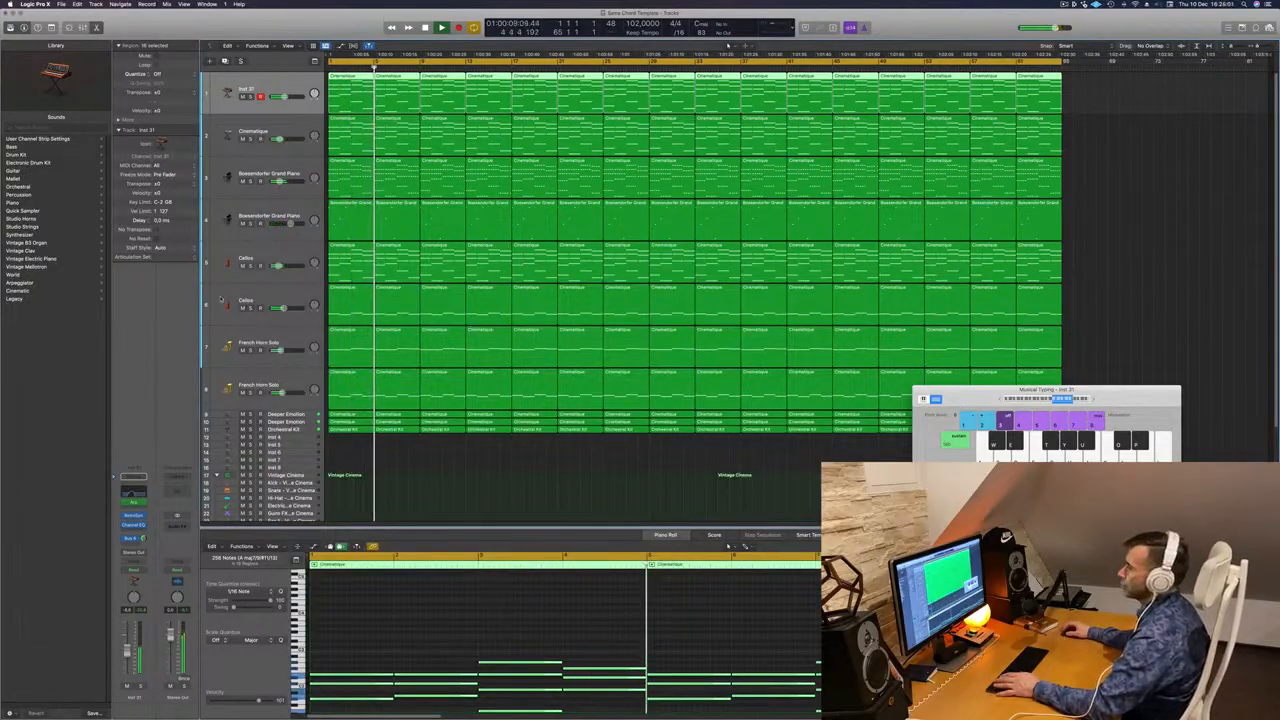
Restart playback and briefly solo the lower and then the upper Cellos track to compare their parts
key(Return)
click(251, 308)
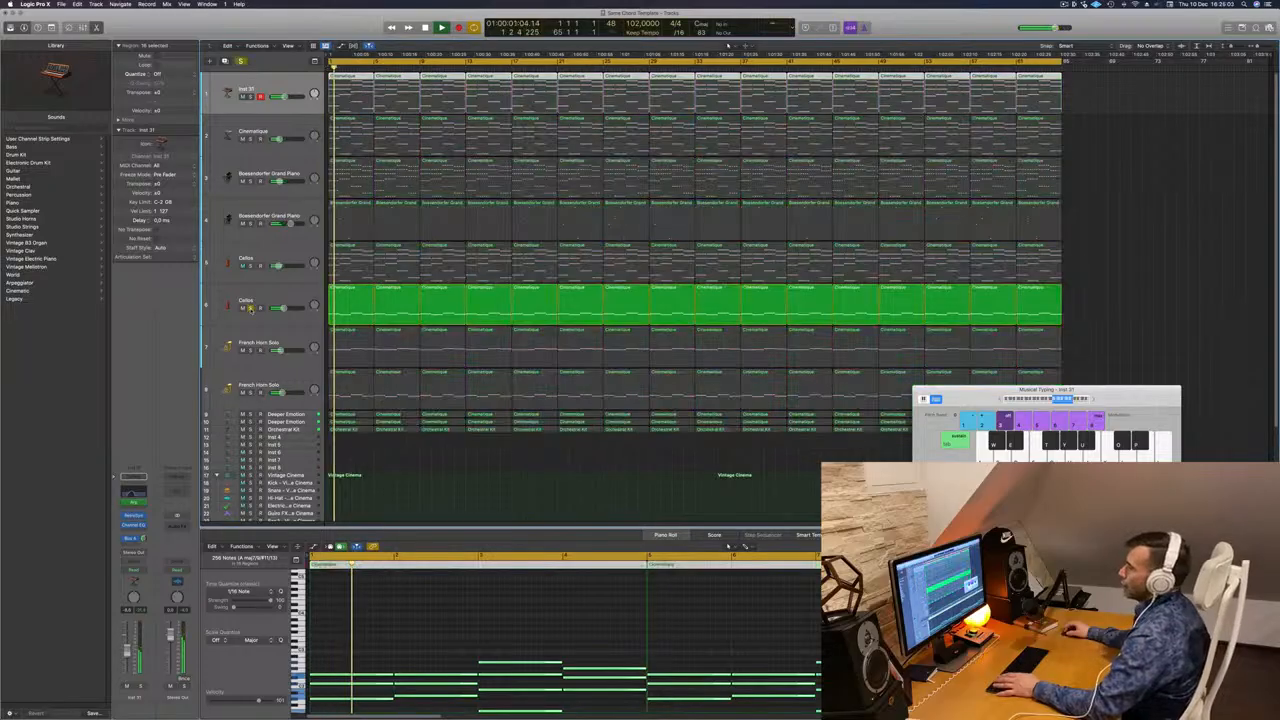
click(251, 308)
click(251, 266)
click(251, 266)
Select the upper Cellos track and duplicate it as a new empty track with the same settings
click(250, 275)
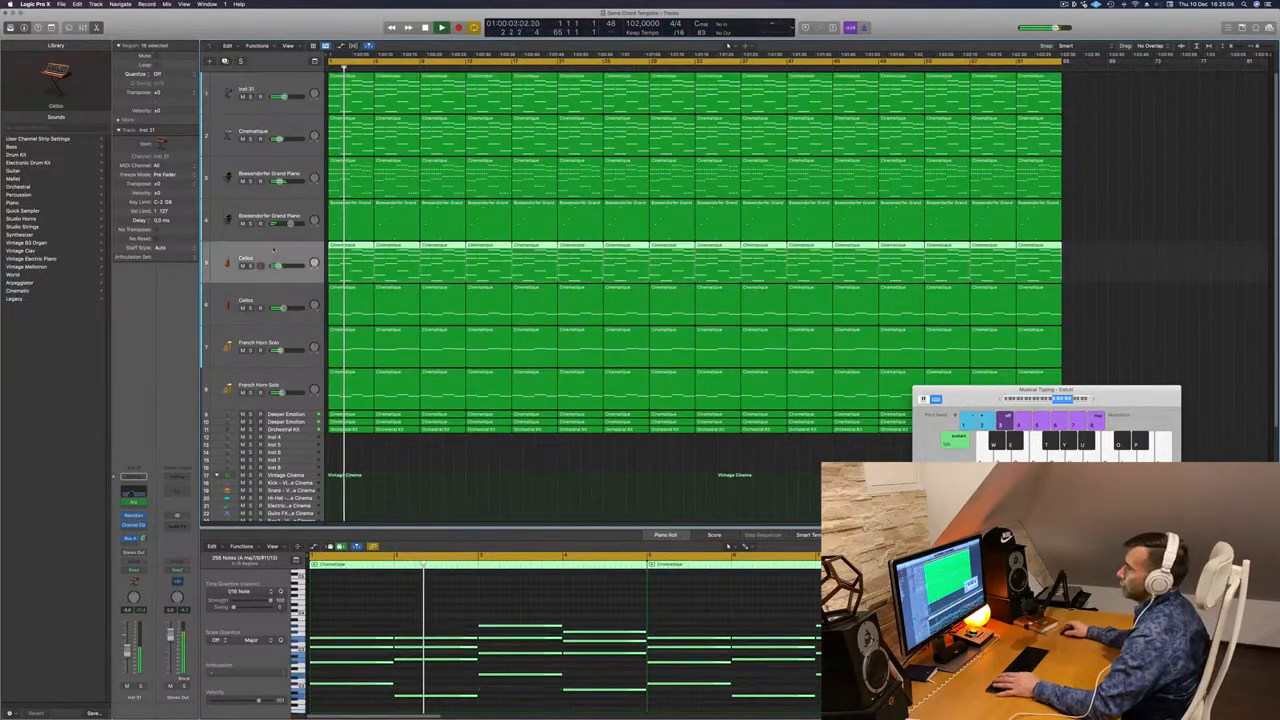
key(space)
key(Return)
key(space)
key(super+d)
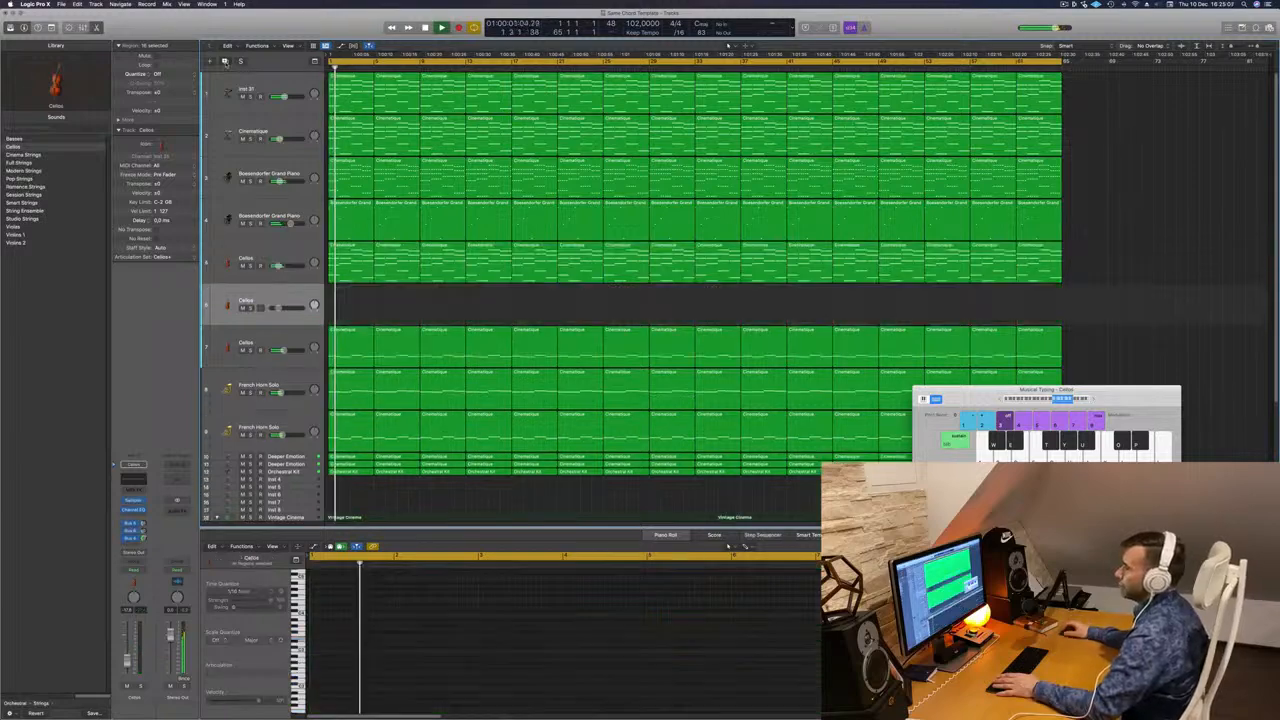
Copy all the upper Cellos chord regions onto the duplicated Cellos track and play from the beginning
key(Return)
drag(1096, 259, 350, 302)
key(Return)
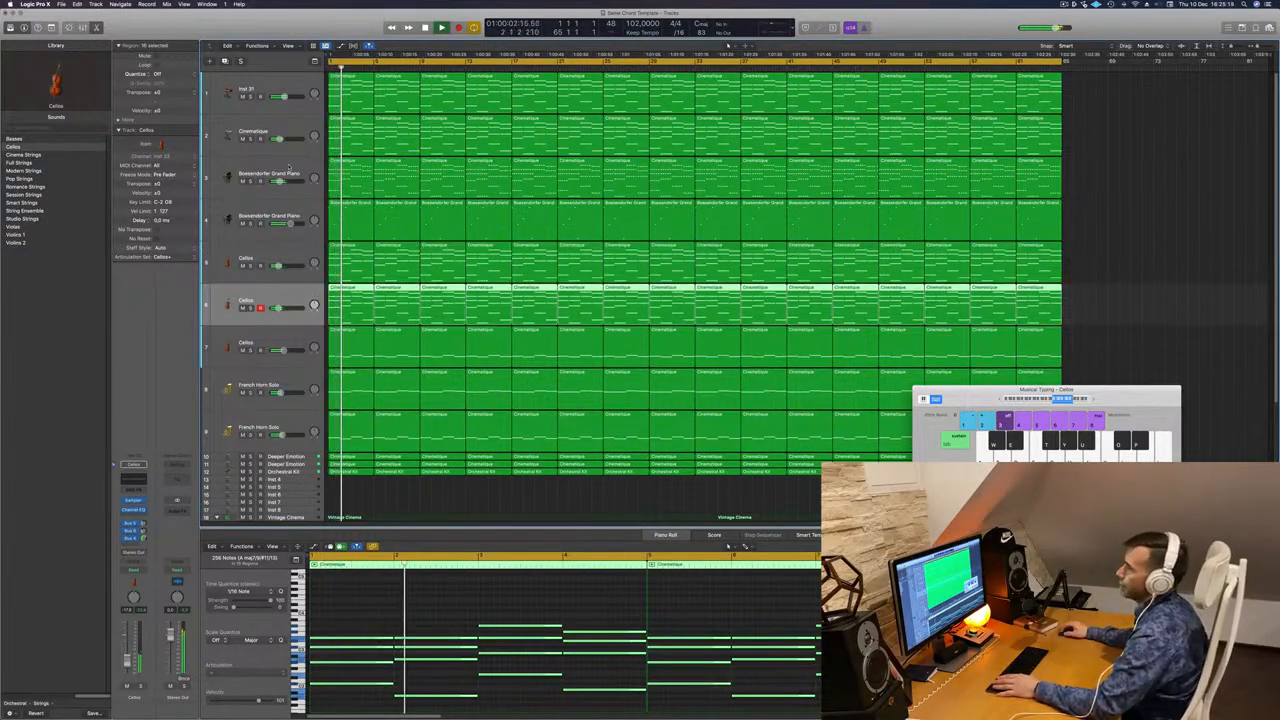
Solo the Cinematique track briefly, unsolo it, and replay the full arrangement with that track selected
click(250, 138)
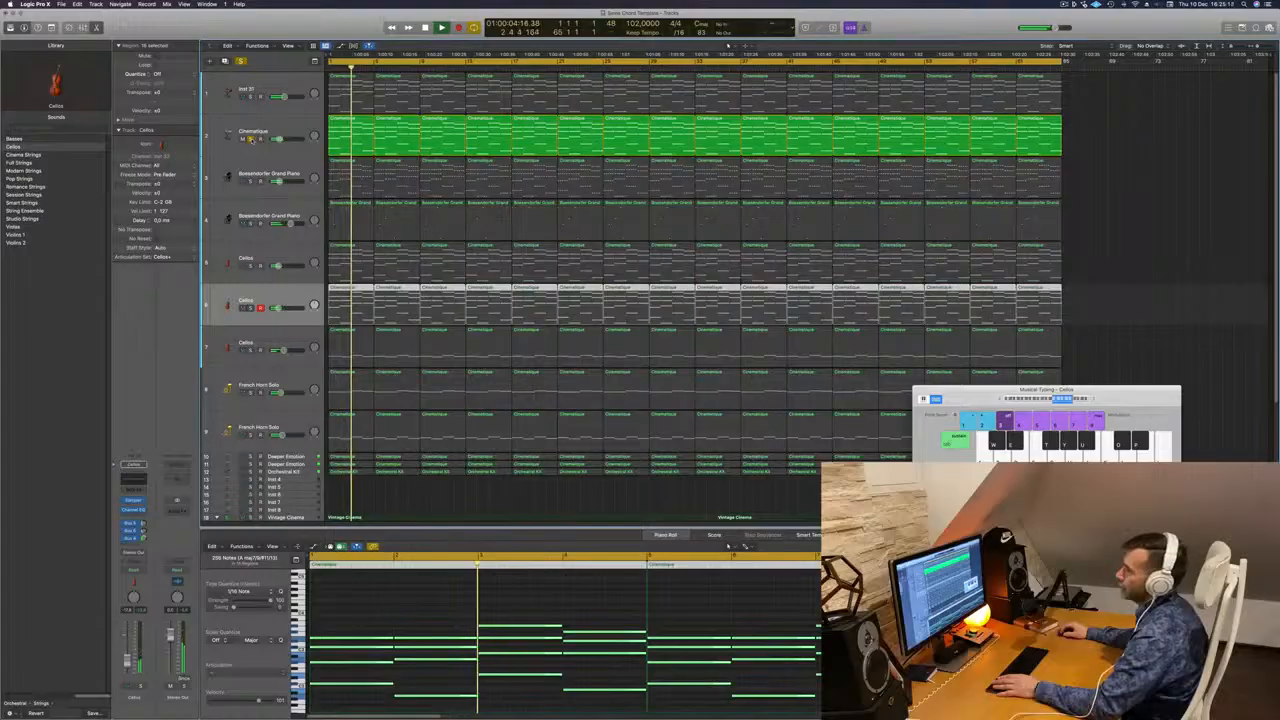
click(250, 138)
click(295, 128)
key(Return)
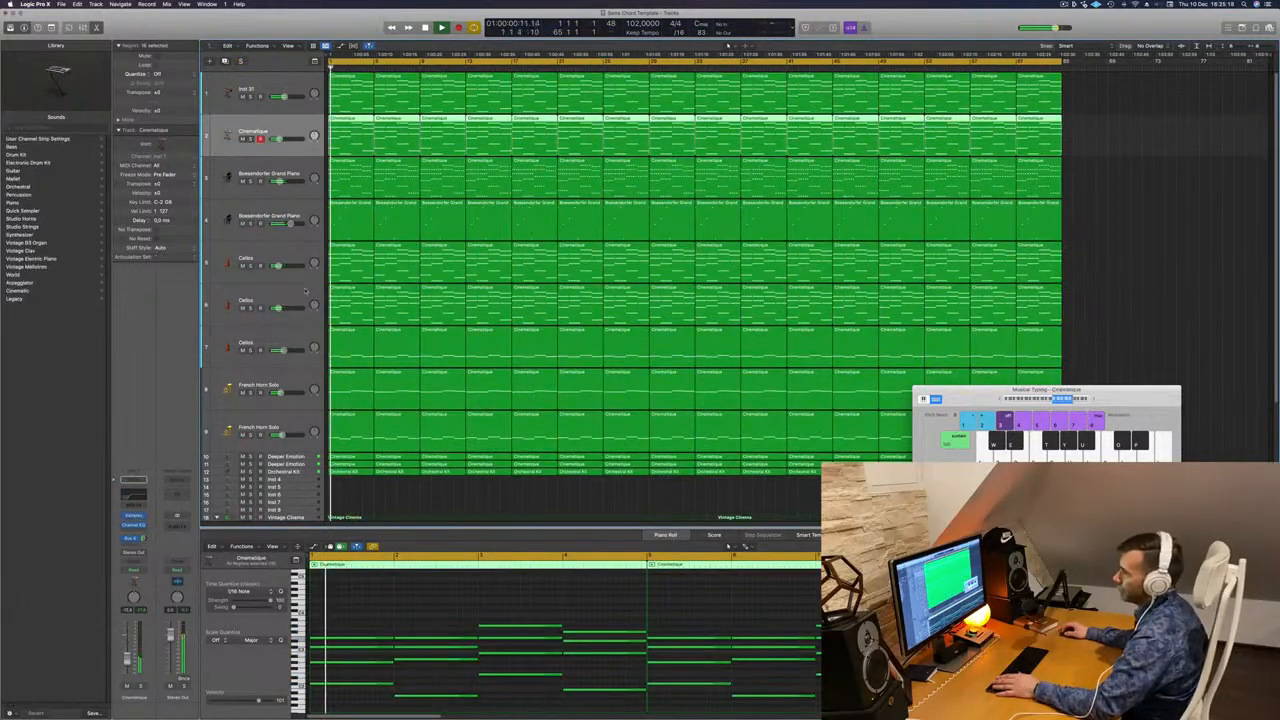
Select the duplicated Cellos track and change its instrument to Violins 1
click(294, 299)
key(Return)
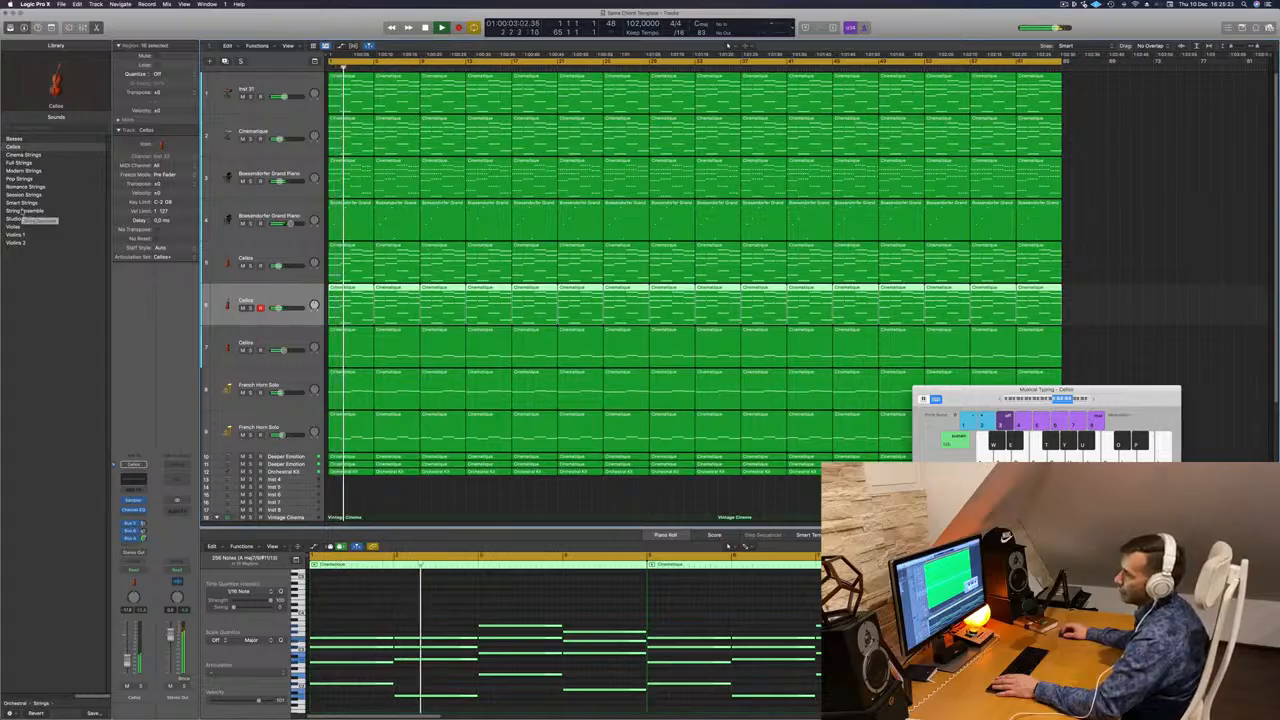
click(50, 235)
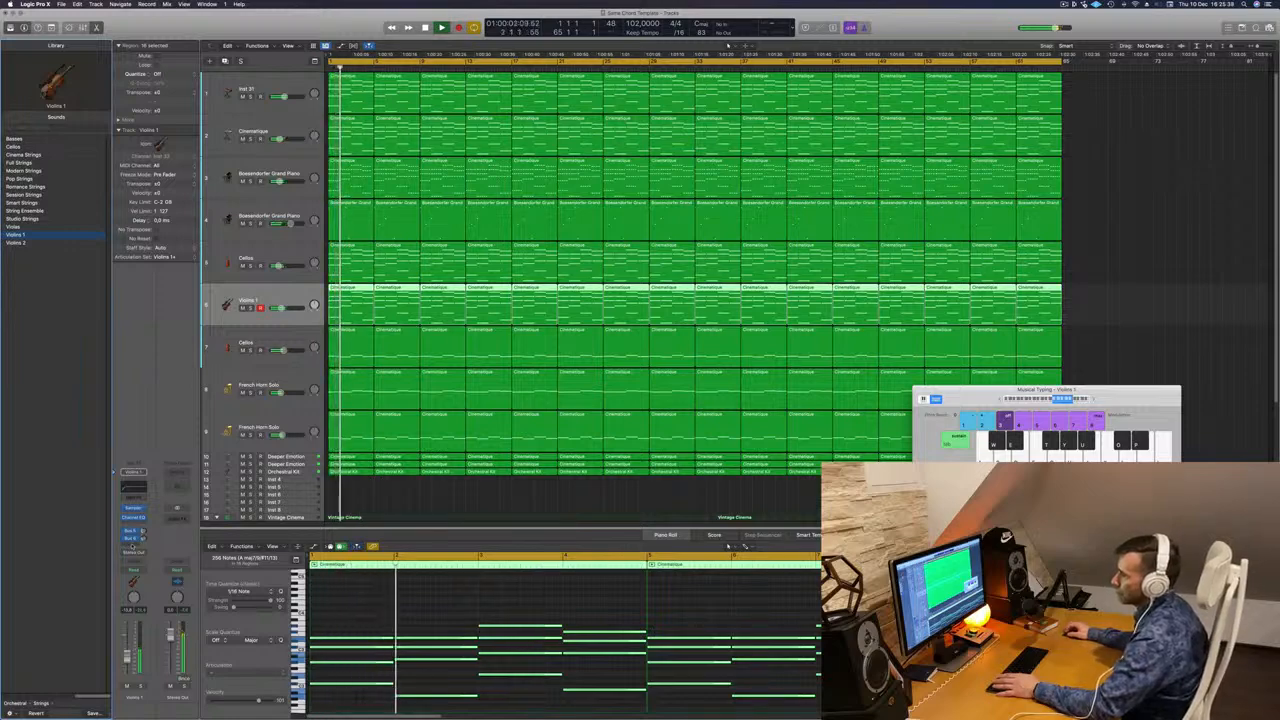
Add a Bus 4 reverb send to the Violins 1 track and restart playback from the beginning
click(132, 542)
mouse_move(141, 556)
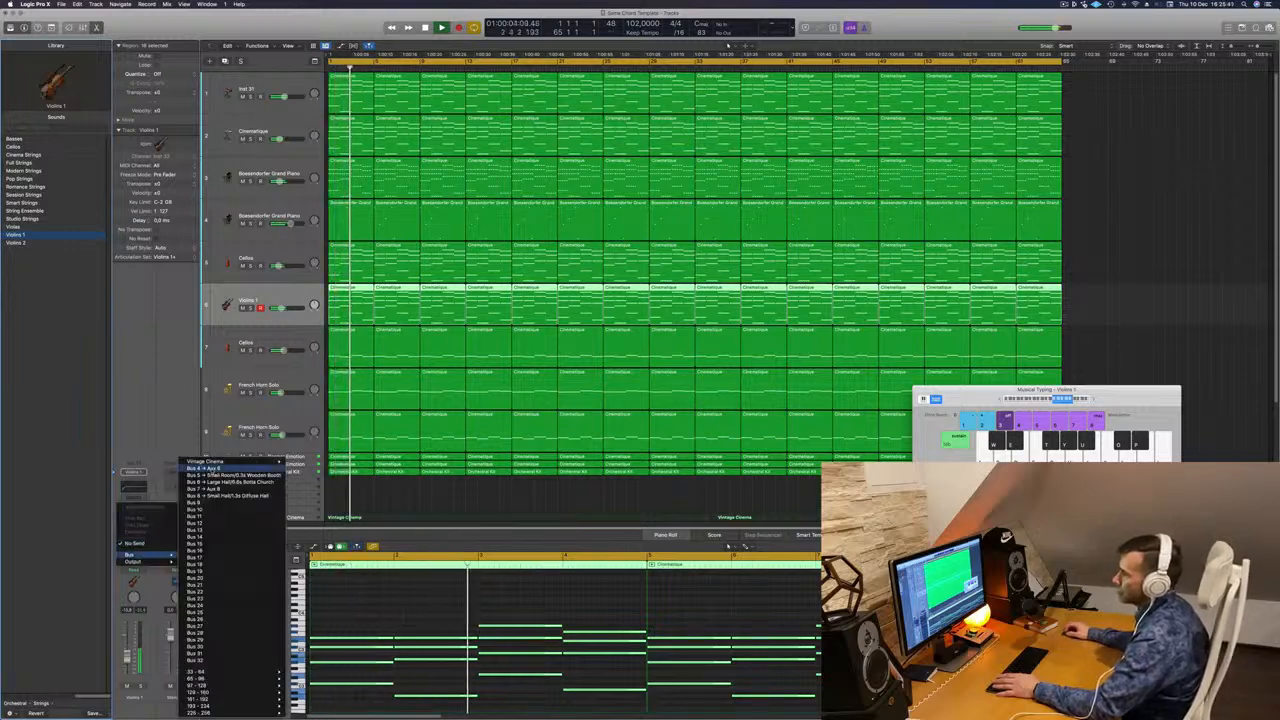
click(205, 468)
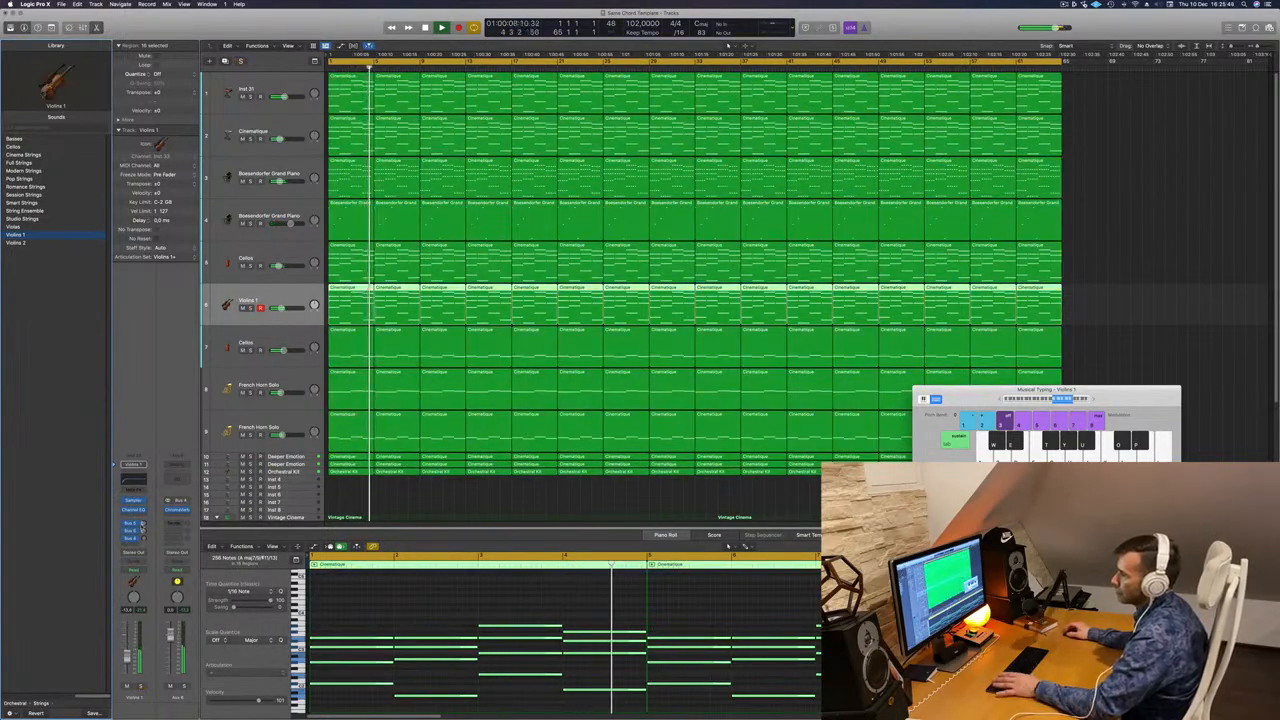
key(Return)
Turn on the Channel EQ analyzer for Violins 1 and raise its 24 dB/Oct low cut to 446 Hz
click(135, 483)
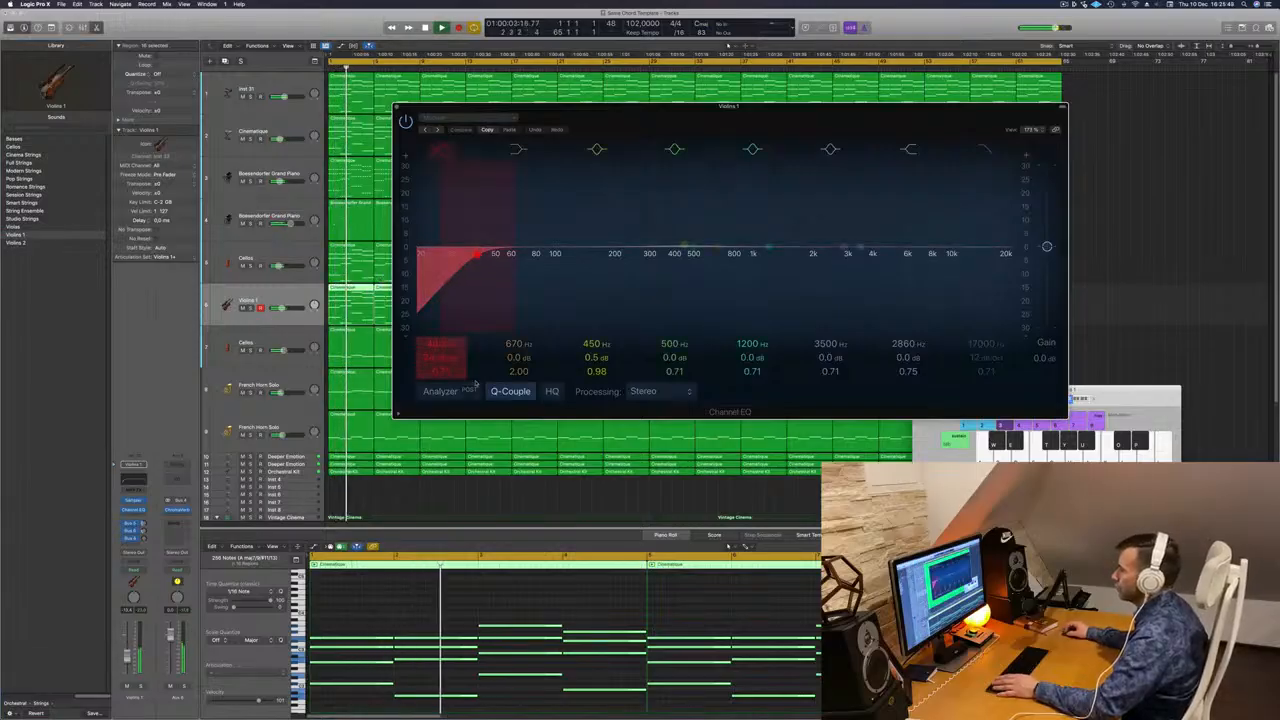
click(440, 391)
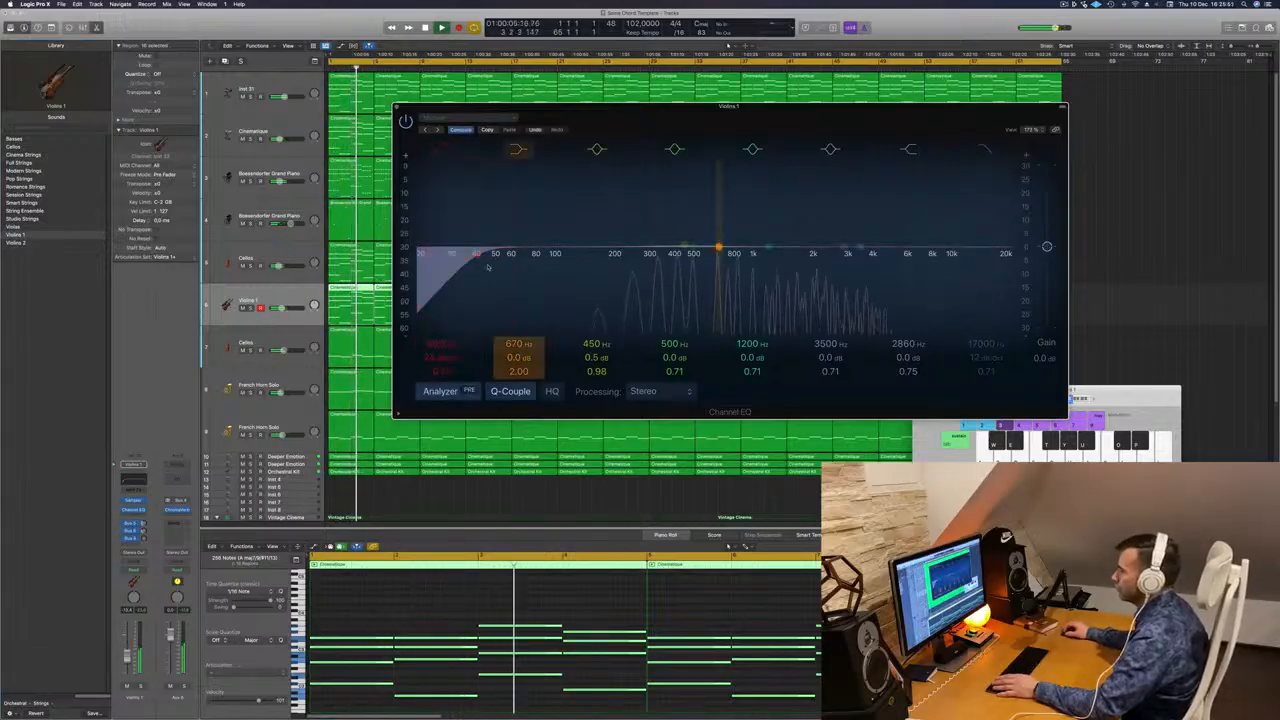
drag(480, 253, 681, 253)
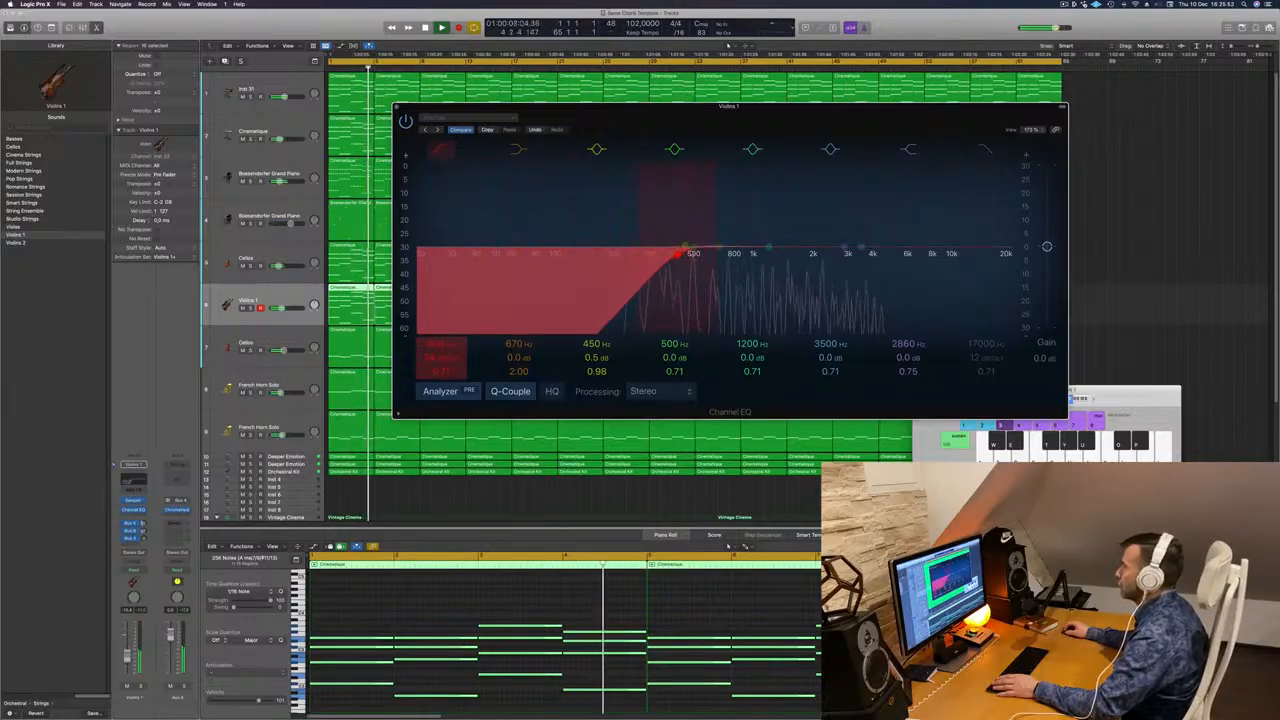
click(141, 686)
click(141, 686)
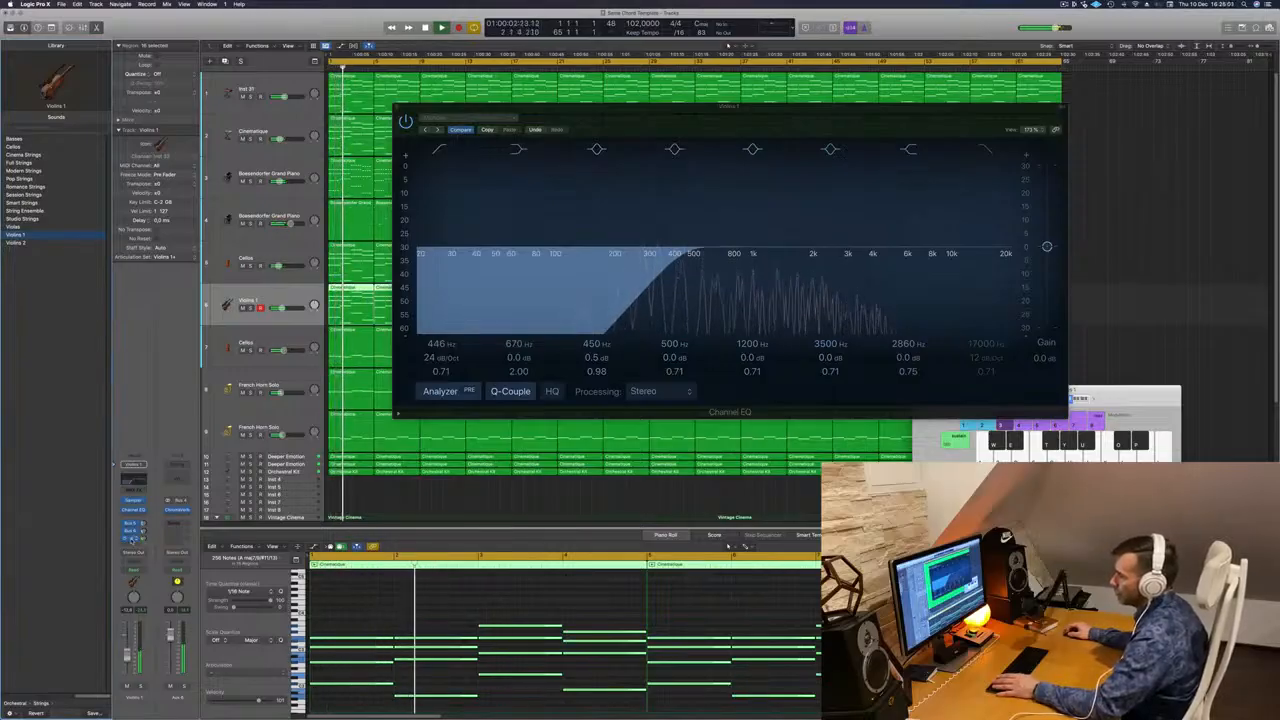
Add a Bus 7 send to the Violins 1 track and close its Channel EQ window
click(131, 531)
click(131, 541)
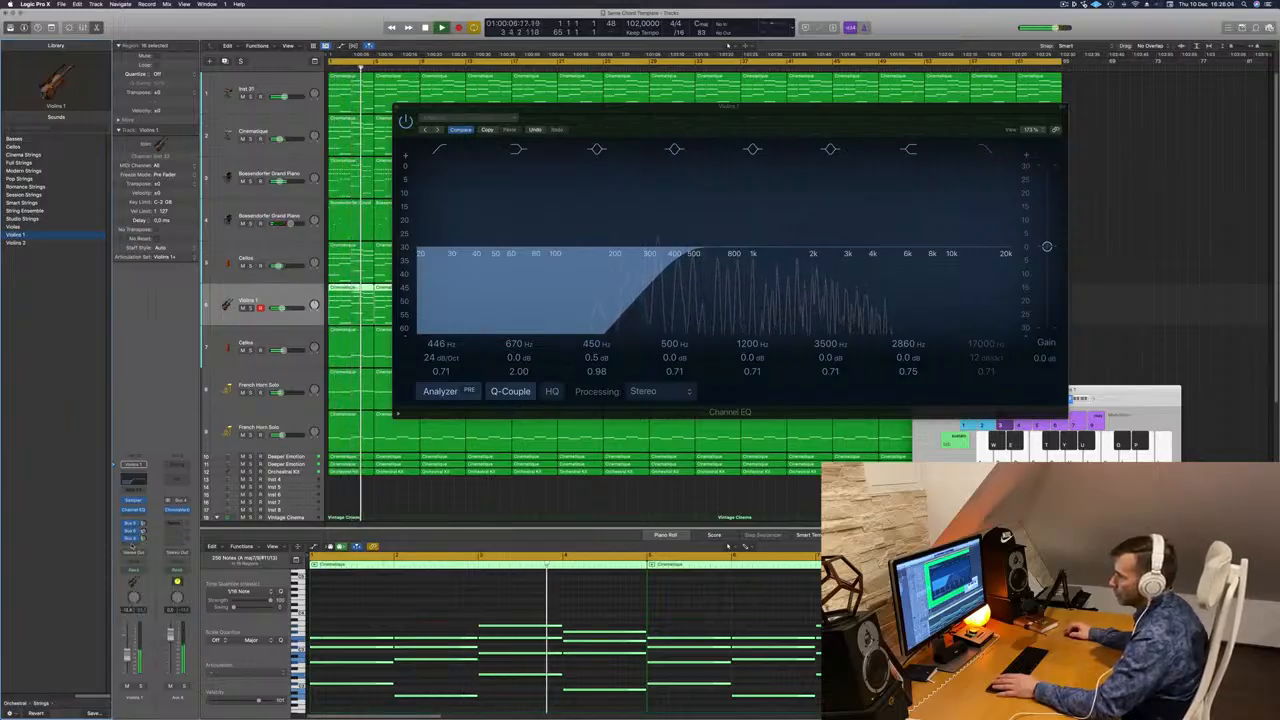
click(131, 543)
mouse_move(135, 555)
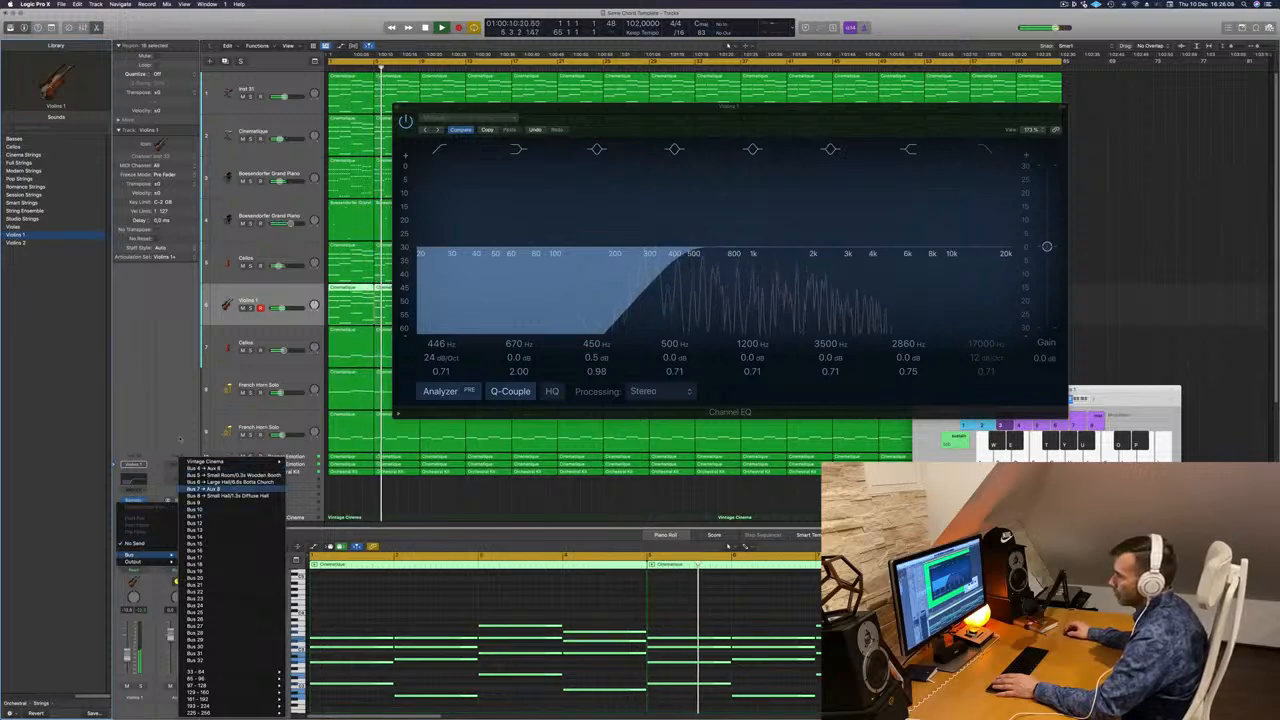
click(230, 489)
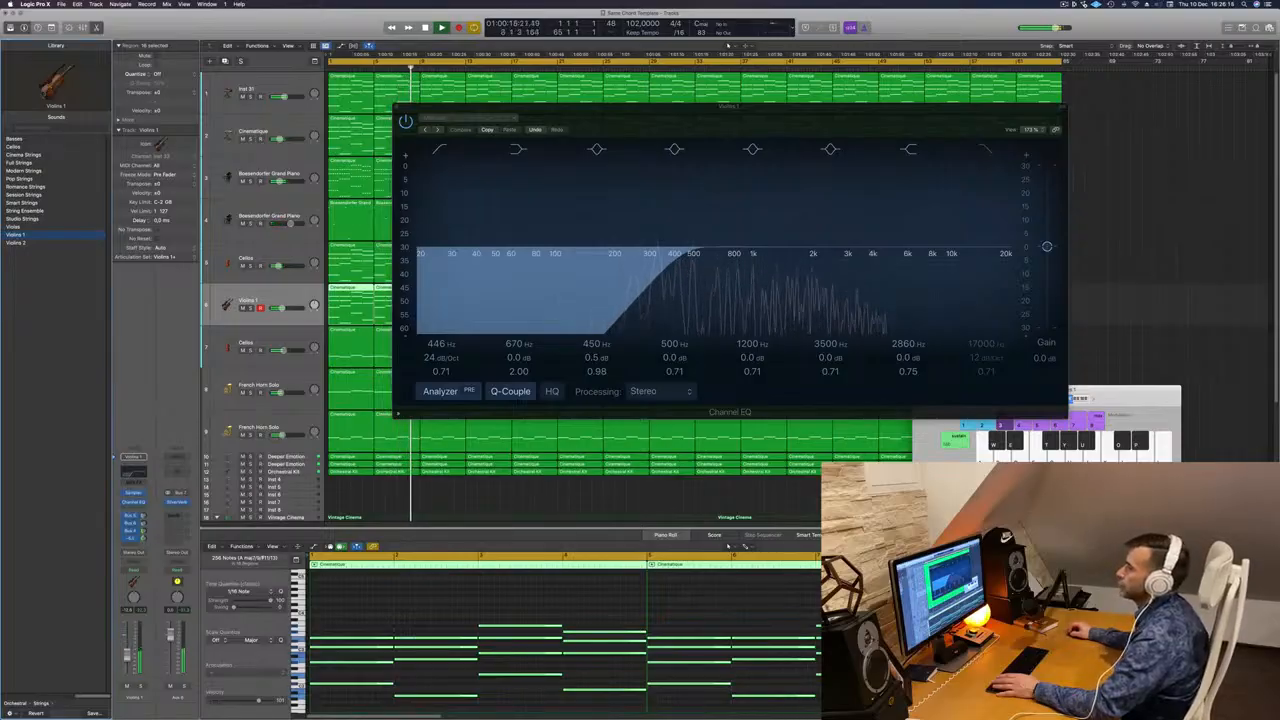
drag(705, 121, 577, 184)
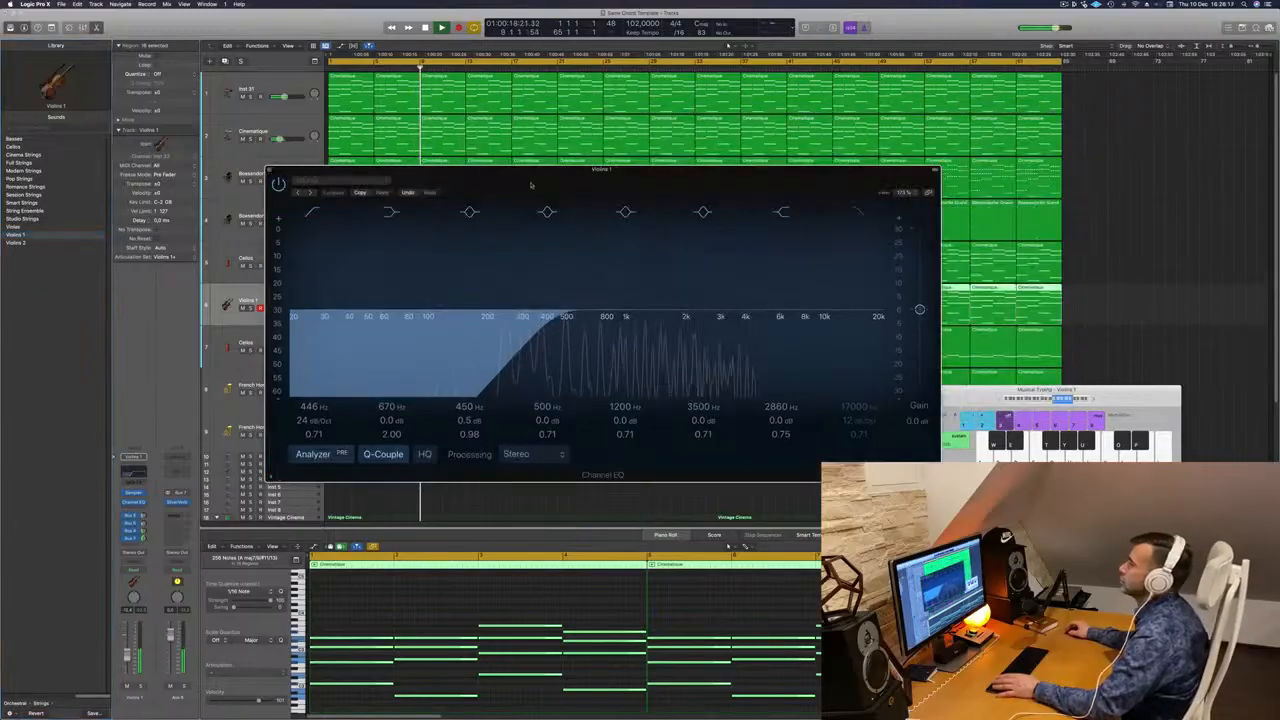
click(269, 169)
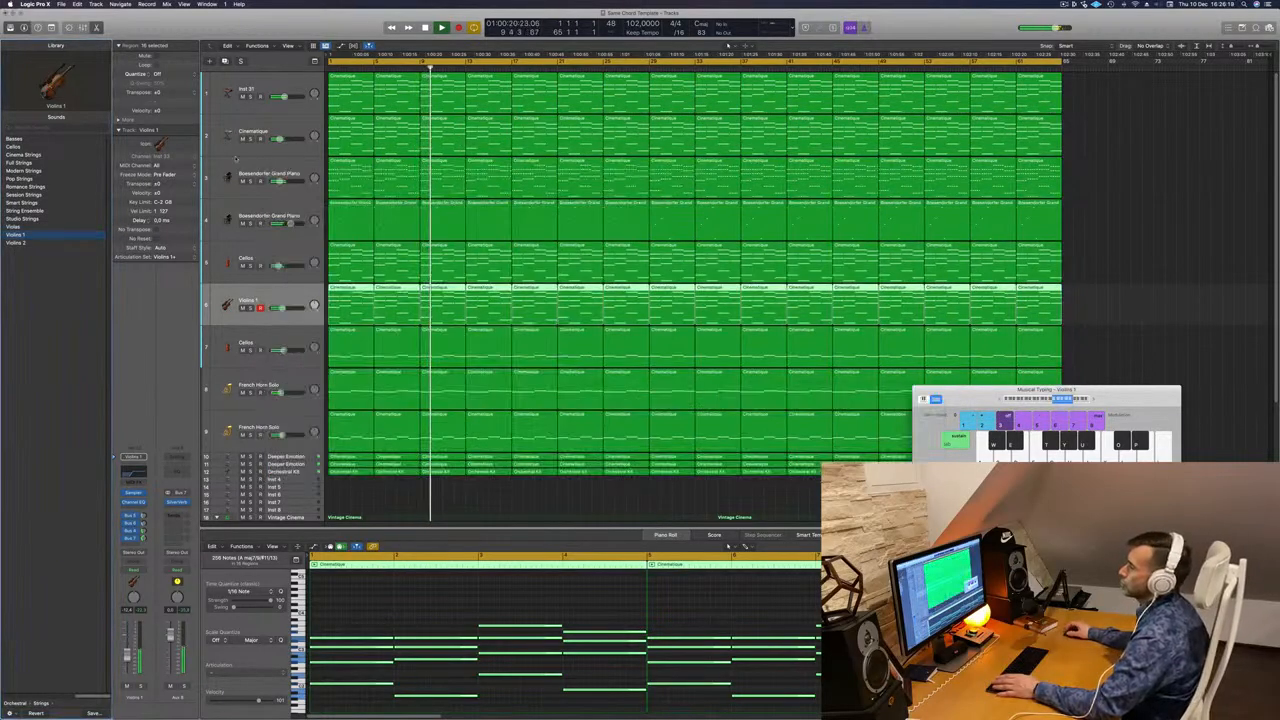
Insert a stereo Compressor on the lower Bösendorfer Grand Piano track
click(229, 221)
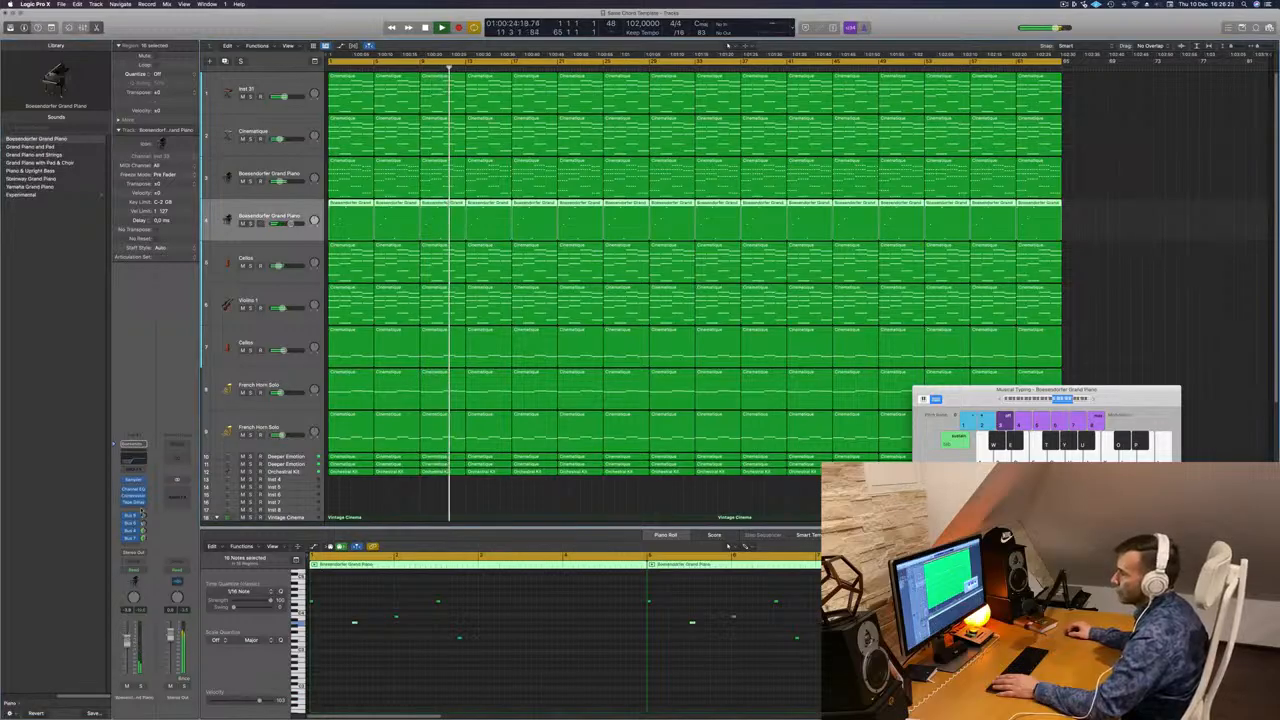
click(133, 505)
mouse_move(145, 544)
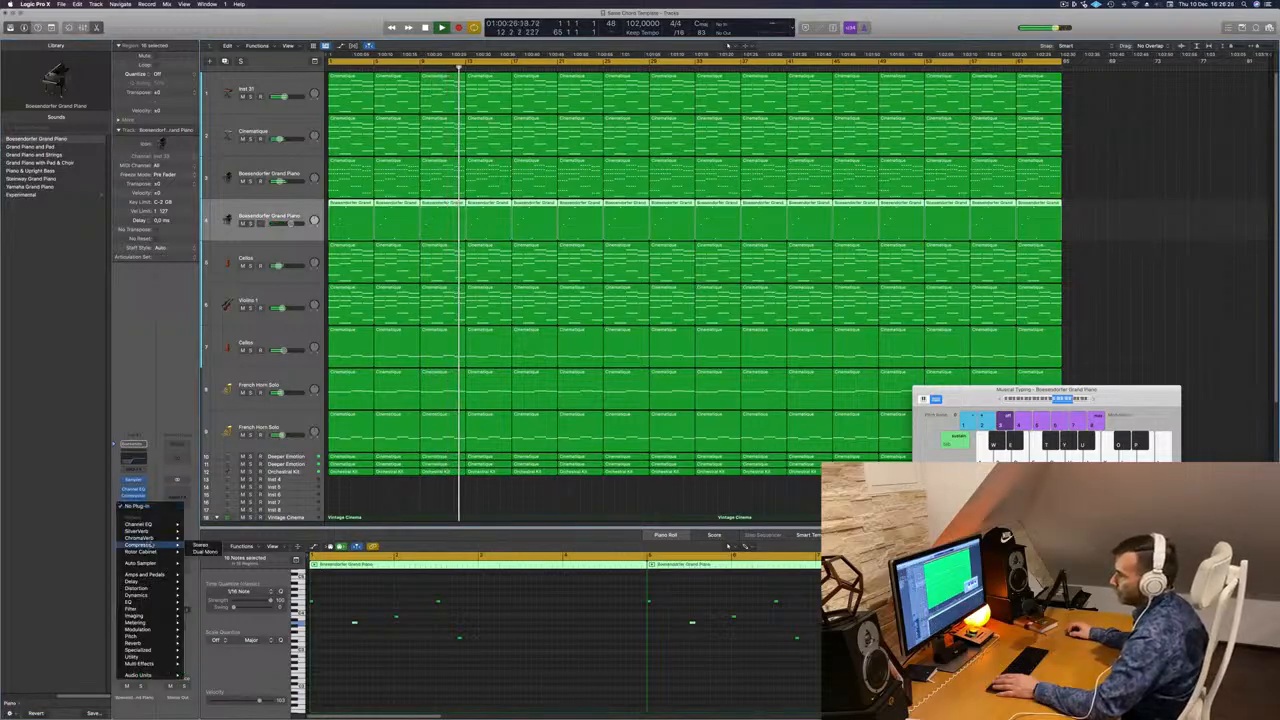
click(203, 545)
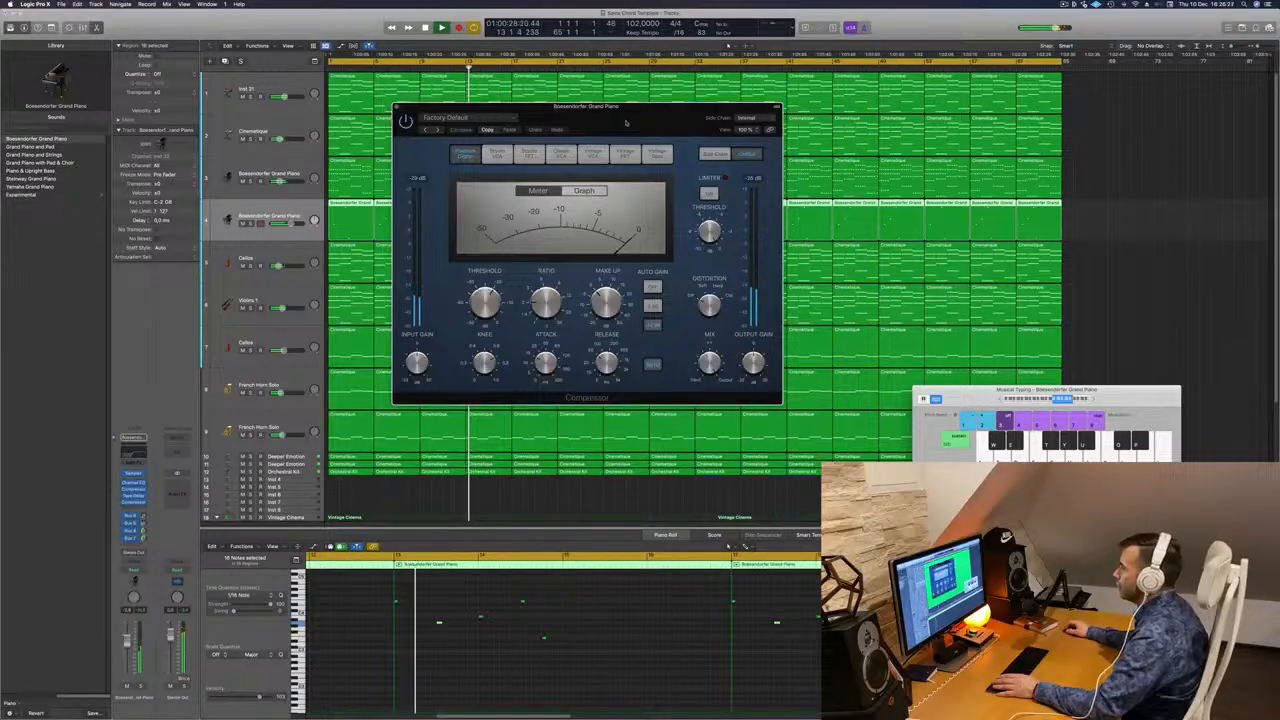
Set the piano Compressor's threshold to -24 dB, replay the arrangement from the beginning, and close the plug-in window
drag(626, 122, 702, 214)
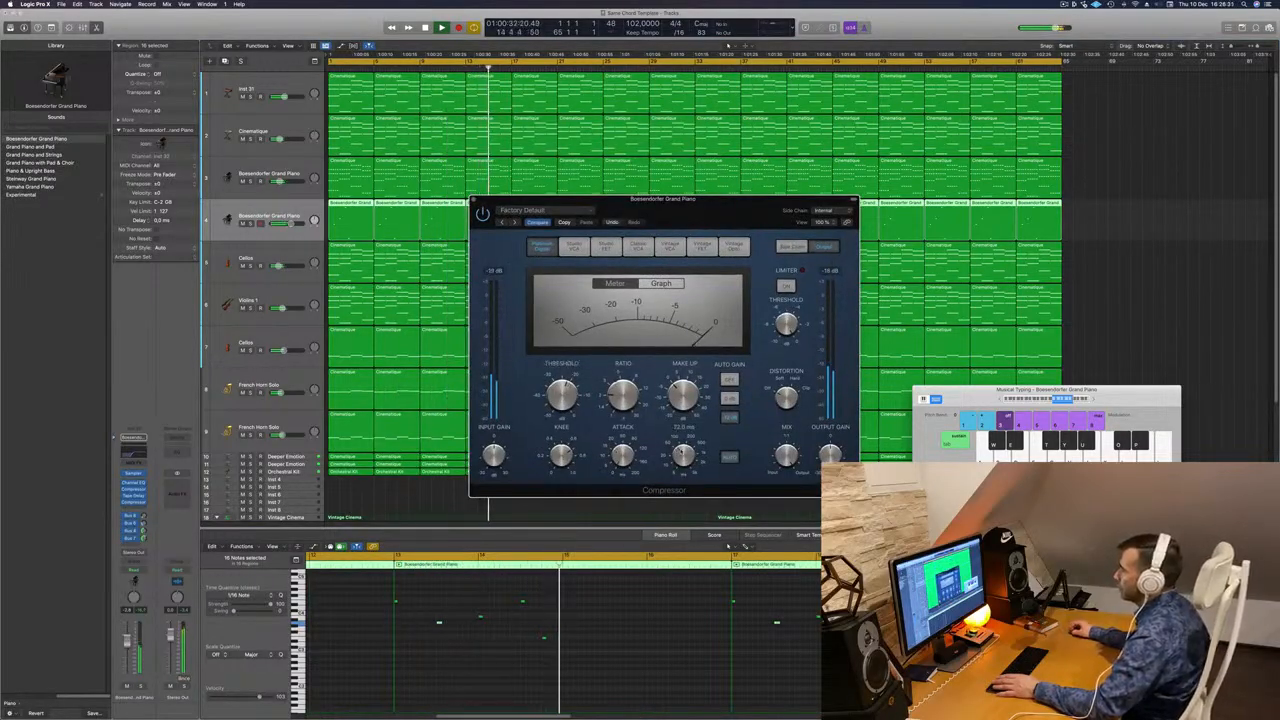
key(Return)
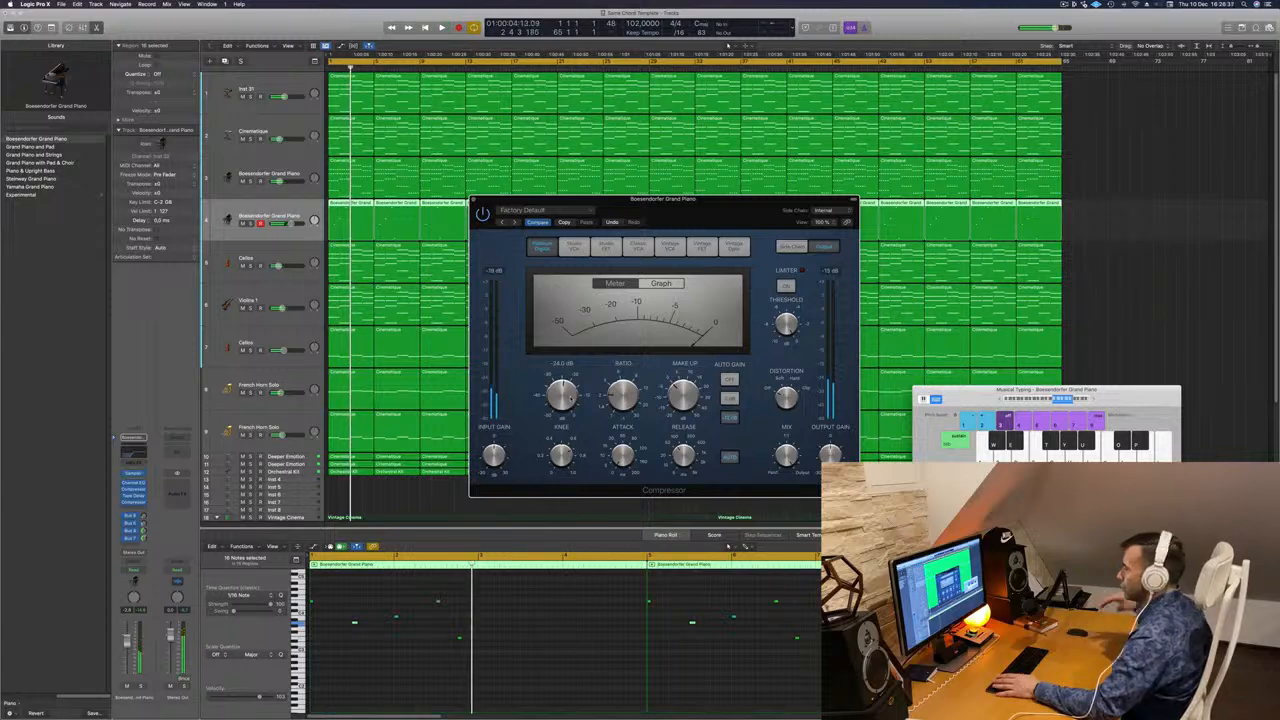
key(space)
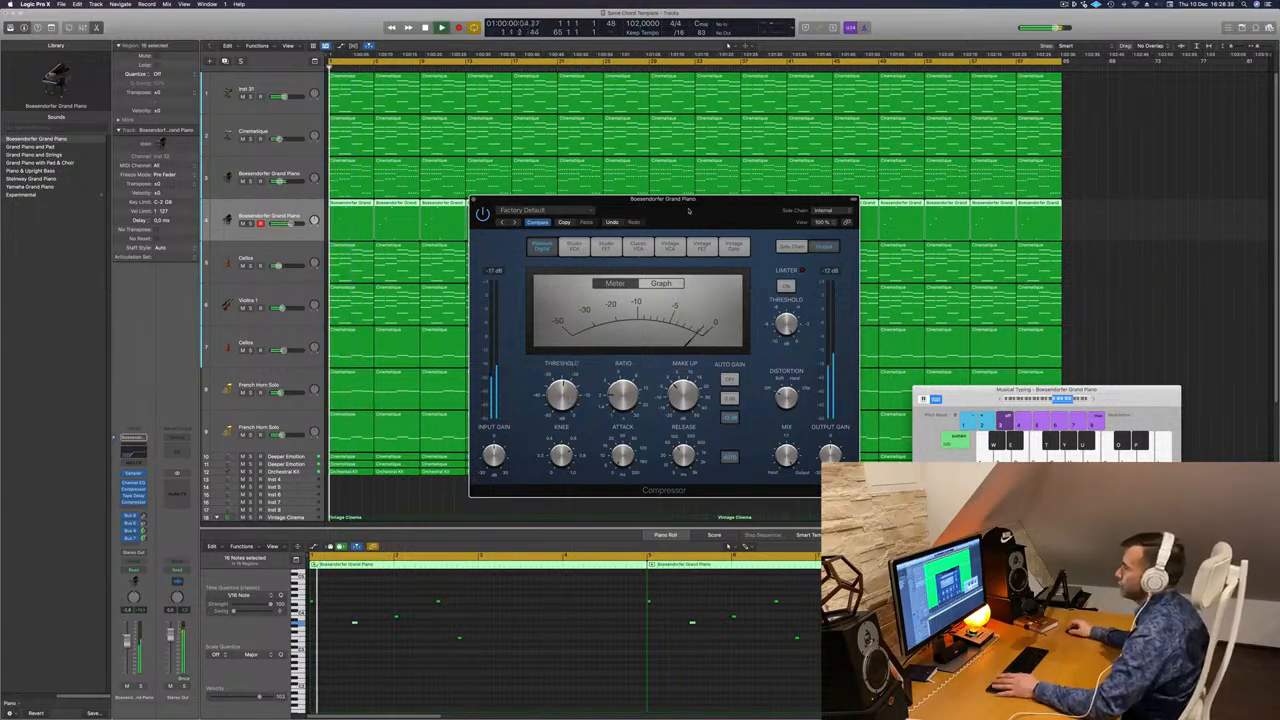
drag(686, 201, 637, 170)
key(Return)
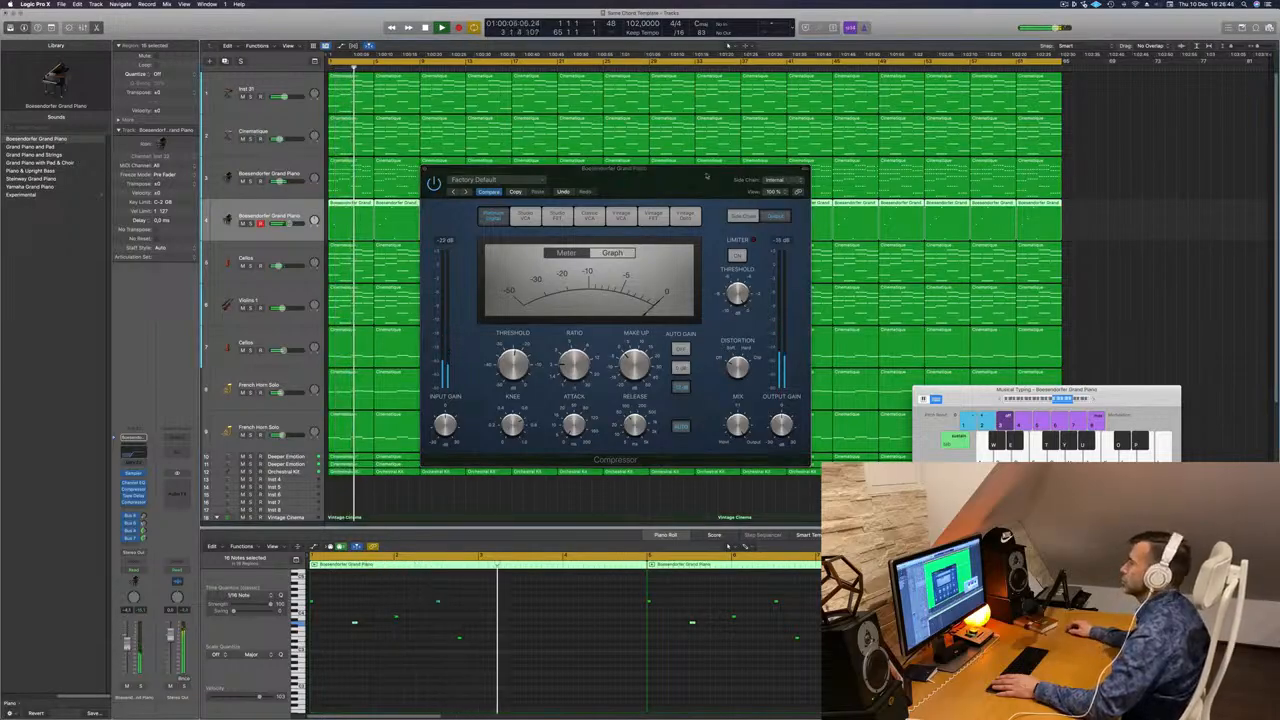
drag(706, 177, 596, 244)
click(315, 236)
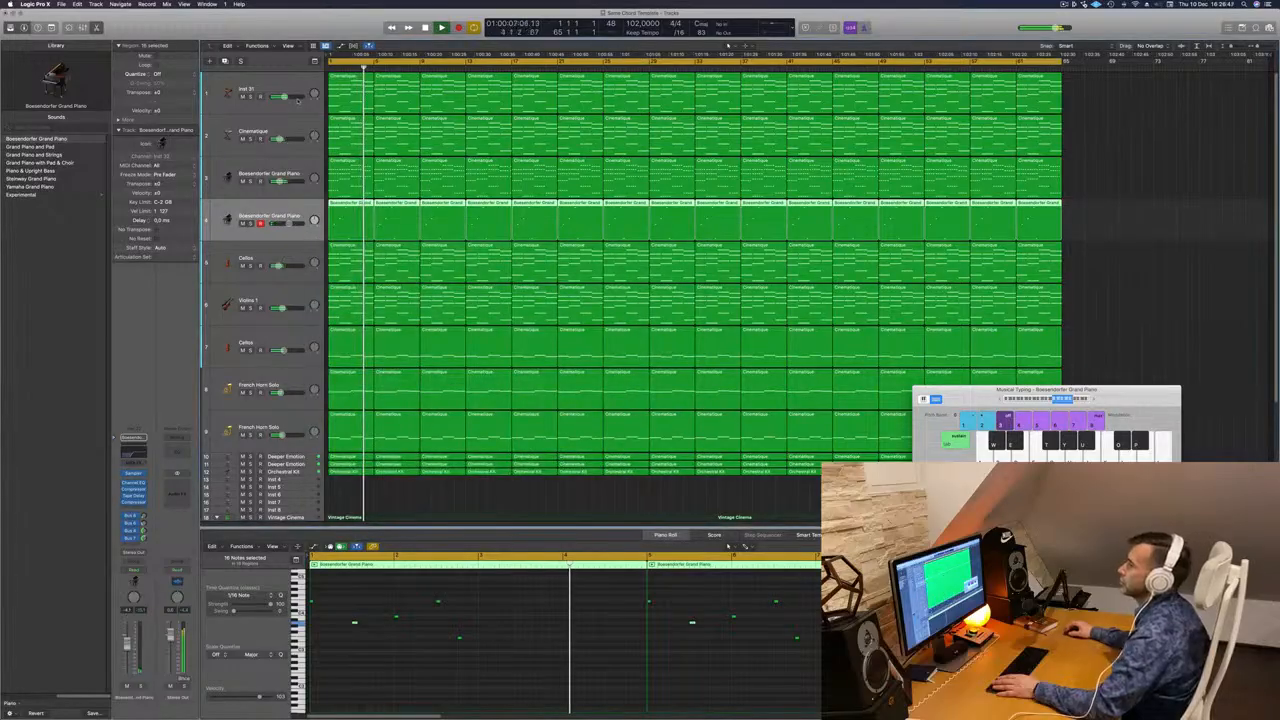
Mute the Inst 31 track to compare the mix without it, unmute it and replay from the beginning
click(242, 96)
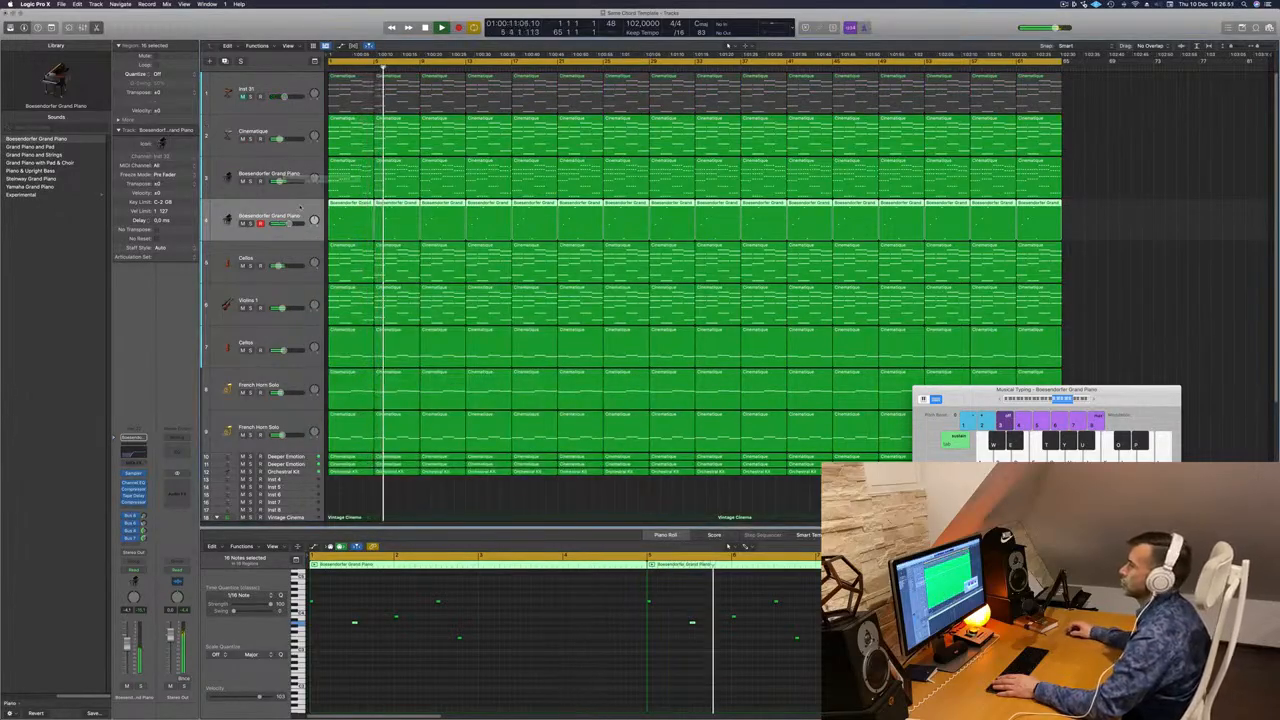
click(242, 96)
key(Return)
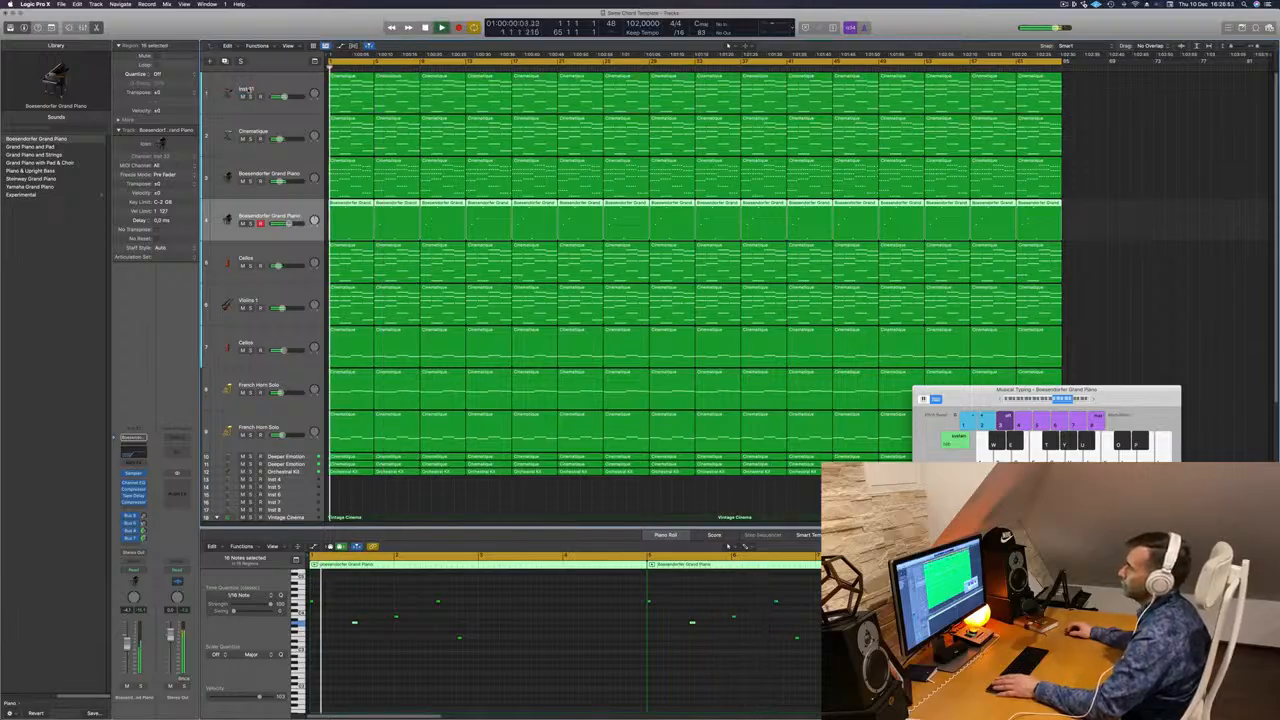
Rename the Inst 31 track as Arp
double_click(249, 89)
text(Arp)
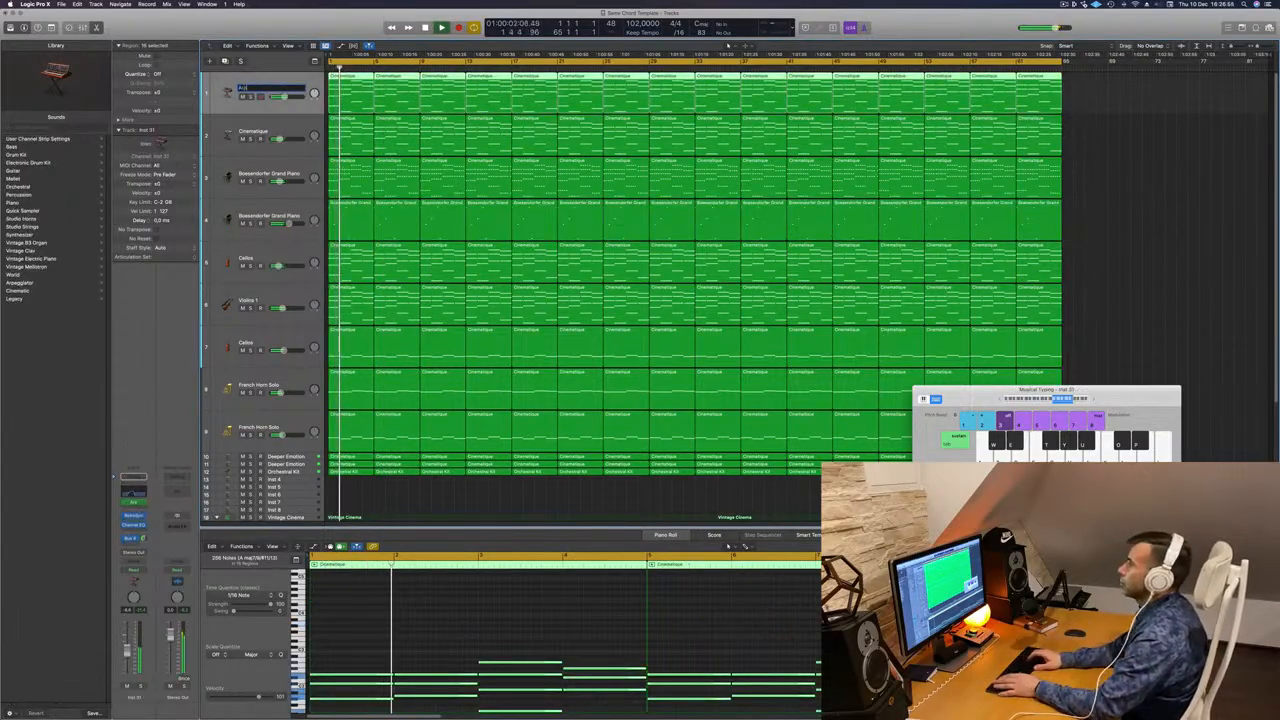
key(Return)
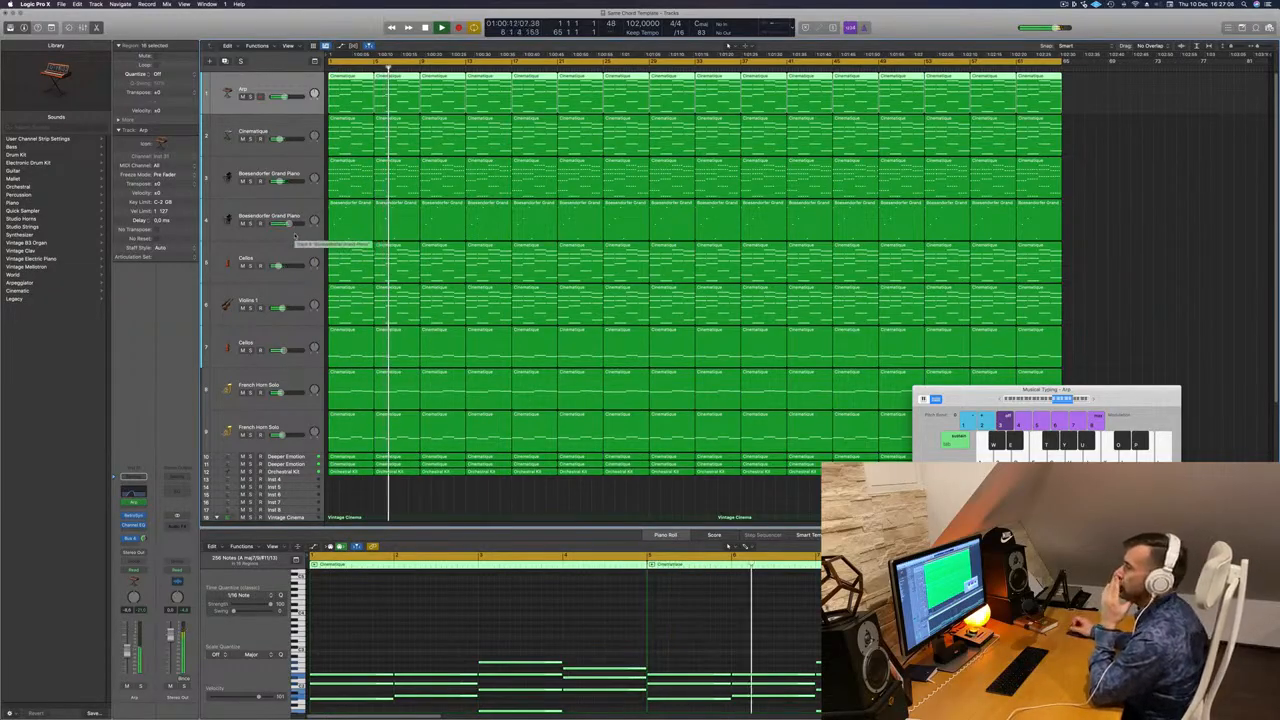
Check the two French Horn Solo tracks, then duplicate the Violins 1 track as a new empty track
click(268, 388)
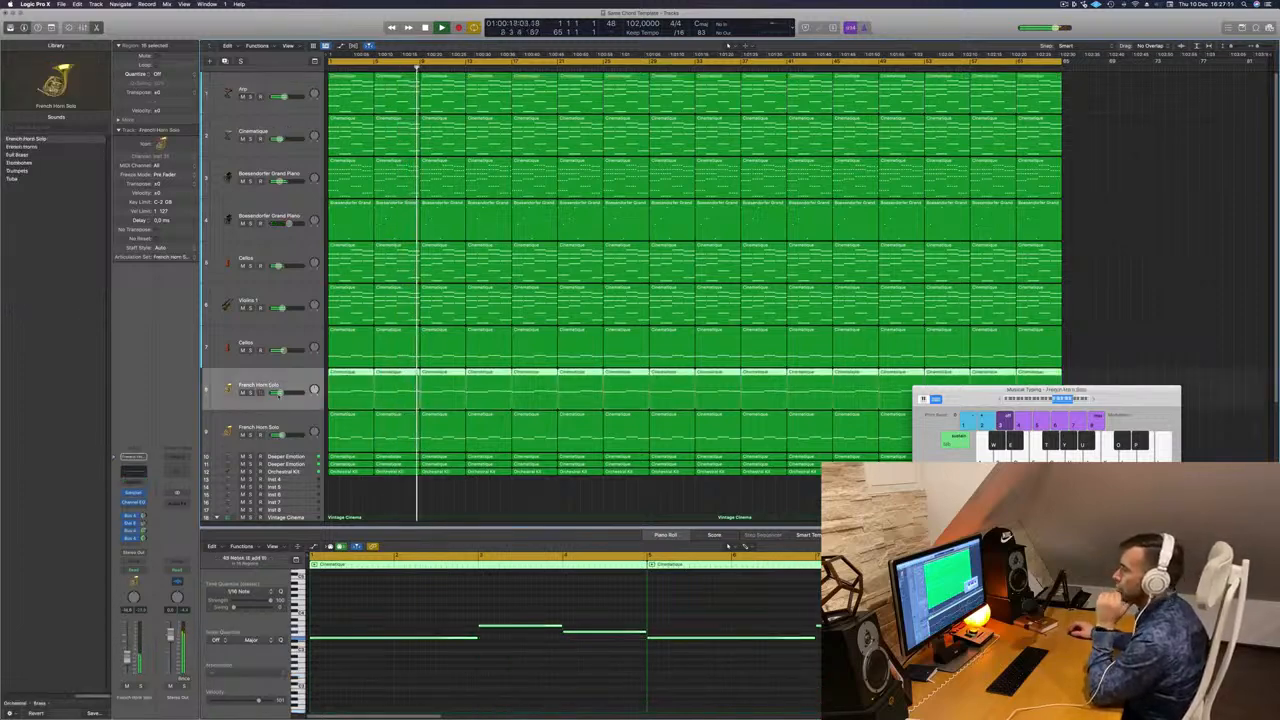
key(Down)
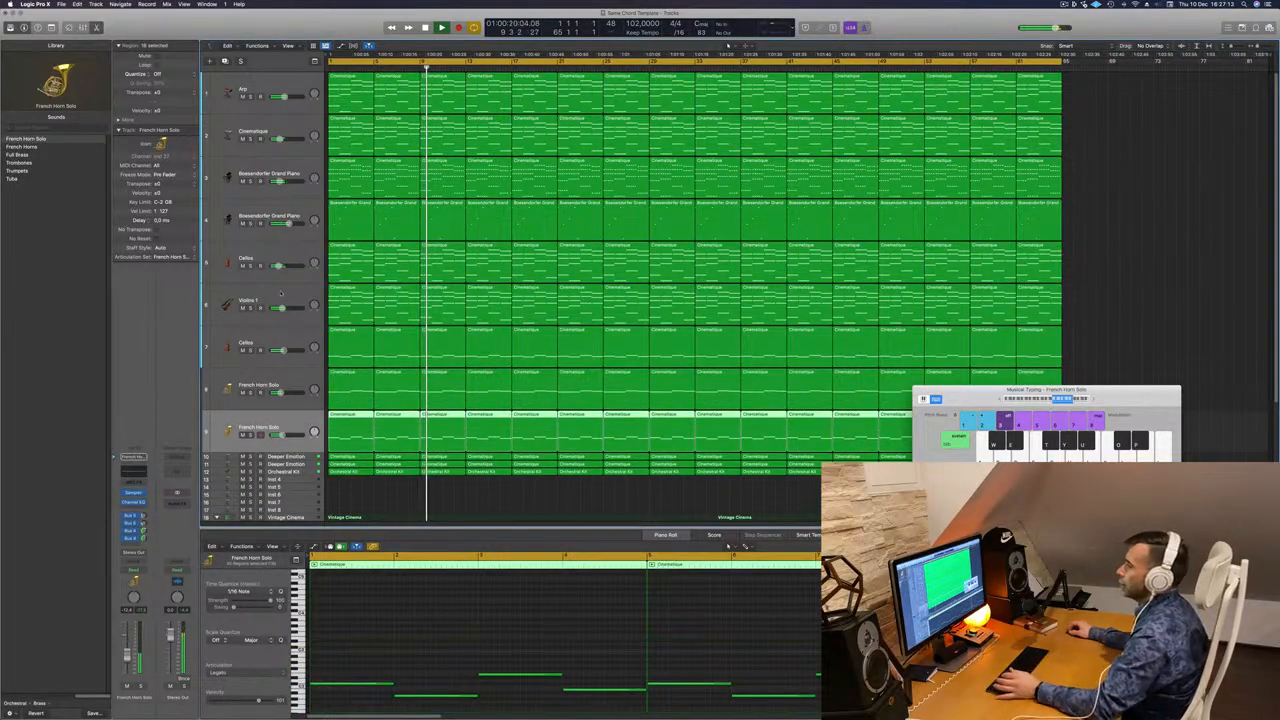
click(281, 293)
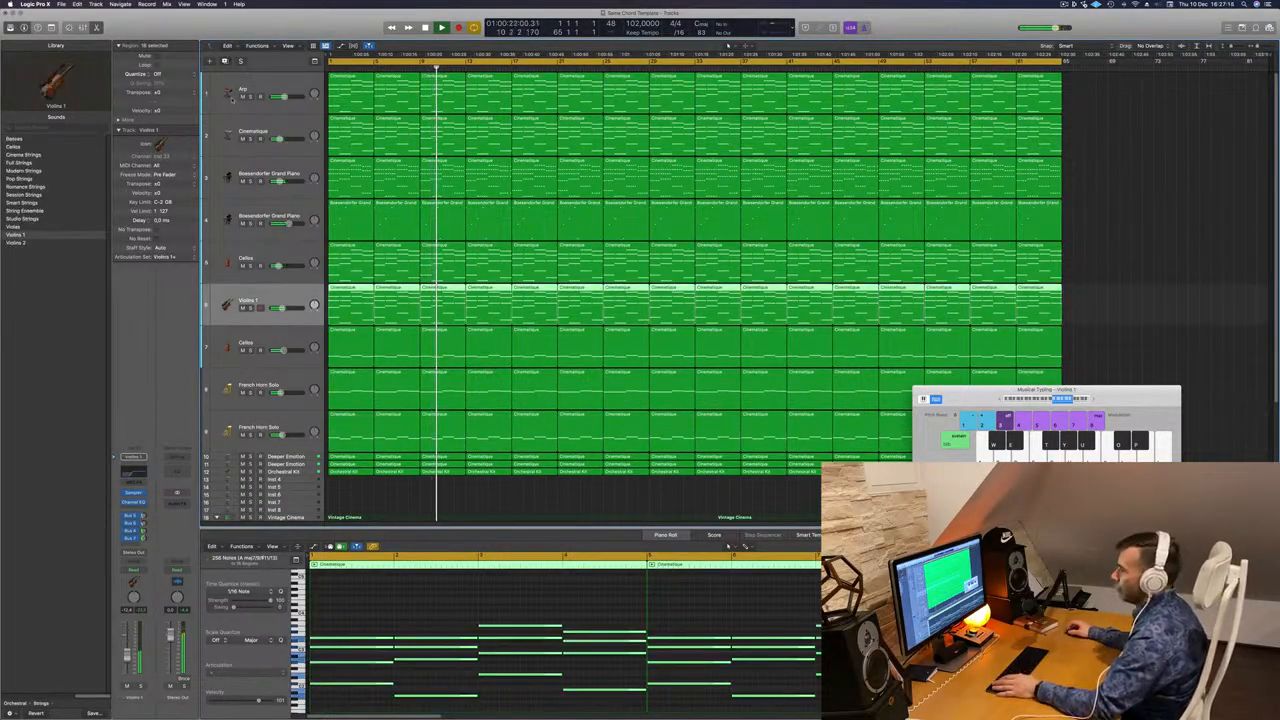
key(super+d)
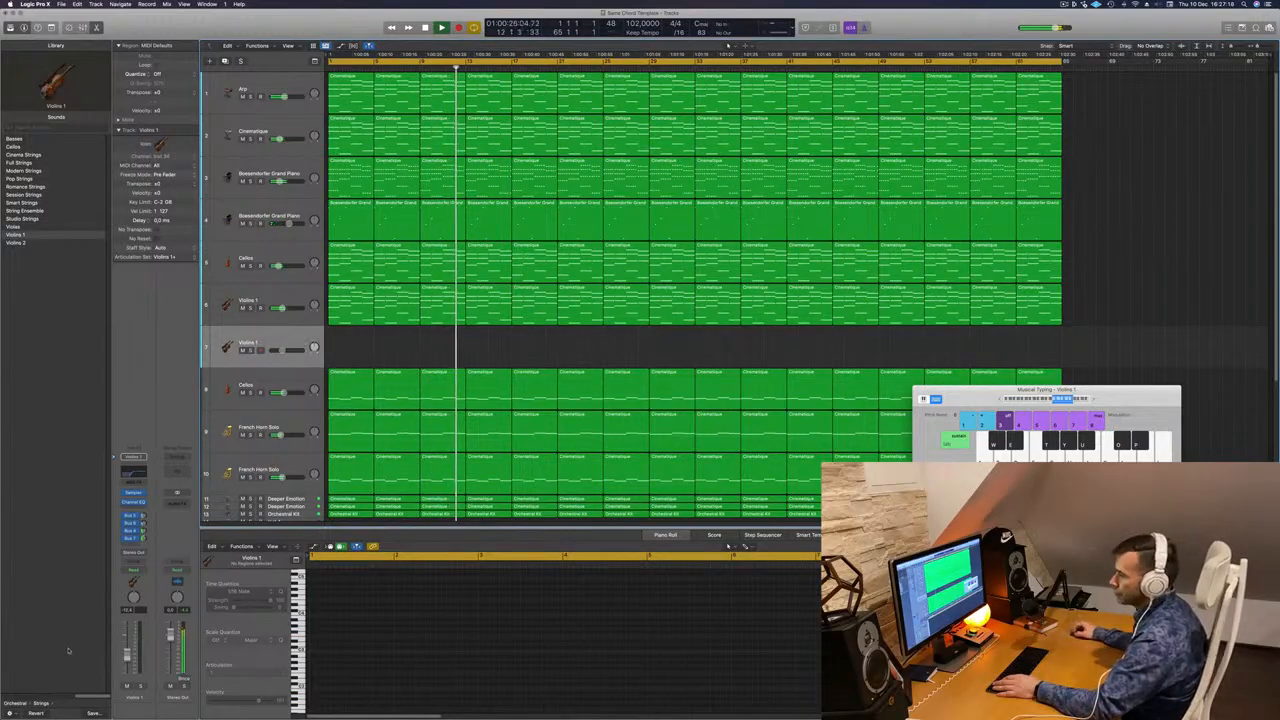
Change the duplicated Violins 1 track's instrument to Timpani from the orchestral percussion sounds
click(16, 704)
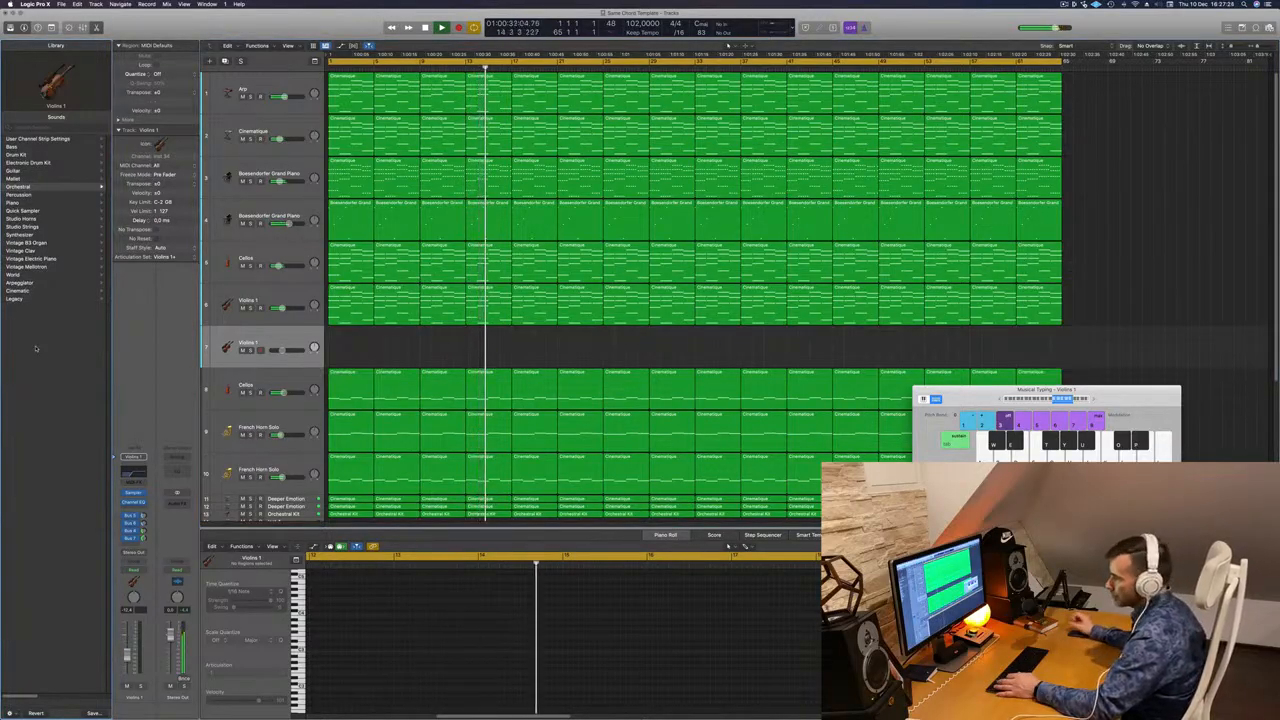
click(20, 187)
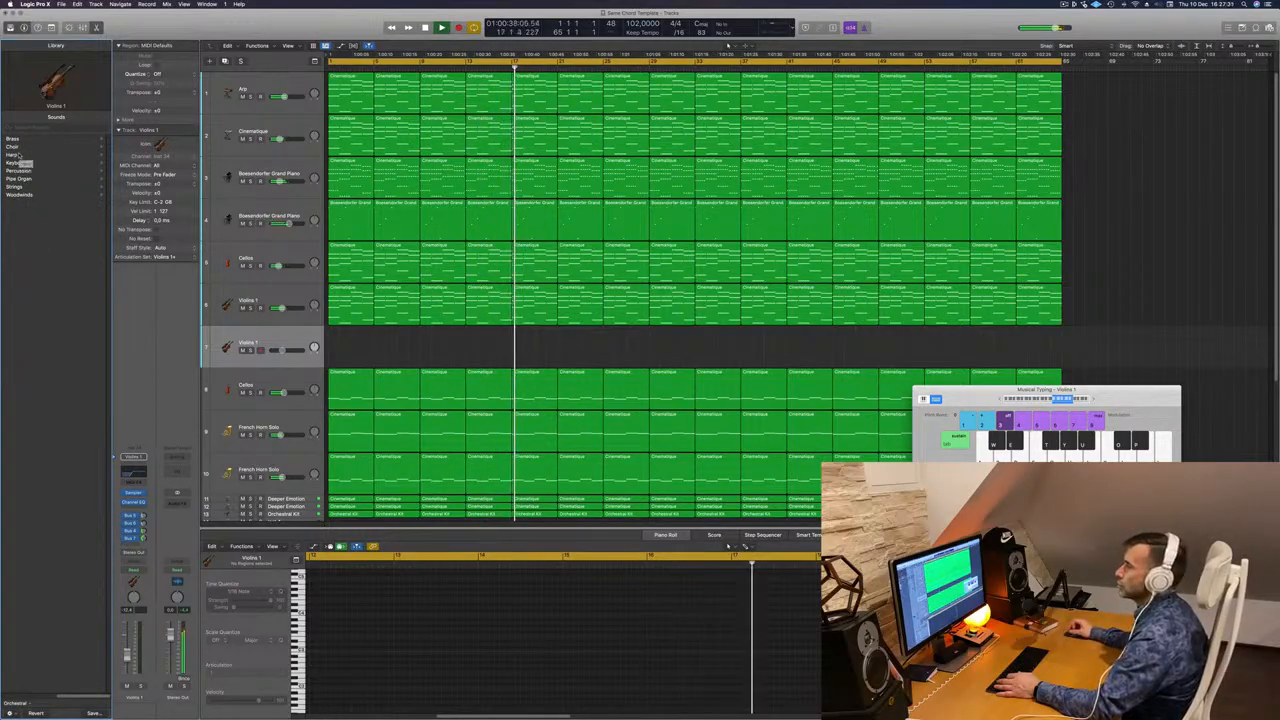
click(19, 170)
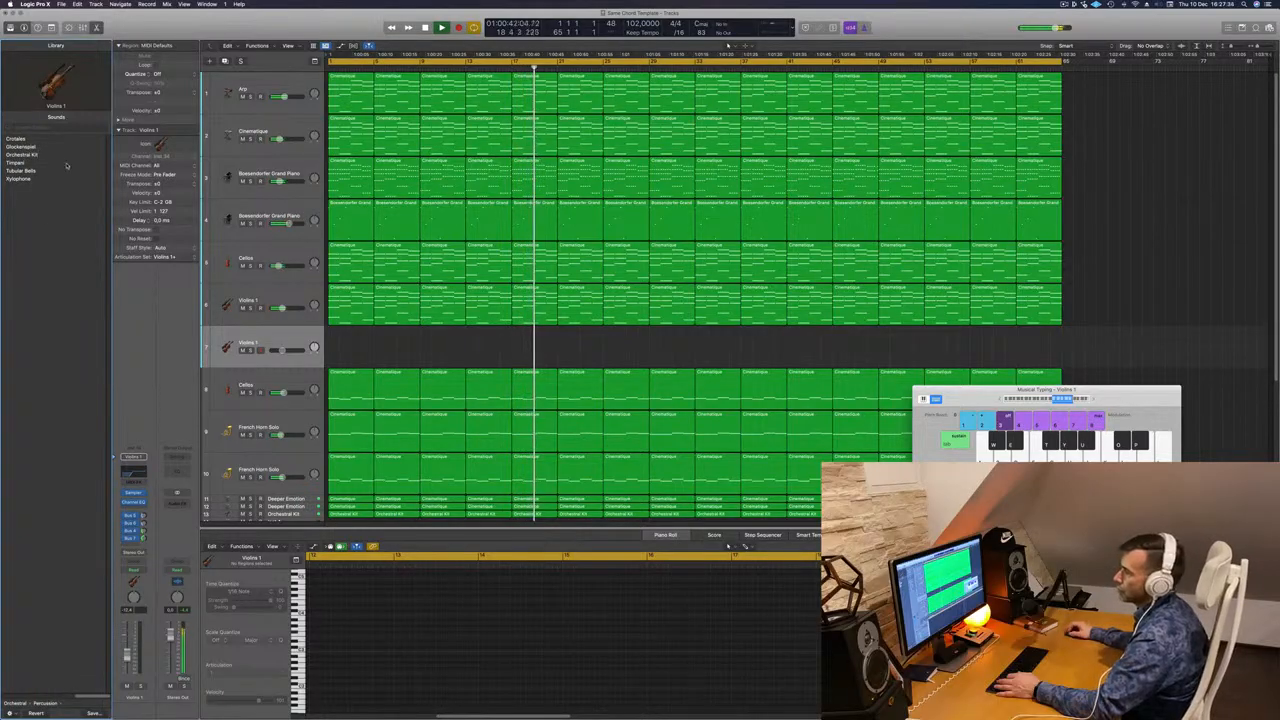
click(67, 163)
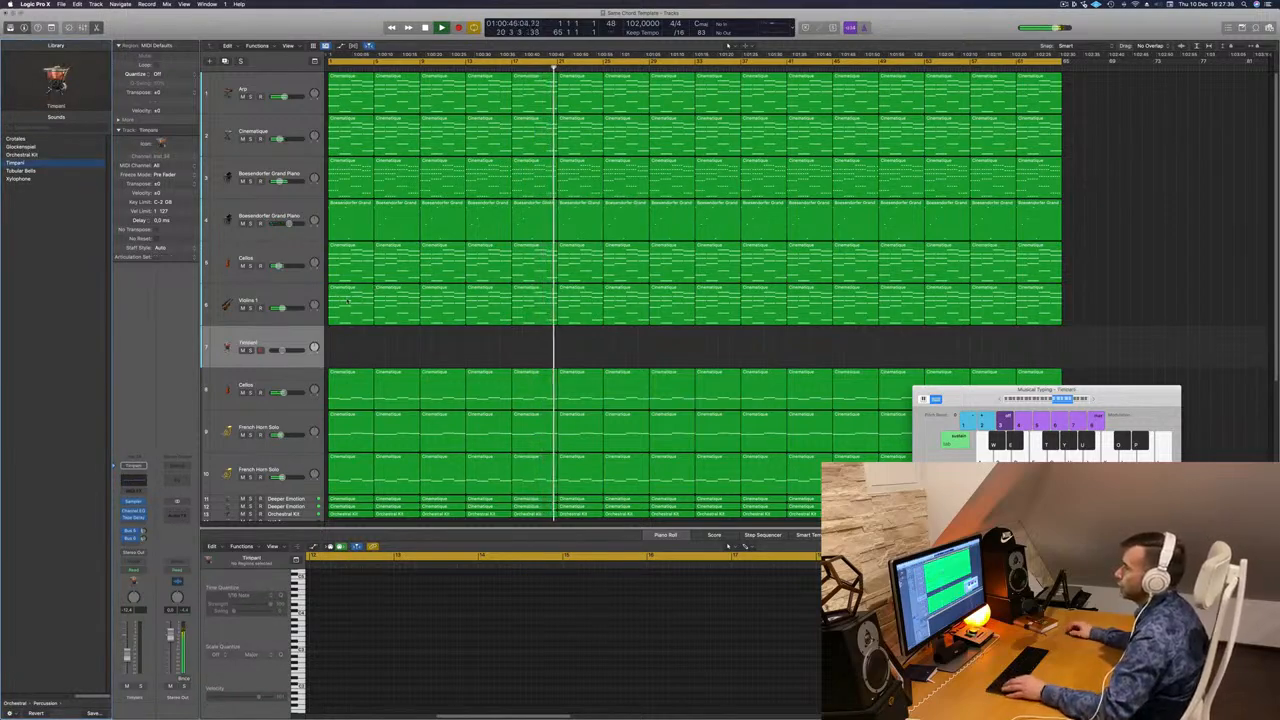
Copy the first Violins 1 chord region onto the Timpani track and audition it from the beginning, briefly soloing the track
drag(348, 300, 351, 346)
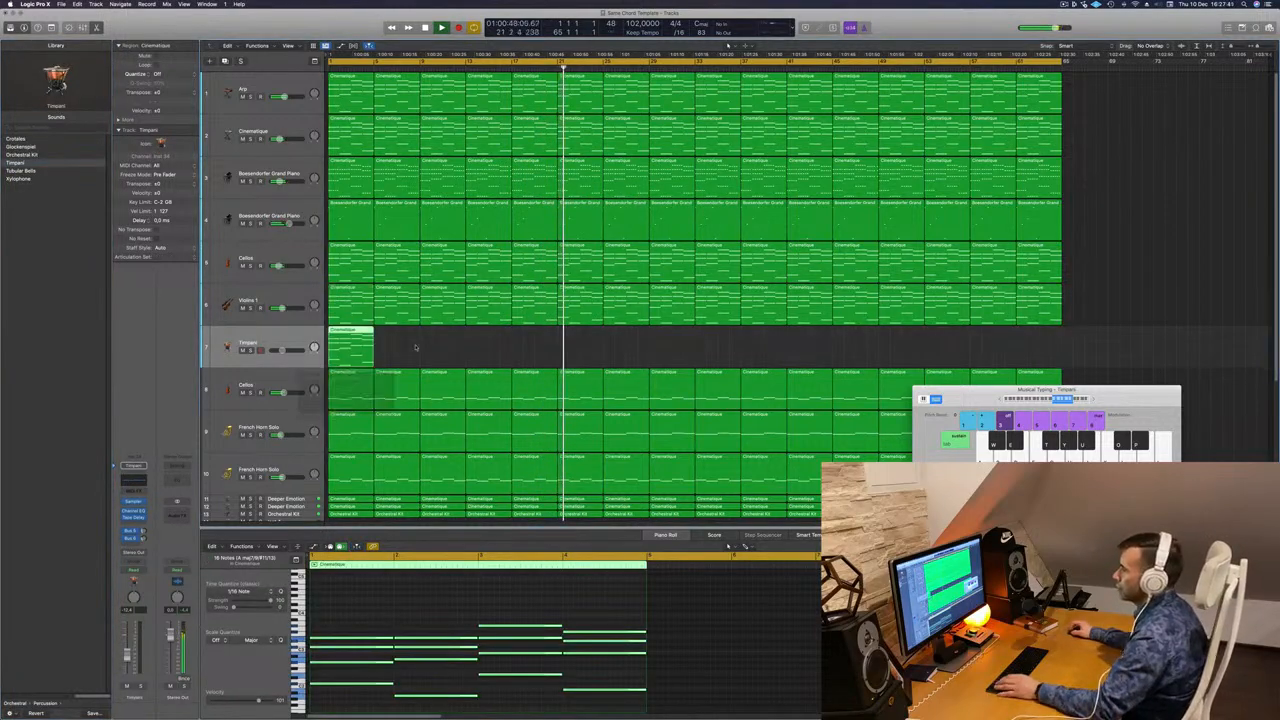
key(Return)
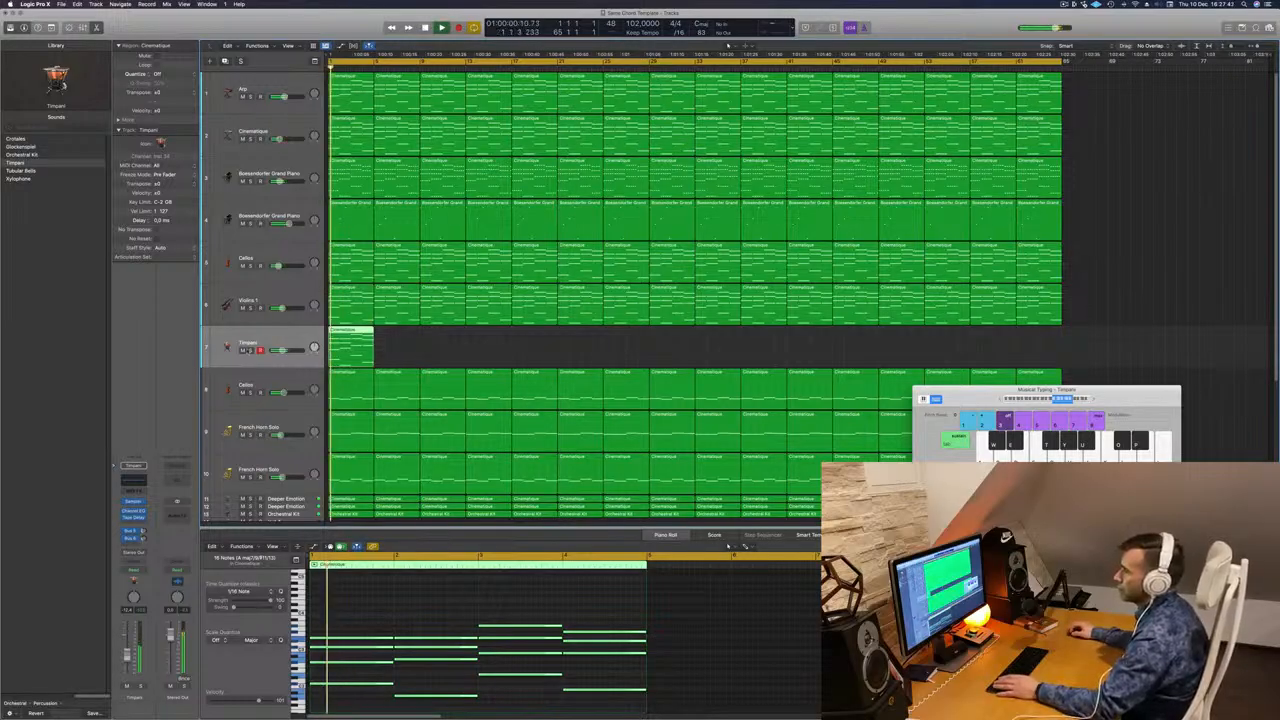
click(250, 351)
click(250, 351)
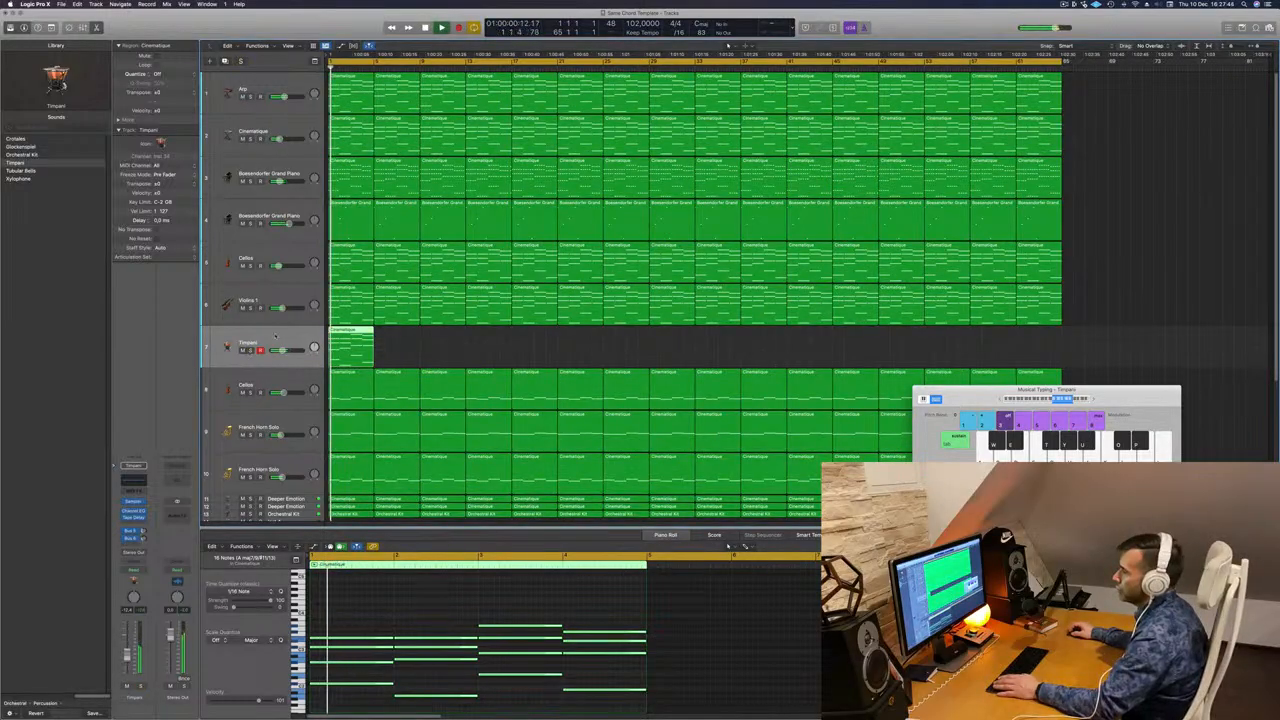
key(Return)
Add the Arpeggiator MIDI effect to the Timpani track and audition it briefly soloed from the beginning
click(143, 491)
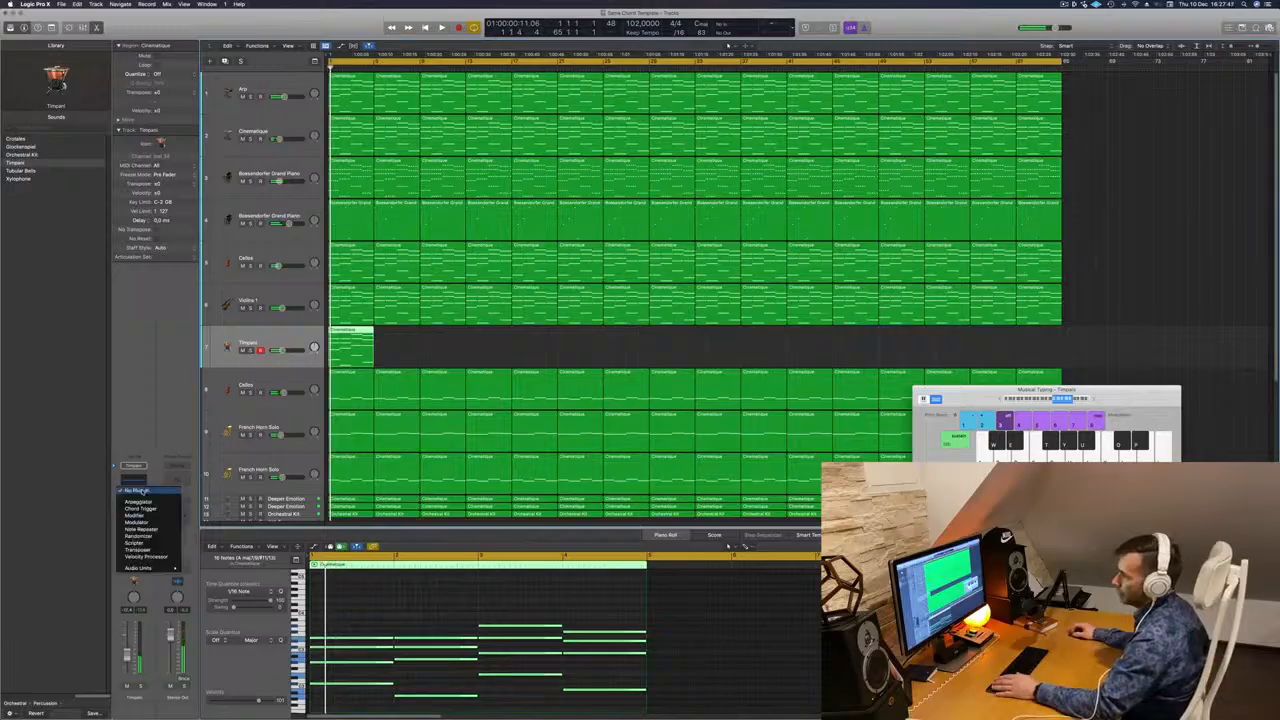
click(139, 501)
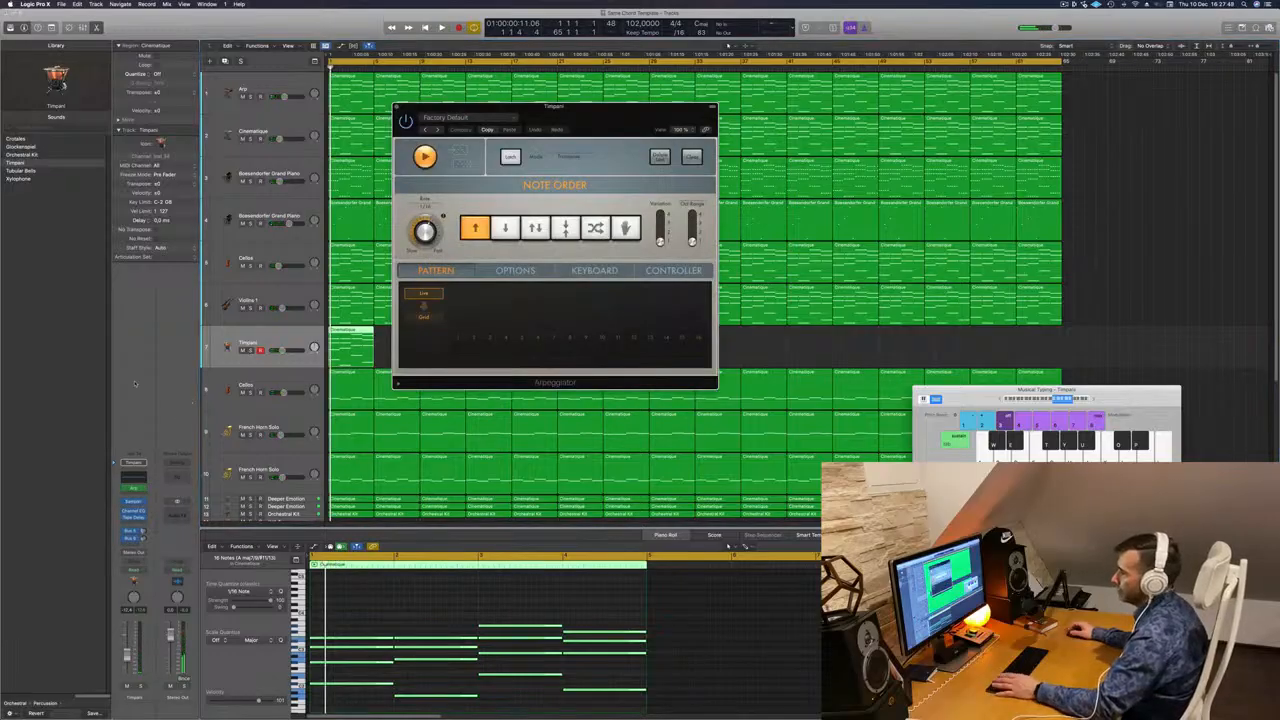
click(140, 687)
click(140, 687)
key(Return)
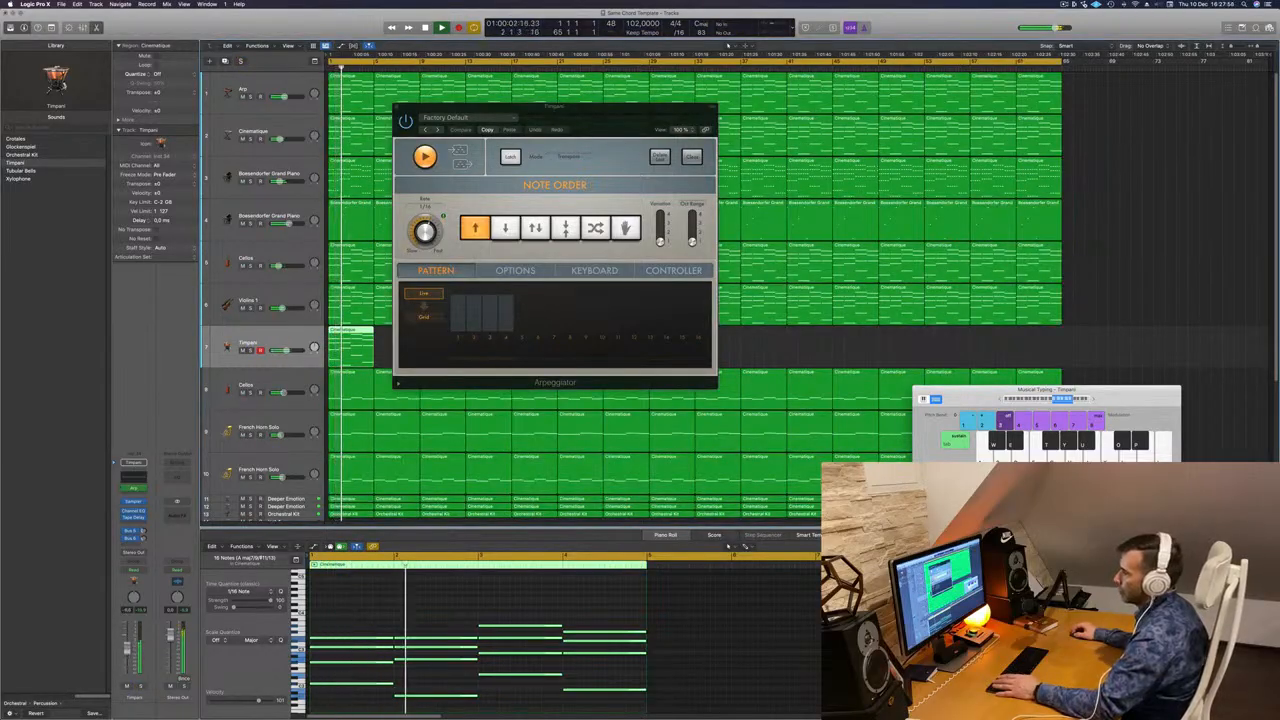
drag(426, 114, 296, 165)
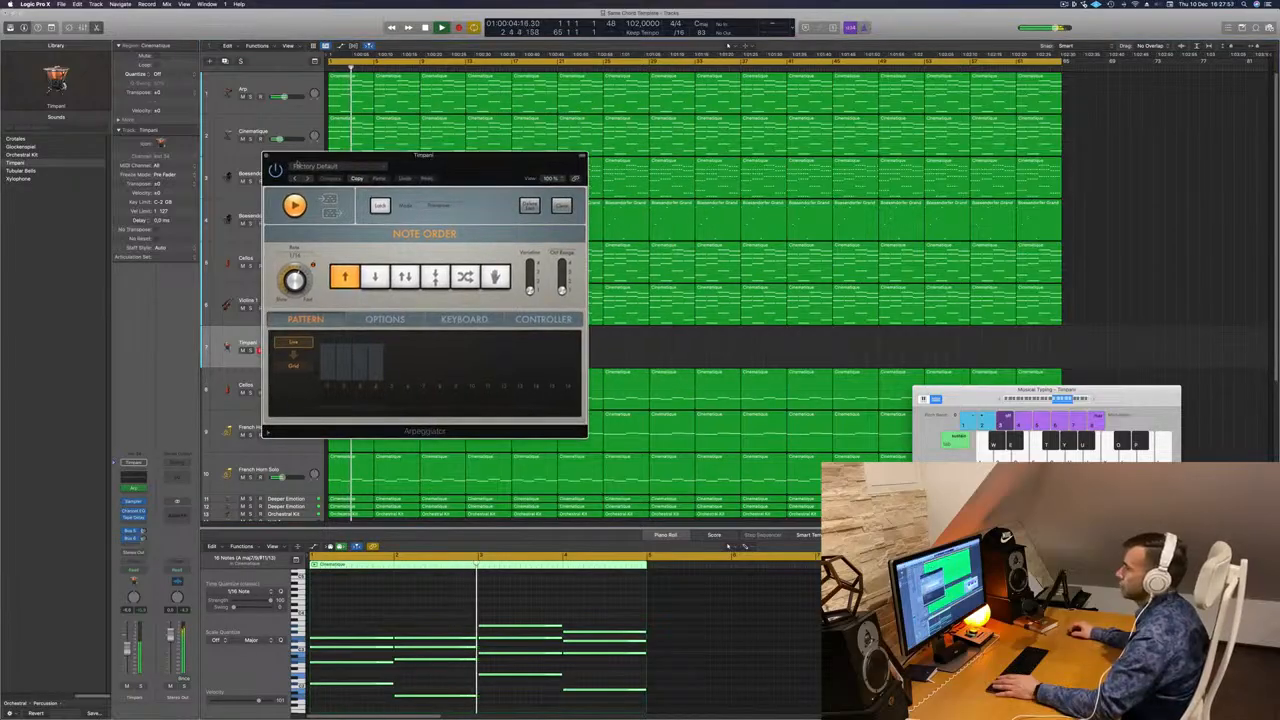
click(265, 156)
Delete the upper chord notes in the Timpani region, transpose the remaining bass notes down an octave and audition them
drag(346, 613, 568, 665)
key(Delete)
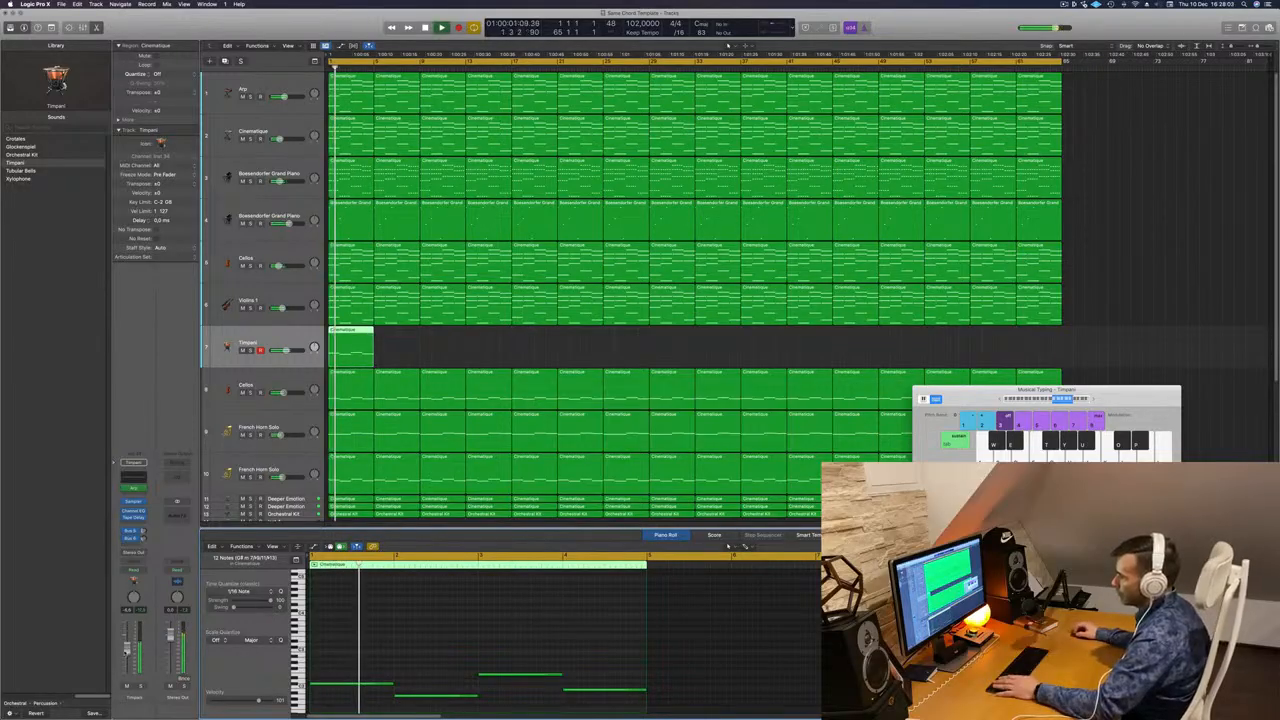
drag(346, 646, 528, 690)
key(alt+shift+Down)
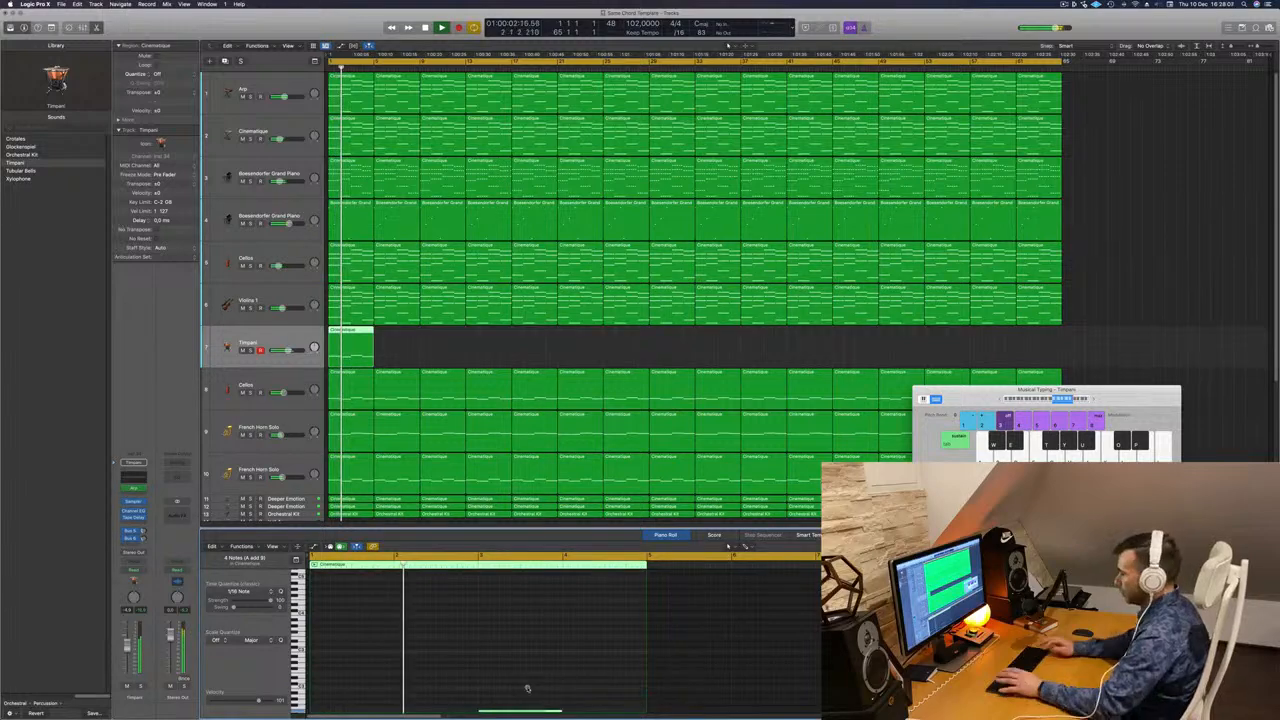
key(Return)
click(140, 687)
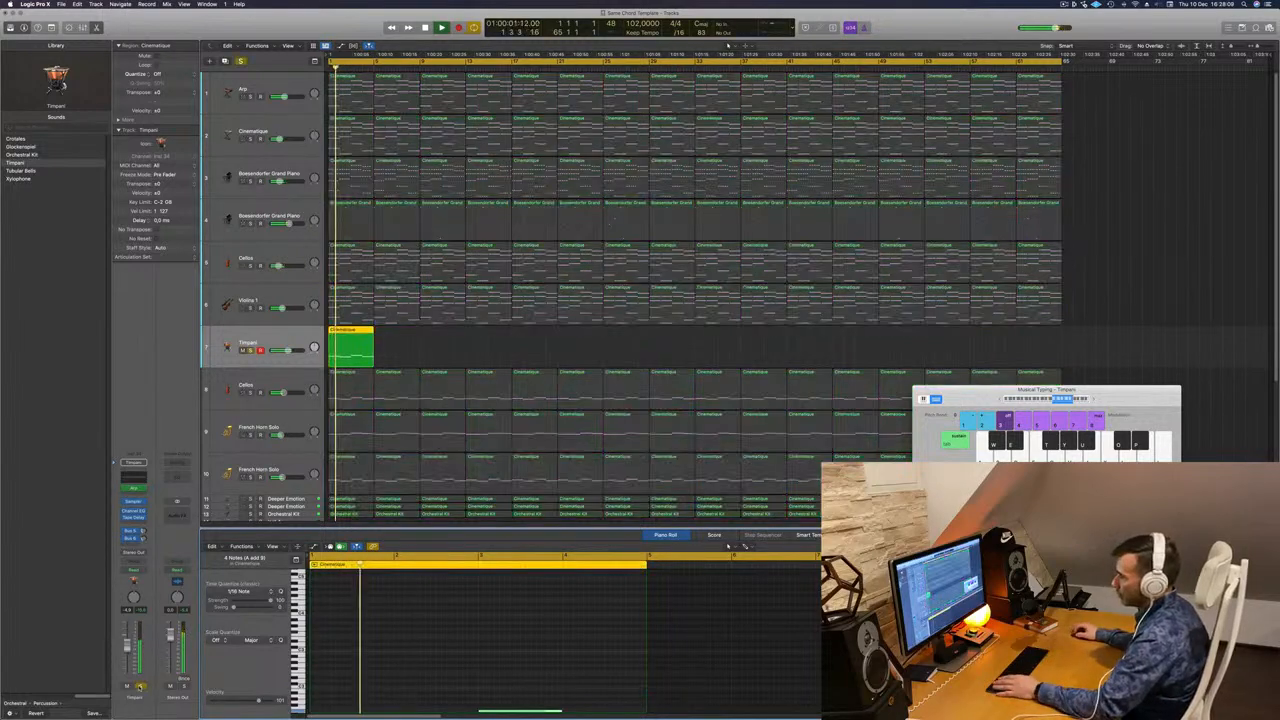
click(140, 687)
key(Return)
Set the Timpani arpeggiator's rate to 1/8 and check the region's four bass notes during playback
click(136, 489)
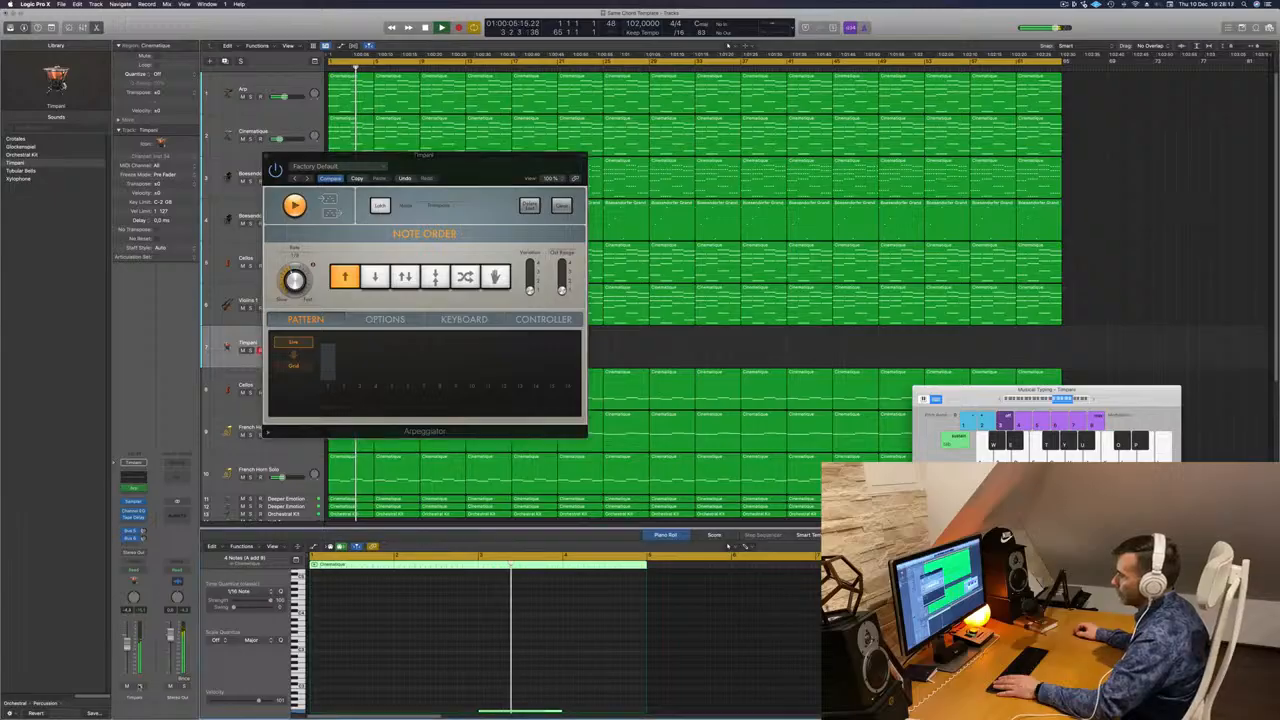
key(s)
key(s)
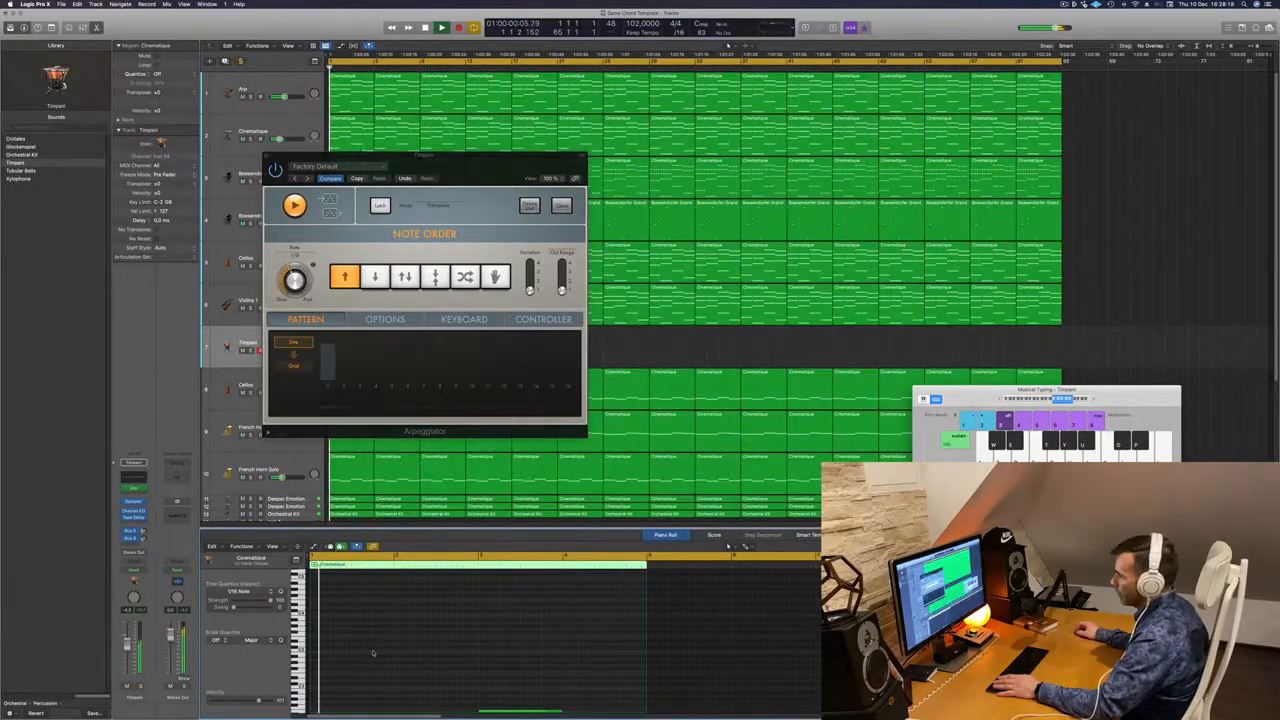
scroll(419, 632, down, 5)
key(space)
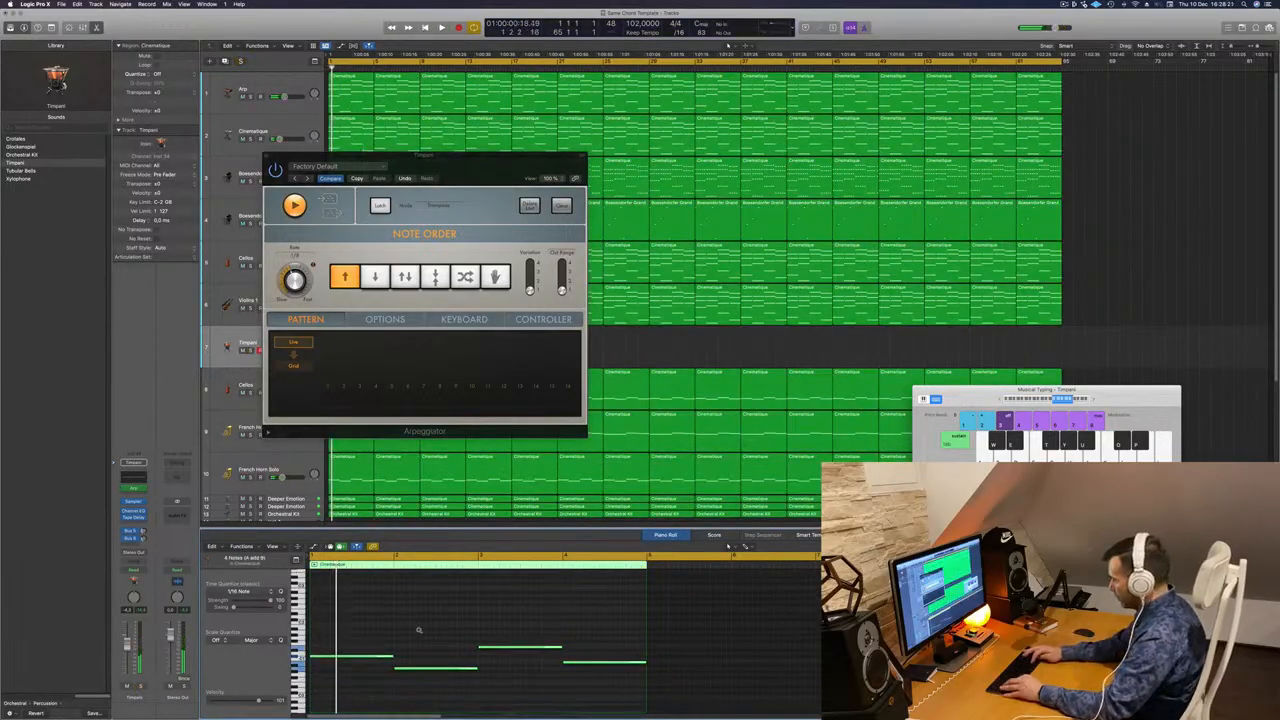
scroll(419, 632, up, 2)
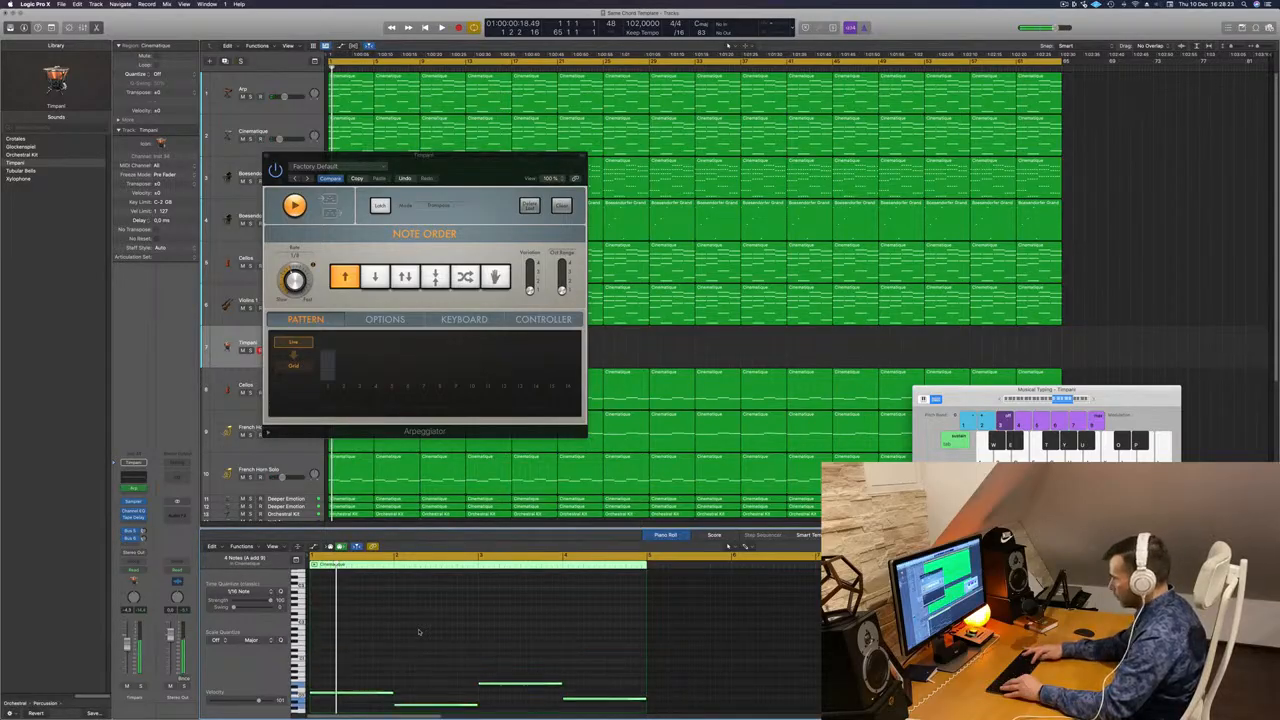
key(space)
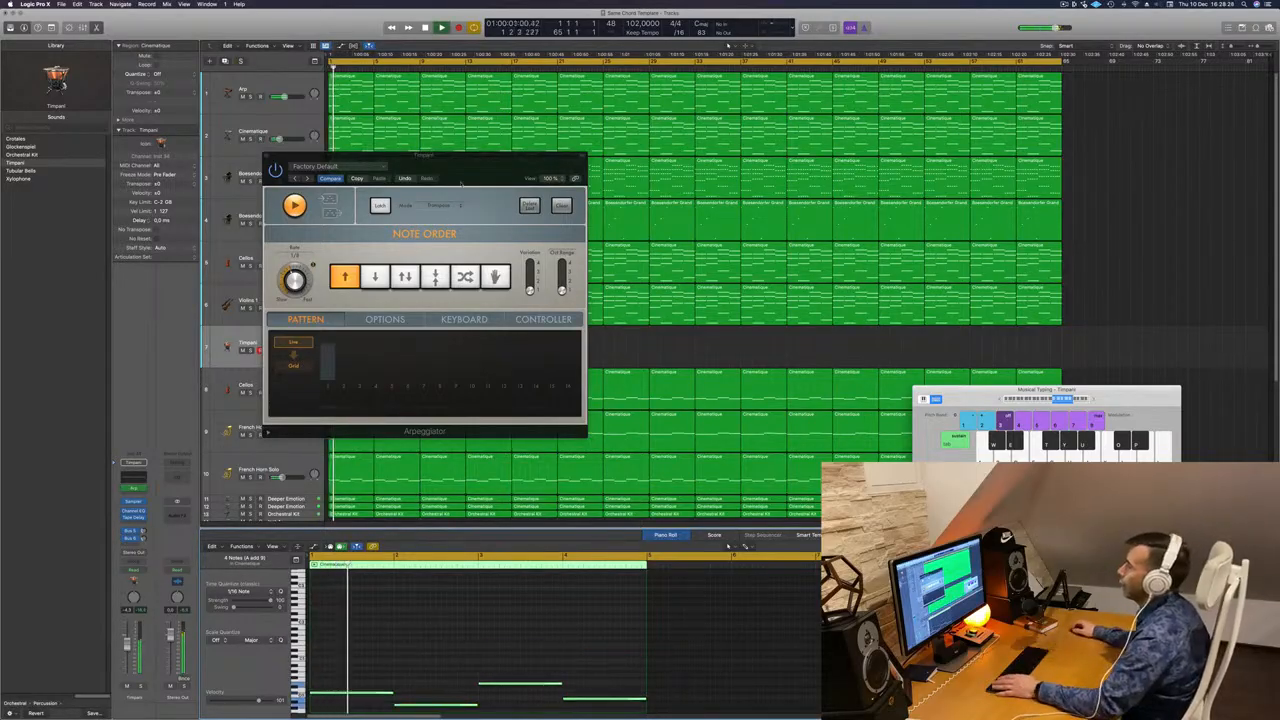
Close the Arpeggiator window and compare the Timpani track soloed and within the full mix
drag(460, 184, 555, 226)
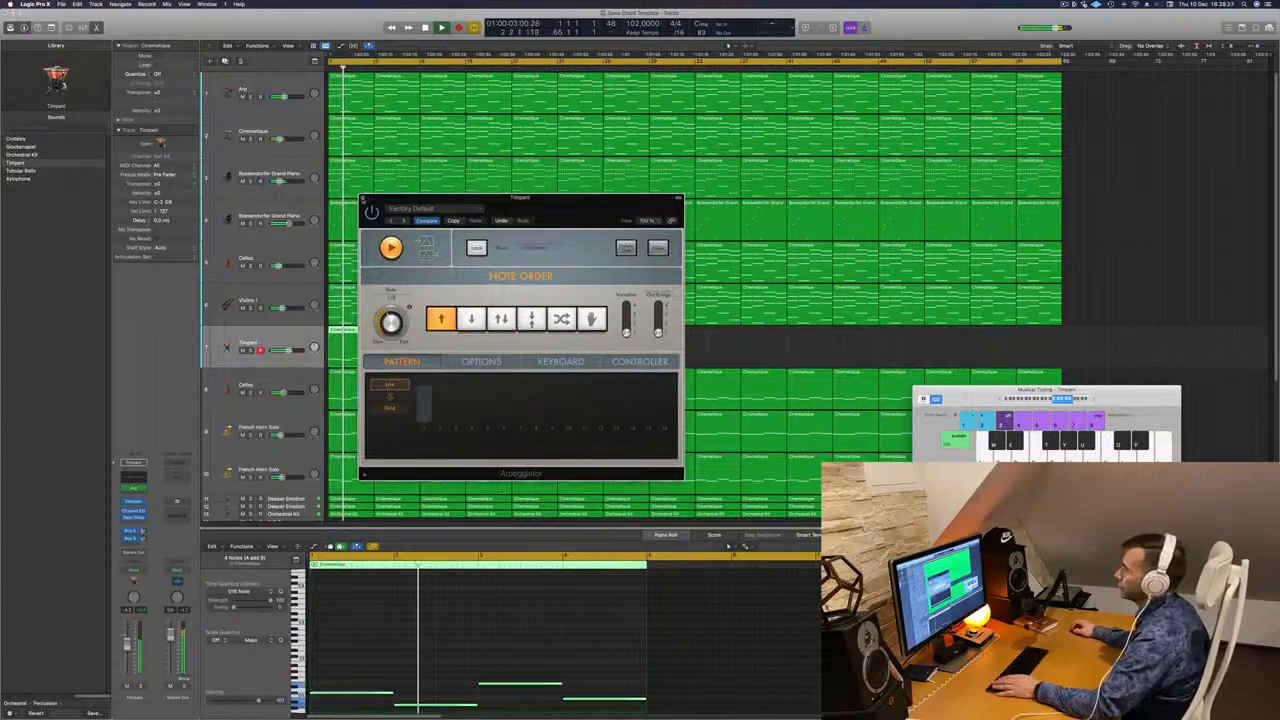
click(363, 199)
click(251, 351)
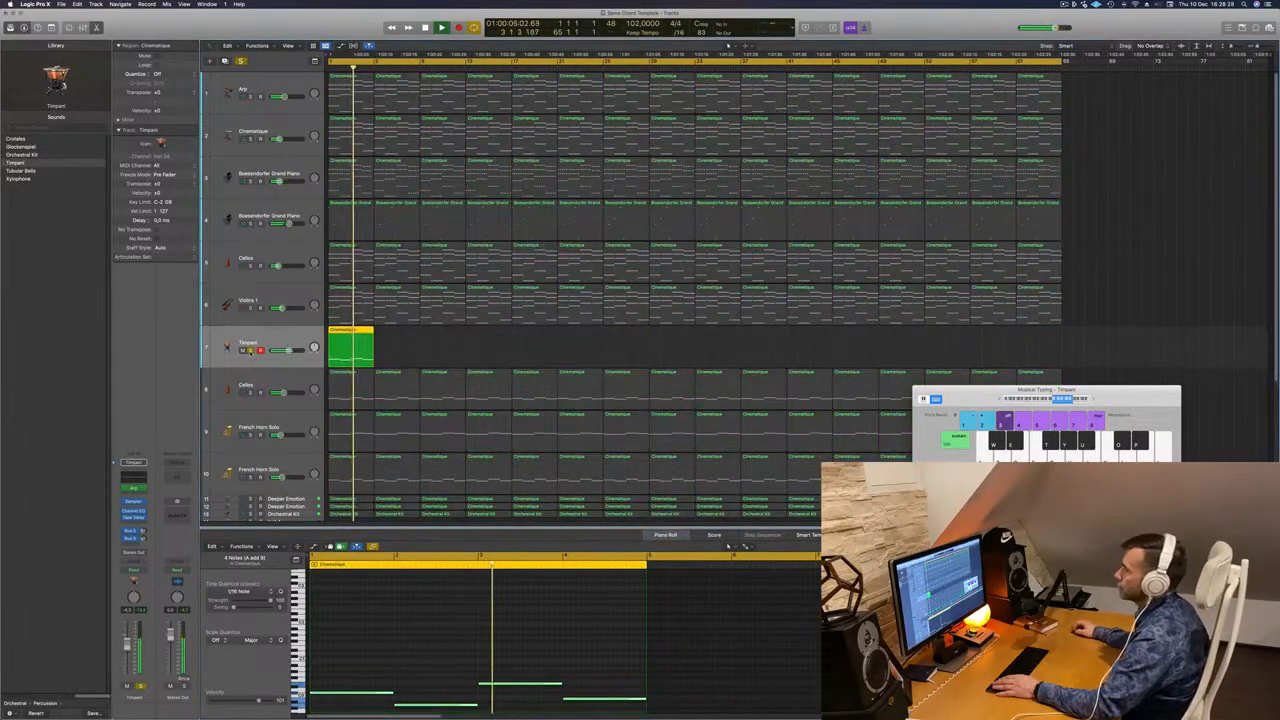
click(251, 351)
key(space)
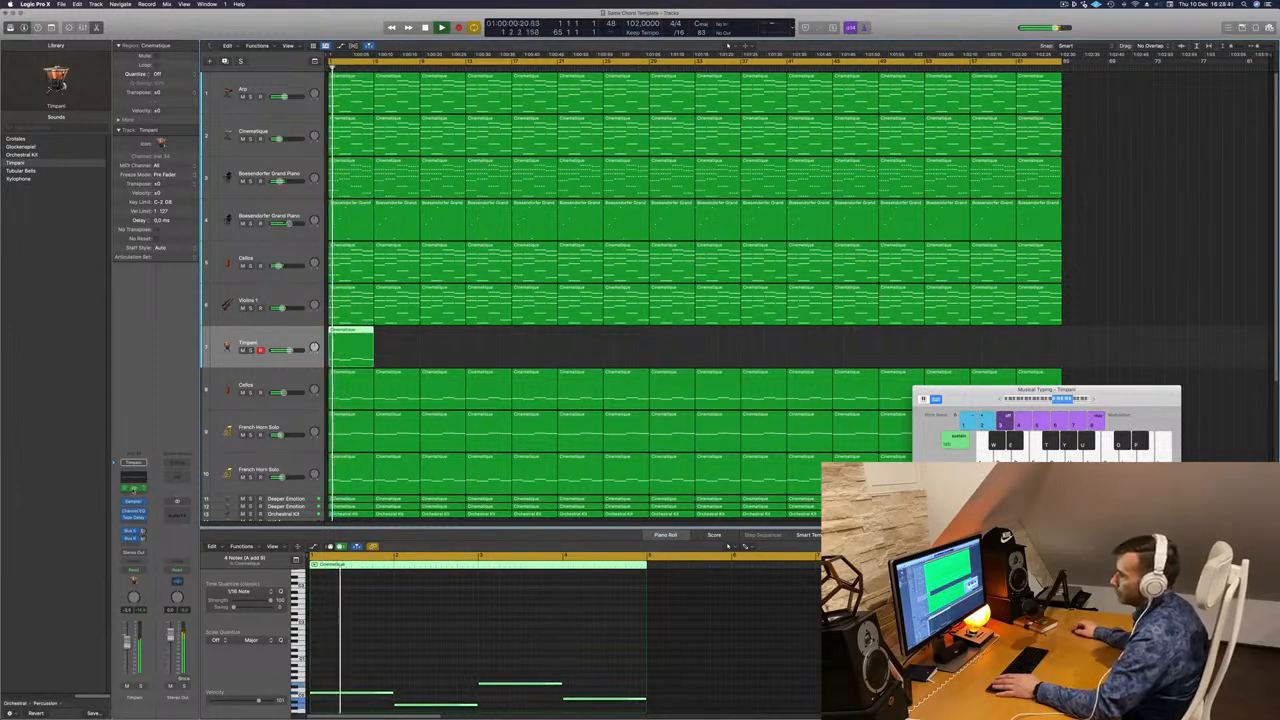
Reopen the Timpani arpeggiator and examine its Keyboard and Options settings while auditioning the track soloed and in the mix
click(133, 489)
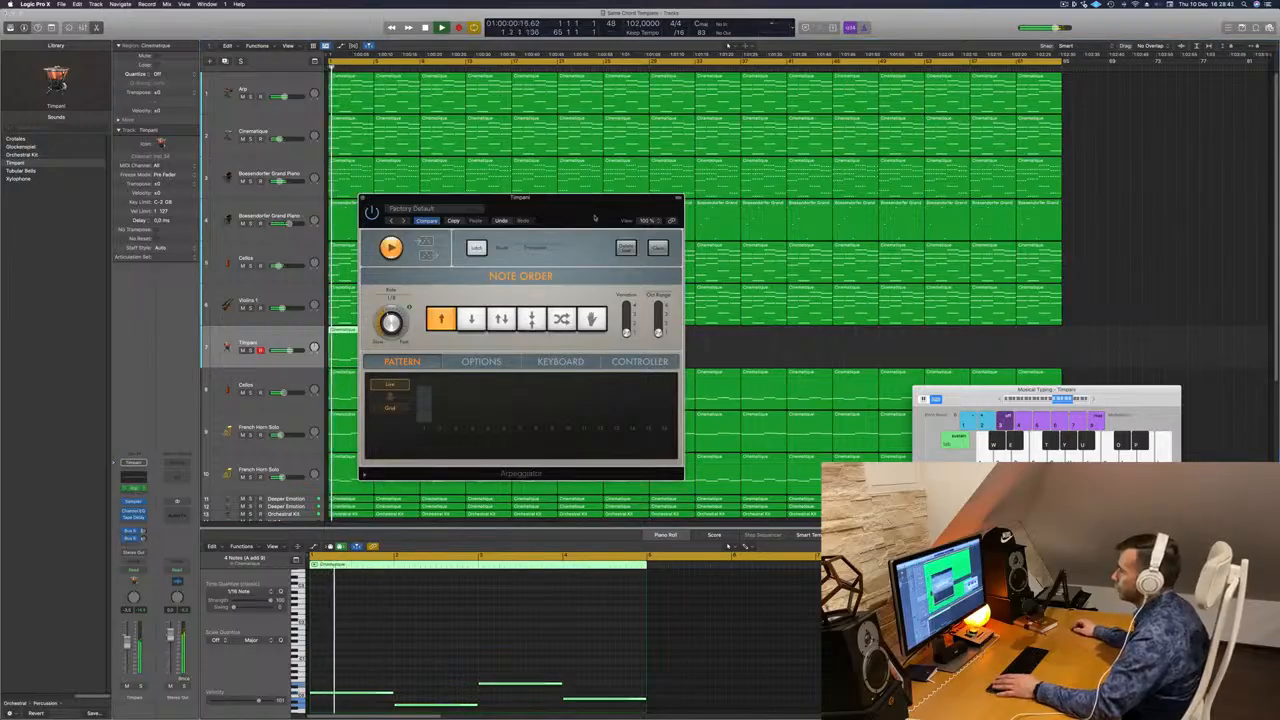
drag(595, 217, 611, 214)
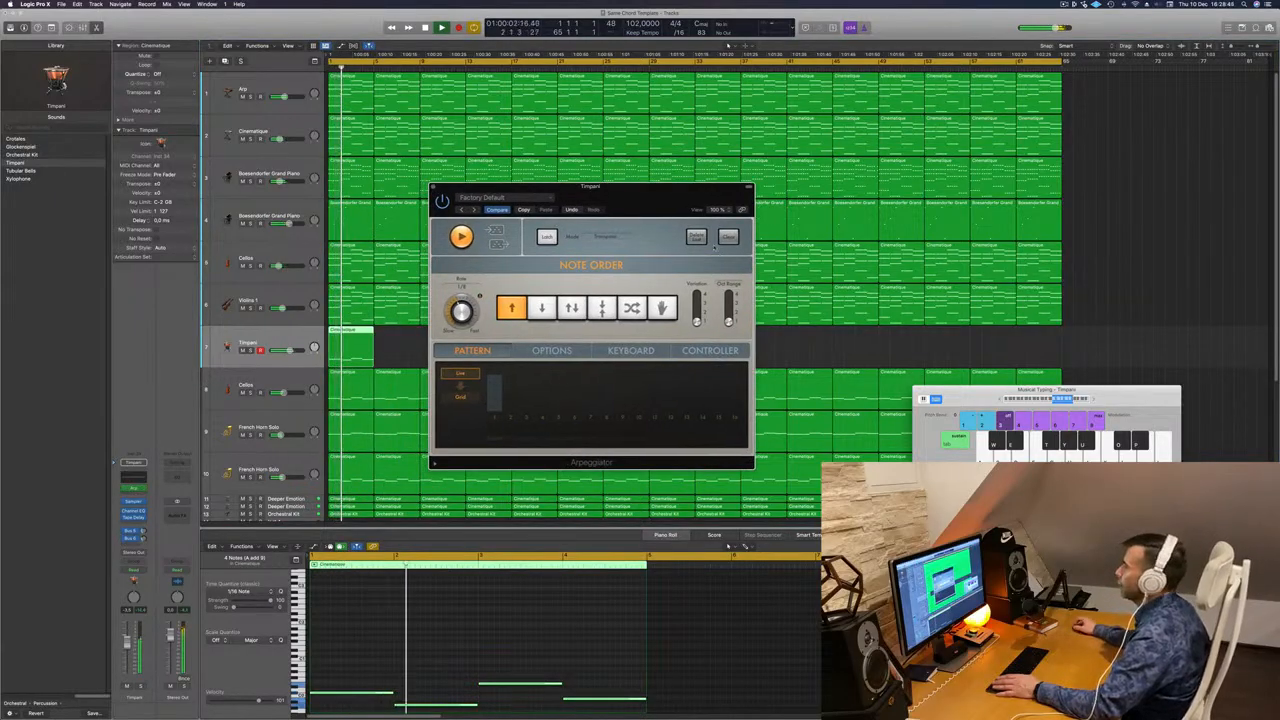
key(space)
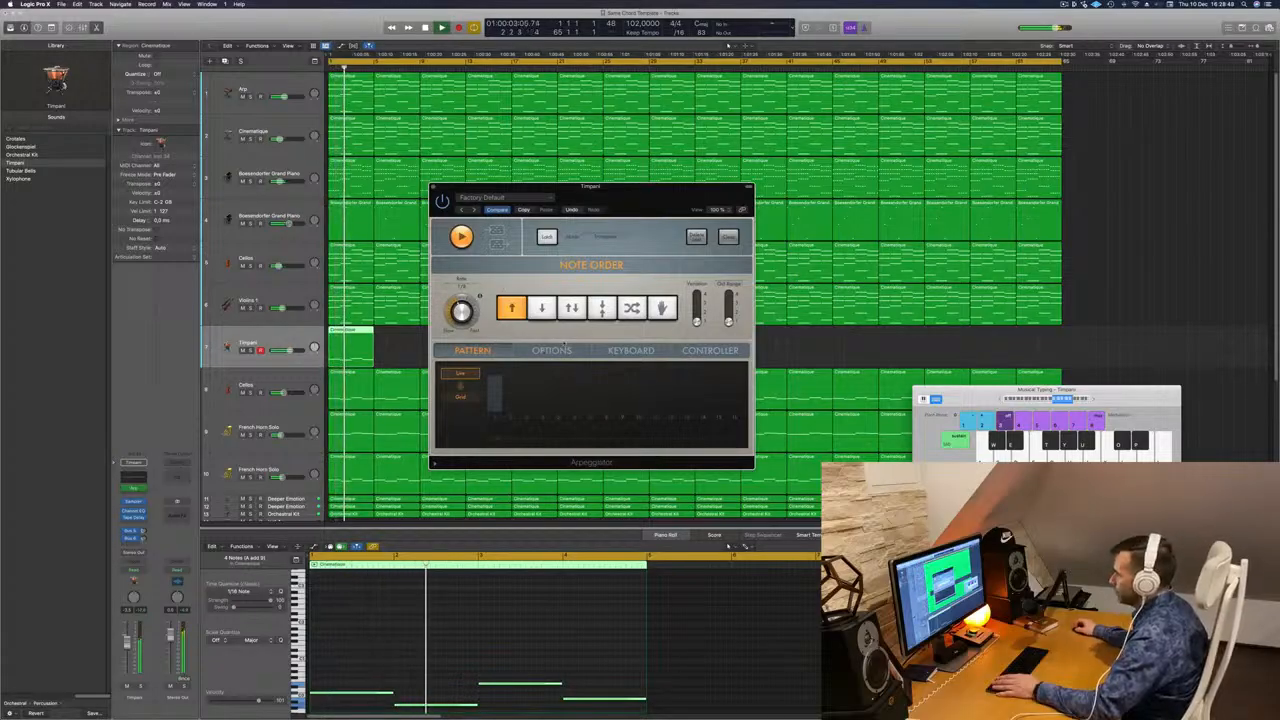
click(545, 351)
click(630, 351)
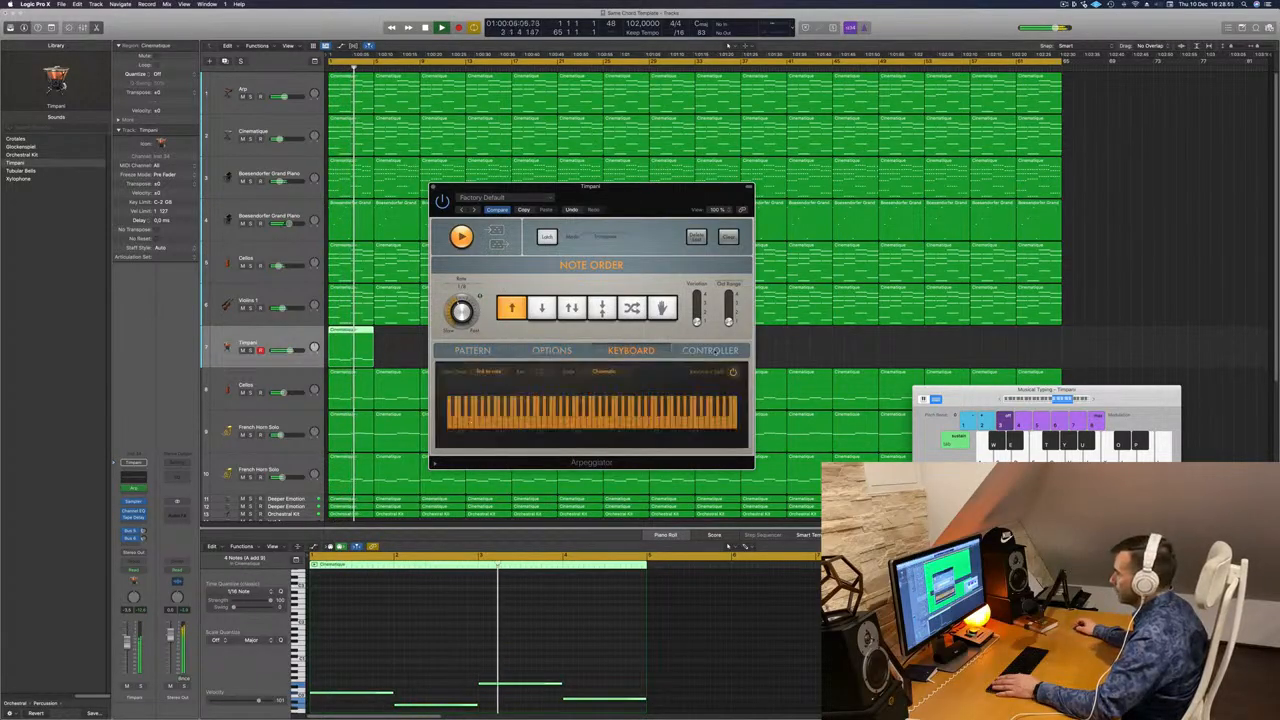
click(562, 351)
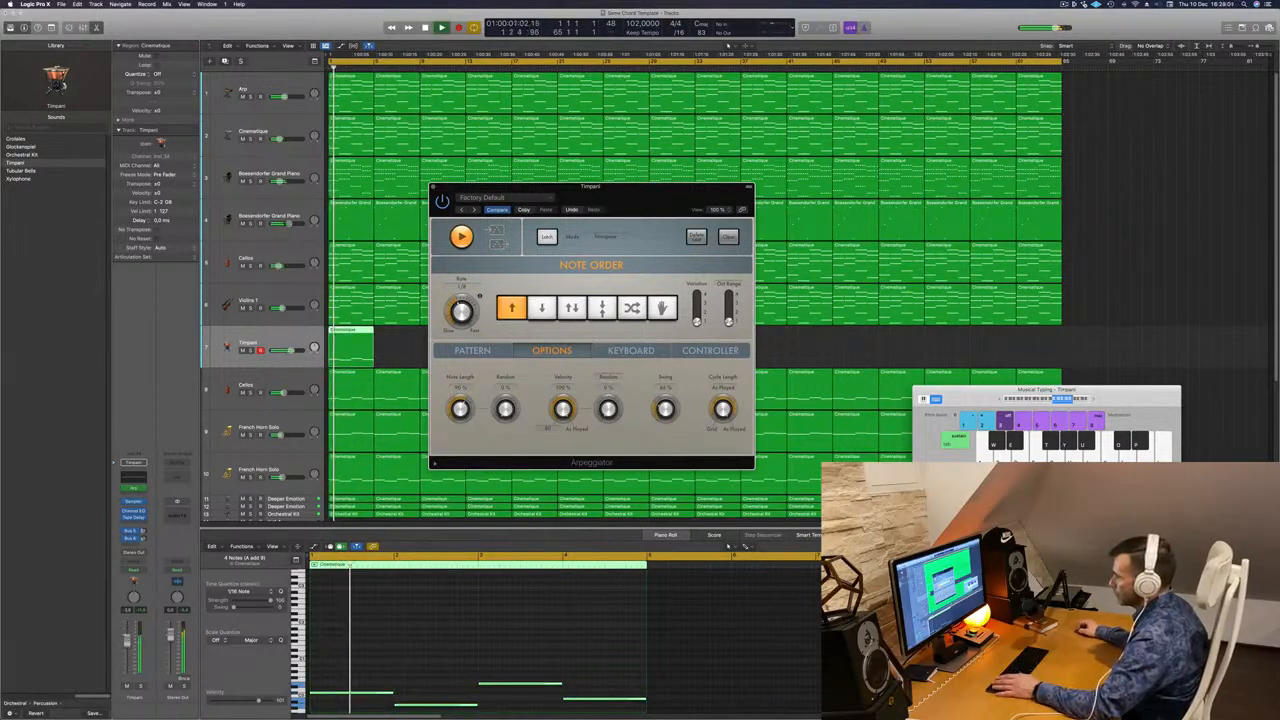
key(s)
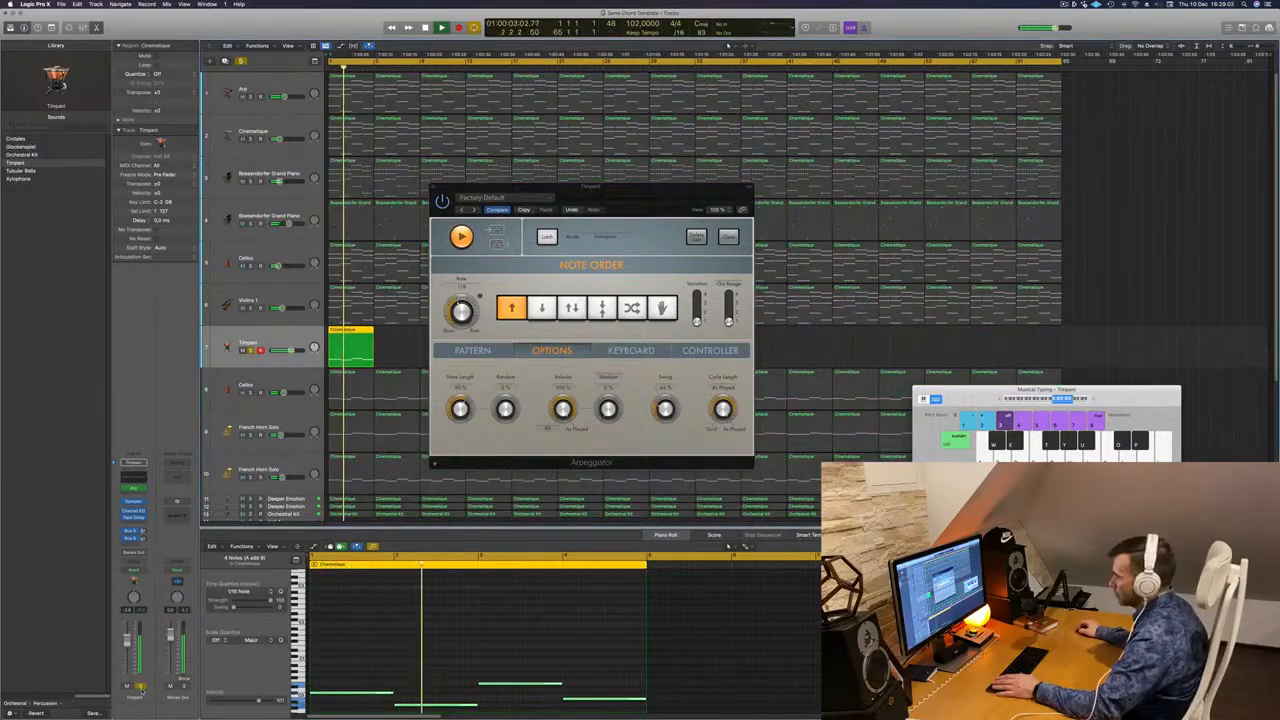
key(s)
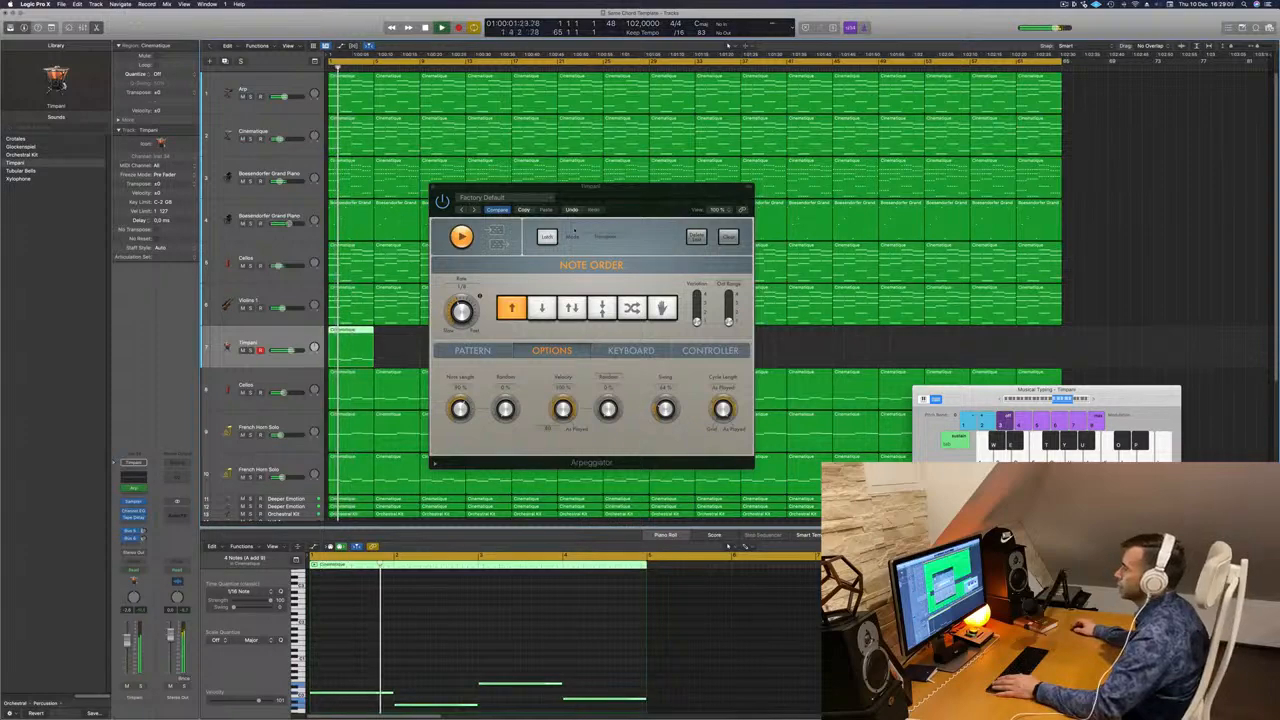
Audition several Arpeggiator presets on the Timpani track, load Arcade Trills and close the effect window
mouse_move(622, 202)
mouse_down()
mouse_move(569, 206)
mouse_move(614, 202)
mouse_up()
key(Return)
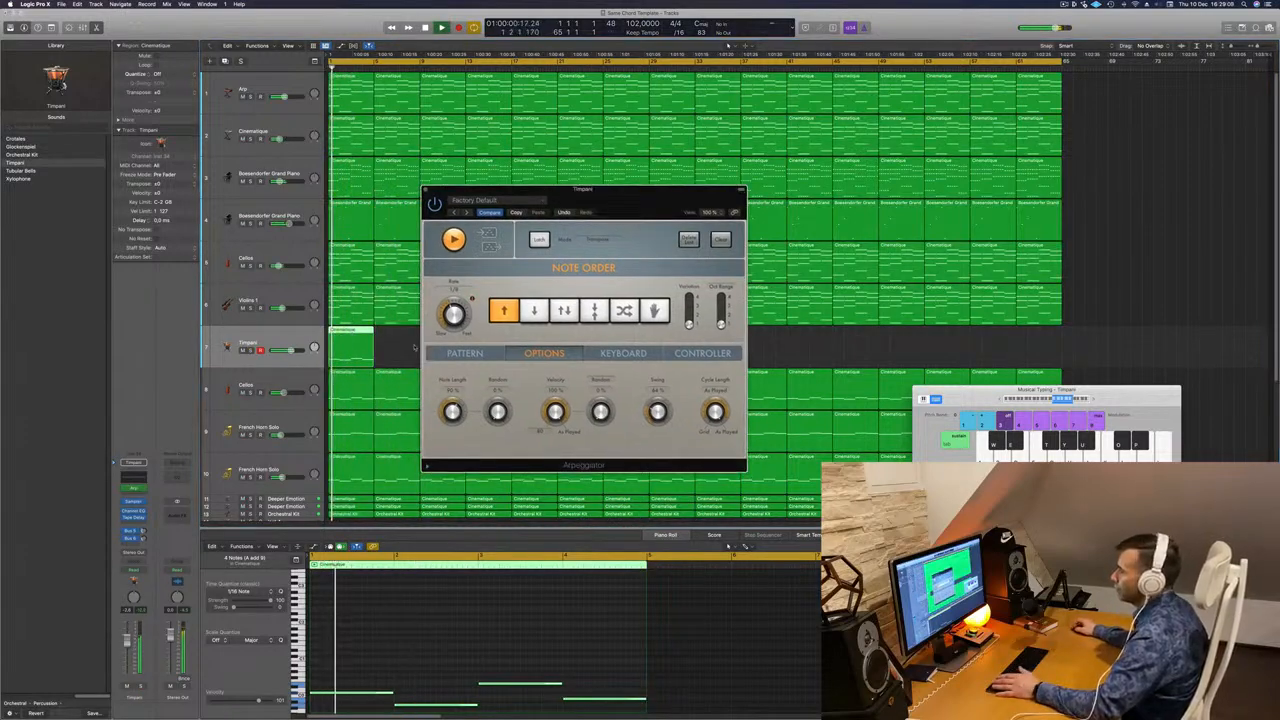
click(465, 356)
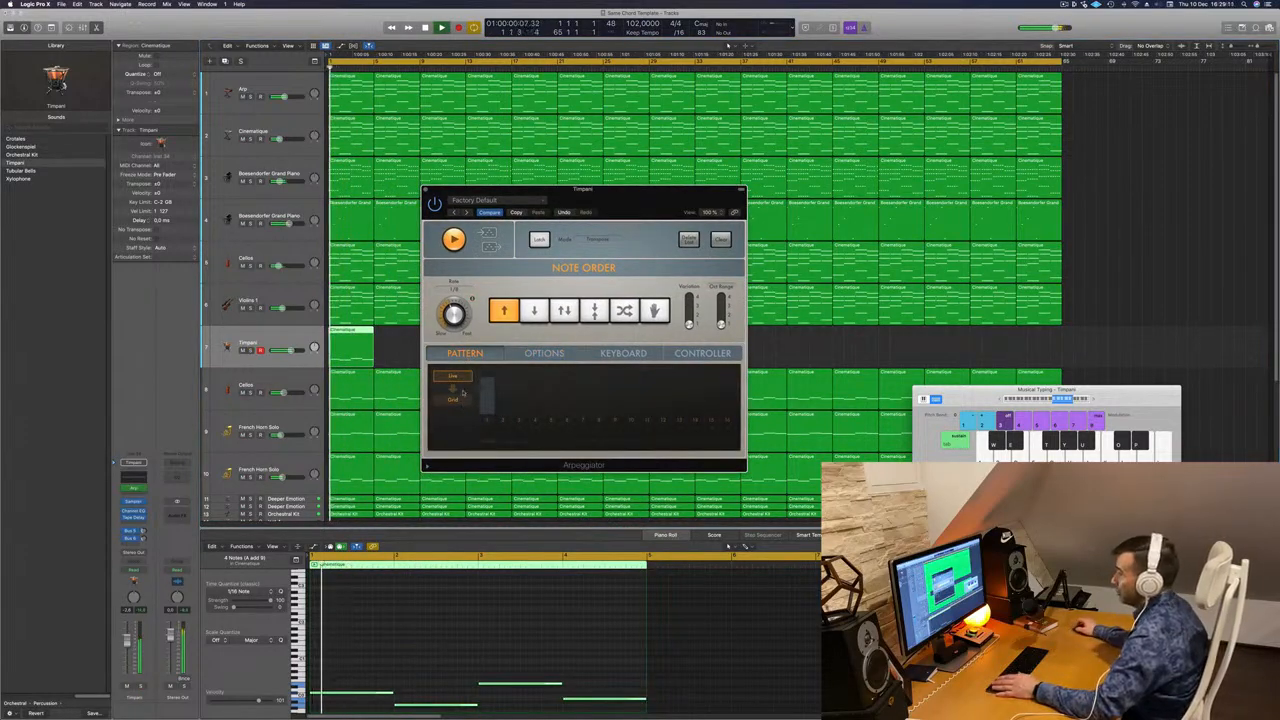
click(466, 212)
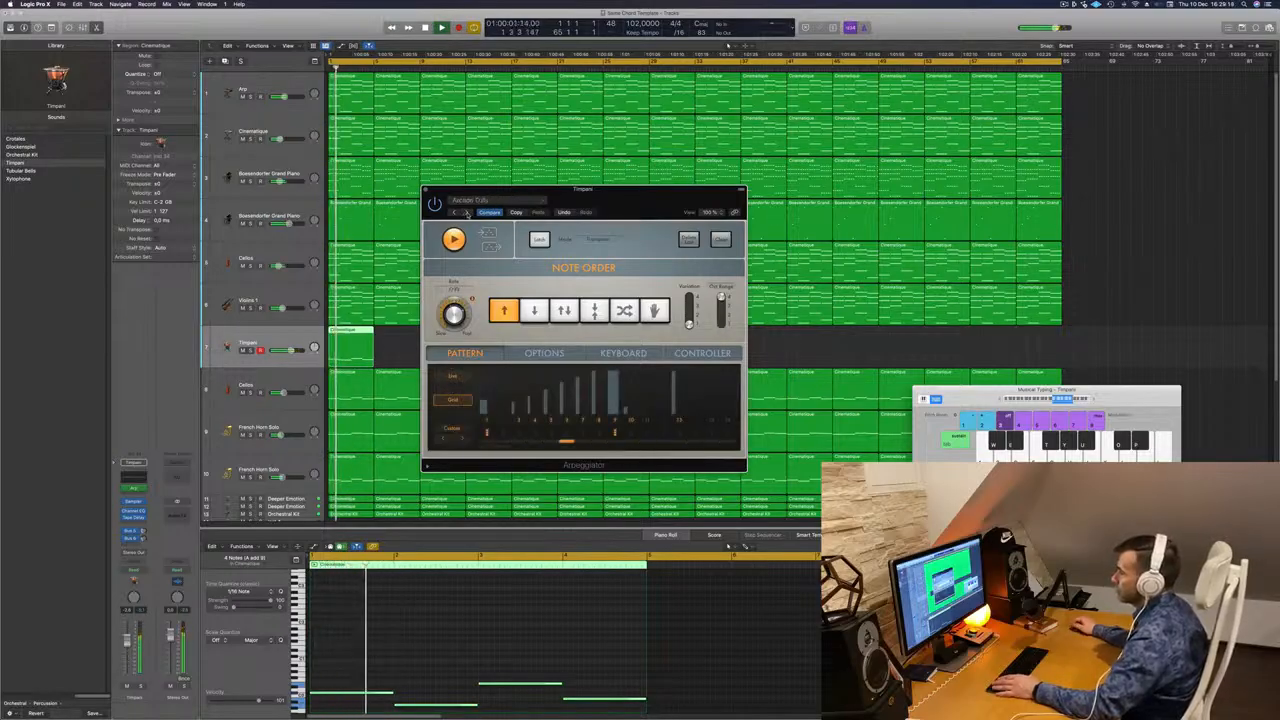
click(466, 212)
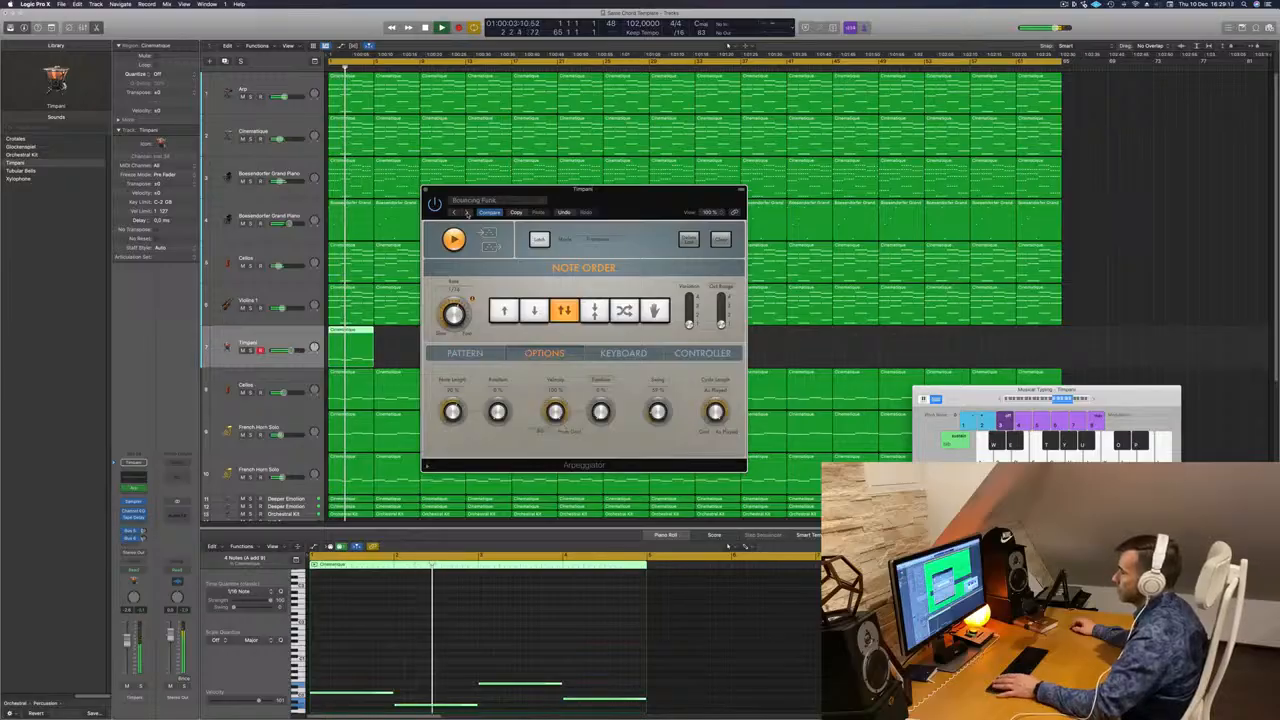
click(466, 212)
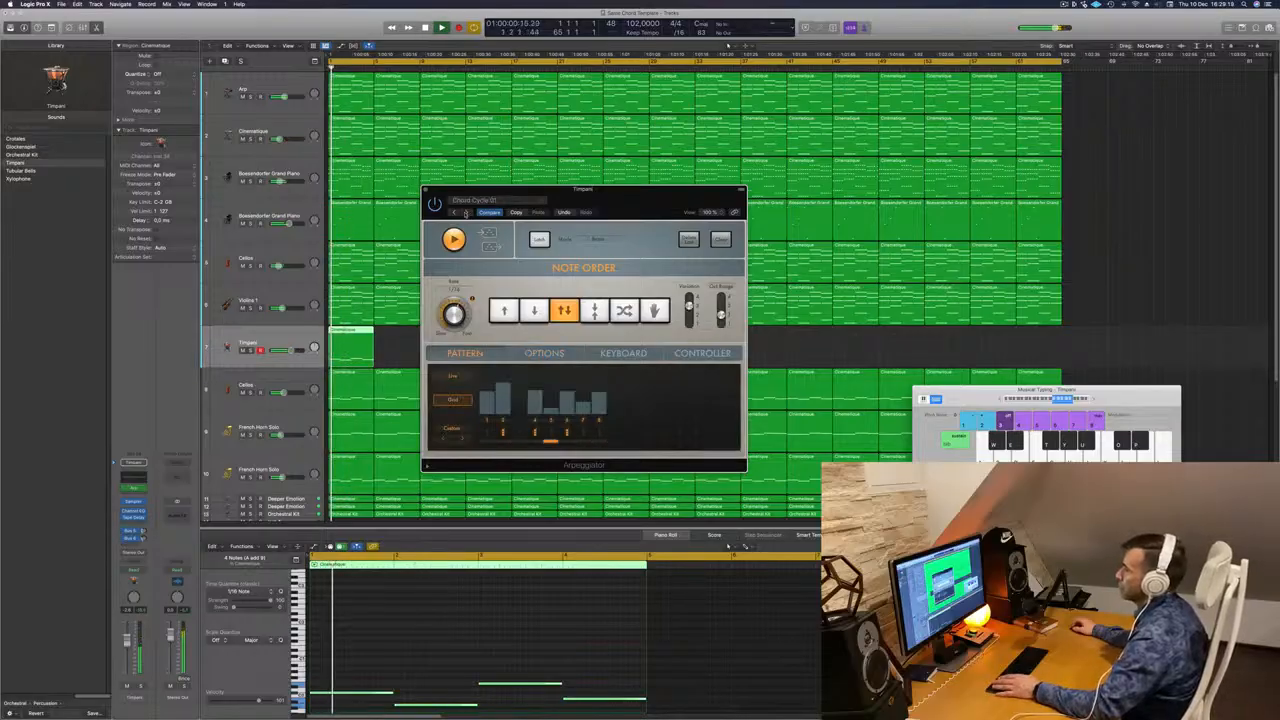
click(454, 212)
click(454, 212)
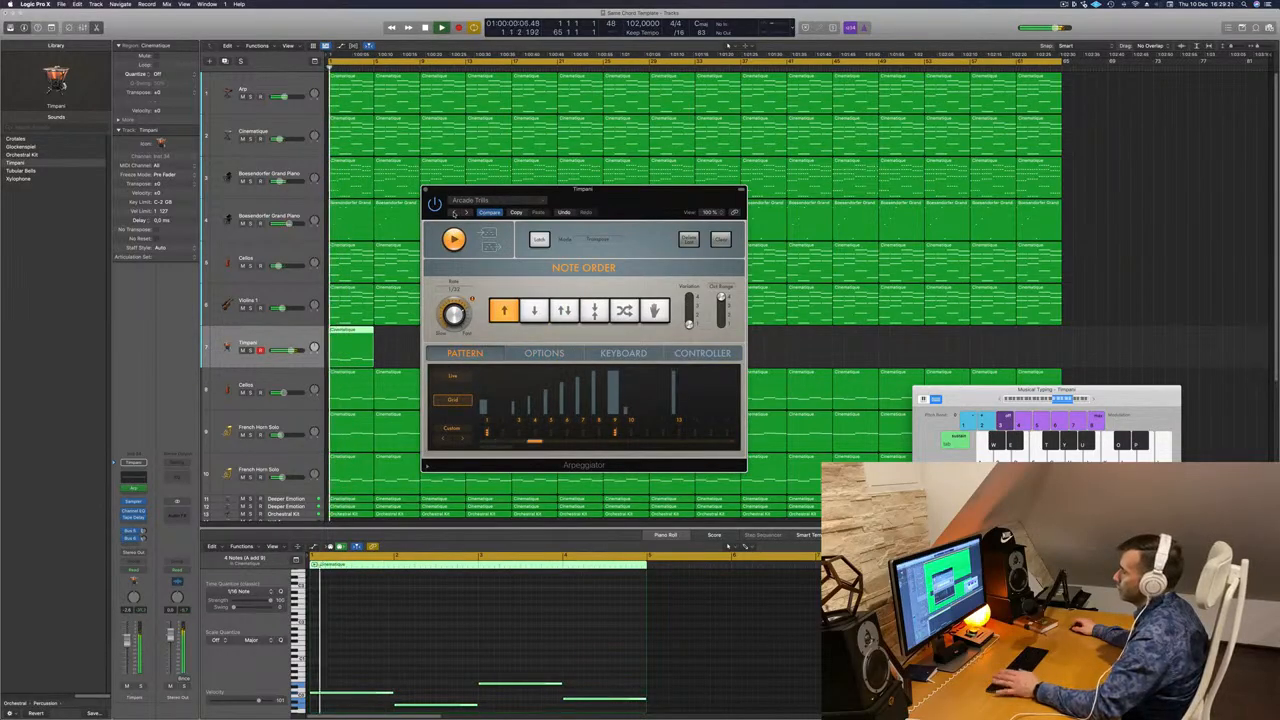
drag(636, 195, 672, 179)
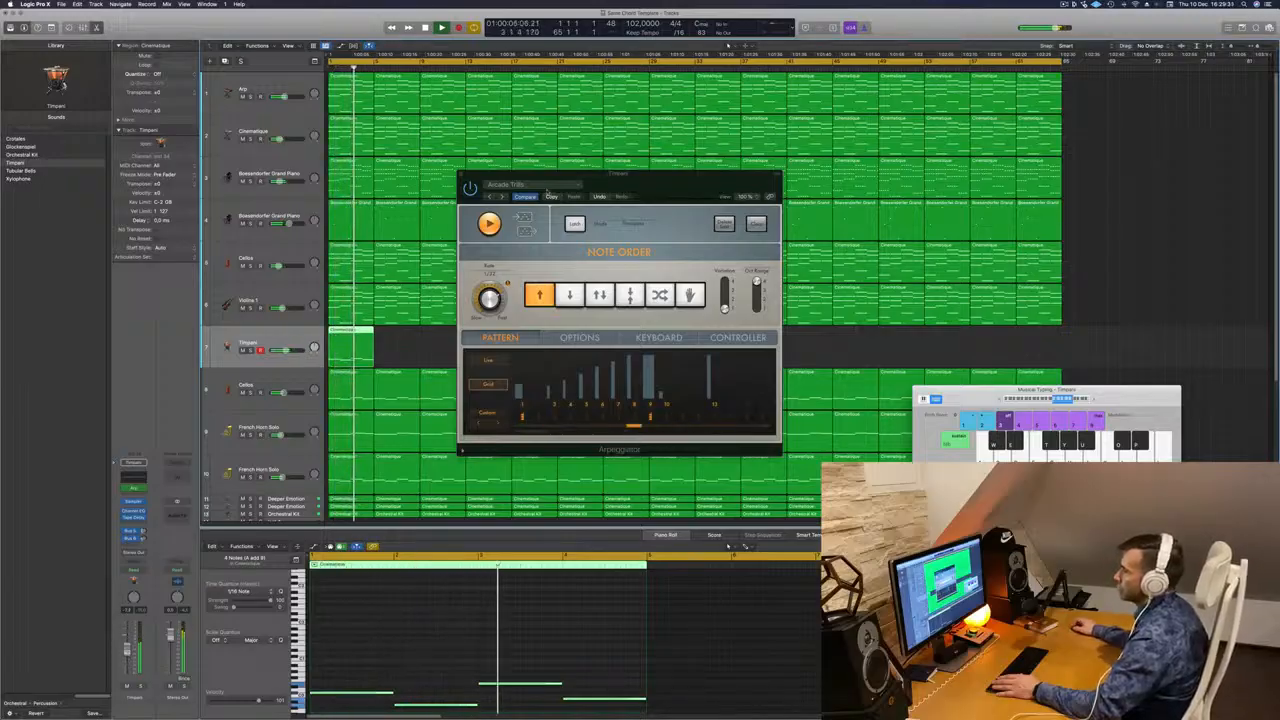
drag(637, 174, 784, 181)
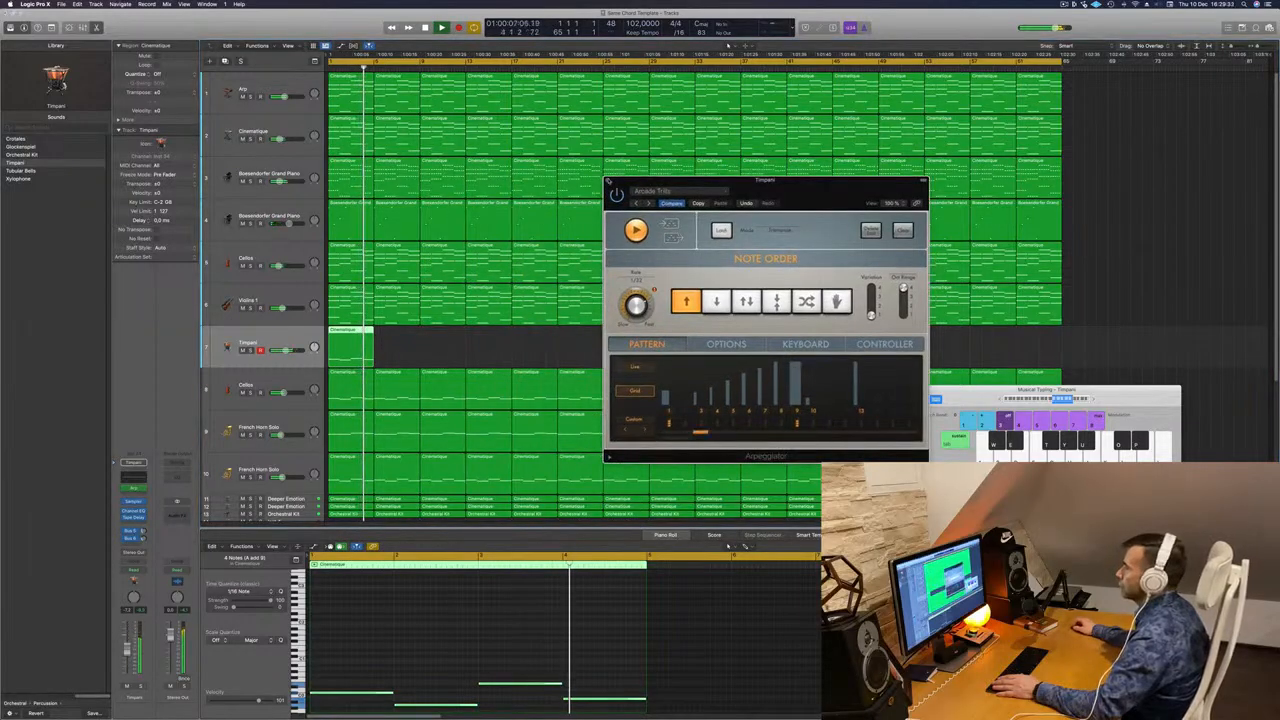
click(607, 181)
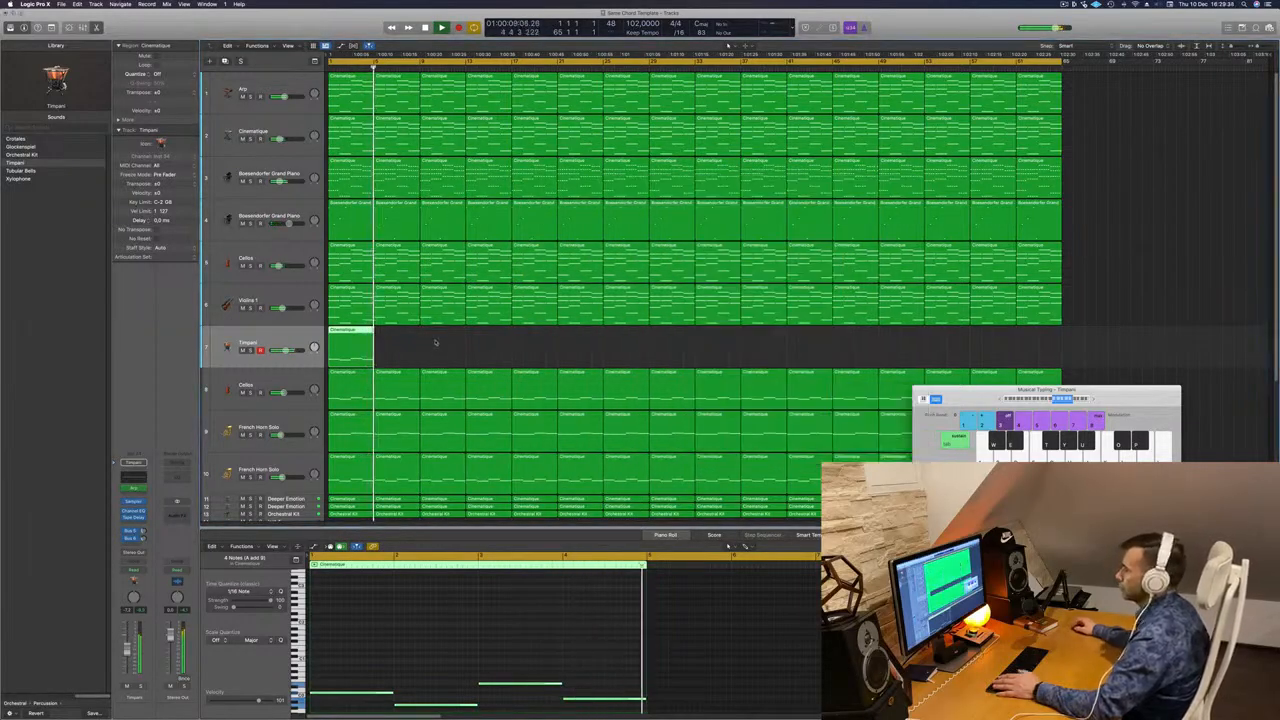
Repeat the Timpani region along its track until it matches the length of the other tracks
drag(371, 330, 436, 342)
shift+click(341, 333)
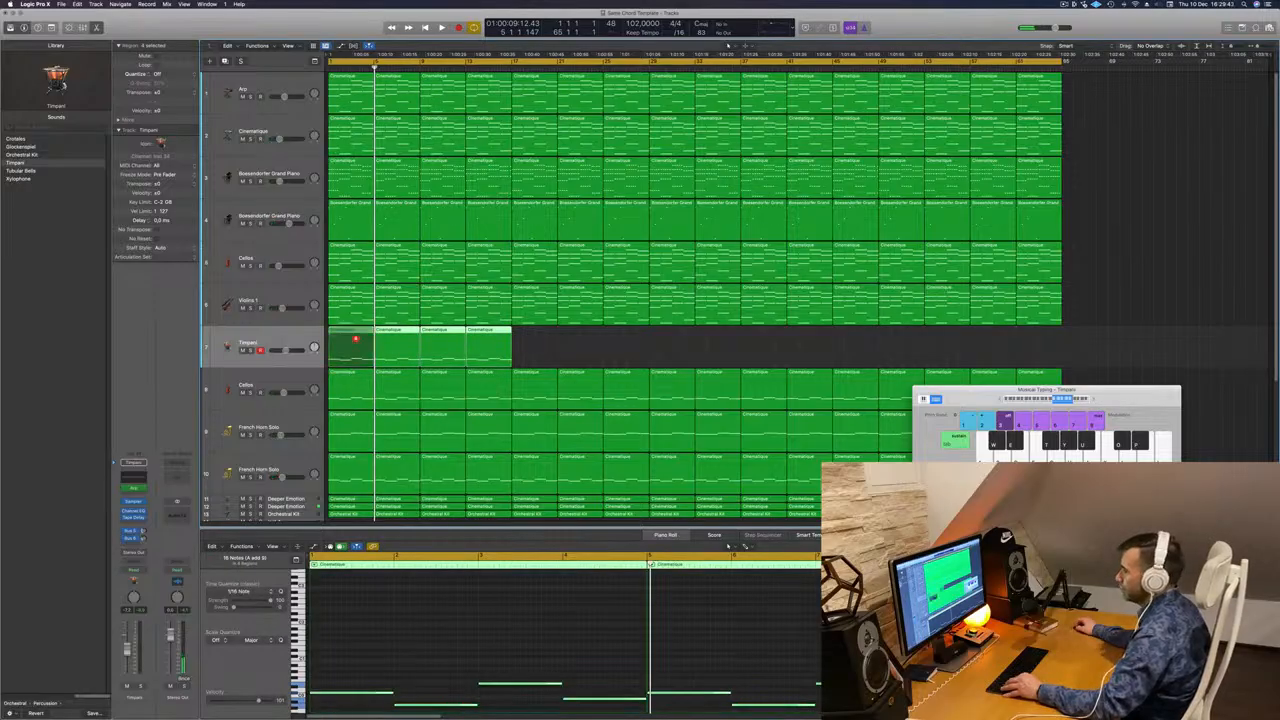
drag(347, 343, 897, 340)
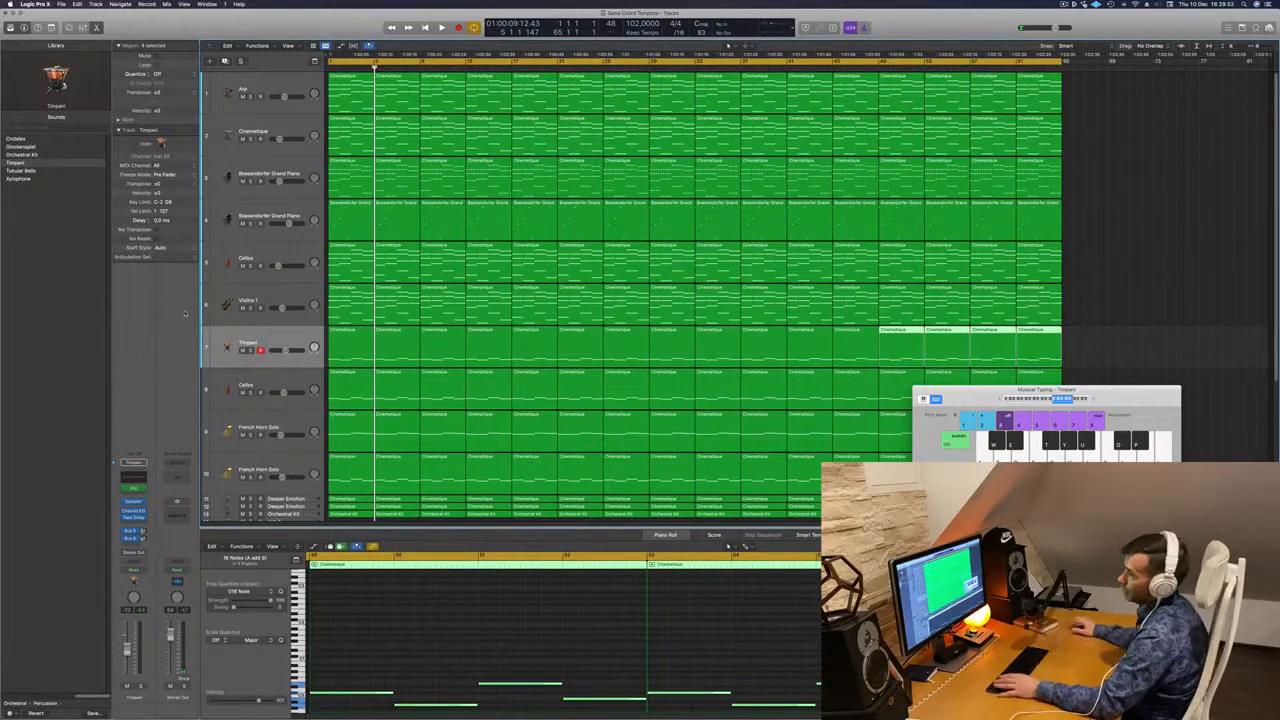
Lower the Timpani volume slightly during playback and move the track directly below the Orchestral Kit track
key(space)
click(115, 635)
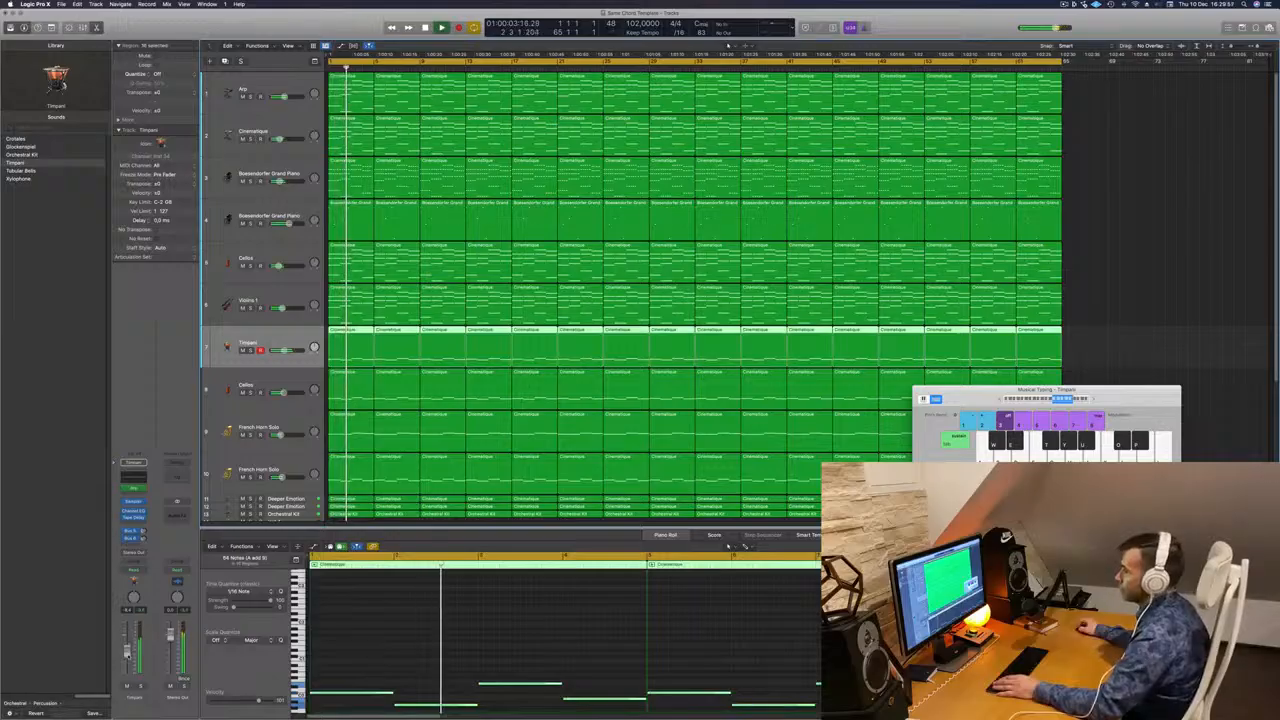
scroll(695, 290, down, 2)
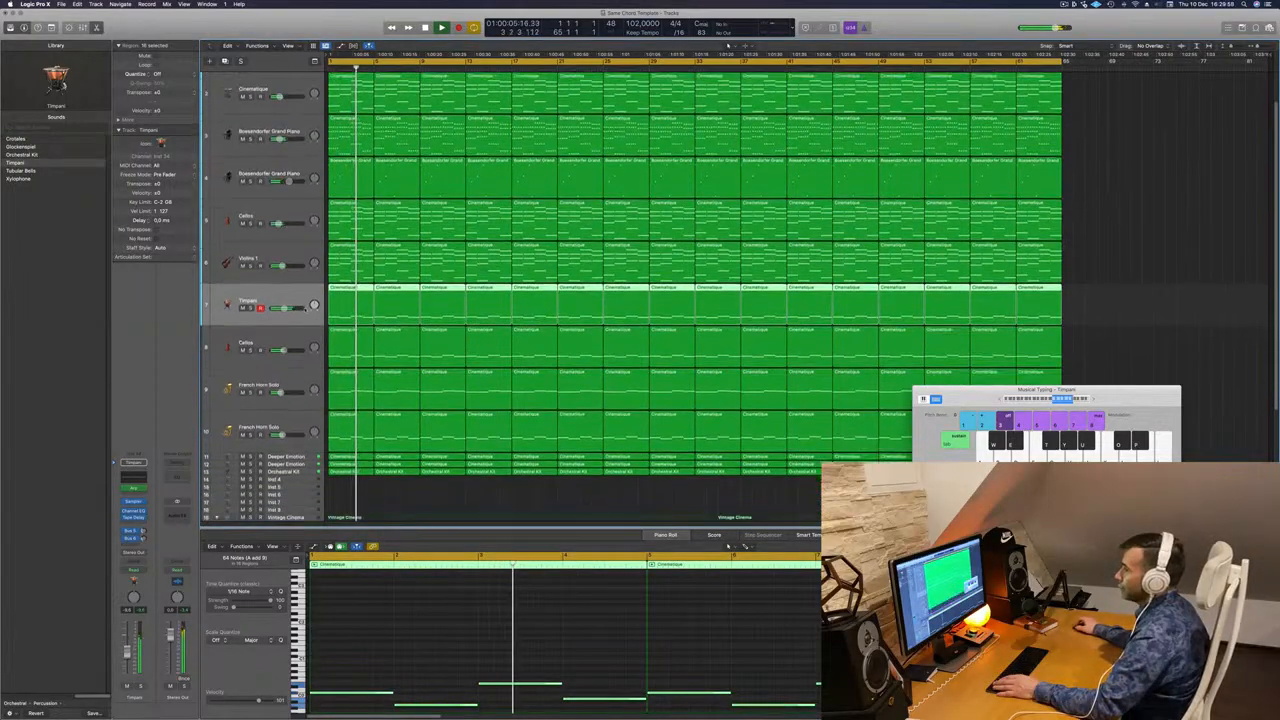
key(space)
key(space)
drag(286, 291, 287, 472)
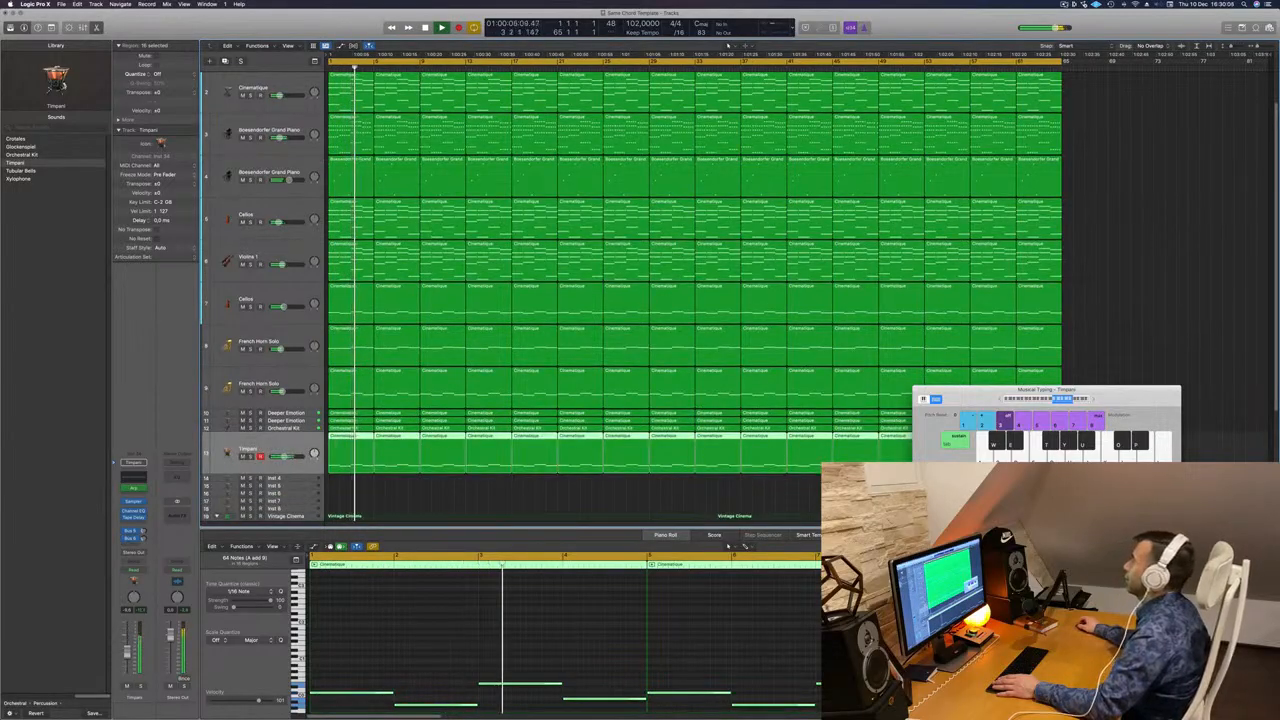